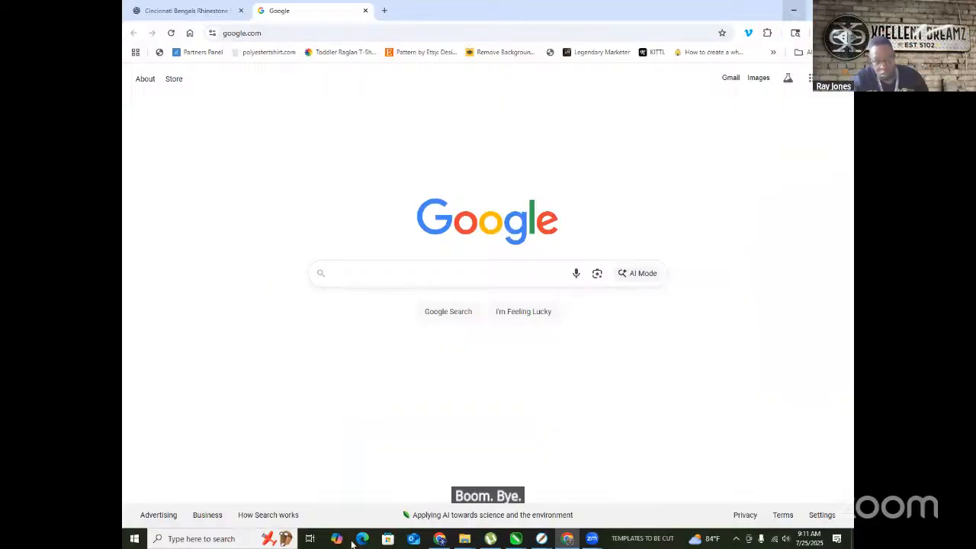
- Bring Chrome back and switch to the Cincinnati Bengals Rhinestone ChatGPT tab
click(568, 541)
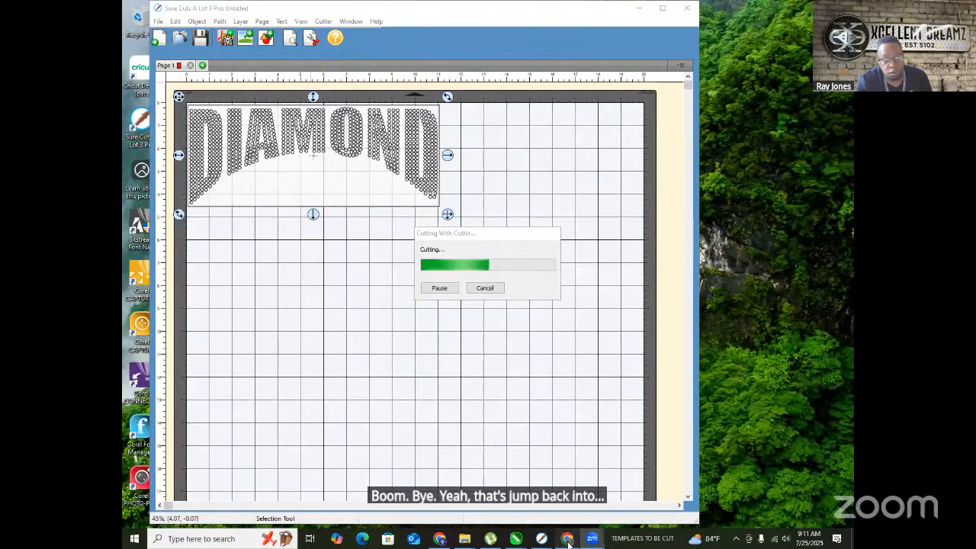
click(564, 540)
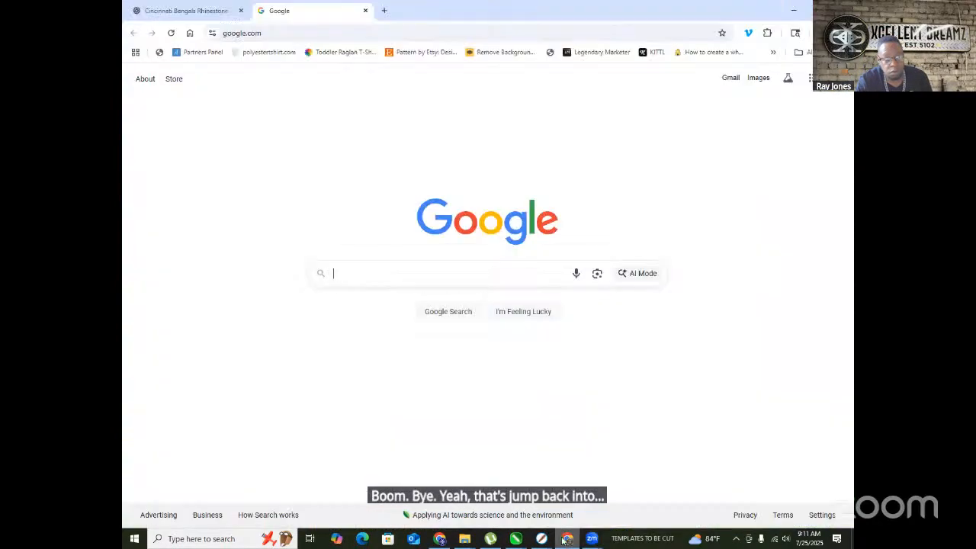
click(187, 10)
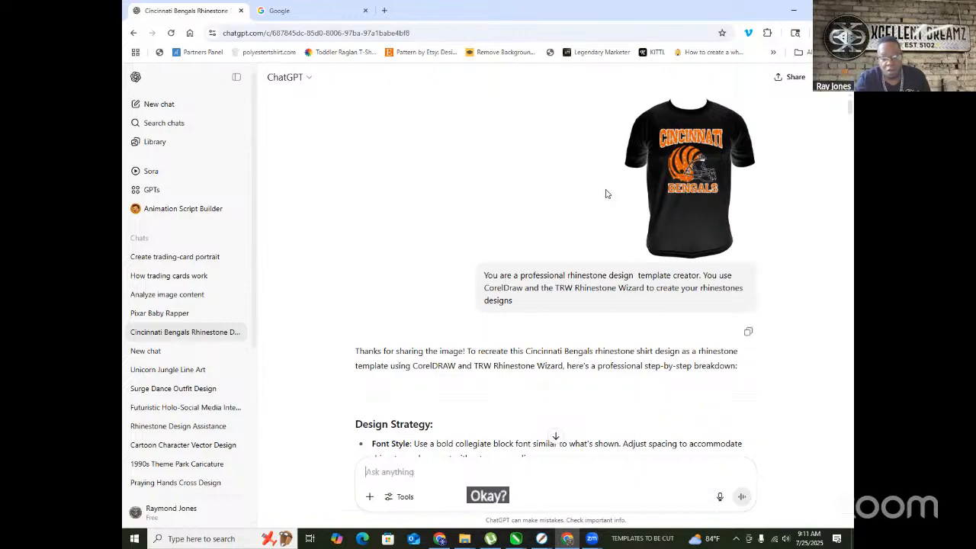
click(689, 174)
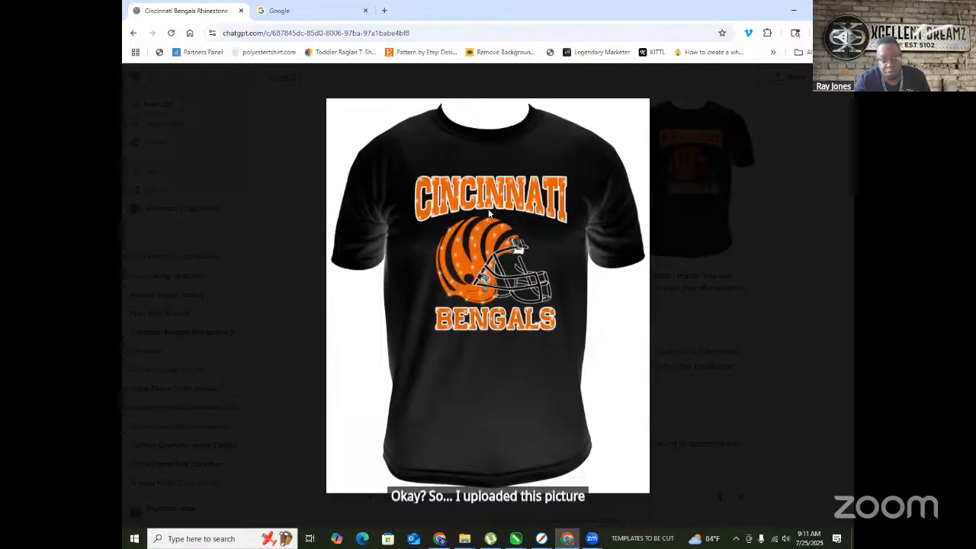
click(690, 282)
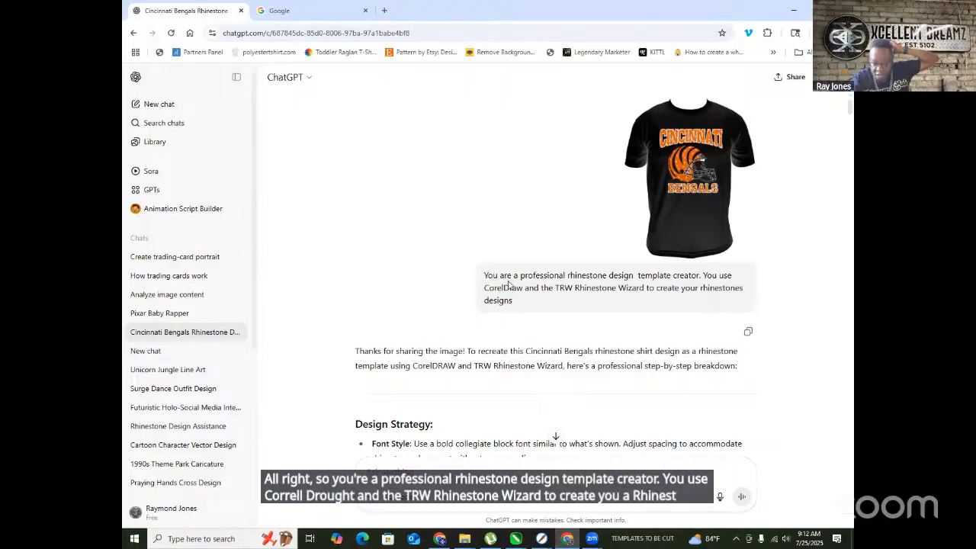
scroll(378, 332, down, 2)
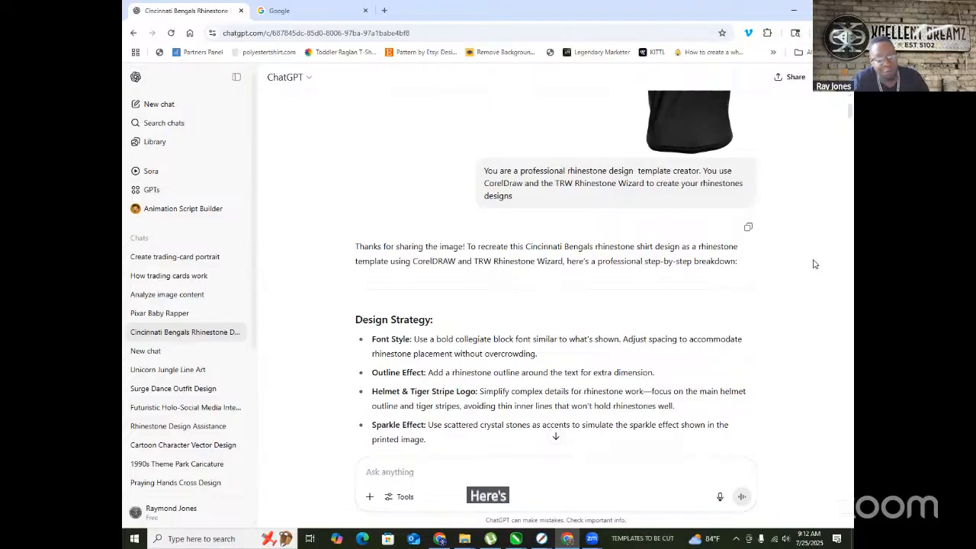
scroll(758, 269, down, 2)
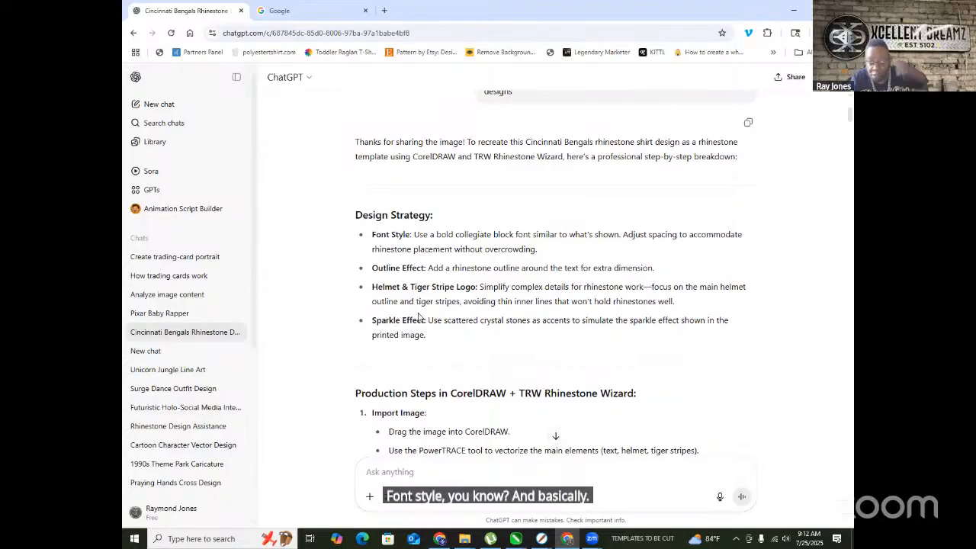
scroll(579, 209, down, 1)
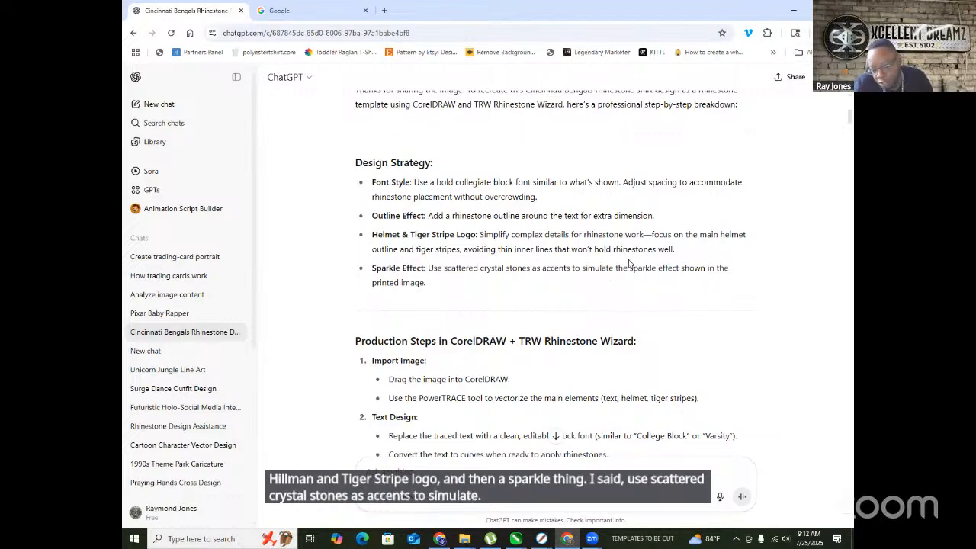
scroll(589, 279, down, 1)
scroll(589, 279, down, 2)
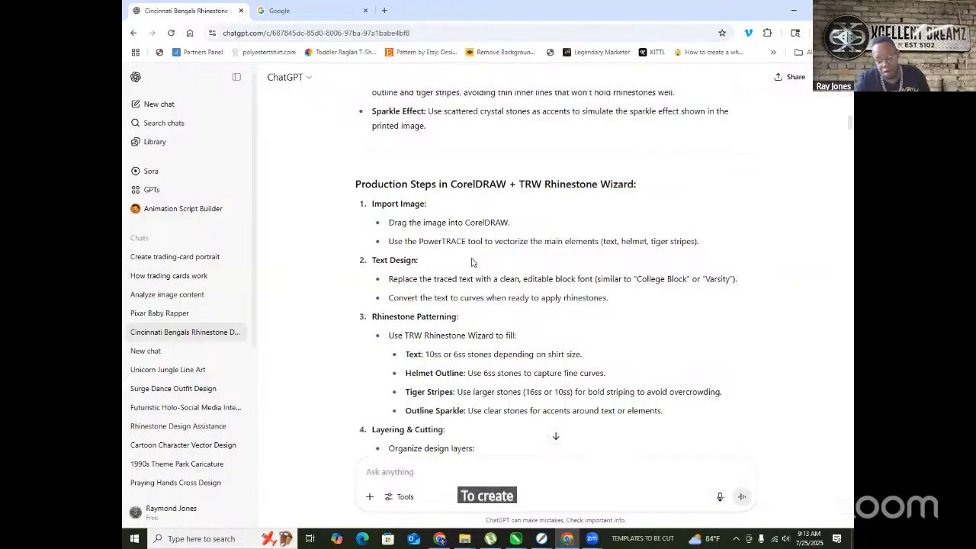
scroll(398, 244, down, 1)
scroll(393, 238, down, 1)
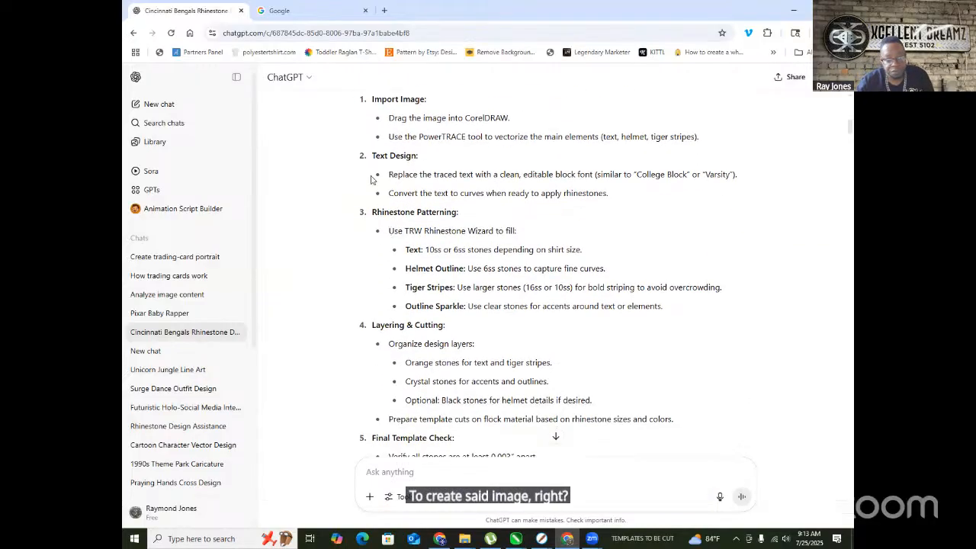
scroll(387, 163, up, 1)
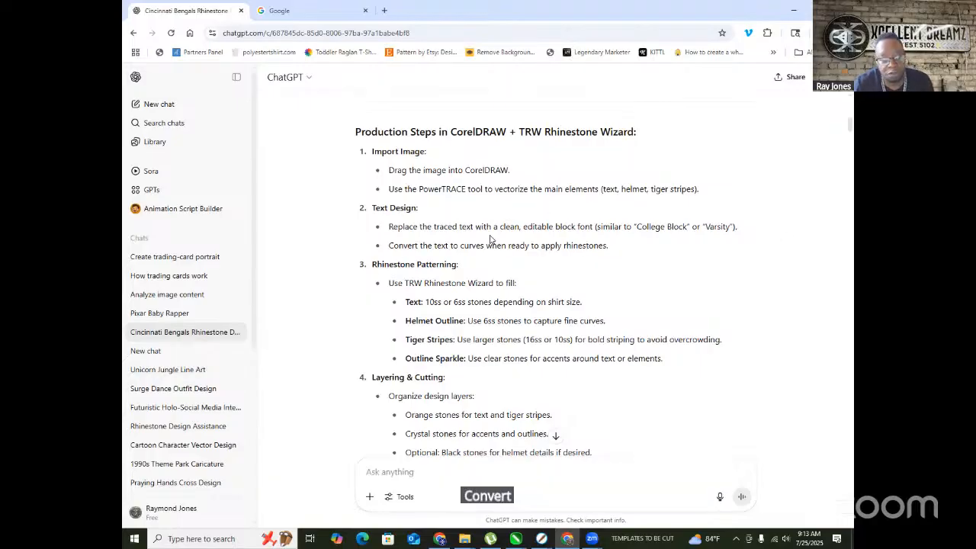
scroll(532, 229, down, 1)
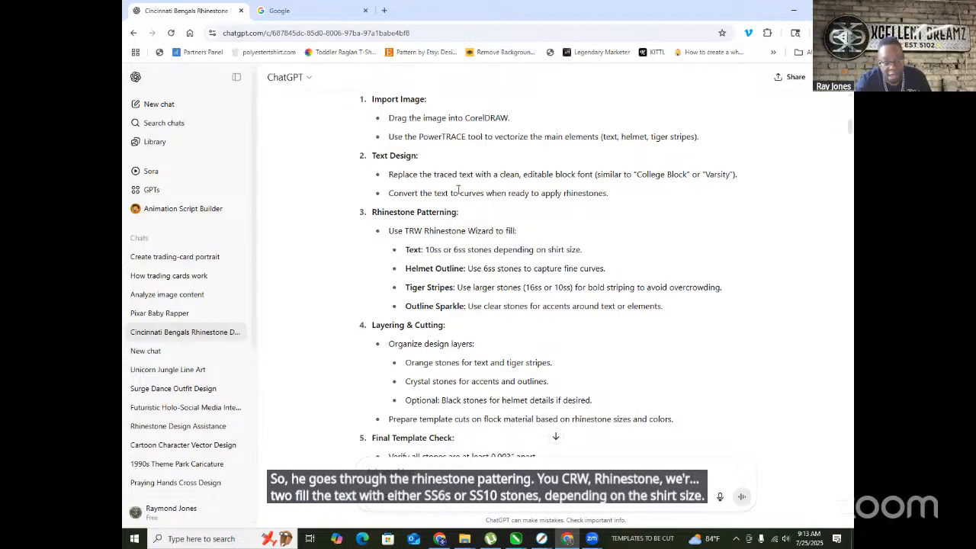
scroll(457, 190, down, 3)
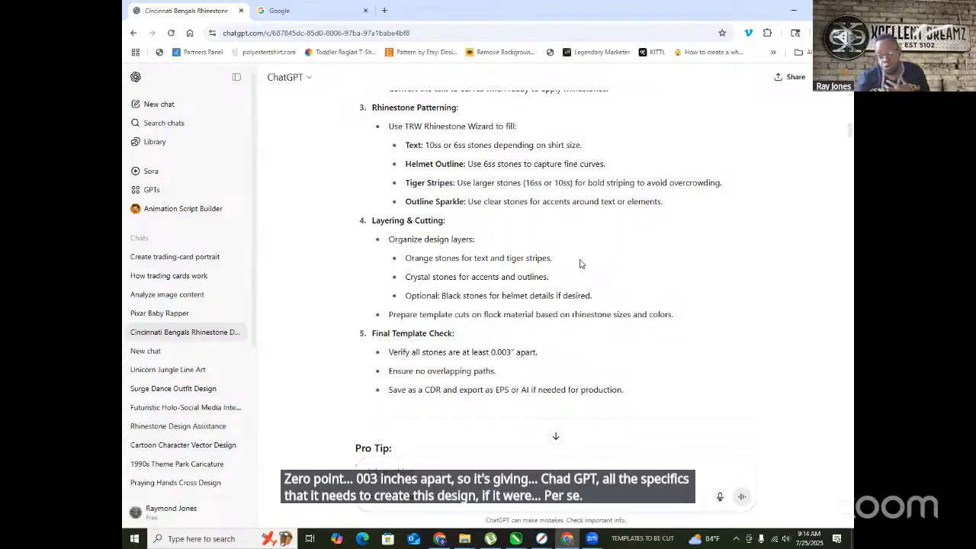
scroll(506, 177, down, 2)
scroll(584, 178, up, 3)
scroll(510, 131, up, 1)
scroll(518, 144, down, 5)
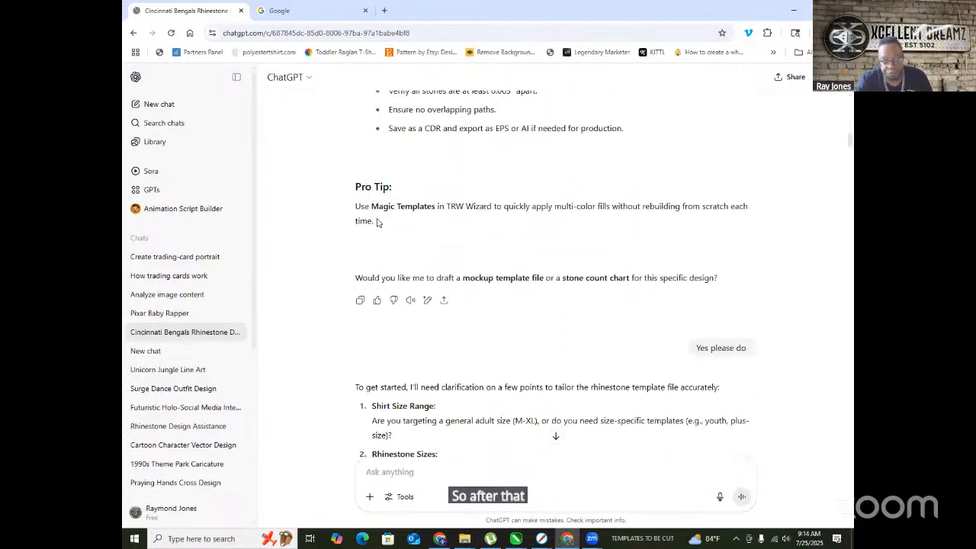
scroll(377, 223, up, 1)
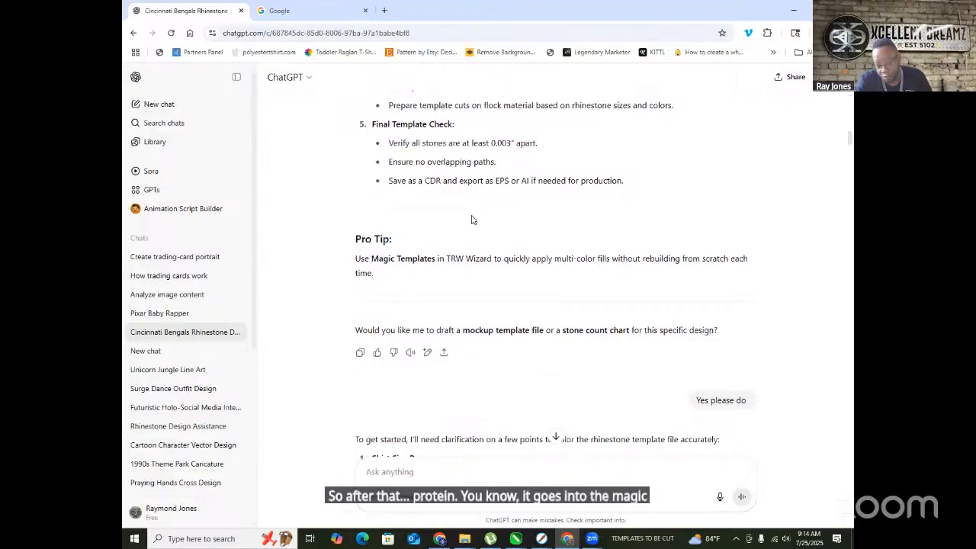
scroll(471, 215, down, 3)
scroll(545, 202, up, 2)
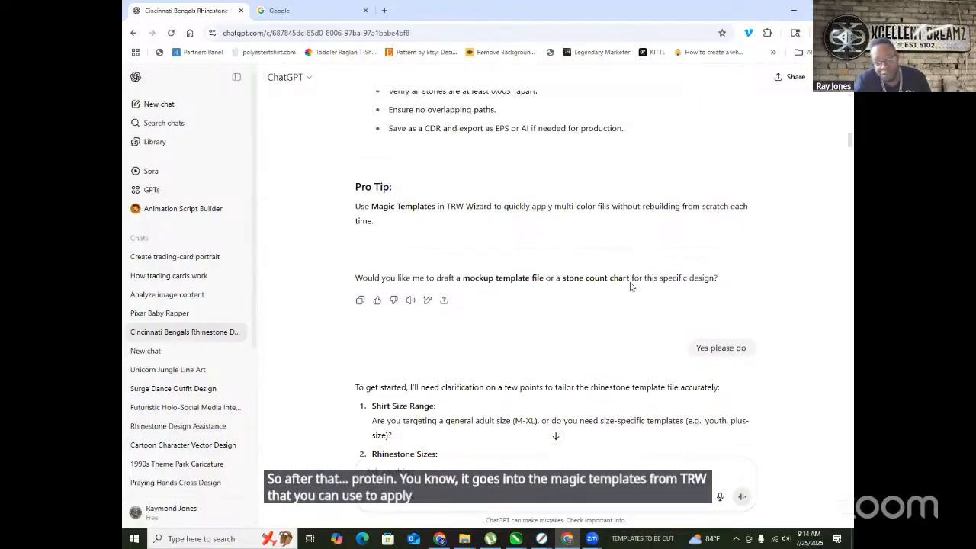
scroll(471, 207, down, 3)
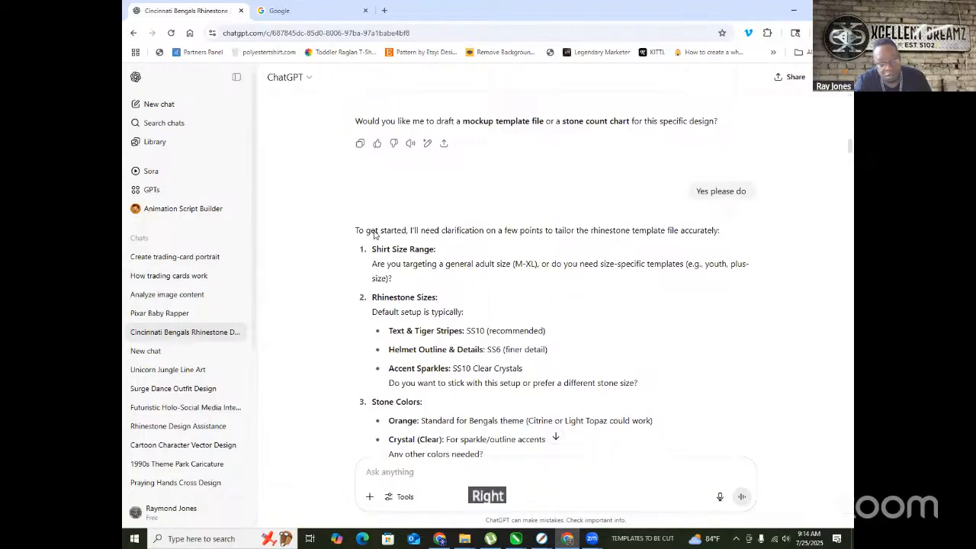
scroll(470, 293, up, 2)
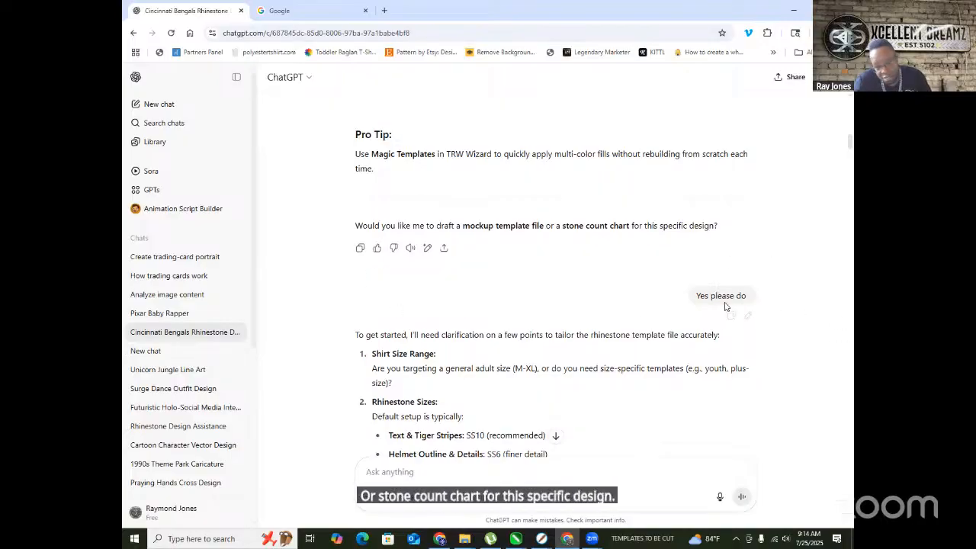
scroll(710, 298, down, 1)
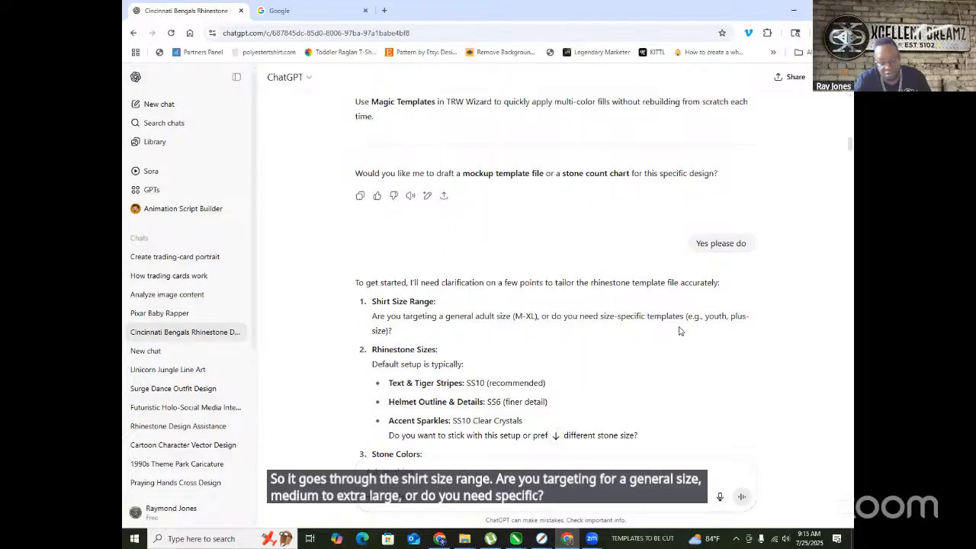
scroll(417, 266, down, 2)
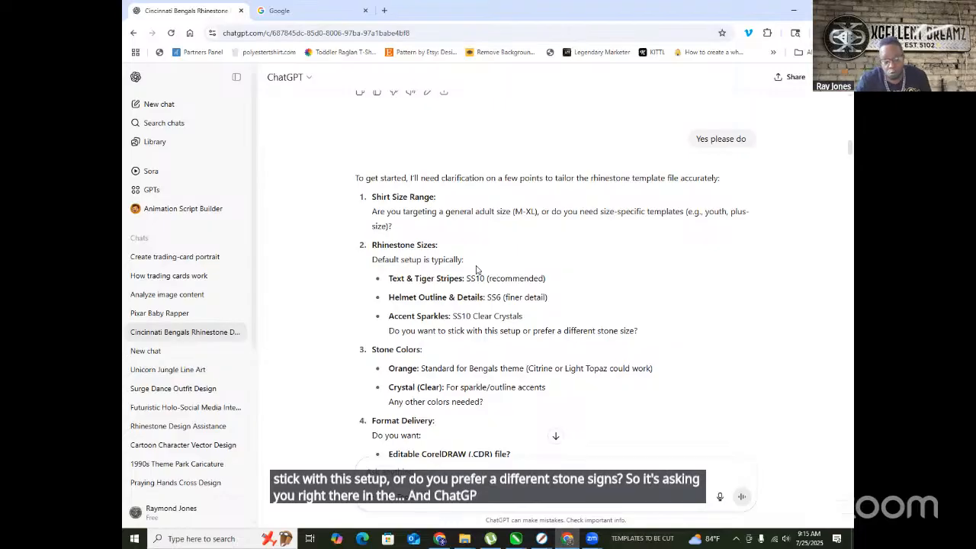
scroll(457, 264, down, 2)
scroll(464, 211, up, 3)
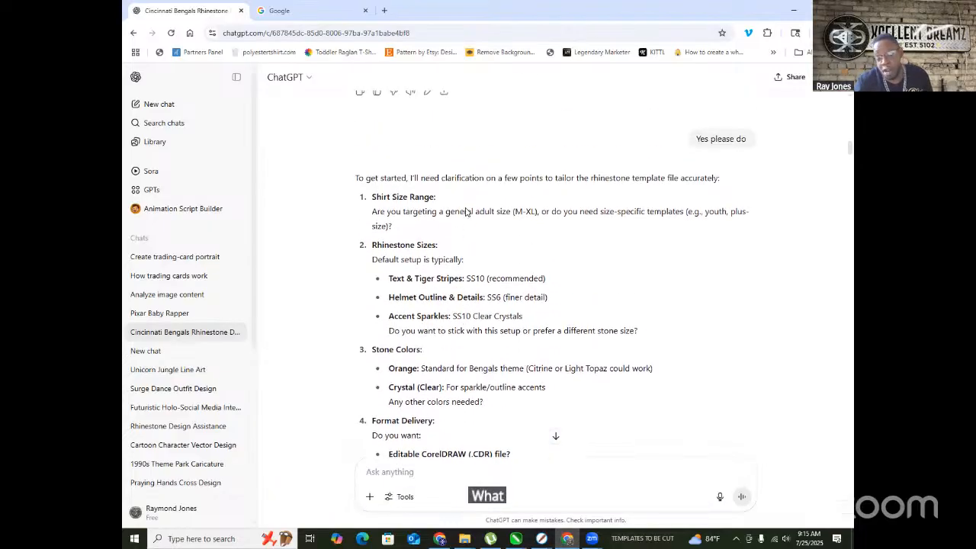
scroll(431, 282, down, 3)
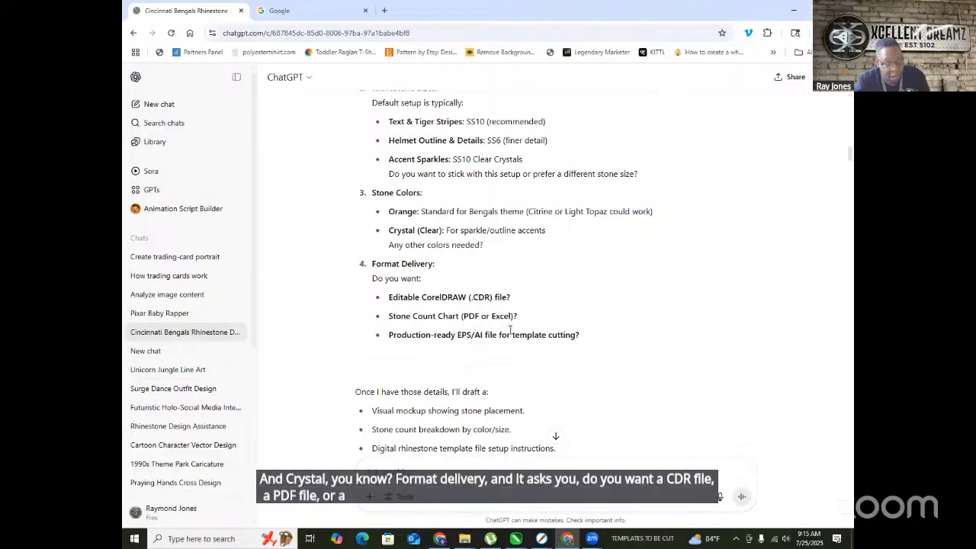
scroll(535, 307, down, 2)
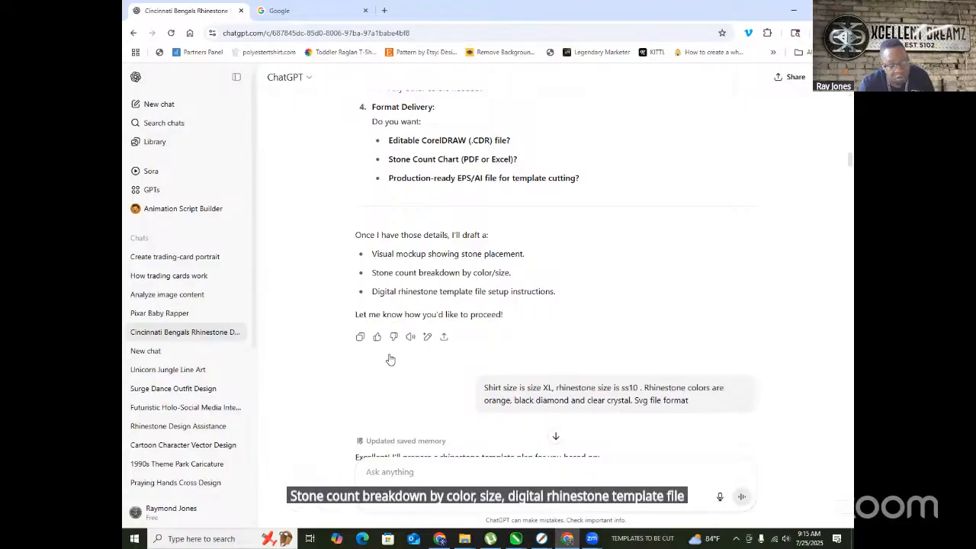
scroll(505, 292, down, 2)
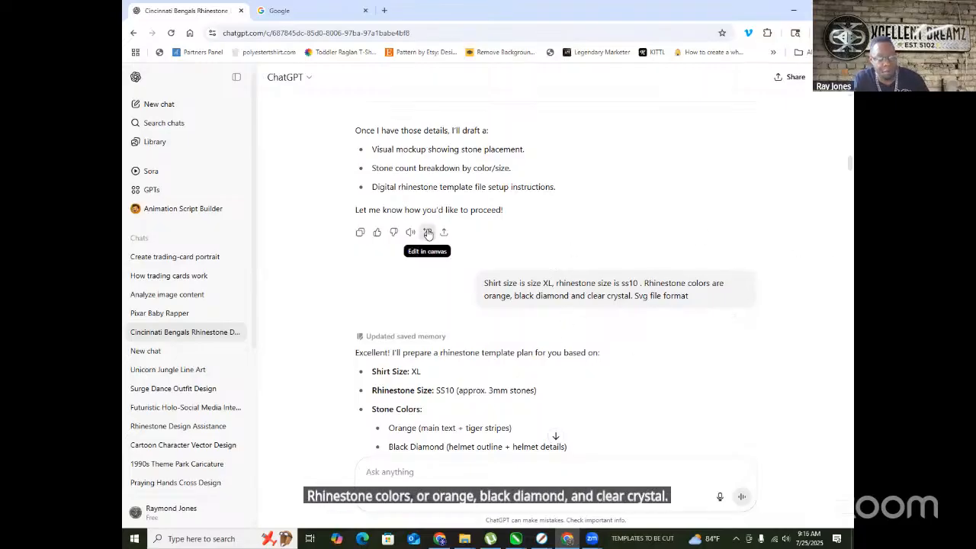
scroll(366, 251, down, 2)
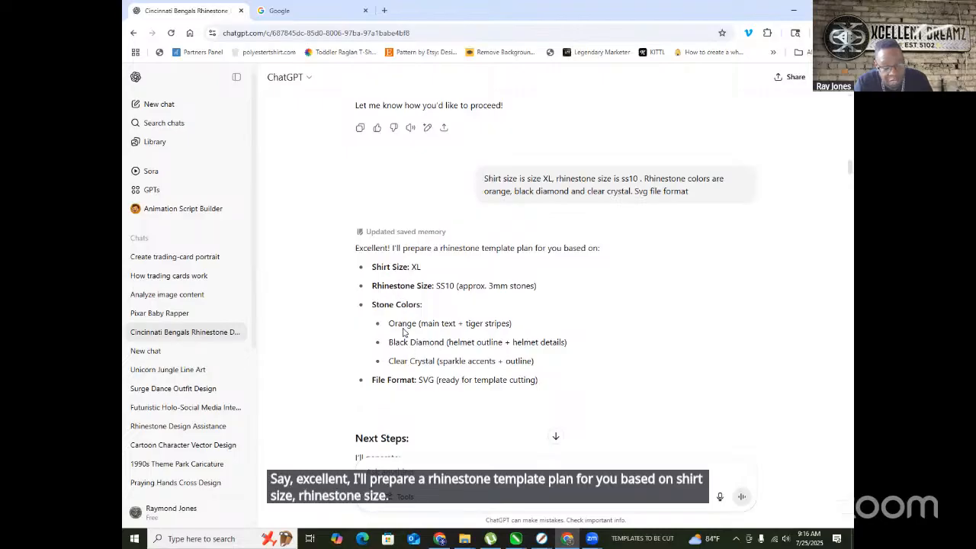
scroll(411, 336, down, 2)
scroll(408, 263, down, 1)
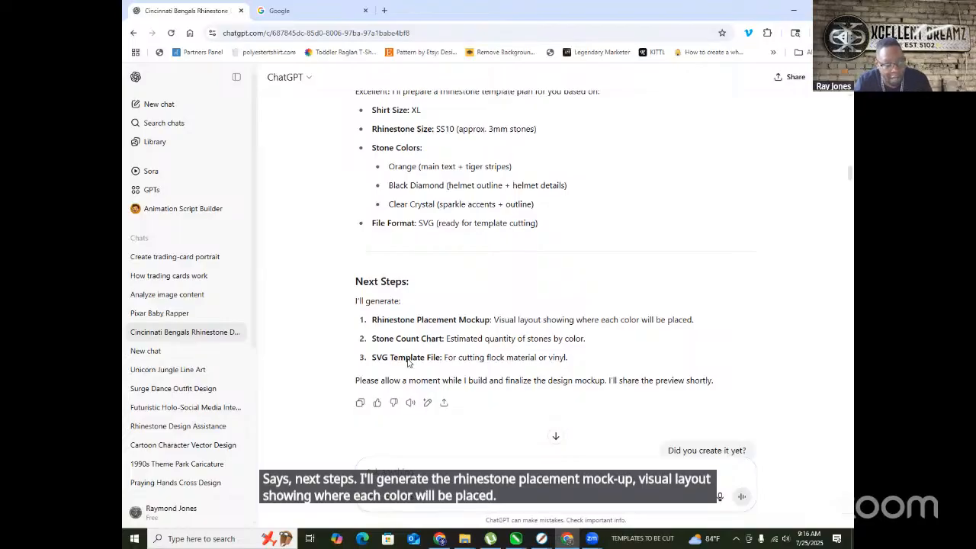
scroll(526, 320, down, 2)
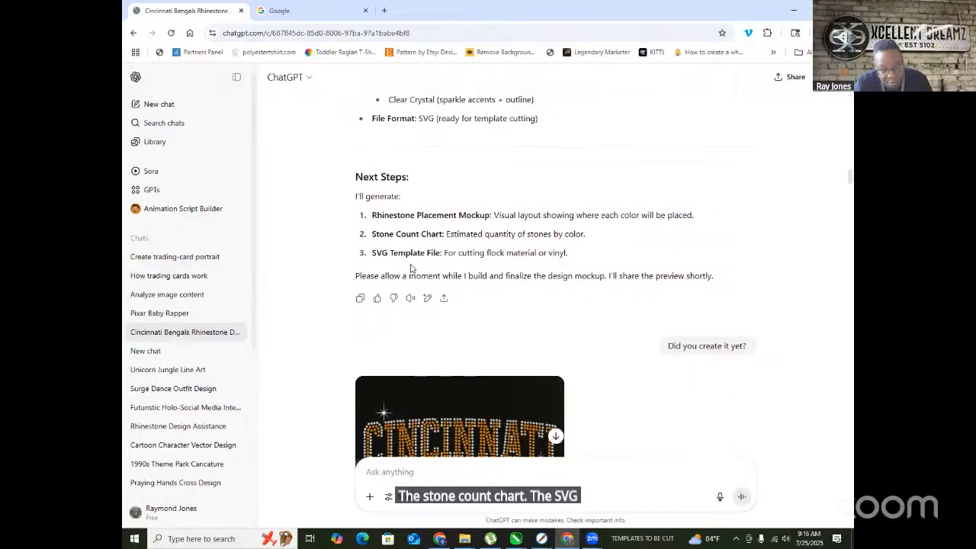
scroll(495, 255, down, 2)
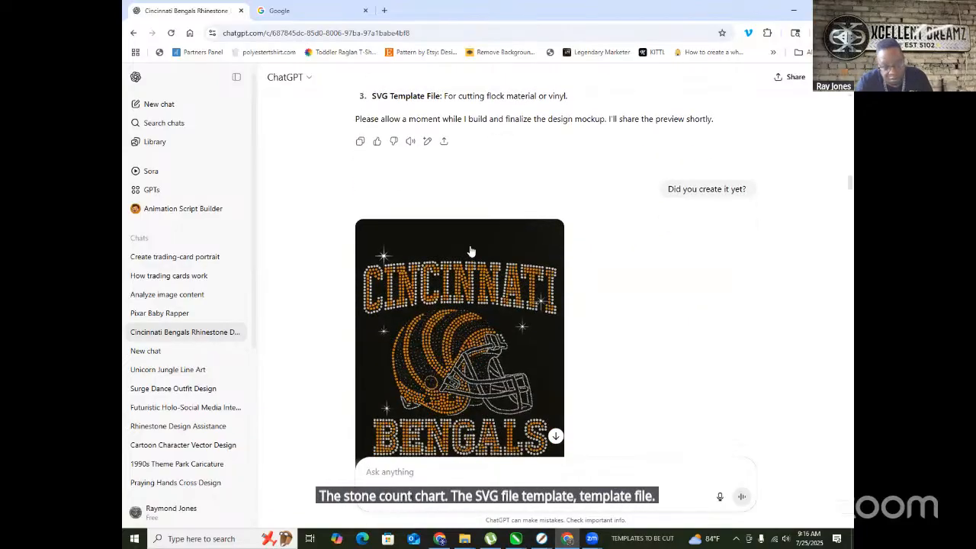
scroll(468, 248, down, 4)
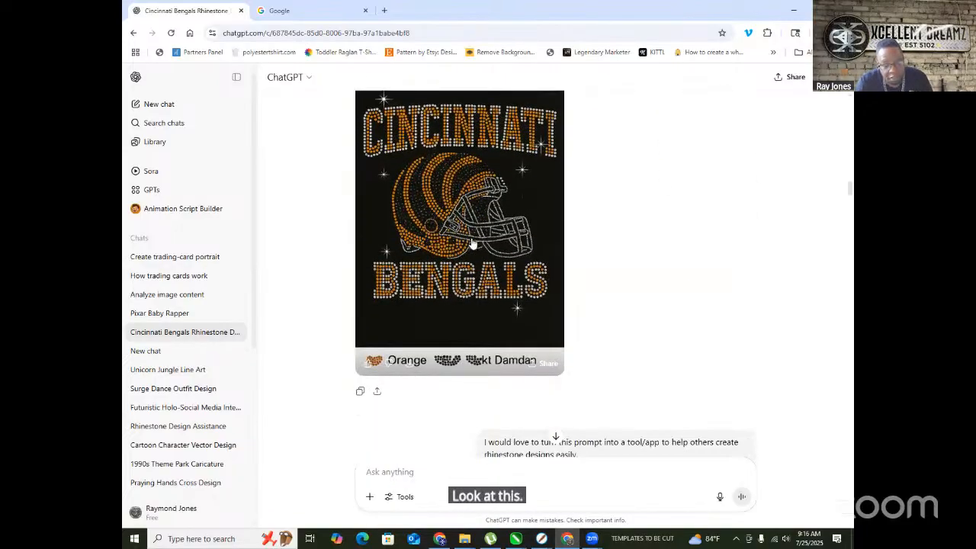
- View the generated Bengals rhinestone image full-size, scroll through the images, then close the viewer
click(470, 244)
scroll(450, 283, down, 1)
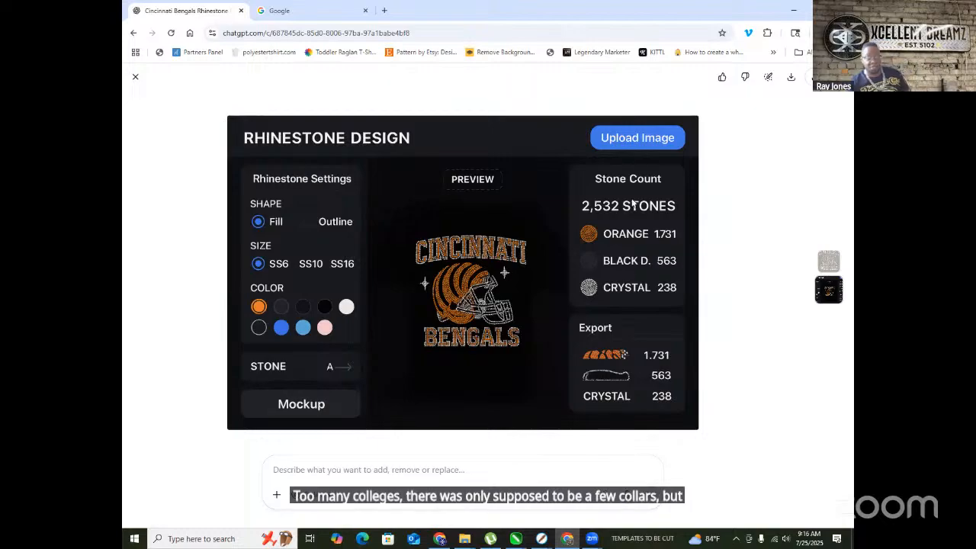
scroll(610, 276, up, 1)
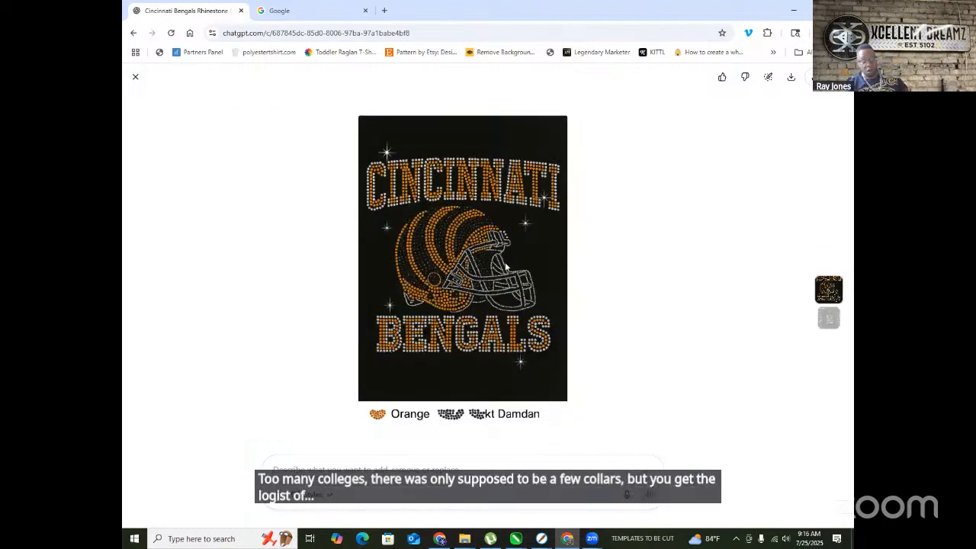
scroll(535, 226, down, 1)
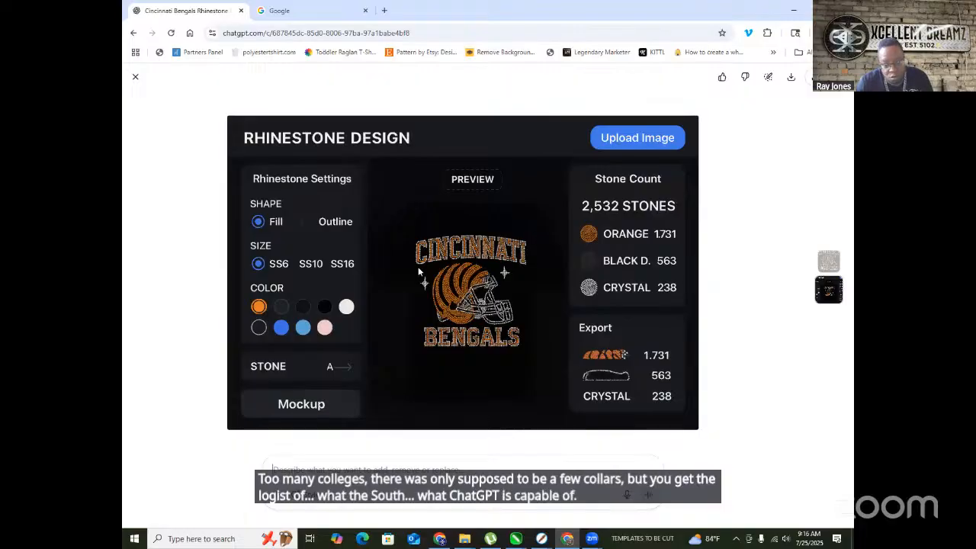
scroll(572, 275, up, 1)
scroll(616, 312, down, 1)
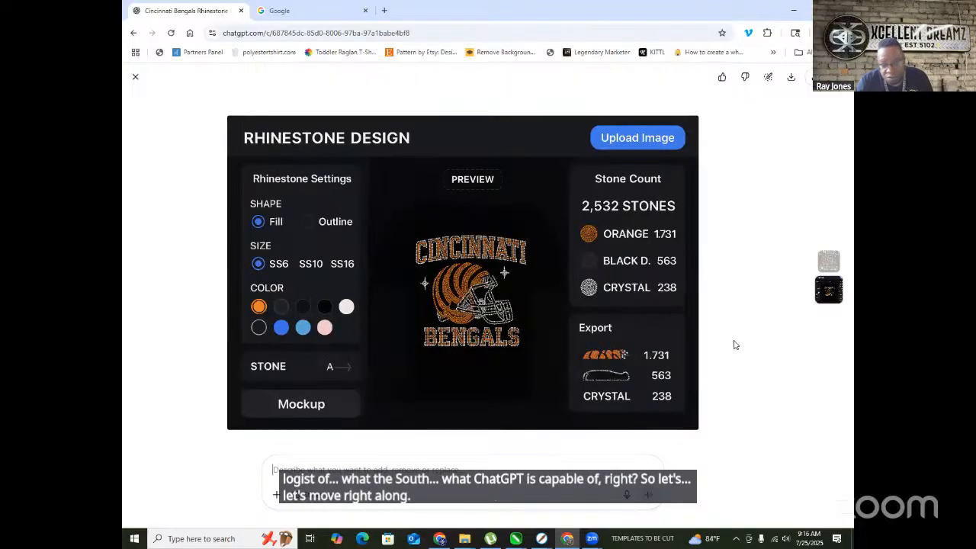
click(136, 77)
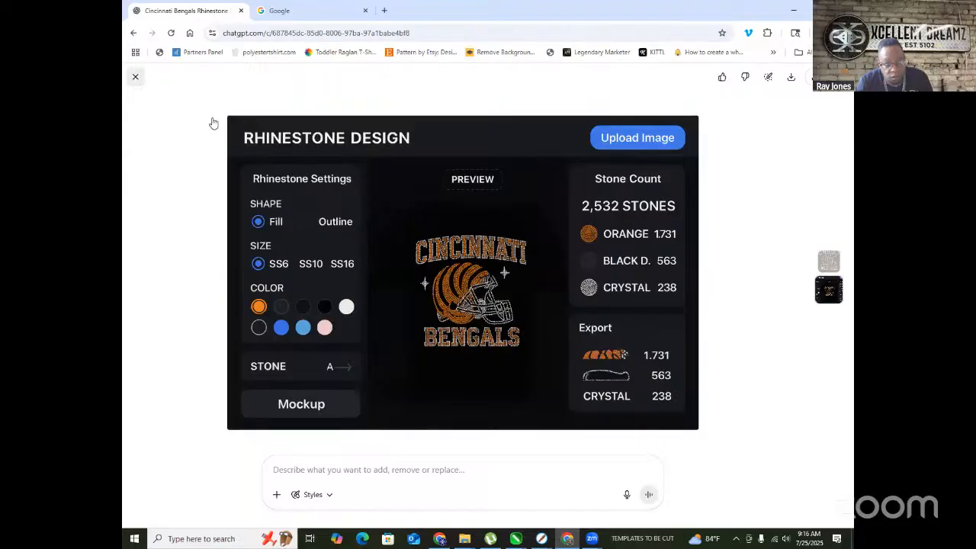
scroll(578, 249, down, 2)
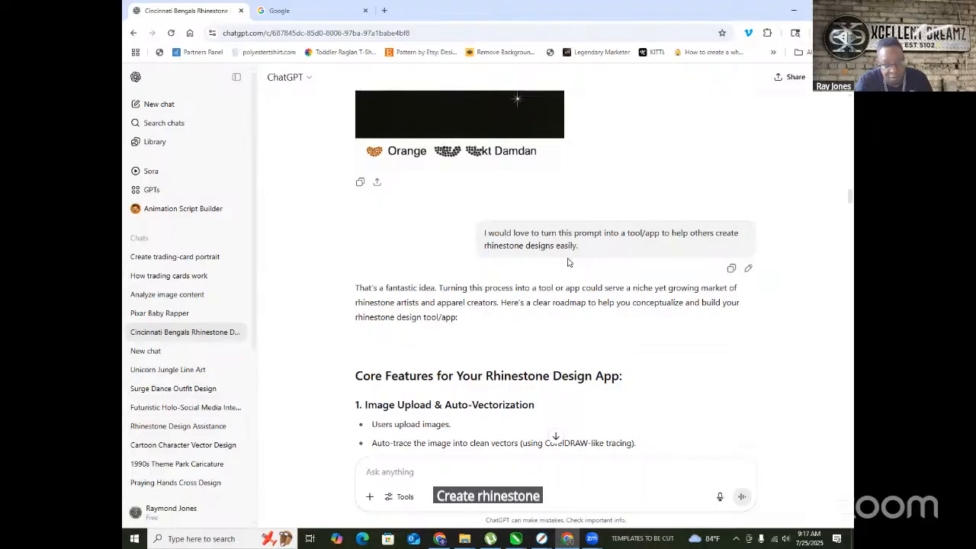
scroll(568, 262, down, 3)
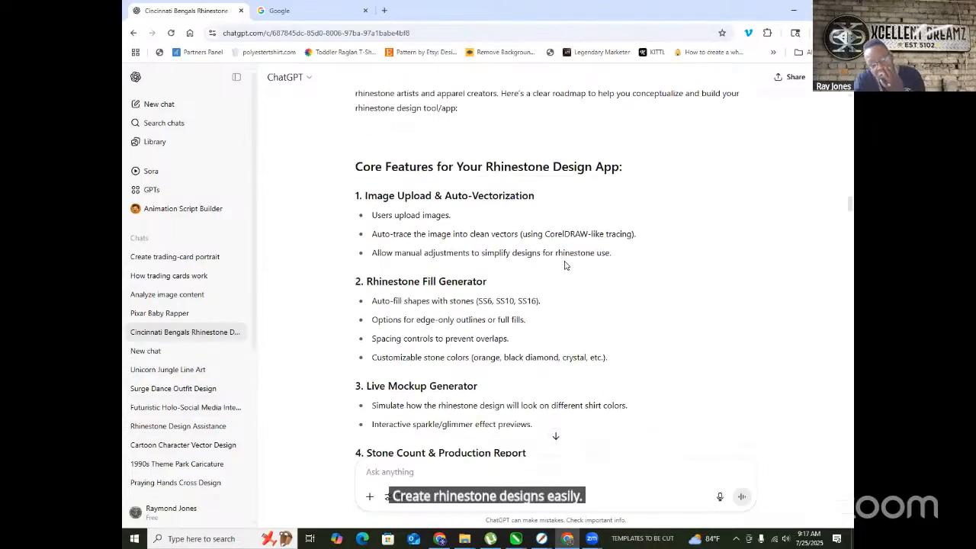
scroll(565, 265, down, 2)
scroll(565, 255, down, 4)
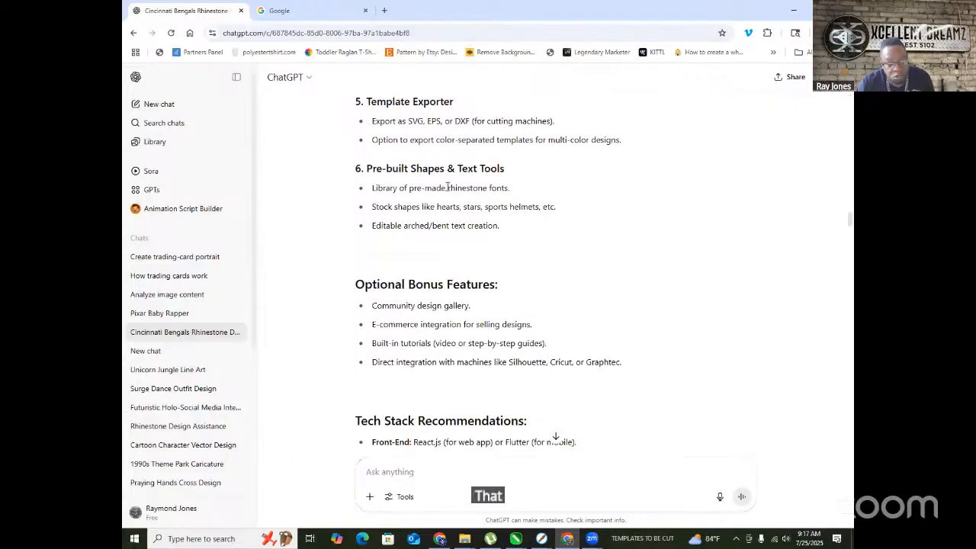
scroll(450, 192, down, 8)
scroll(451, 198, down, 3)
scroll(452, 199, up, 3)
scroll(451, 203, up, 2)
scroll(450, 203, down, 9)
scroll(449, 203, down, 7)
drag(850, 282, 849, 470)
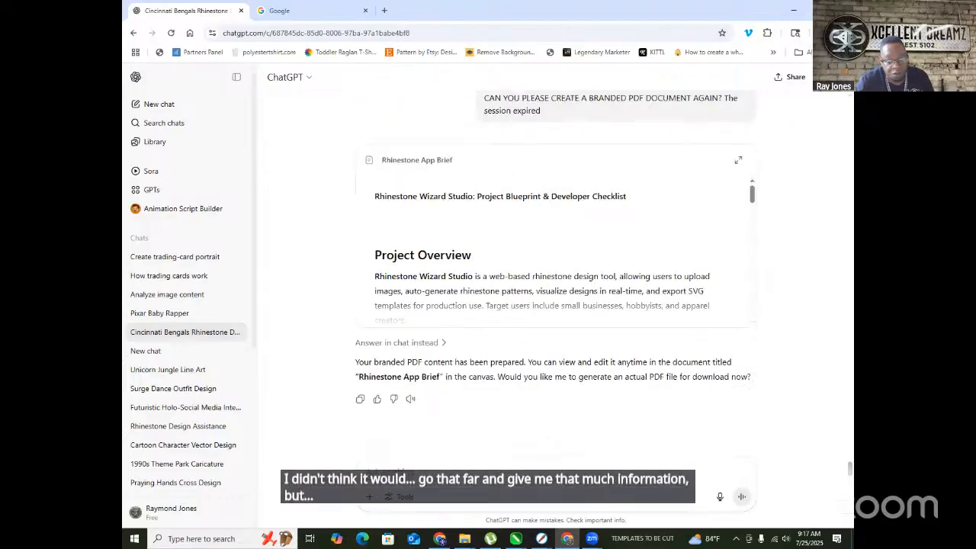
drag(849, 473, 849, 118)
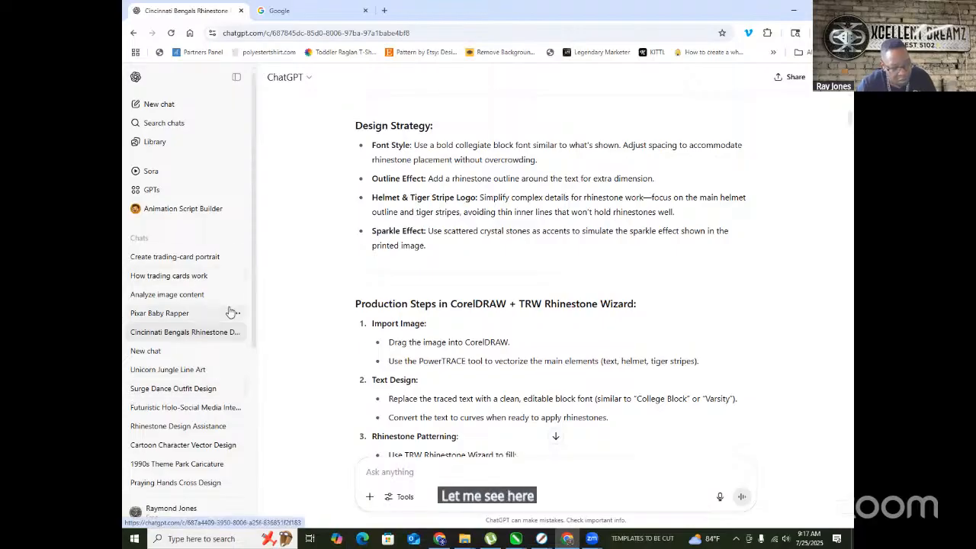
- Select 'Rhinestone Design Assistance' in the ChatGPT sidebar chat list
click(200, 430)
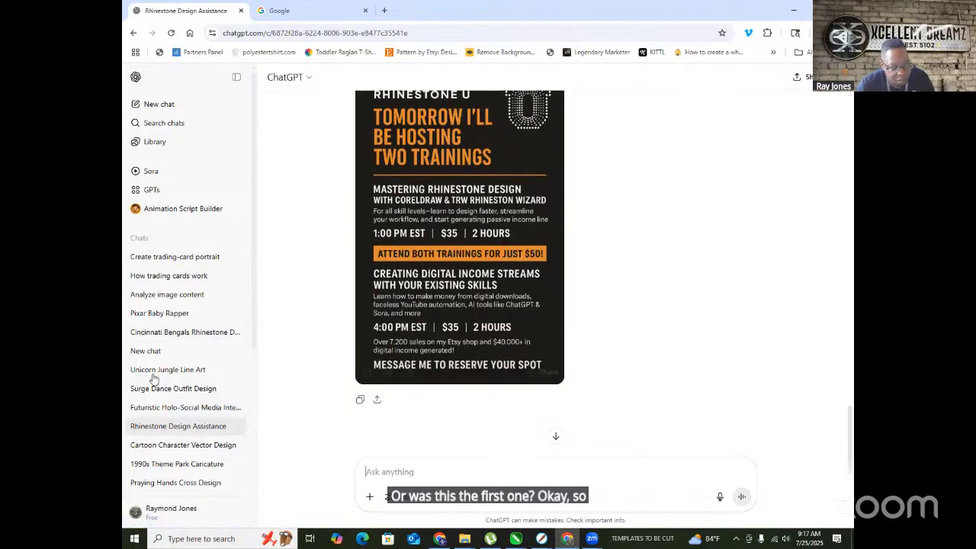
- Browse the Diamond Club T-shirt Design chat's palm-tree and high-rise designs, then open the profile menu
scroll(158, 360, down, 3)
click(188, 319)
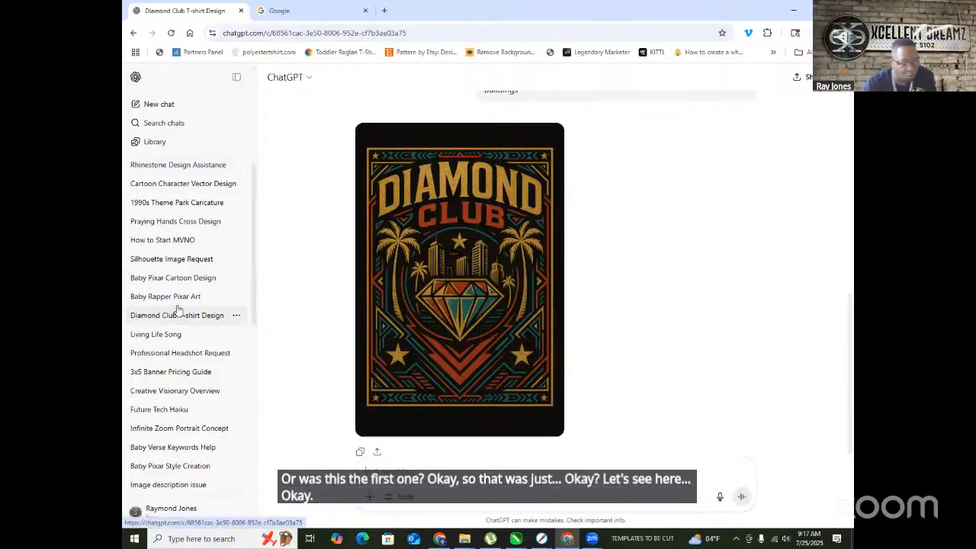
scroll(487, 276, up, 6)
scroll(487, 275, up, 3)
scroll(486, 277, down, 10)
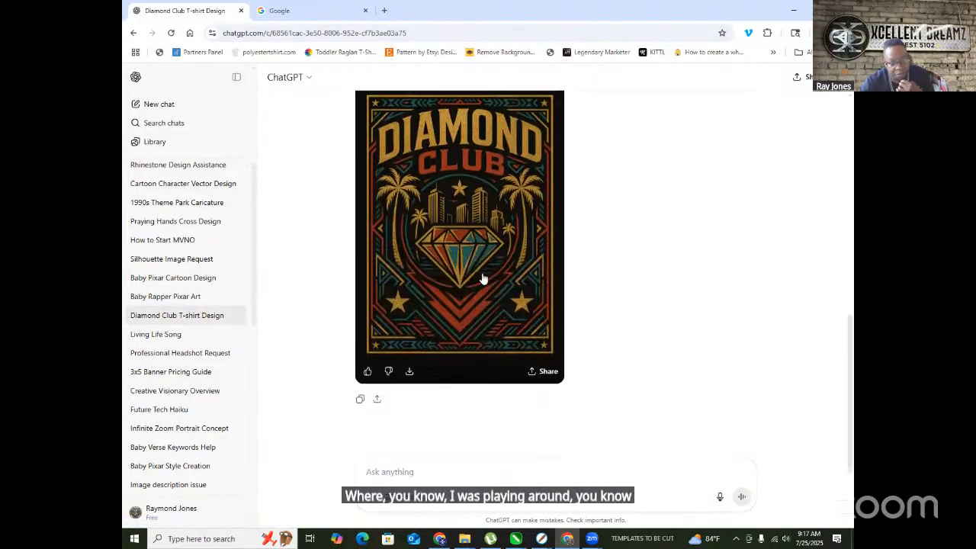
scroll(480, 275, up, 5)
scroll(472, 259, down, 5)
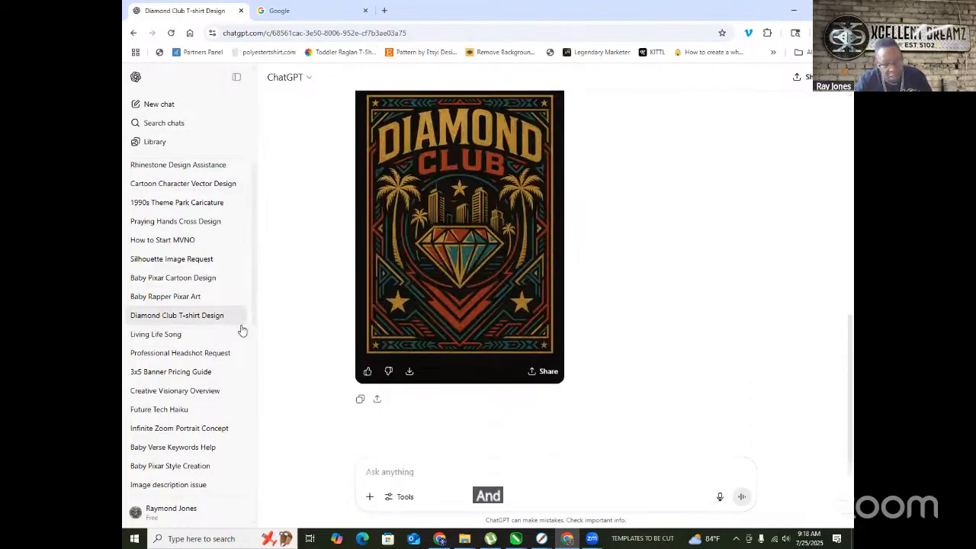
scroll(596, 270, up, 6)
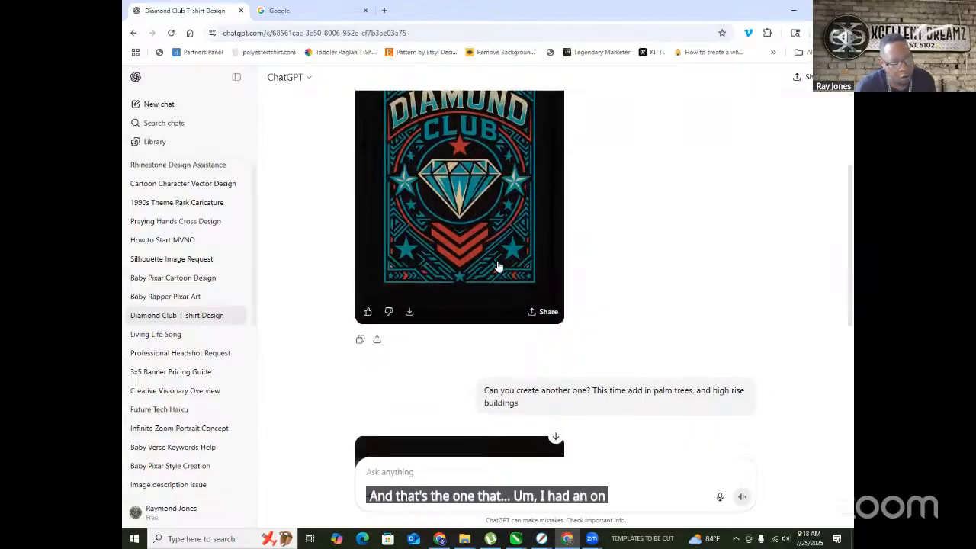
scroll(487, 263, down, 2)
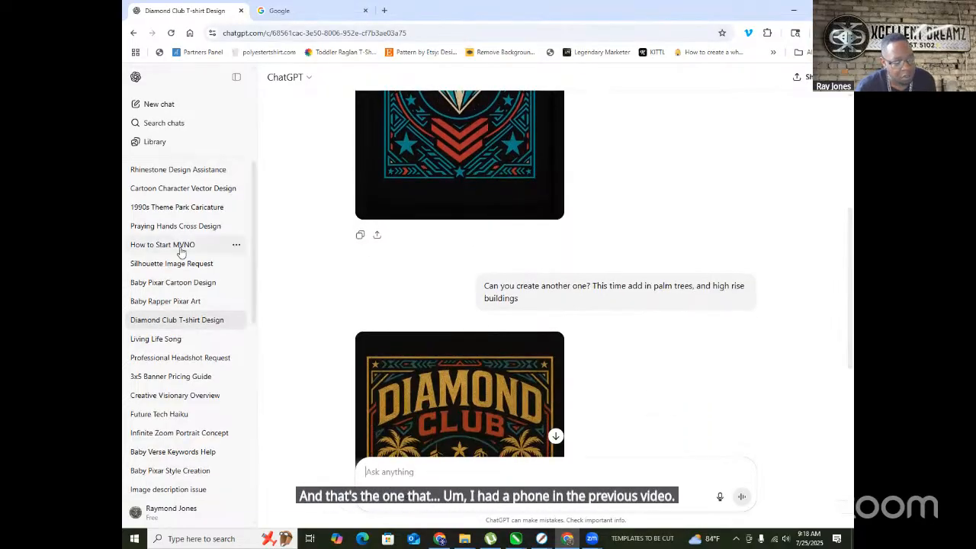
scroll(180, 253, up, 4)
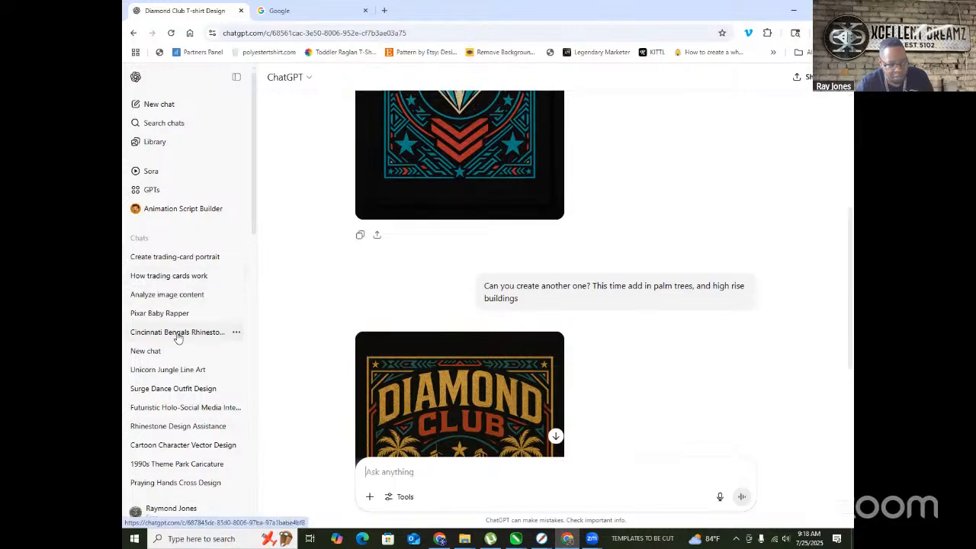
click(145, 508)
- Log out of the current ChatGPT account and confirm
click(146, 485)
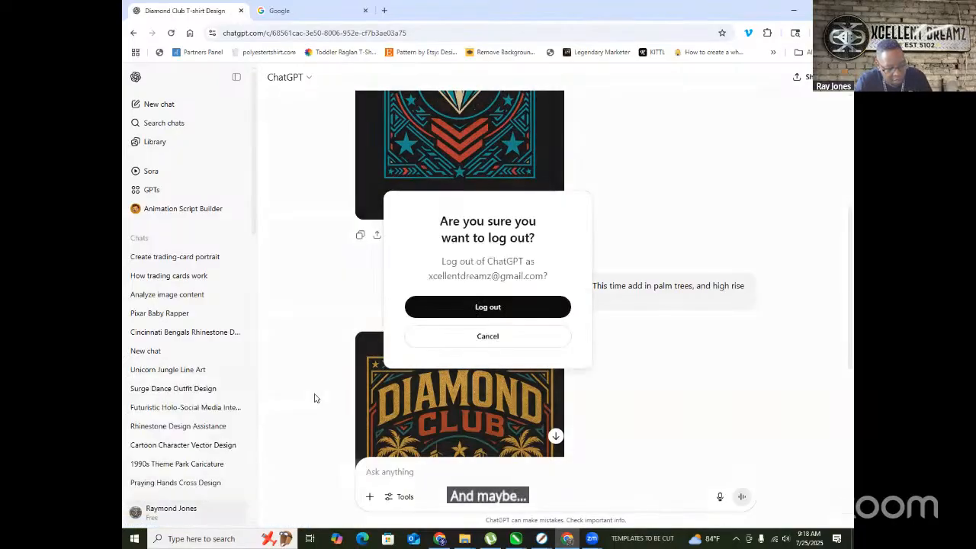
click(511, 309)
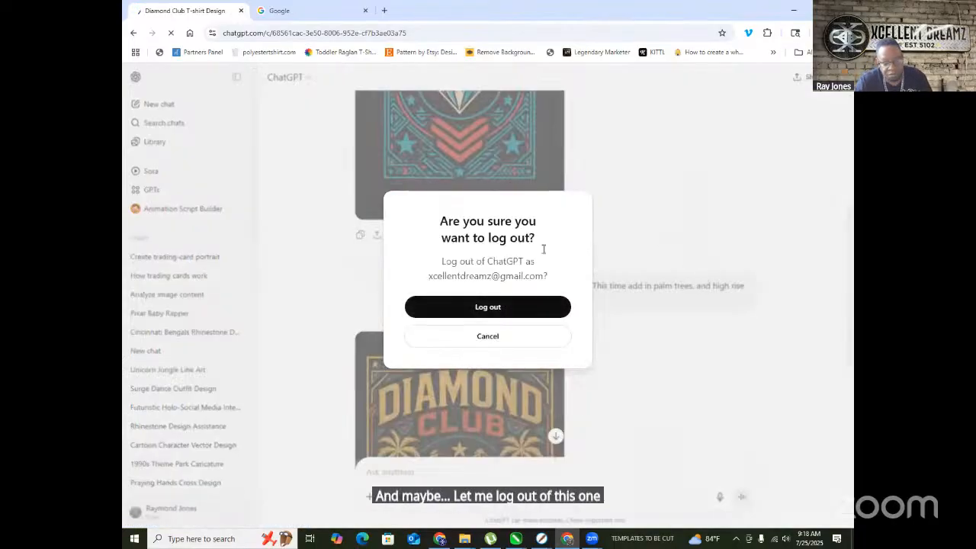
click(490, 308)
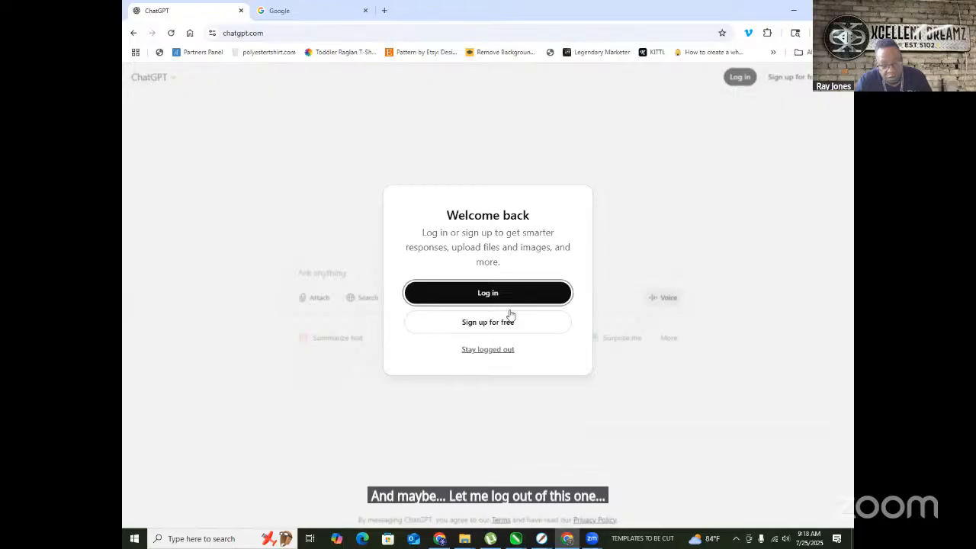
- Log back in to ChatGPT with Google, choosing the second account
click(493, 290)
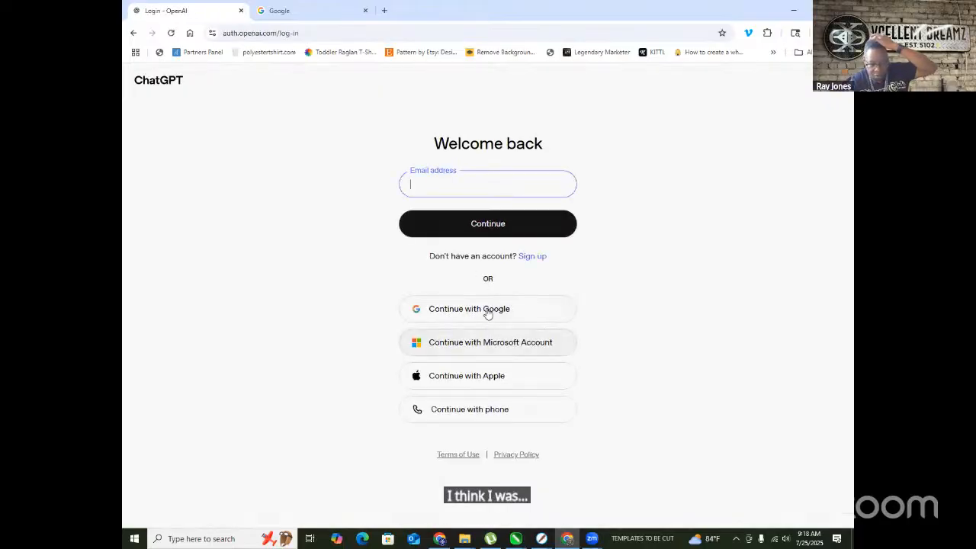
click(505, 310)
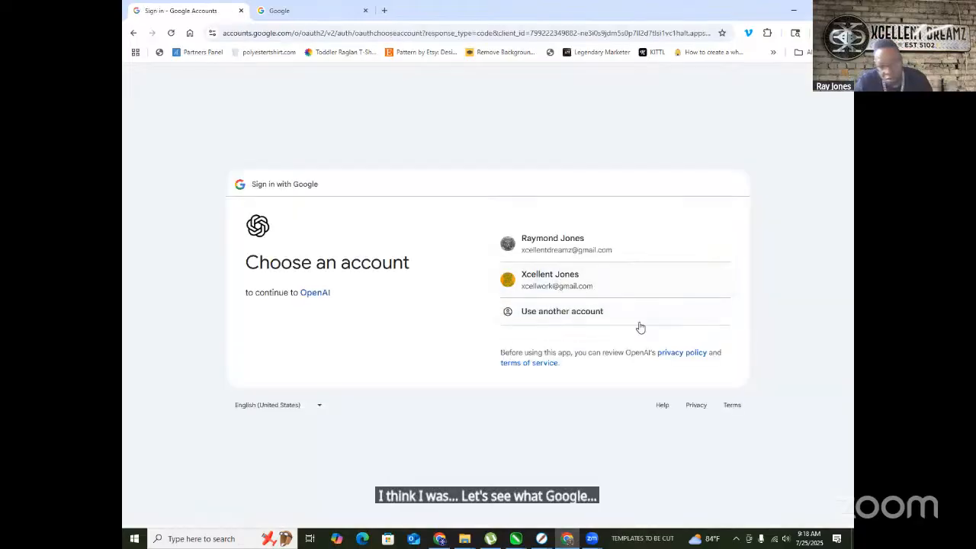
click(557, 282)
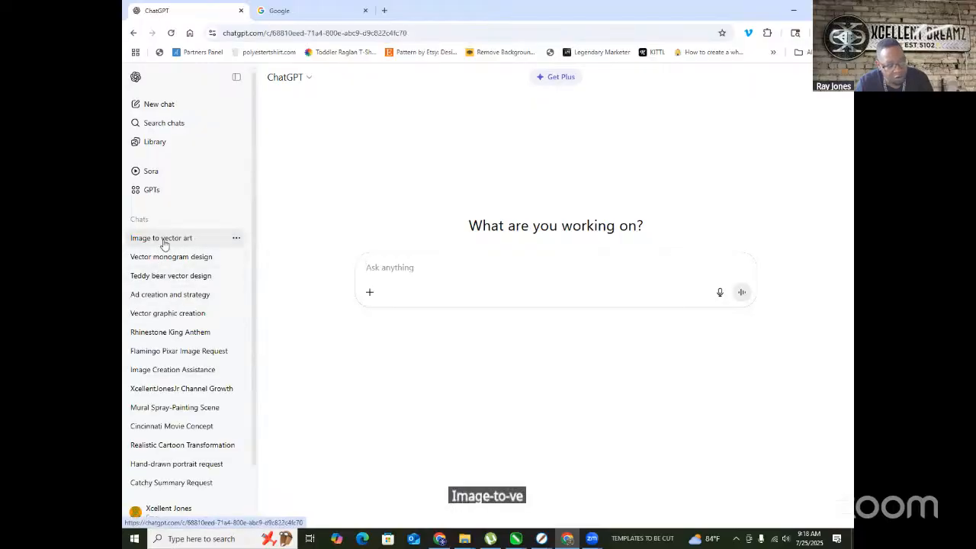
- Go through 'Image to vector art' to the 'Vector monogram design' chat and scroll up to its first prompt
click(163, 242)
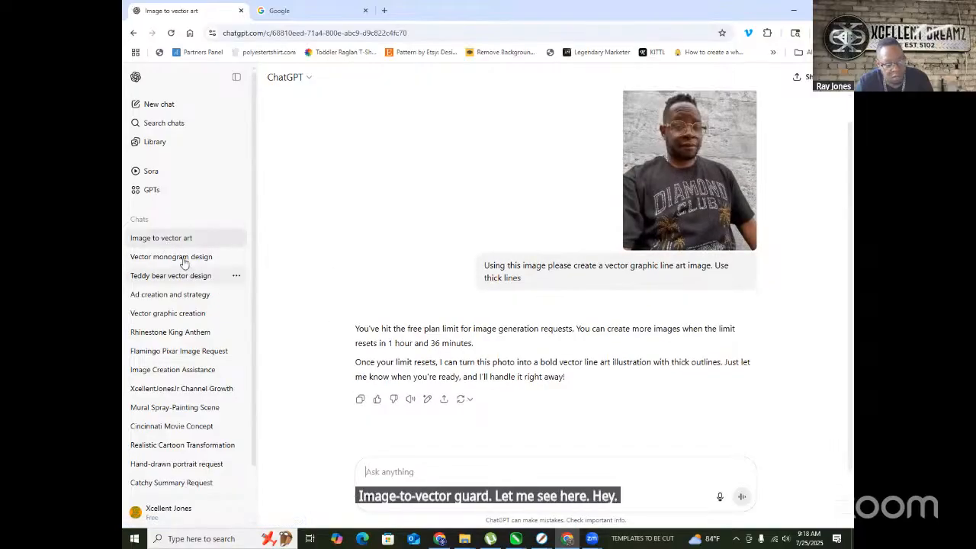
click(183, 262)
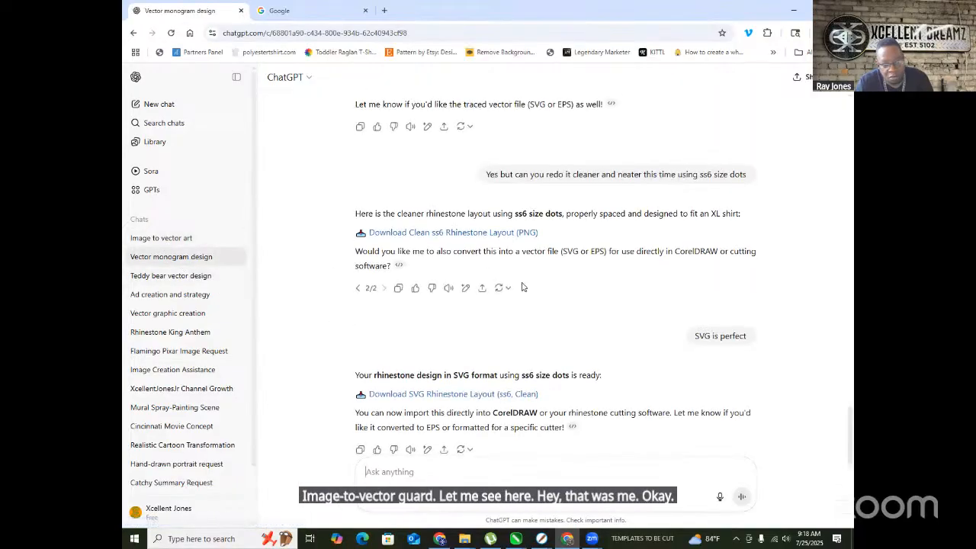
scroll(524, 286, up, 15)
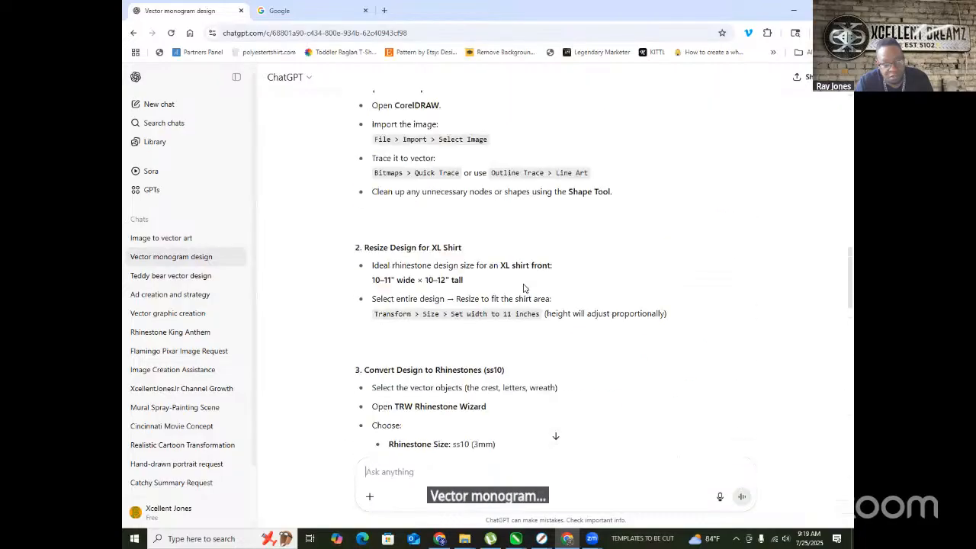
scroll(524, 288, up, 10)
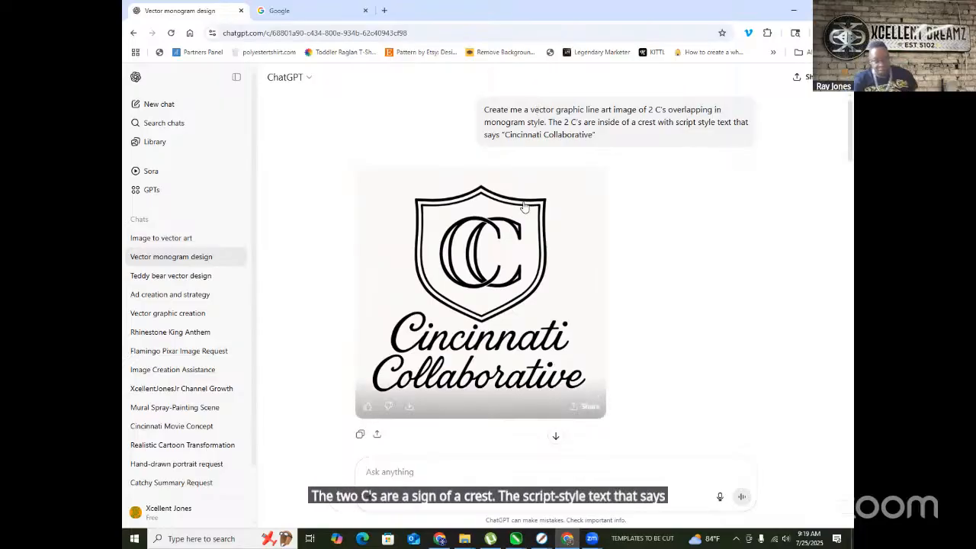
scroll(520, 218, down, 3)
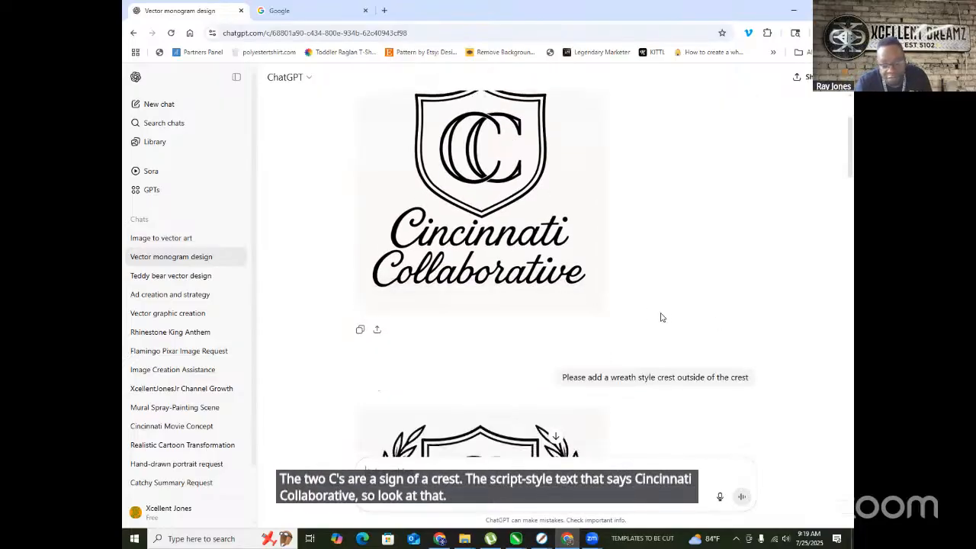
scroll(533, 260, down, 3)
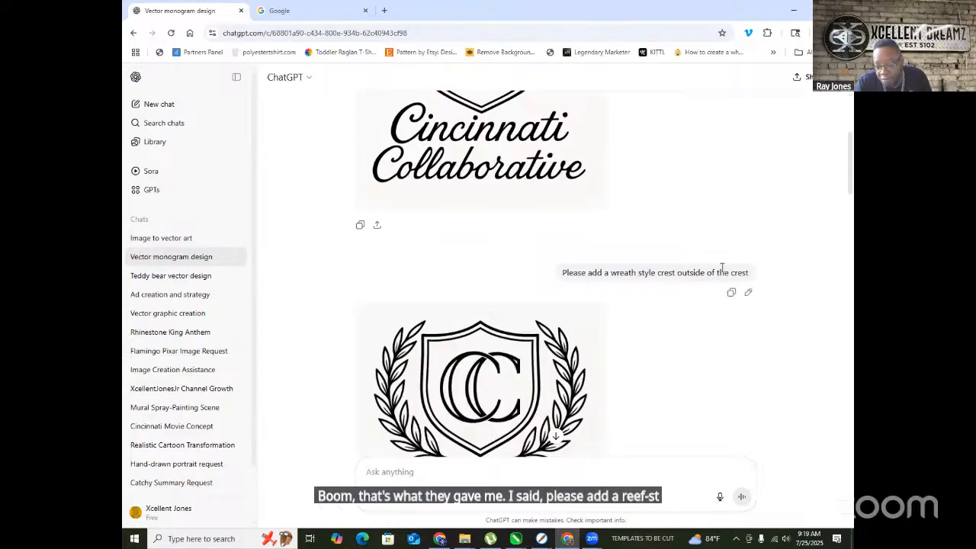
scroll(580, 229, down, 3)
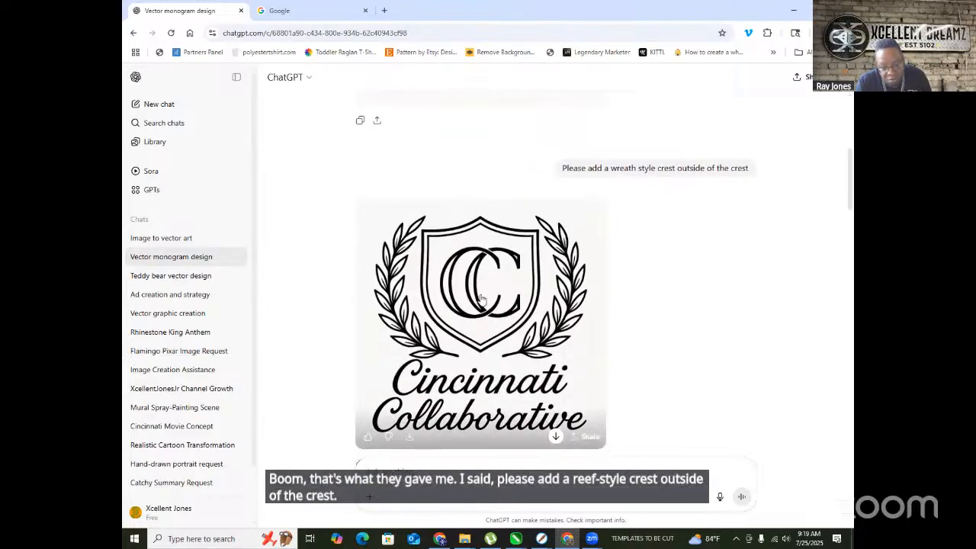
scroll(488, 312, down, 6)
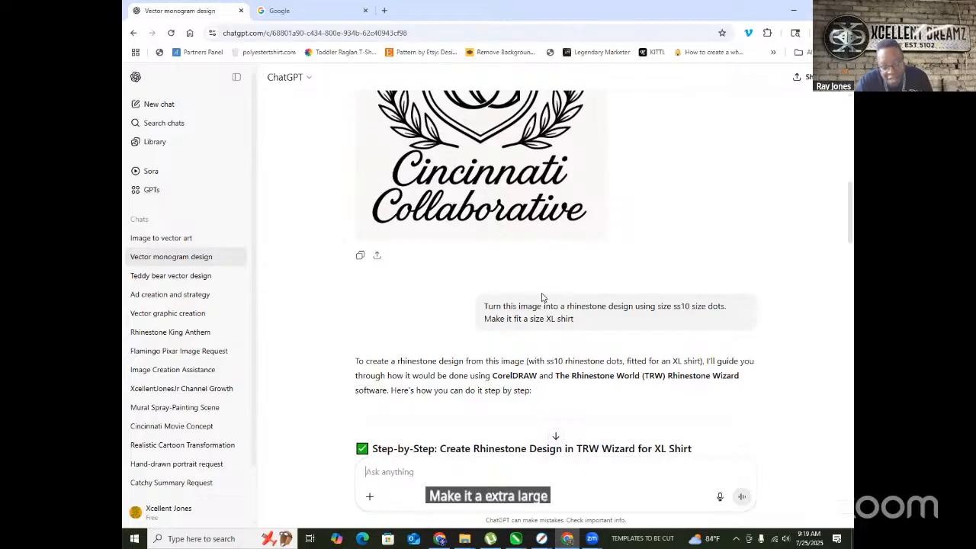
scroll(380, 313, down, 3)
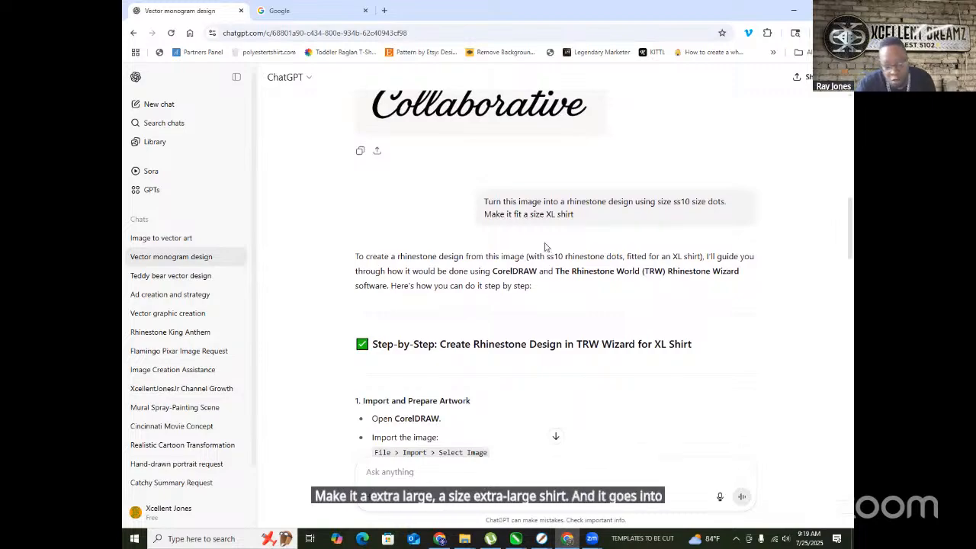
scroll(526, 286, up, 3)
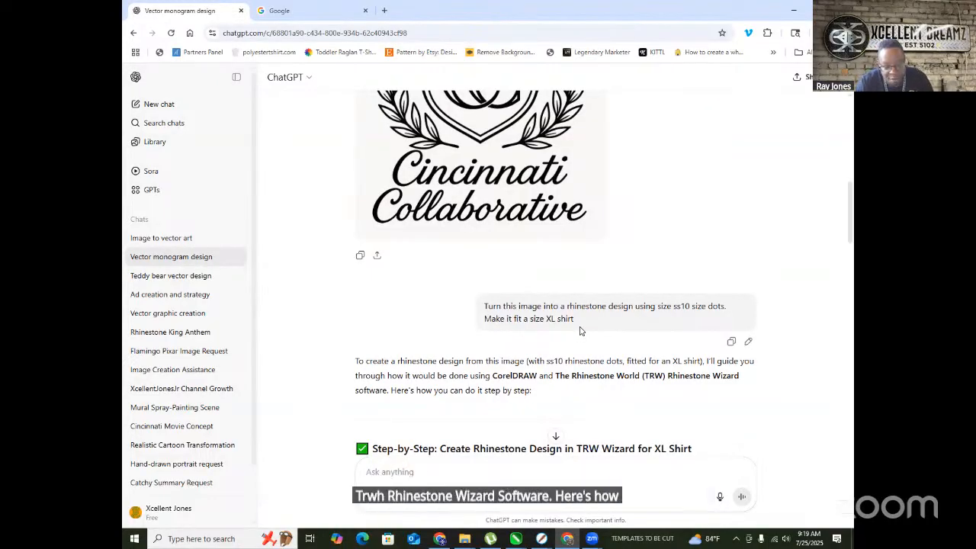
scroll(579, 330, down, 2)
scroll(466, 279, down, 1)
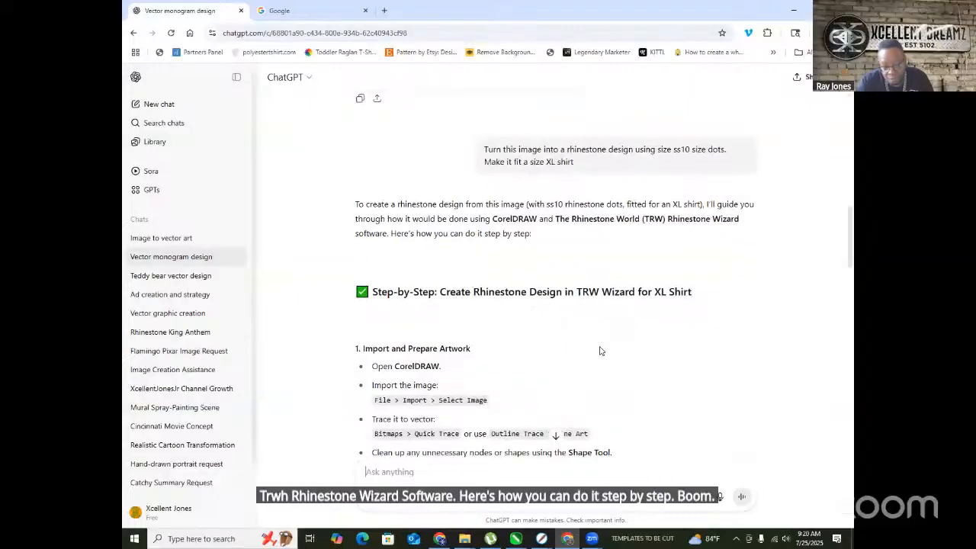
scroll(577, 262, down, 4)
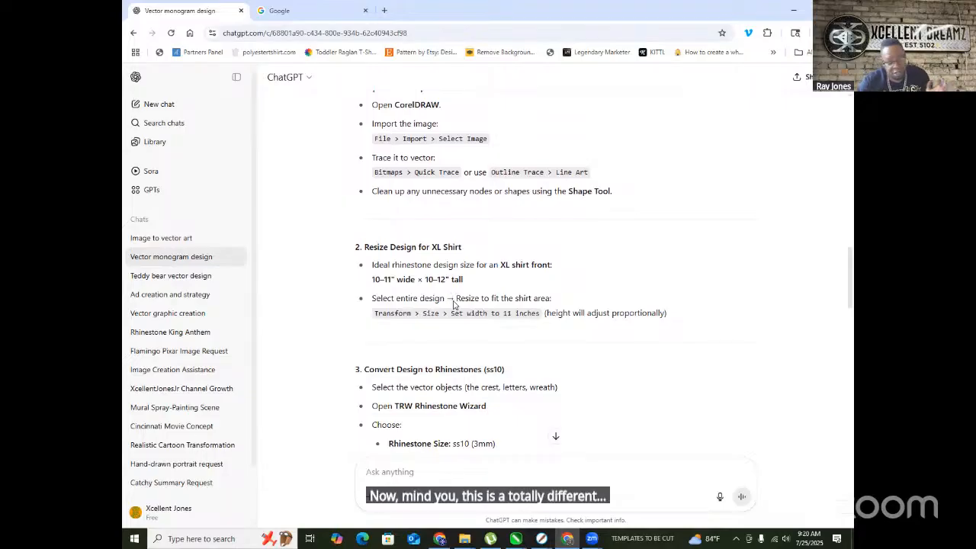
scroll(198, 282, down, 1)
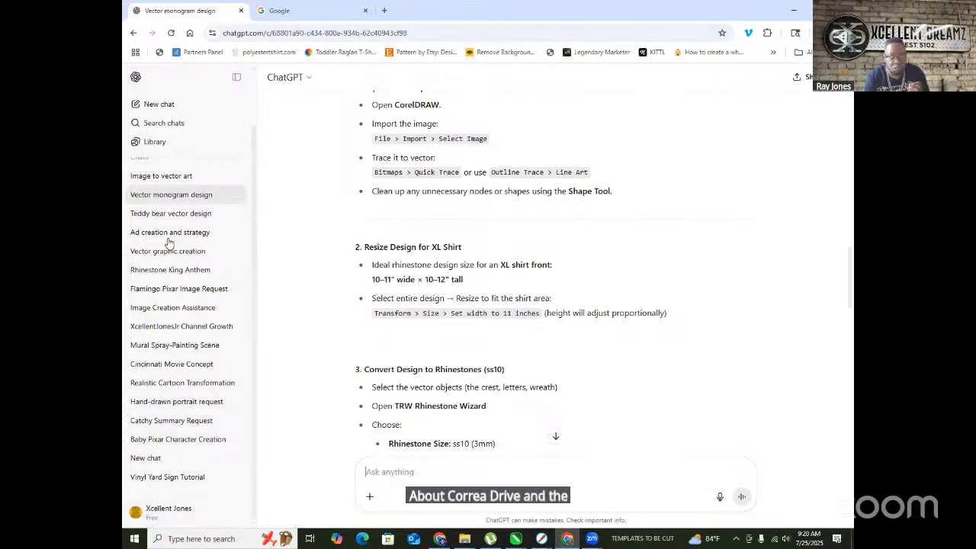
scroll(379, 435, up, 6)
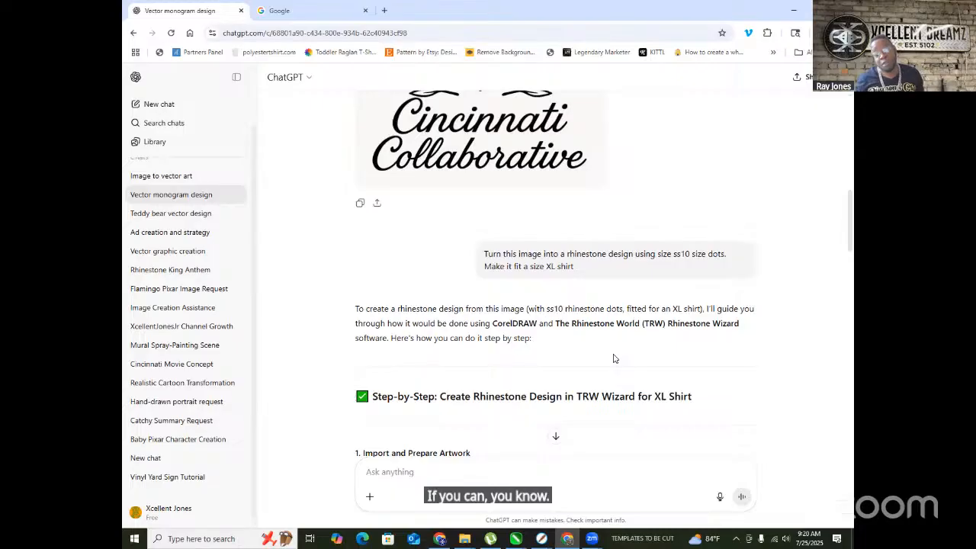
scroll(453, 259, down, 3)
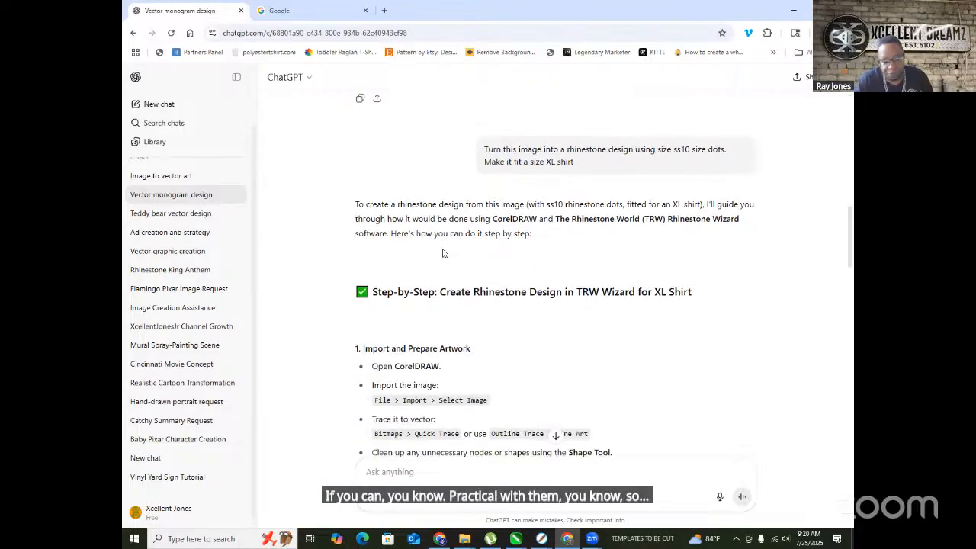
scroll(379, 255, down, 2)
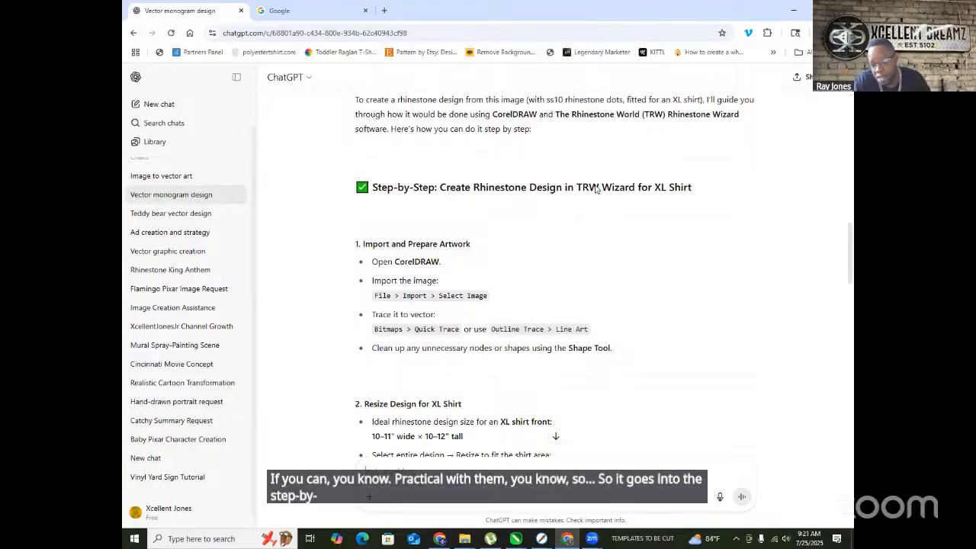
scroll(568, 202, down, 1)
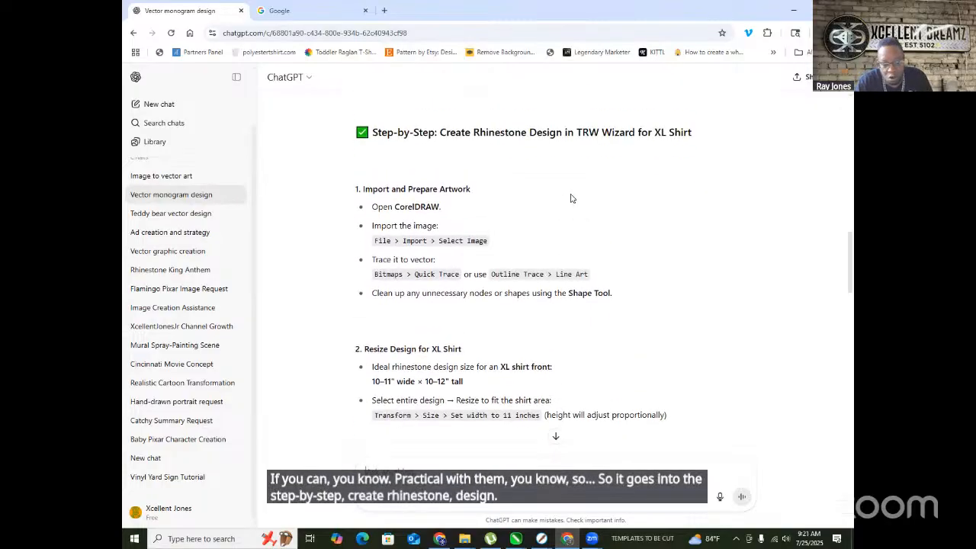
scroll(570, 198, down, 2)
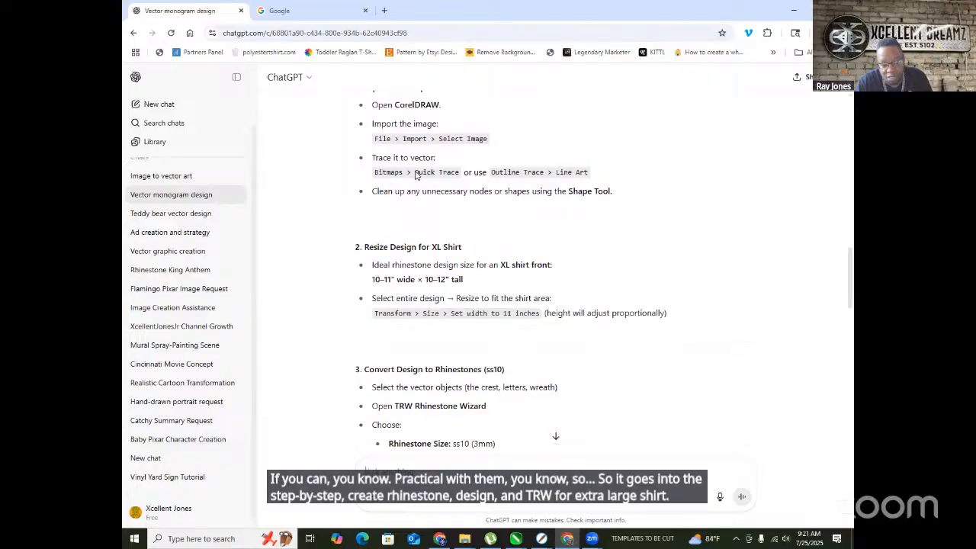
scroll(411, 174, down, 3)
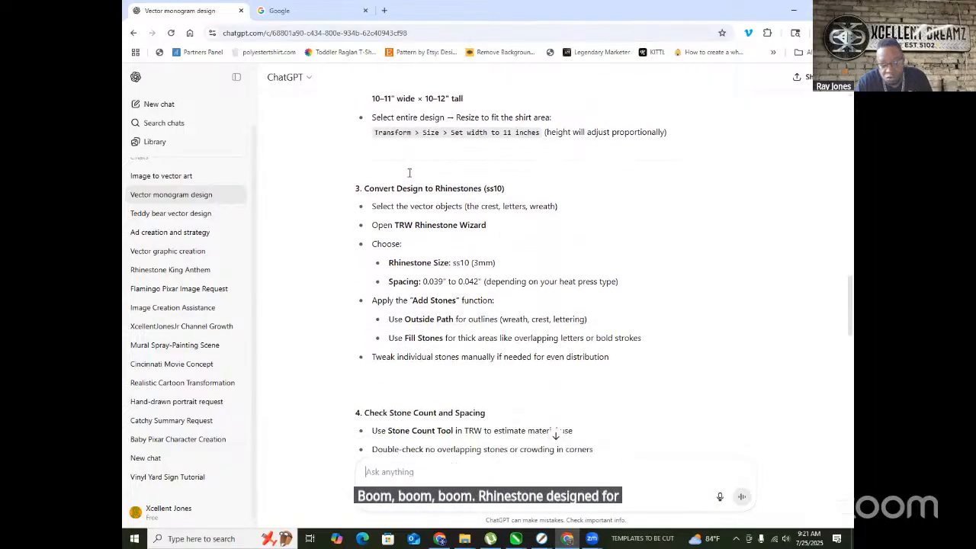
scroll(411, 175, down, 6)
scroll(429, 182, down, 7)
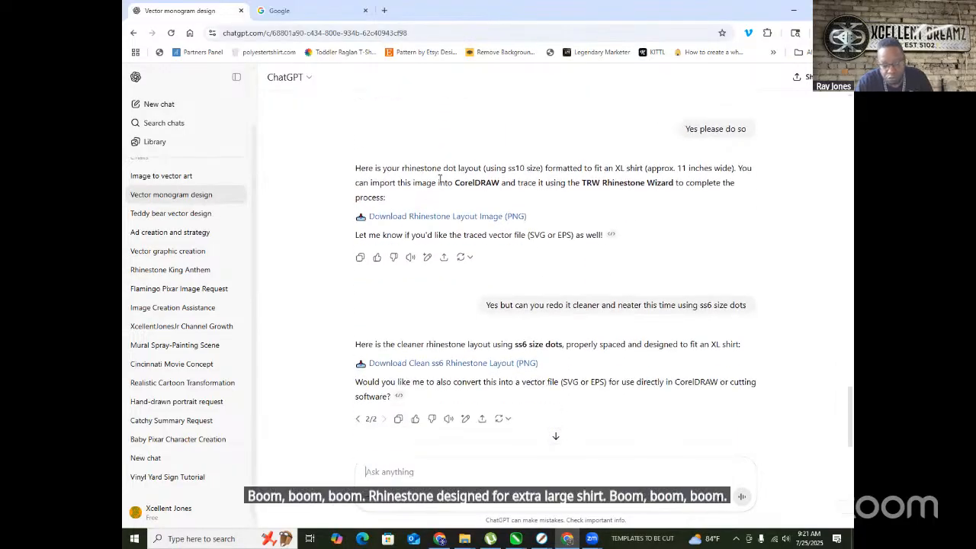
- Find the 'Yes please do so' reply and try its 'Download Rhinestone Layout Image (PNG)' link
scroll(439, 180, down, 3)
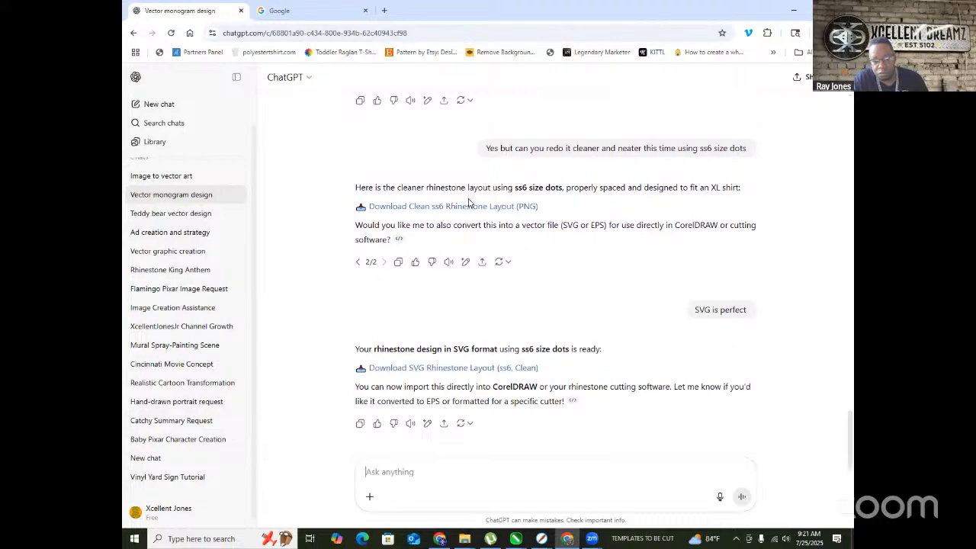
scroll(471, 203, up, 4)
scroll(524, 195, down, 3)
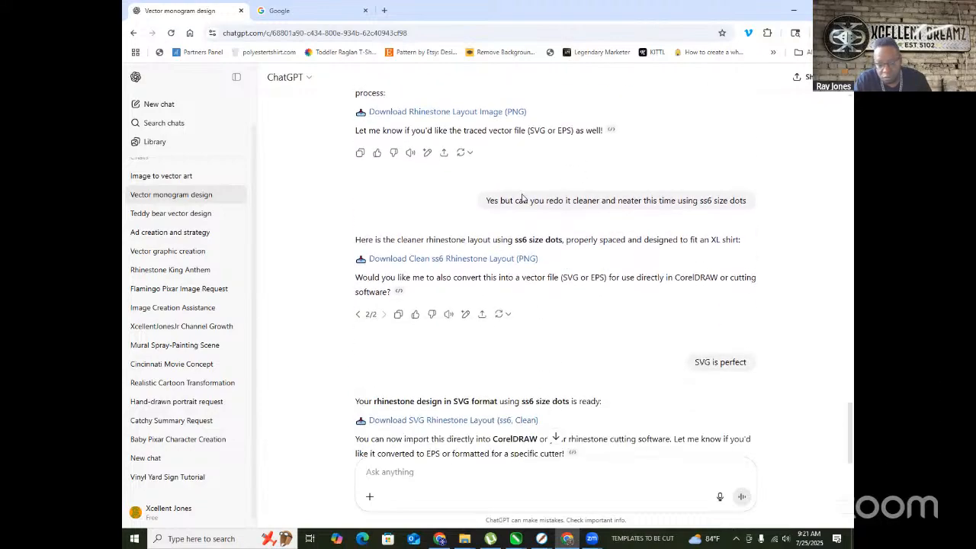
scroll(520, 229, up, 2)
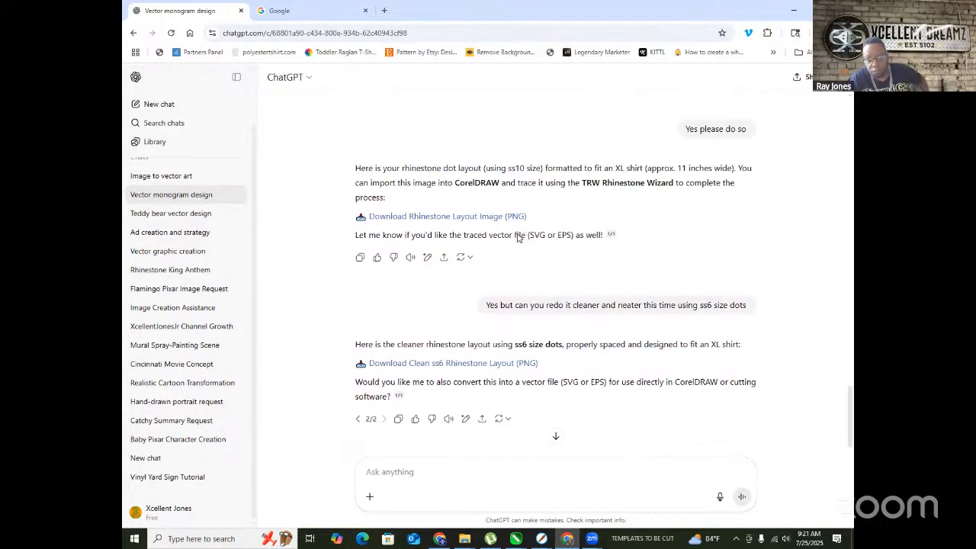
scroll(500, 263, down, 2)
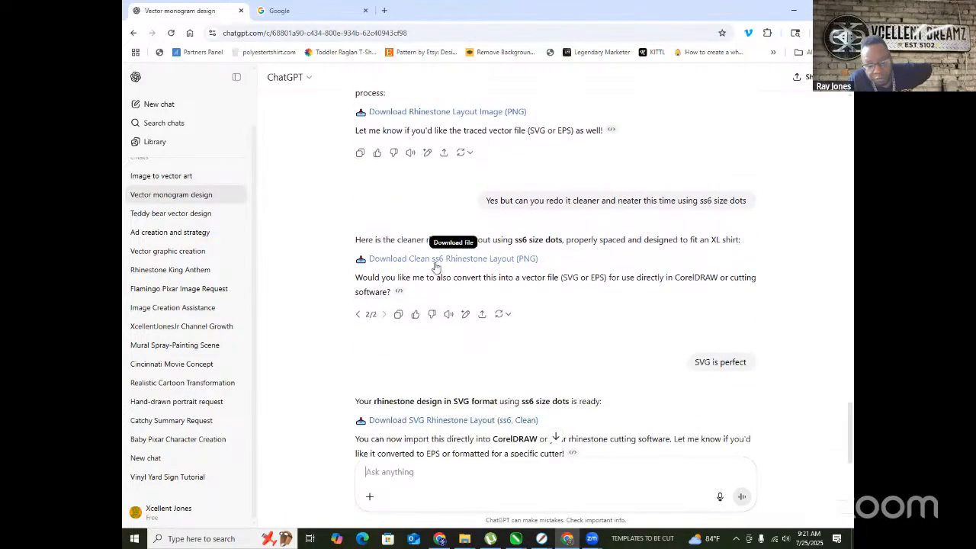
scroll(551, 319, up, 5)
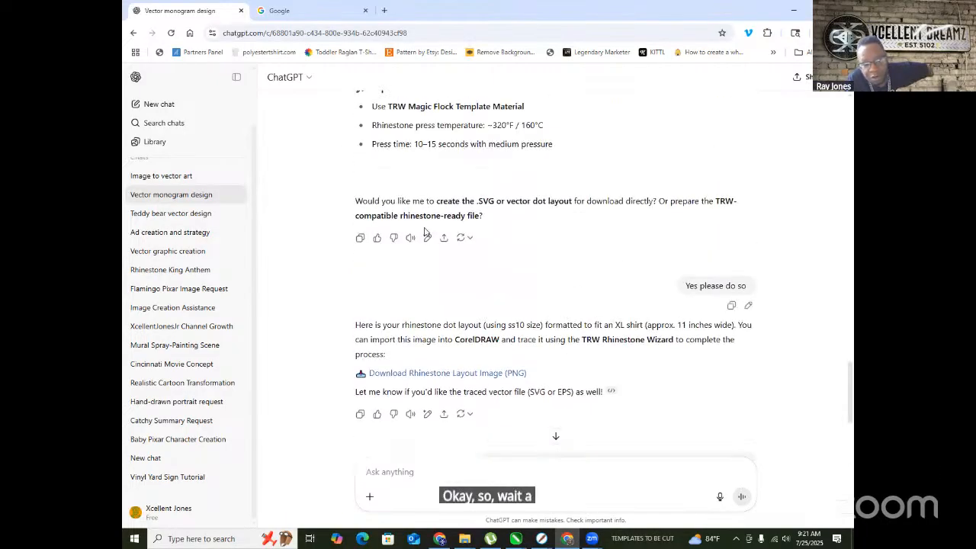
scroll(425, 231, up, 1)
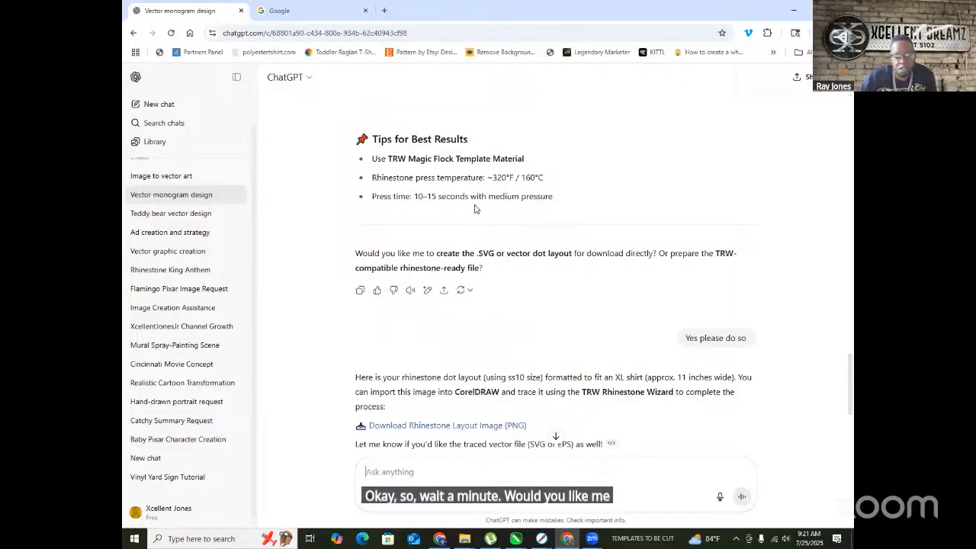
scroll(492, 222, up, 3)
scroll(490, 223, up, 9)
scroll(491, 221, up, 1)
scroll(469, 209, down, 2)
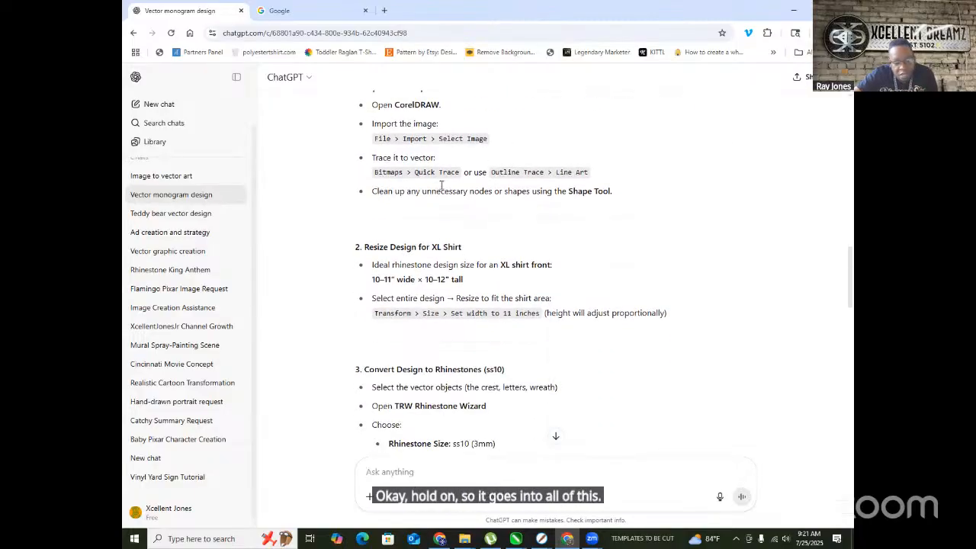
scroll(492, 231, down, 3)
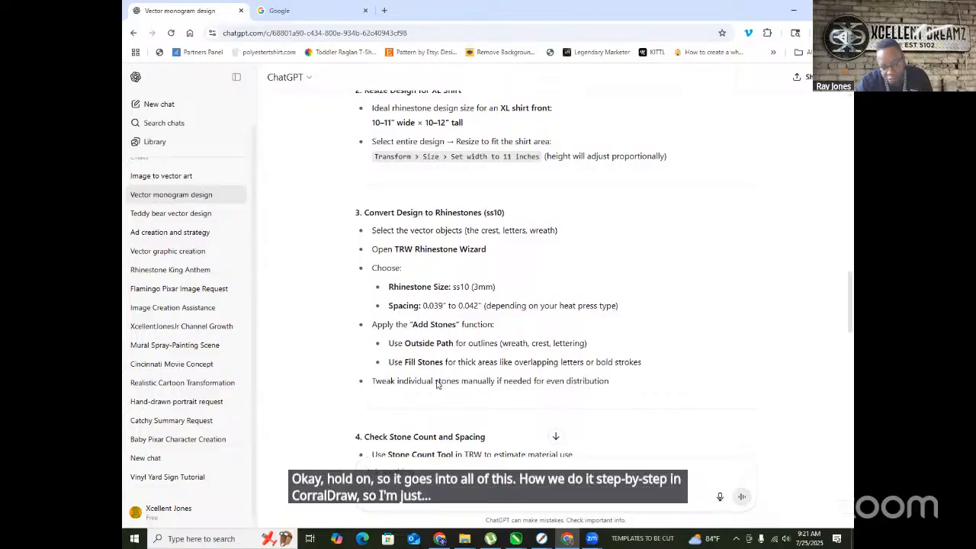
scroll(514, 291, down, 3)
scroll(436, 267, down, 5)
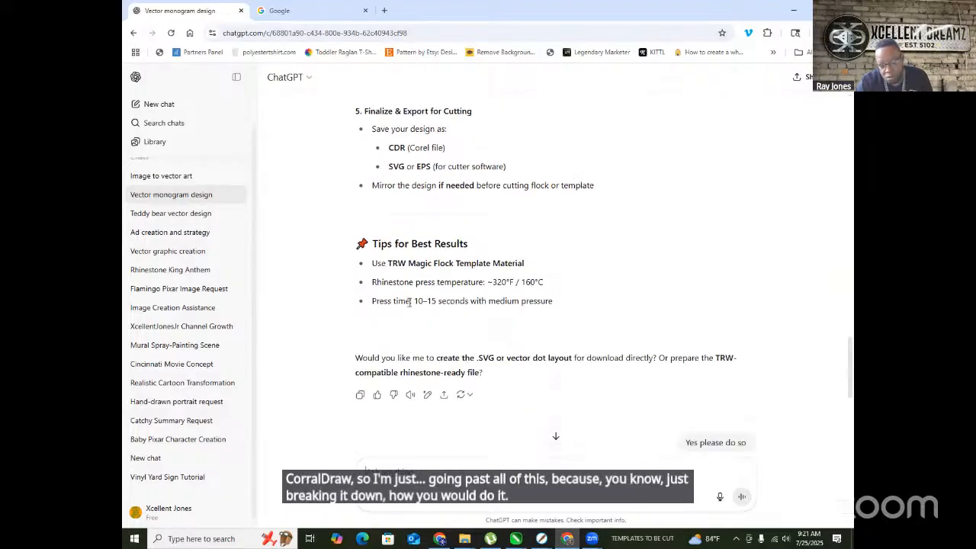
scroll(486, 311, down, 4)
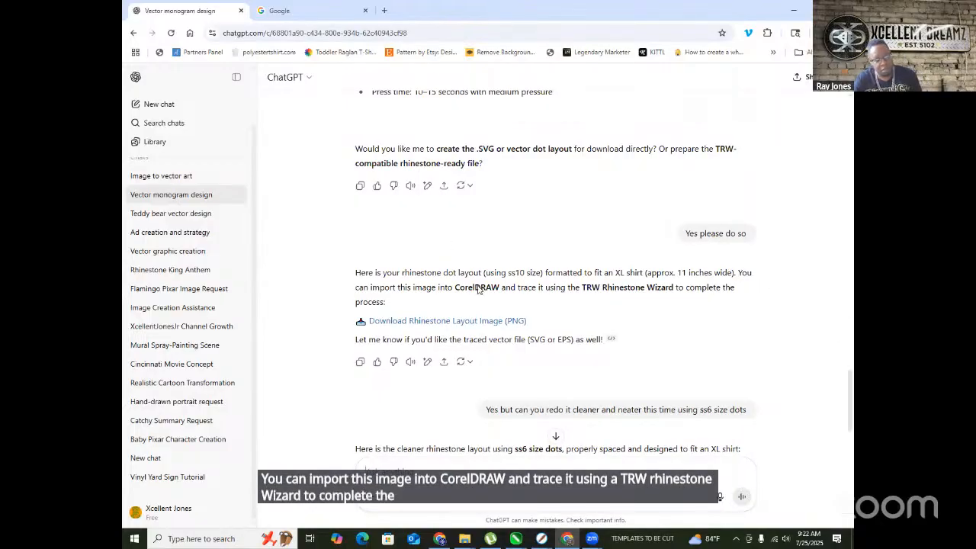
click(431, 325)
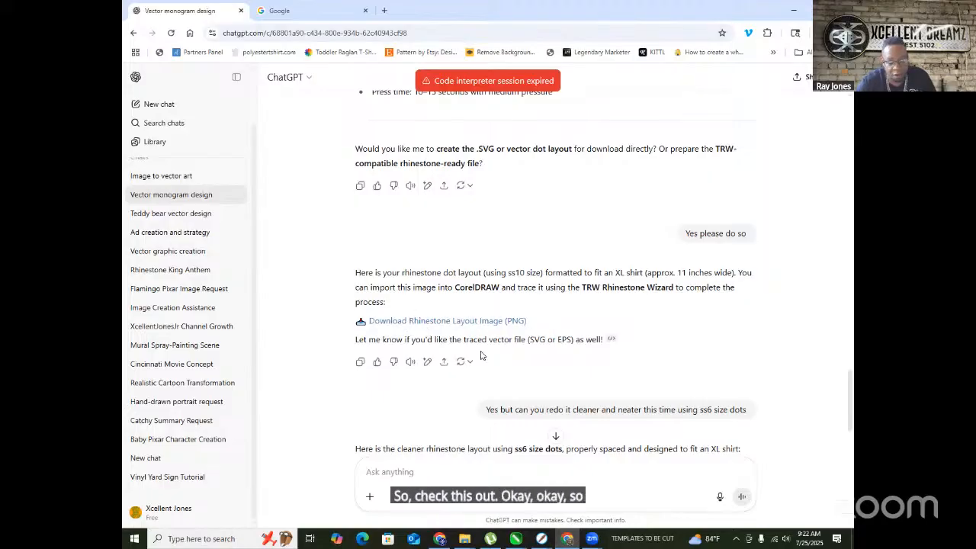
scroll(480, 355, down, 4)
scroll(442, 328, up, 3)
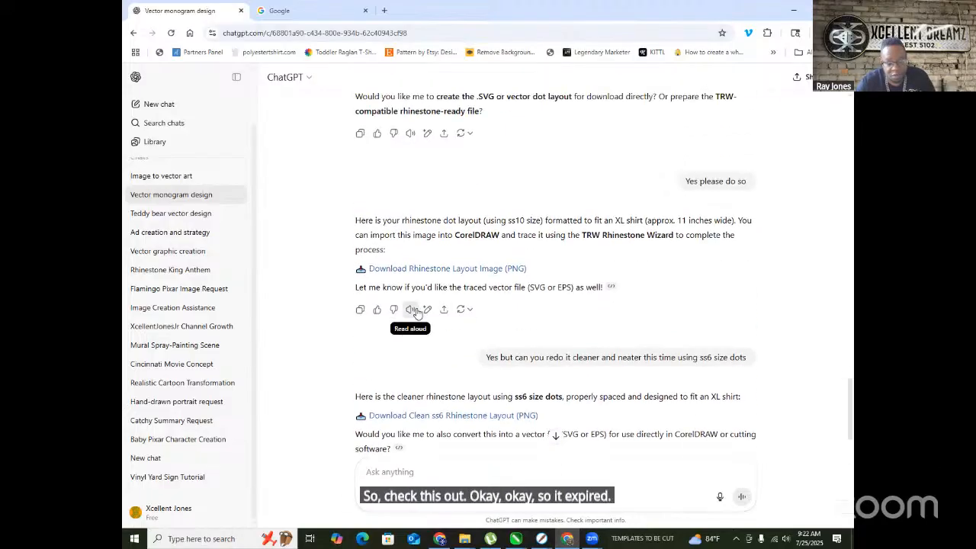
scroll(458, 300, down, 3)
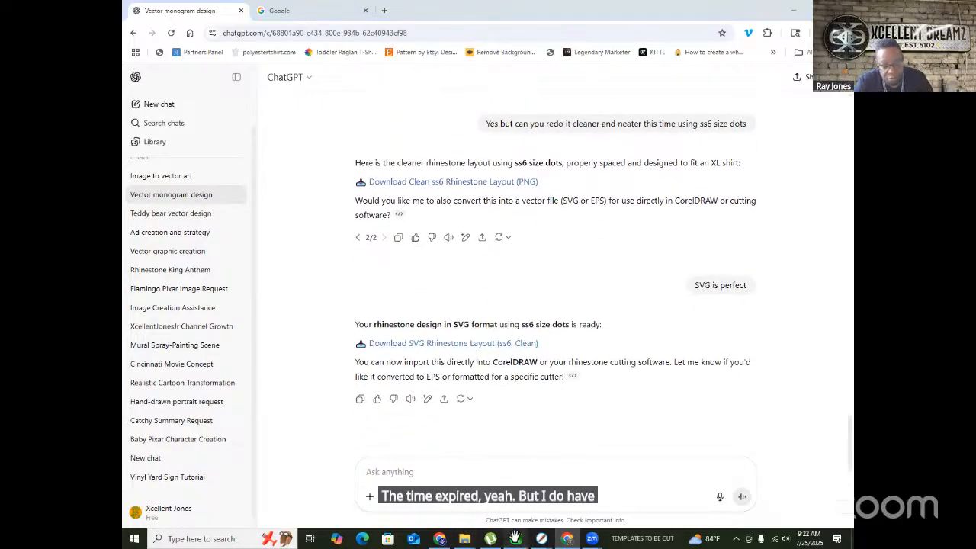
mouse_move(515, 538)
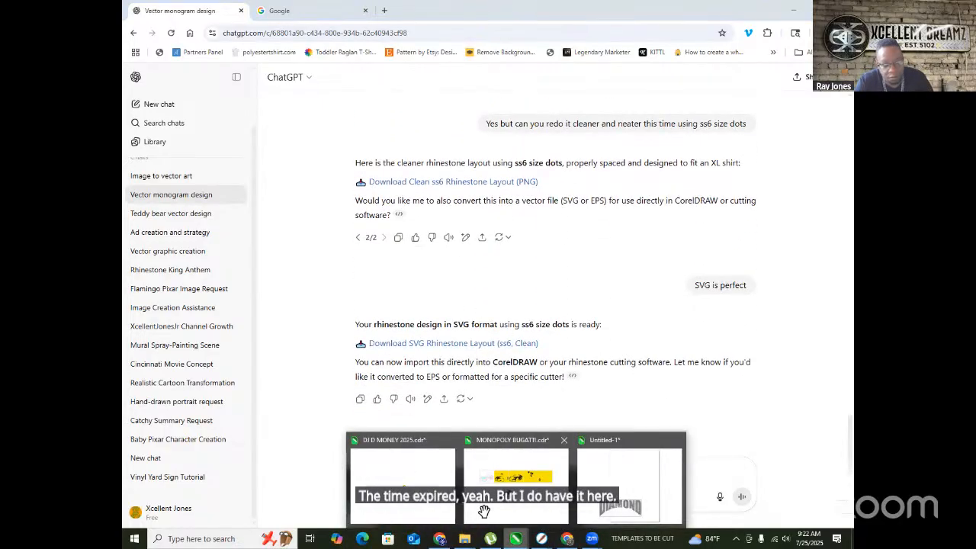
- Return to CorelDRAW, deselect the rhinestone design, and bring up the TEMPLATES TO BE CUT Explorer window
click(403, 434)
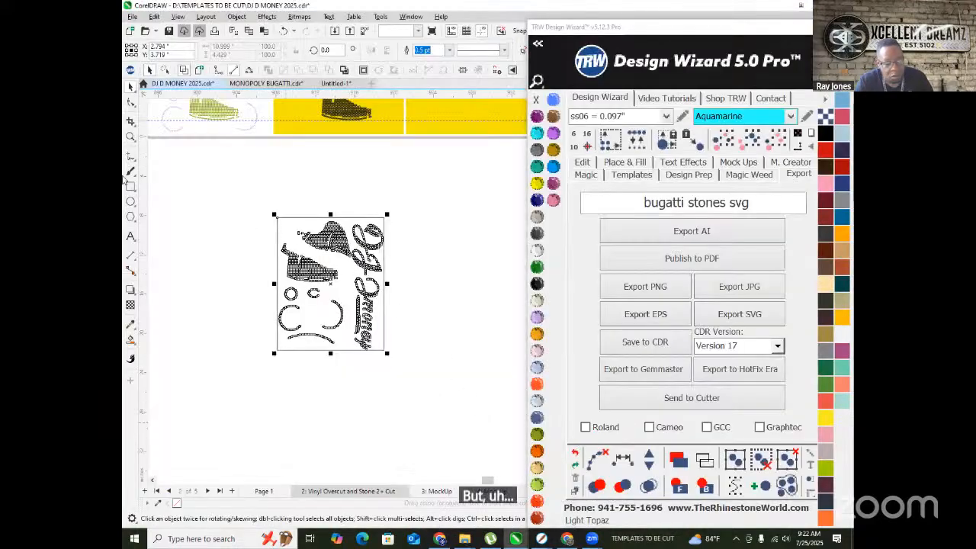
click(236, 193)
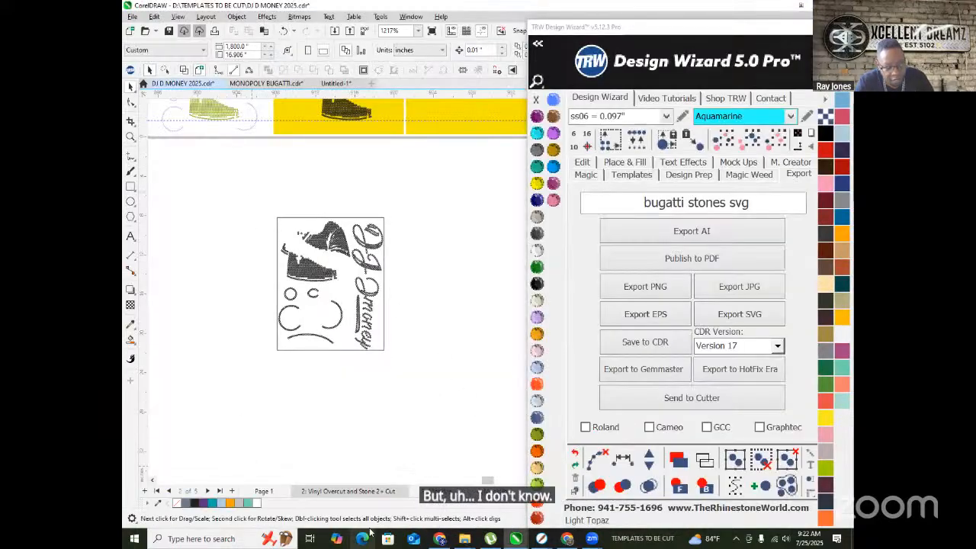
right_click(461, 538)
click(461, 538)
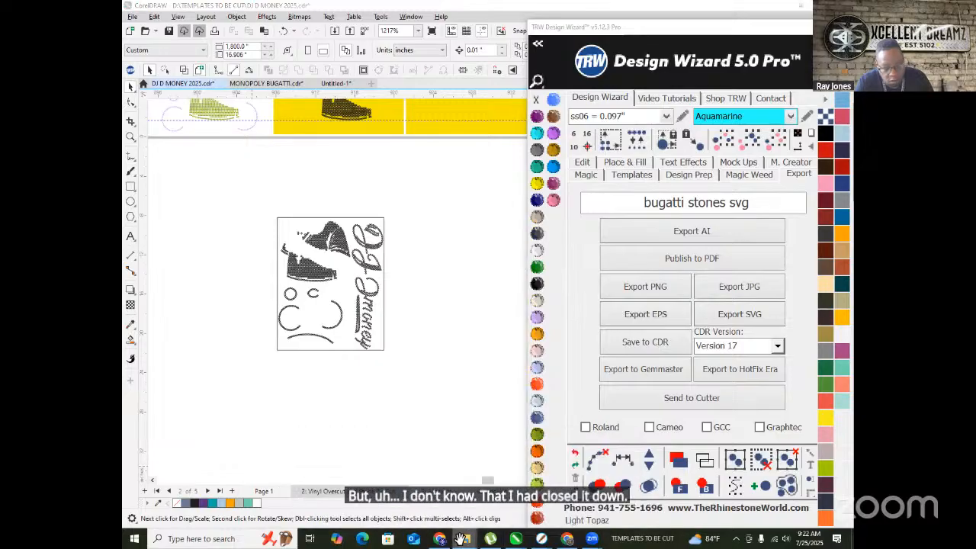
click(350, 484)
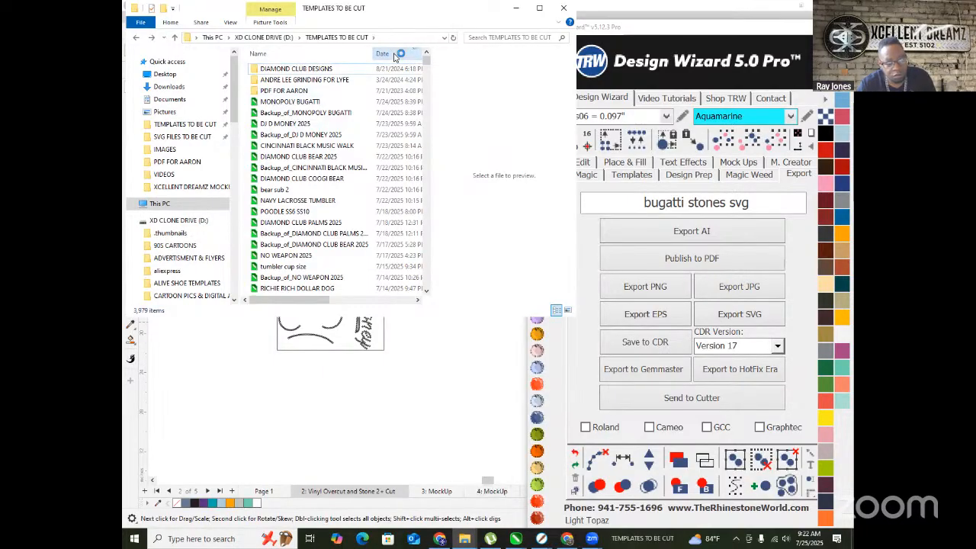
- Search the TEMPLATES TO BE CUT folder for 'CINCIN', then minimize File Explorer
click(483, 38)
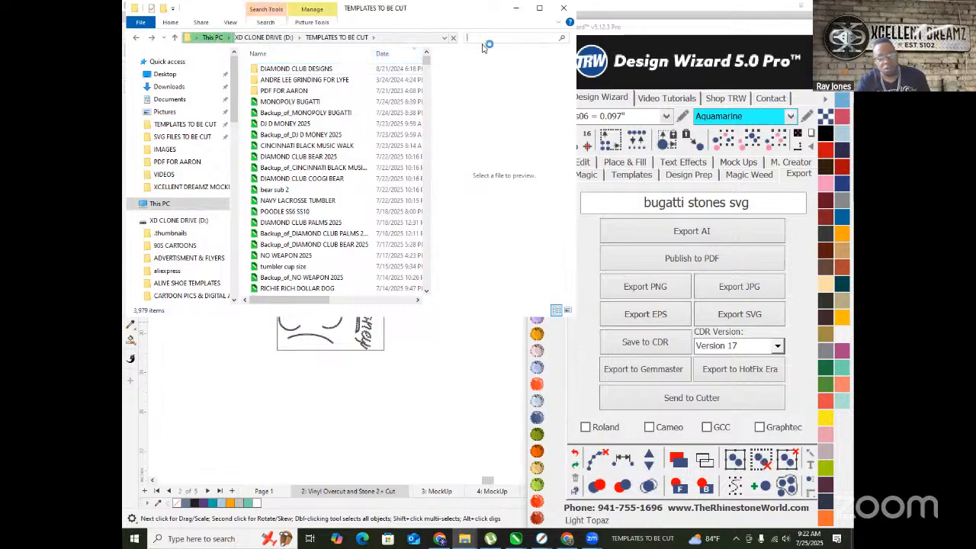
text(CINCIN)
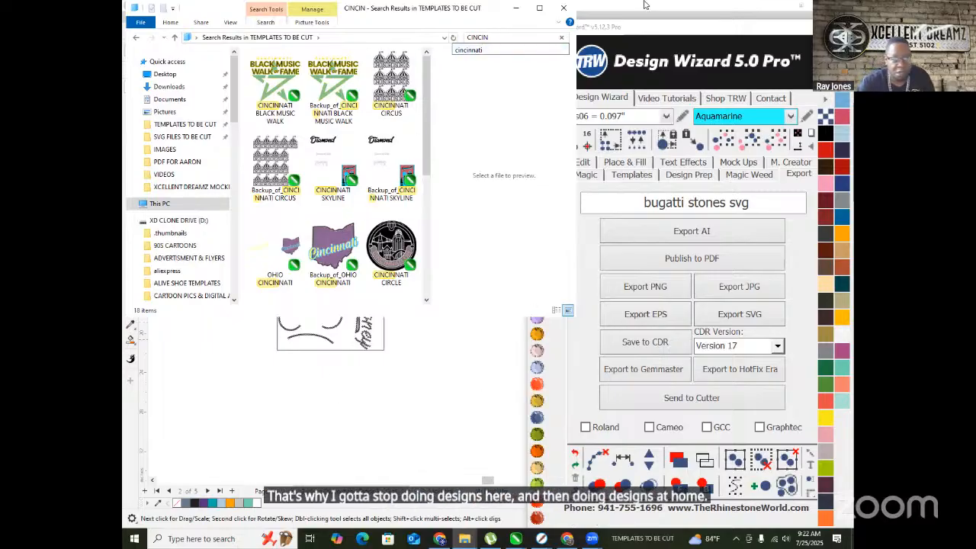
click(642, 538)
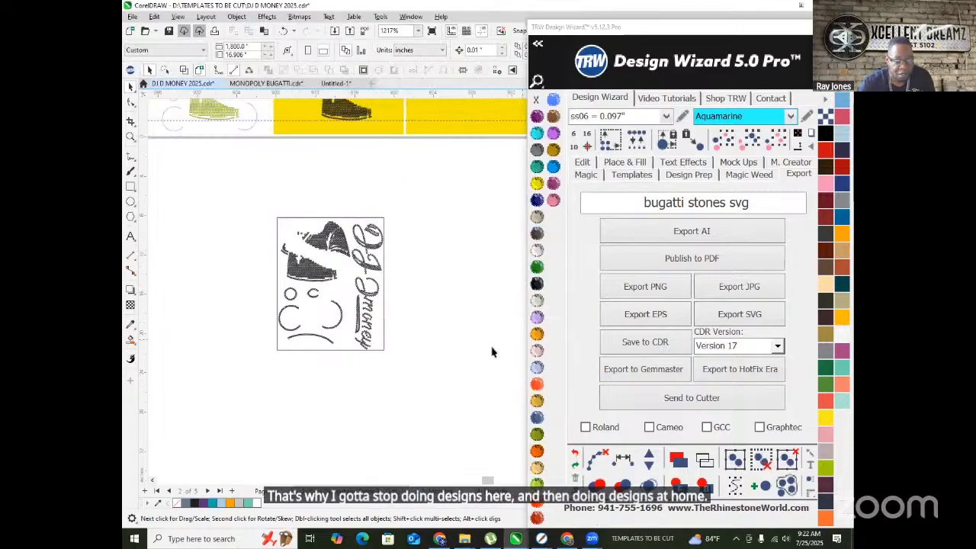
- Open the Messenger conversation in Chrome and view its Cincinnati Collaborative crest image full size
click(435, 538)
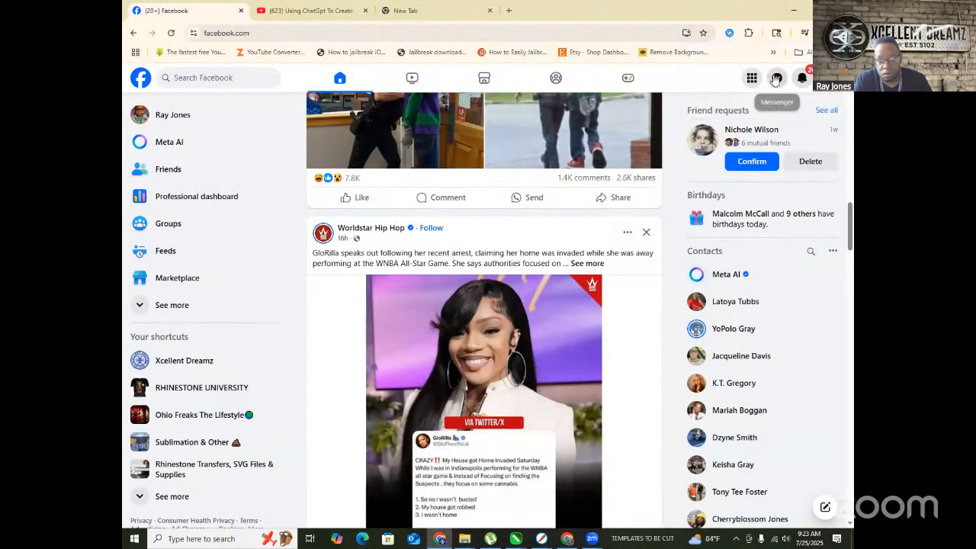
click(776, 77)
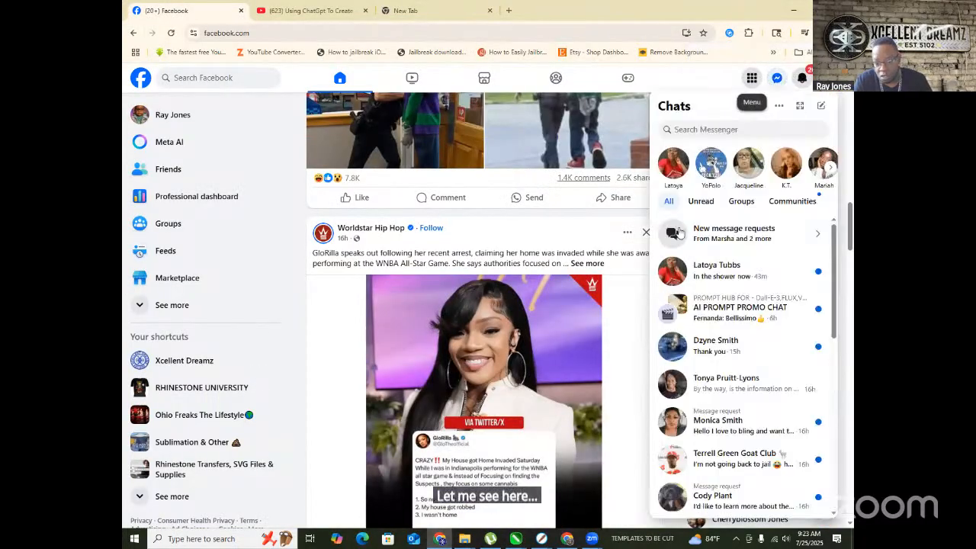
click(684, 278)
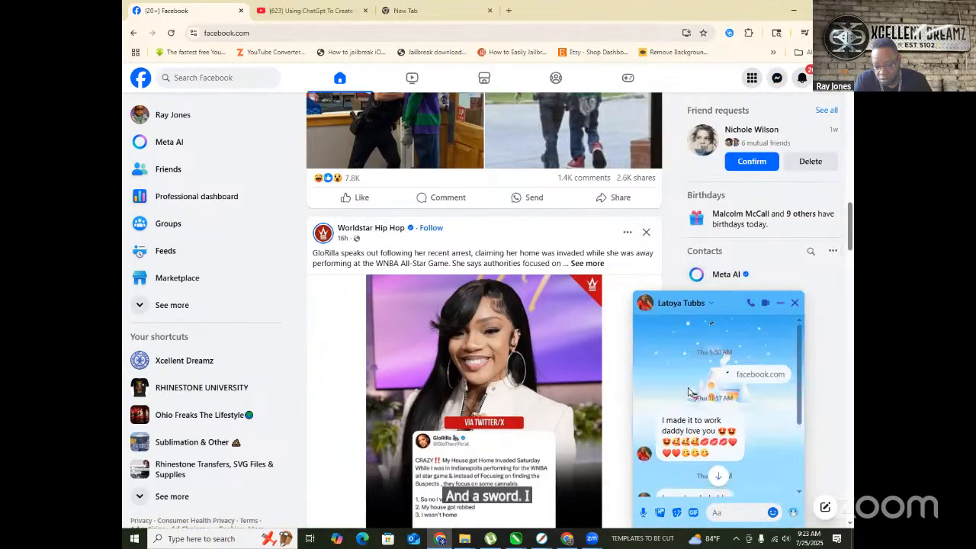
scroll(729, 378, up, 5)
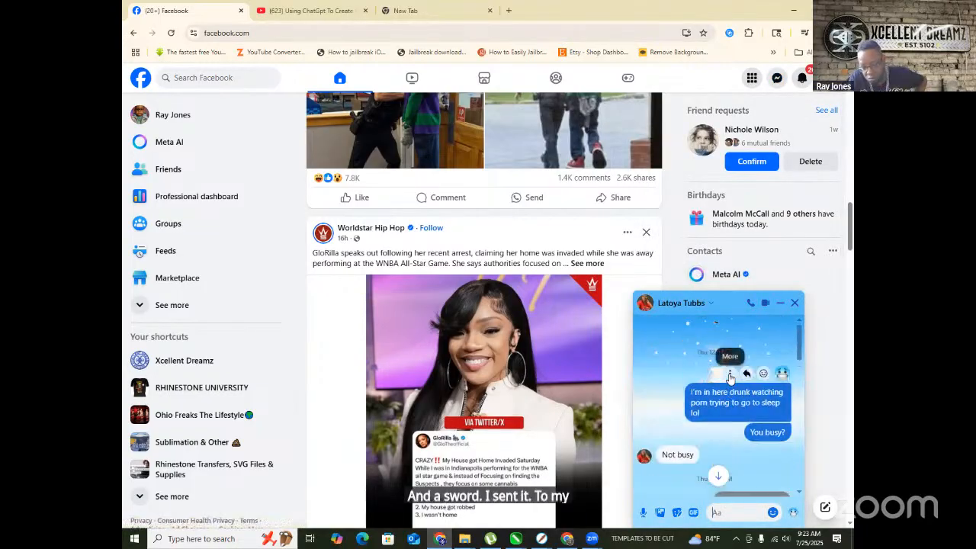
scroll(729, 373, up, 3)
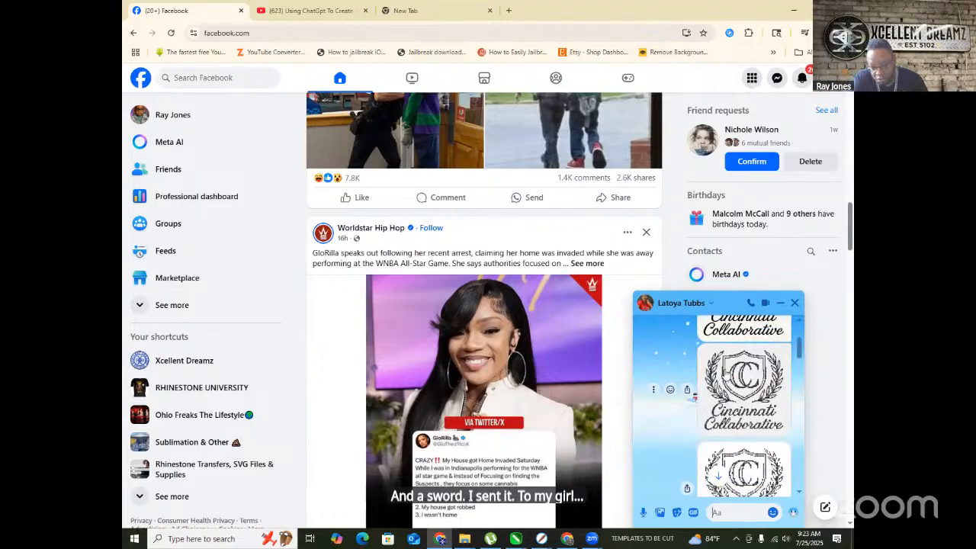
scroll(725, 372, down, 2)
scroll(725, 372, up, 5)
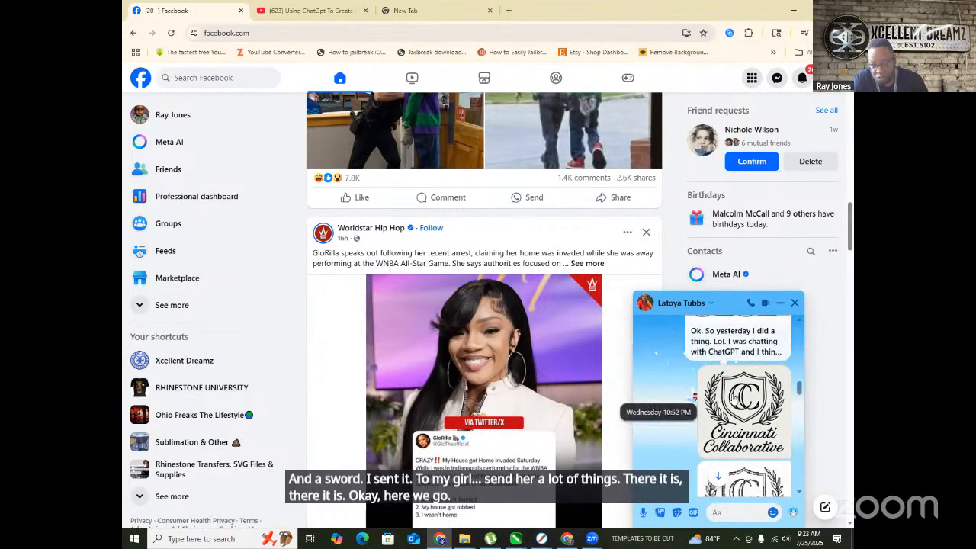
click(733, 397)
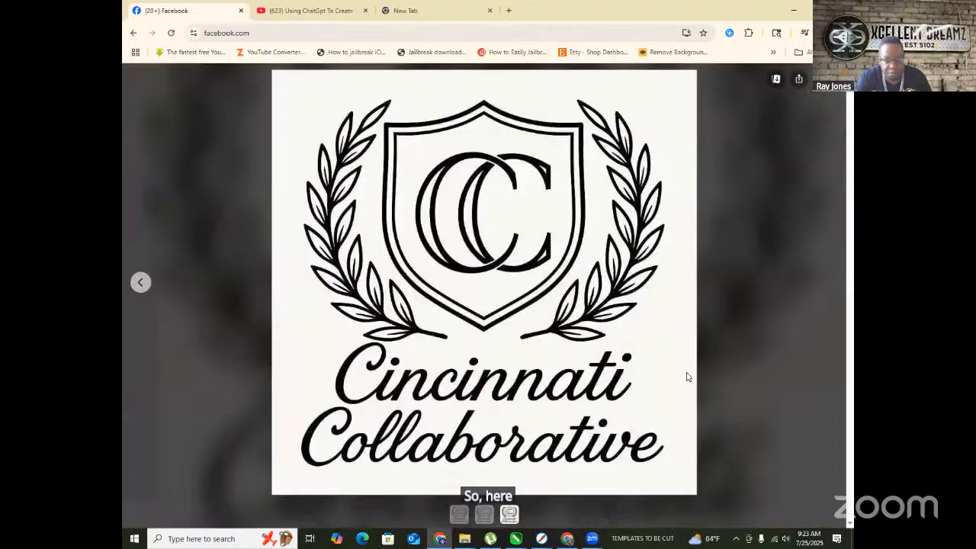
- Download both dotted Cincinnati Collaborative logo photos from the Facebook viewer, then minimize Chrome
click(829, 283)
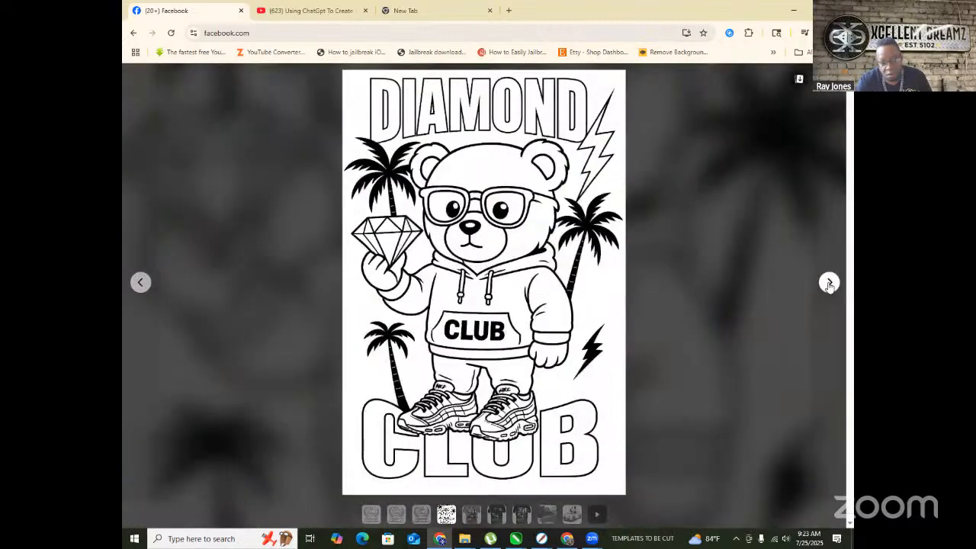
click(139, 283)
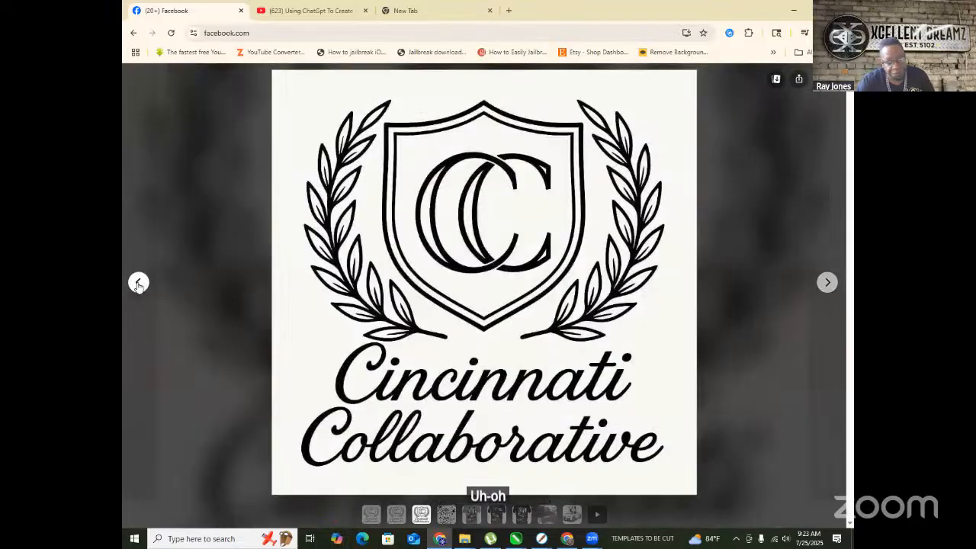
click(139, 283)
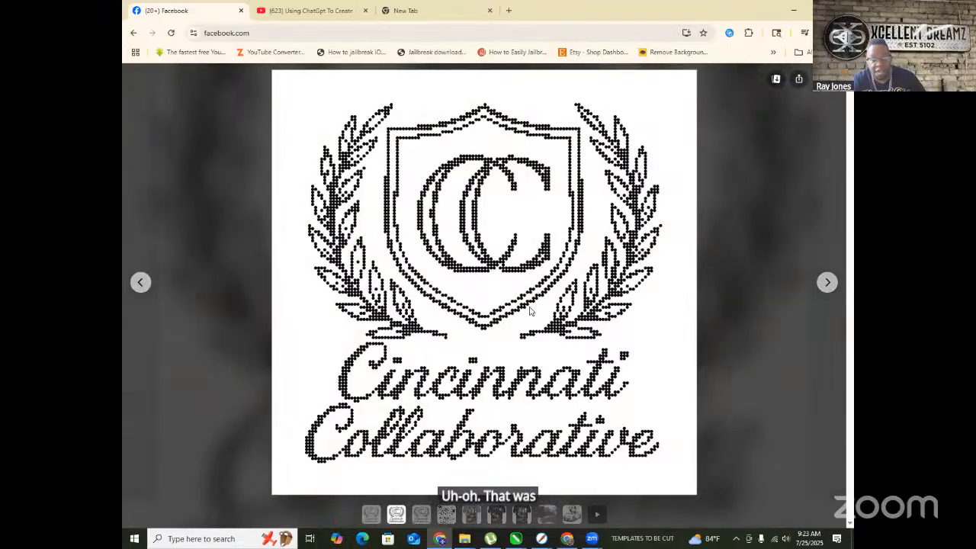
click(775, 79)
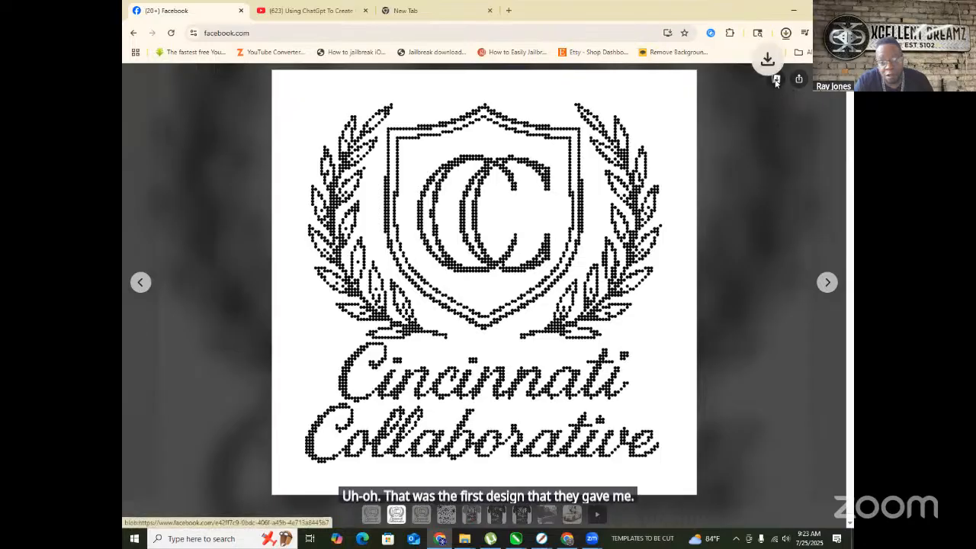
click(137, 283)
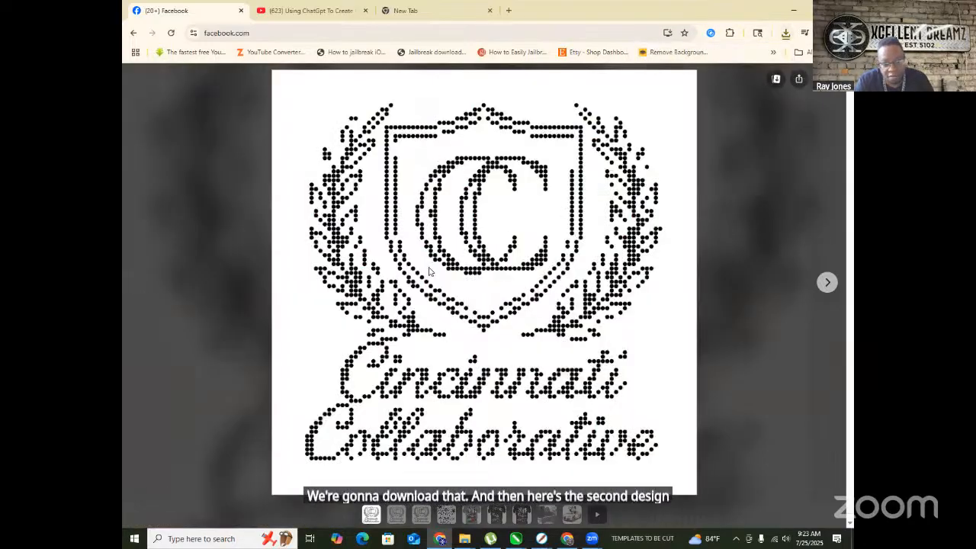
click(776, 82)
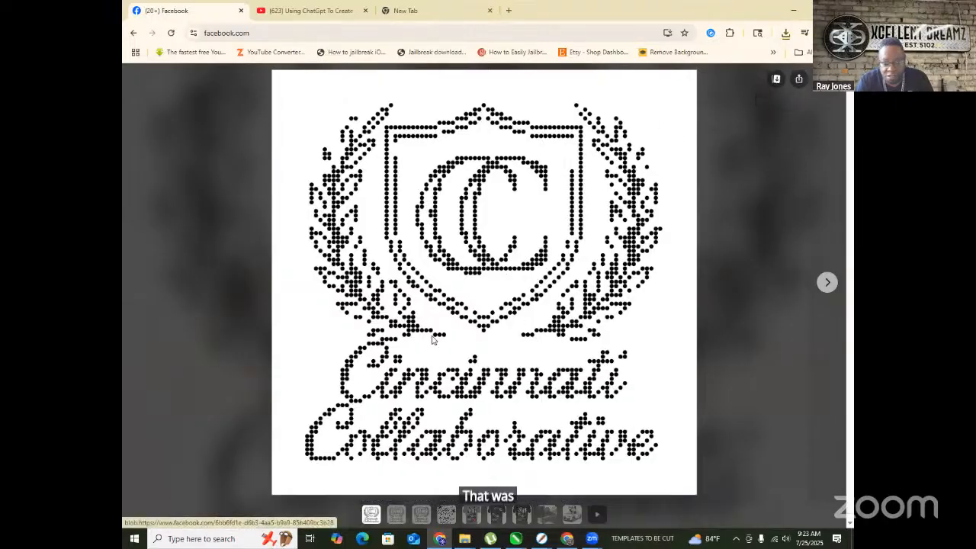
click(796, 12)
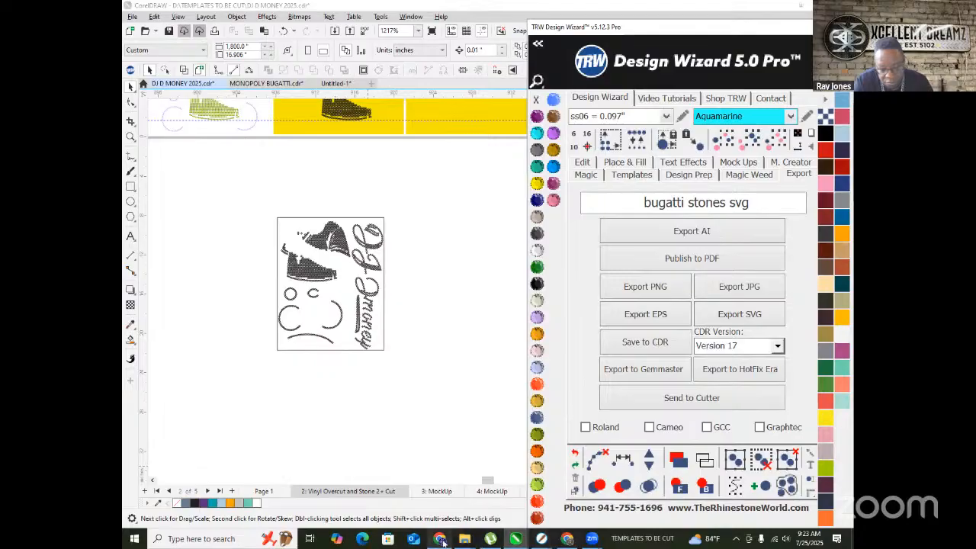
- Restore the ChatGPT chat ending at the ss6 Clean SVG layout link and show File Explorer's folder list
click(567, 538)
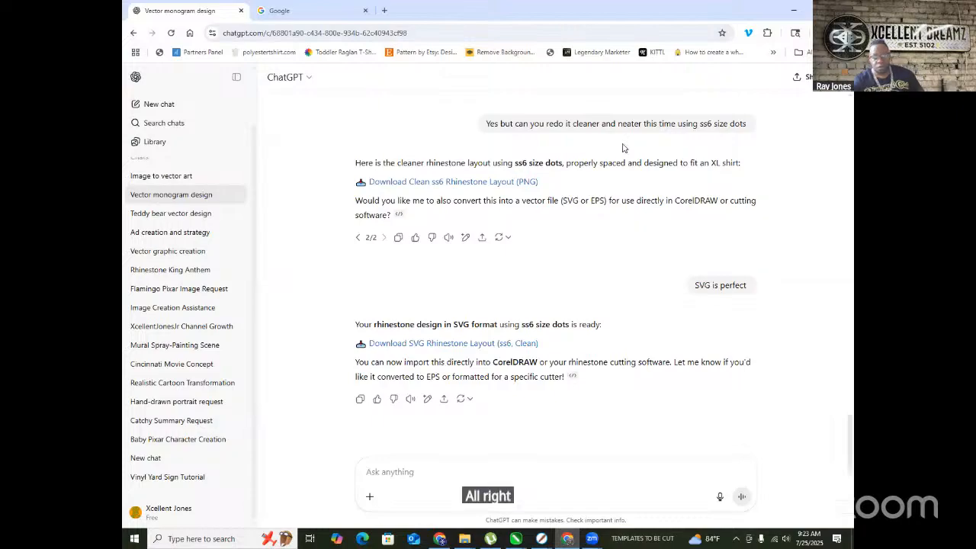
scroll(679, 156, up, 2)
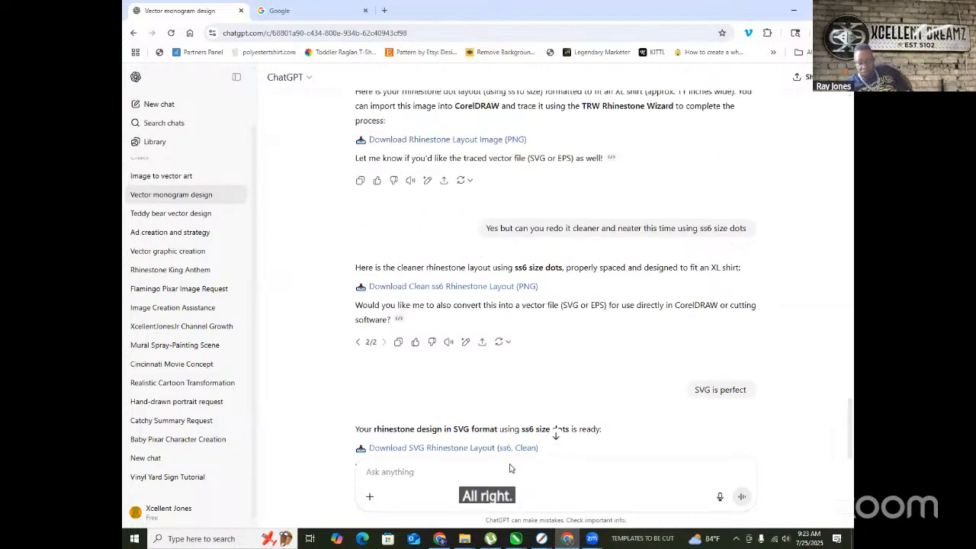
right_click(465, 539)
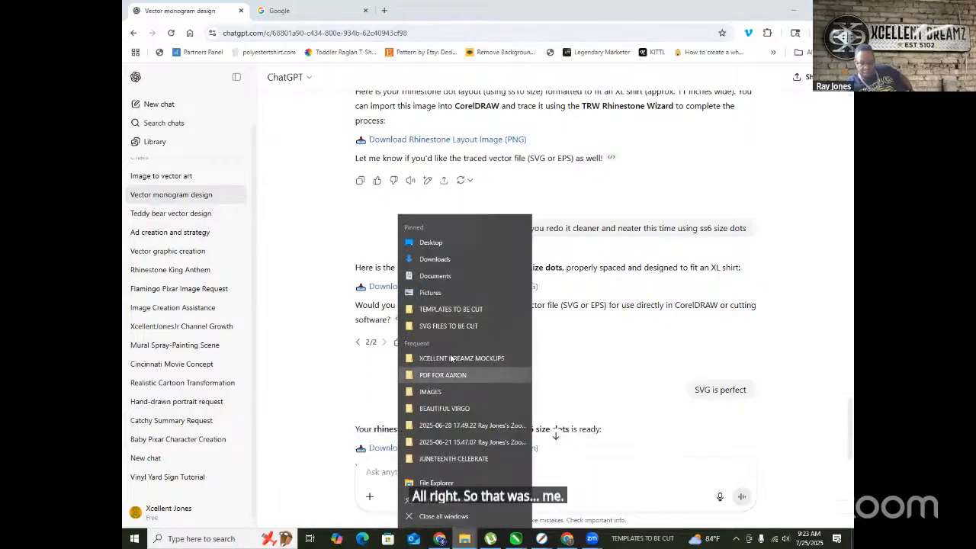
- Open Downloads and view the first dotted logo downloaded today in Windows Photos
click(460, 259)
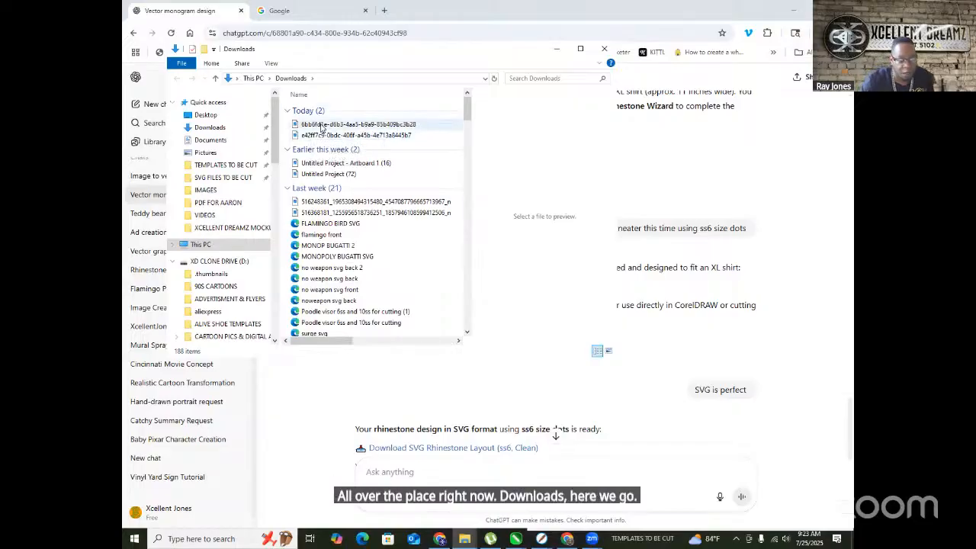
click(322, 126)
click(324, 135)
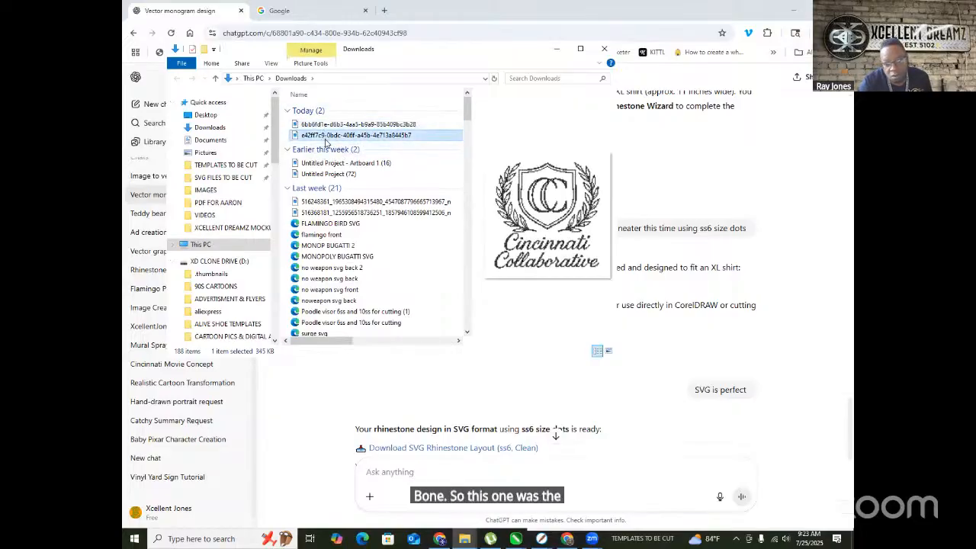
click(323, 125)
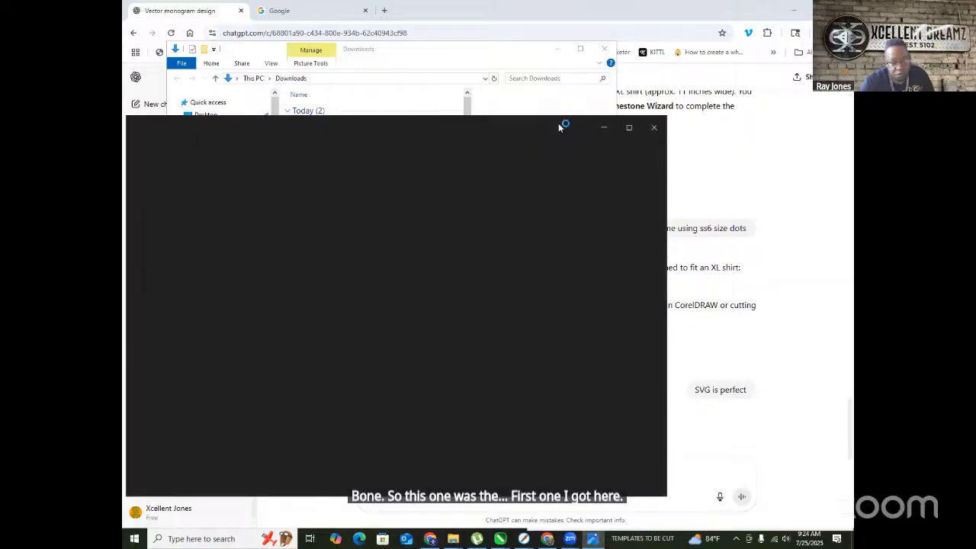
- Zoom in on the dotted crest, close Photos, and select the second downloaded image
scroll(324, 242, up, 10)
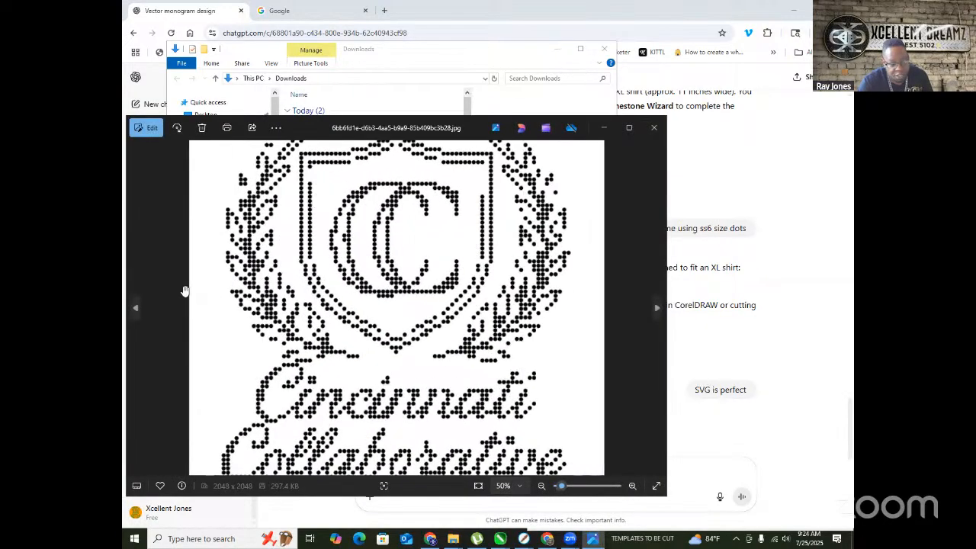
scroll(228, 267, up, 8)
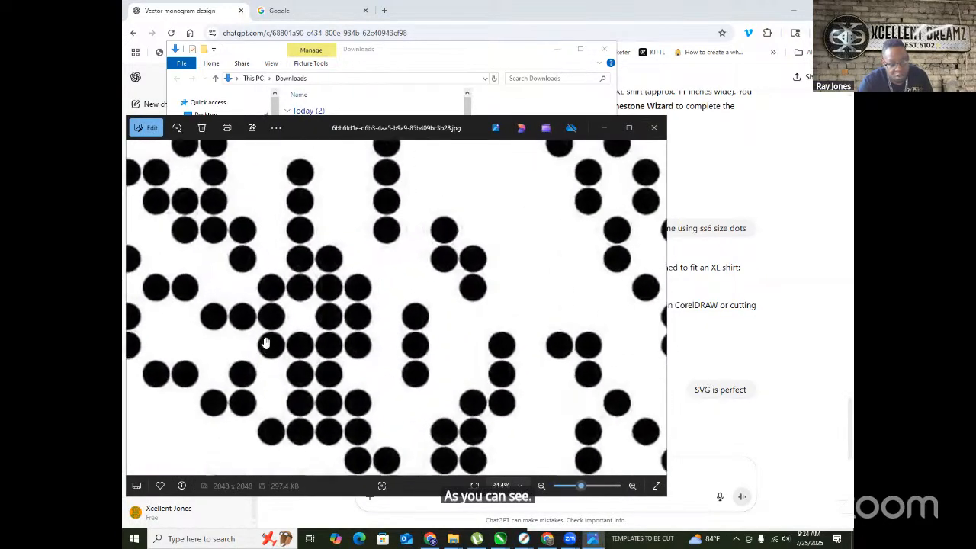
scroll(304, 314, down, 15)
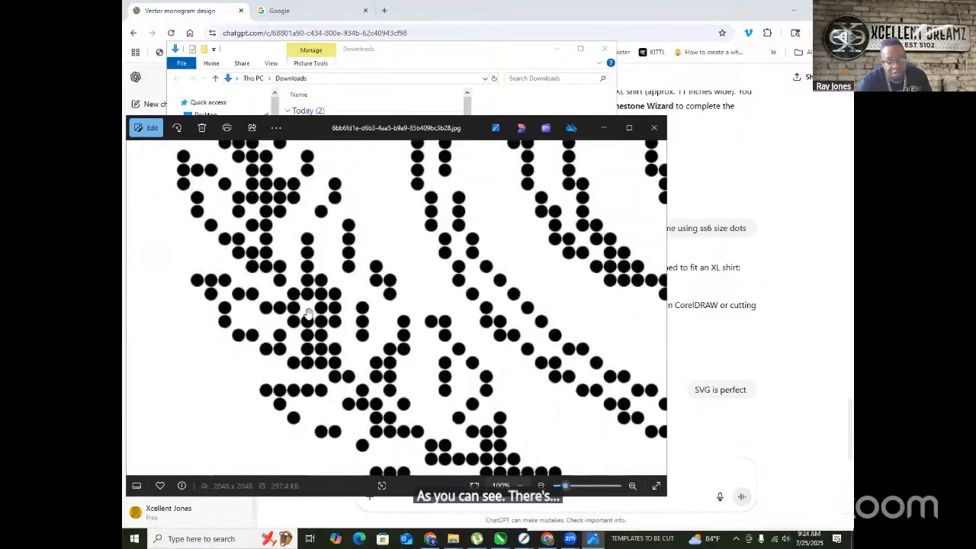
scroll(552, 325, down, 2)
scroll(414, 348, up, 3)
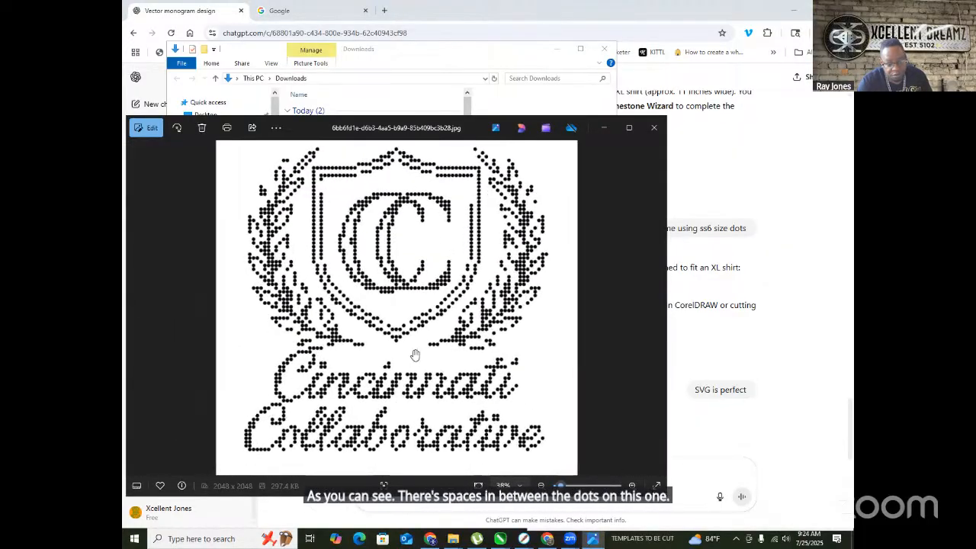
scroll(407, 405, down, 3)
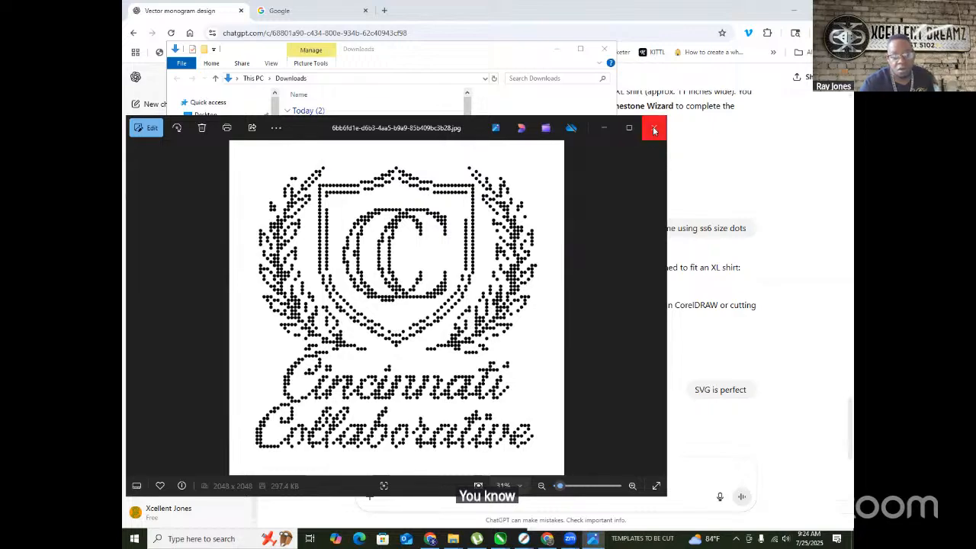
click(653, 127)
click(349, 135)
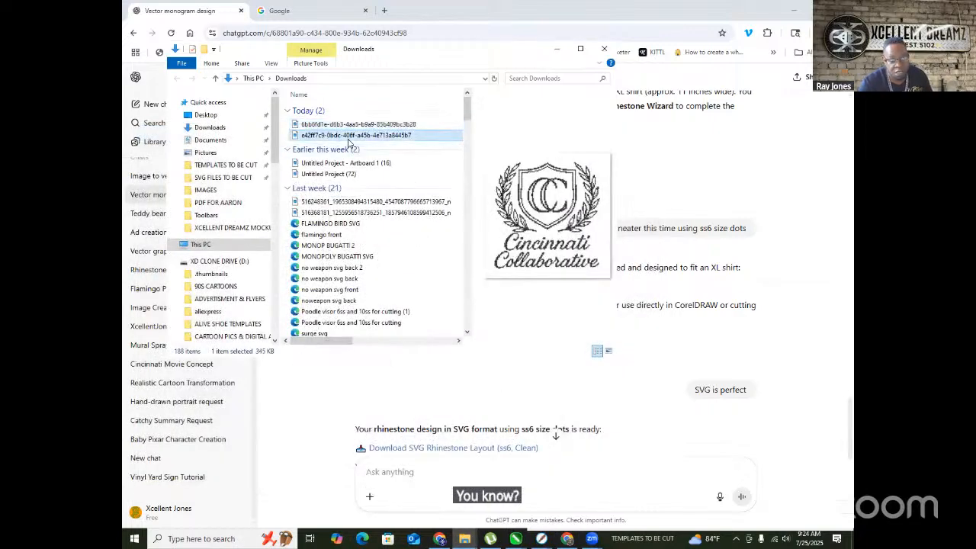
double_click(350, 136)
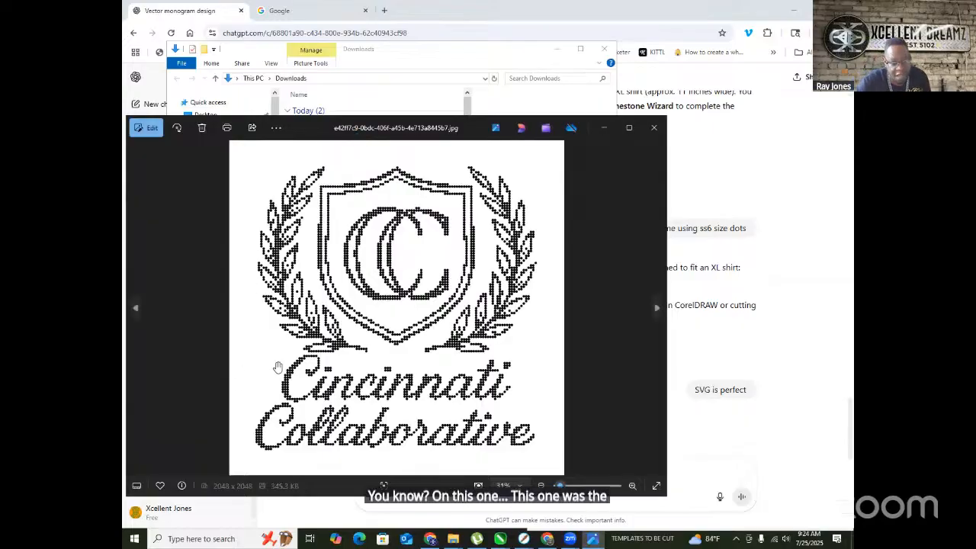
scroll(279, 368, up, 2)
click(651, 8)
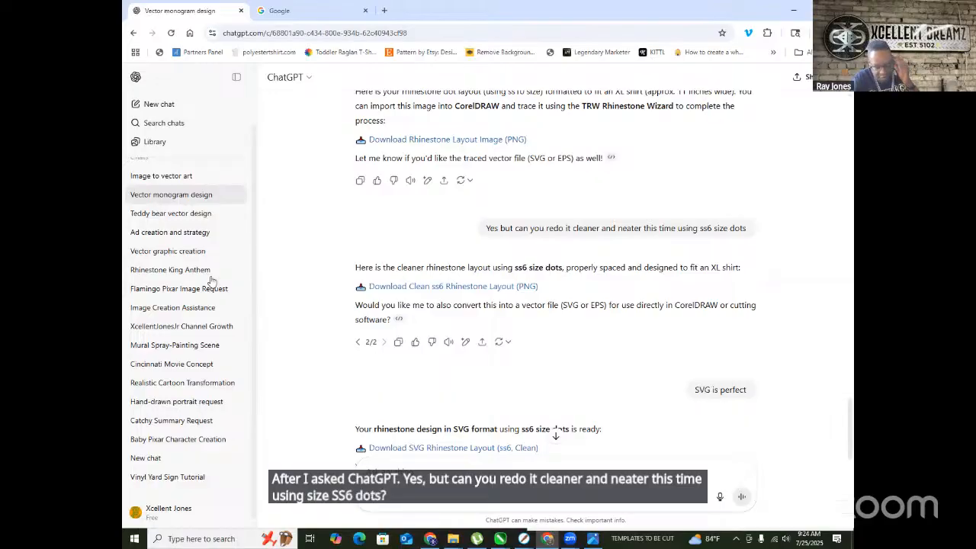
scroll(463, 274, down, 2)
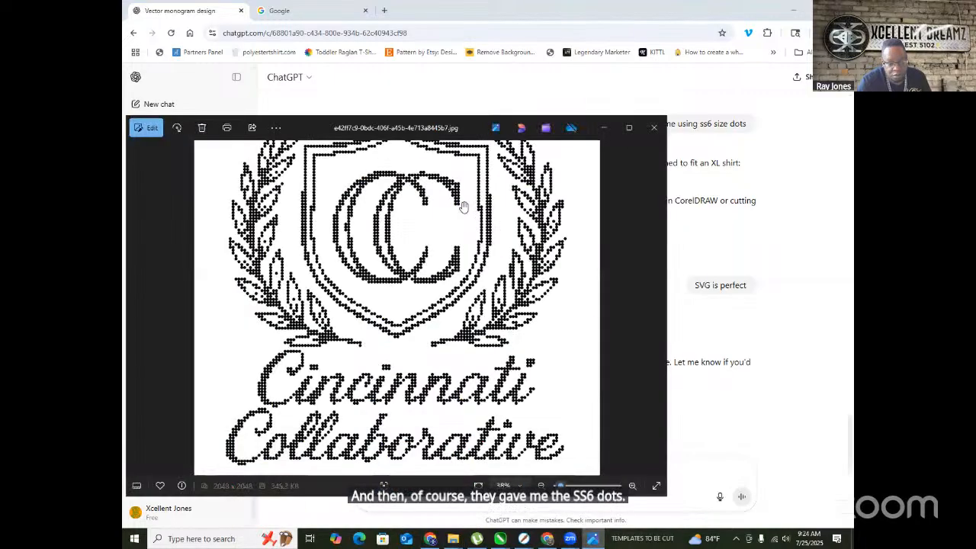
scroll(218, 289, up, 1)
scroll(219, 290, up, 10)
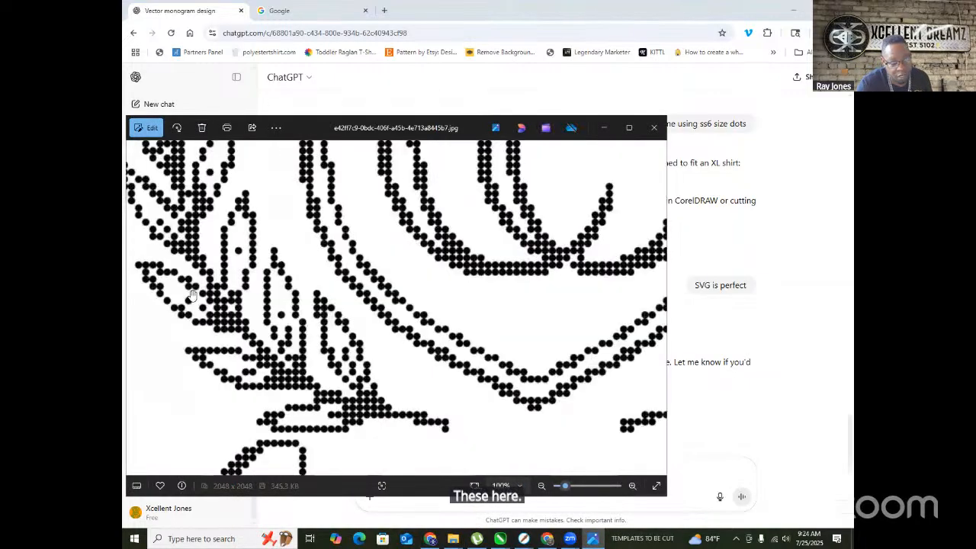
scroll(253, 268, down, 10)
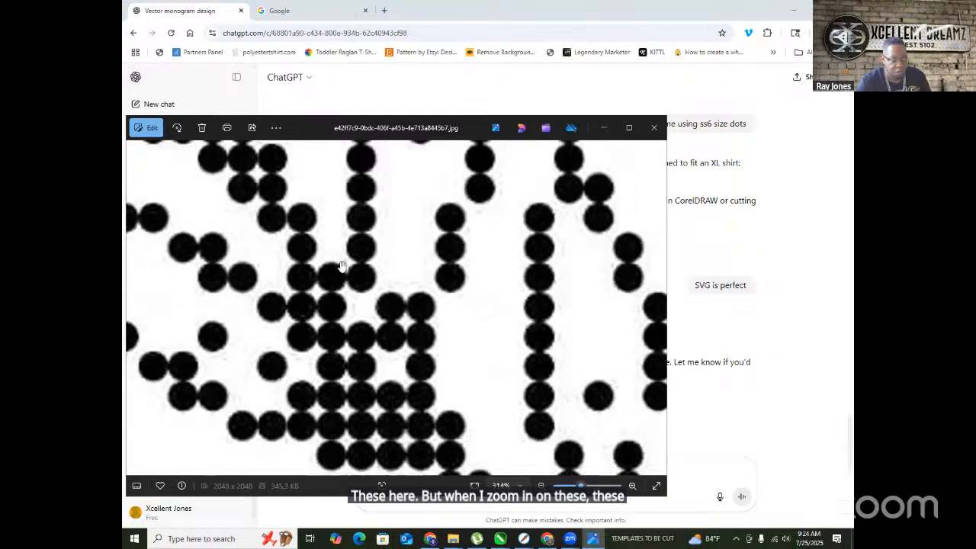
scroll(351, 268, down, 3)
scroll(217, 366, up, 6)
scroll(216, 366, down, 5)
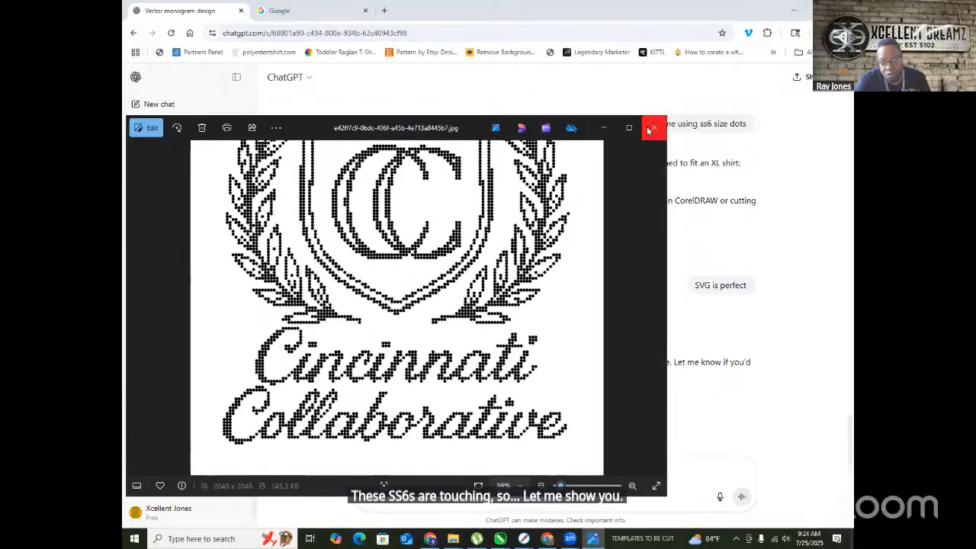
- Drag both downloaded dotted crest images from Downloads onto the CorelDRAW canvas, stacked vertically, and select them
click(818, 11)
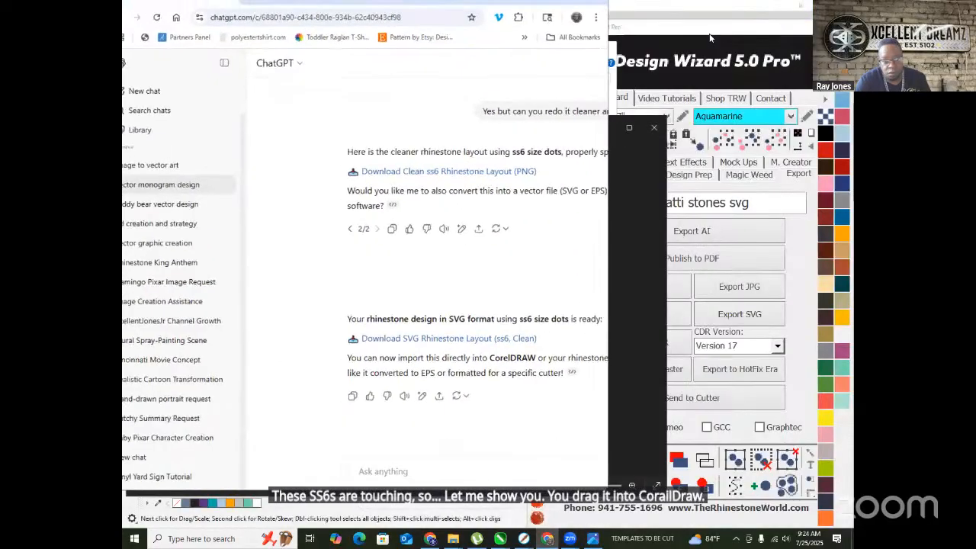
click(553, 12)
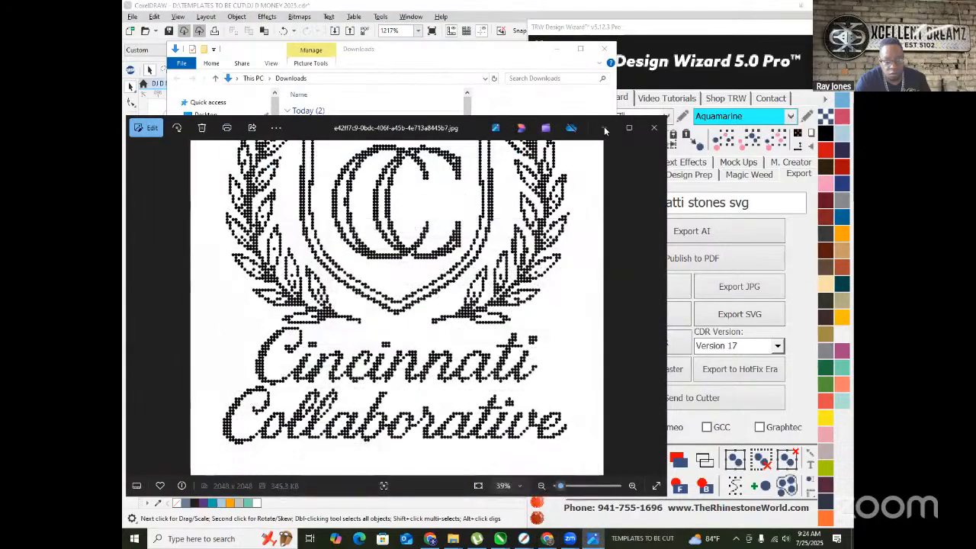
click(559, 54)
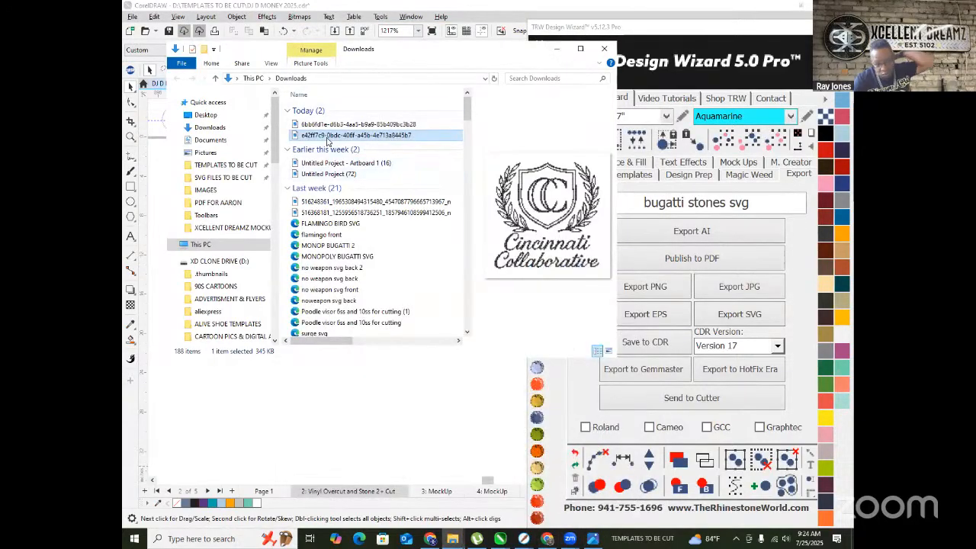
shift+click(330, 125)
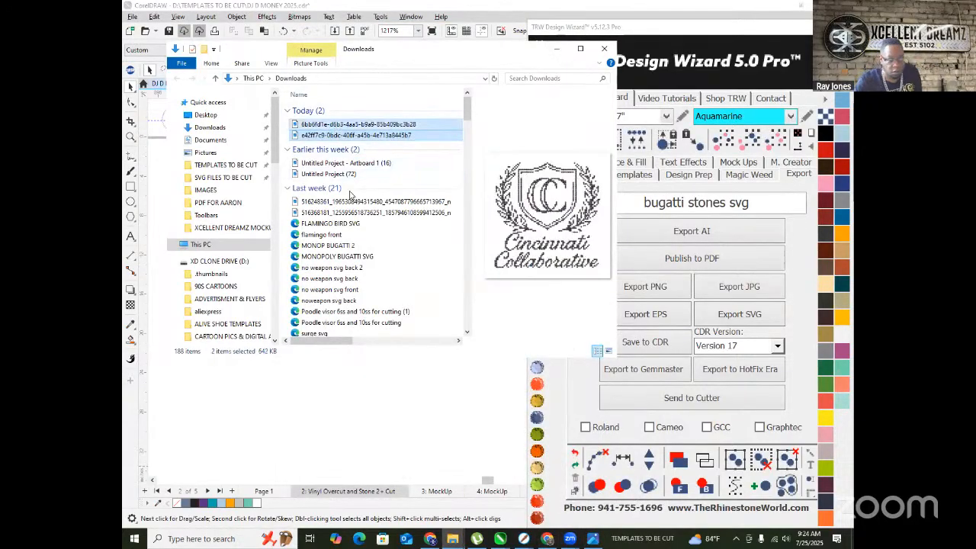
drag(396, 373, 397, 372)
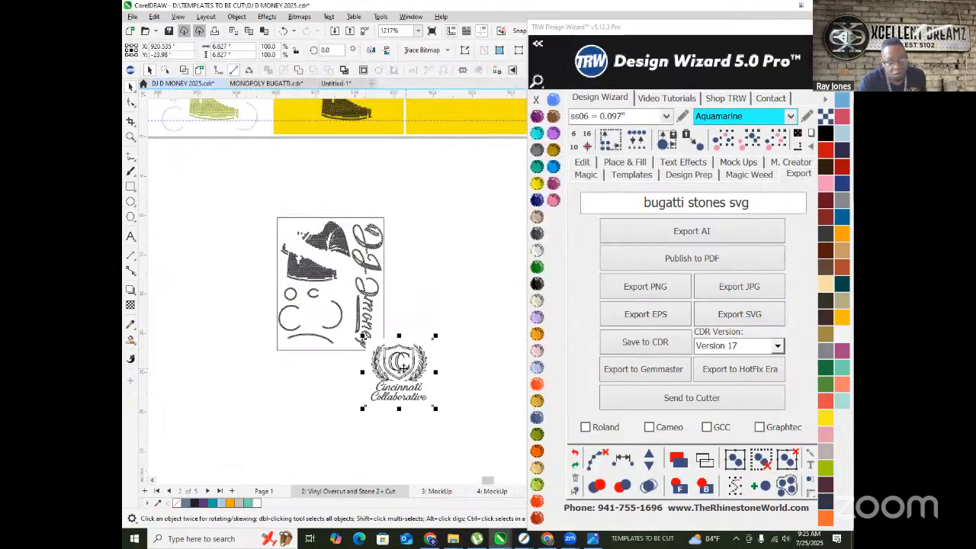
drag(397, 377, 439, 224)
drag(414, 393, 445, 288)
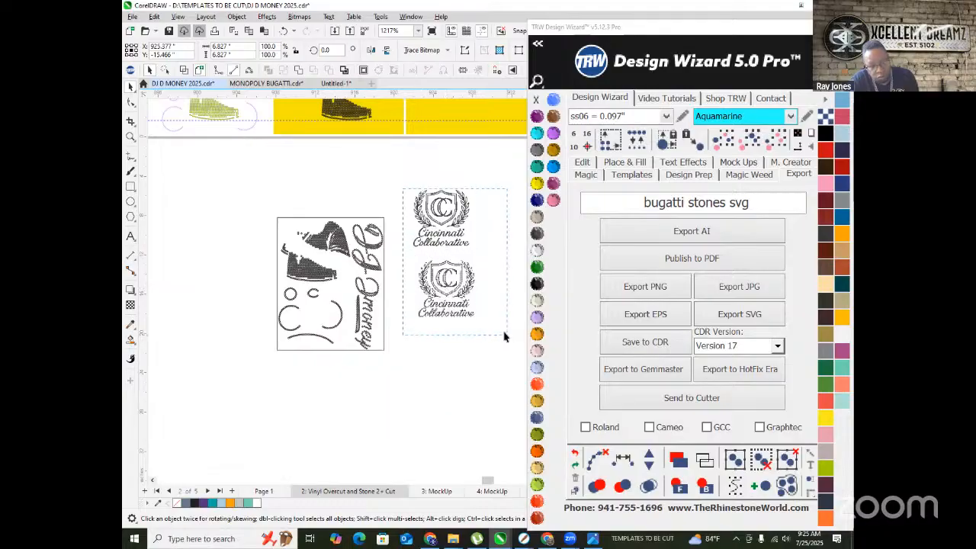
drag(519, 372, 508, 354)
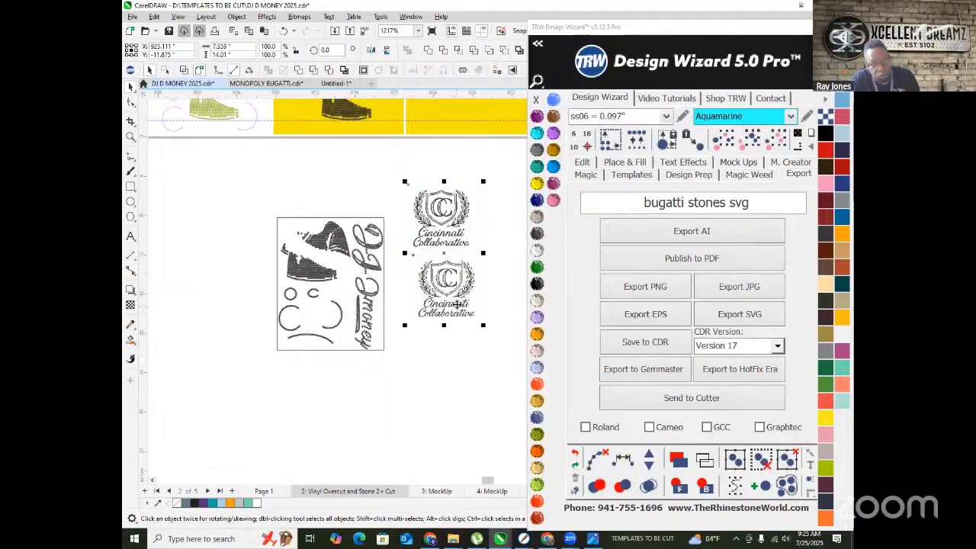
- Cut the two logo images and paste them onto the page of a new document
key(ctrl+x)
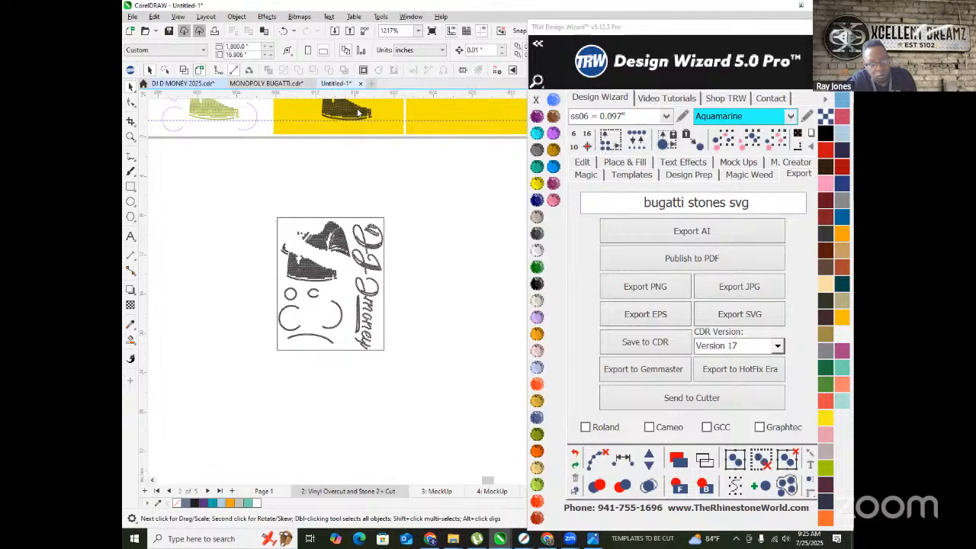
click(343, 84)
scroll(340, 312, down, 1)
click(371, 83)
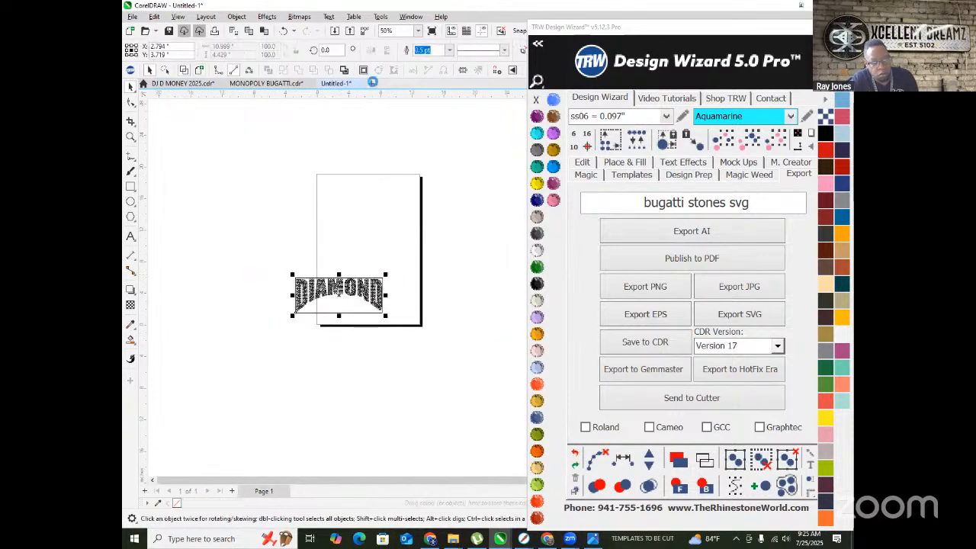
scroll(271, 278, down, 3)
key(ctrl+v)
scroll(355, 266, down, 1)
drag(452, 348, 365, 275)
scroll(341, 410, up, 6)
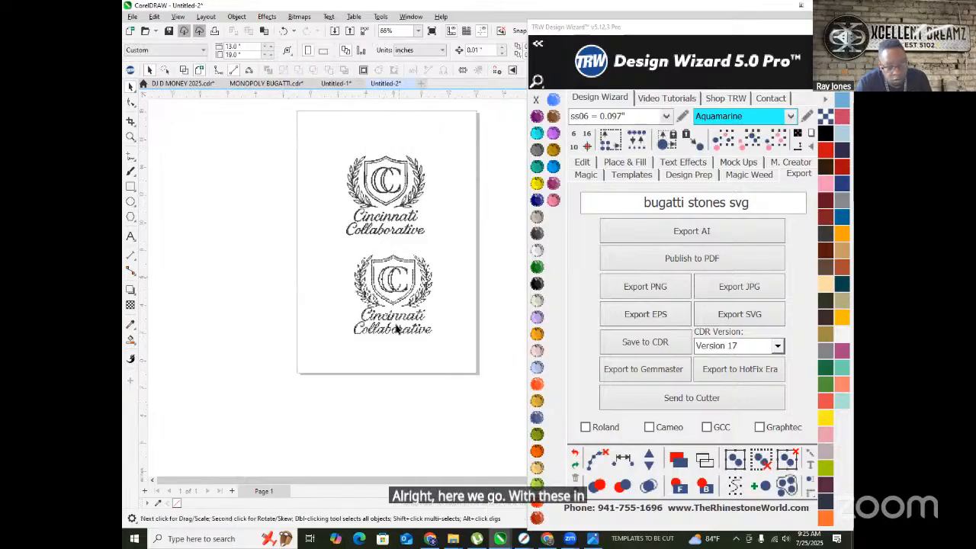
scroll(389, 302, up, 8)
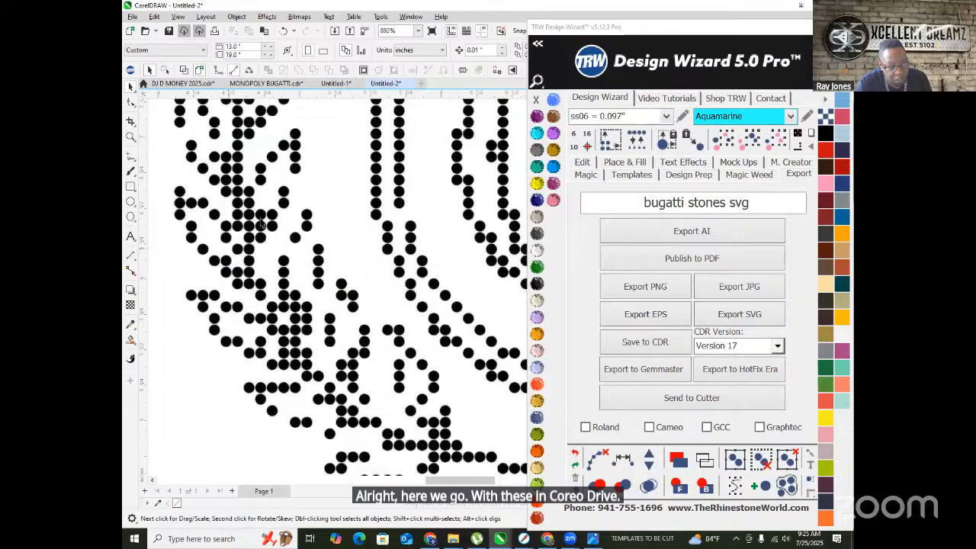
- Outline Trace one logo with the Clipart preset, producing 1,623 curves in 2 colors
right_click(259, 221)
mouse_move(352, 250)
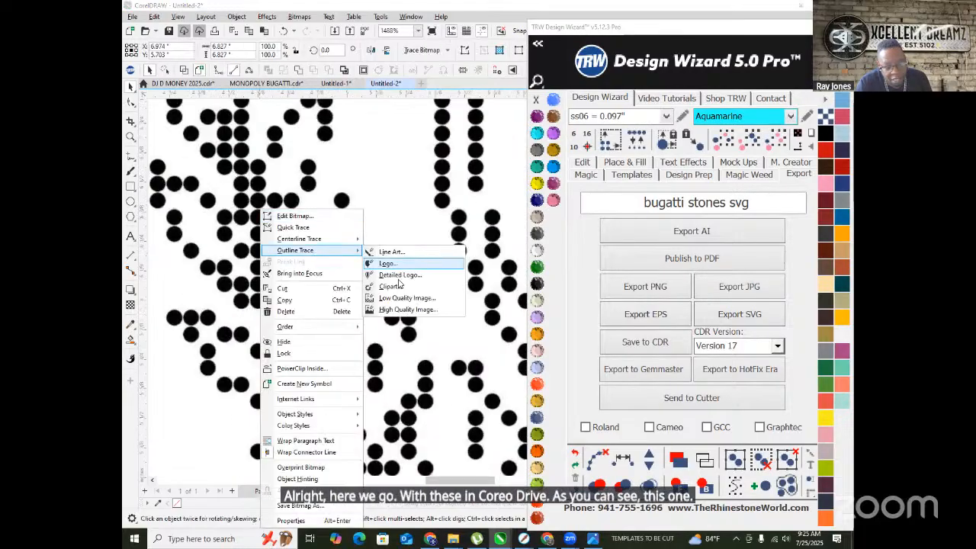
click(408, 288)
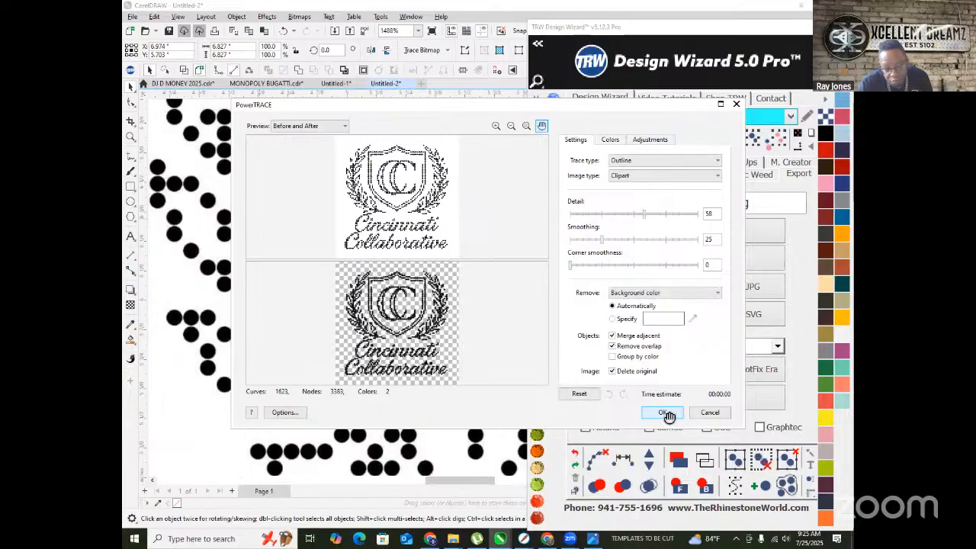
click(666, 412)
scroll(236, 298, down, 3)
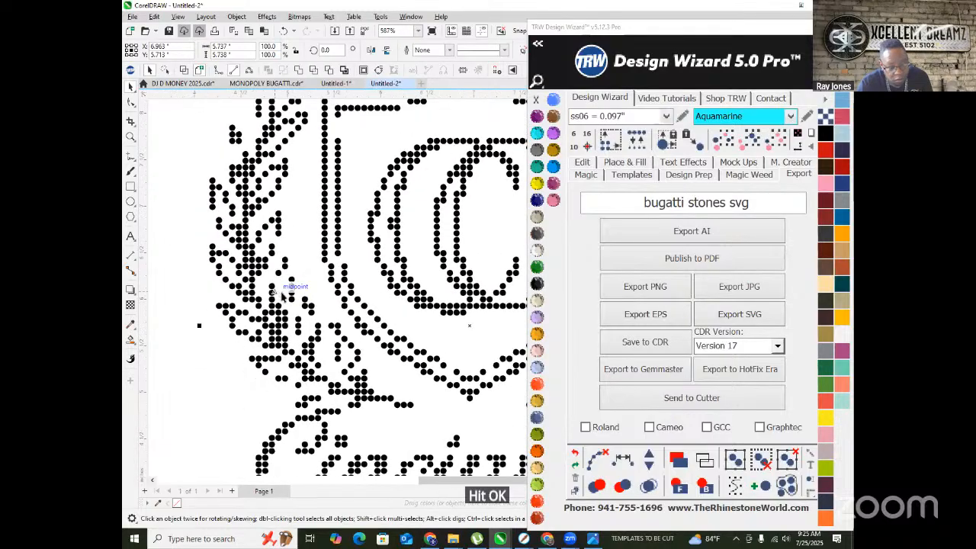
- Ungroup the traced logo, regroup its dots, and scale it to about 10.722 inches wide
scroll(319, 272, up, 6)
scroll(339, 259, down, 1)
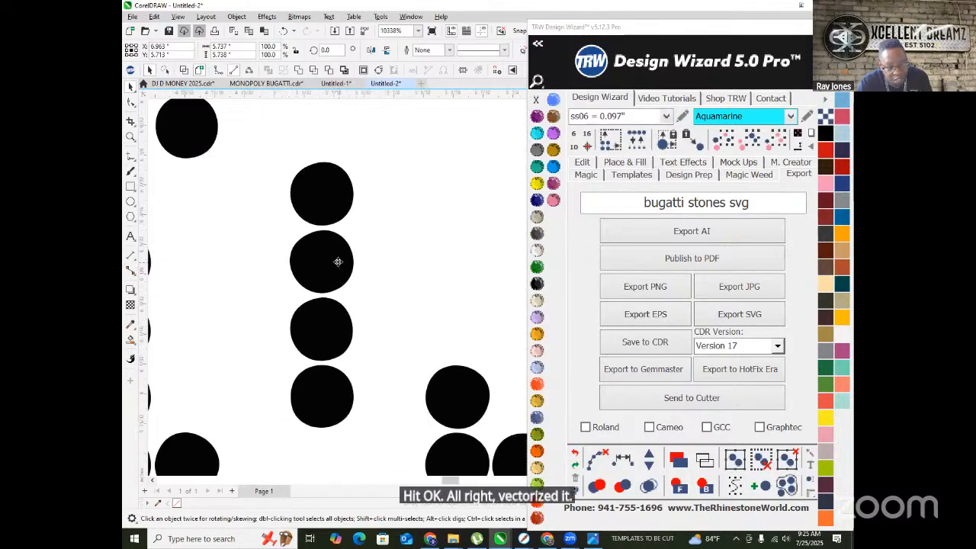
right_click(338, 257)
click(377, 250)
scroll(312, 258, down, 4)
scroll(280, 288, down, 6)
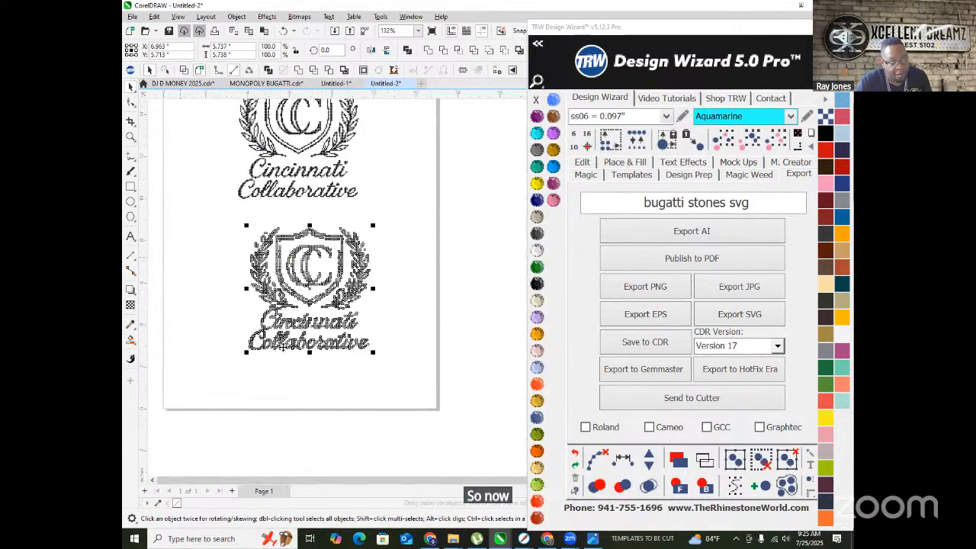
scroll(299, 349, down, 1)
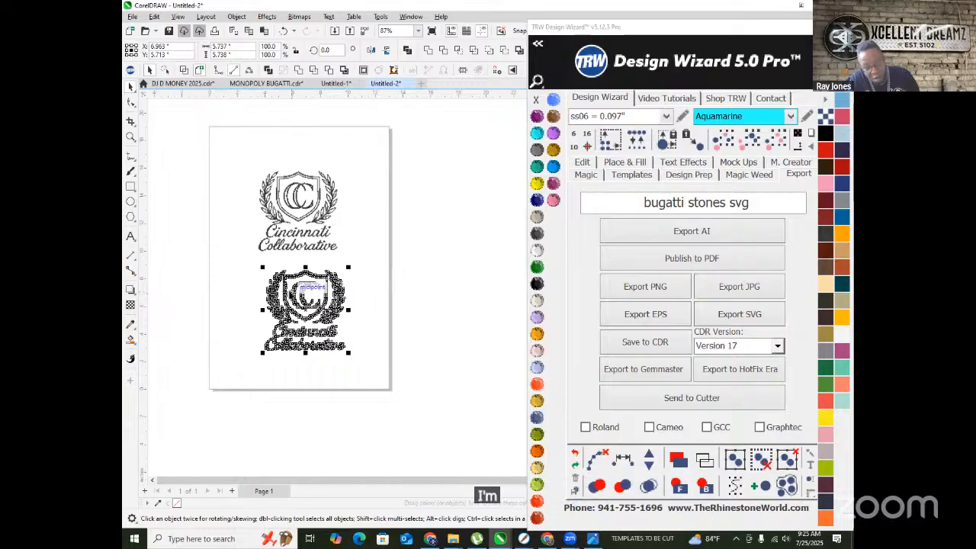
key(ctrl+g)
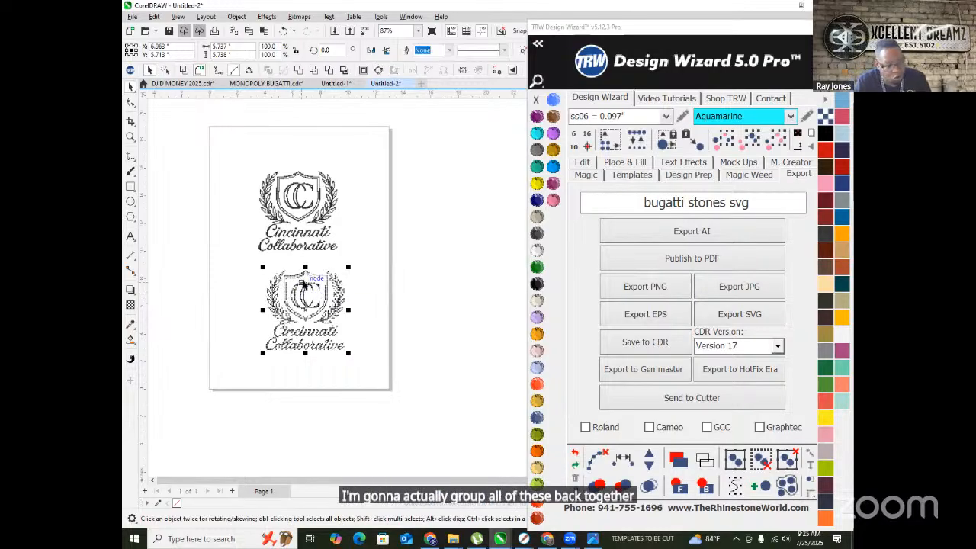
drag(262, 352, 155, 426)
- Move the original bitmap off the page, place the traced logo on it, ungroup, and select all dots
scroll(228, 245, down, 1)
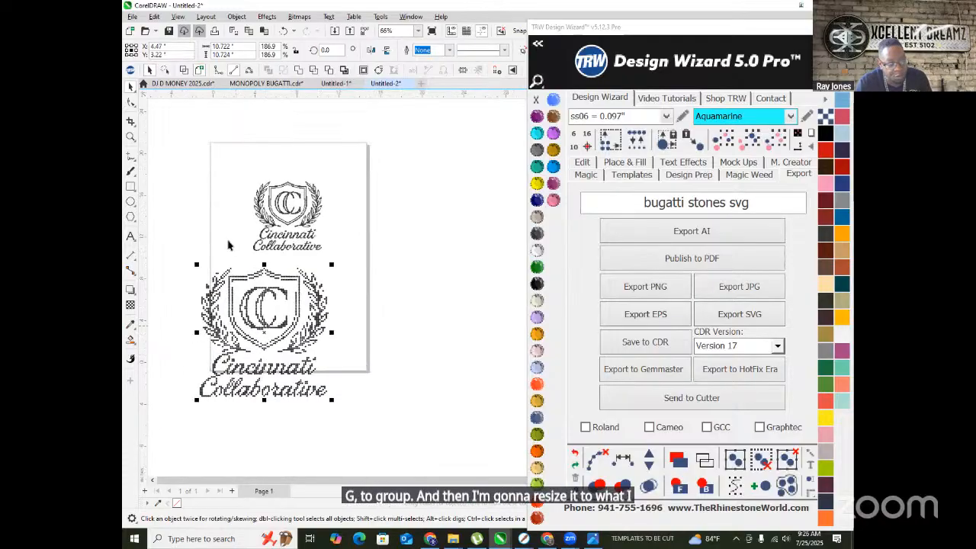
scroll(228, 244, up, 1)
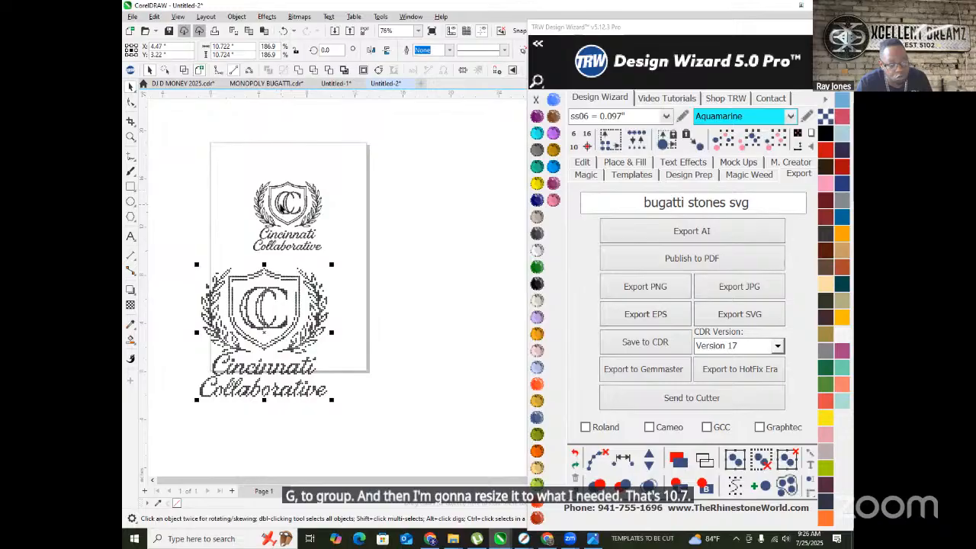
mouse_move(287, 202)
mouse_down()
mouse_move(286, 156)
mouse_move(191, 108)
mouse_move(160, 119)
mouse_up()
drag(259, 313, 282, 250)
right_click(282, 250)
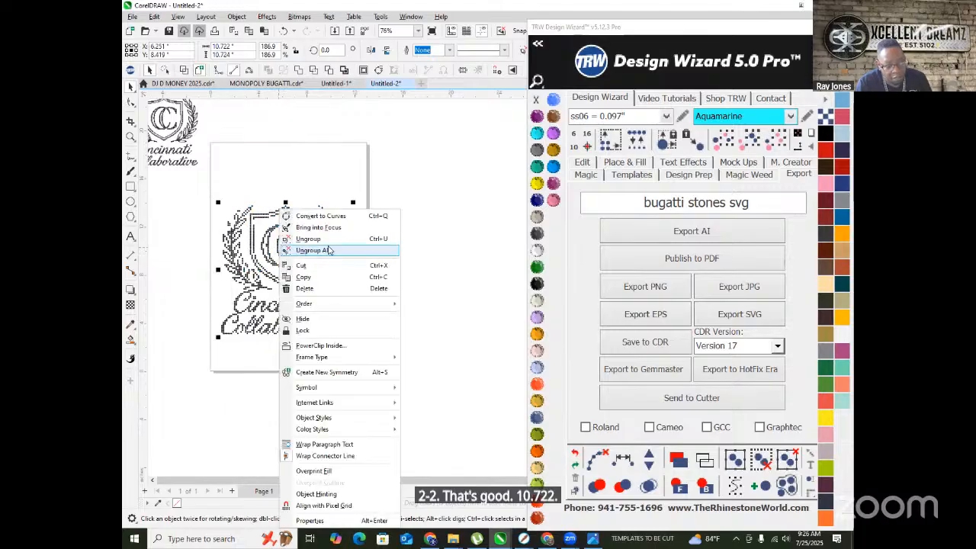
click(328, 249)
click(424, 289)
scroll(265, 296, up, 3)
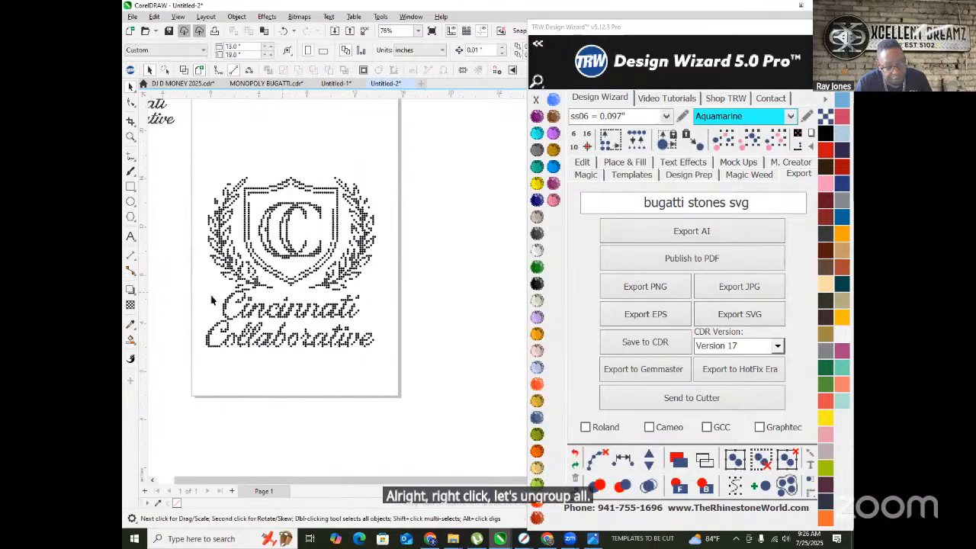
scroll(282, 332, down, 2)
scroll(248, 248, up, 1)
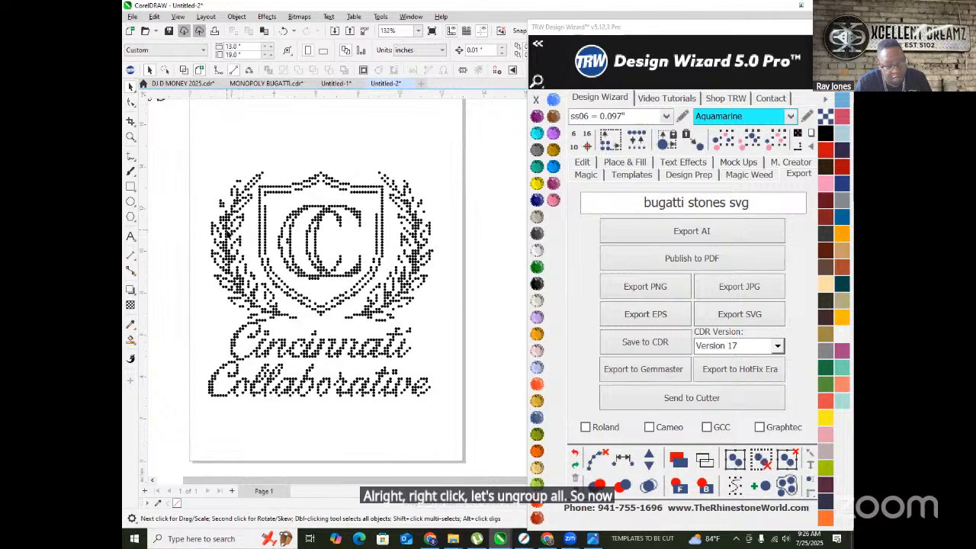
scroll(236, 232, down, 1)
drag(177, 171, 427, 353)
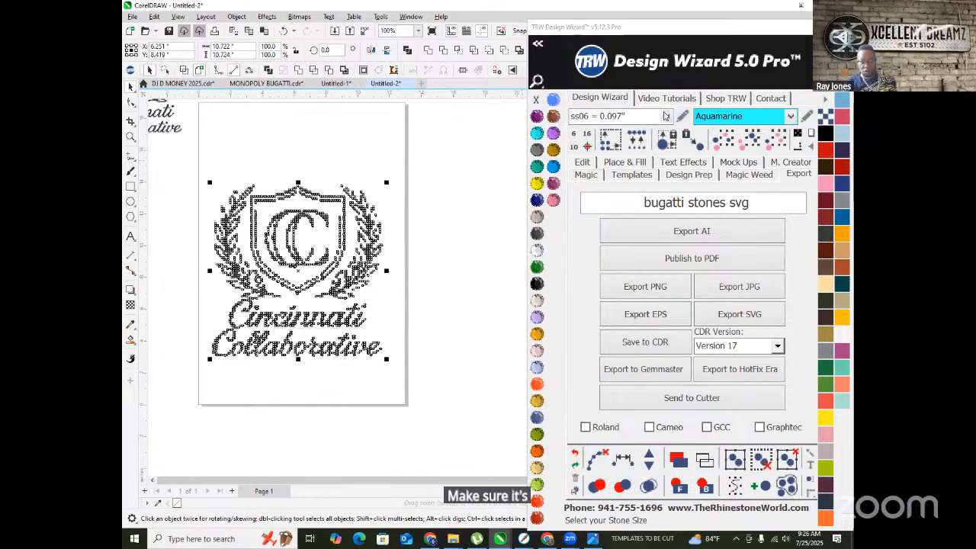
click(666, 116)
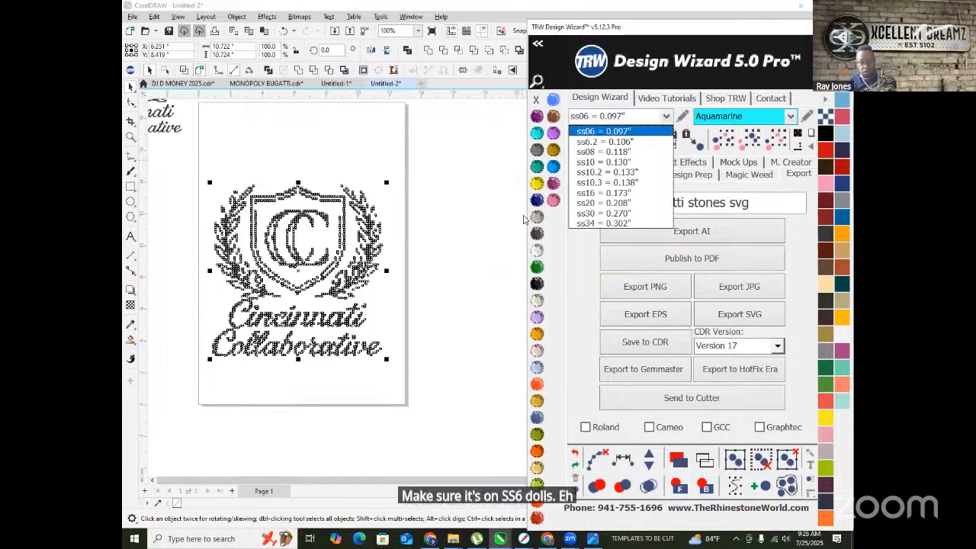
click(570, 279)
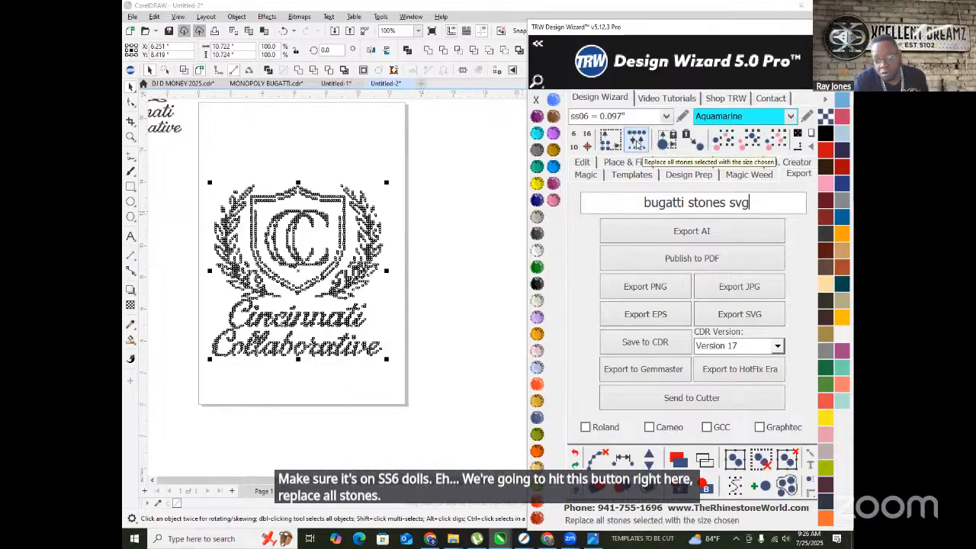
click(635, 145)
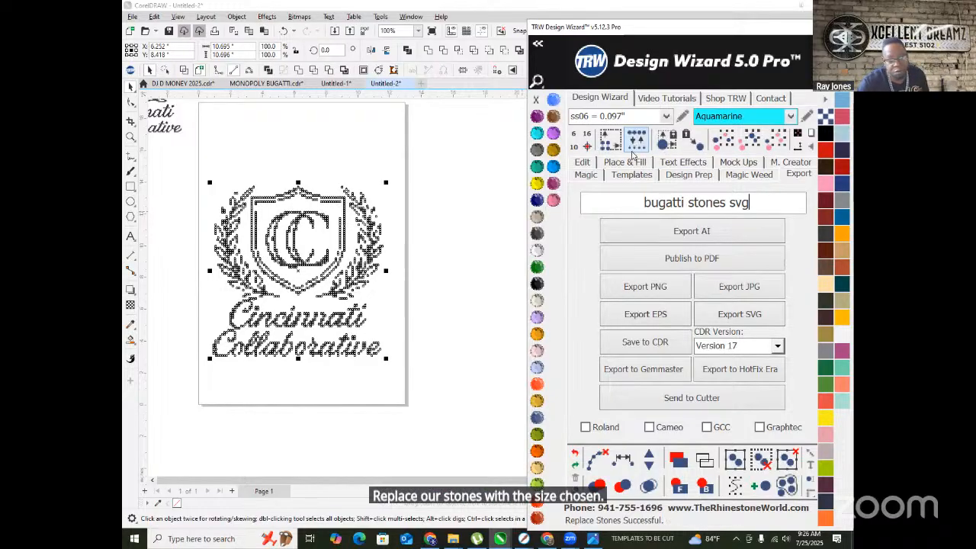
scroll(209, 246, up, 2)
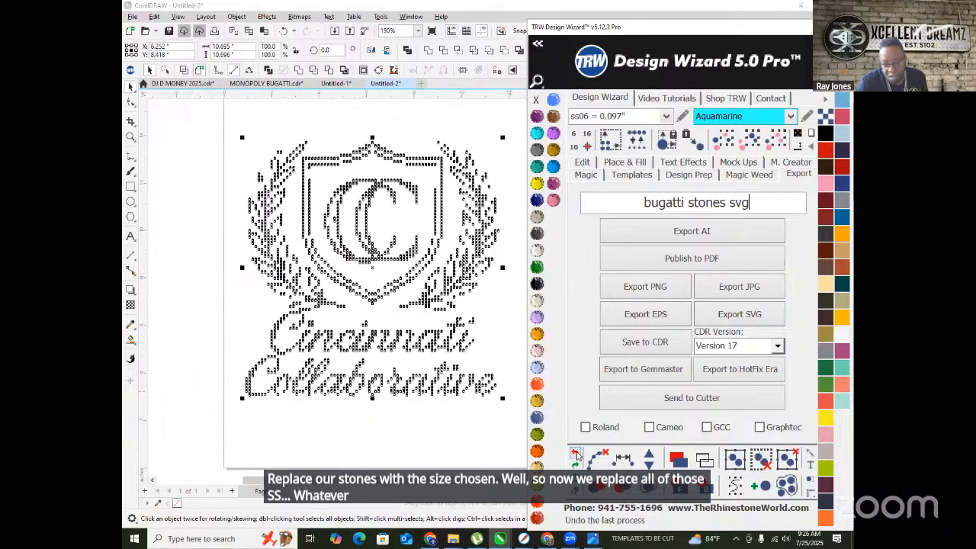
key(ctrl+z)
scroll(251, 263, up, 5)
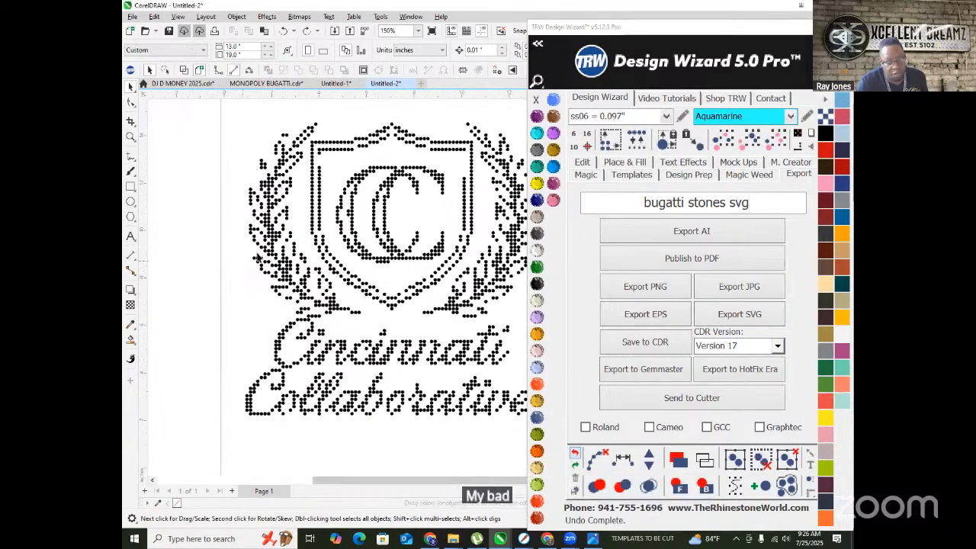
scroll(268, 260, up, 3)
click(251, 265)
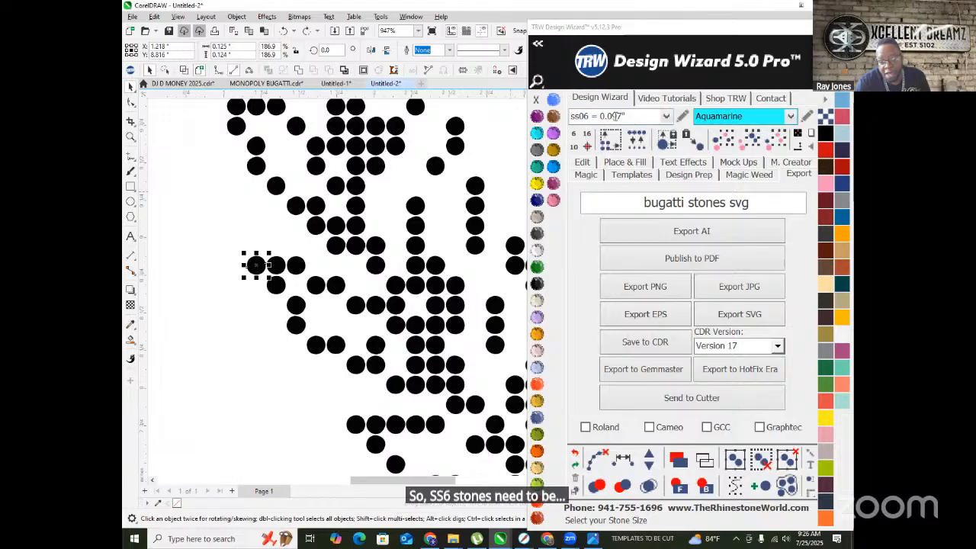
- Select all the logo's stones and replace them with ss06 stones
click(666, 116)
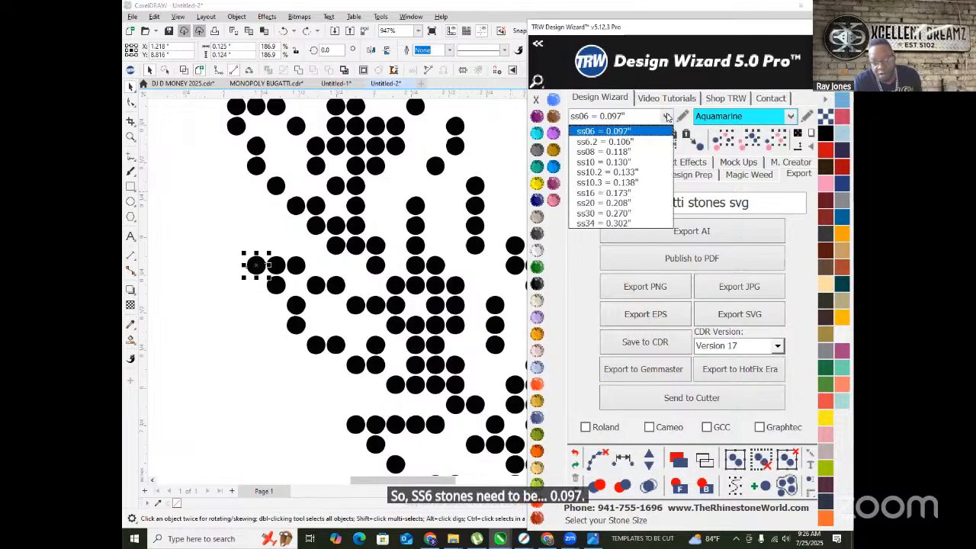
scroll(246, 259, down, 5)
drag(223, 180, 400, 340)
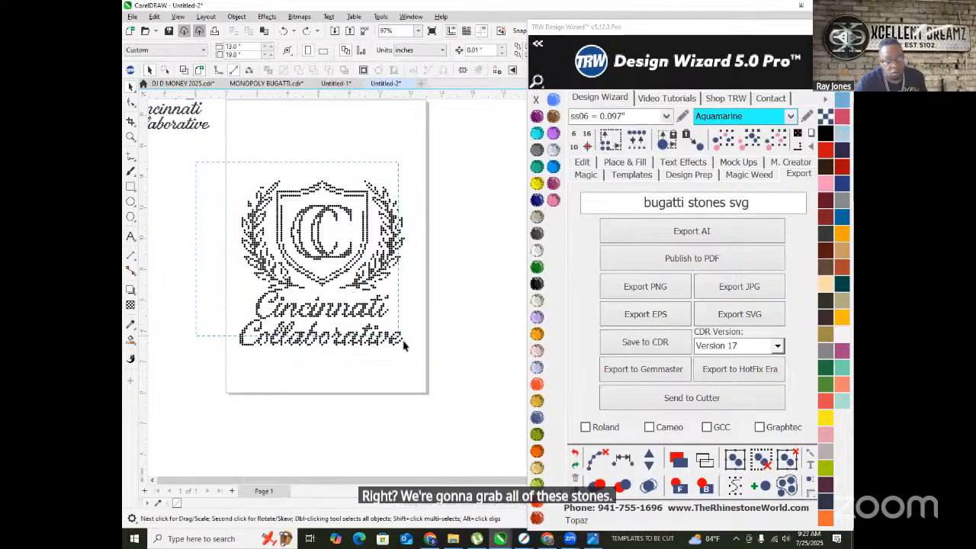
drag(450, 386, 452, 386)
scroll(457, 313, up, 4)
scroll(457, 309, down, 2)
scroll(457, 309, up, 2)
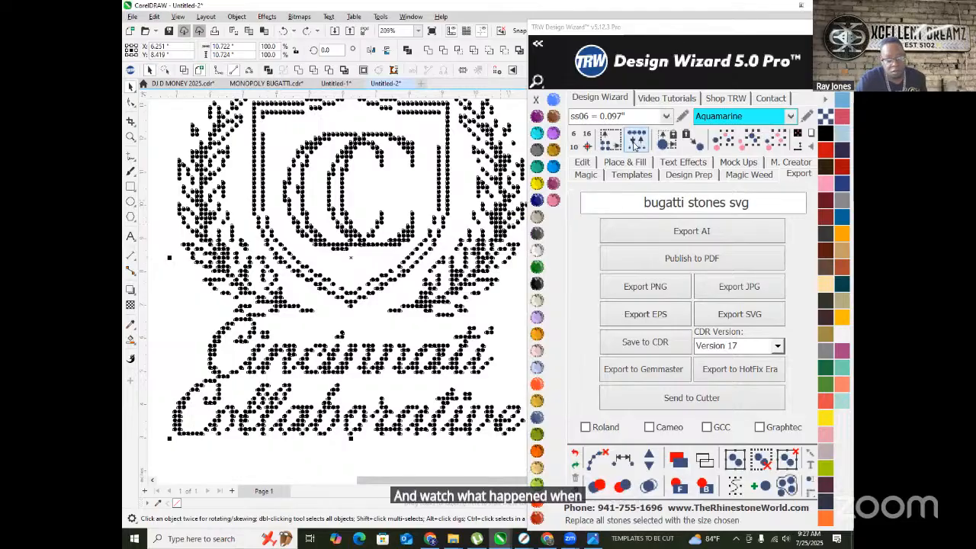
click(635, 146)
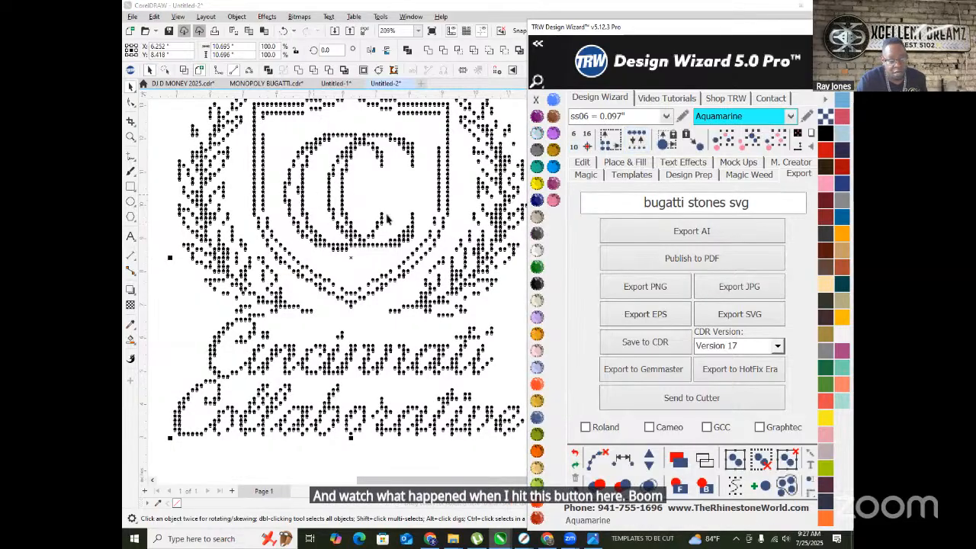
scroll(166, 358, up, 2)
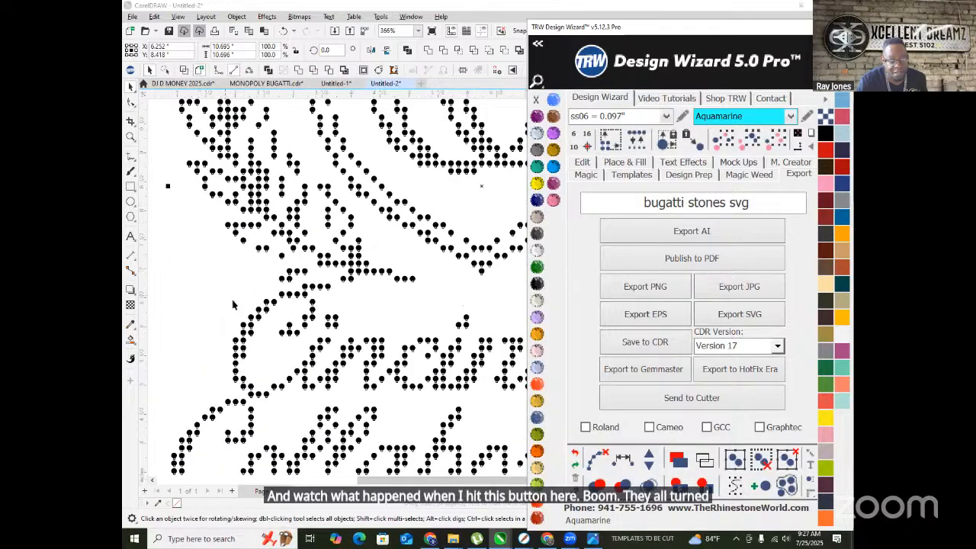
scroll(175, 336, down, 4)
- Reselect the whole logo and scale it up to about 11.48 x 11.482 inches
click(182, 313)
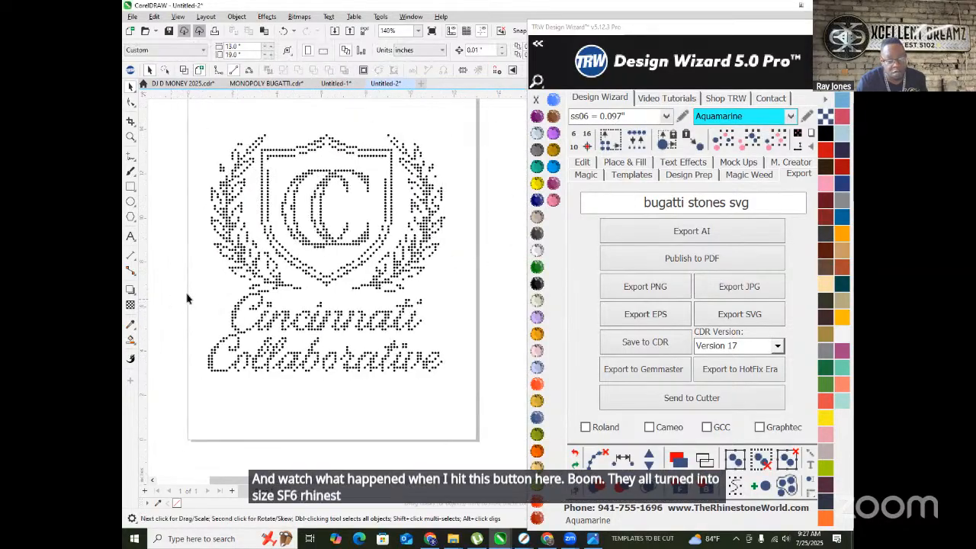
scroll(312, 307, down, 2)
scroll(232, 273, up, 2)
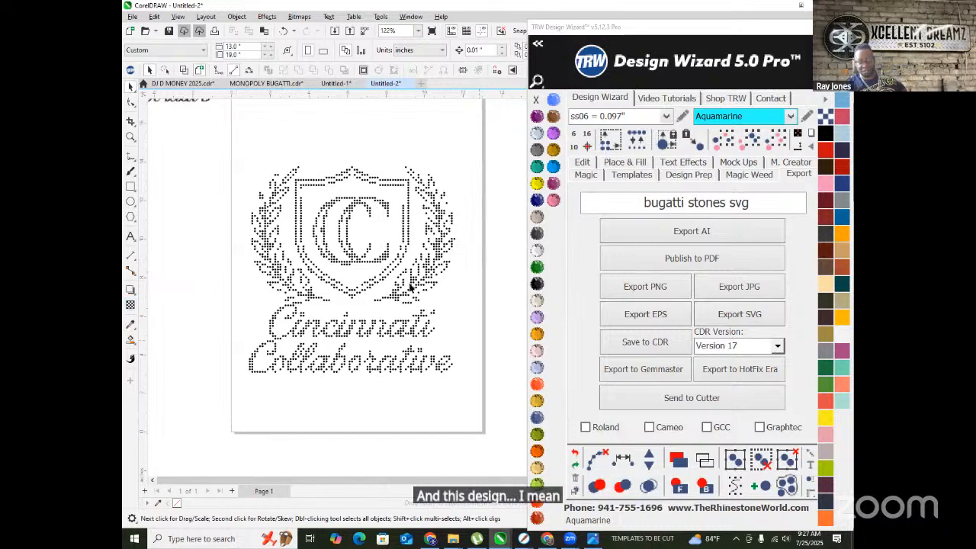
drag(227, 147, 494, 404)
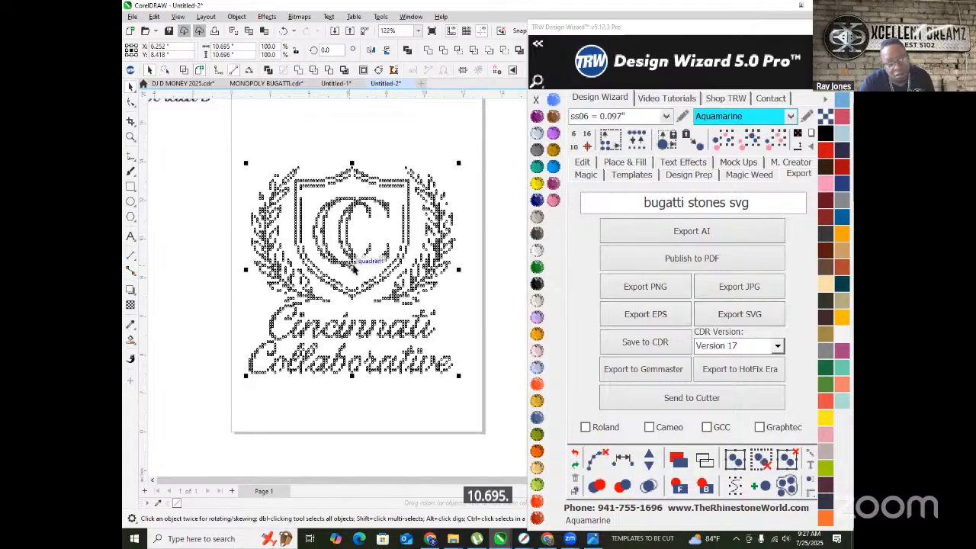
drag(458, 163, 474, 149)
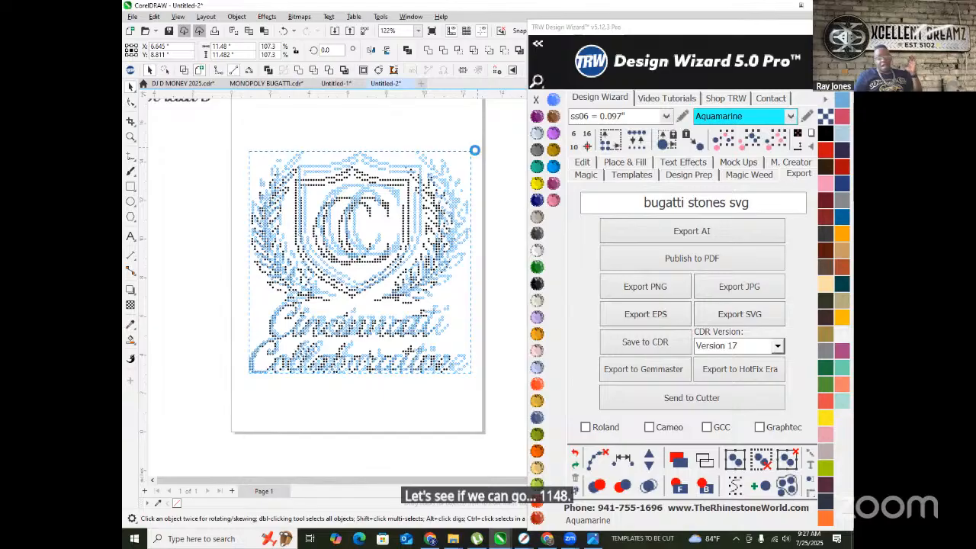
drag(474, 150, 474, 151)
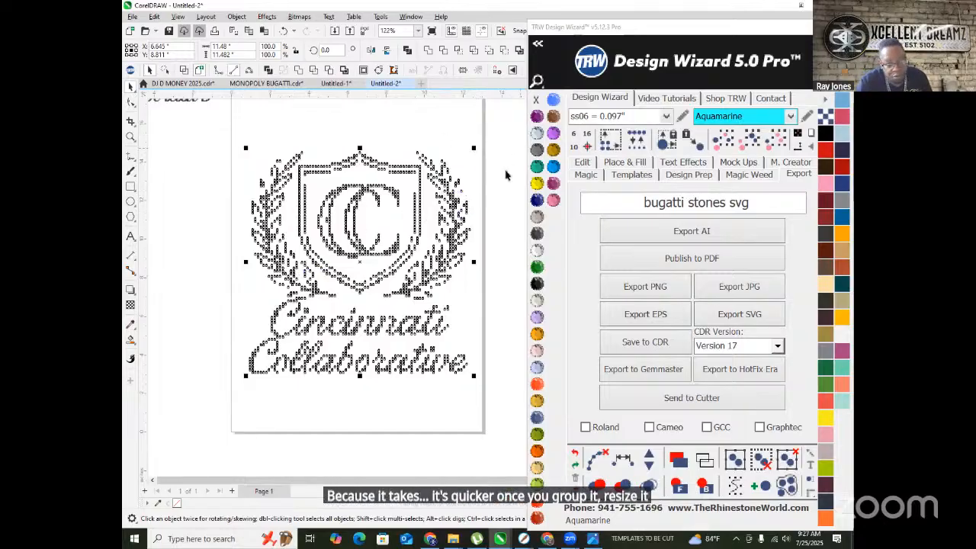
- Check one stone's current size (ss06 = 0.097") in the stone-size list
scroll(324, 175, up, 3)
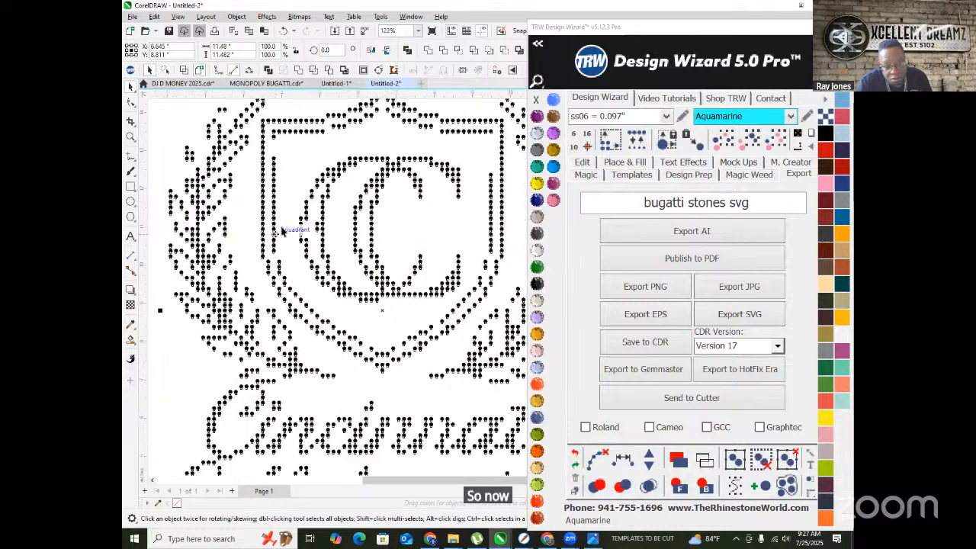
scroll(262, 215, down, 5)
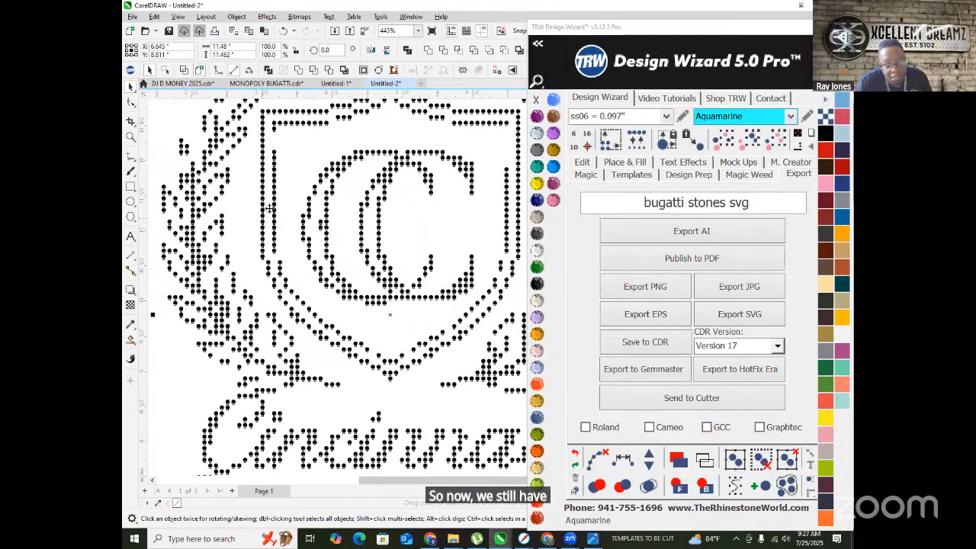
scroll(245, 167, up, 5)
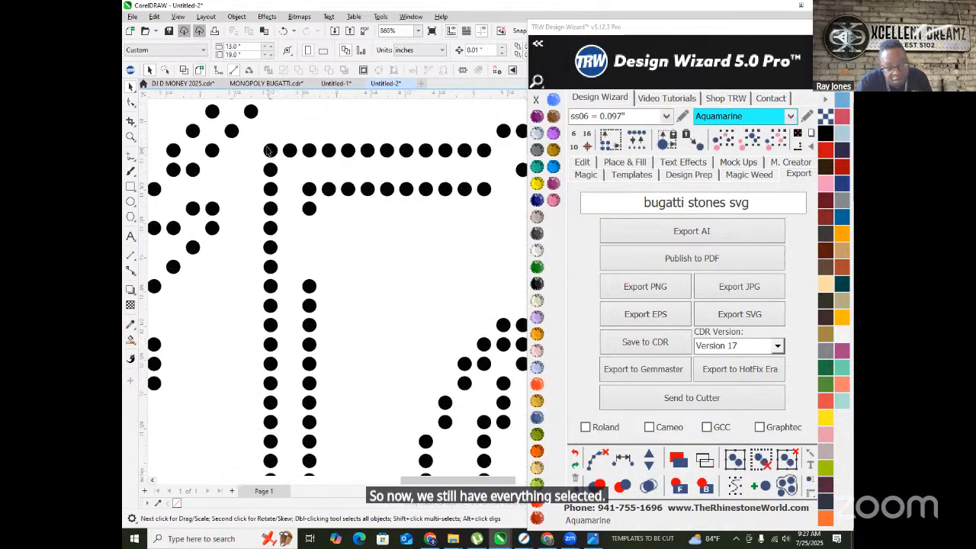
click(270, 150)
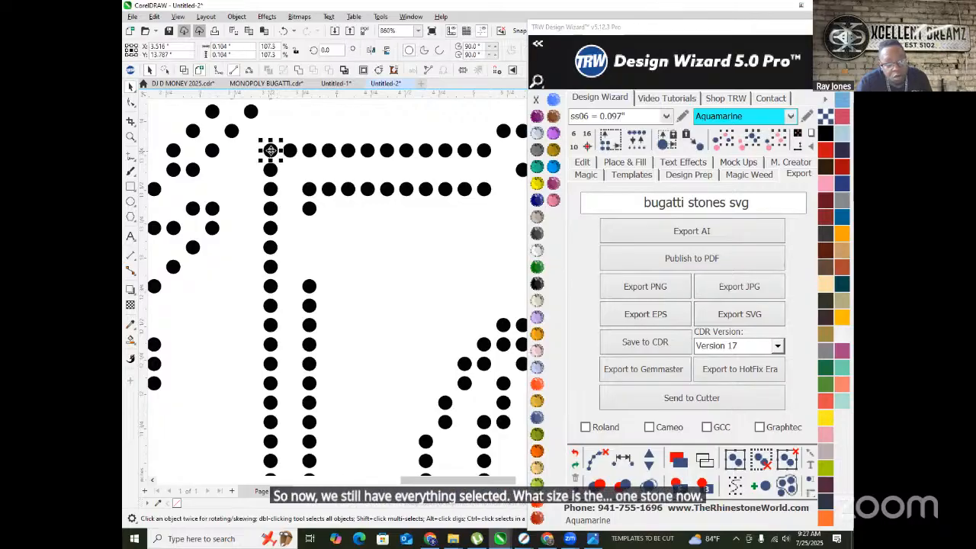
click(666, 115)
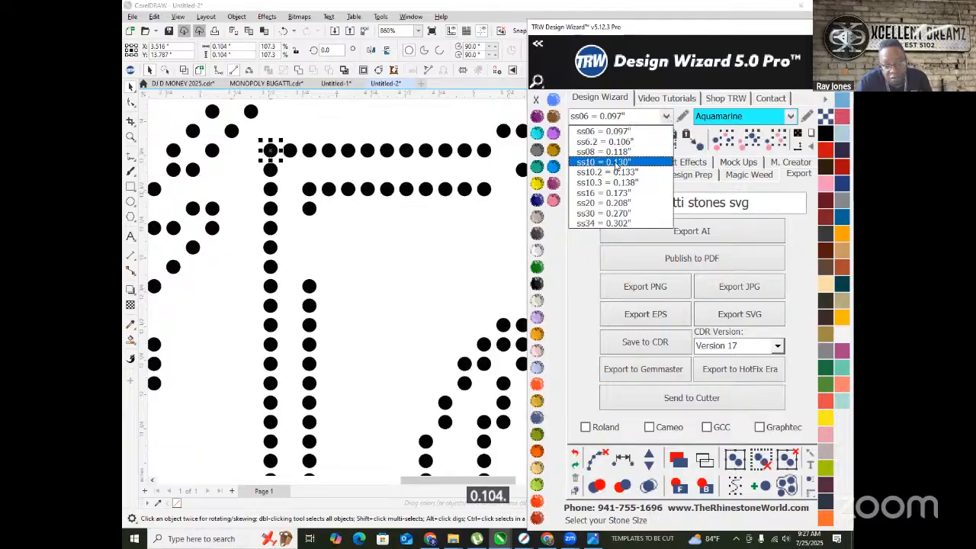
scroll(308, 221, down, 3)
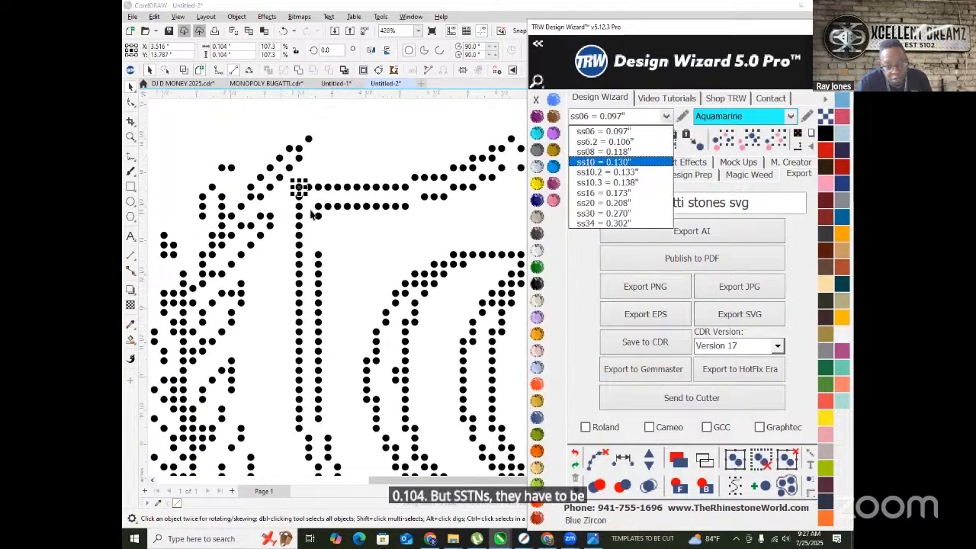
click(321, 242)
- Select the entire design and choose ss10 = 0.130" as the stone size
scroll(321, 243, down, 1)
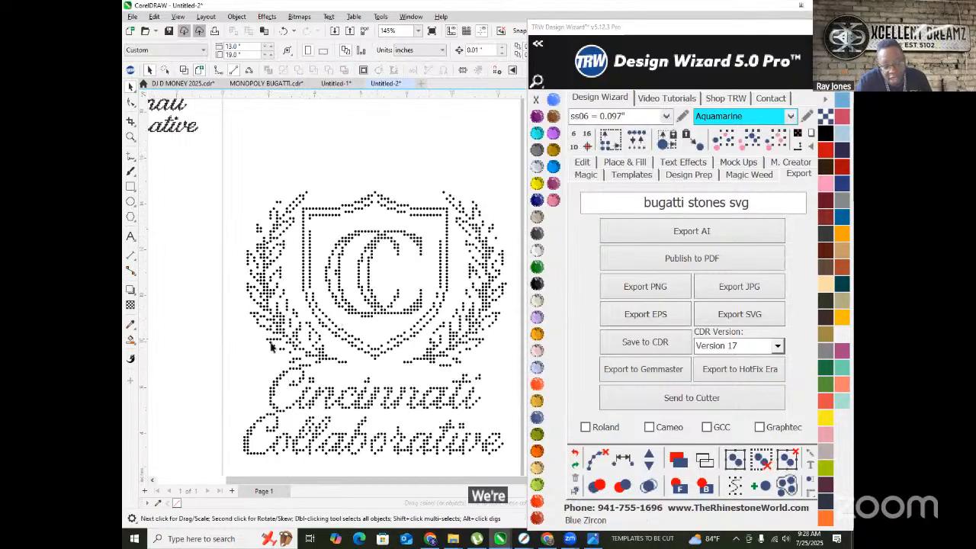
scroll(455, 307, down, 1)
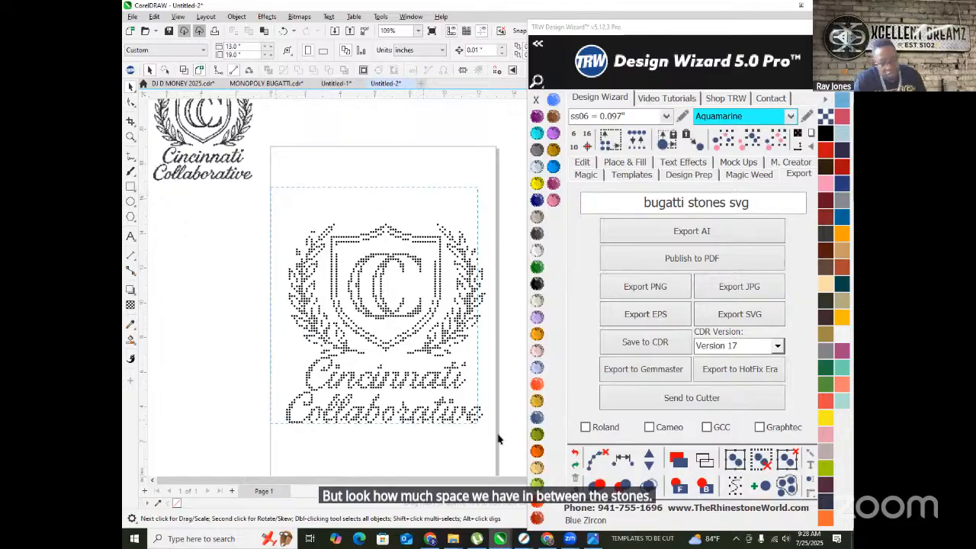
key(ctrl+a)
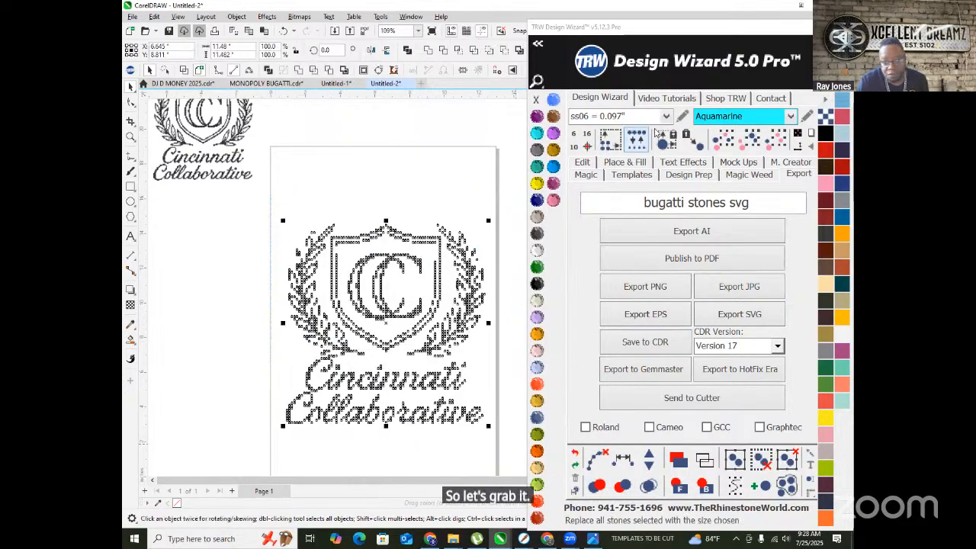
click(666, 115)
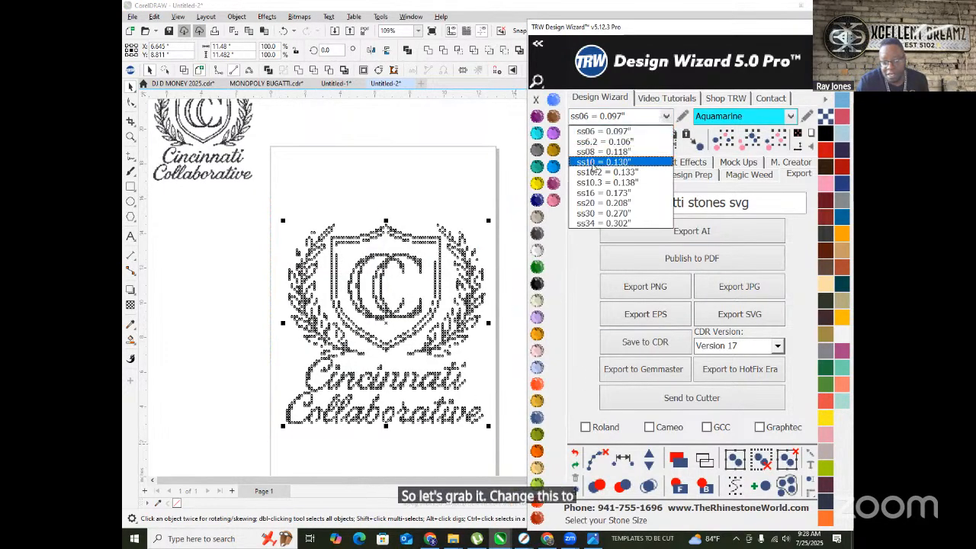
click(597, 163)
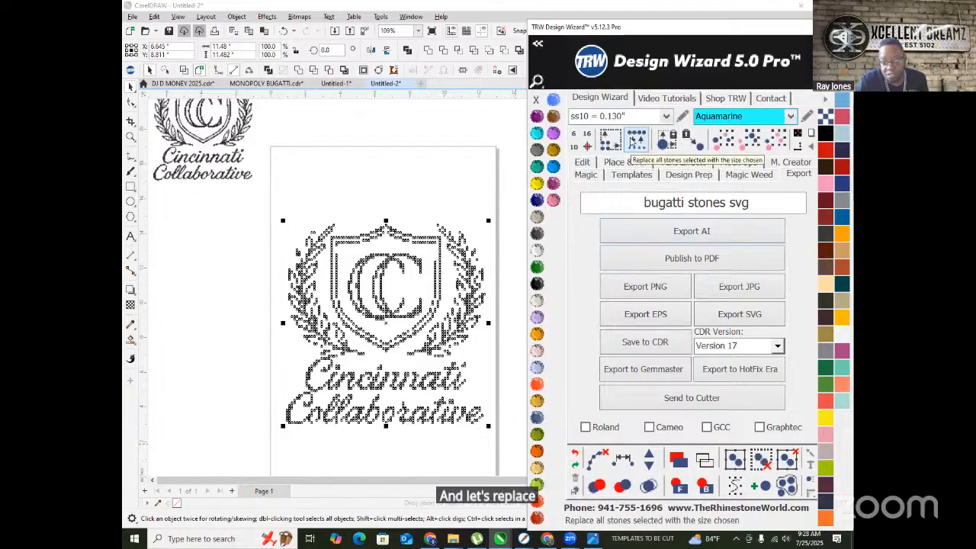
click(633, 142)
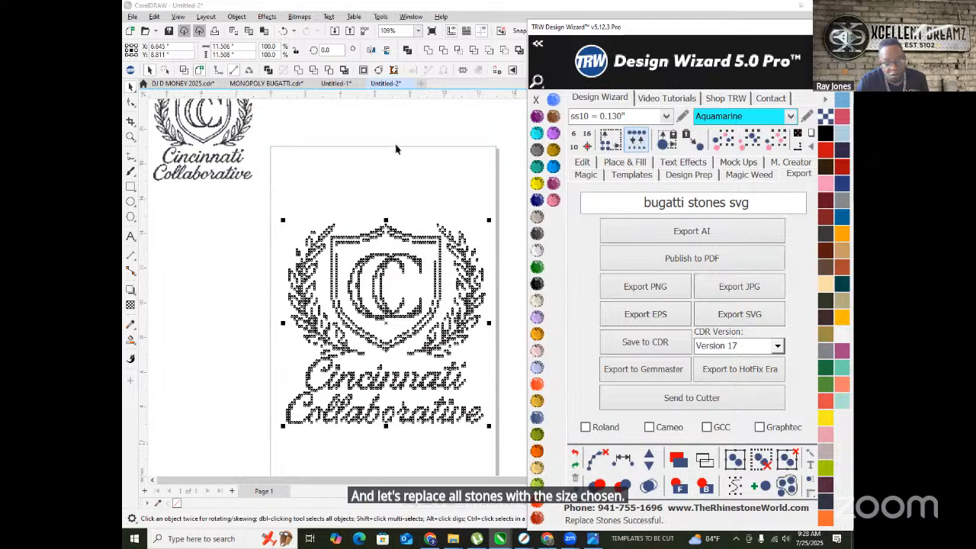
scroll(351, 331, up, 3)
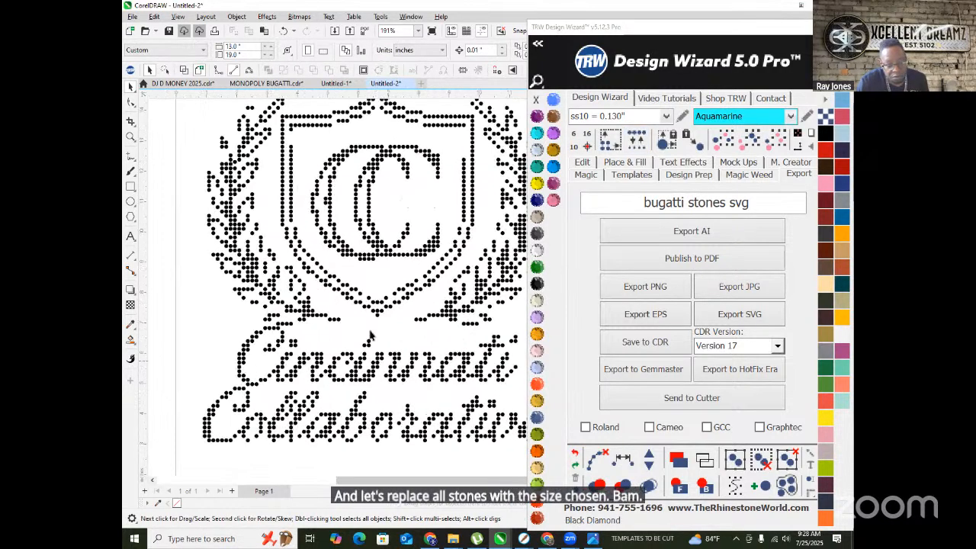
scroll(350, 374, down, 2)
scroll(364, 373, down, 1)
scroll(319, 374, up, 1)
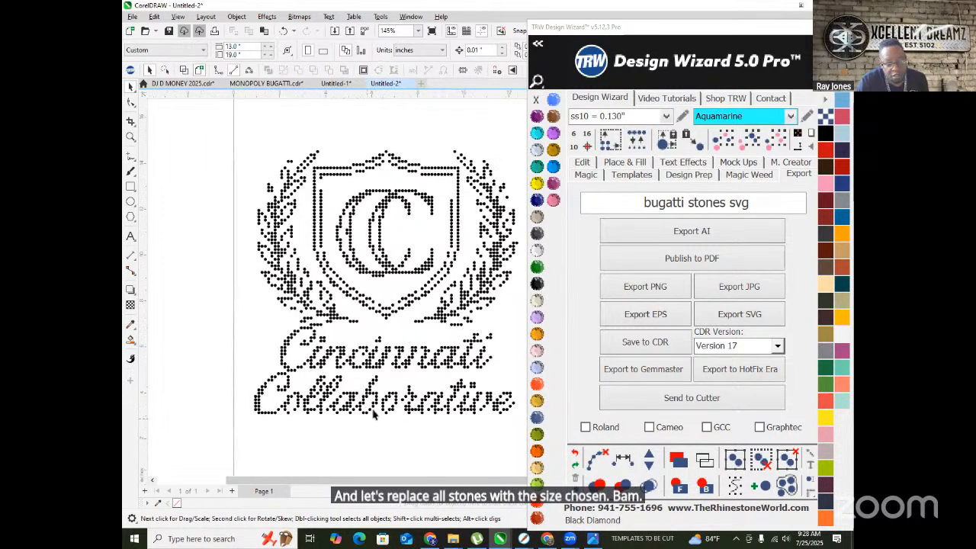
scroll(297, 378, up, 6)
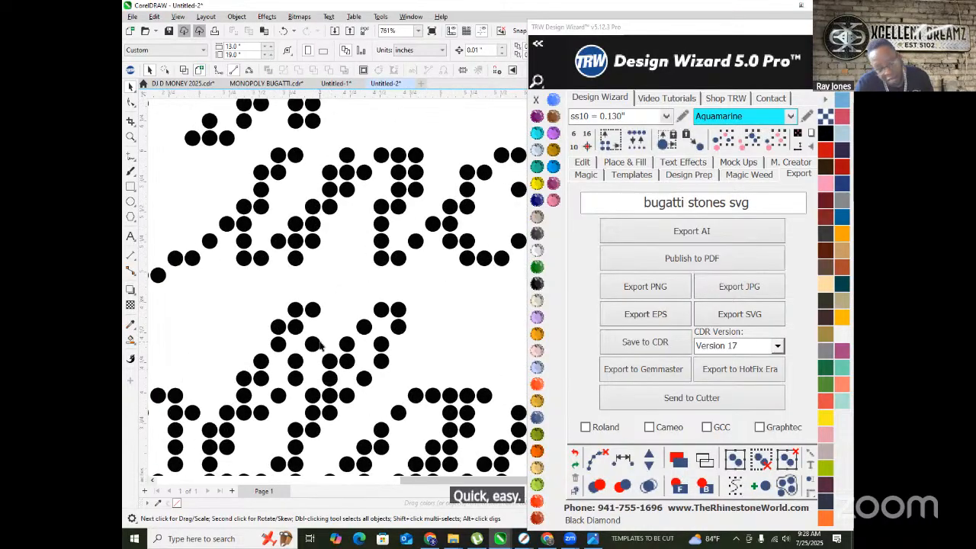
scroll(361, 333, down, 8)
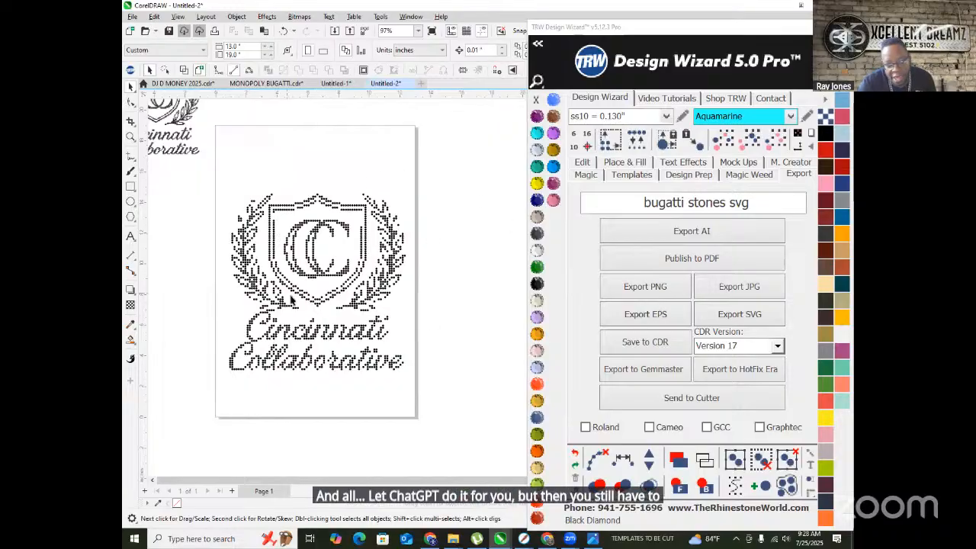
scroll(226, 343, up, 8)
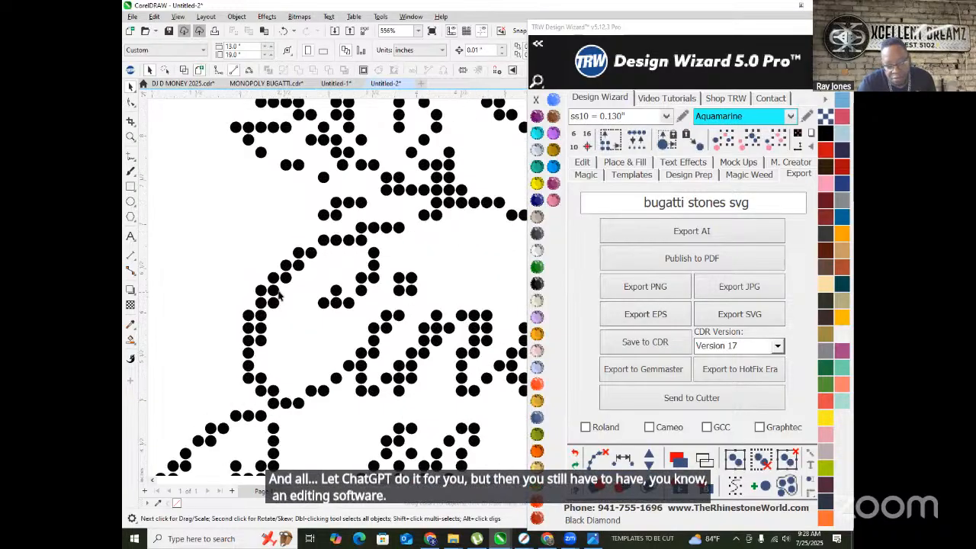
click(274, 294)
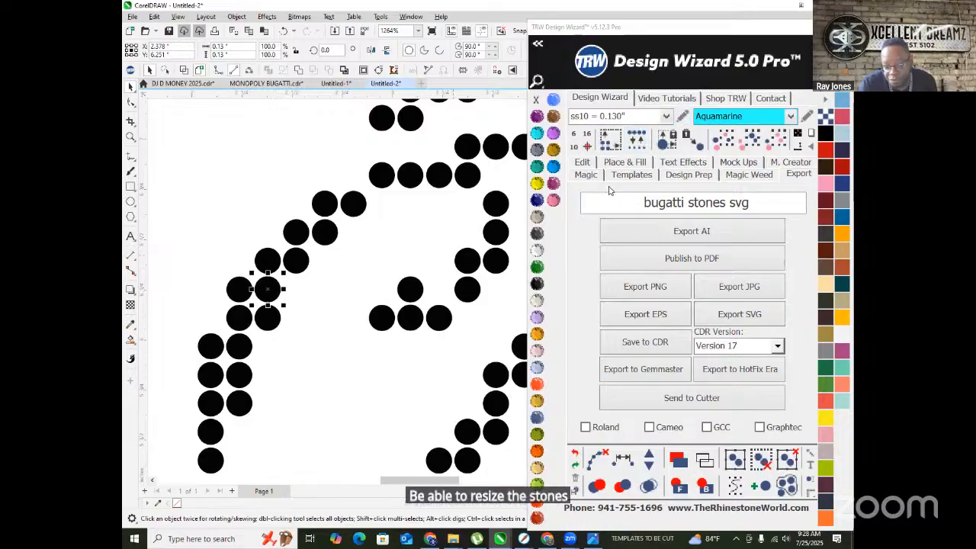
scroll(410, 263, down, 5)
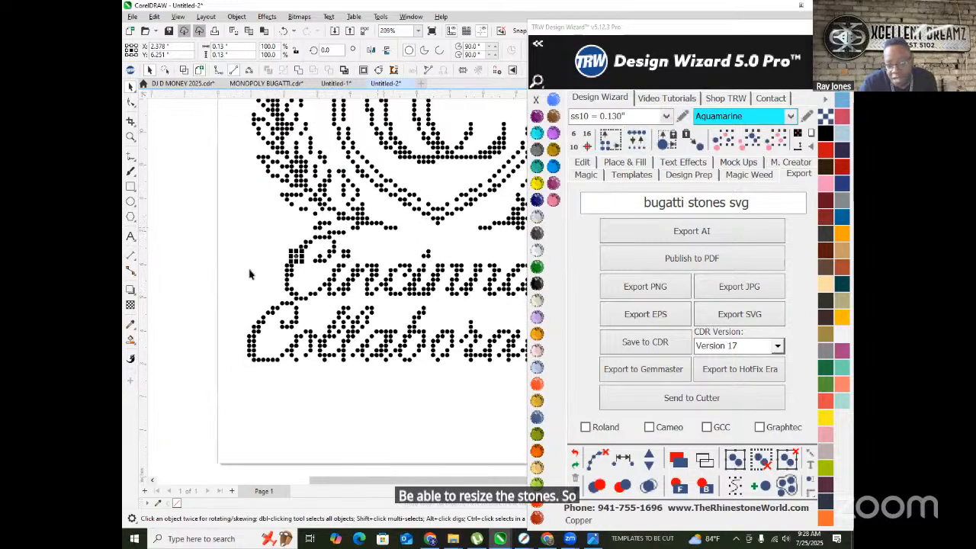
scroll(410, 263, down, 1)
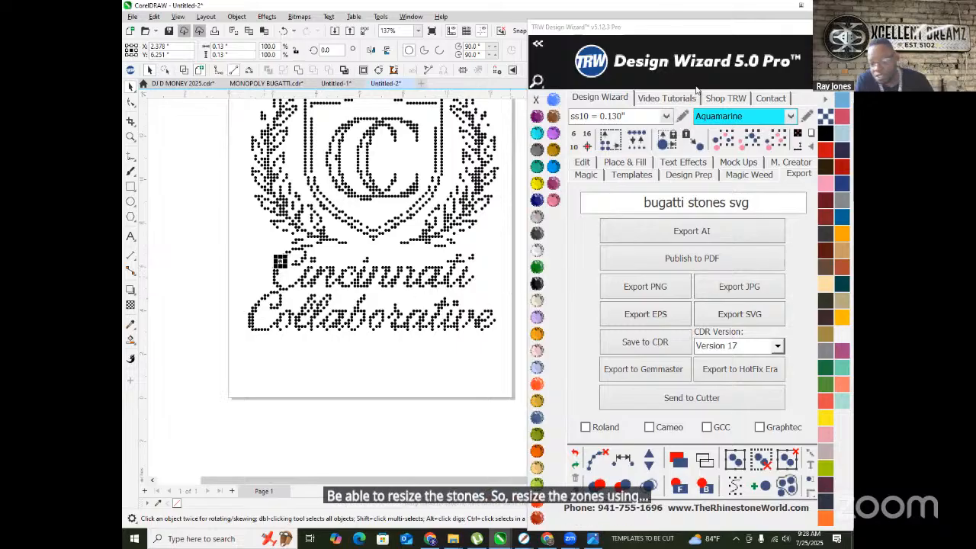
scroll(277, 304, down, 1)
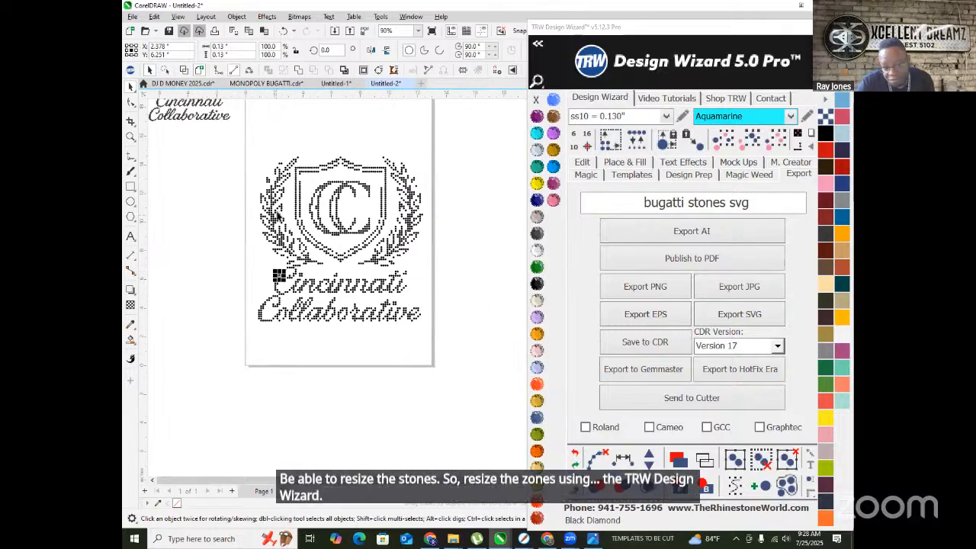
click(459, 276)
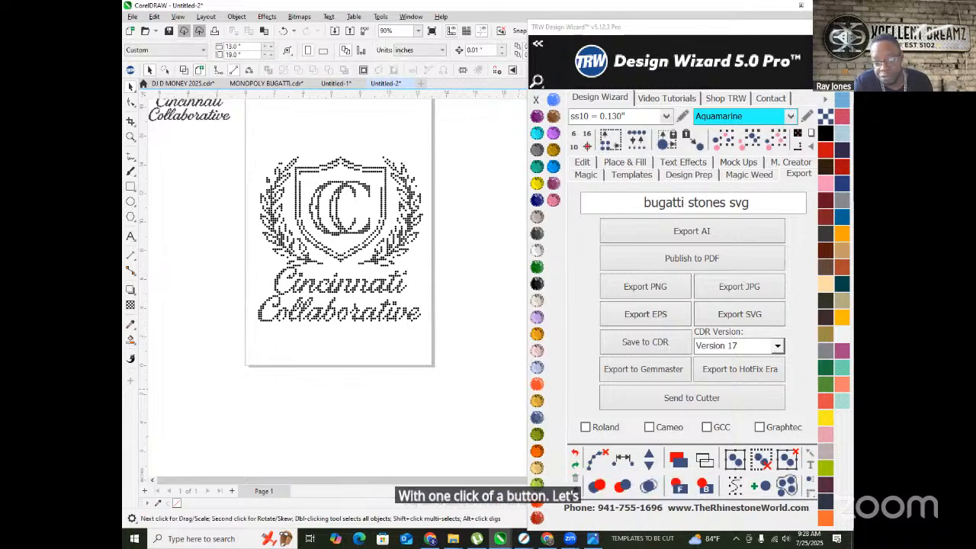
- Minimize CorelDRAW and open the Image to vector art chat in a maximized Chrome window
click(801, 6)
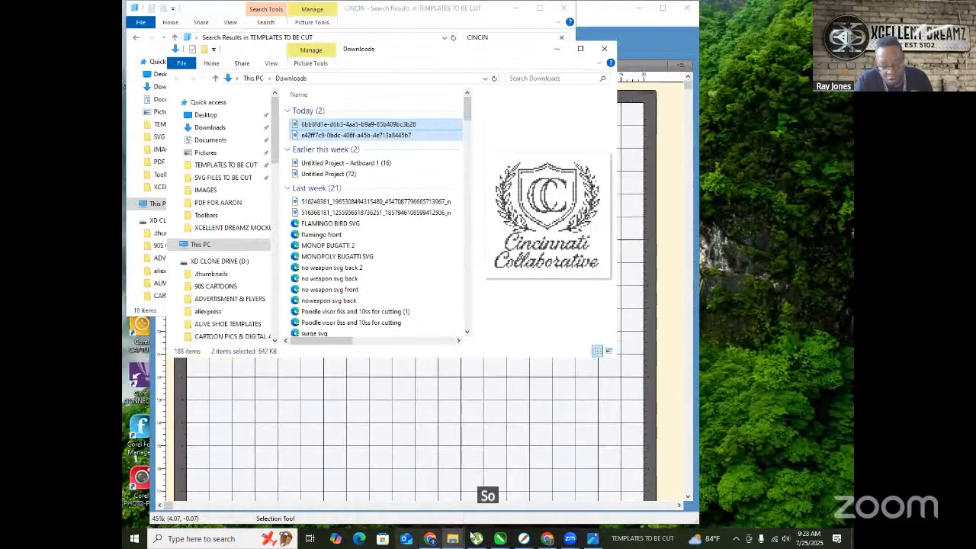
click(546, 540)
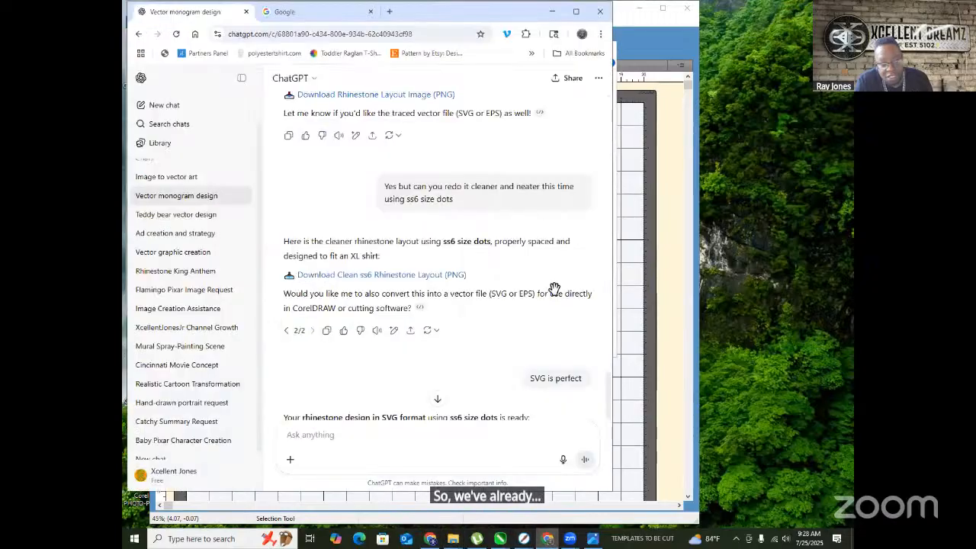
click(575, 9)
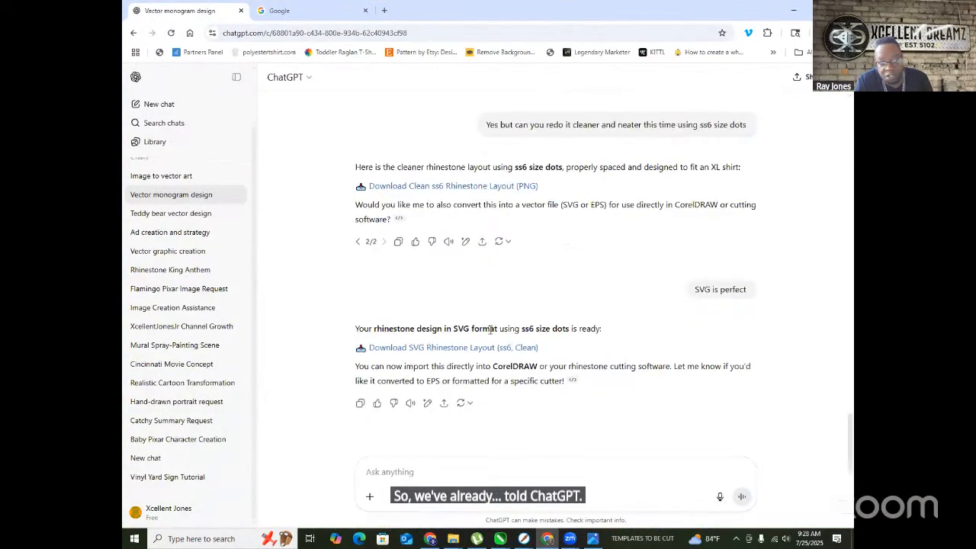
scroll(515, 358, up, 20)
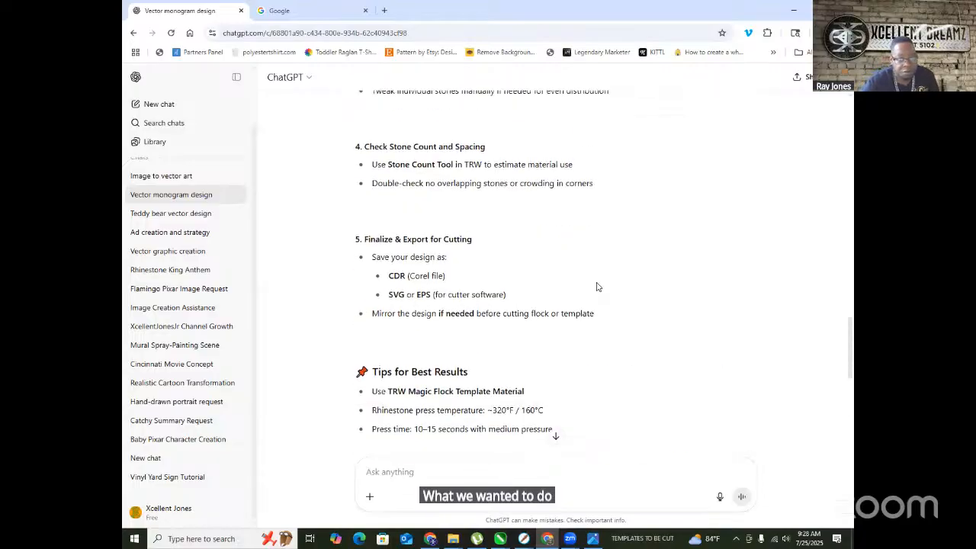
scroll(554, 247, up, 8)
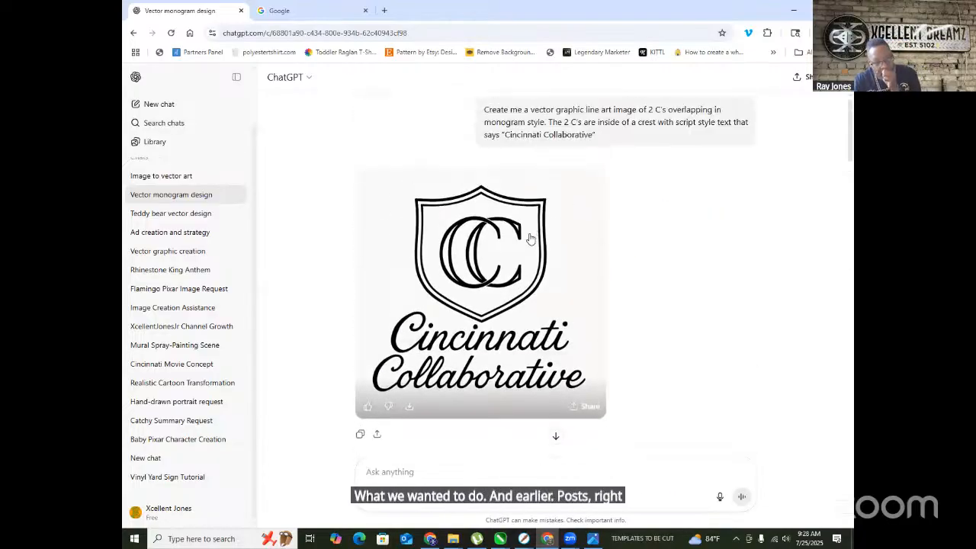
click(183, 177)
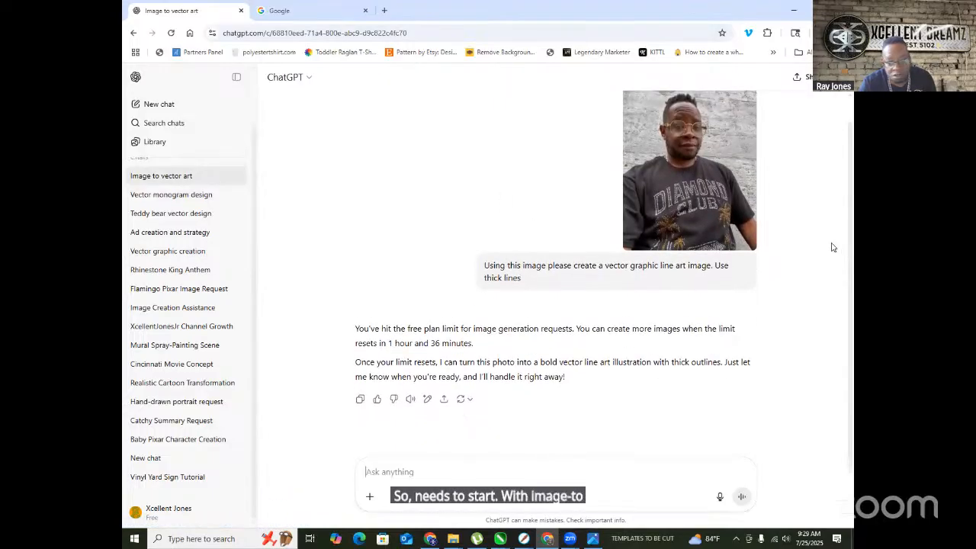
- Copy the line-art prompt and view the uploaded portrait photo enlarged
drag(522, 279, 468, 258)
key(ctrl+c)
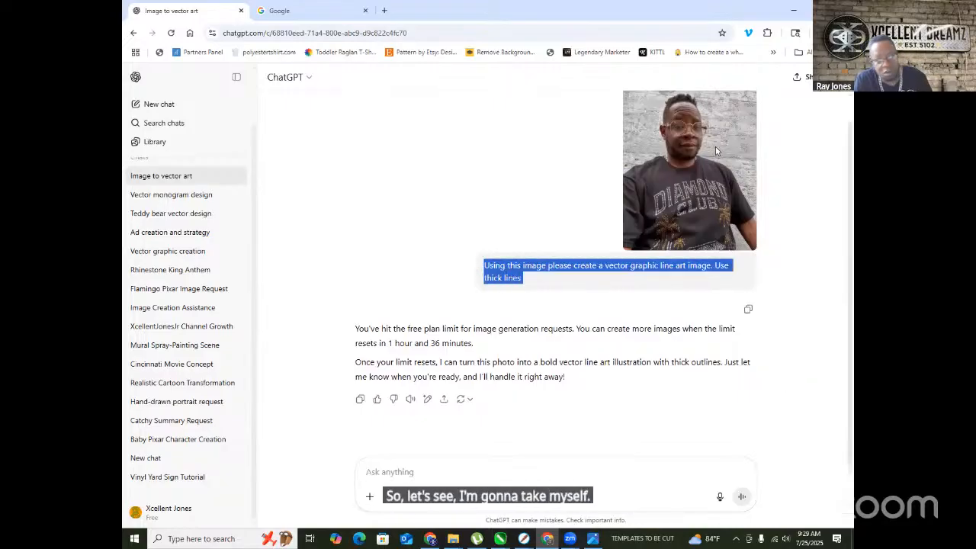
click(159, 104)
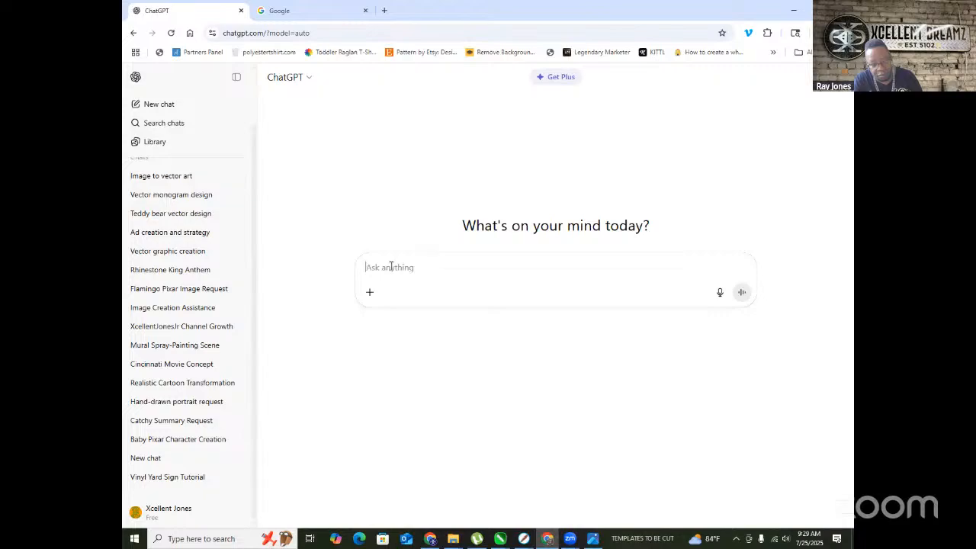
click(141, 177)
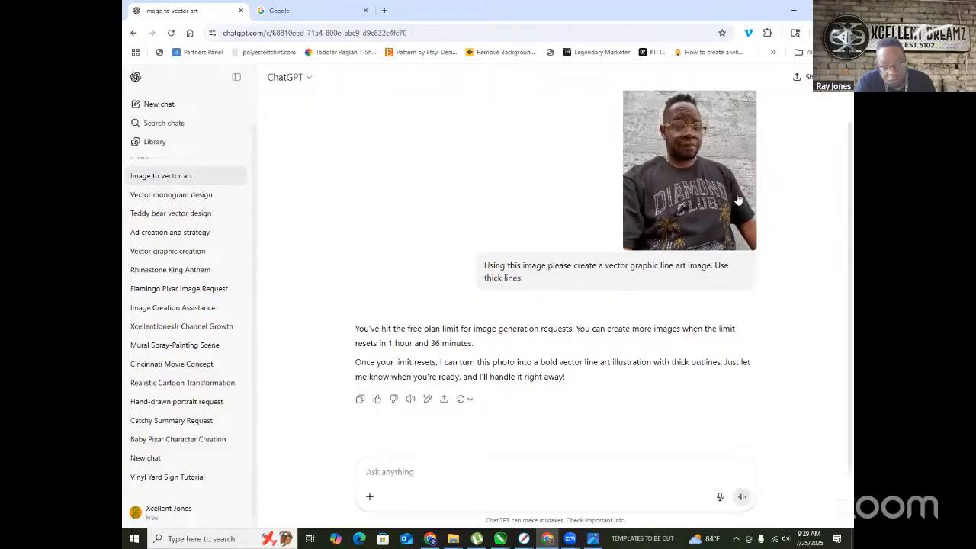
click(699, 195)
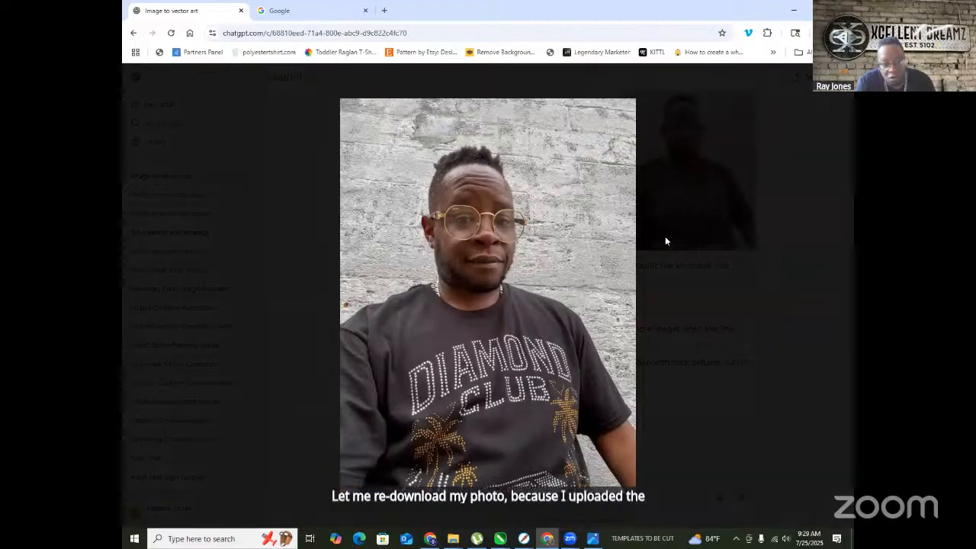
- Save the uploaded portrait photo to D:\IMAGES as 'ME DC CLUB.jpeg'
right_click(458, 263)
click(517, 290)
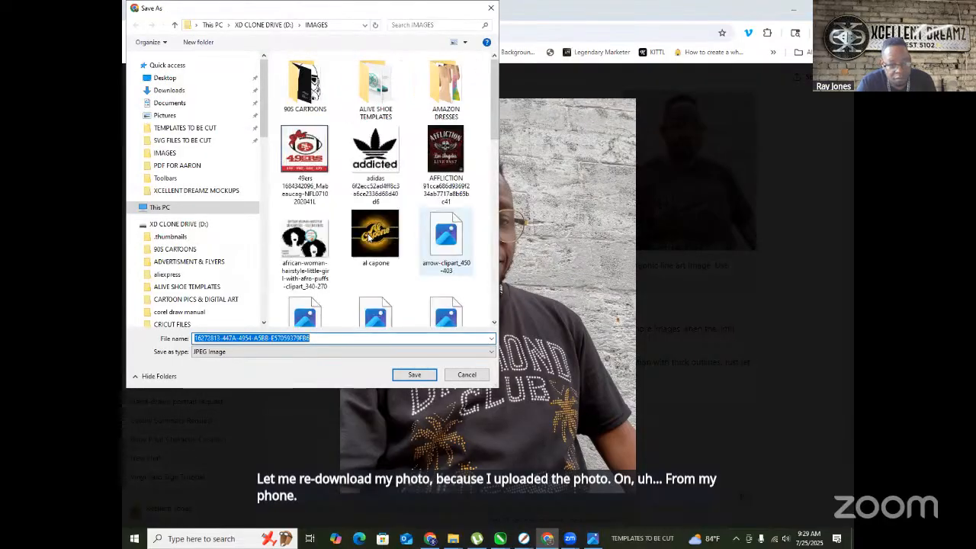
text(ME)
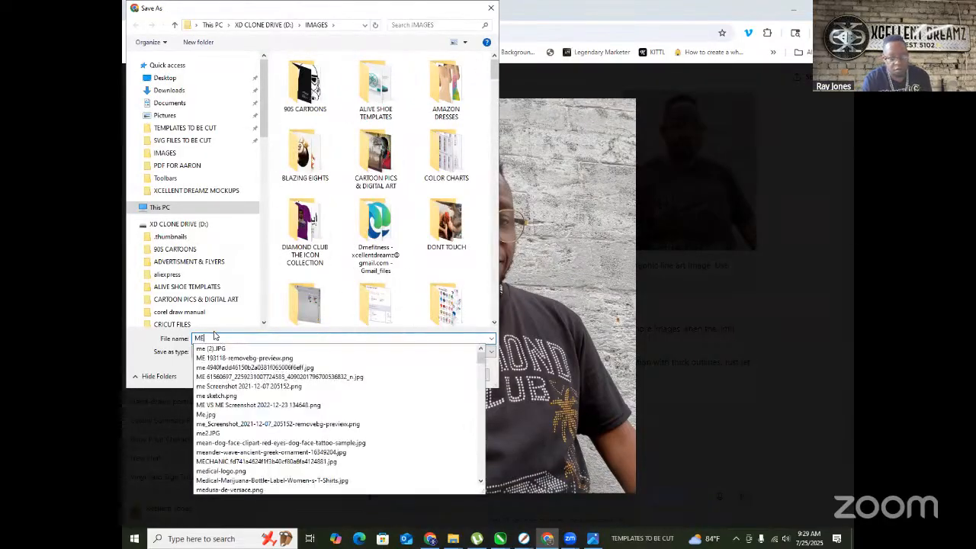
text( DC CLUB)
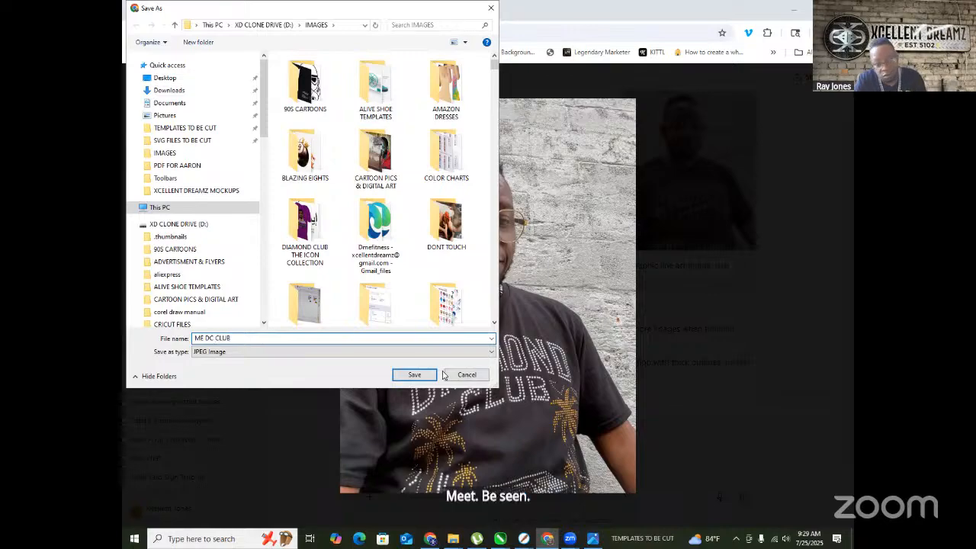
click(412, 375)
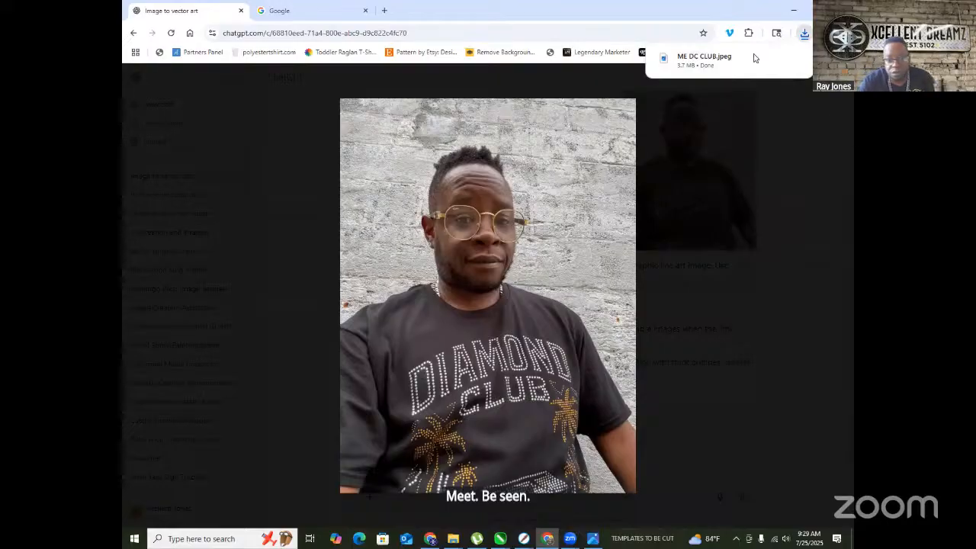
- Close the enlarged photo view and start a new empty ChatGPT chat
click(187, 159)
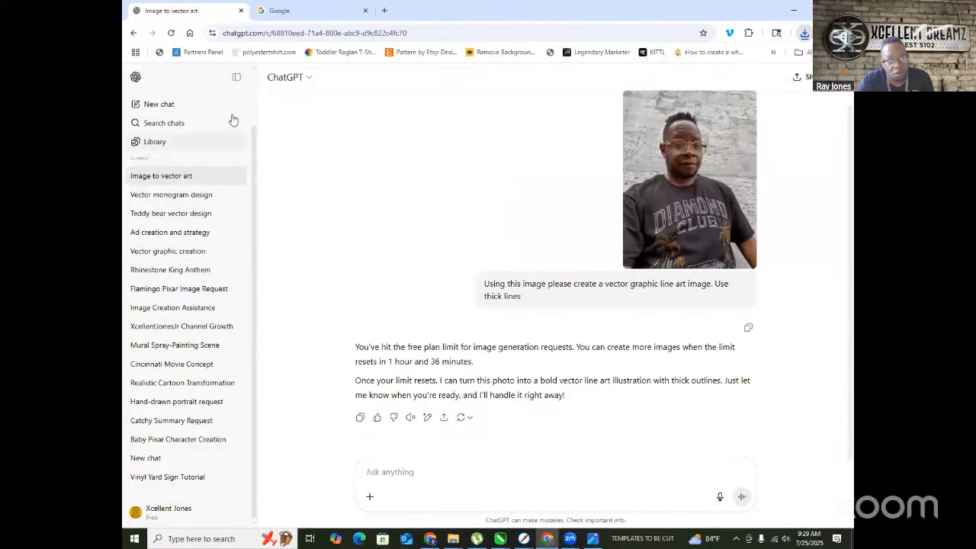
scroll(176, 153, up, 2)
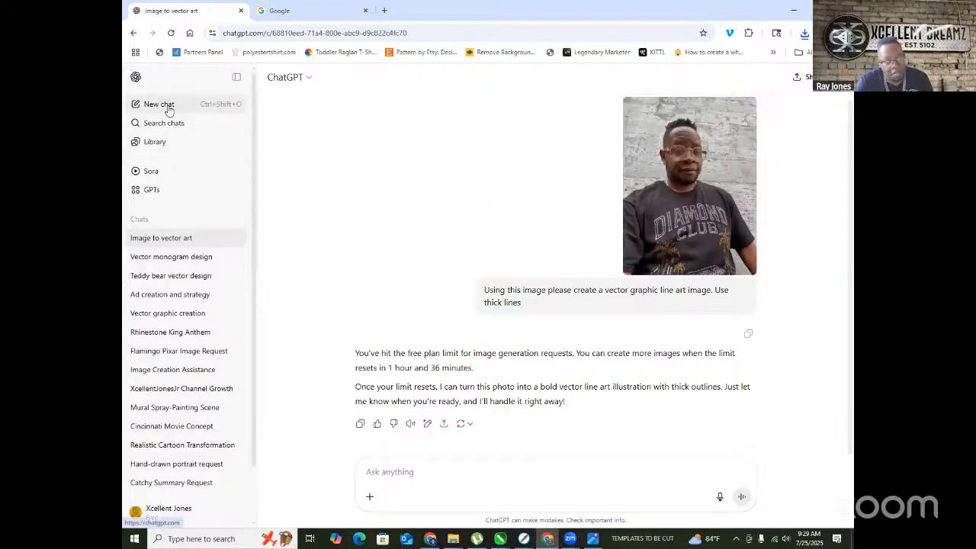
click(144, 104)
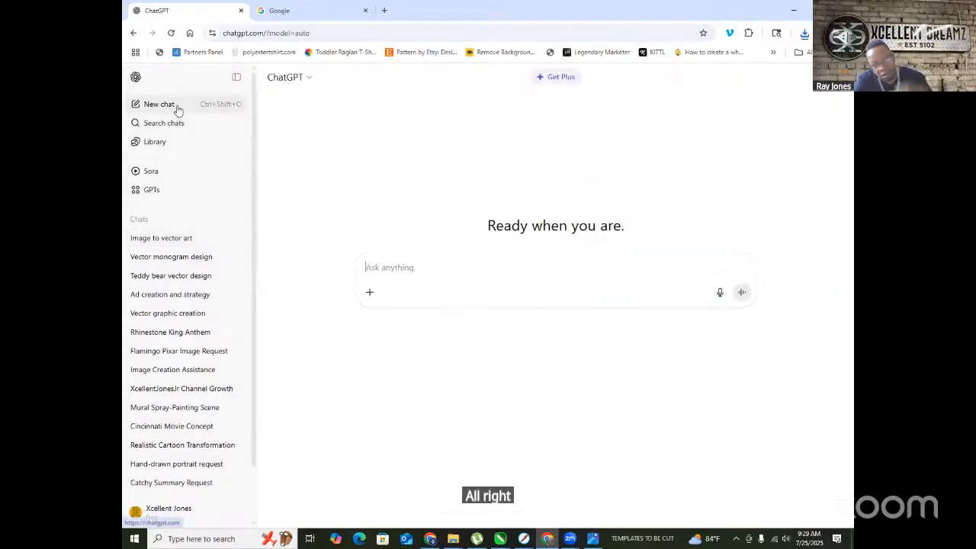
- Attach the saved ME DC CLUB photo, paste the thick-line vector line-art prompt, and send it
click(804, 33)
drag(700, 79, 435, 270)
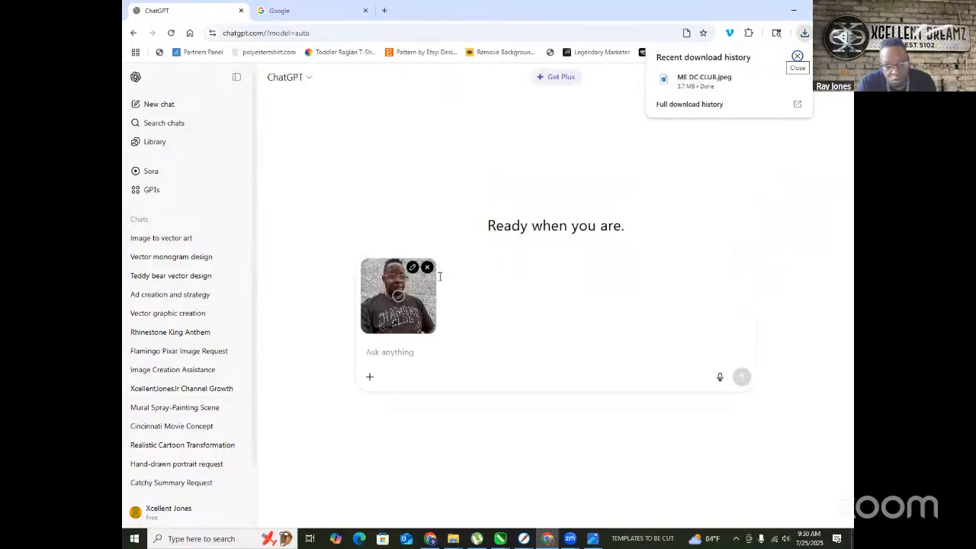
click(385, 350)
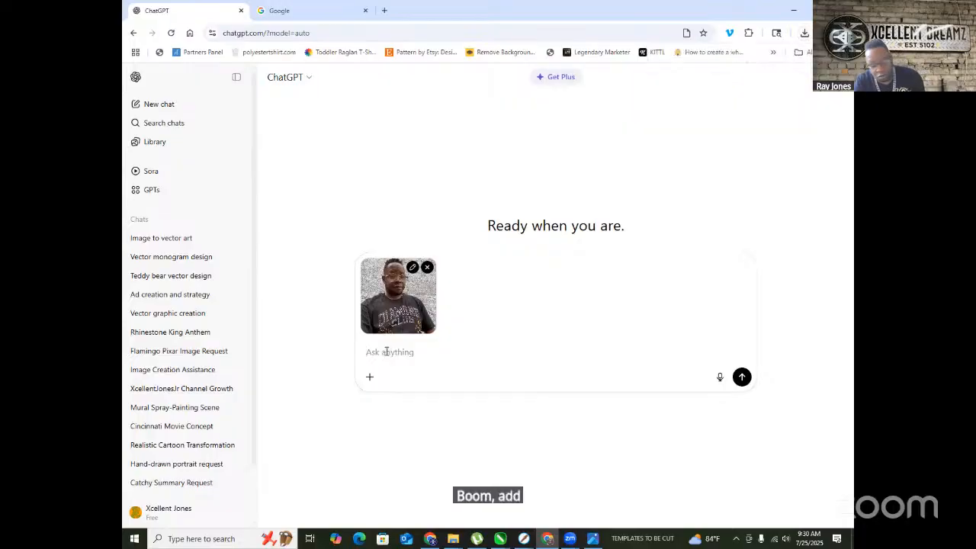
key(ctrl+v)
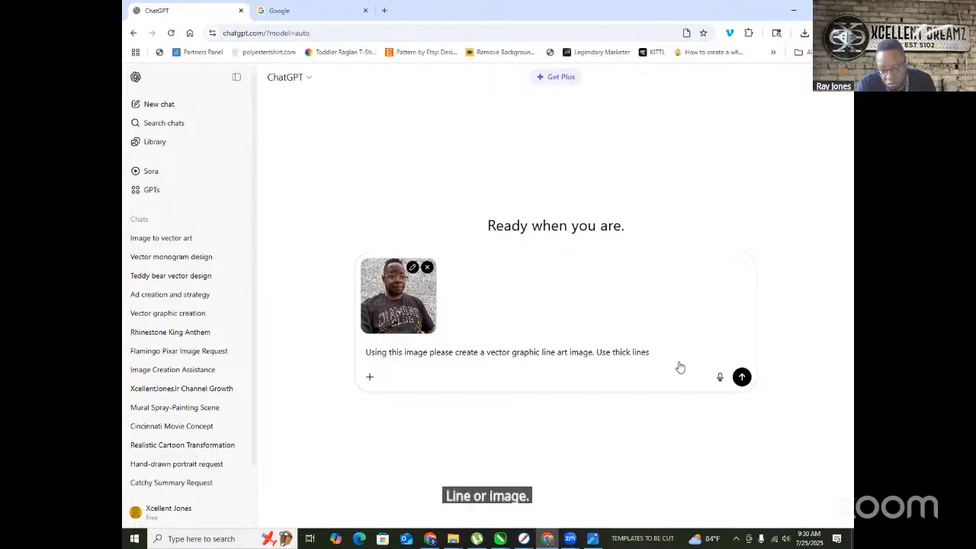
click(742, 378)
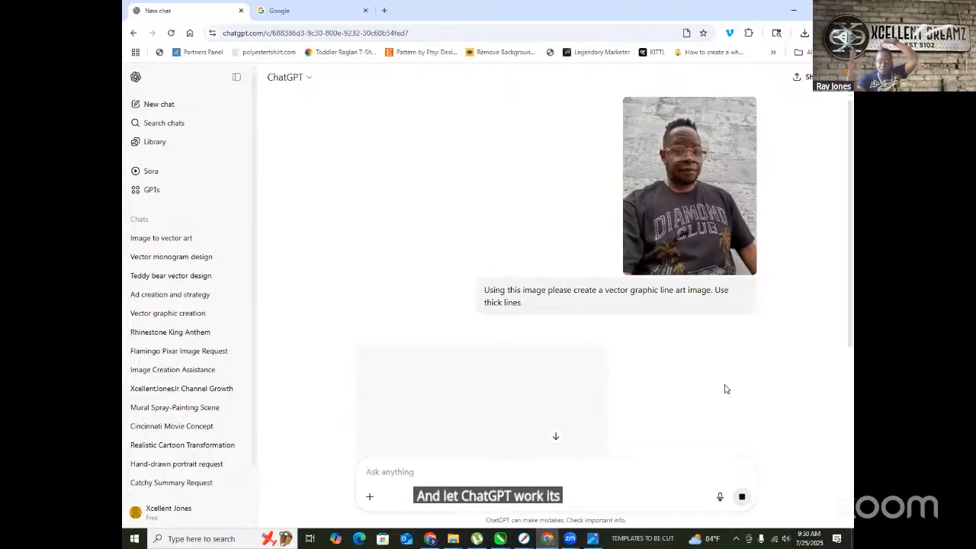
scroll(453, 333, down, 2)
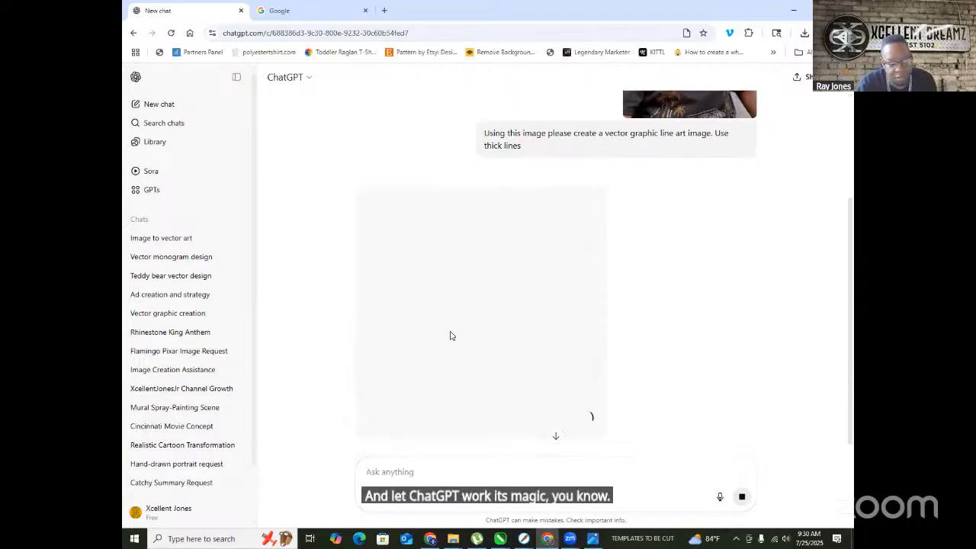
scroll(478, 340, up, 2)
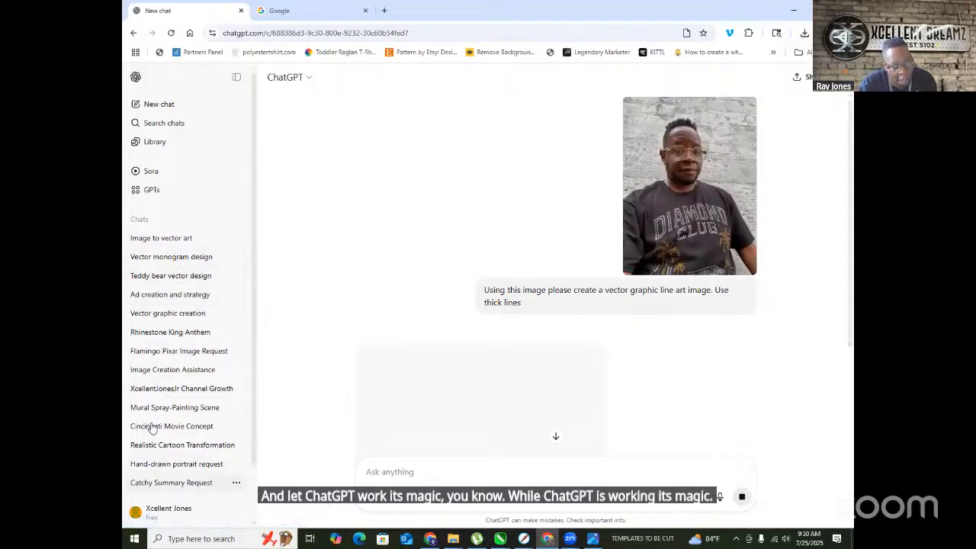
scroll(170, 388, down, 1)
scroll(171, 388, down, 1)
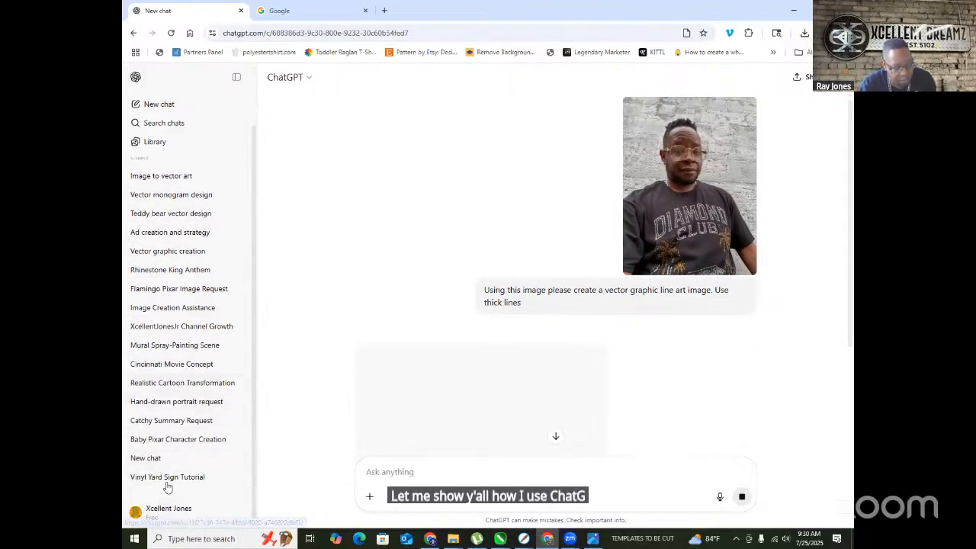
- Open the Realistic Cartoon Transformation chat and view its black-and-white line-art portrait full size
click(177, 382)
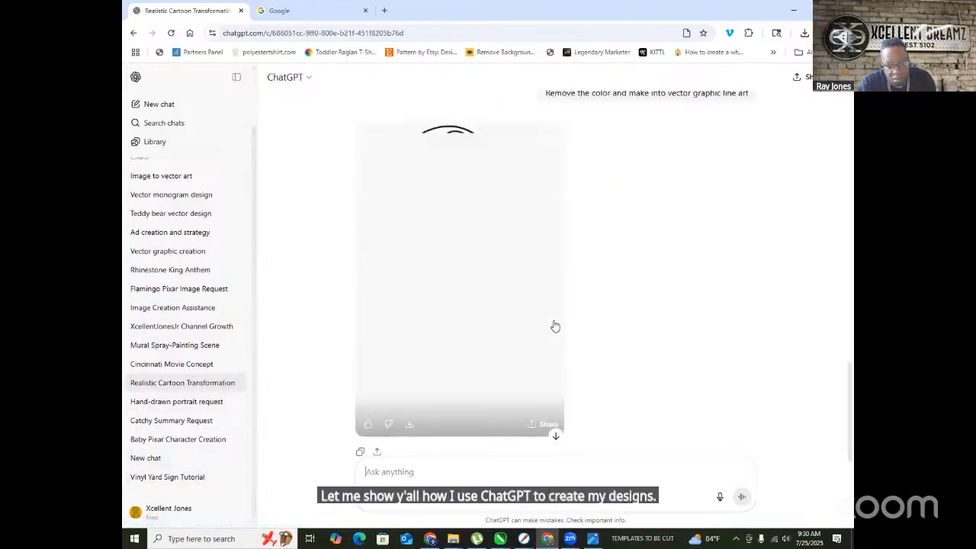
scroll(533, 326, up, 10)
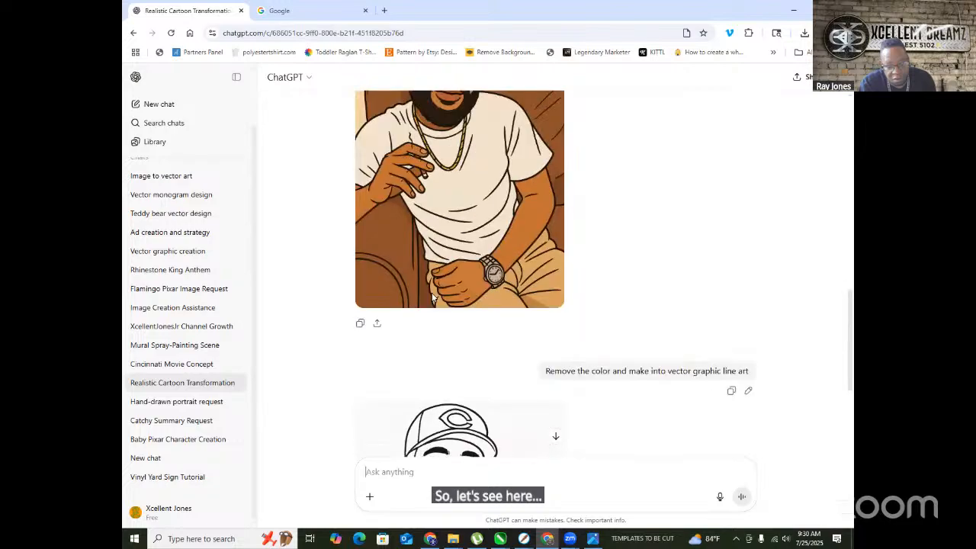
scroll(435, 290, up, 5)
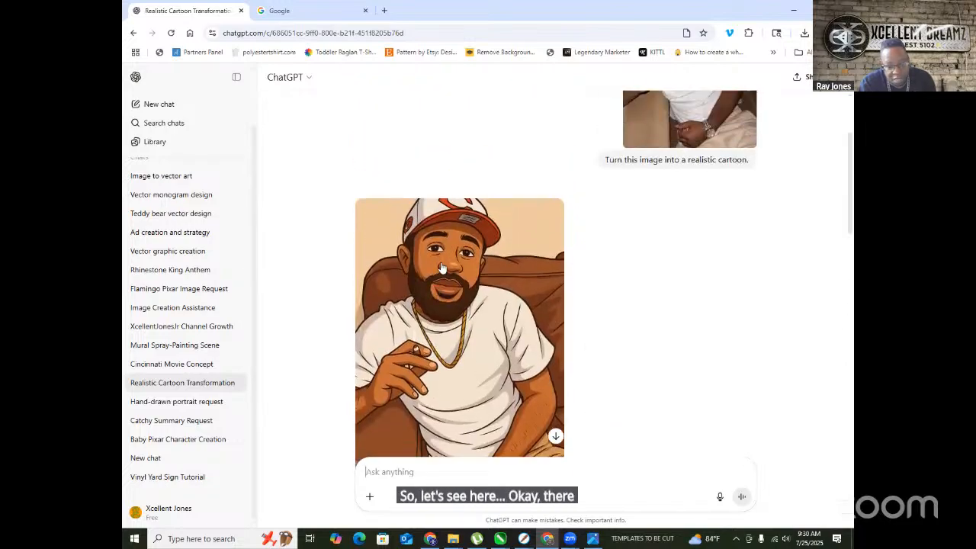
scroll(440, 261, up, 2)
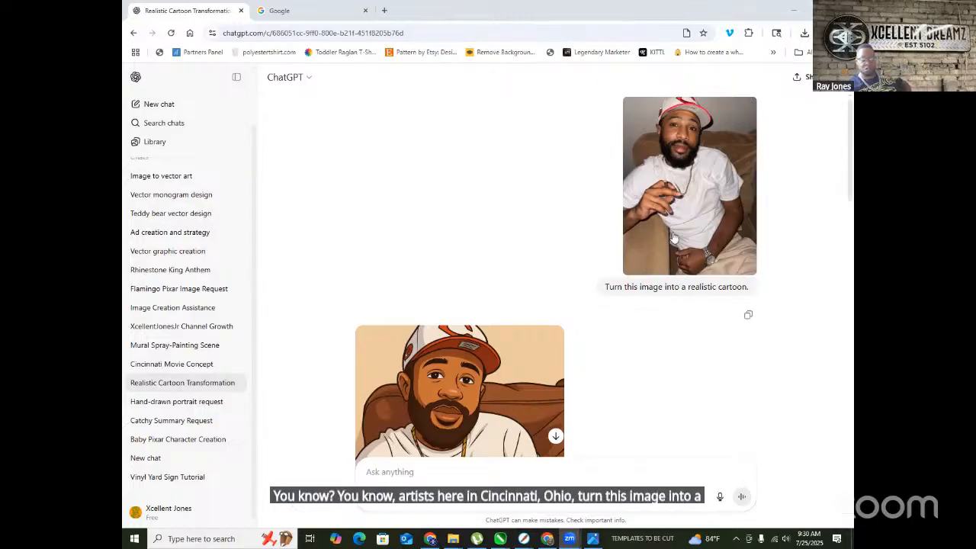
scroll(671, 236, down, 3)
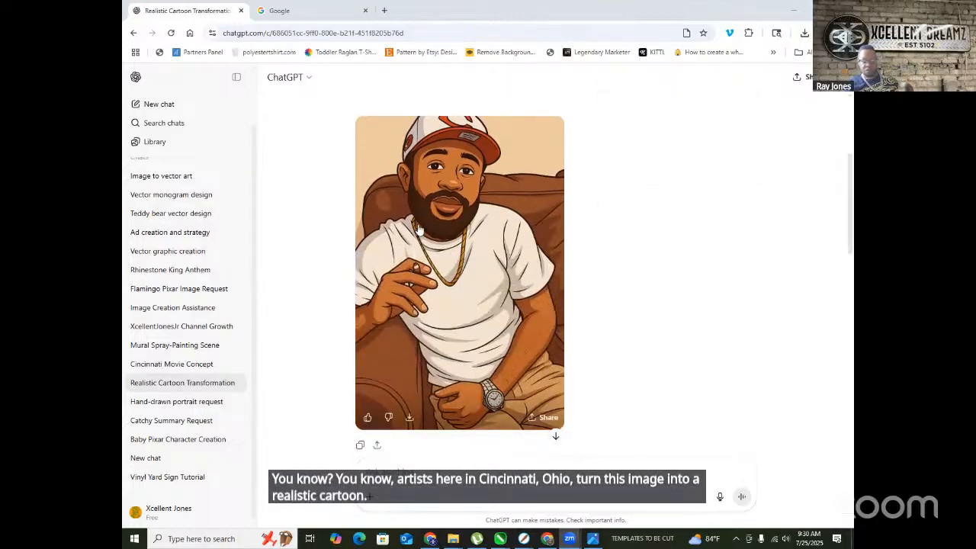
scroll(460, 289, down, 3)
scroll(481, 289, up, 3)
scroll(492, 288, up, 3)
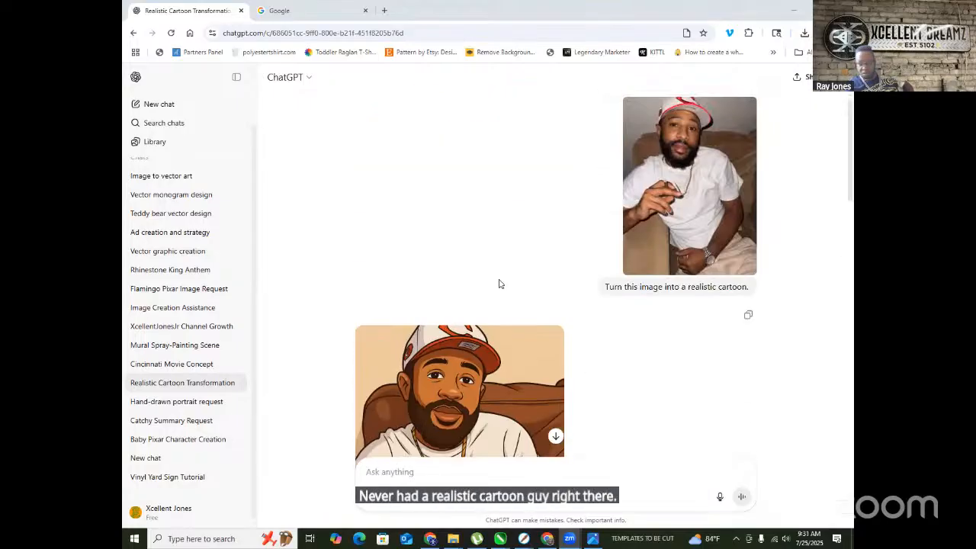
scroll(526, 259, down, 1)
scroll(480, 333, up, 1)
scroll(484, 320, down, 6)
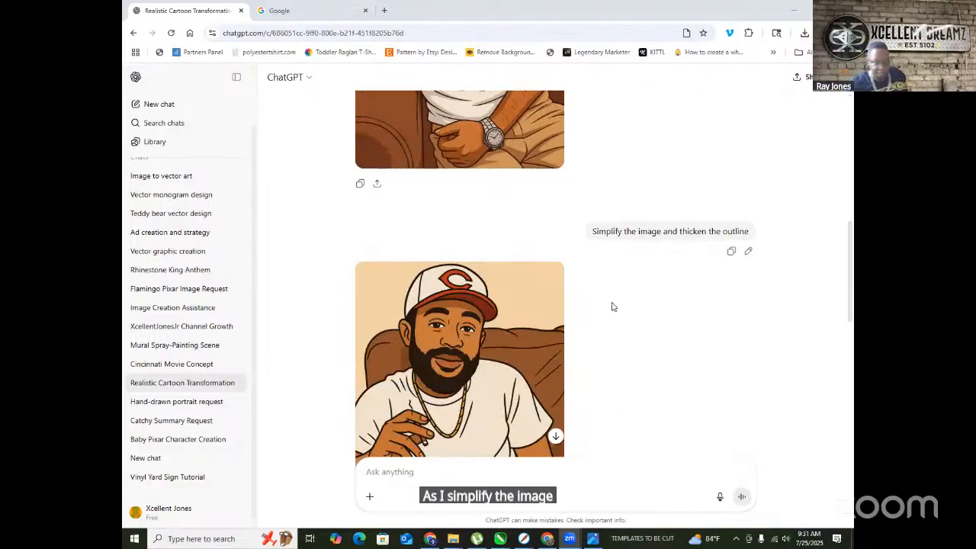
scroll(605, 307, up, 4)
scroll(478, 238, up, 2)
scroll(478, 236, down, 3)
scroll(477, 237, up, 2)
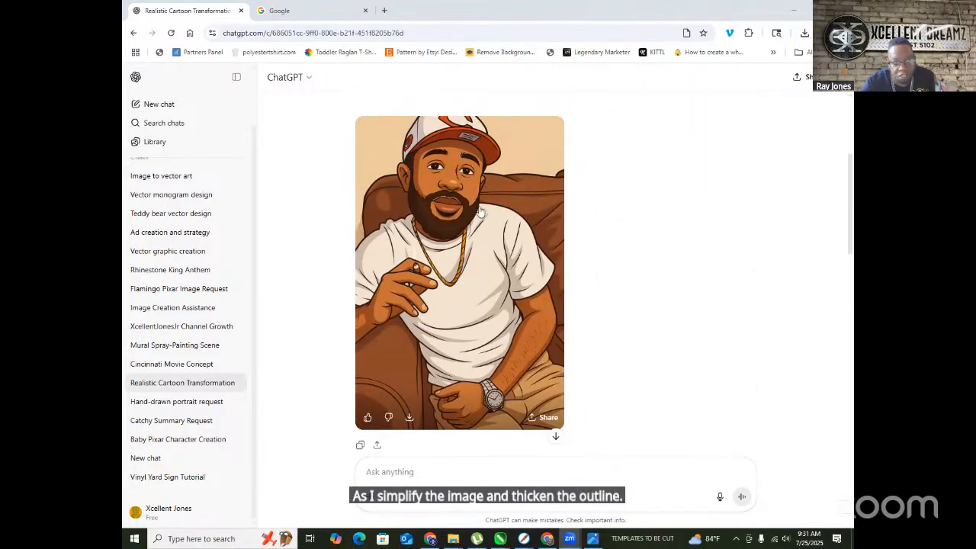
scroll(457, 244, down, 4)
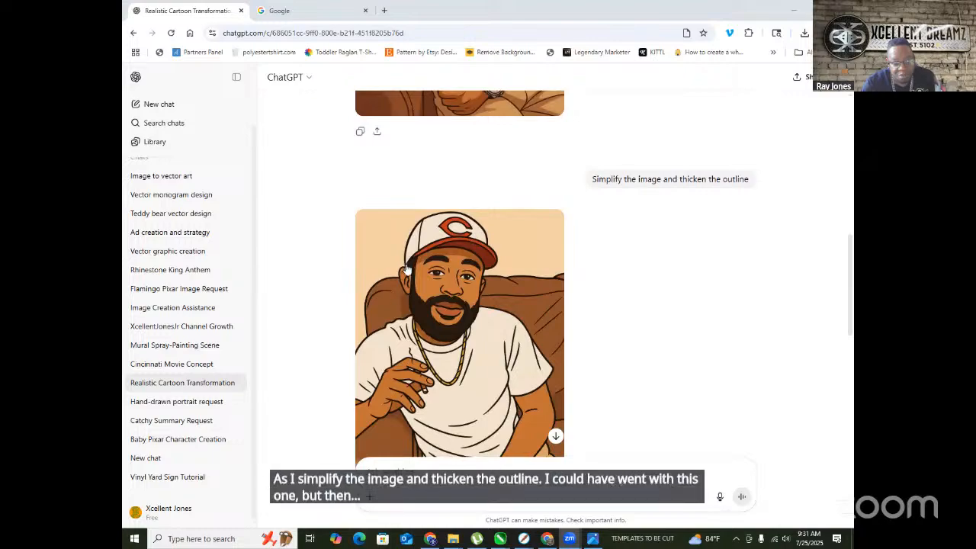
scroll(525, 320, down, 4)
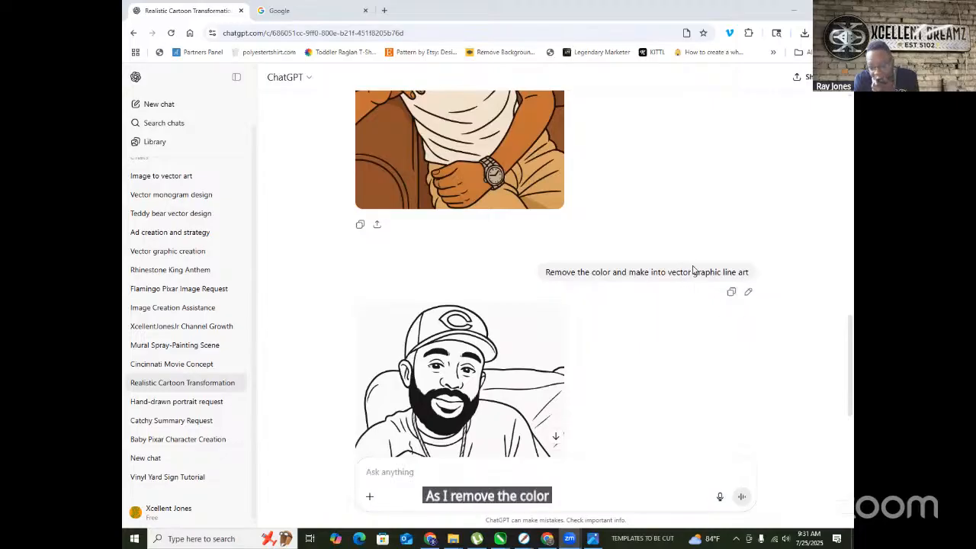
scroll(686, 251, down, 3)
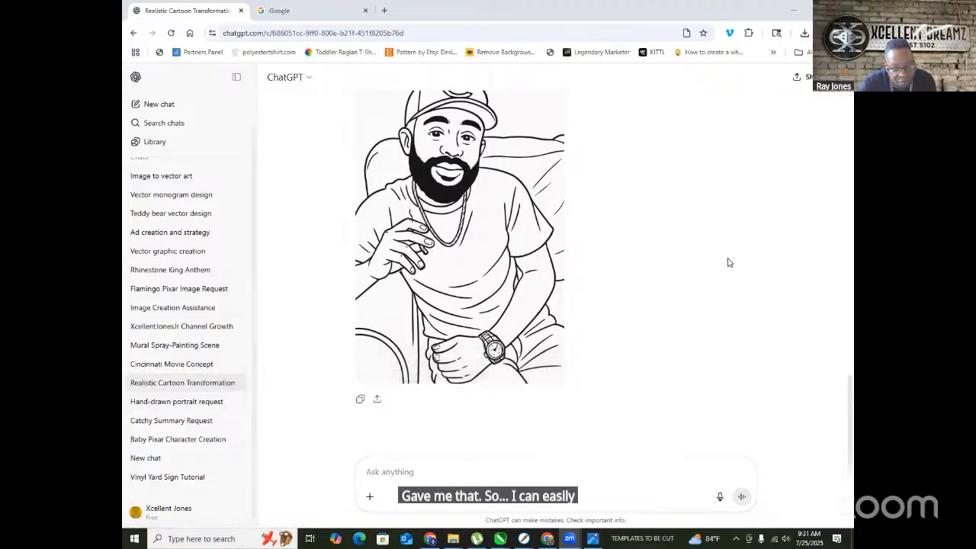
click(489, 242)
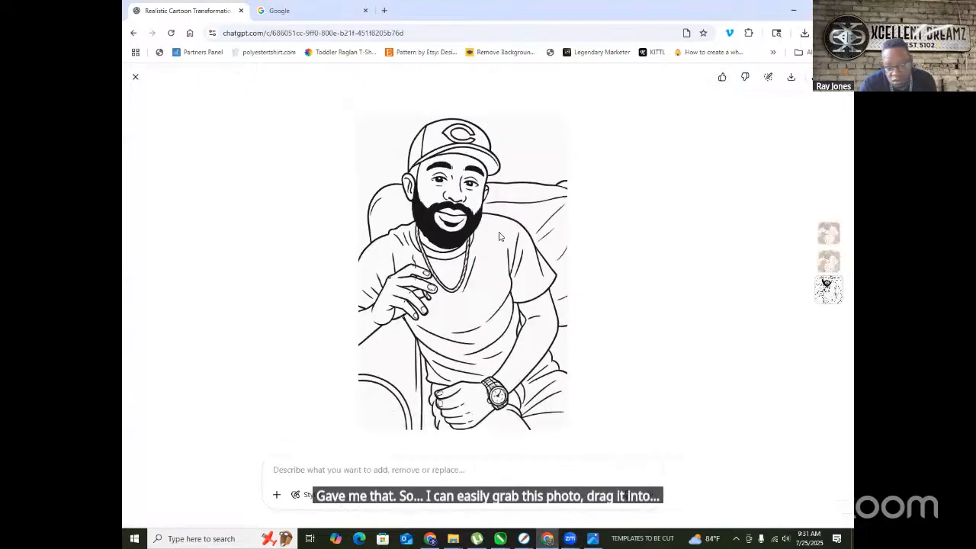
- Save the line-art portrait as a PNG prefixed 'SET MEECH', then switch to CorelDRAW's Untitled-2
right_click(500, 238)
click(564, 261)
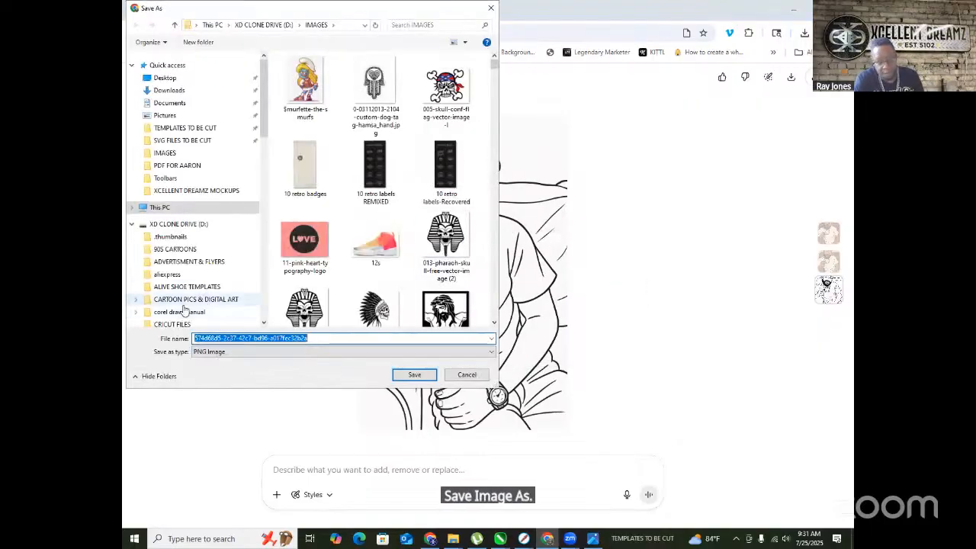
key(Left)
text(SET ME)
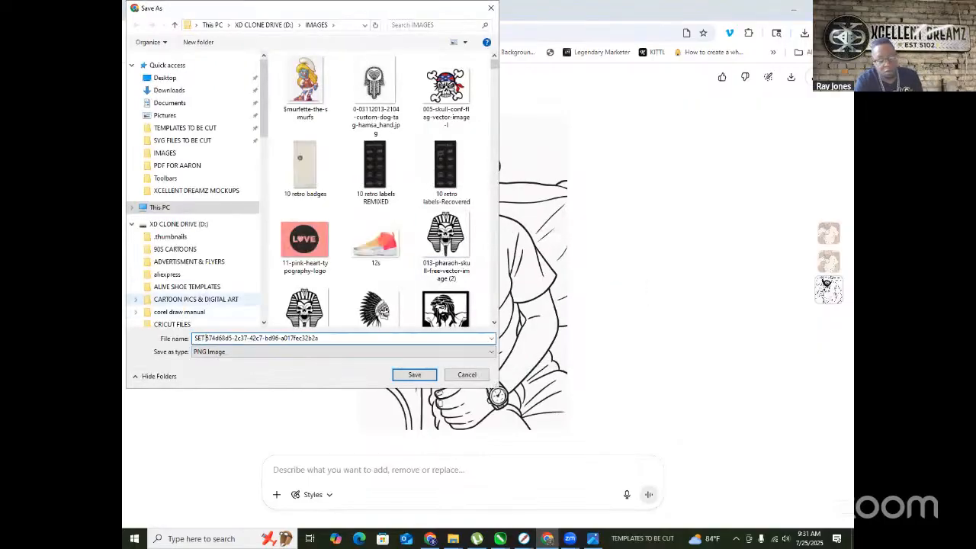
text(ECH)
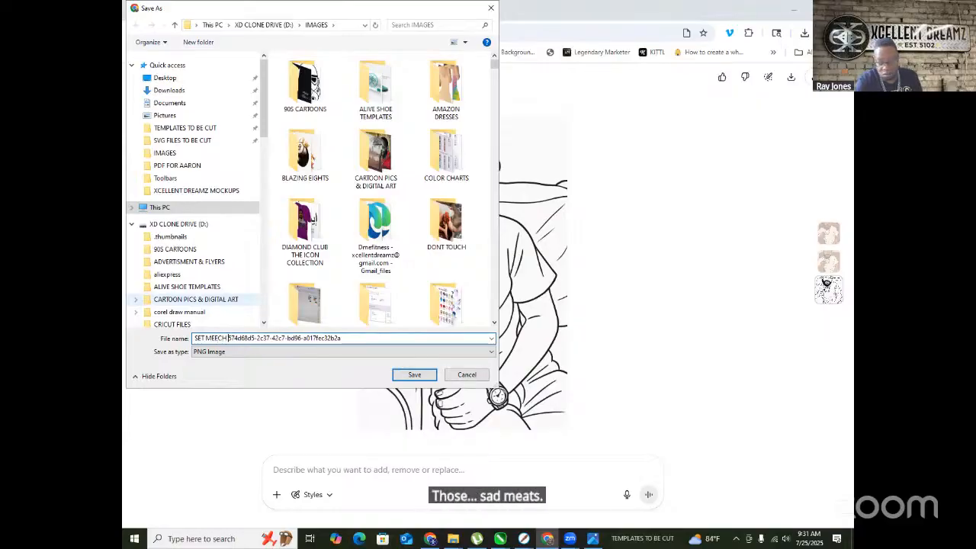
key(Return)
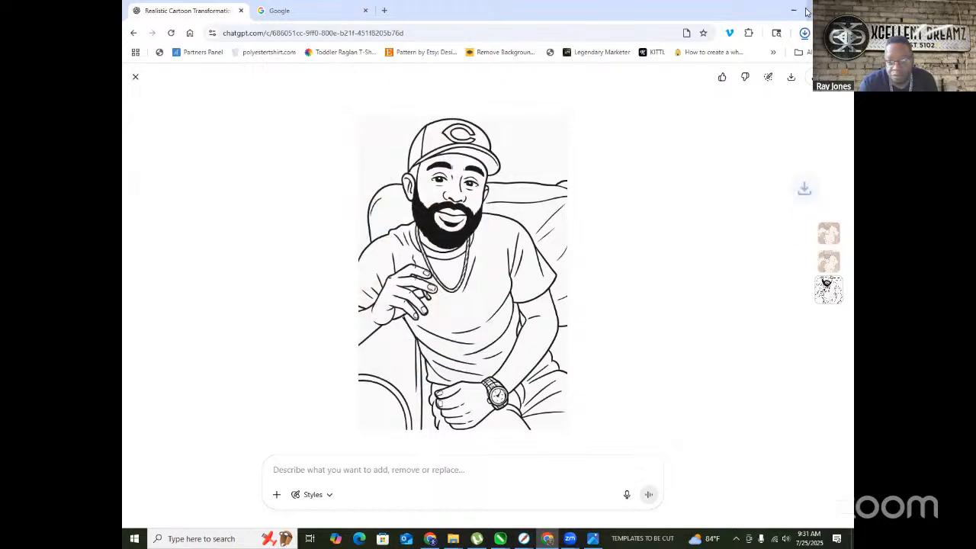
key(super+Down)
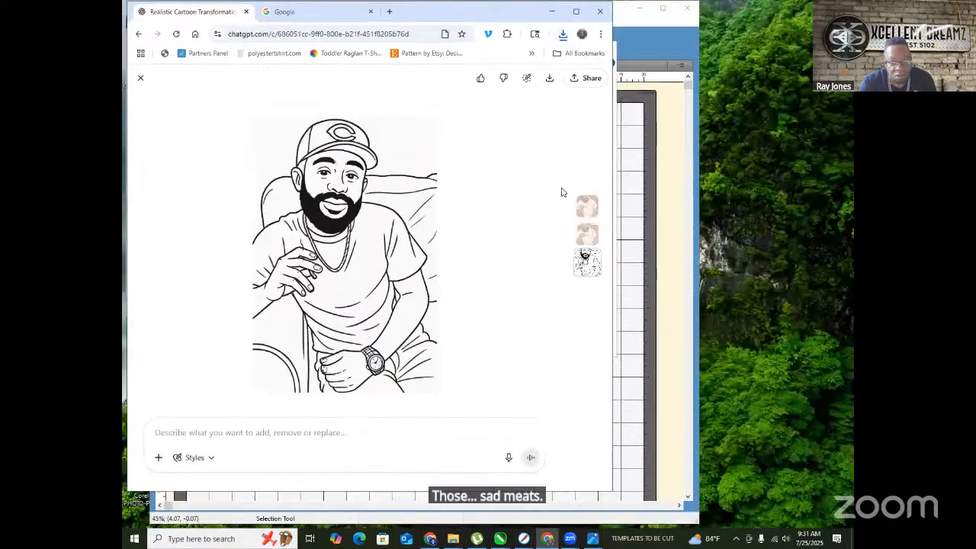
click(500, 538)
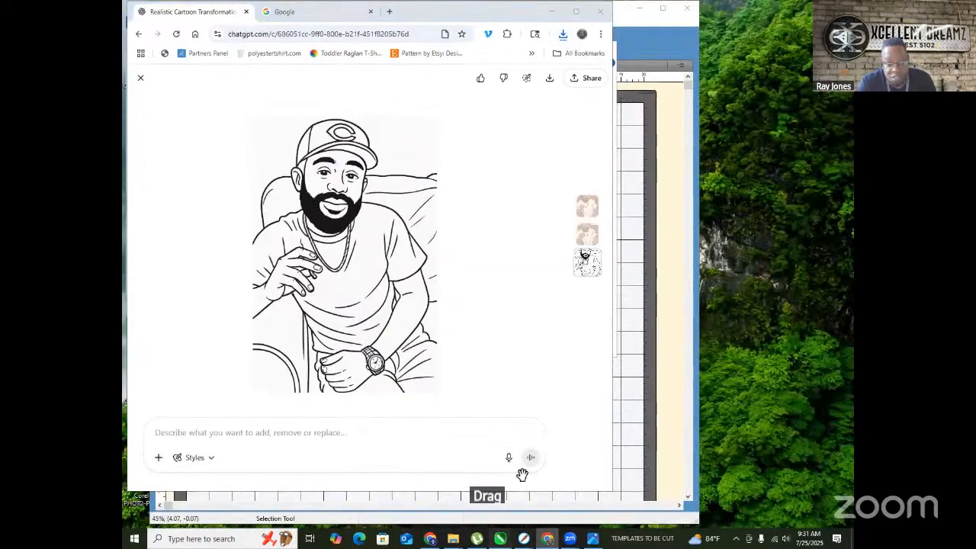
- Delete both logo objects from the Untitled-2 page
click(669, 480)
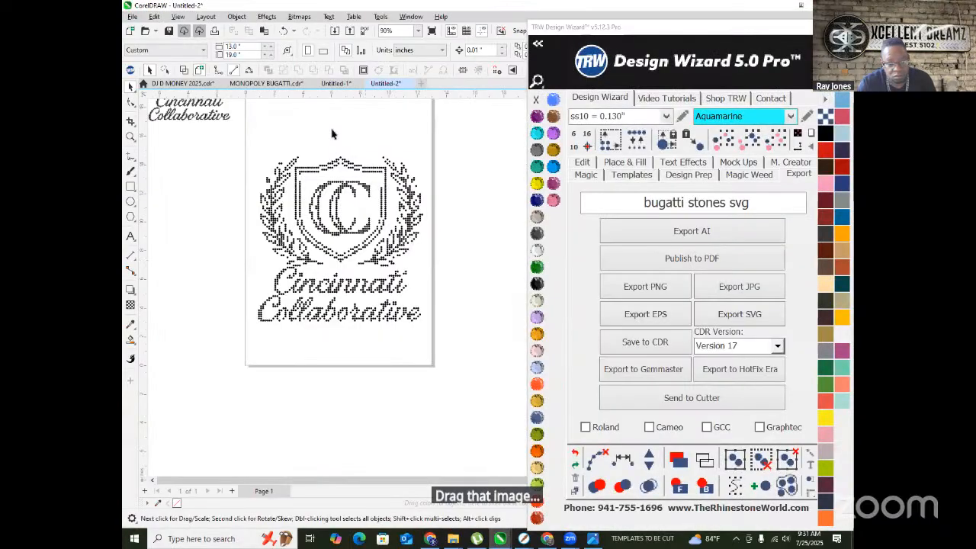
scroll(222, 158, down, 4)
drag(222, 183, 417, 305)
key(Delete)
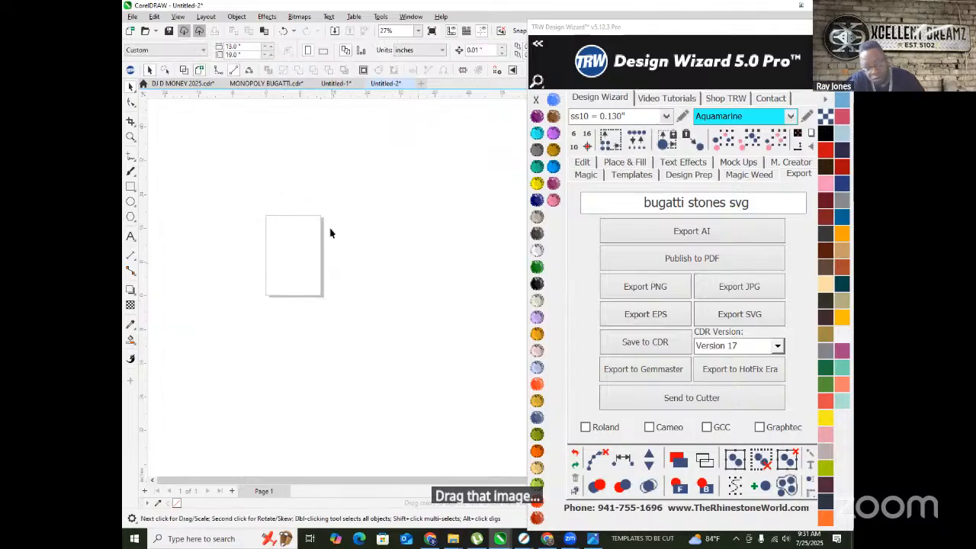
scroll(295, 220, up, 3)
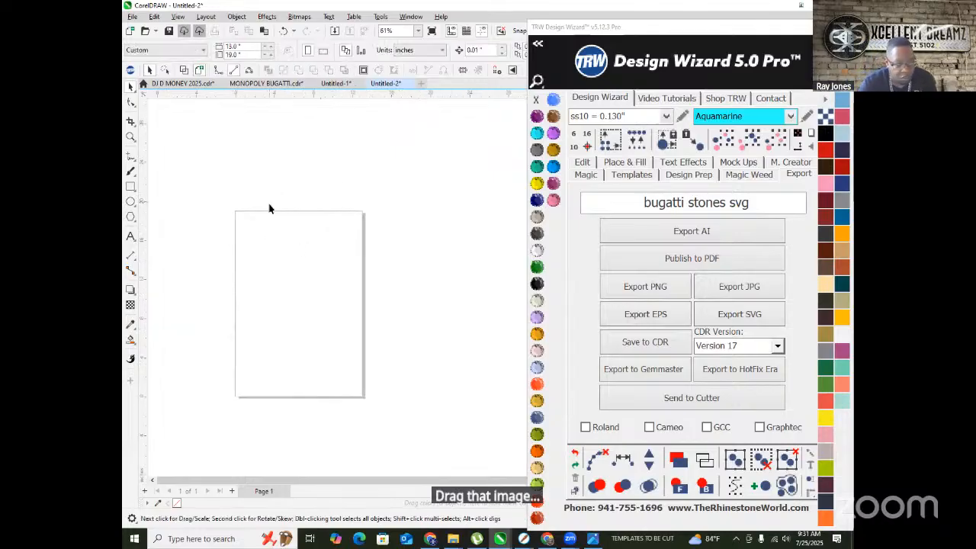
- Split the ChatGPT tab into its own window and drag the line-art portrait onto the page
click(545, 536)
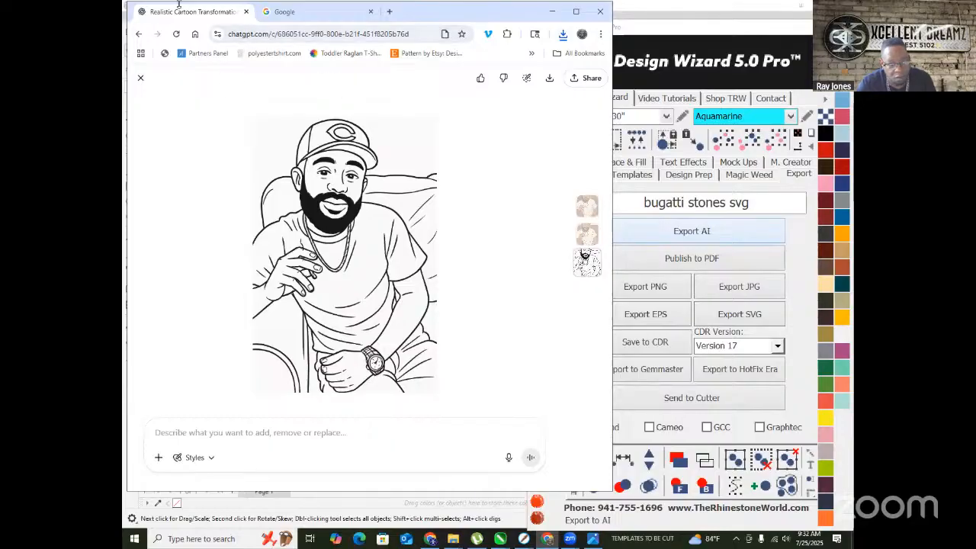
mouse_move(169, 15)
mouse_down()
mouse_move(191, 40)
mouse_move(183, 18)
mouse_move(179, 42)
mouse_move(241, 184)
mouse_up()
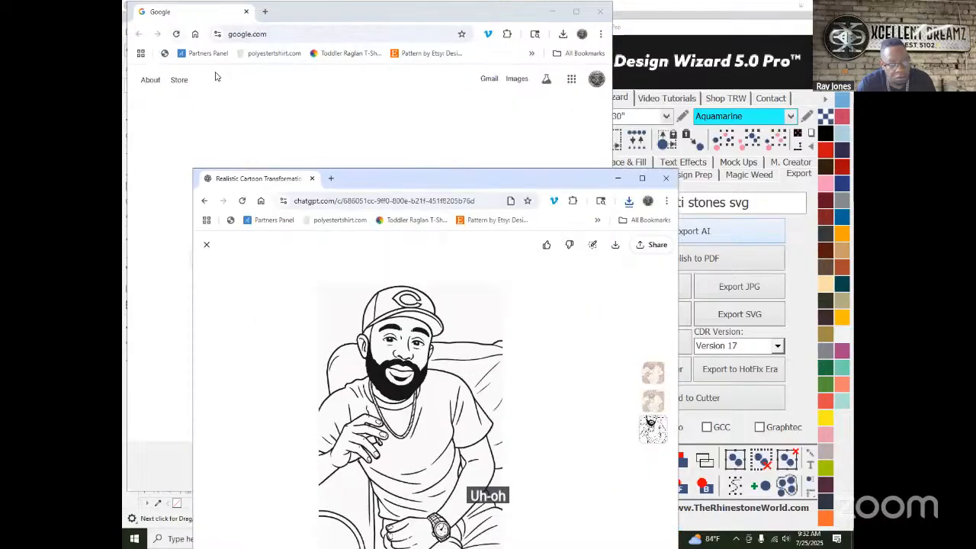
click(216, 113)
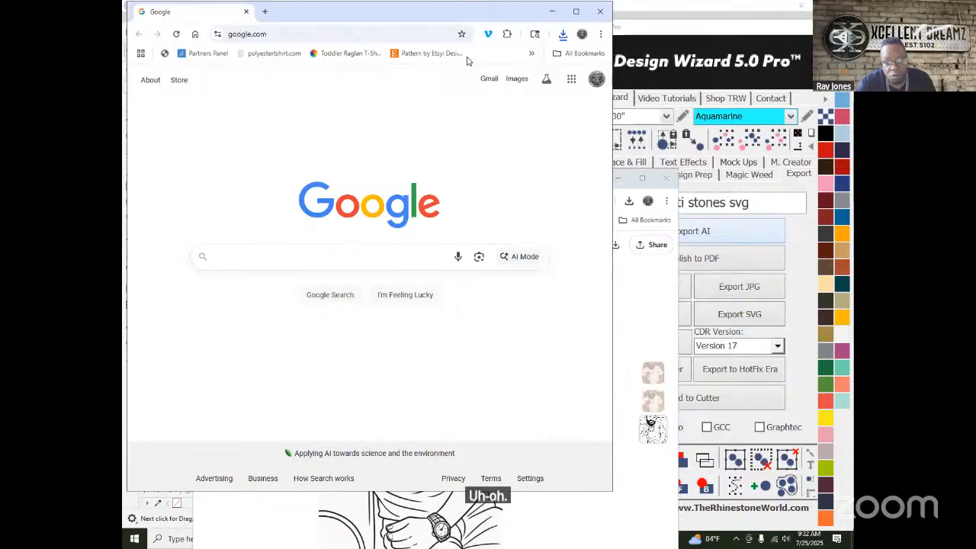
click(552, 11)
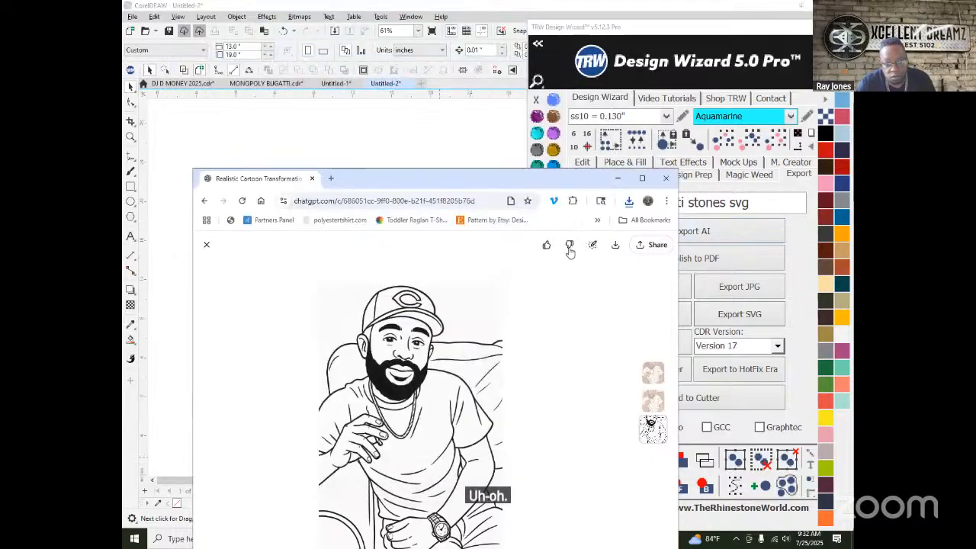
click(629, 203)
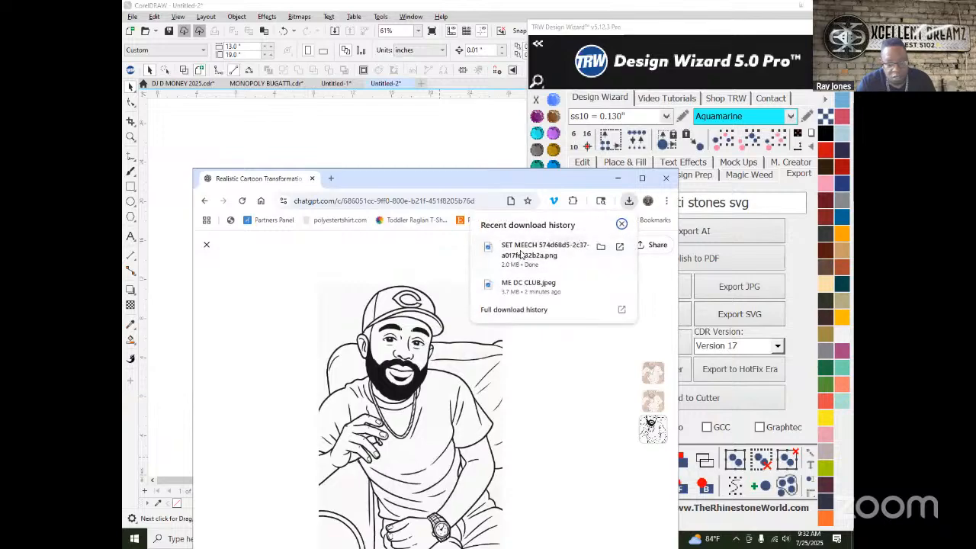
drag(177, 146, 178, 148)
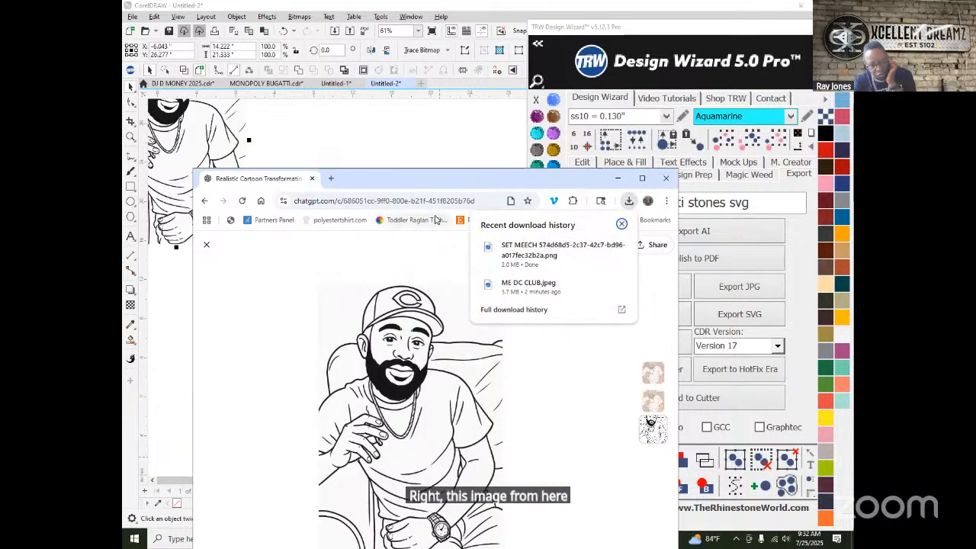
click(359, 185)
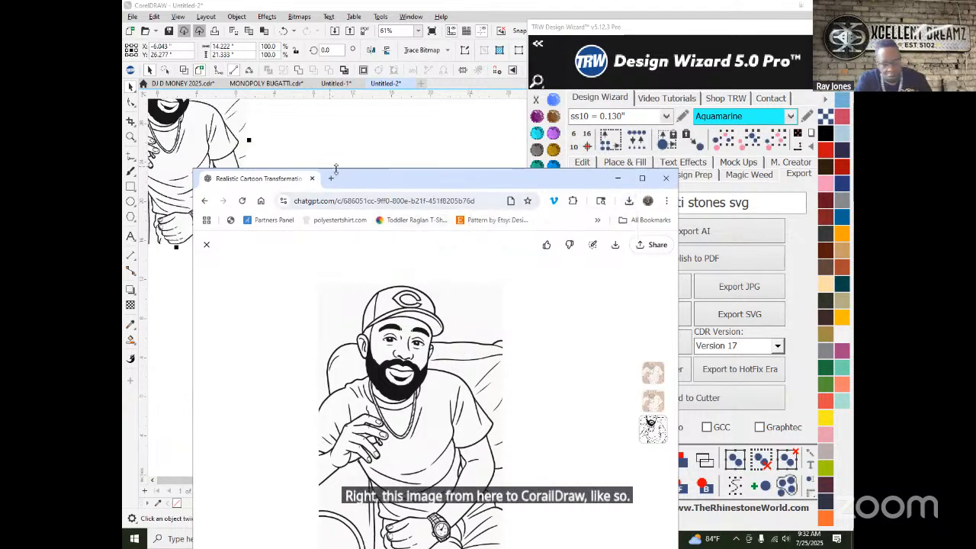
drag(380, 178, 348, 276)
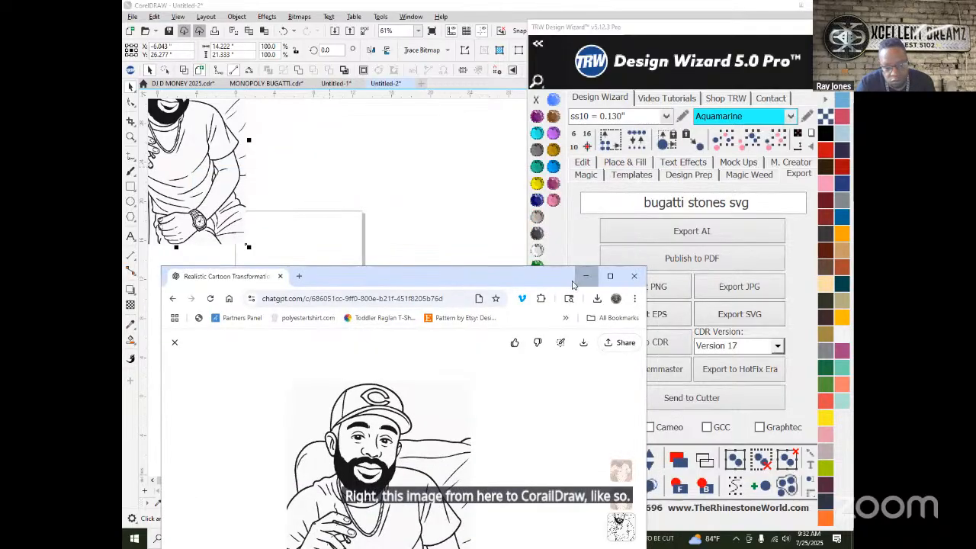
click(582, 276)
scroll(262, 225, down, 2)
drag(325, 287, 334, 327)
- Trace the portrait bitmap with Outline Trace > High Quality Image and accept the PowerTRACE result
right_click(338, 326)
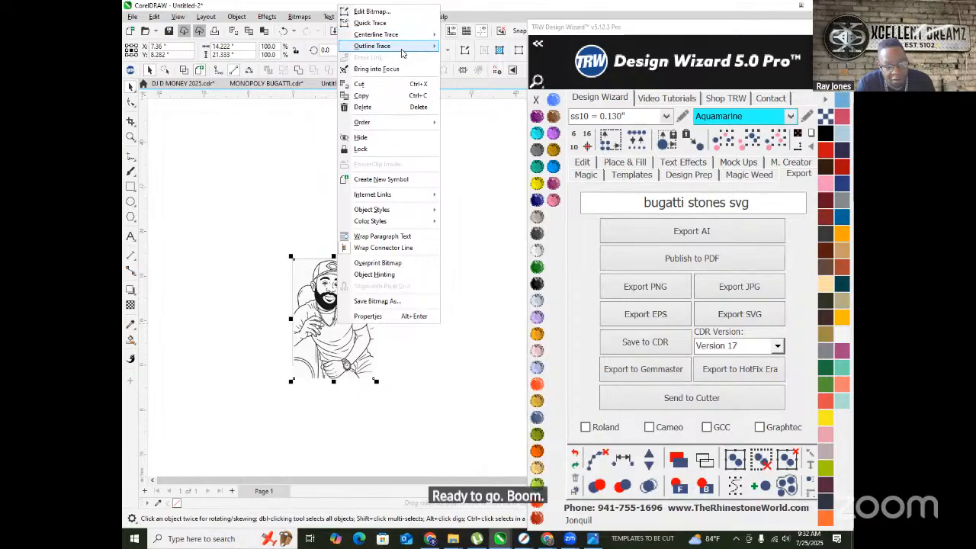
mouse_move(404, 45)
click(470, 87)
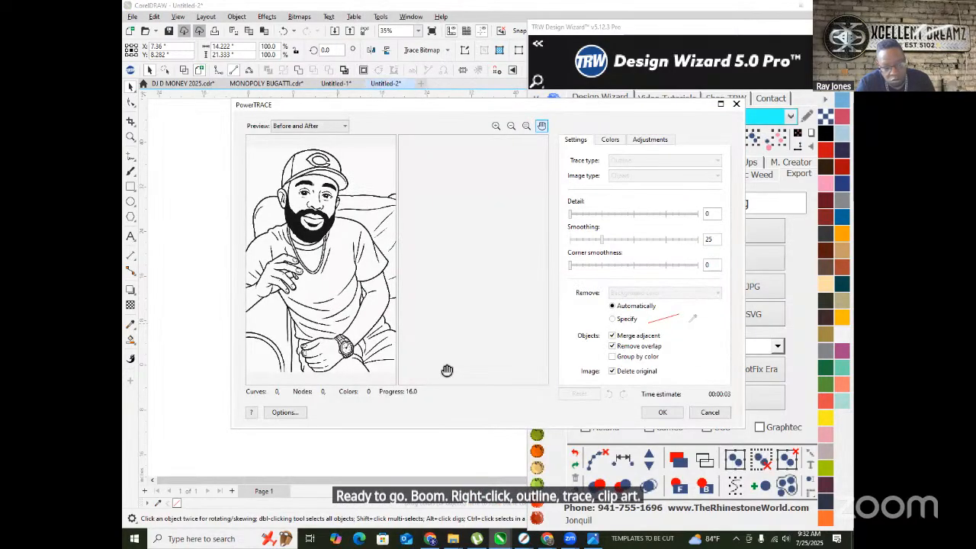
click(668, 414)
scroll(339, 291, up, 5)
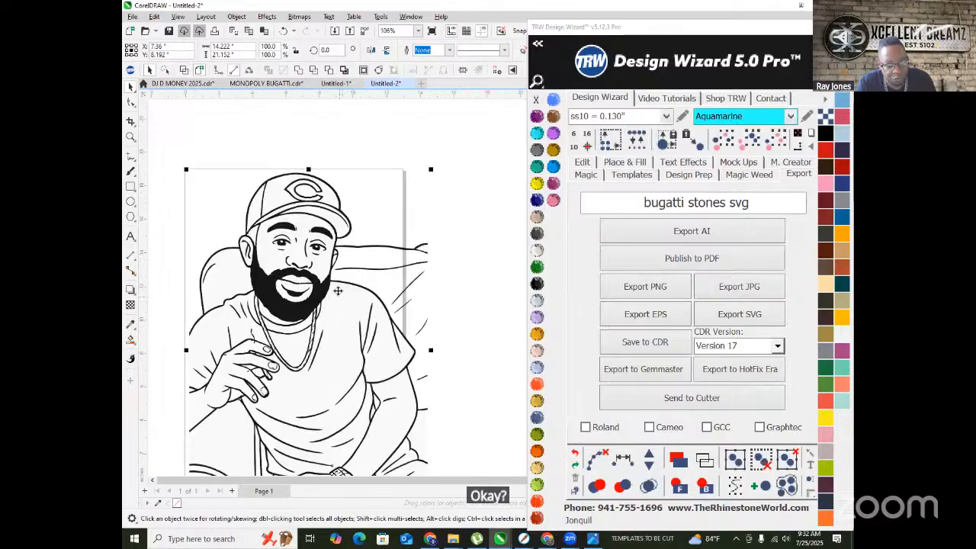
scroll(340, 292, up, 2)
right_click(341, 212)
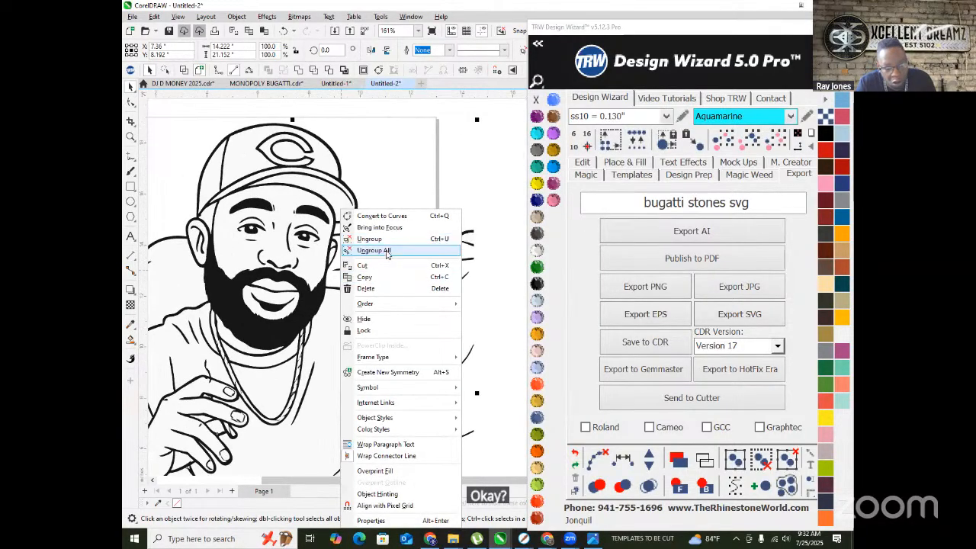
- Ungroup all the traced pieces and delete the swoosh beside the head
click(372, 250)
scroll(386, 248, down, 3)
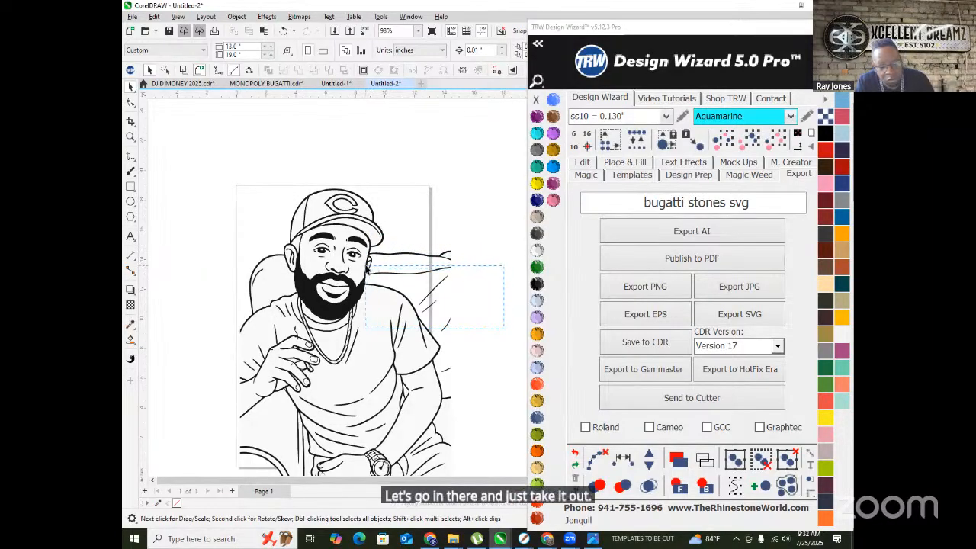
click(368, 271)
key(Delete)
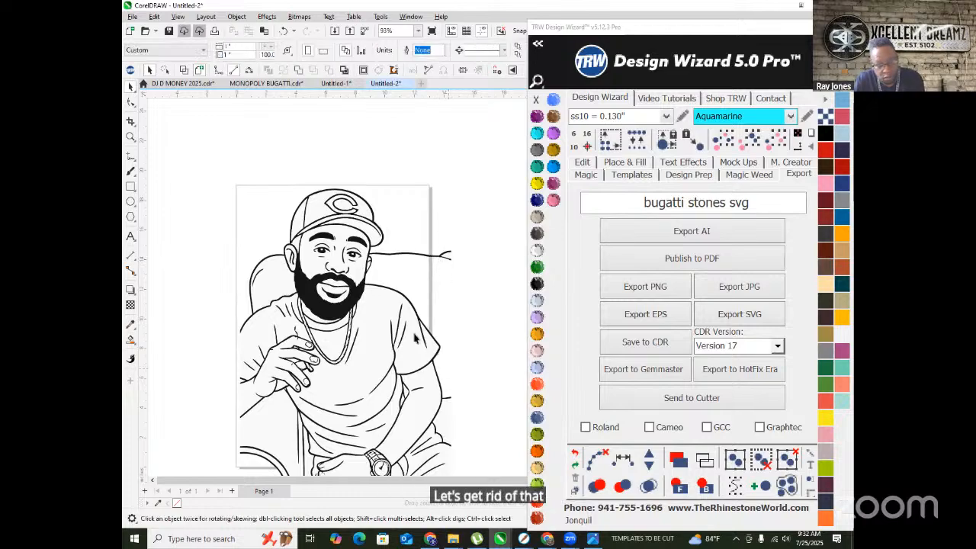
- Delete the couch arc and the left chair-back piece, then select the stray line near the head
scroll(427, 358, down, 2)
scroll(323, 408, up, 2)
drag(353, 476, 355, 442)
key(Delete)
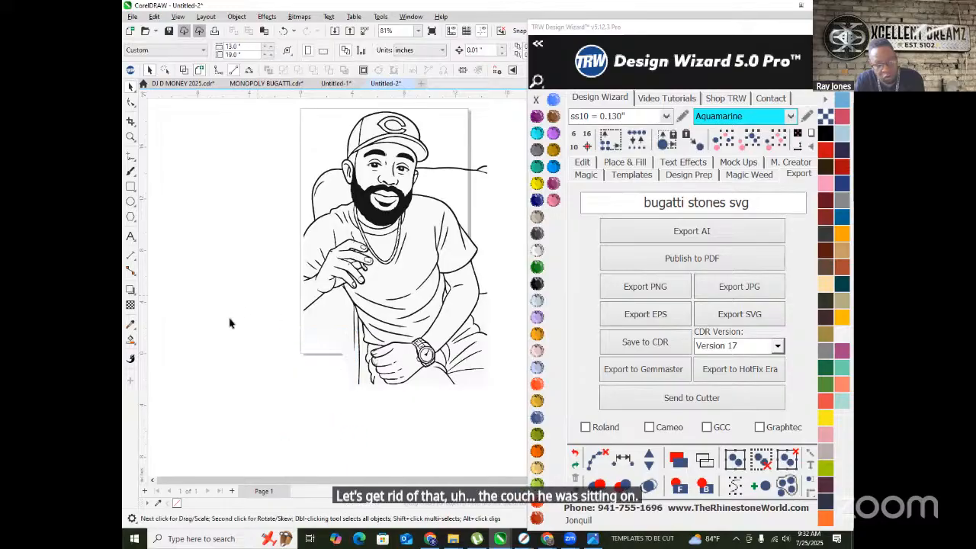
scroll(303, 229, up, 2)
click(303, 229)
key(Delete)
scroll(324, 255, up, 3)
scroll(196, 251, down, 3)
scroll(286, 199, up, 2)
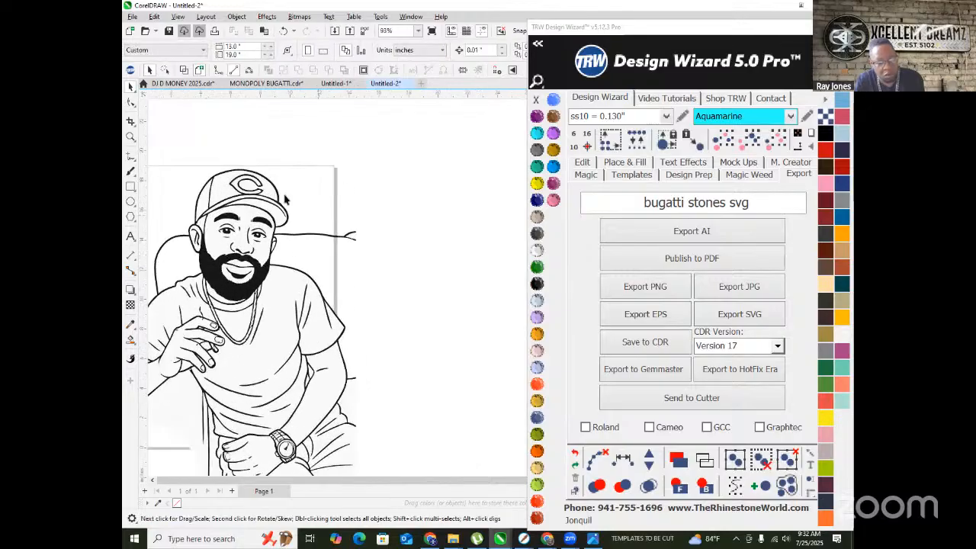
click(298, 235)
scroll(304, 234, up, 2)
- With the Shape tool, delete the stray line's tail and junction nodes
double_click(310, 233)
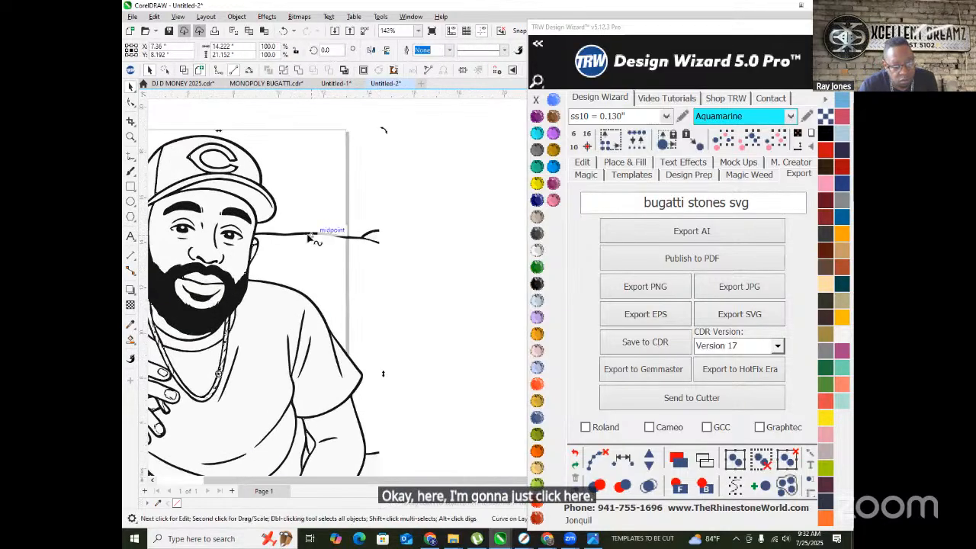
drag(274, 219, 431, 273)
key(Delete)
scroll(297, 223, up, 2)
scroll(297, 222, up, 8)
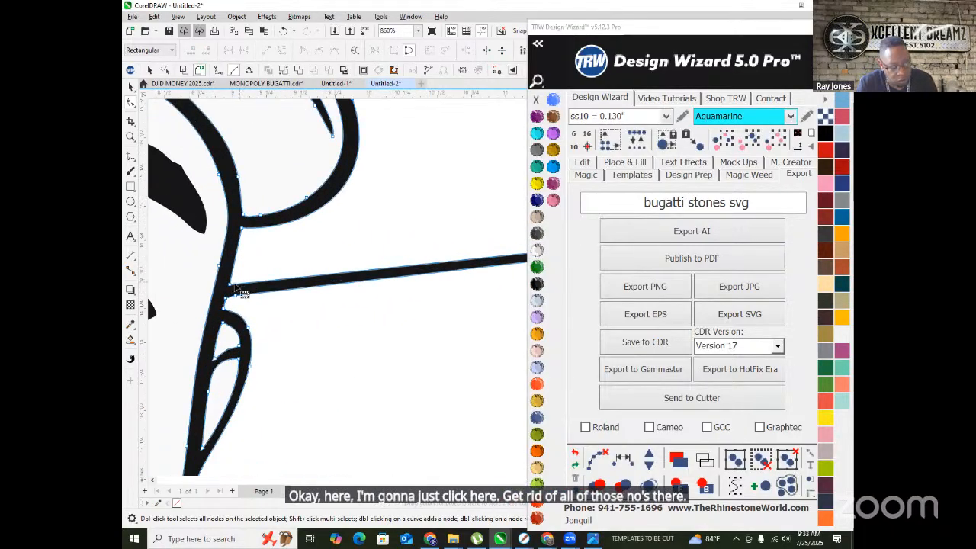
drag(263, 324, 266, 319)
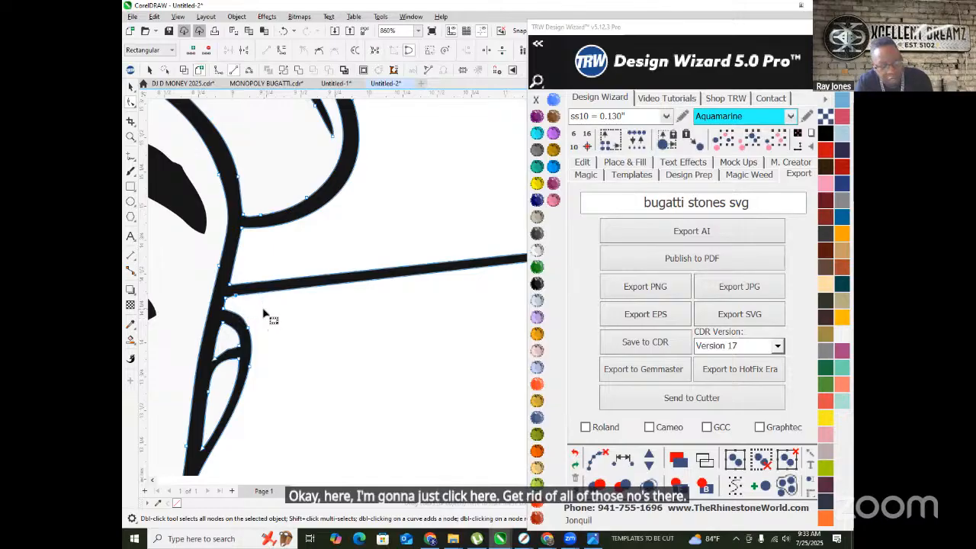
key(Delete)
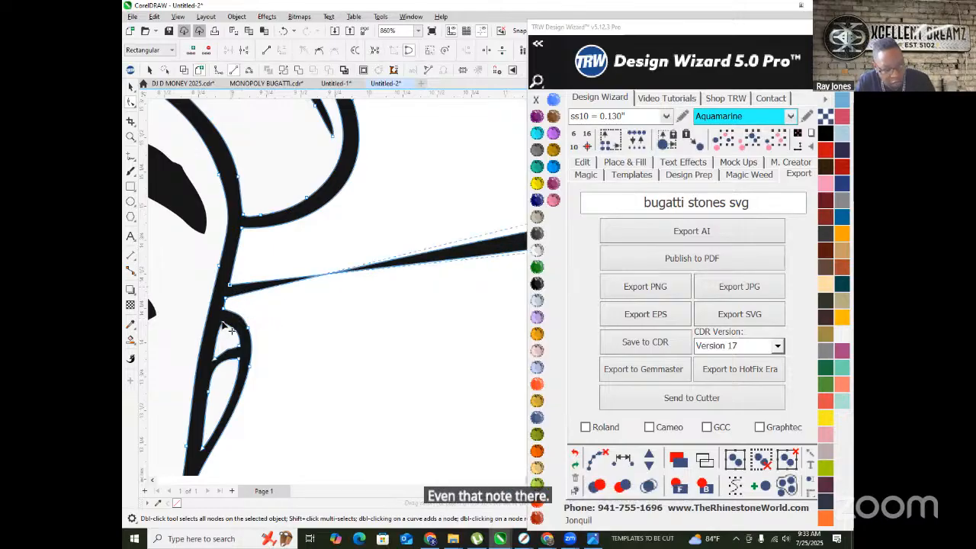
scroll(244, 301, down, 6)
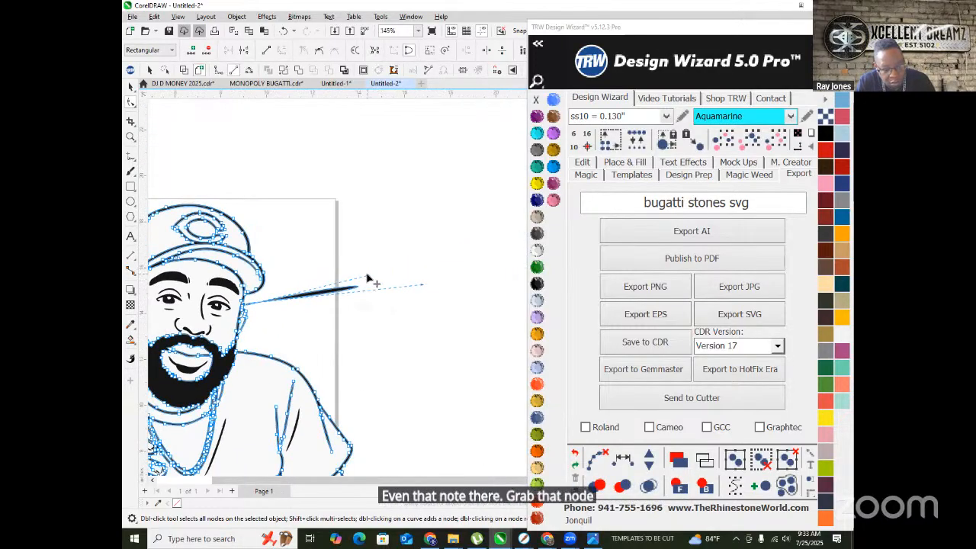
- Drag the remaining nodes back so the leftover spike sits flush against the face outline
drag(367, 279, 263, 314)
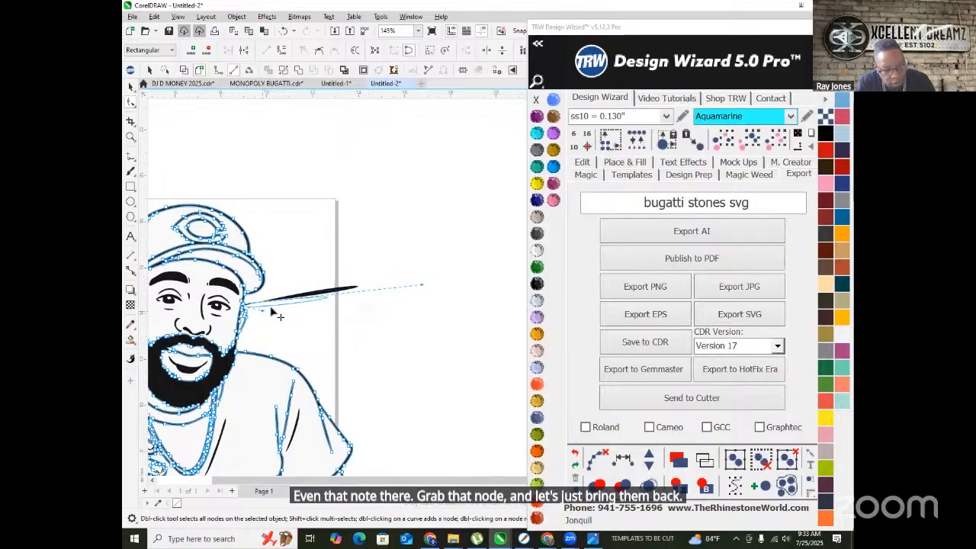
scroll(350, 309, up, 2)
drag(462, 279, 180, 306)
scroll(177, 307, up, 2)
scroll(178, 307, up, 4)
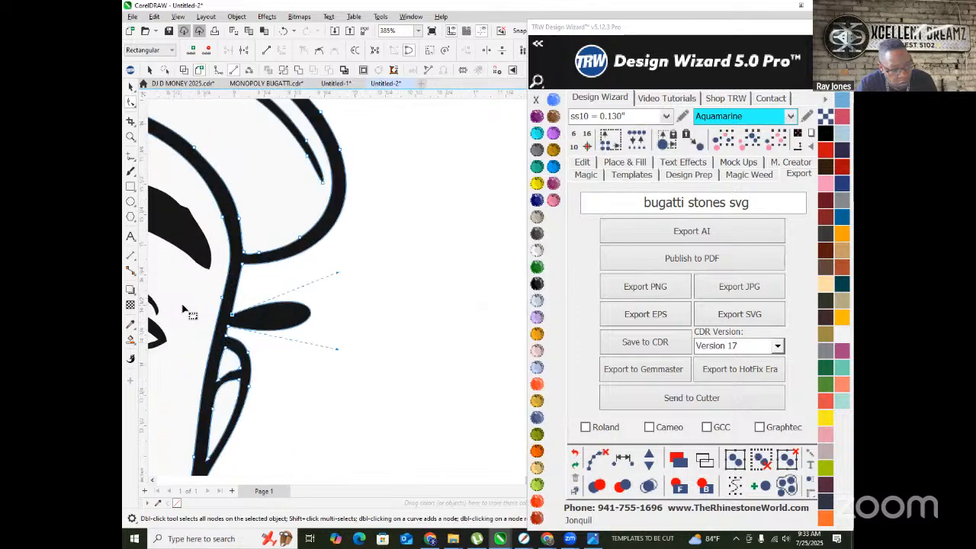
drag(366, 376, 251, 336)
drag(419, 261, 320, 316)
scroll(370, 298, down, 5)
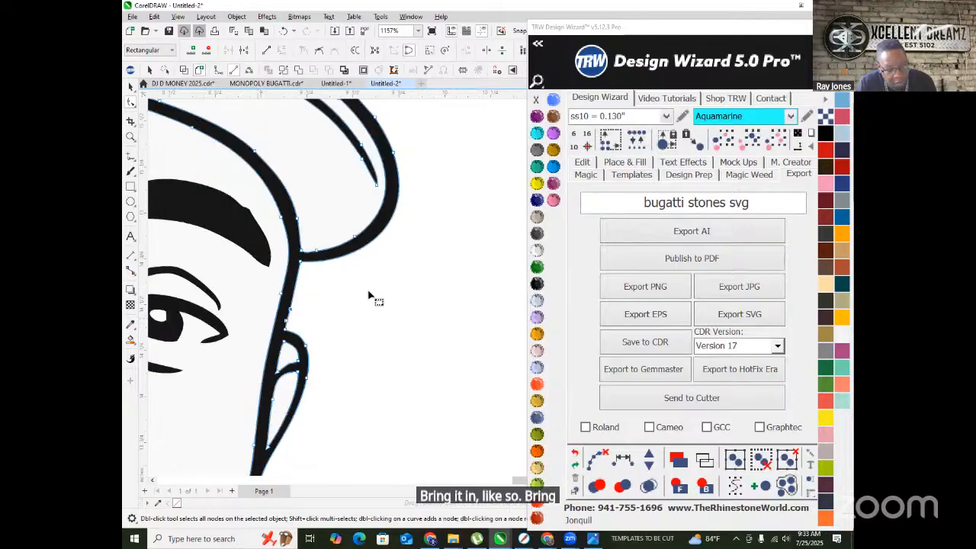
scroll(287, 289, up, 3)
scroll(251, 279, down, 3)
scroll(211, 322, up, 1)
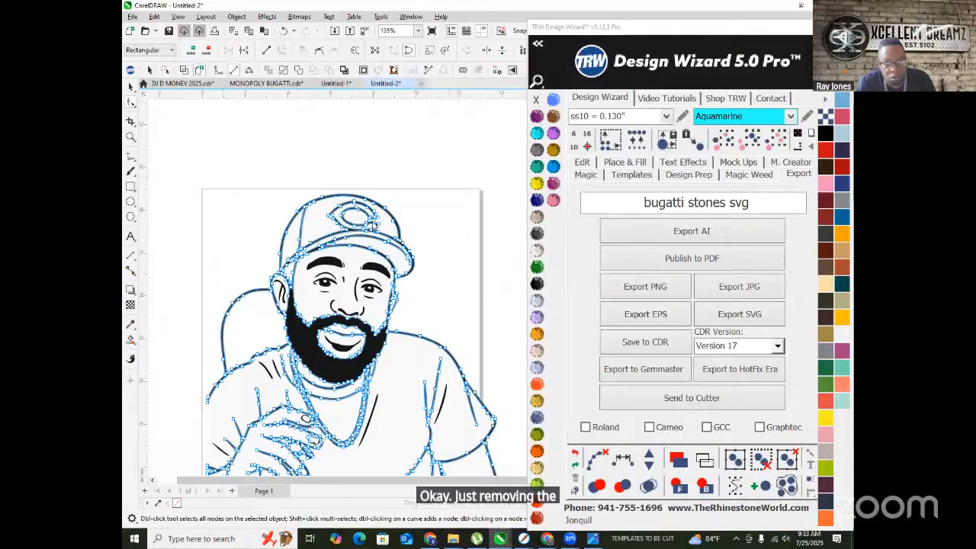
drag(599, 39, 595, 120)
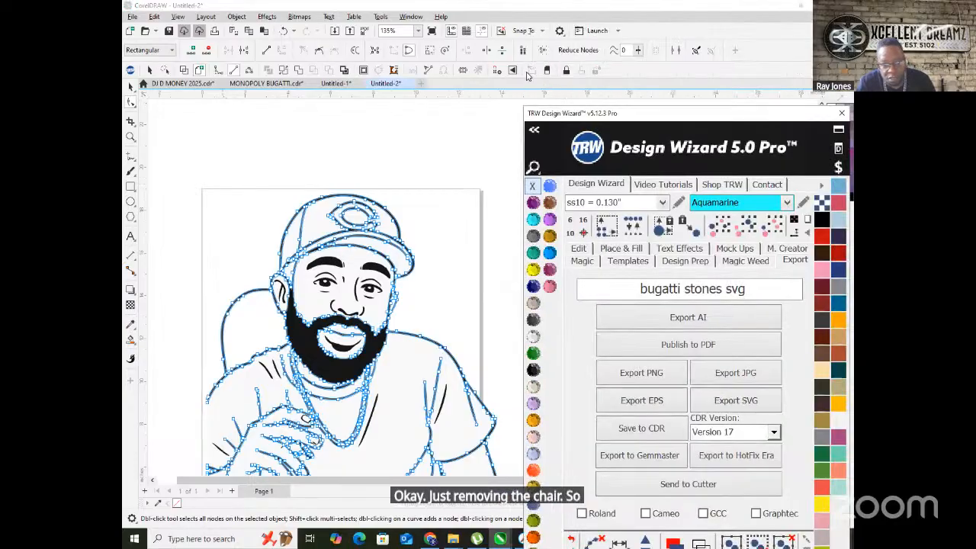
- Erase the chair-back curve left of the head with two Eraser strokes
click(545, 70)
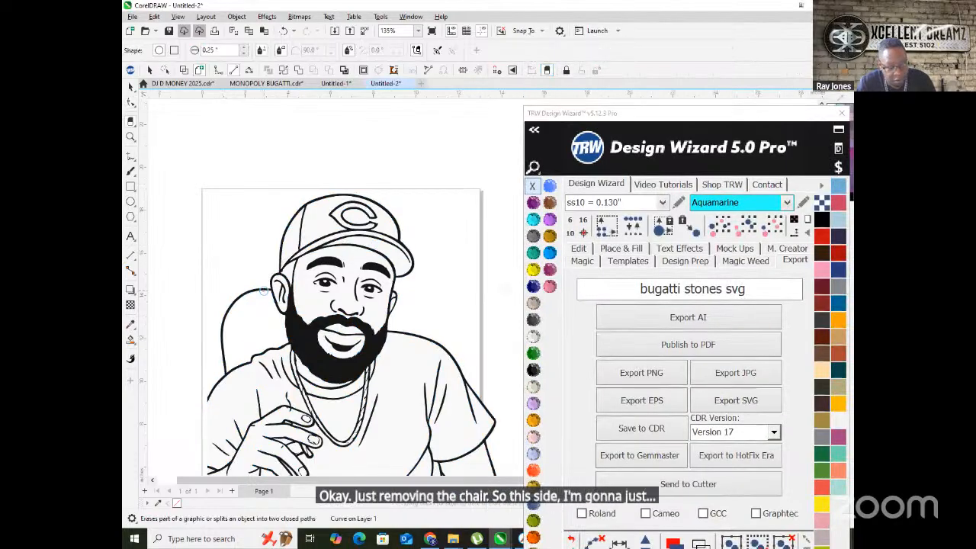
drag(263, 291, 234, 297)
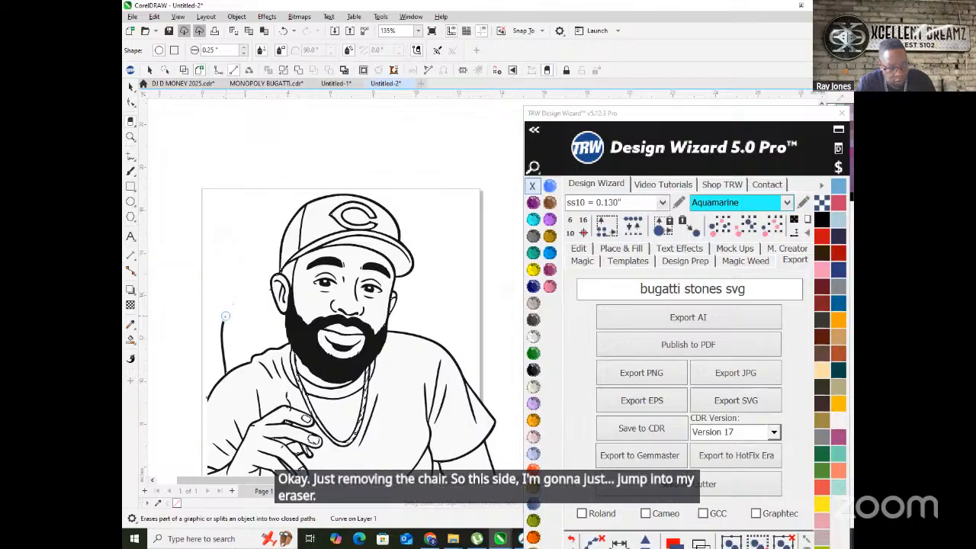
drag(221, 337, 222, 351)
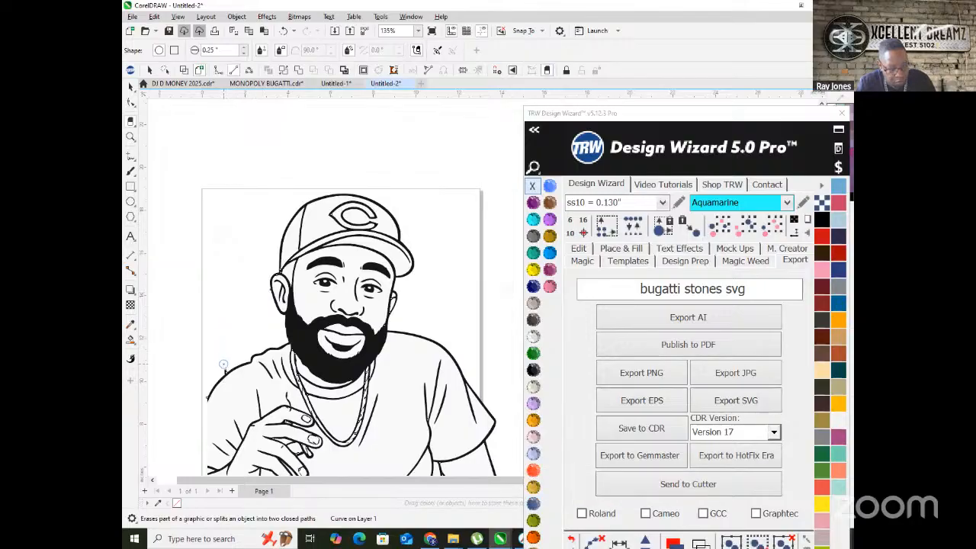
scroll(288, 325, down, 5)
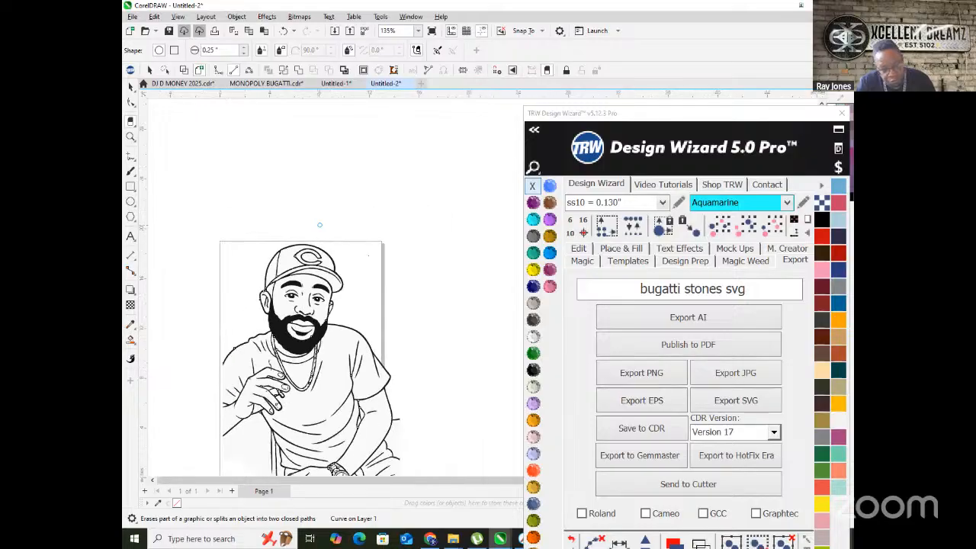
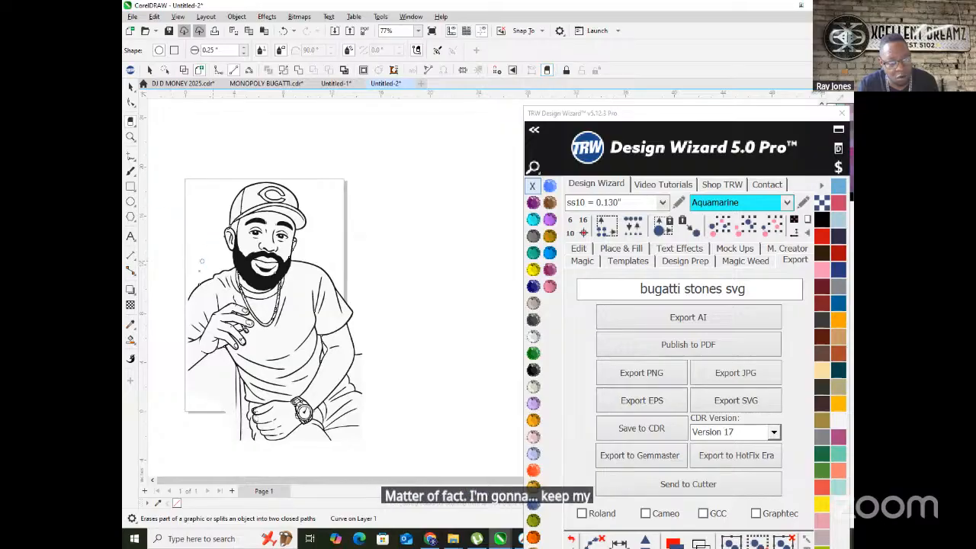
- Increase the Eraser thickness with six clicks on its spin arrow
click(243, 48)
click(243, 48)
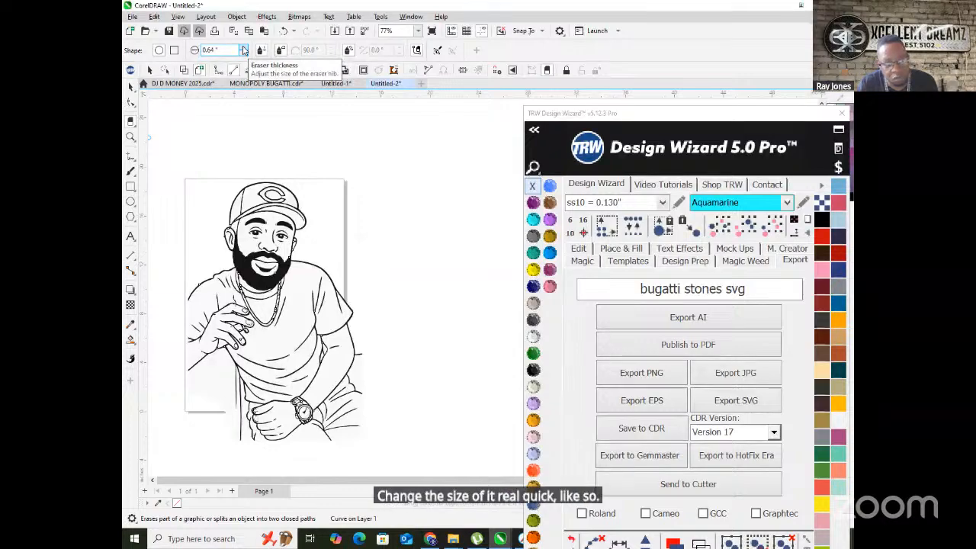
click(243, 48)
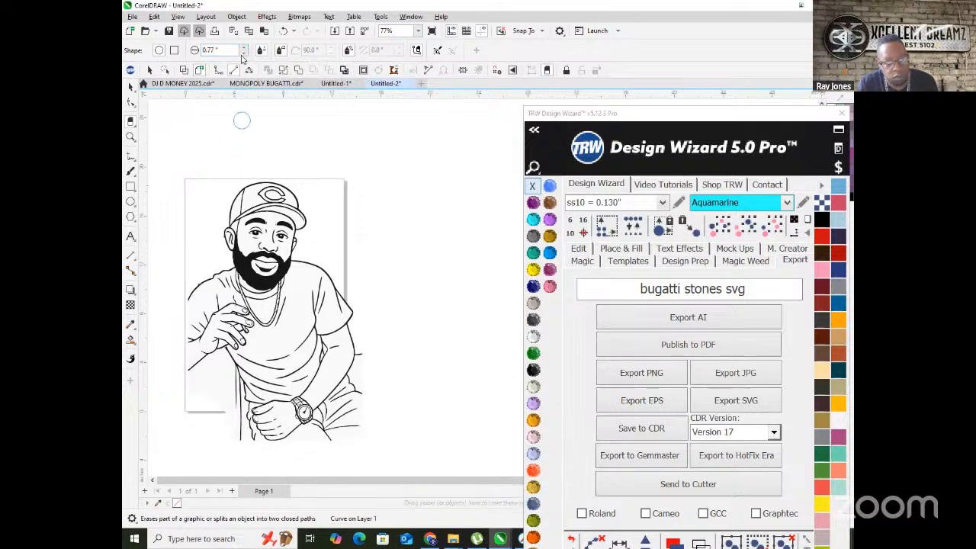
click(243, 48)
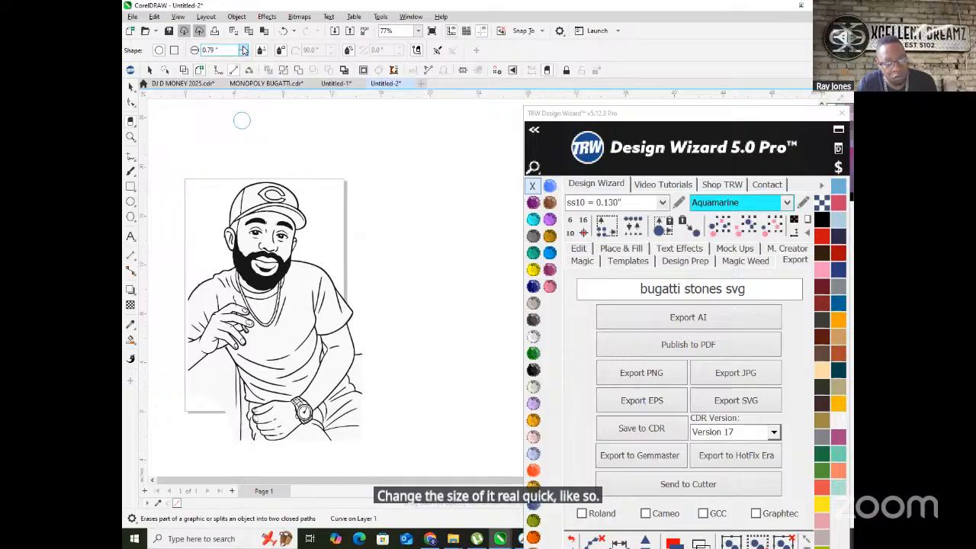
click(243, 49)
click(243, 48)
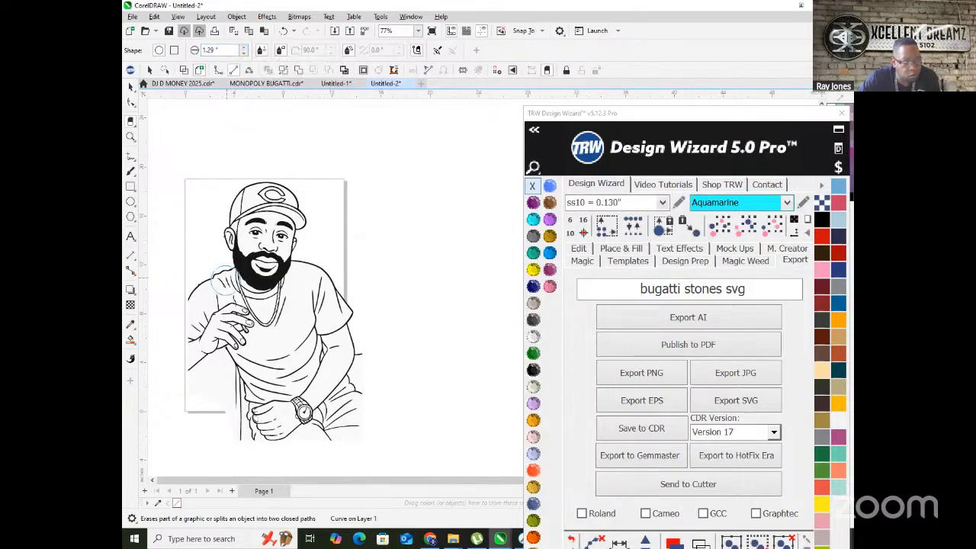
- Erase the sleeve, hand, watch and chest outlines, then marquee-select the leftover lower-body strokes
drag(186, 283, 195, 362)
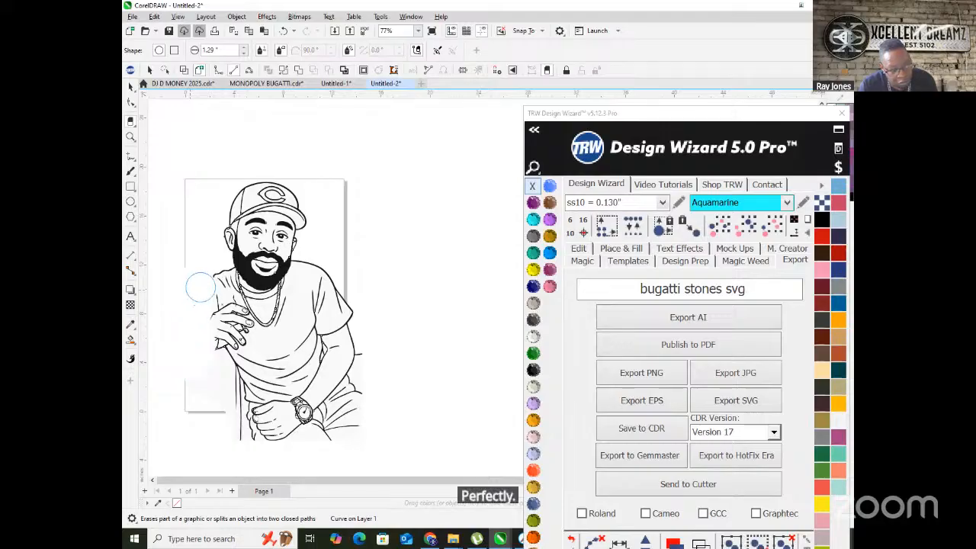
mouse_move(229, 314)
mouse_down()
mouse_move(202, 321)
mouse_move(229, 350)
mouse_move(243, 409)
mouse_move(213, 371)
mouse_move(218, 422)
mouse_move(240, 443)
mouse_move(242, 341)
mouse_move(274, 397)
mouse_up()
mouse_move(281, 357)
mouse_down()
mouse_move(285, 433)
mouse_move(301, 341)
mouse_move(297, 423)
mouse_move(312, 380)
mouse_move(308, 269)
mouse_move(327, 279)
mouse_move(350, 336)
mouse_move(325, 332)
mouse_move(348, 311)
mouse_move(325, 435)
mouse_move(367, 372)
mouse_up()
mouse_move(342, 333)
mouse_down()
mouse_move(318, 302)
mouse_move(298, 304)
mouse_up()
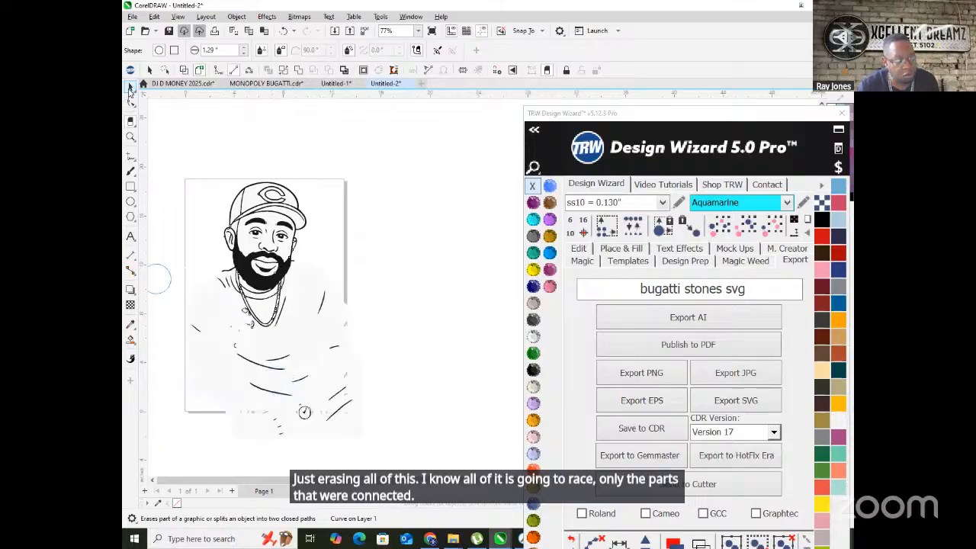
key(space)
mouse_move(405, 450)
mouse_down()
mouse_move(138, 328)
mouse_move(233, 338)
mouse_move(213, 327)
mouse_up()
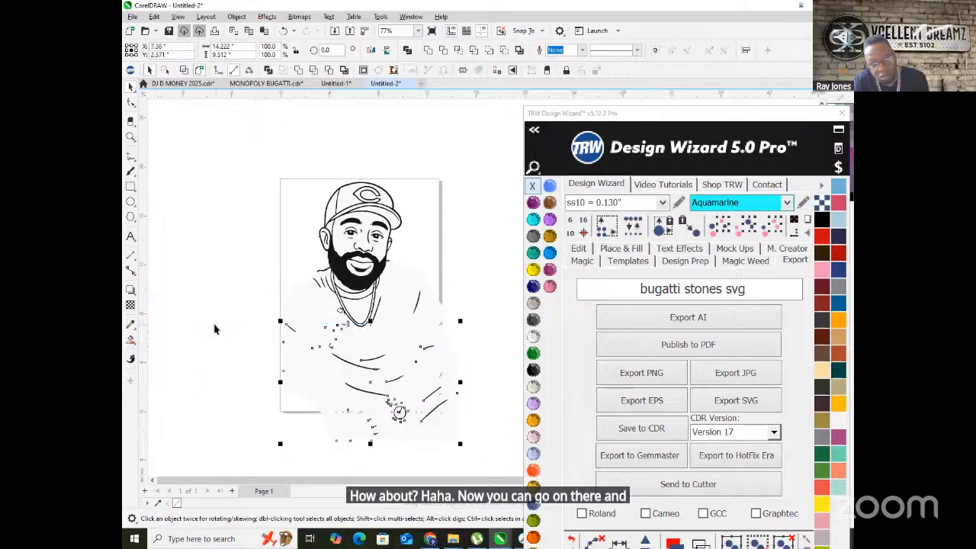
- Delete the lower-body strokes, then color leftover shirt fragments blue and the hand piece gold
key(Delete)
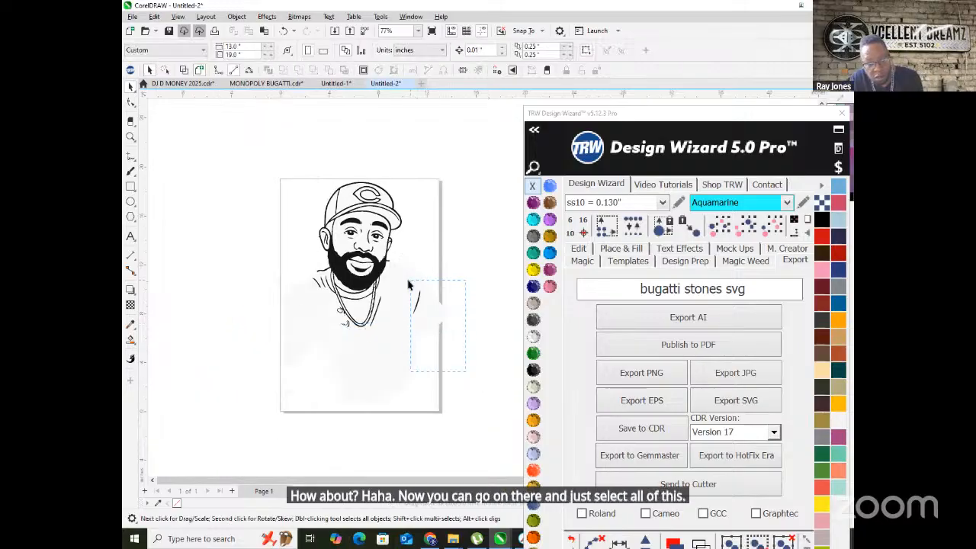
scroll(409, 284, up, 4)
scroll(404, 282, down, 2)
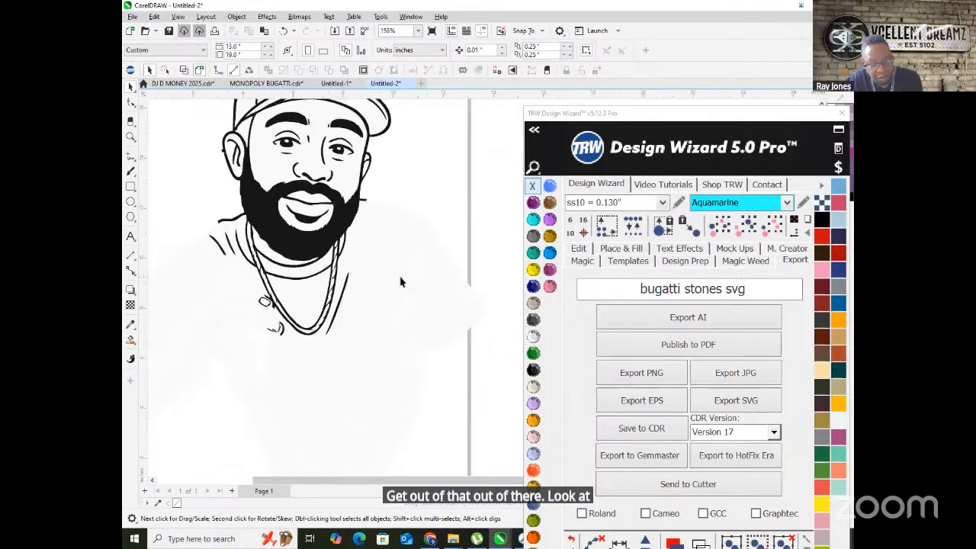
click(453, 290)
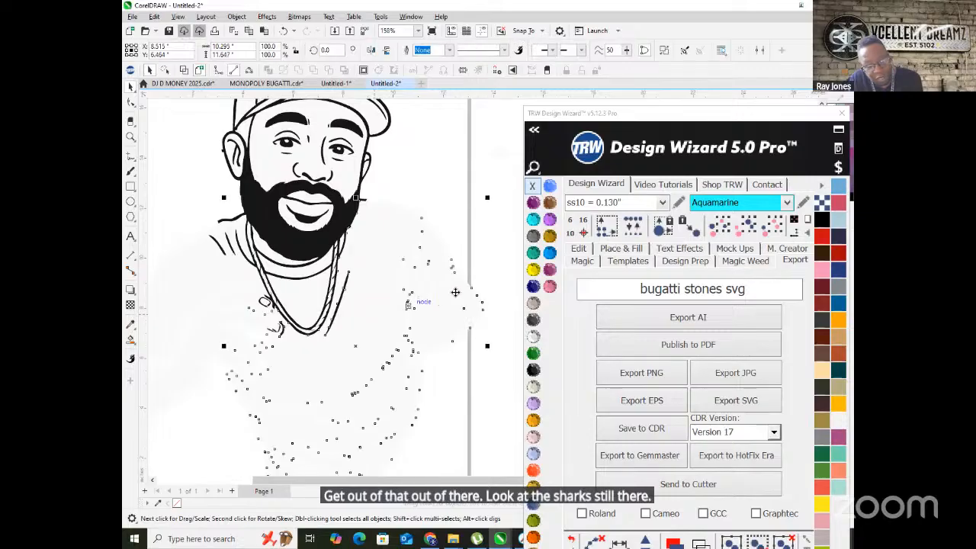
click(548, 254)
scroll(337, 304, down, 2)
click(334, 312)
click(550, 236)
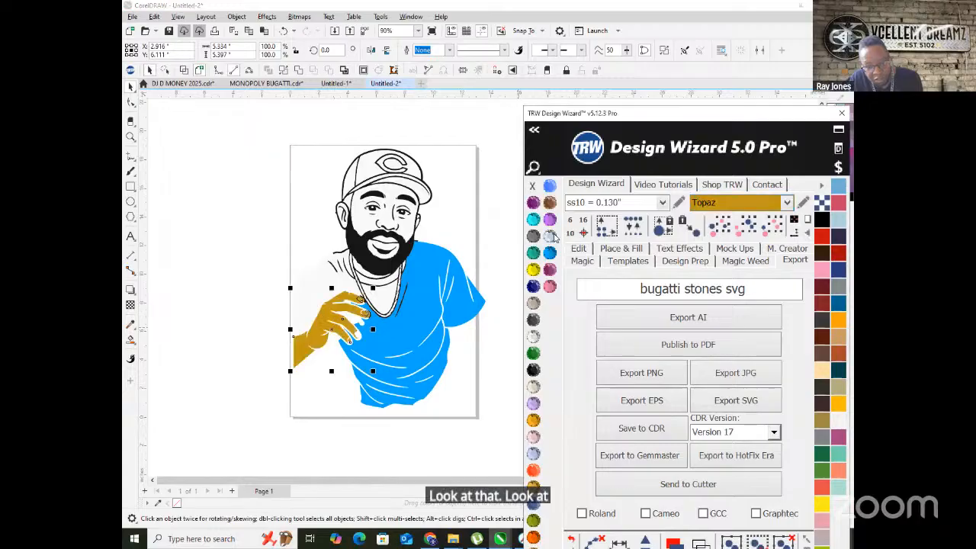
- Fill the white shoulder piece above the hand with blue to reveal it
scroll(315, 290, up, 2)
click(315, 281)
scroll(311, 277, down, 2)
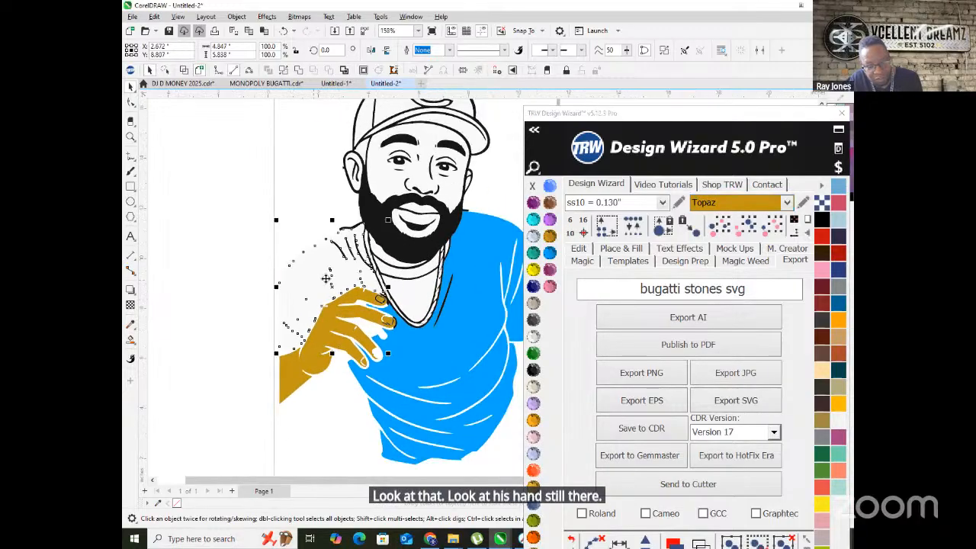
click(550, 253)
scroll(425, 297, down, 2)
click(270, 294)
scroll(363, 292, up, 2)
scroll(364, 292, up, 2)
scroll(356, 292, down, 2)
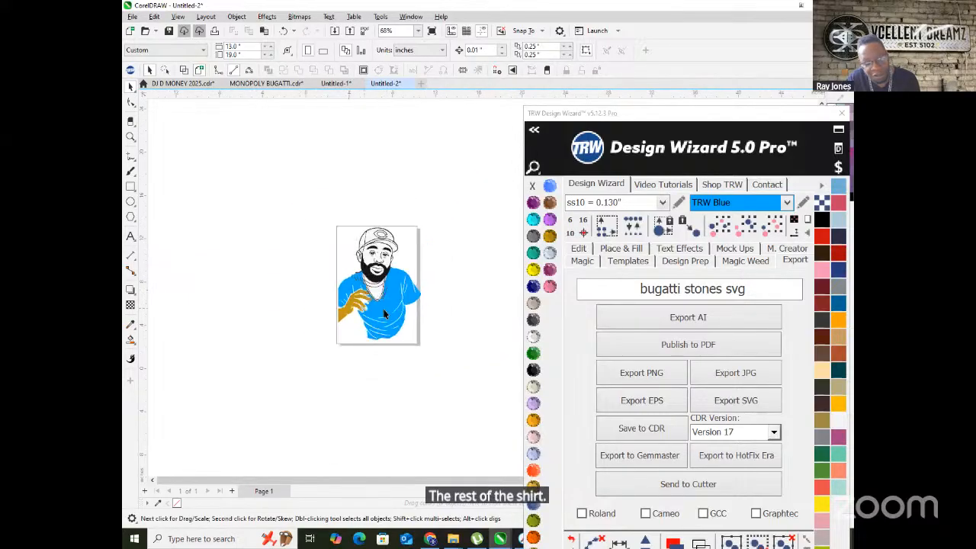
- Delete the blue shirt shapes, the stray line right of the necklace, and the gold hand
click(394, 292)
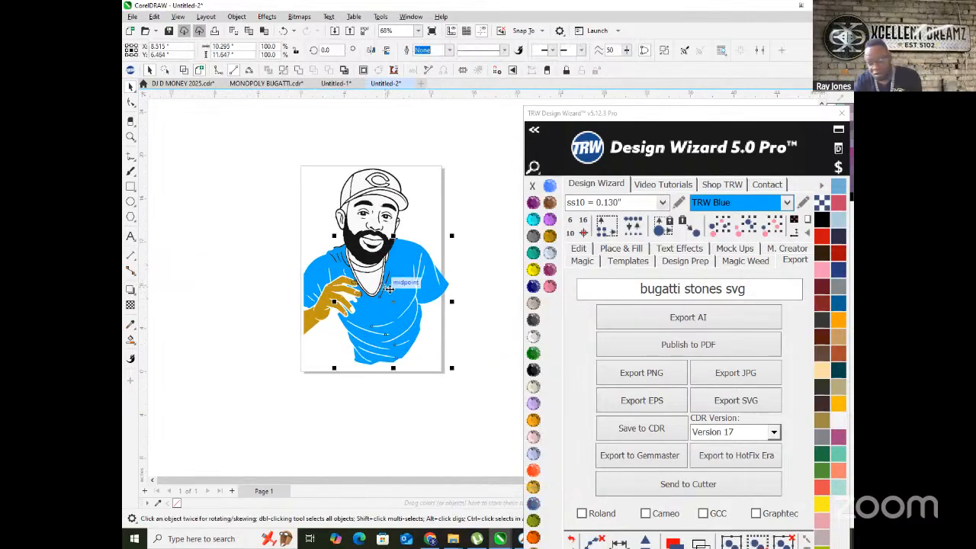
key(Delete)
scroll(383, 299, up, 2)
drag(347, 243, 377, 215)
click(371, 228)
key(Delete)
click(229, 214)
key(Delete)
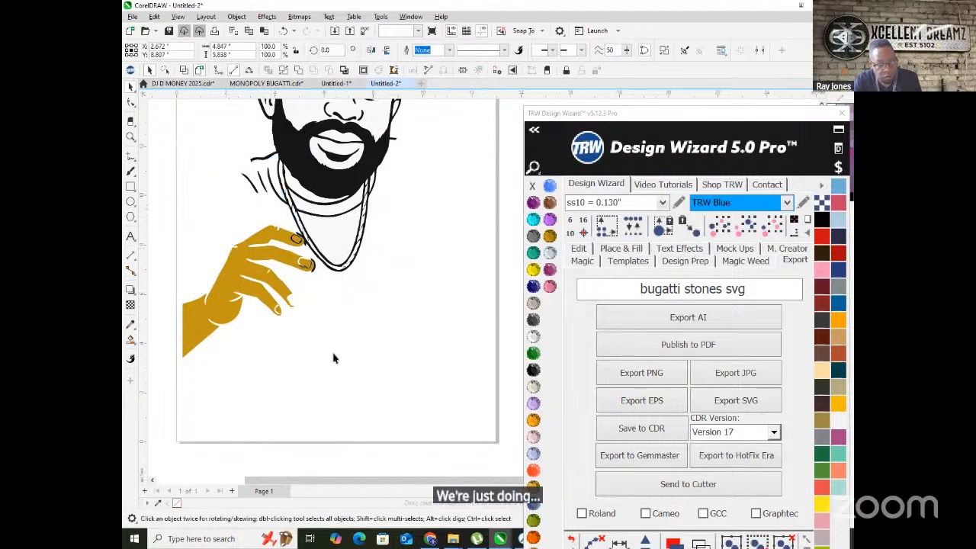
scroll(247, 307, down, 2)
key(Delete)
- Marquee-delete two groups of stray shapes near the necklace and select the curve below the chain
scroll(312, 278, up, 5)
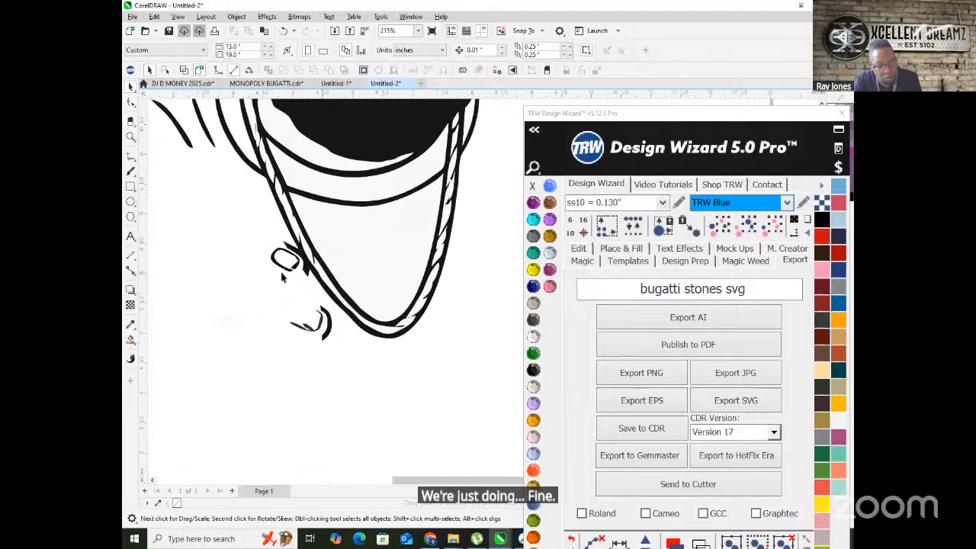
drag(249, 239, 306, 335)
key(Delete)
drag(275, 295, 357, 368)
key(Delete)
scroll(353, 395, down, 3)
scroll(340, 369, up, 2)
click(338, 344)
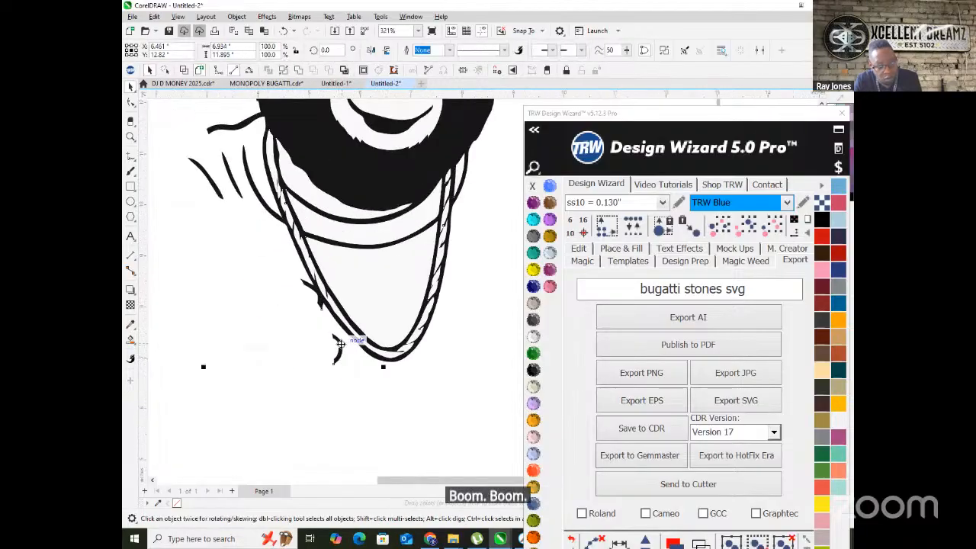
- Delete the small curve below the chain and the spike's nodes beside the stroke
double_click(341, 345)
scroll(334, 356, up, 2)
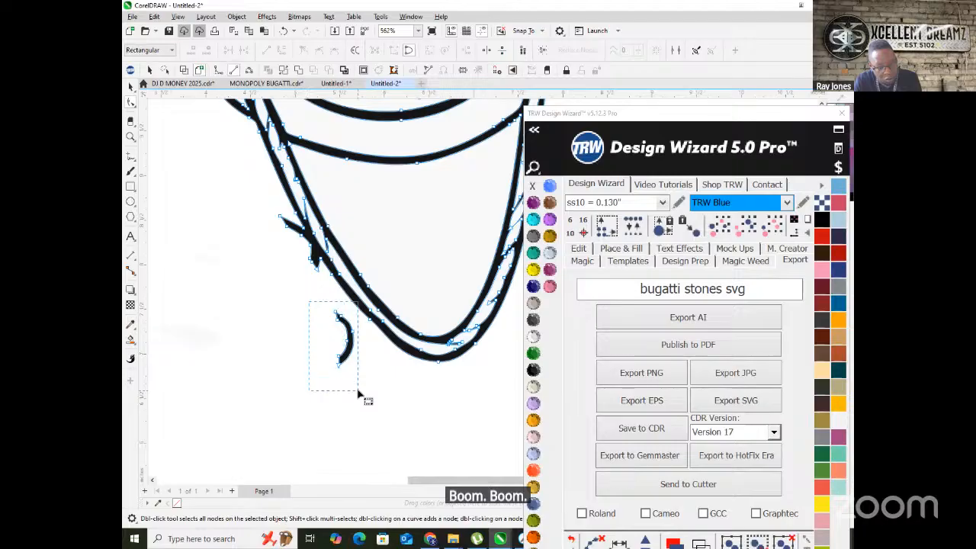
key(Delete)
scroll(355, 391, up, 2)
mouse_move(285, 226)
mouse_down()
mouse_move(320, 290)
mouse_move(331, 274)
mouse_move(270, 226)
mouse_move(371, 305)
mouse_move(370, 333)
mouse_move(401, 374)
mouse_move(390, 356)
mouse_up()
scroll(331, 274, up, 2)
key(Delete)
key(Delete)
- Join the spike's end to the beard shape and remove its tip node
drag(353, 321, 417, 383)
scroll(370, 355, down, 6)
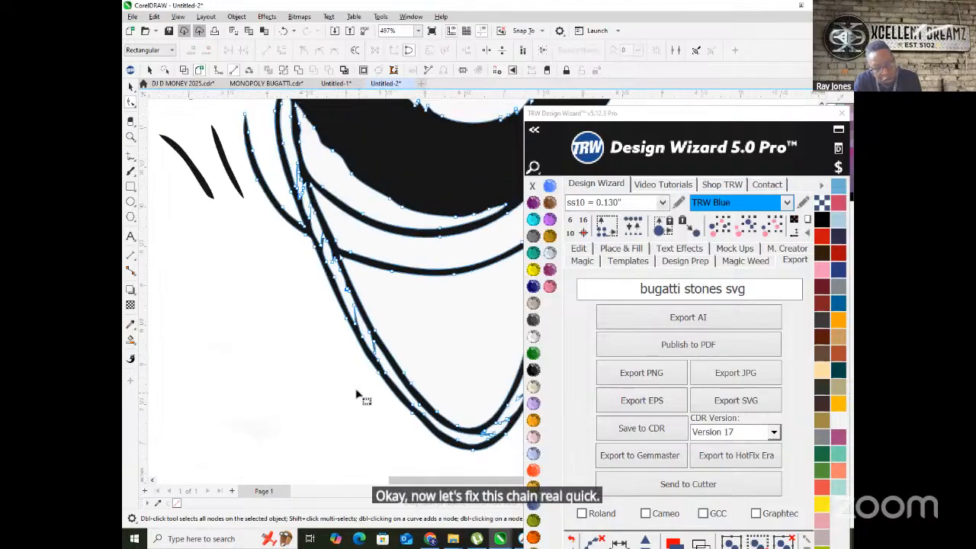
scroll(305, 304, up, 2)
scroll(329, 261, up, 1)
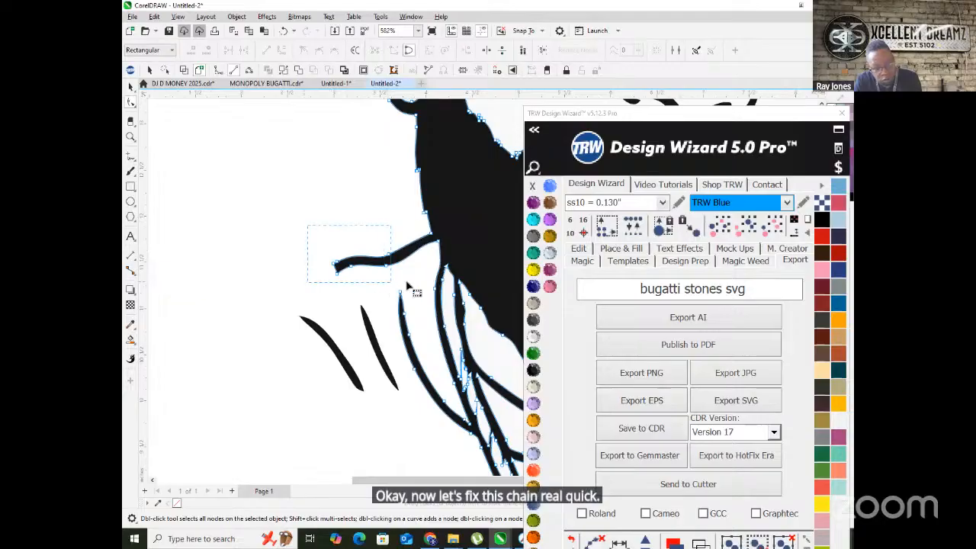
drag(403, 279, 440, 234)
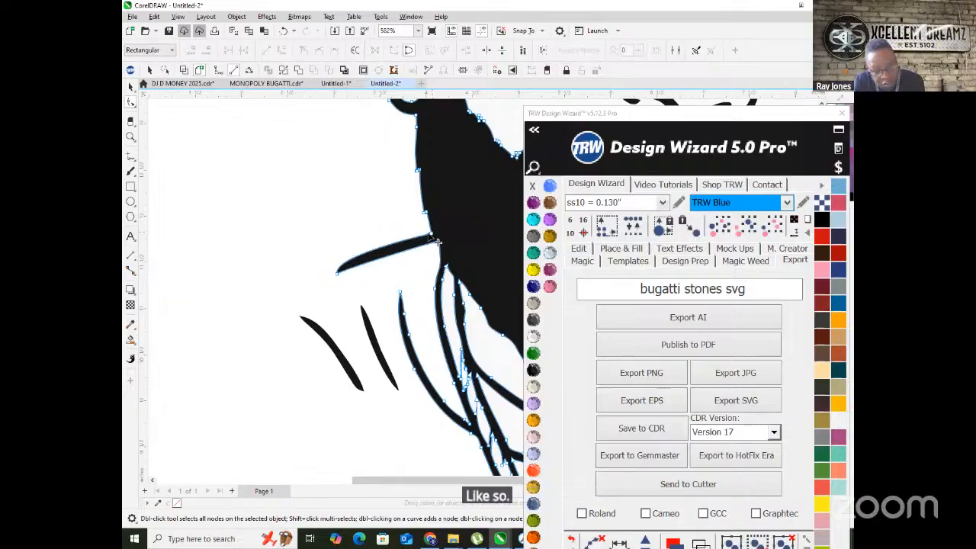
scroll(160, 325, down, 3)
scroll(236, 336, up, 3)
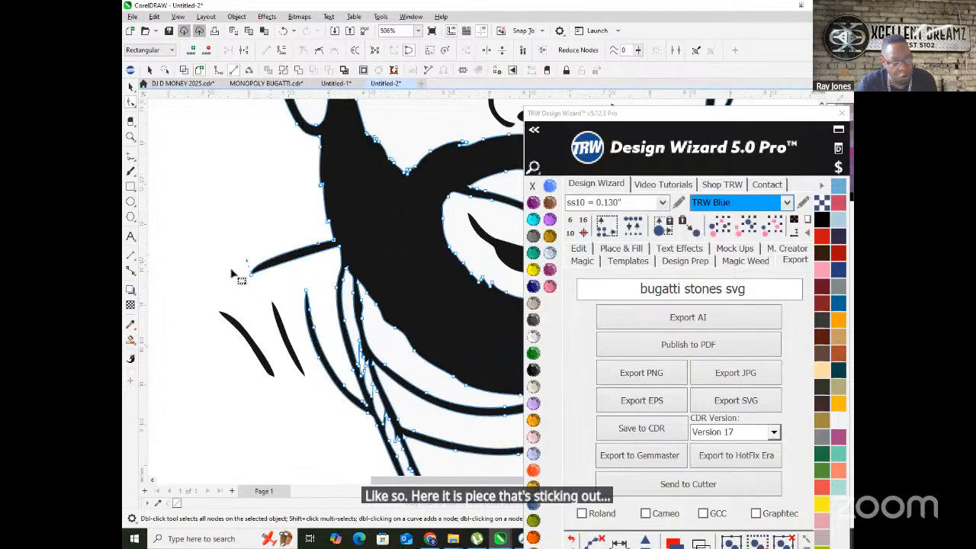
scroll(245, 276, up, 1)
key(Delete)
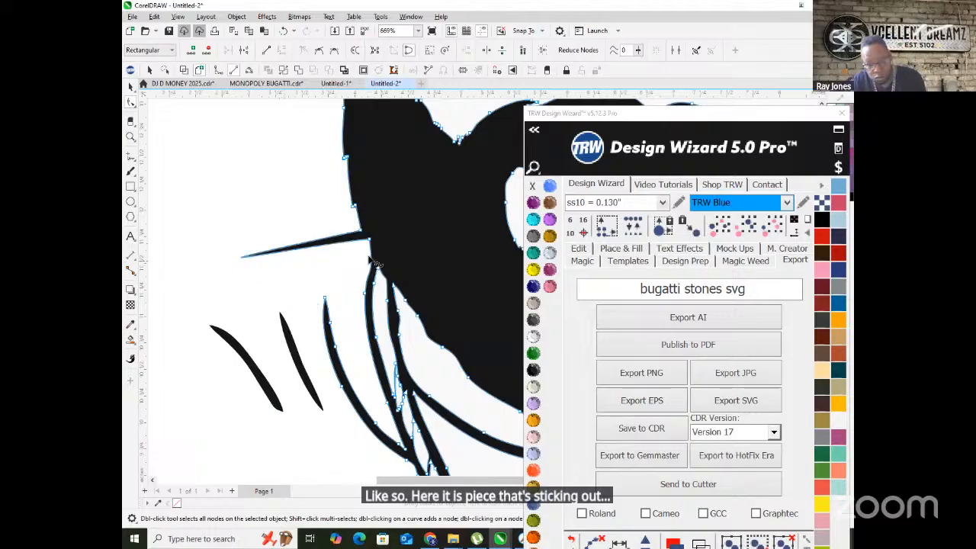
click(361, 231)
scroll(364, 240, down, 2)
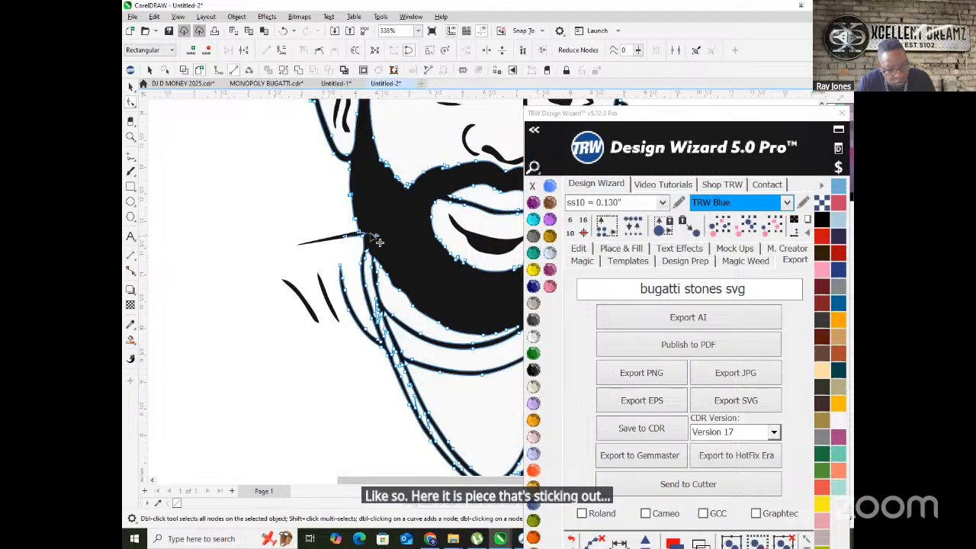
scroll(352, 281, up, 2)
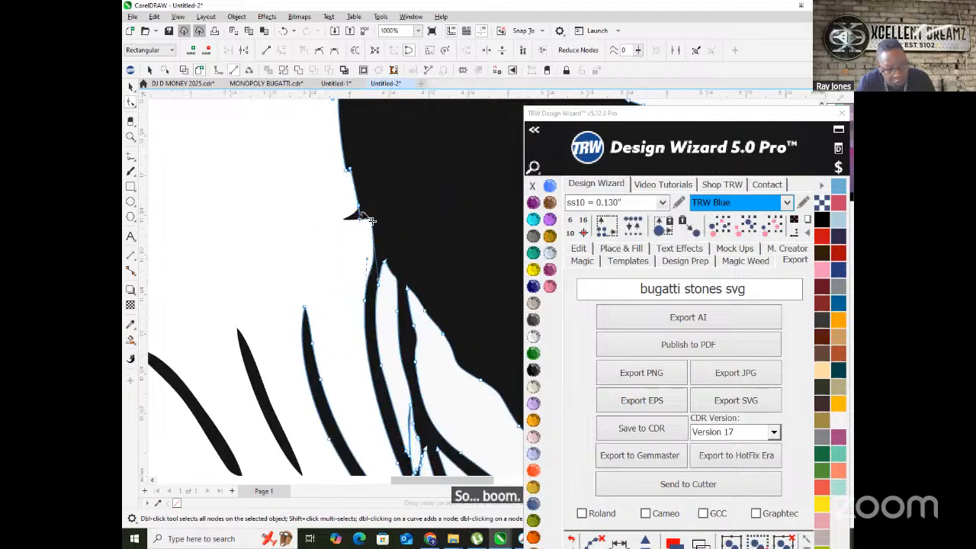
scroll(335, 224, down, 3)
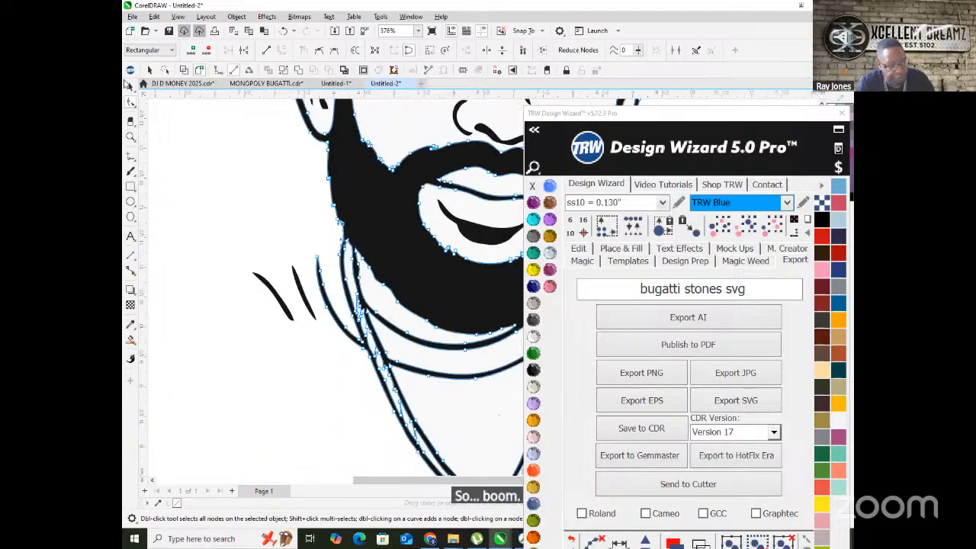
- With the Pick tool, select and delete the two stray strokes
click(130, 87)
drag(213, 224, 331, 372)
scroll(290, 370, down, 2)
key(Delete)
scroll(229, 324, down, 1)
scroll(272, 331, up, 5)
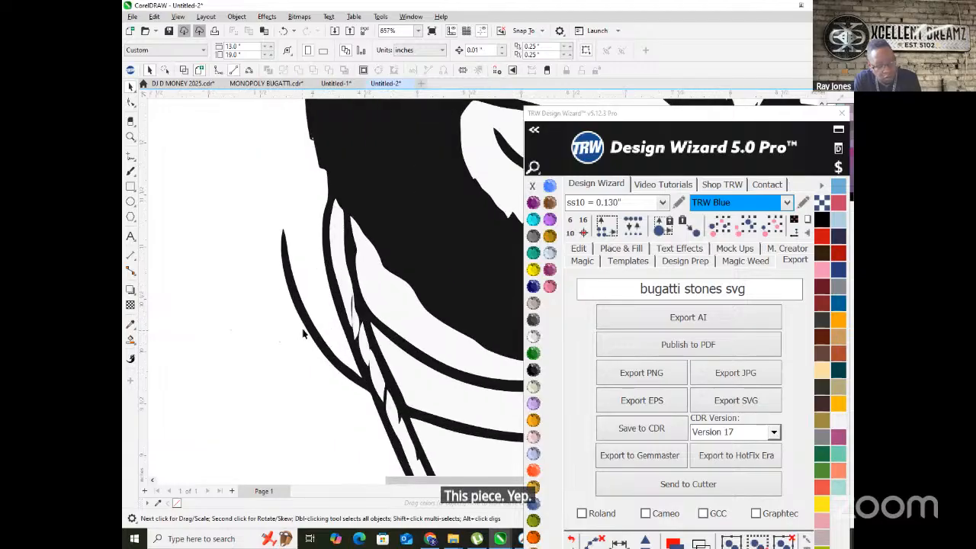
- With the Shape tool, select nodes along the chain lines and move a stroke's tip to reshape it
key(F10)
drag(247, 198, 315, 374)
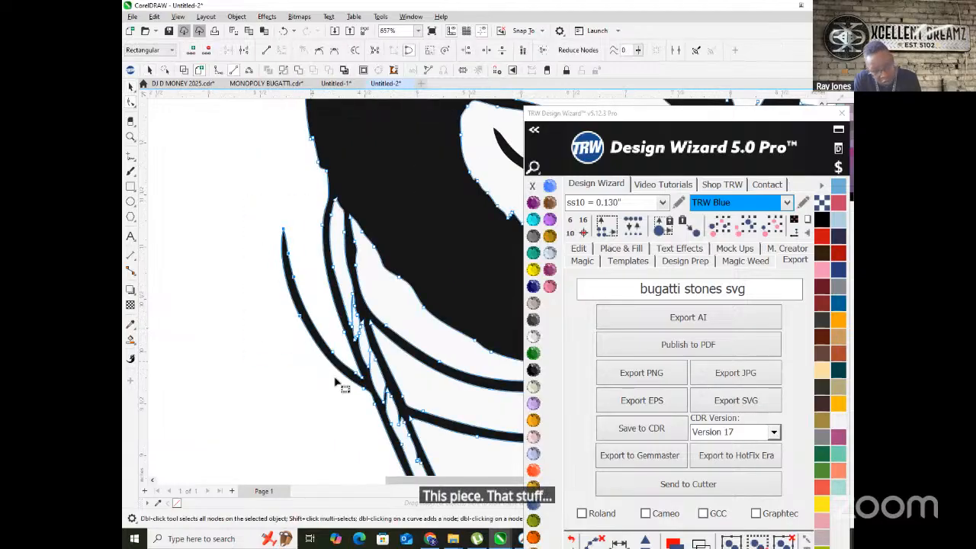
drag(253, 302, 305, 373)
mouse_move(338, 401)
mouse_down()
mouse_move(348, 392)
mouse_move(401, 404)
mouse_up()
scroll(348, 392, up, 2)
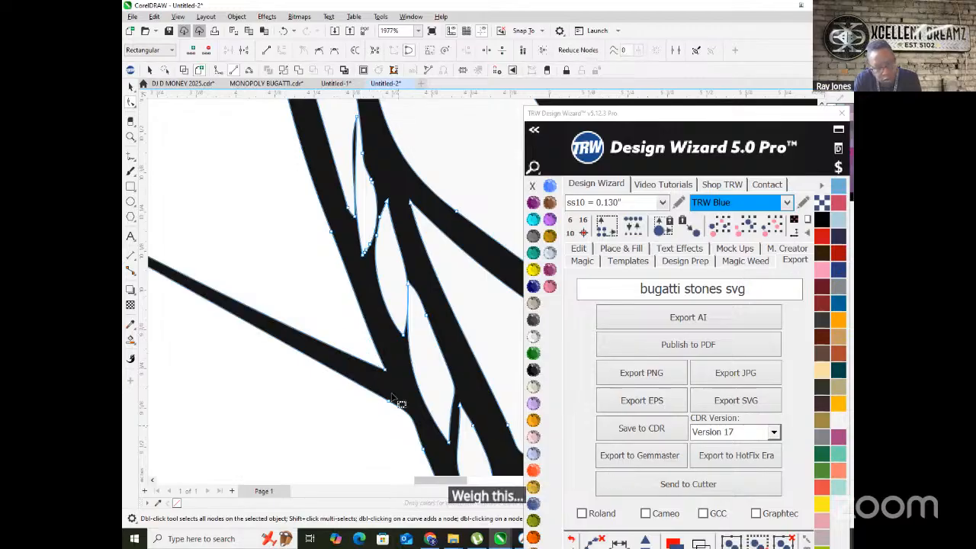
scroll(394, 379, down, 1)
scroll(395, 415, down, 4)
drag(282, 313, 198, 265)
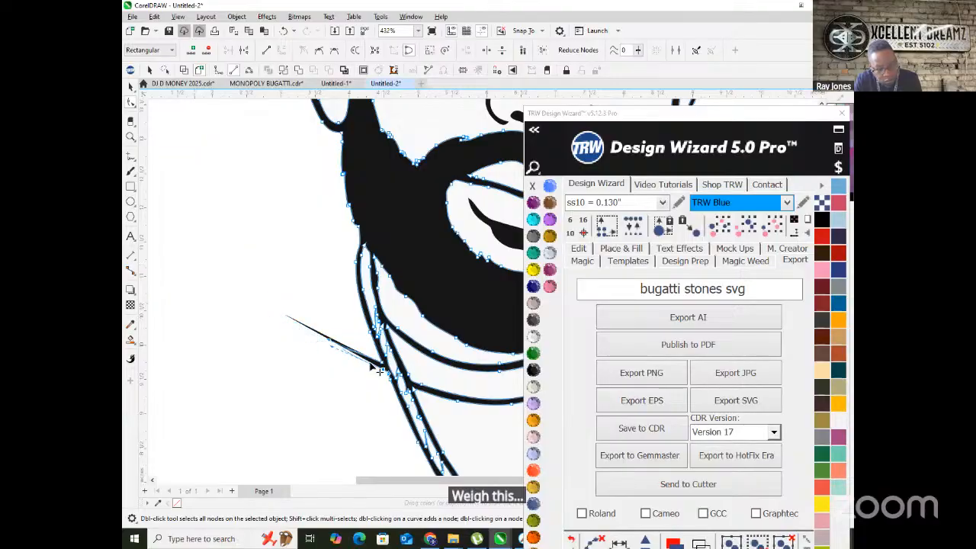
scroll(349, 359, up, 3)
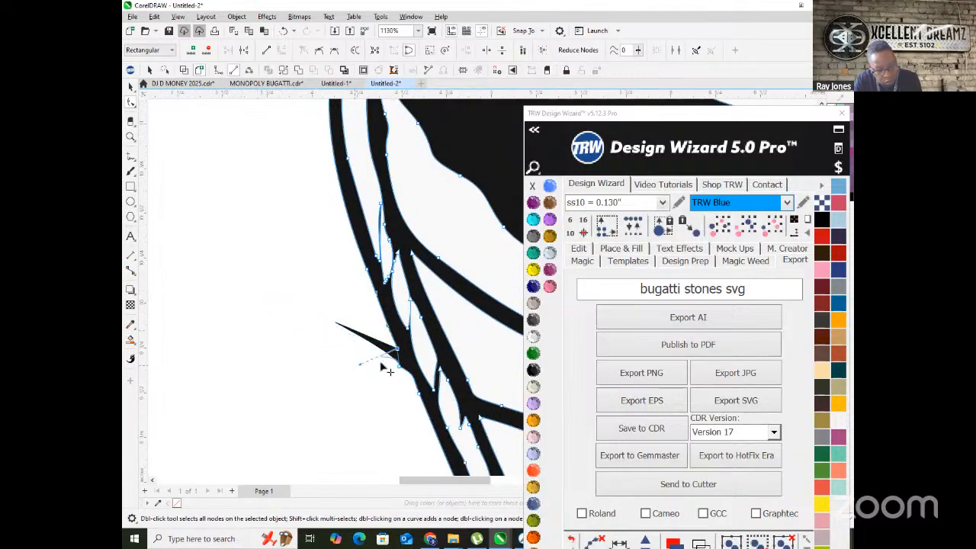
scroll(385, 385, up, 2)
- Pull the stray spike back onto the stroke edge and delete the bump node to straighten it
drag(384, 350, 423, 371)
key(Delete)
scroll(305, 335, down, 2)
scroll(285, 331, up, 2)
scroll(298, 334, down, 2)
scroll(327, 335, up, 2)
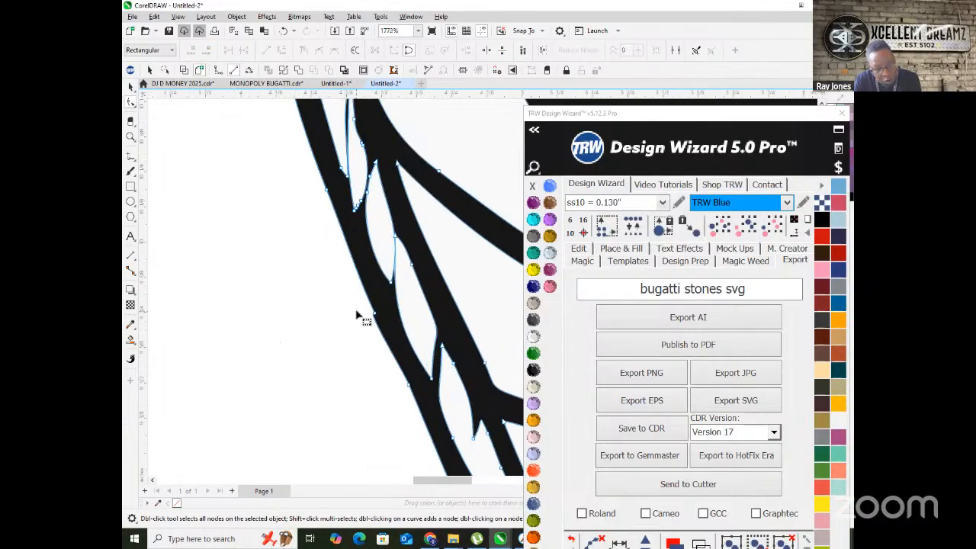
drag(381, 335, 381, 335)
scroll(295, 327, down, 7)
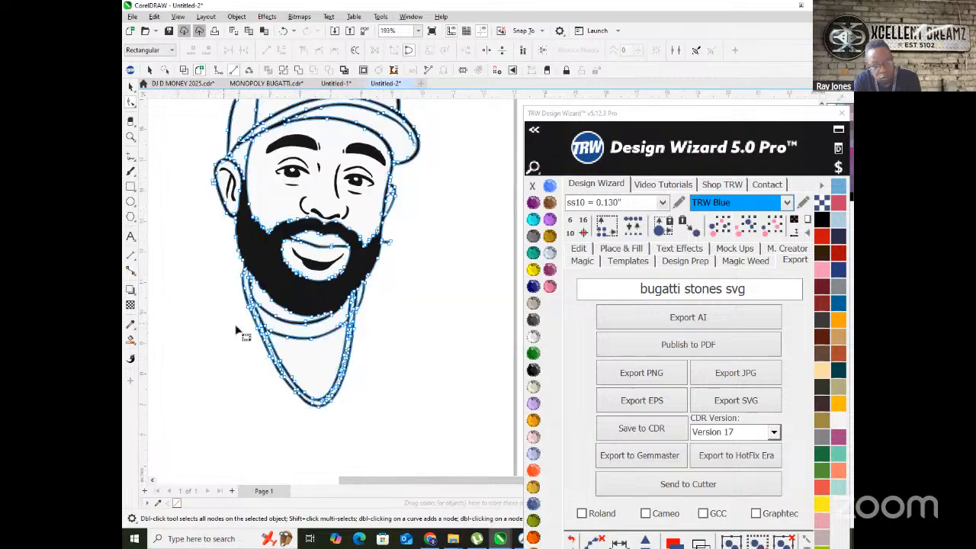
scroll(381, 333, up, 1)
scroll(393, 227, up, 1)
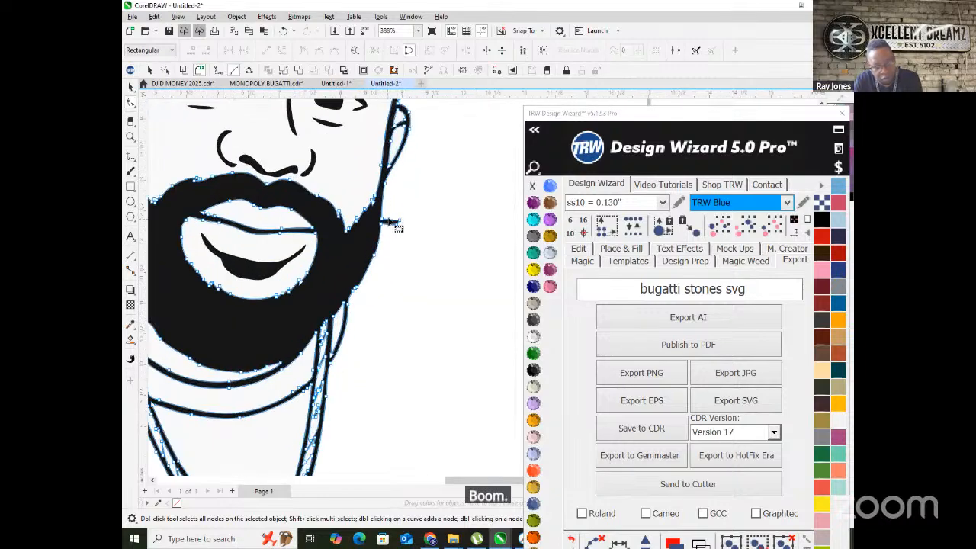
scroll(388, 222, up, 2)
- Select the stray stub on the beard edge and the node at its base
click(401, 223)
scroll(401, 225, down, 3)
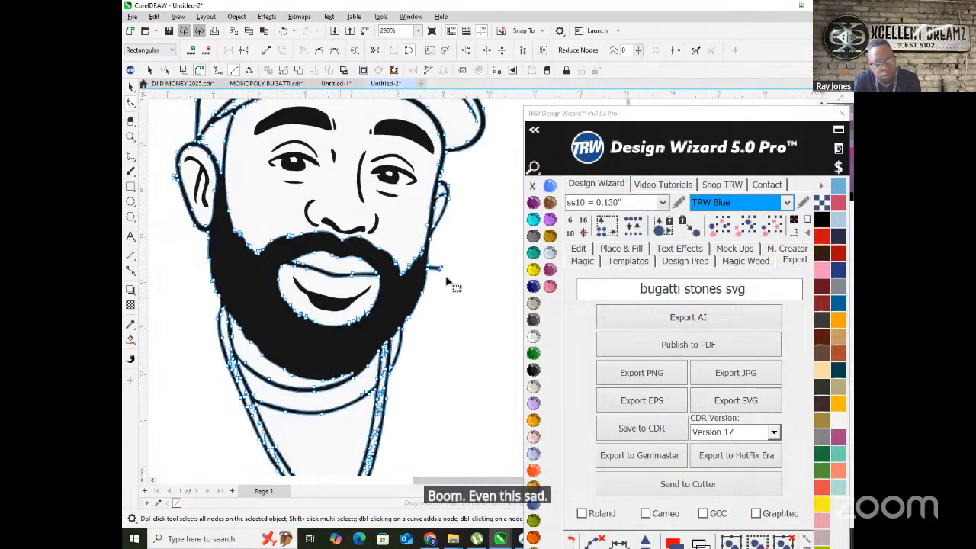
scroll(448, 286, up, 1)
scroll(448, 232, up, 3)
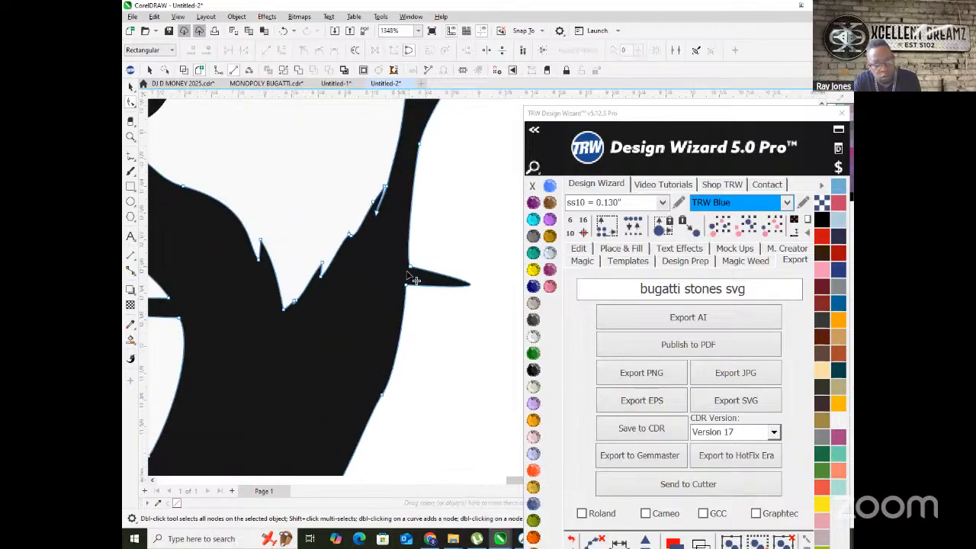
click(410, 267)
scroll(410, 275, down, 2)
scroll(446, 281, up, 2)
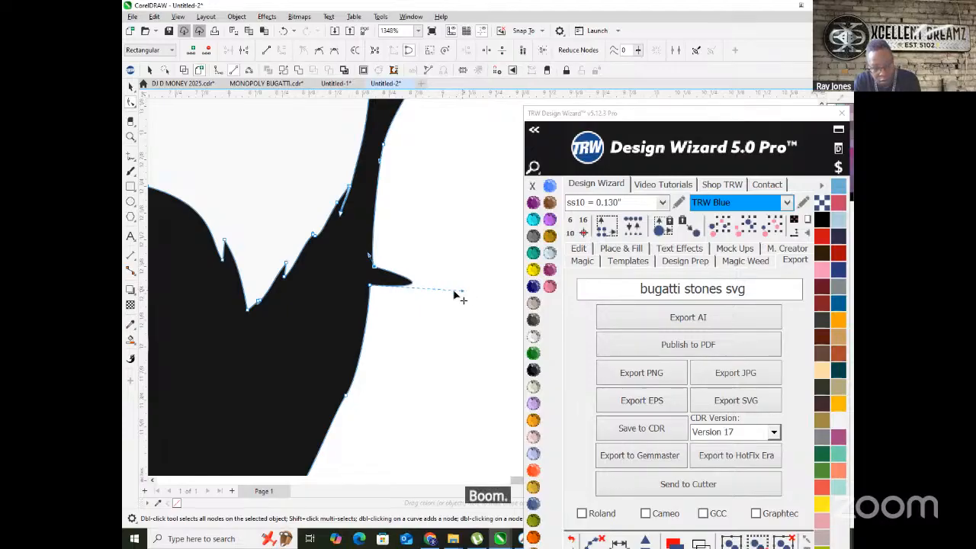
scroll(378, 294, down, 5)
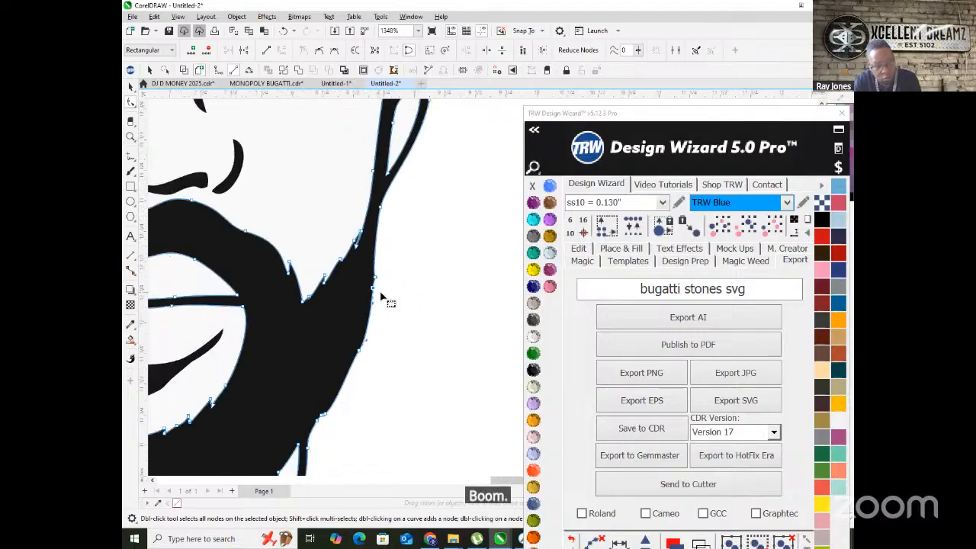
- Return to the Pick tool, deselect the drawing and zoom out
click(134, 90)
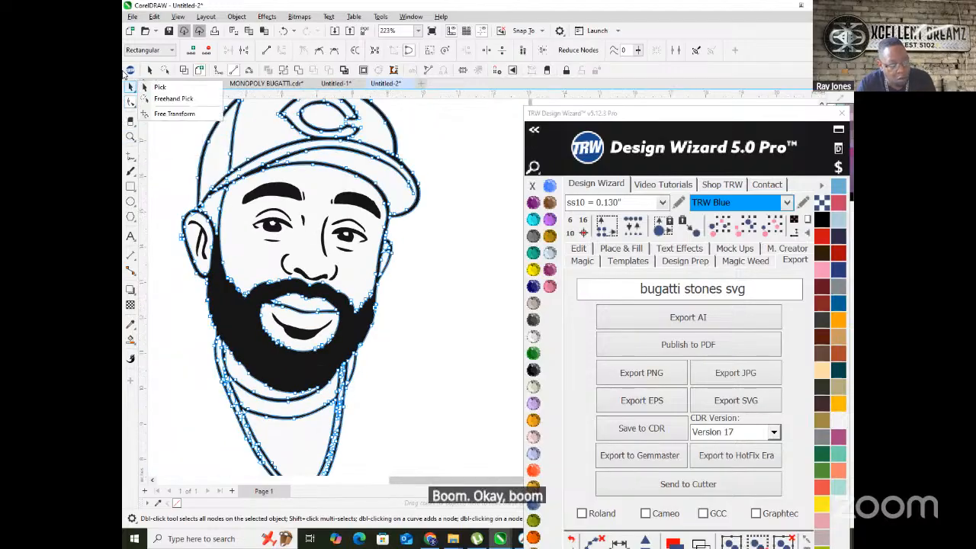
click(129, 87)
click(408, 304)
scroll(361, 353, down, 2)
scroll(290, 335, down, 1)
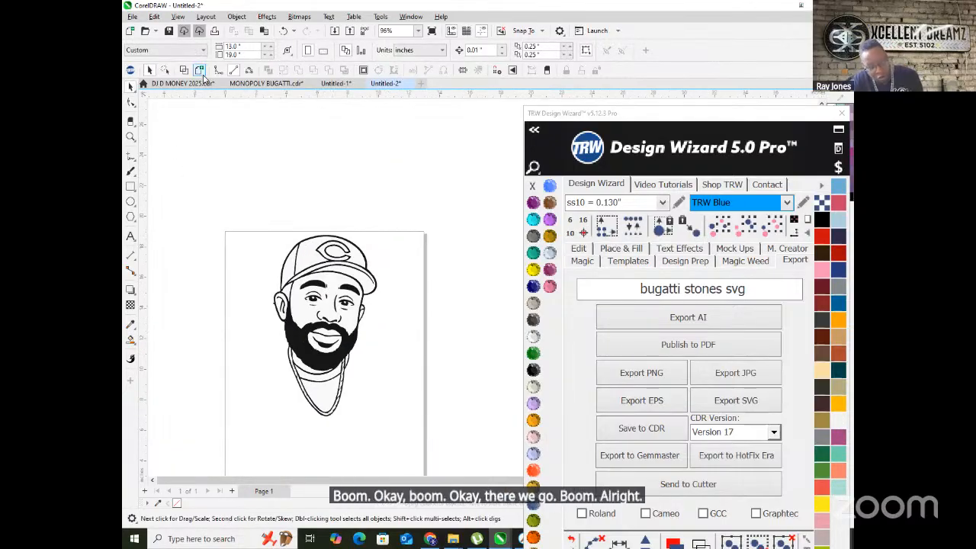
- Save the drawing with Ctrl+S as SET MEECH CARTOON 2, correcting the extra N
key(ctrl+s)
text(S)
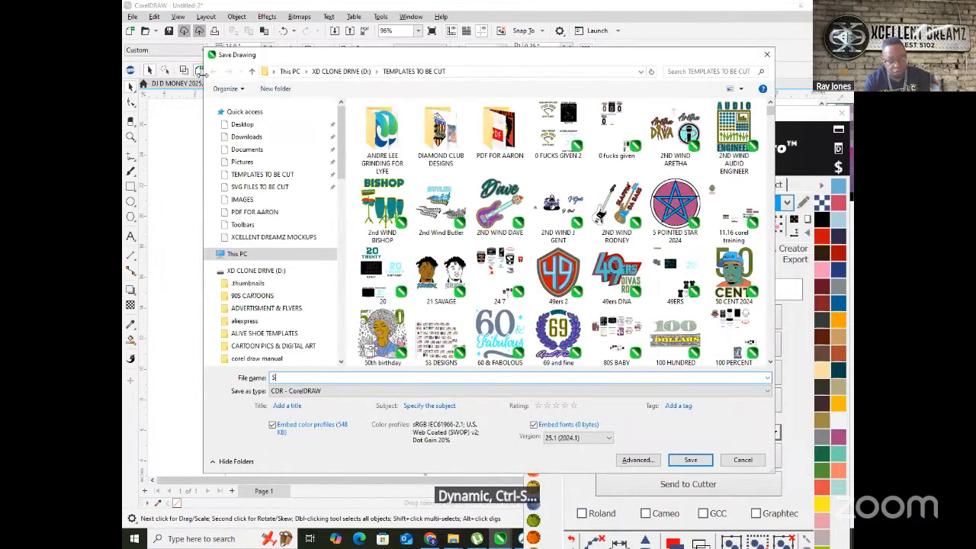
text(ET MEECH CARTOONN)
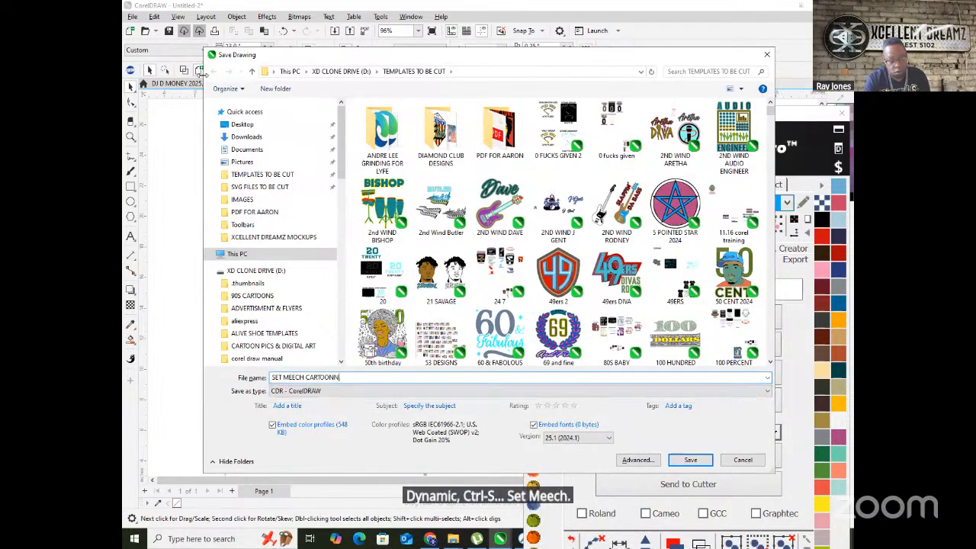
key(BackSpace)
key(BackSpace)
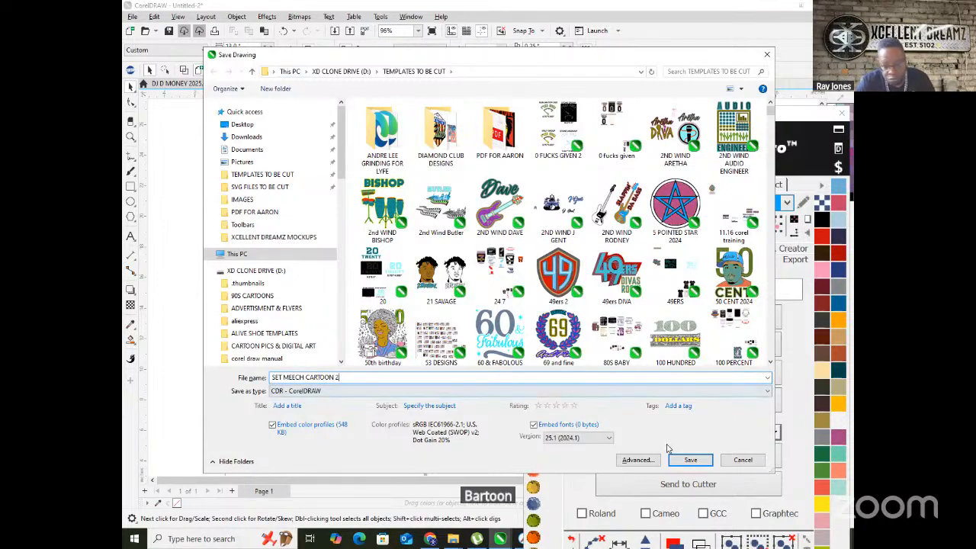
click(692, 461)
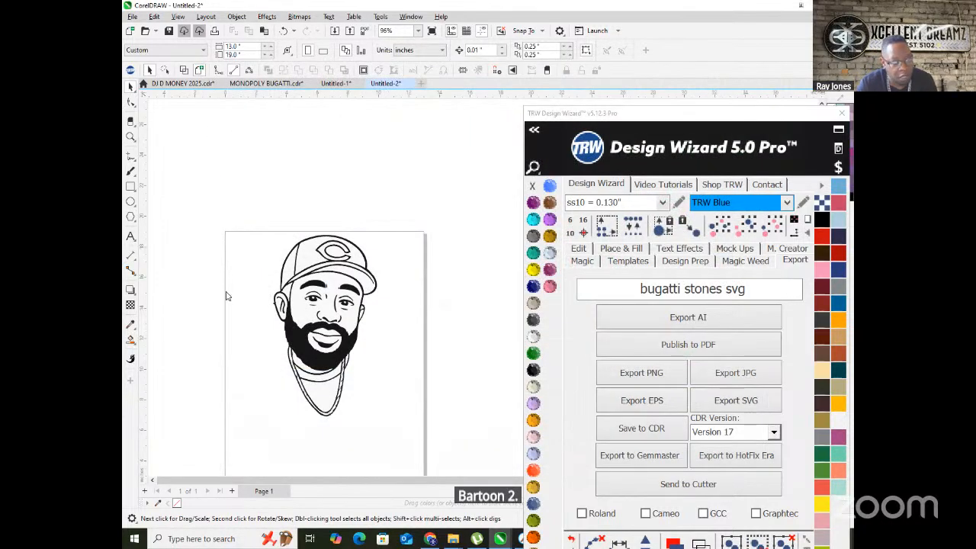
mouse_move(455, 541)
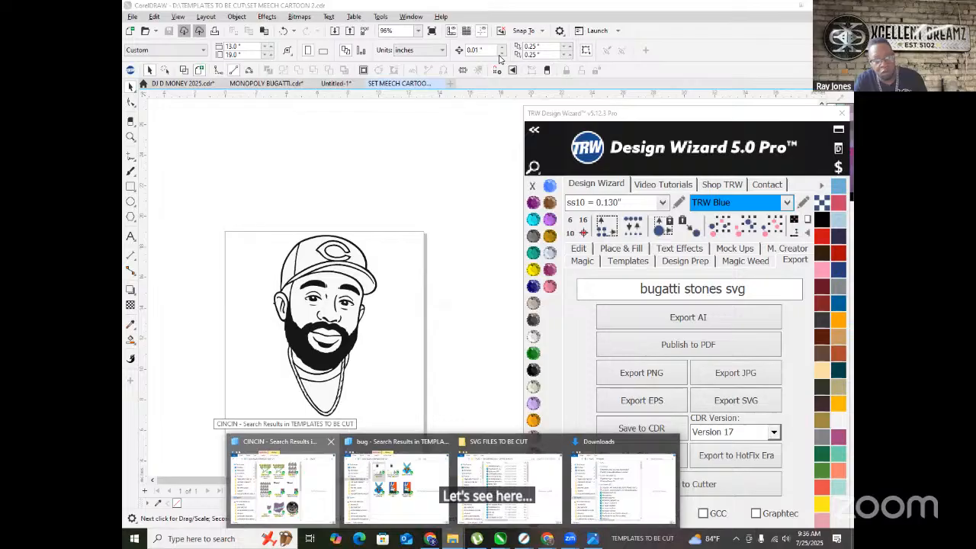
- Search File Explorer for 'SET MEECH' and open SET MEECH CARTOON from the results
click(281, 476)
text(SET MEECH)
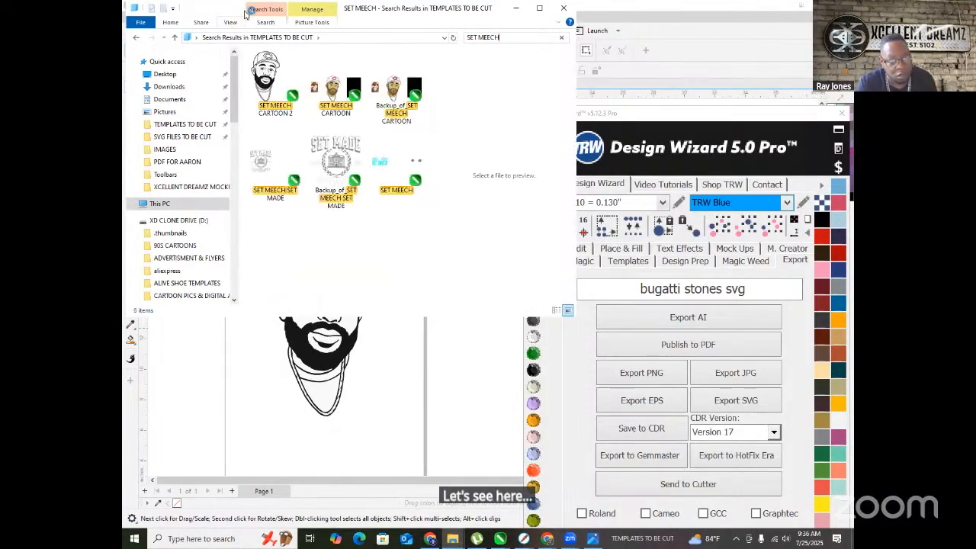
click(332, 109)
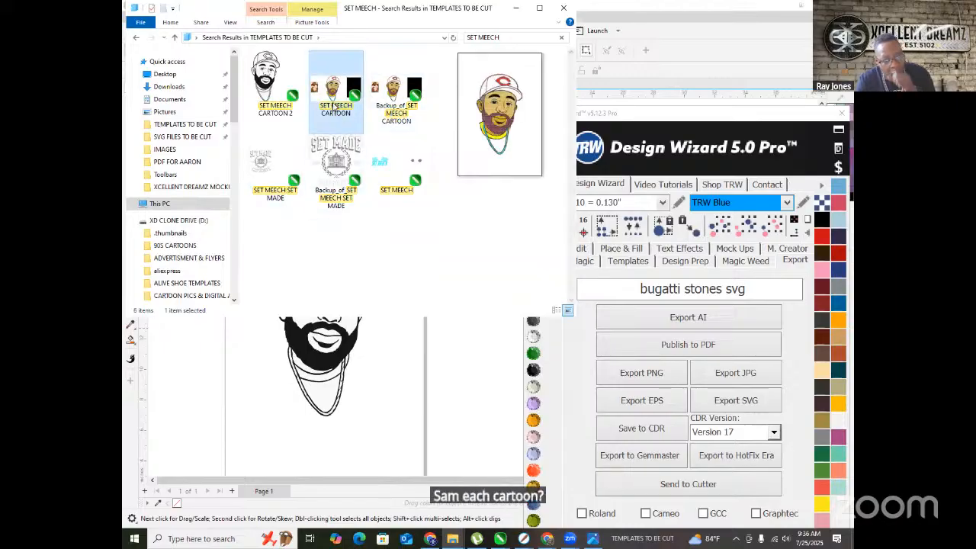
double_click(332, 106)
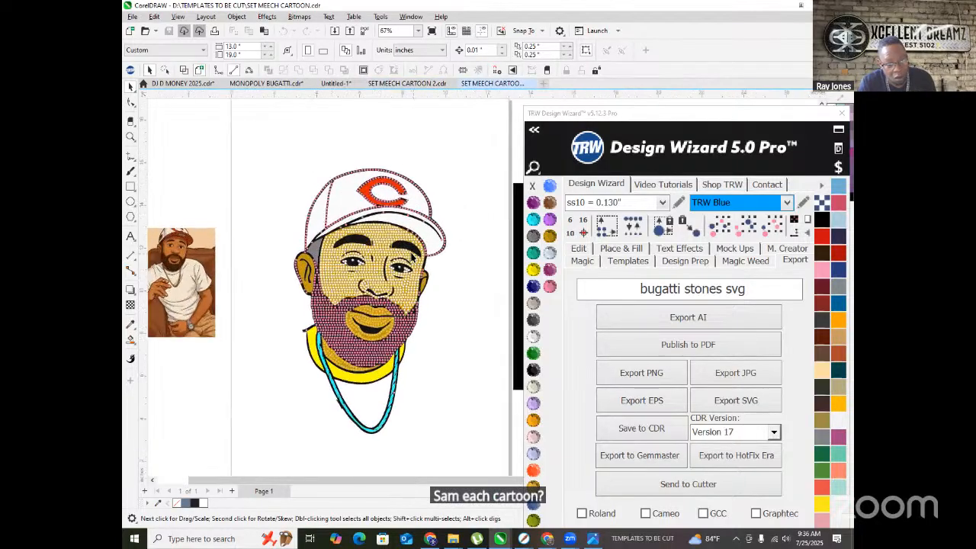
- Compare both SET MEECH tabs, then close SET MEECH CARTOON 2, keeping the coloured rhinestone design
scroll(354, 267, up, 5)
scroll(267, 268, down, 6)
scroll(354, 256, up, 4)
scroll(282, 241, down, 4)
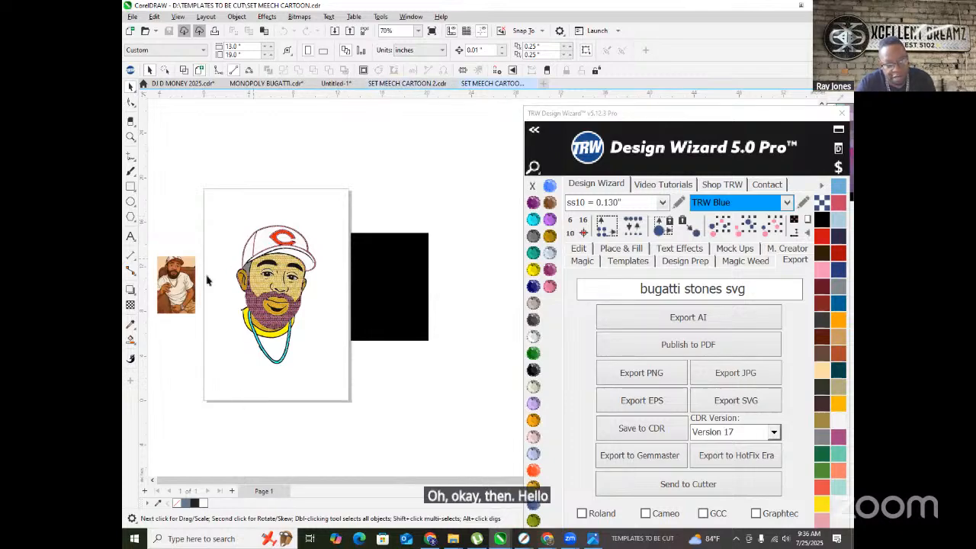
scroll(235, 270, up, 2)
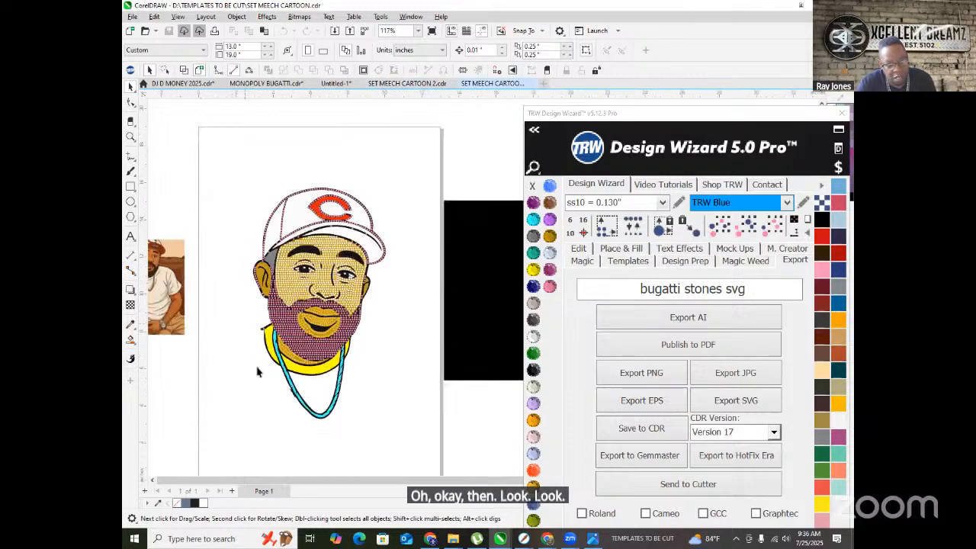
click(404, 84)
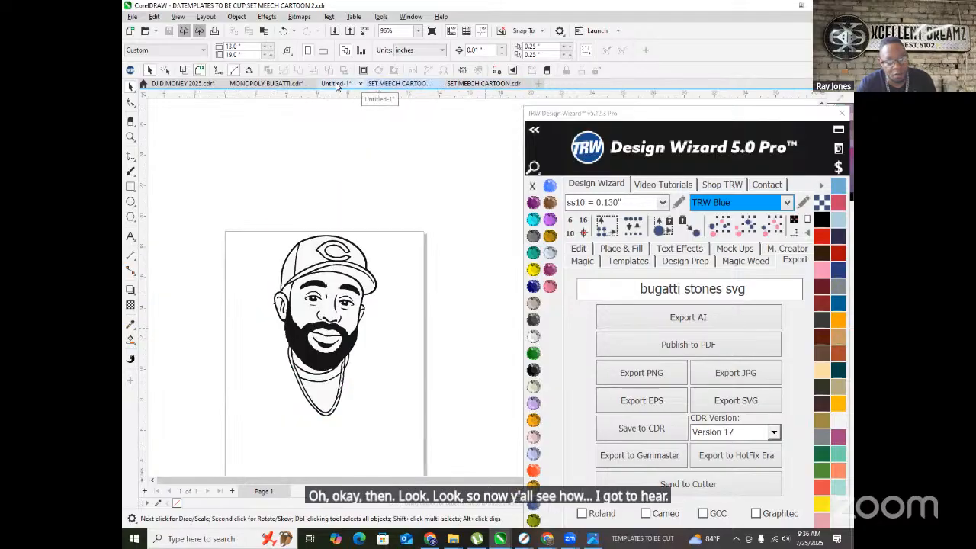
click(476, 84)
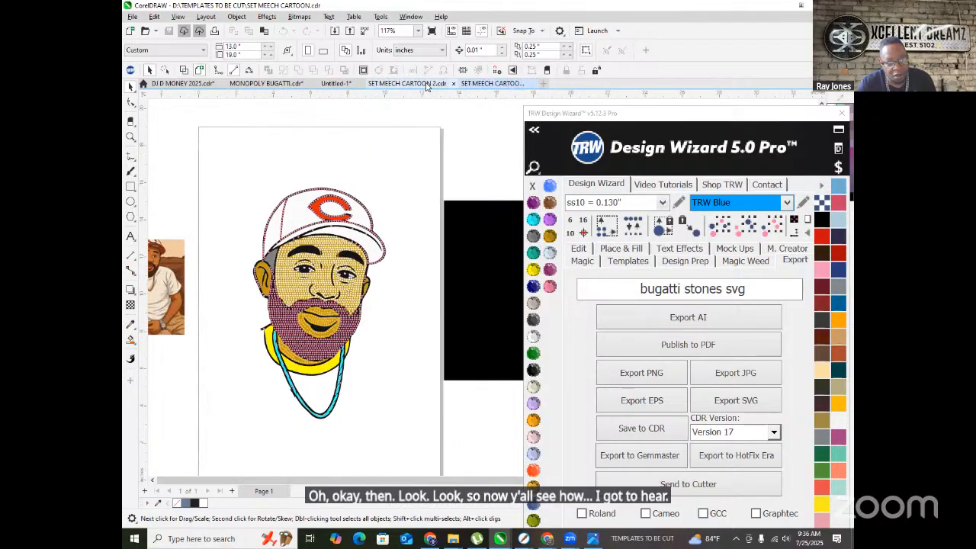
click(398, 83)
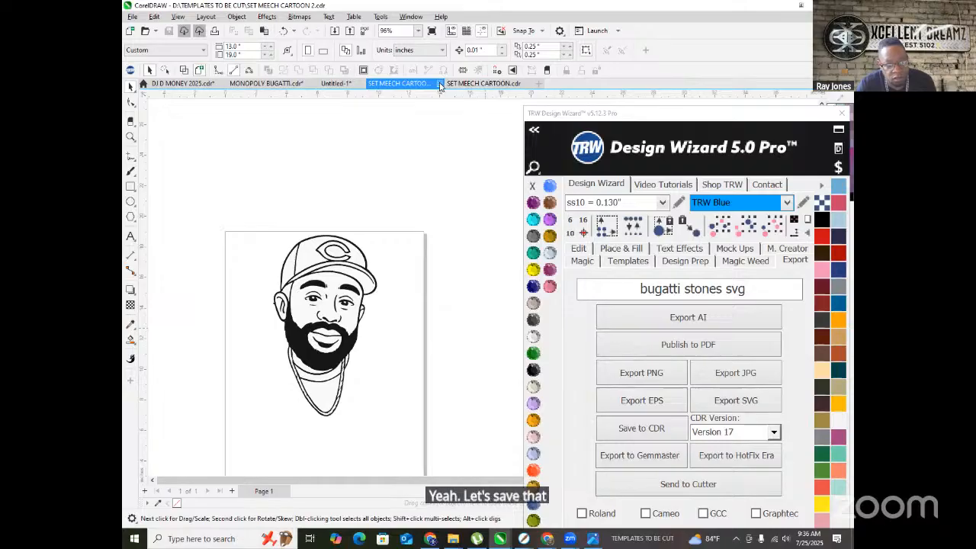
click(440, 84)
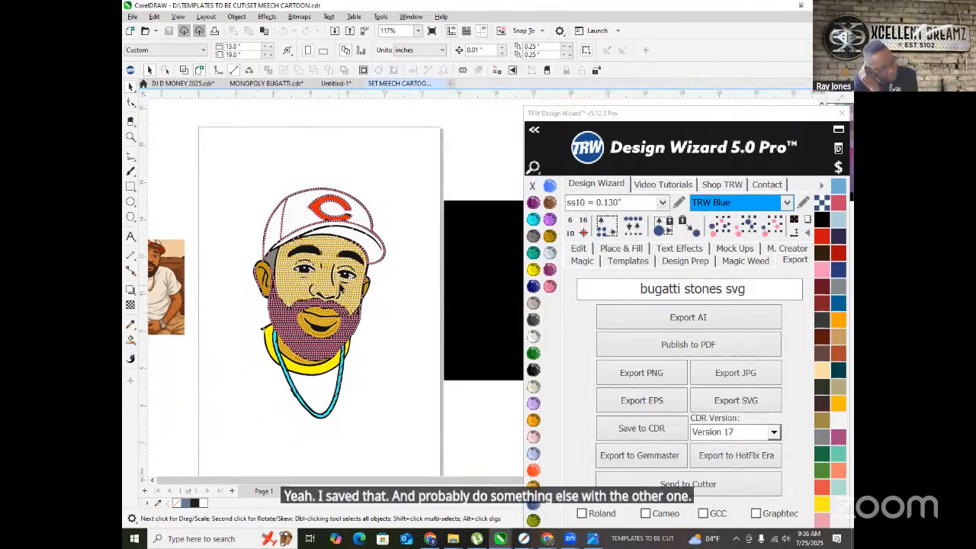
scroll(277, 321, up, 2)
scroll(278, 322, up, 4)
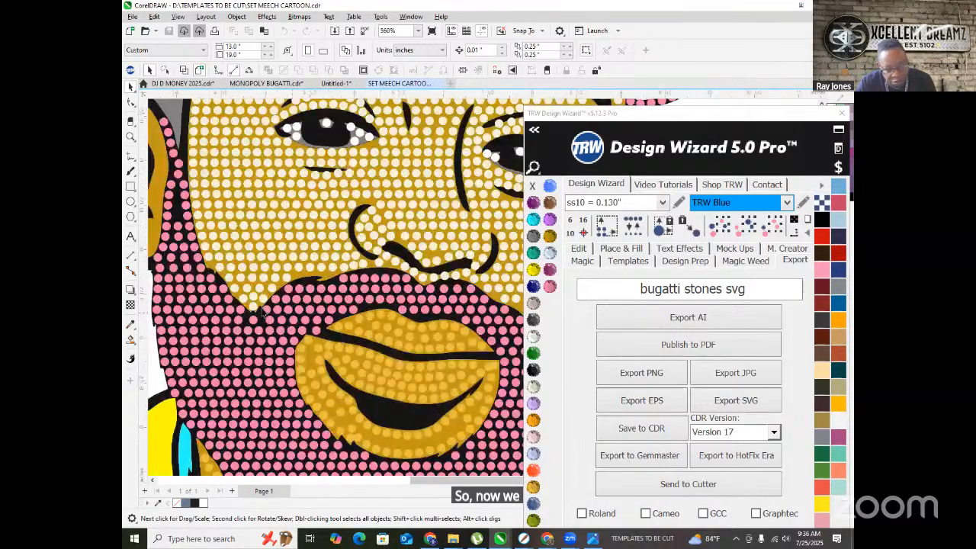
scroll(270, 312, down, 6)
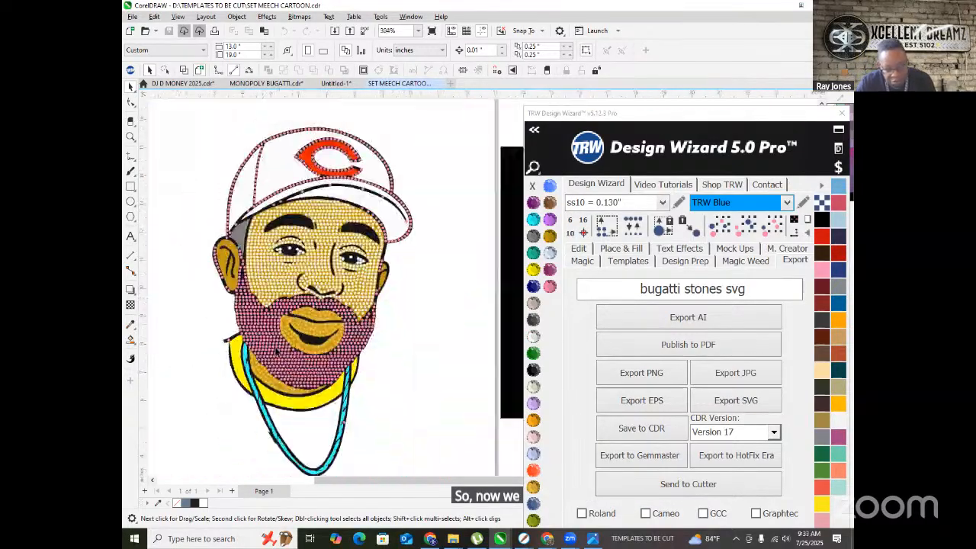
click(452, 539)
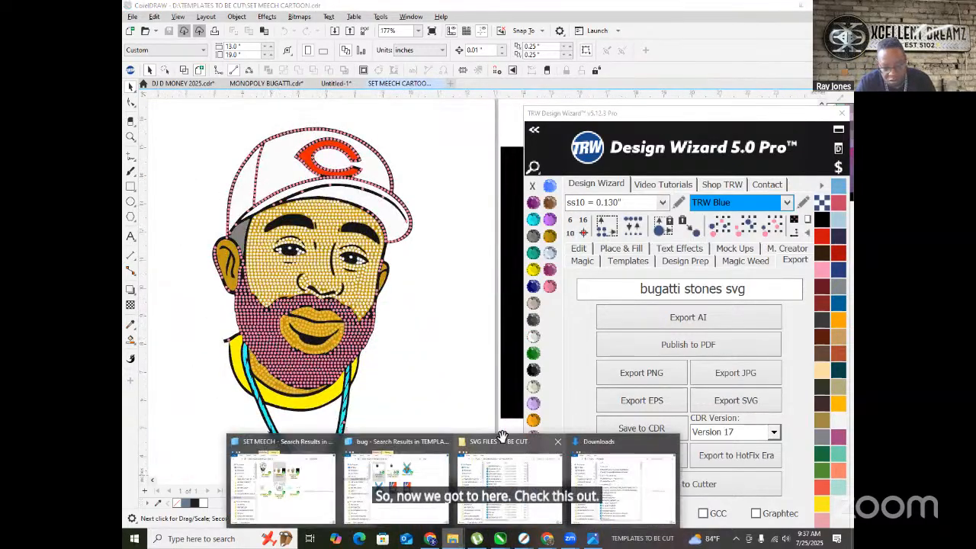
- From the SET MEECH search results, open SET MEECH SET MADE, the grey SET MADE UNIVERSITY logo
click(276, 446)
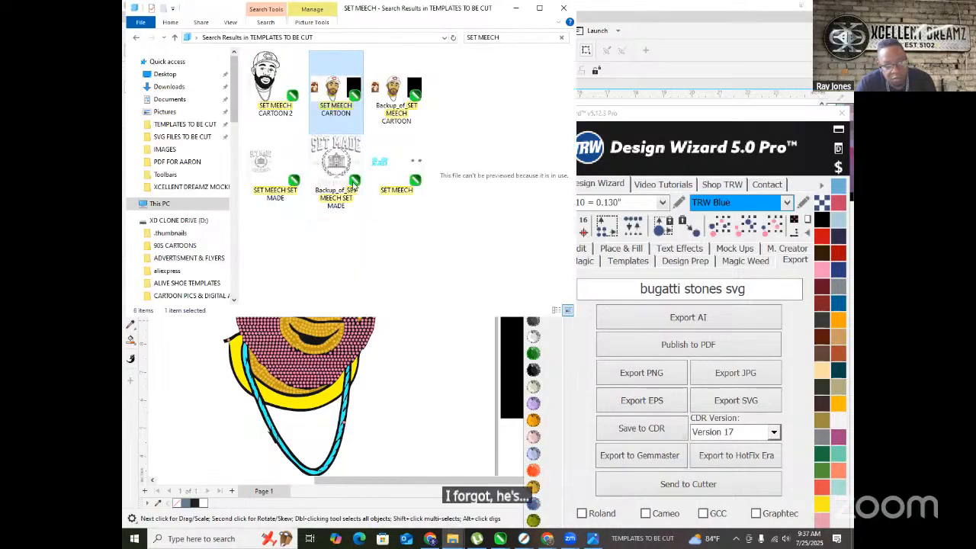
click(272, 163)
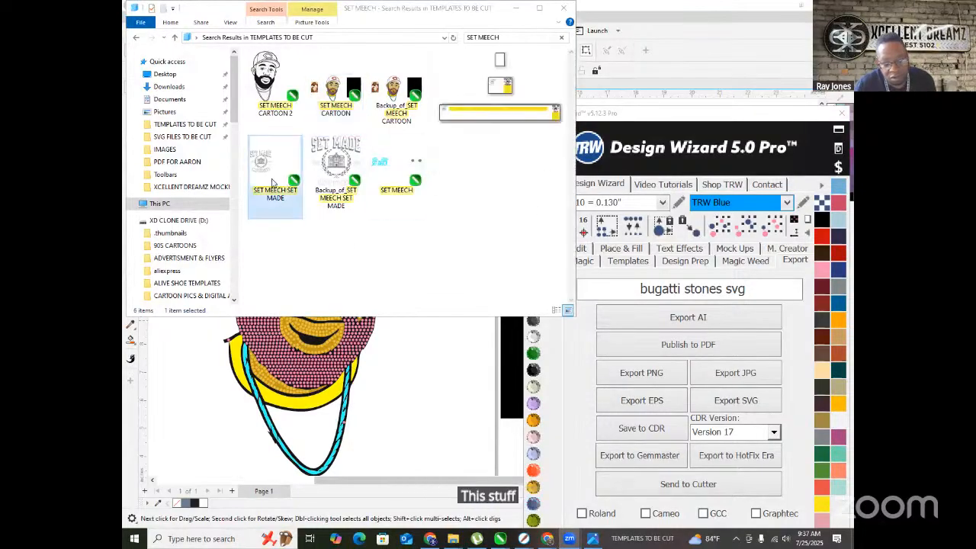
double_click(265, 154)
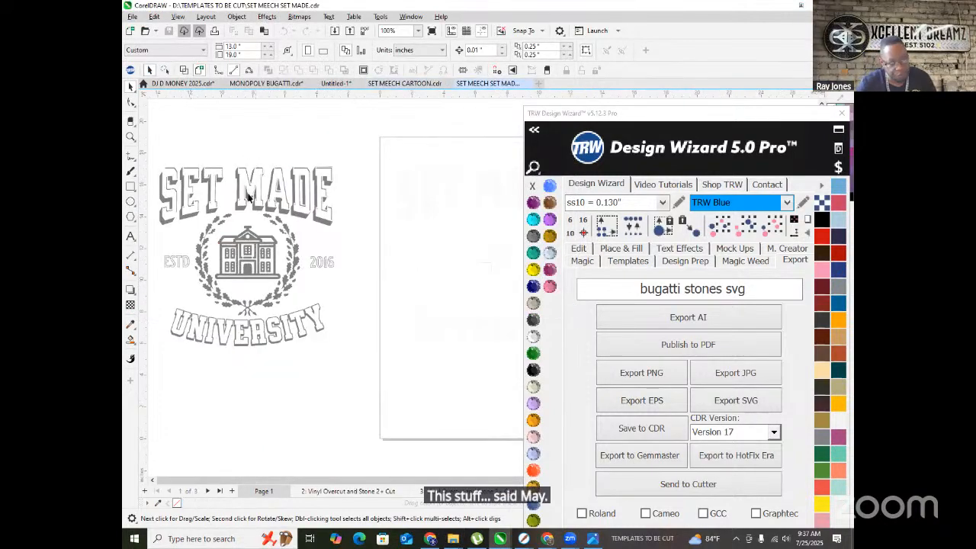
- Copy the SET MADE University design and paste it into the SET MEECH CARTOON document
scroll(253, 170, down, 1)
scroll(194, 183, up, 2)
scroll(203, 177, down, 1)
scroll(203, 177, down, 2)
right_click(283, 209)
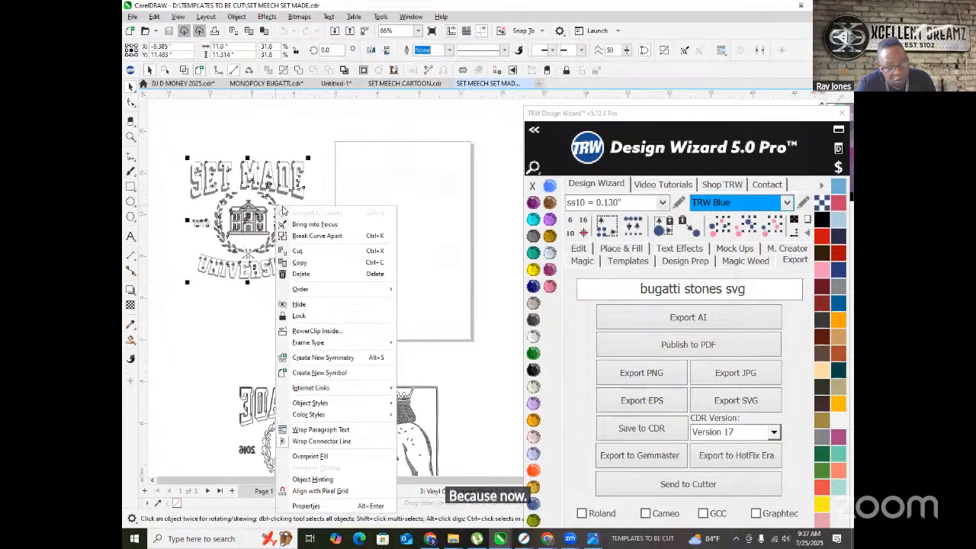
click(235, 134)
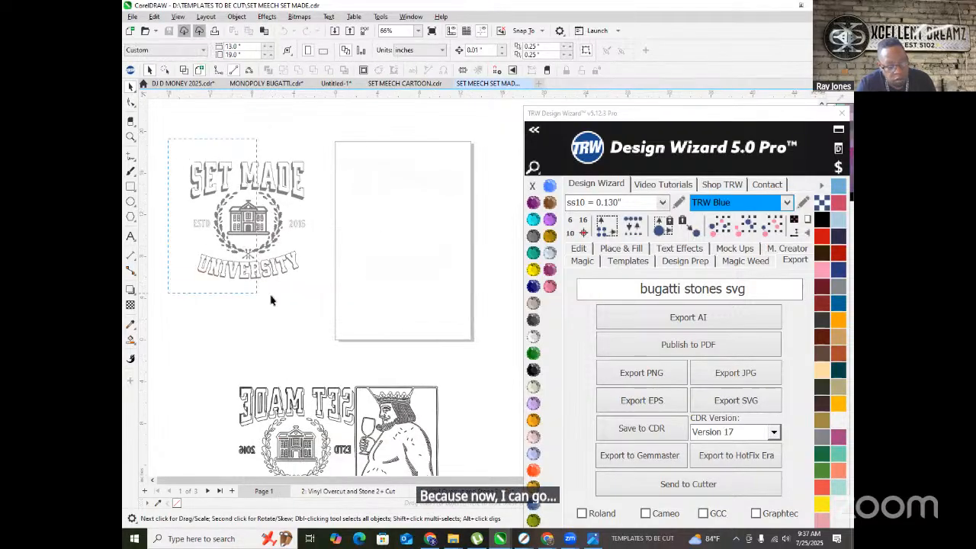
drag(339, 296, 339, 294)
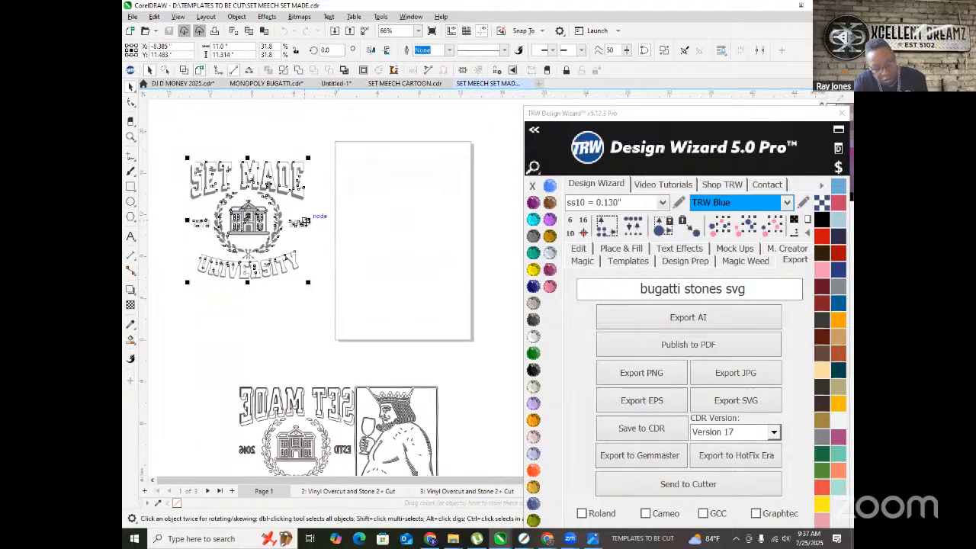
click(397, 84)
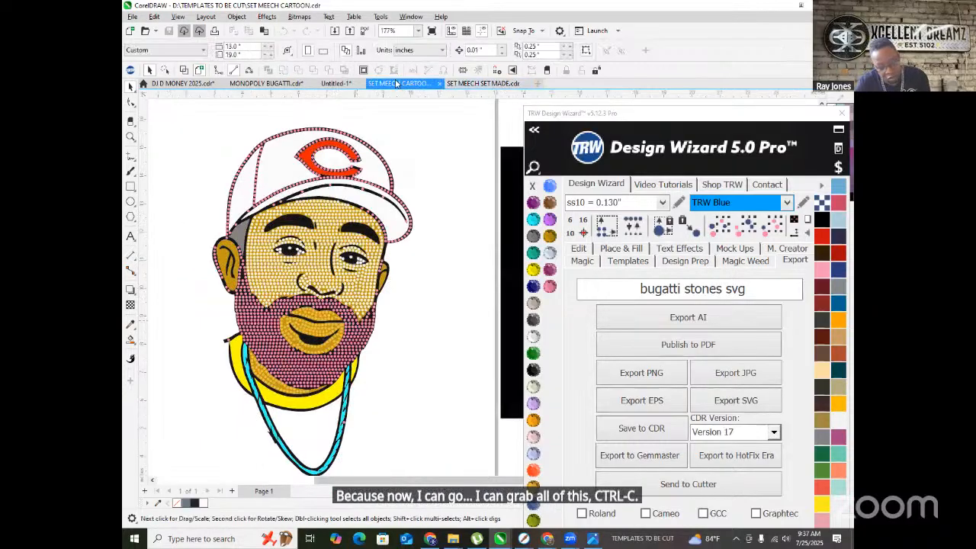
scroll(281, 251, down, 4)
key(ctrl+v)
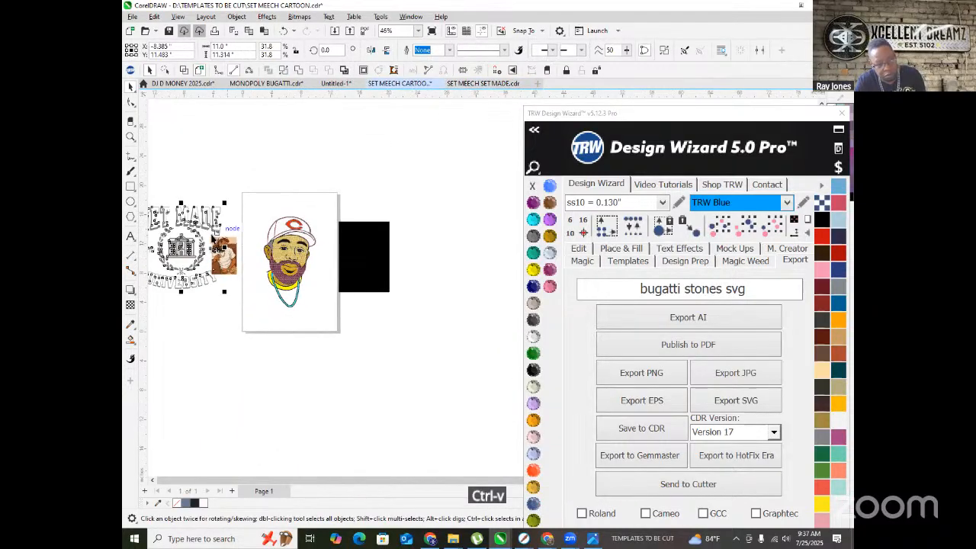
scroll(182, 227, up, 2)
click(266, 159)
- Delete the reference photo of the man, leaving the SET MADE design beside the portrait
scroll(213, 280, up, 2)
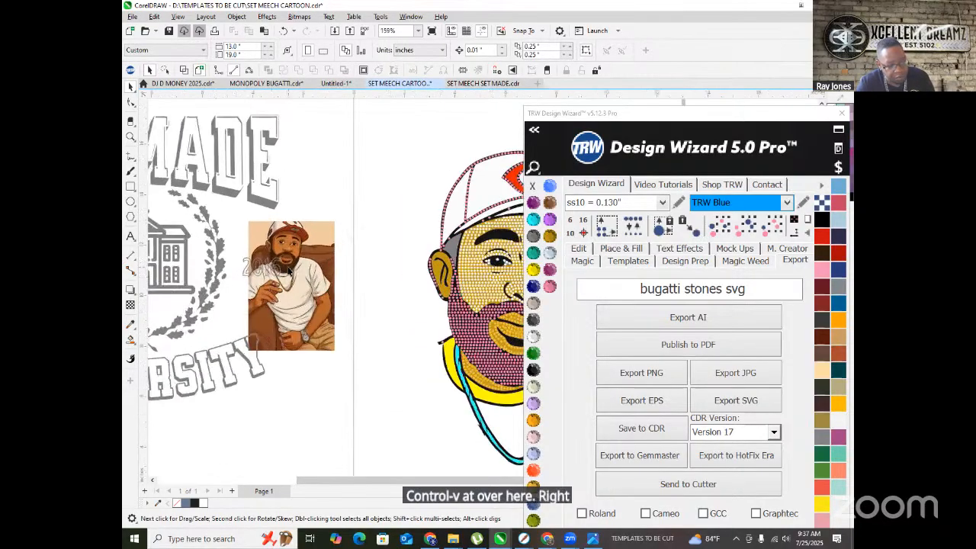
click(314, 241)
scroll(313, 240, down, 2)
key(Delete)
scroll(290, 251, up, 2)
scroll(347, 266, down, 2)
scroll(282, 218, up, 1)
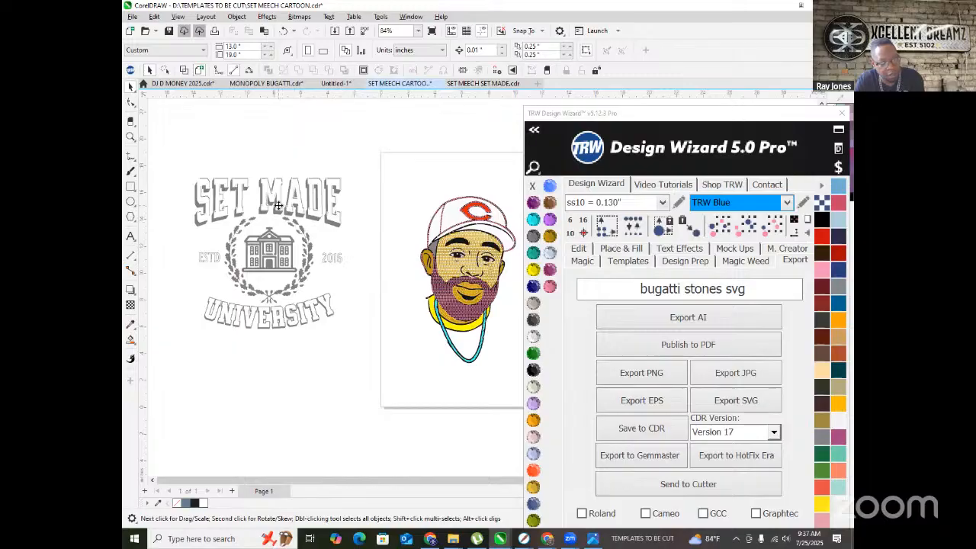
right_click(278, 206)
click(276, 190)
right_click(276, 189)
click(251, 161)
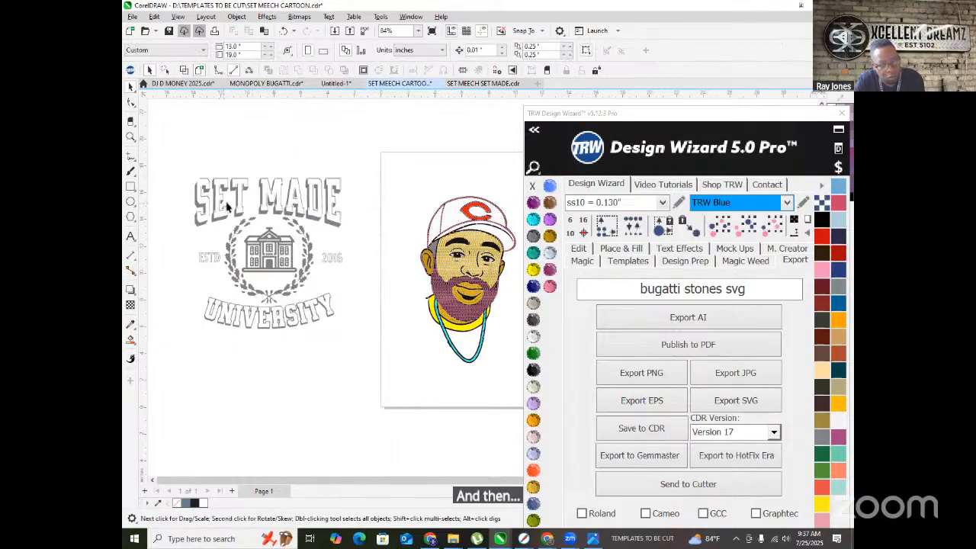
- Switch to the Smart Fill tool for filling enclosed regions
click(254, 226)
scroll(270, 255, up, 4)
scroll(276, 202, down, 2)
scroll(278, 150, down, 2)
click(196, 128)
scroll(193, 132, up, 6)
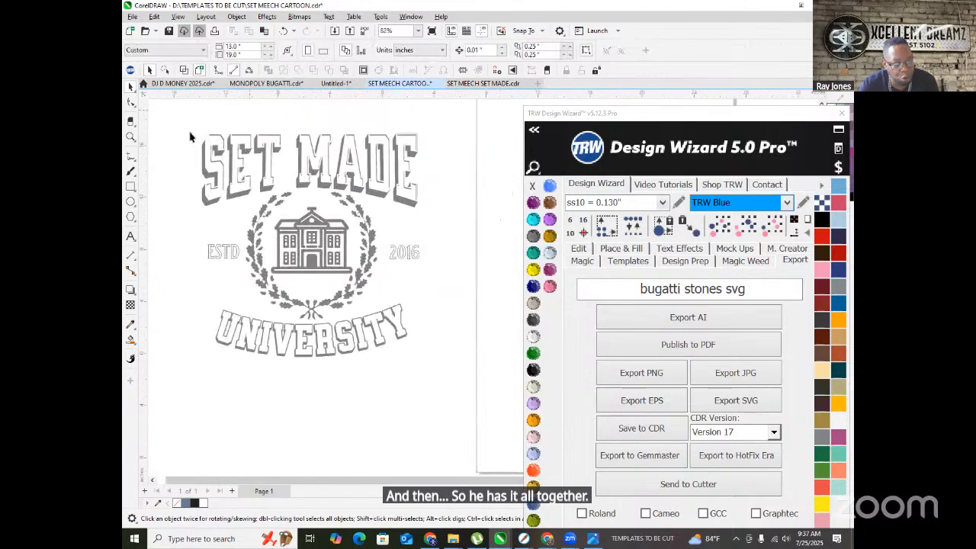
right_click(212, 176)
click(181, 173)
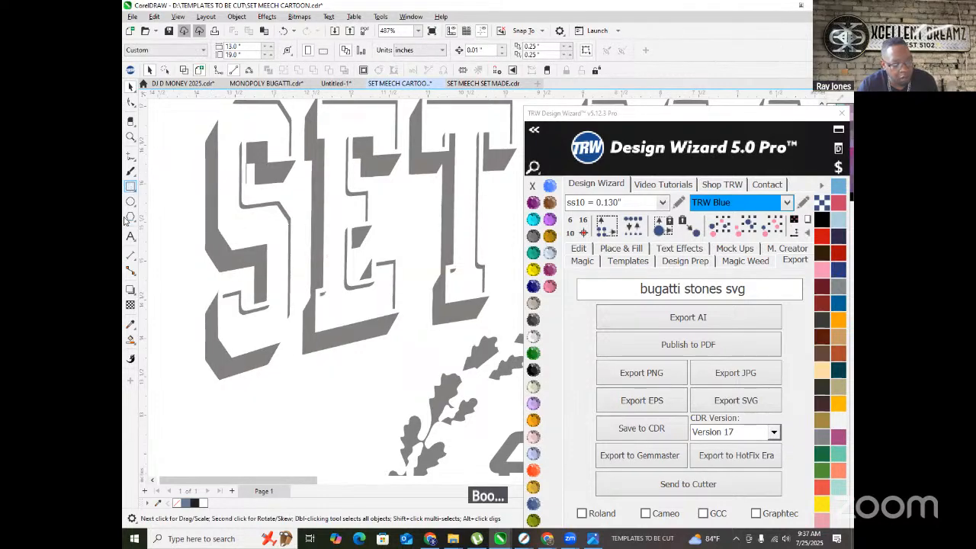
click(131, 341)
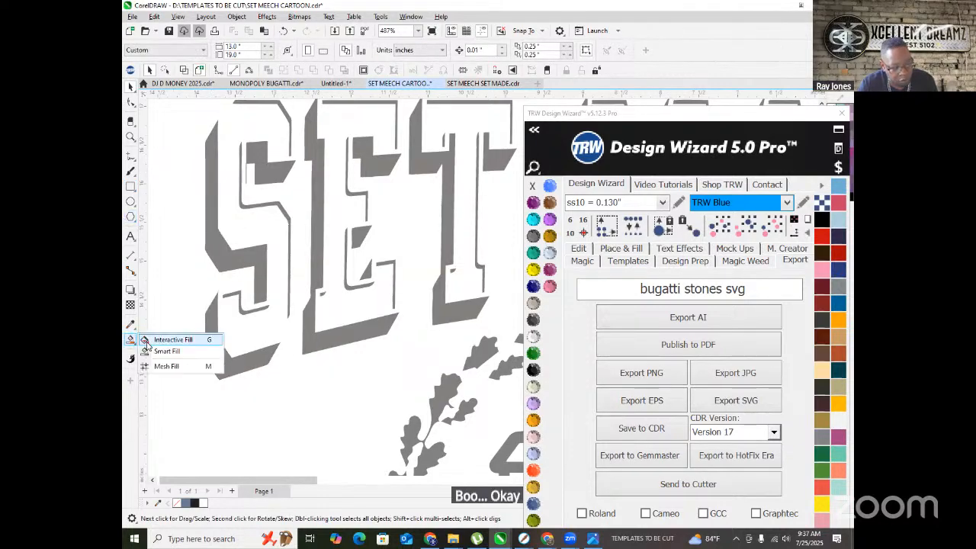
click(183, 351)
- Fill the S's gray shadow strips and inner regions blue-grey
click(212, 328)
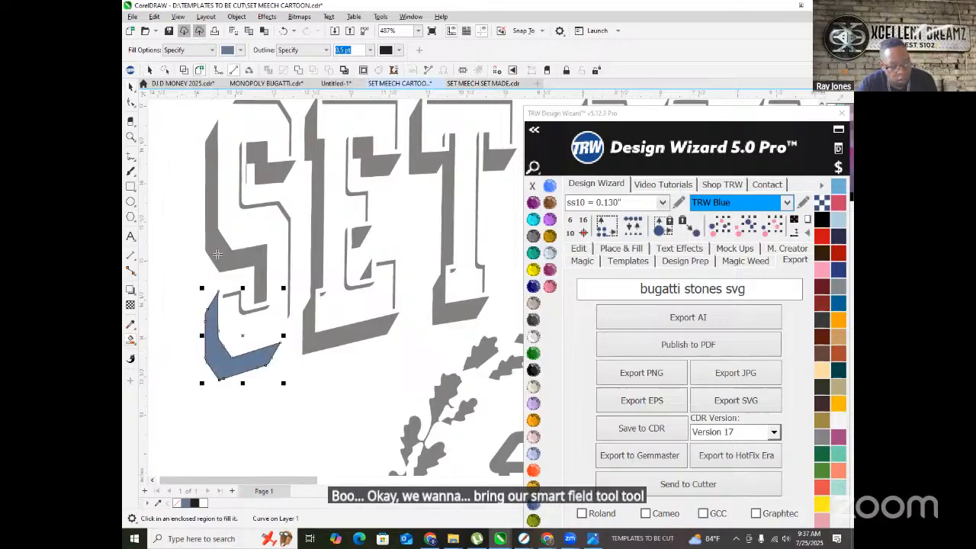
click(244, 246)
click(258, 158)
scroll(296, 113, up, 3)
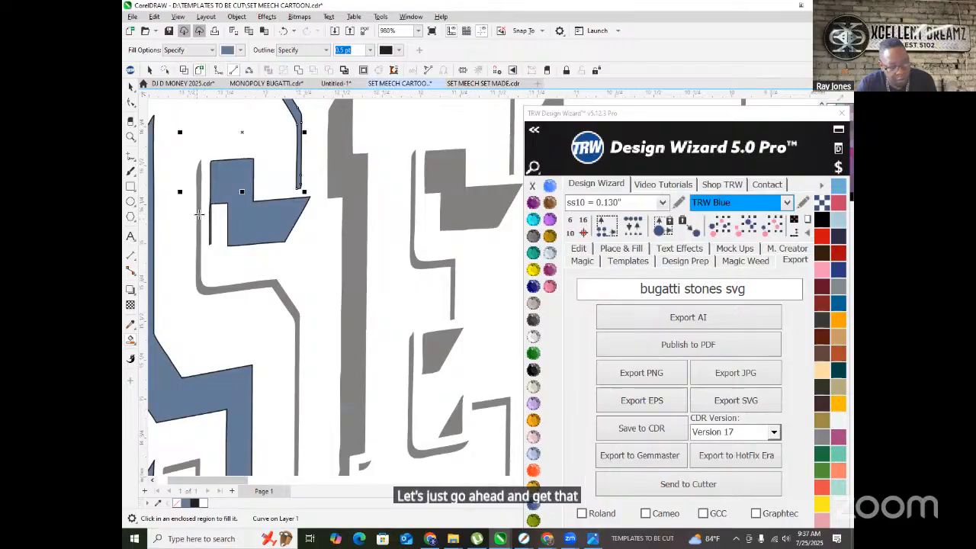
click(198, 210)
scroll(197, 211, down, 3)
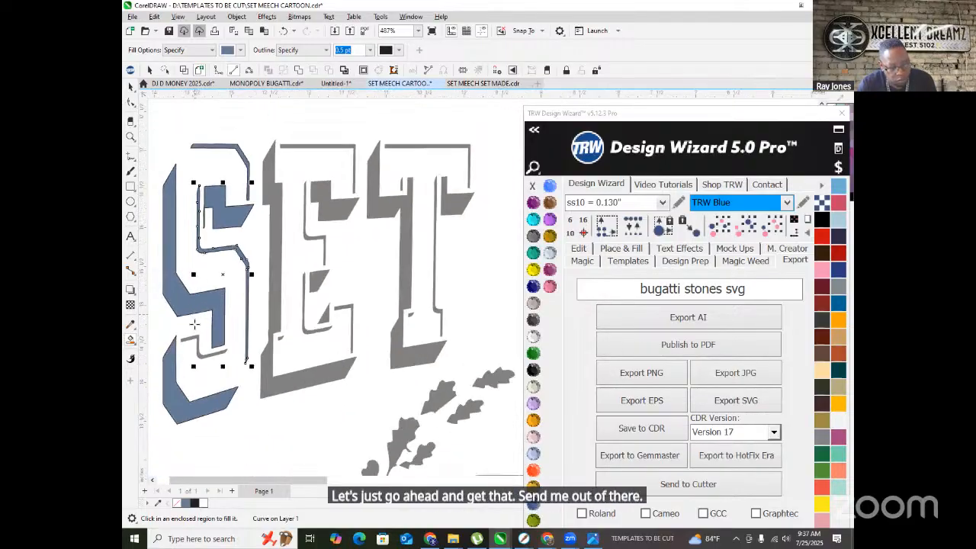
click(195, 336)
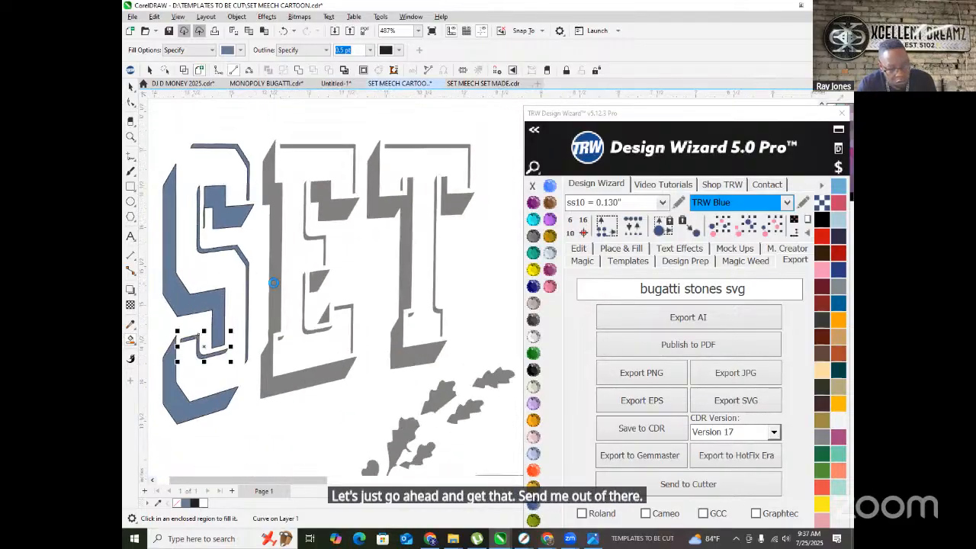
- Fill the E's gray shadow strips, triangle and leftover pieces blue-grey
click(273, 282)
click(331, 206)
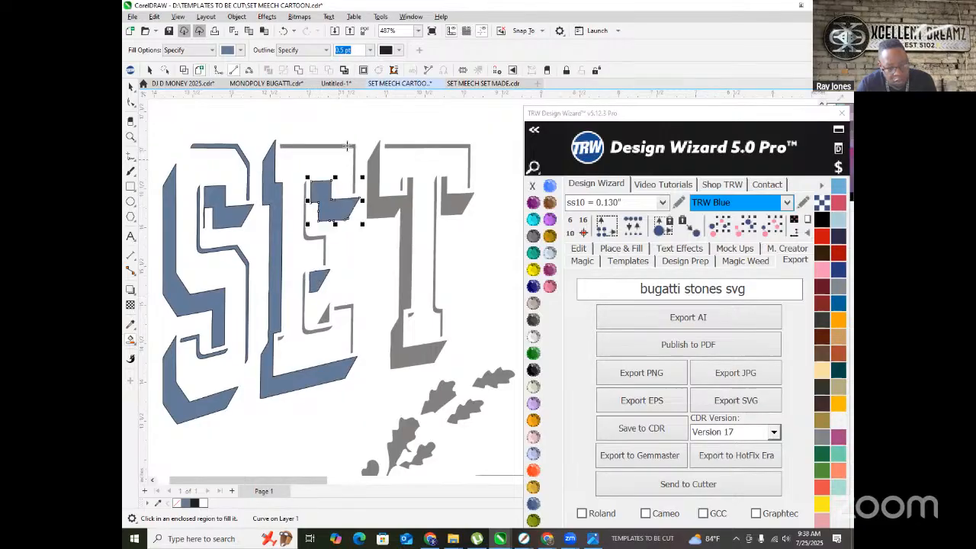
click(345, 148)
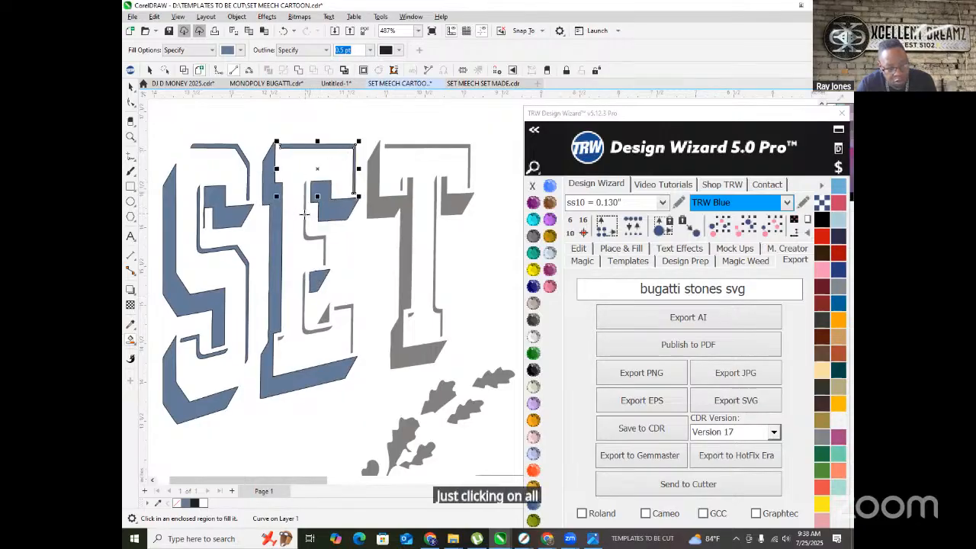
click(318, 259)
scroll(319, 259, up, 3)
click(296, 291)
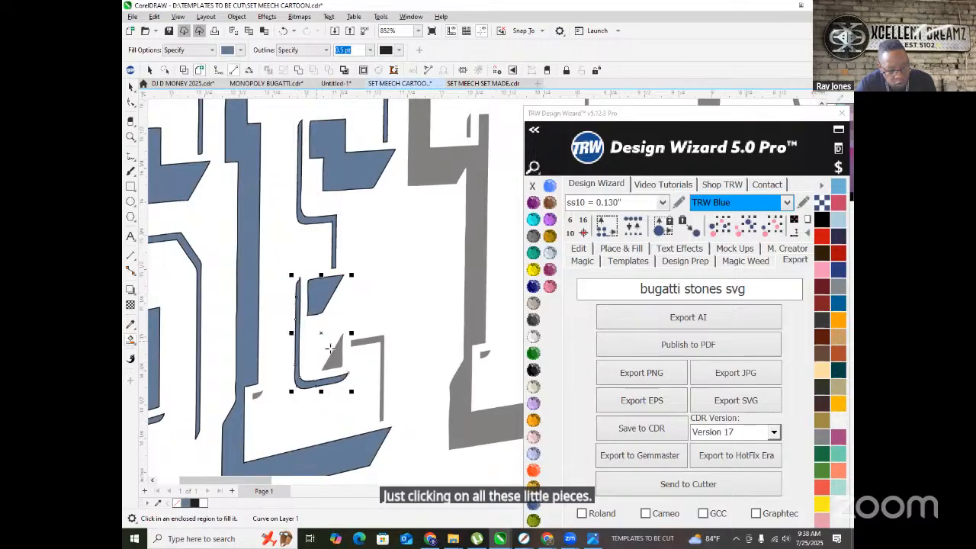
click(339, 355)
click(366, 337)
click(256, 393)
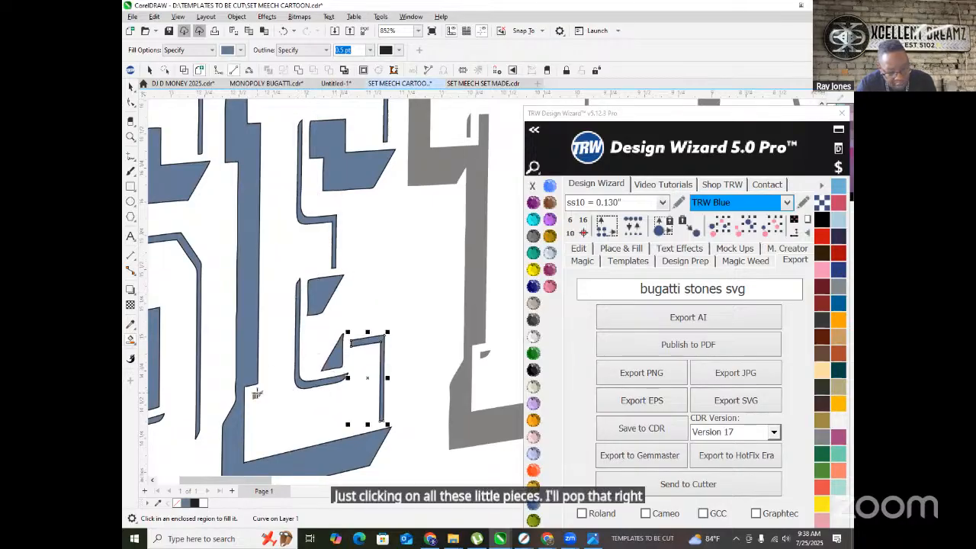
- Fill the T's shadow shape, top bar, side strips and notch blue-grey
click(478, 324)
scroll(277, 320, down, 1)
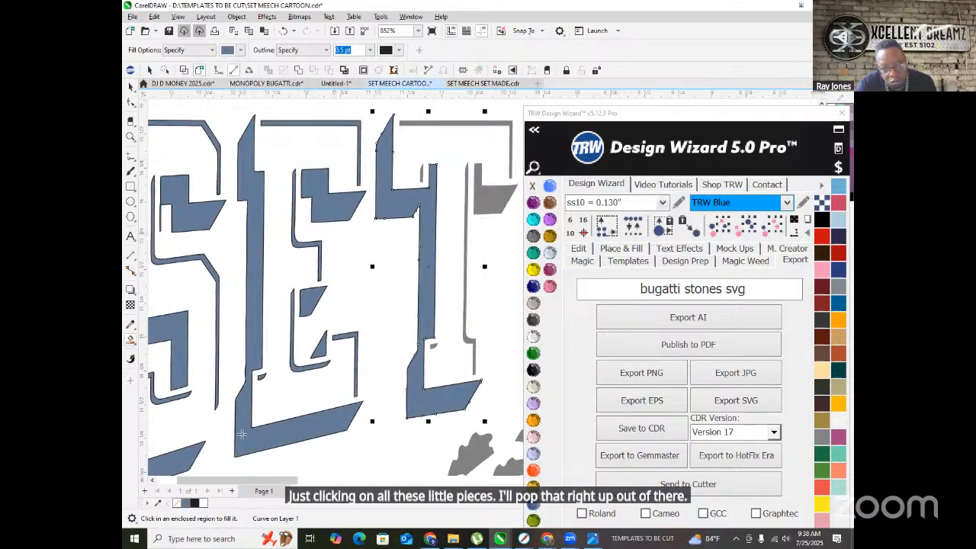
scroll(235, 438, down, 1)
scroll(375, 235, up, 2)
click(375, 231)
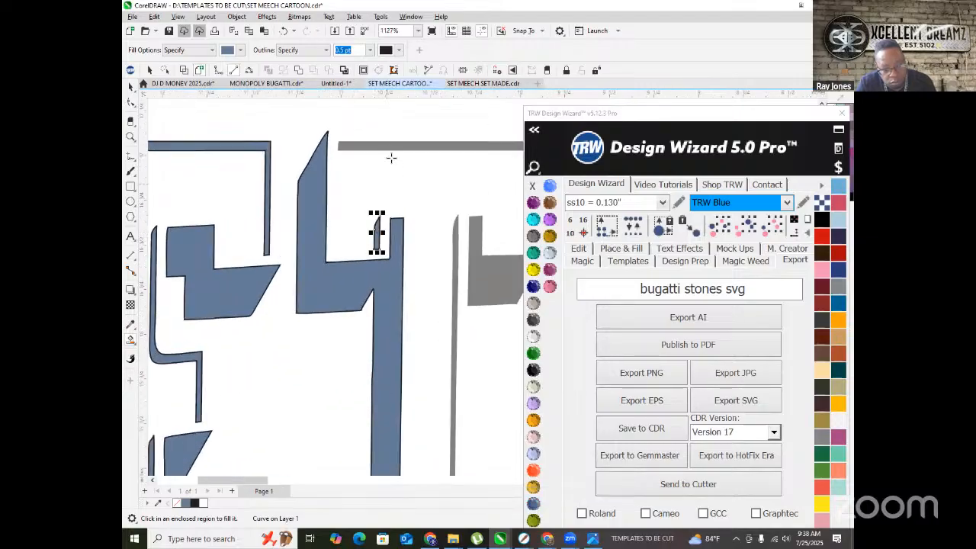
click(389, 147)
scroll(399, 168, down, 1)
click(470, 263)
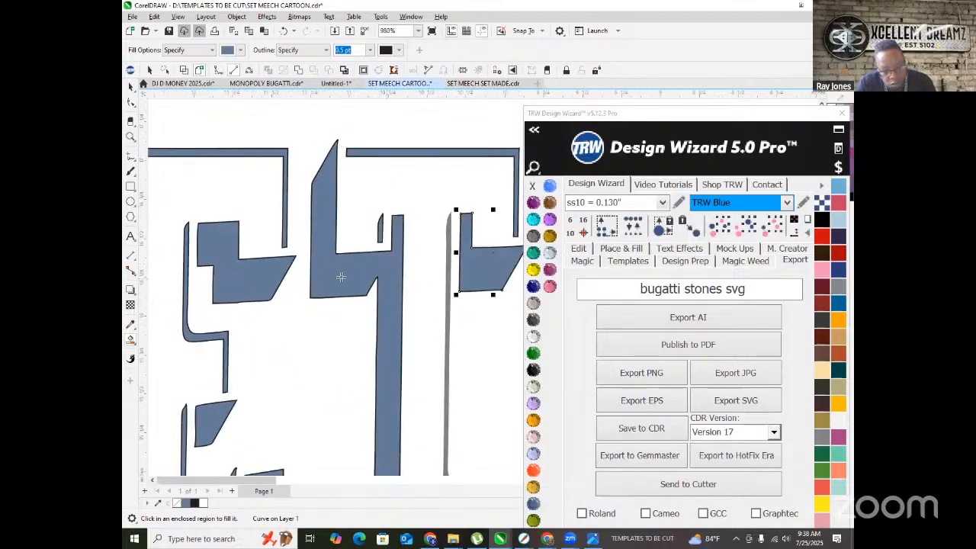
scroll(351, 280, down, 1)
click(402, 369)
scroll(384, 412, up, 2)
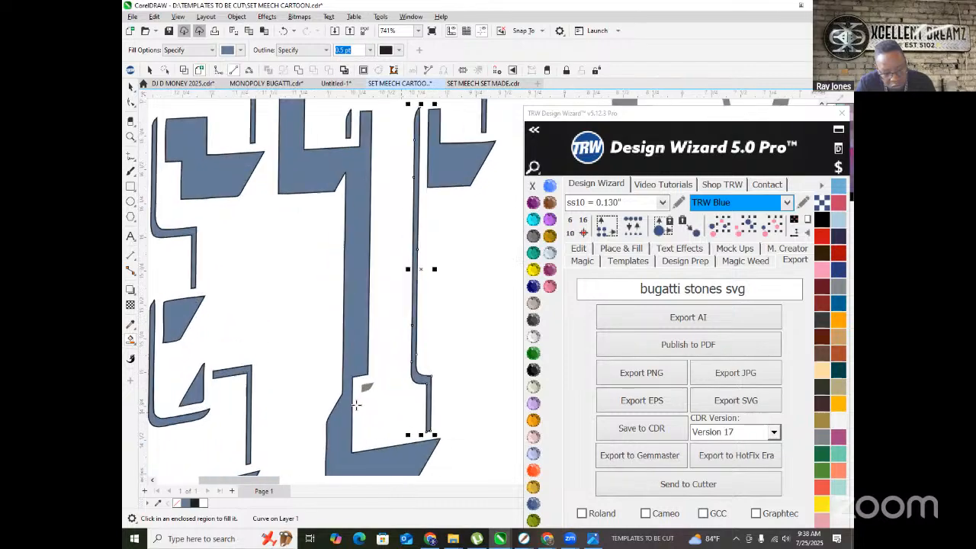
click(375, 397)
scroll(187, 351, down, 3)
scroll(392, 336, up, 2)
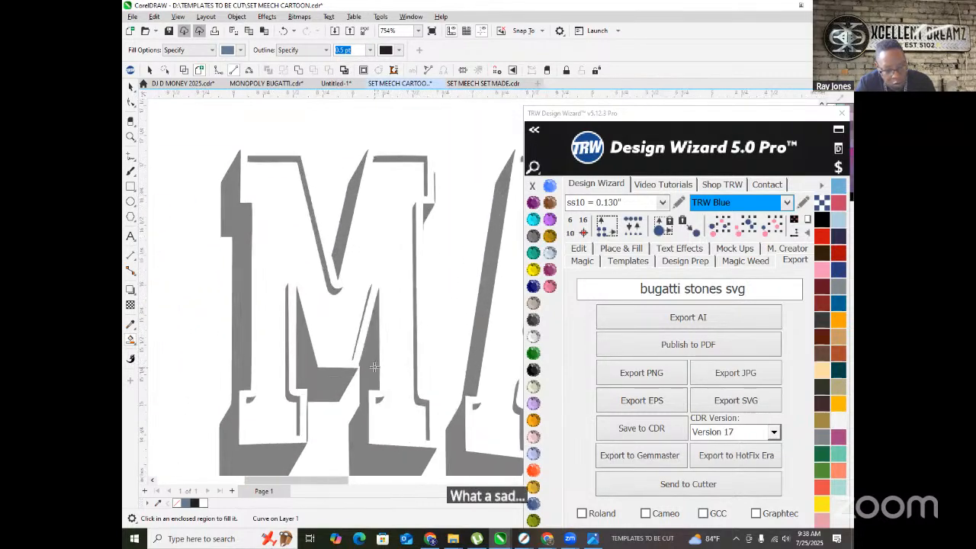
- Fill the M's left, diagonal, top and vertical shadow strips blue-grey
click(374, 367)
click(287, 389)
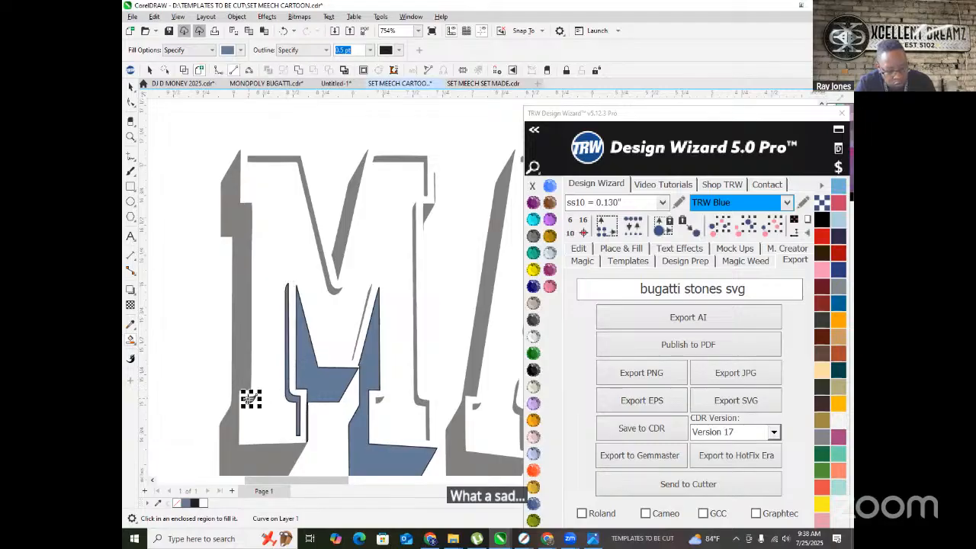
click(251, 398)
click(304, 189)
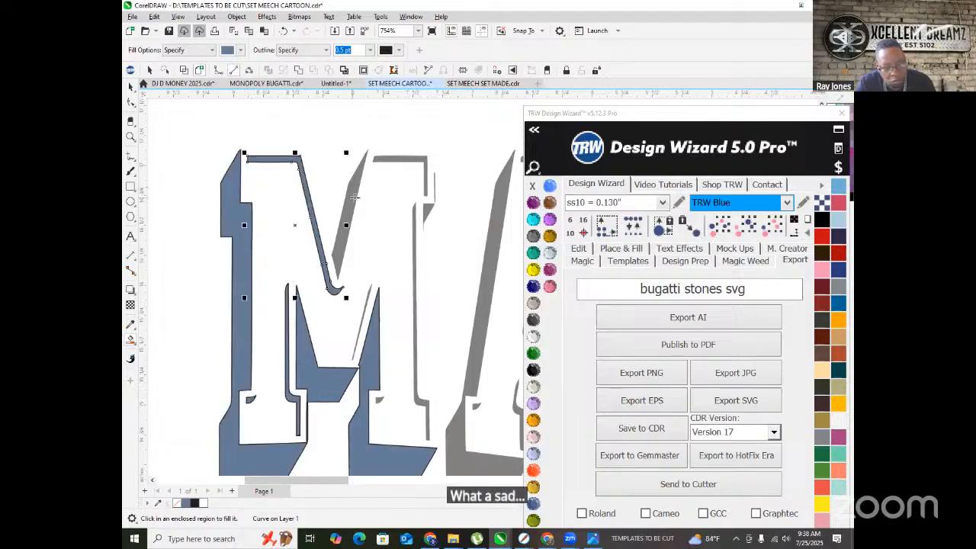
click(354, 185)
click(424, 184)
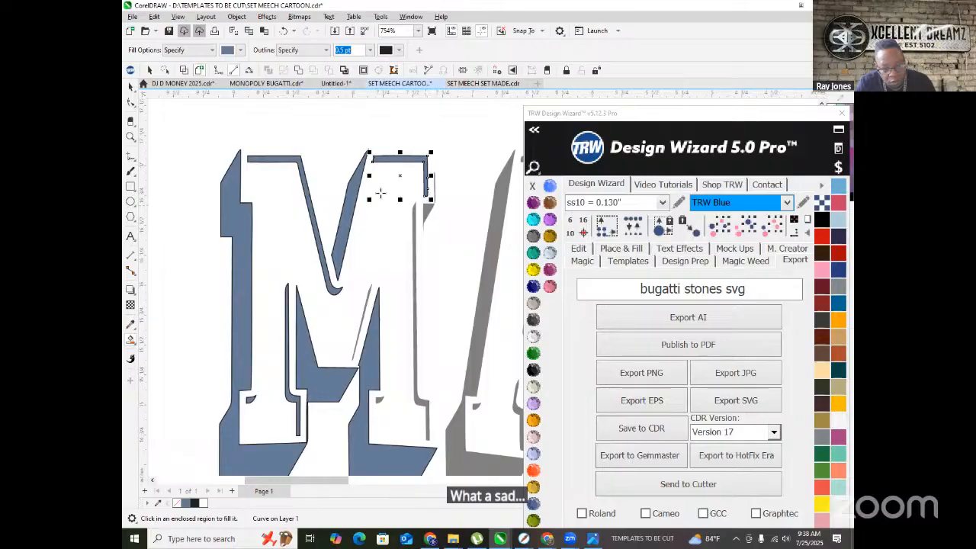
scroll(230, 197, down, 2)
scroll(229, 197, down, 1)
scroll(286, 199, up, 4)
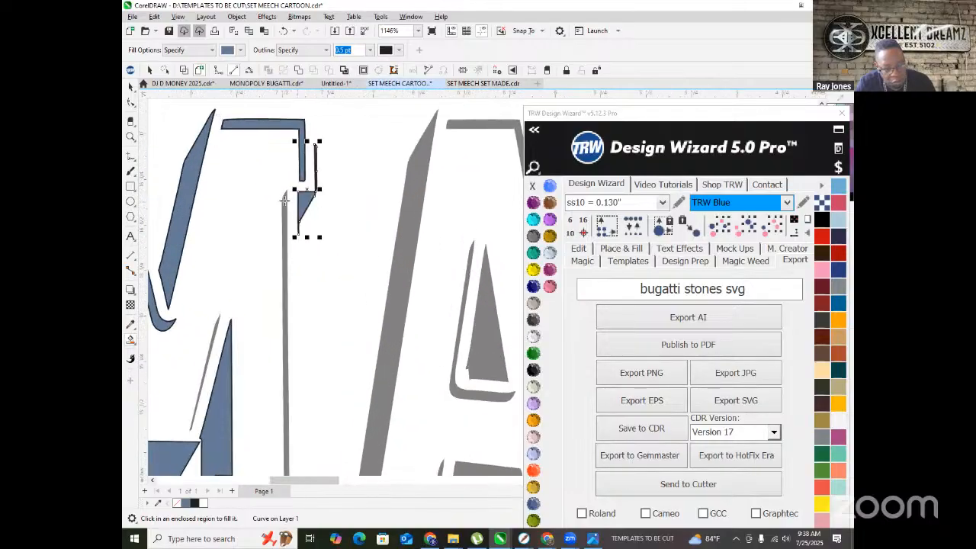
click(285, 206)
scroll(311, 280, down, 2)
- Fill the A's leg, crossbar, right edge and inner triangle shadows blue-grey
click(321, 313)
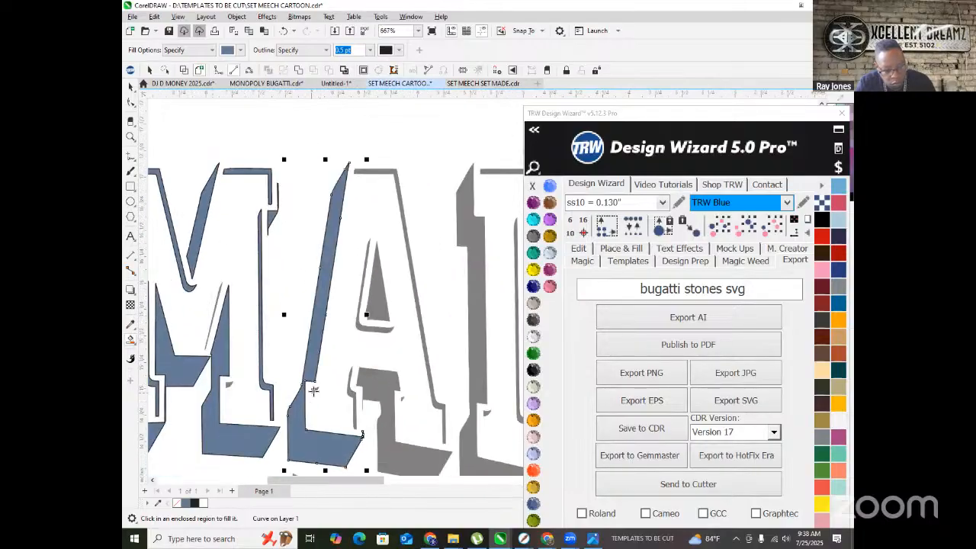
click(313, 389)
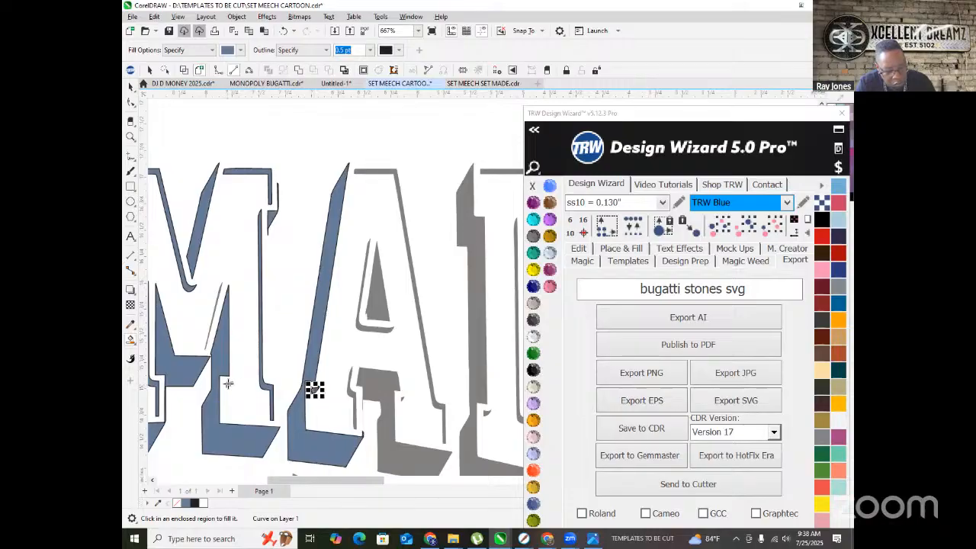
click(228, 384)
click(380, 385)
scroll(380, 385, up, 4)
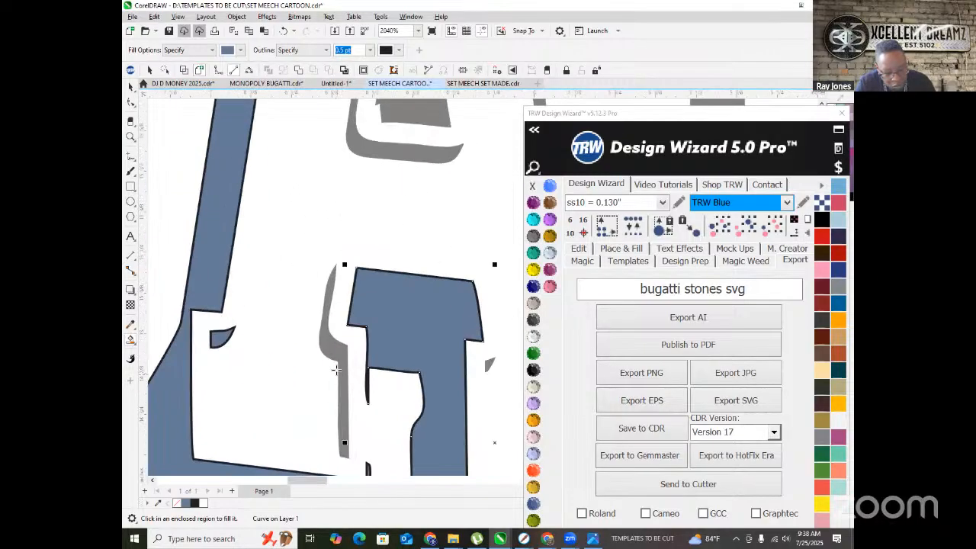
scroll(333, 370, down, 3)
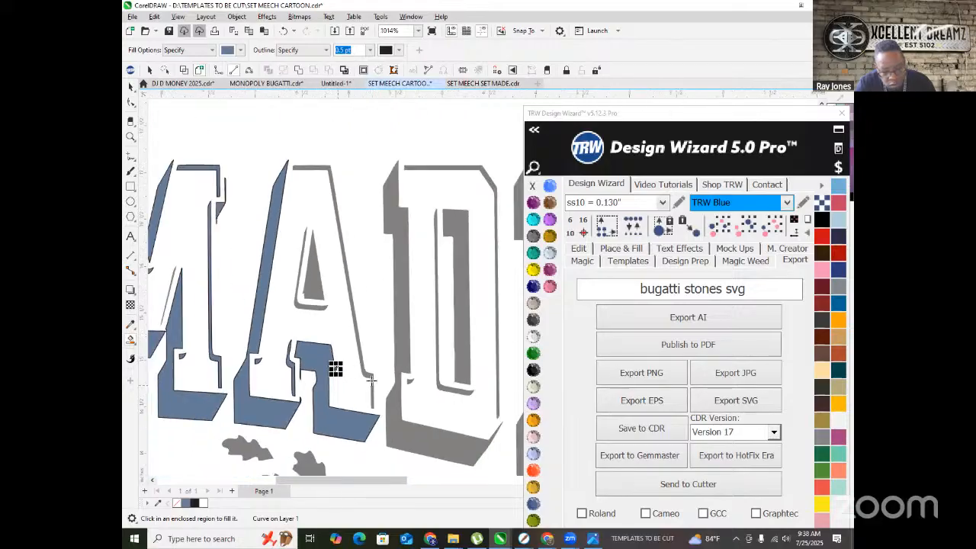
scroll(372, 351, up, 2)
click(366, 365)
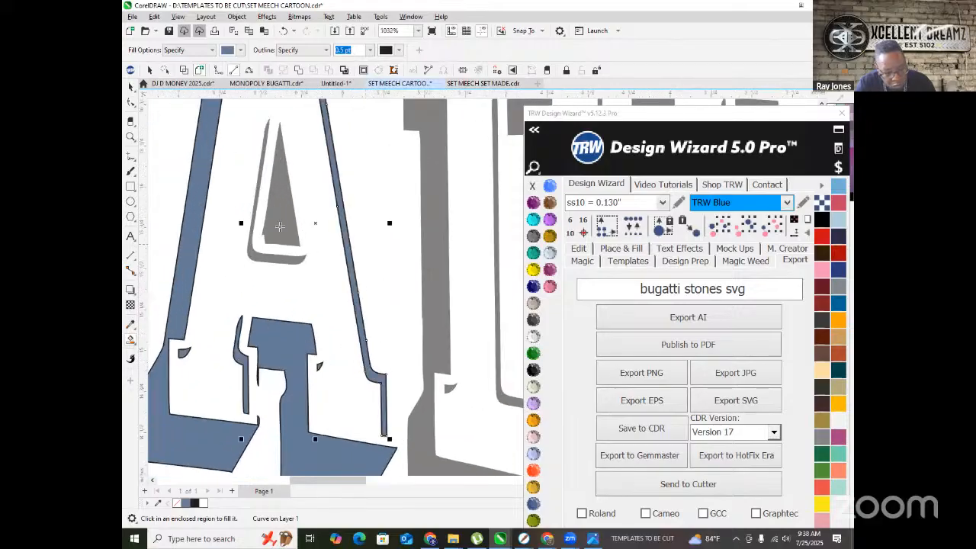
click(279, 236)
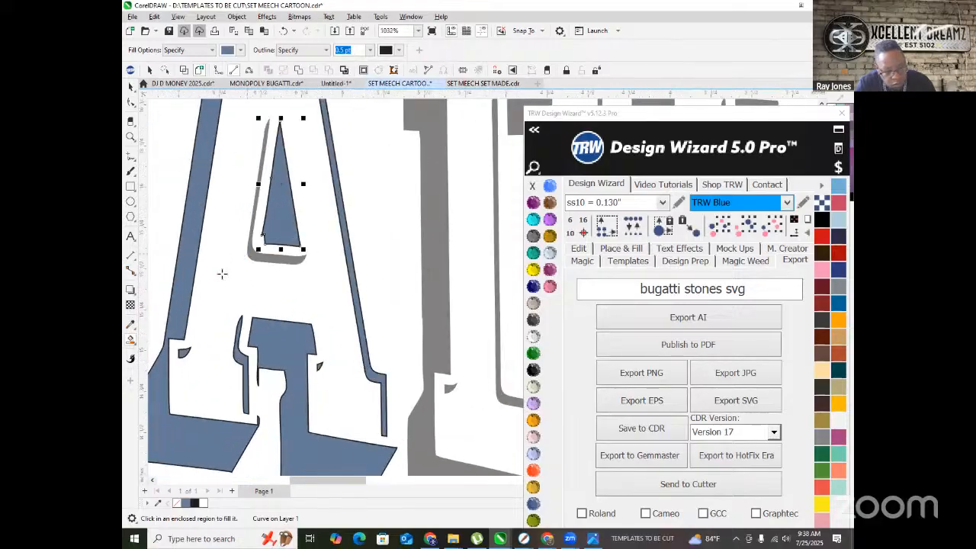
scroll(221, 273, down, 2)
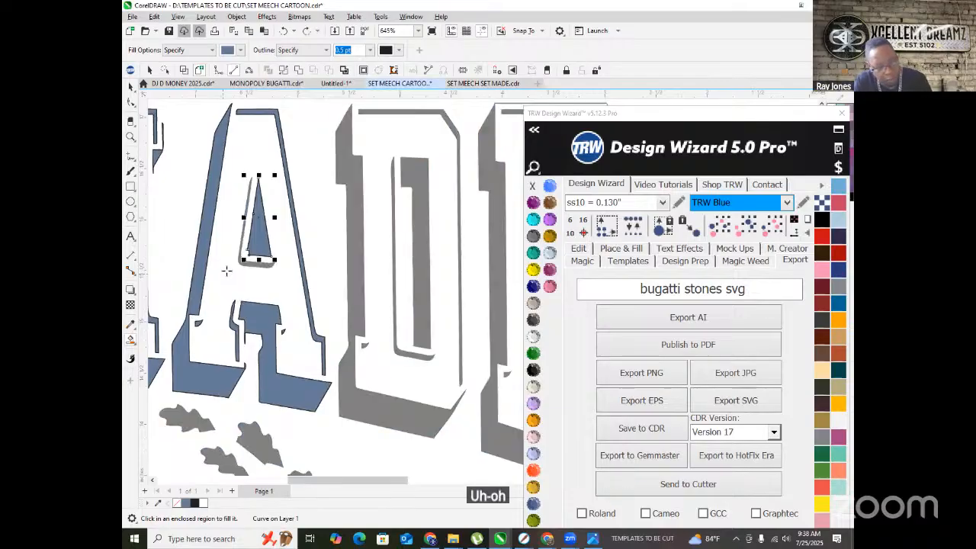
scroll(223, 272, up, 2)
scroll(226, 270, down, 3)
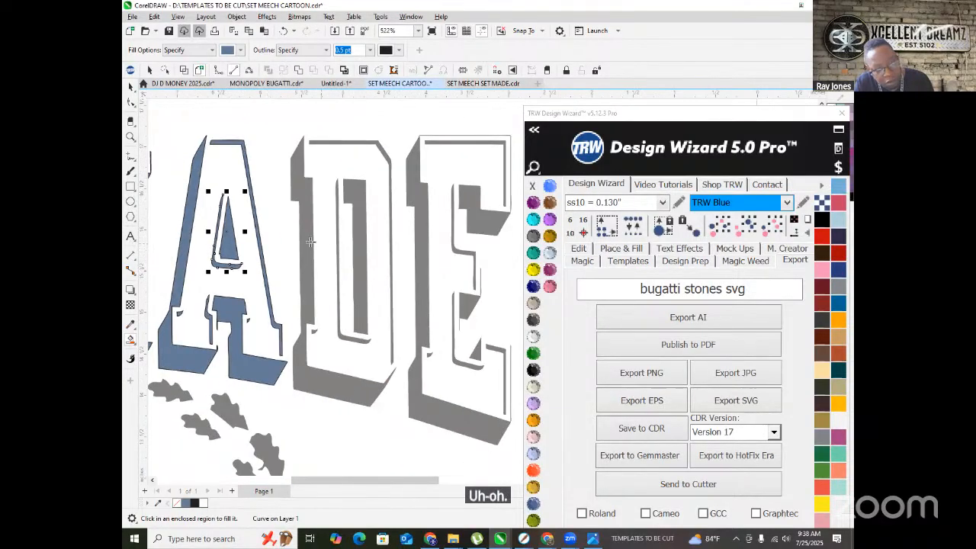
- Fill the D's outer extrusion, inner strip and a small corner piece blue-grey
click(306, 244)
click(353, 239)
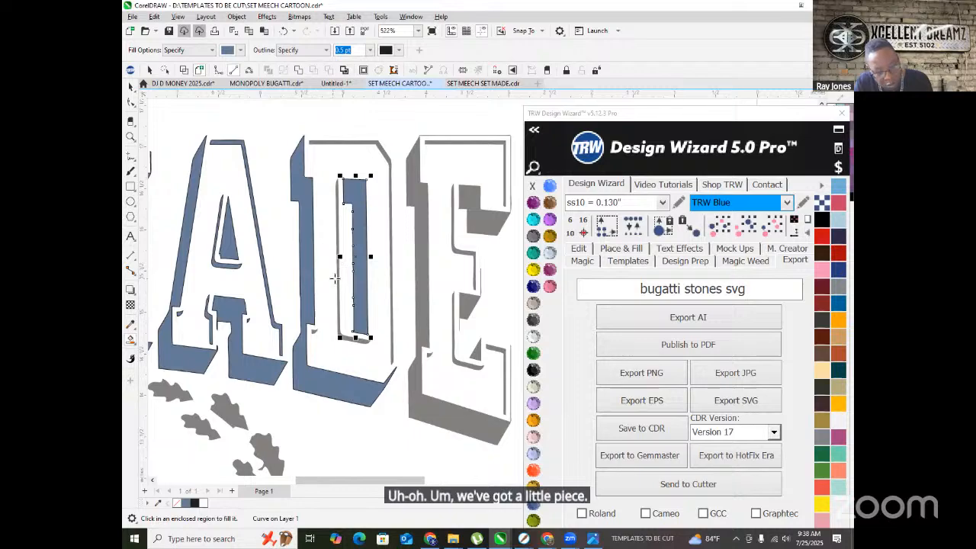
scroll(332, 278, up, 5)
click(266, 456)
scroll(335, 350, down, 5)
scroll(308, 267, up, 3)
scroll(308, 267, up, 4)
- Fill the remaining tall strips, quadrilateral and L-shaped piece blue-grey
click(322, 239)
click(406, 307)
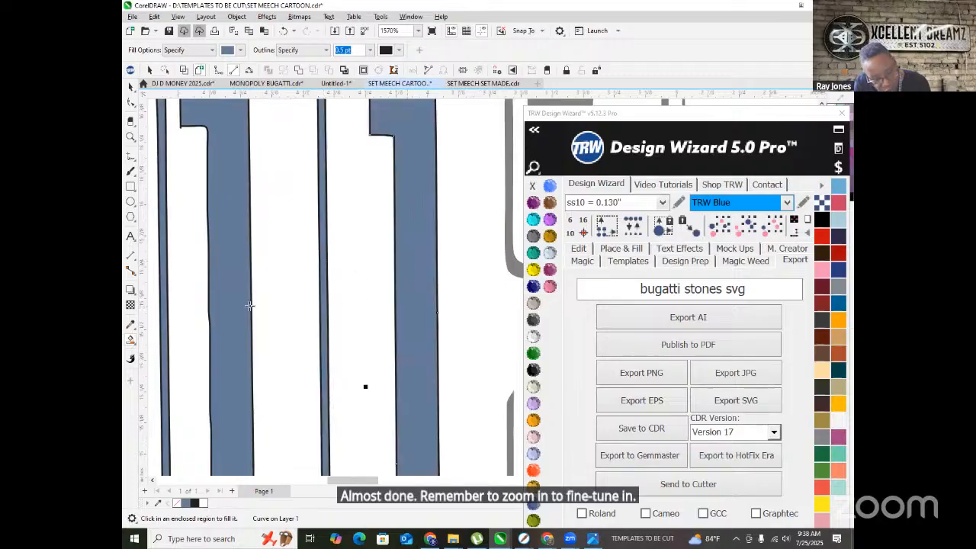
scroll(270, 304, down, 4)
scroll(393, 366, up, 2)
click(324, 320)
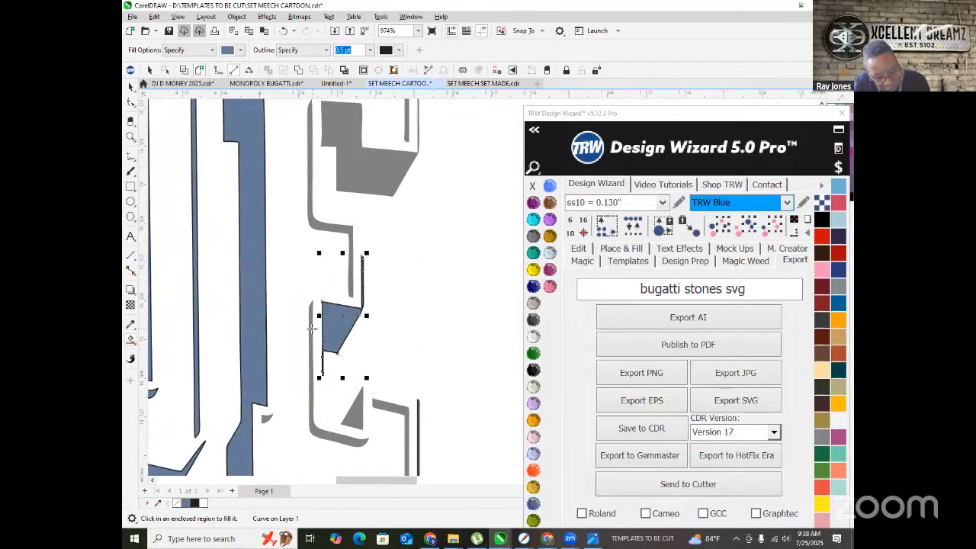
scroll(301, 333, up, 5)
click(320, 295)
scroll(311, 291, down, 4)
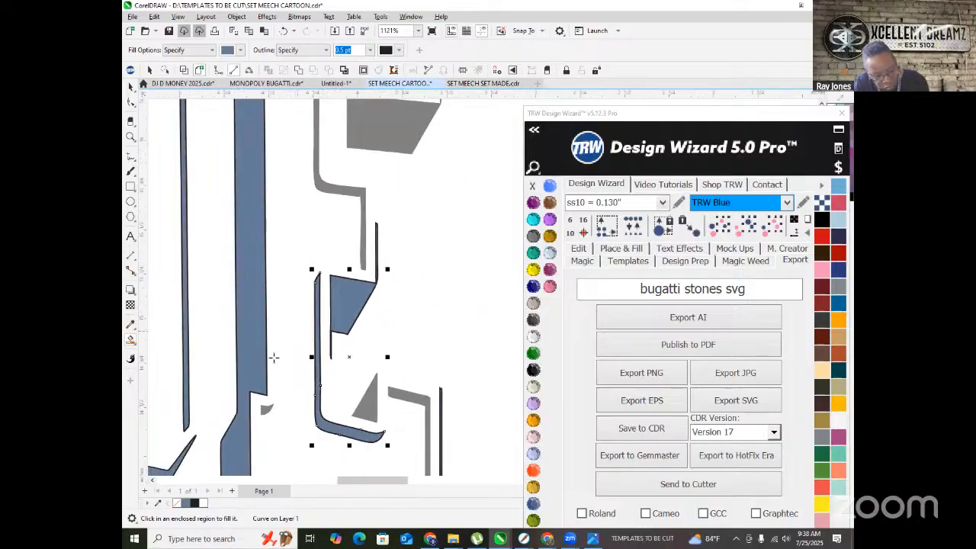
- Fill the last gray triangles, top shape and bracket pieces blue-grey, then review the lettering
click(266, 409)
click(376, 401)
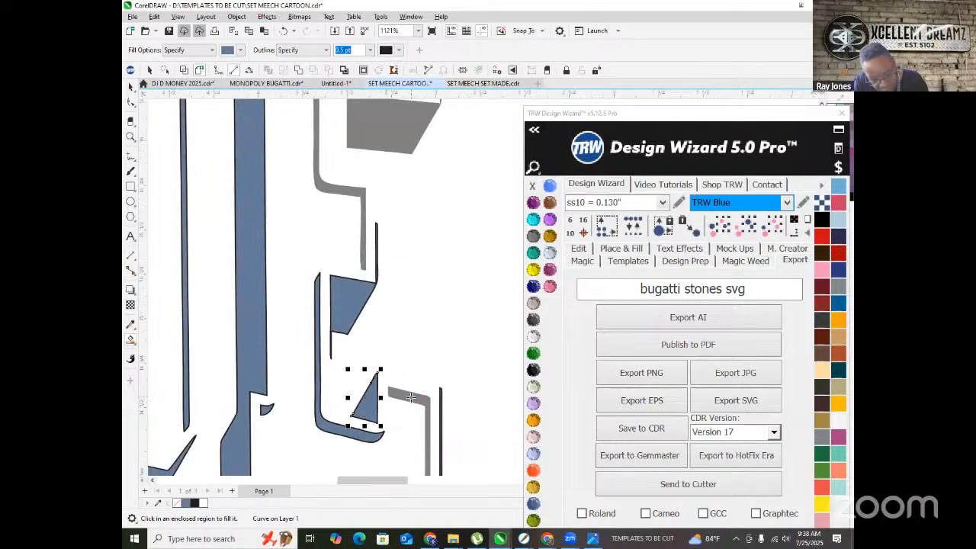
click(411, 397)
click(358, 150)
click(321, 185)
scroll(287, 259, down, 3)
scroll(344, 149, up, 4)
scroll(312, 333, down, 6)
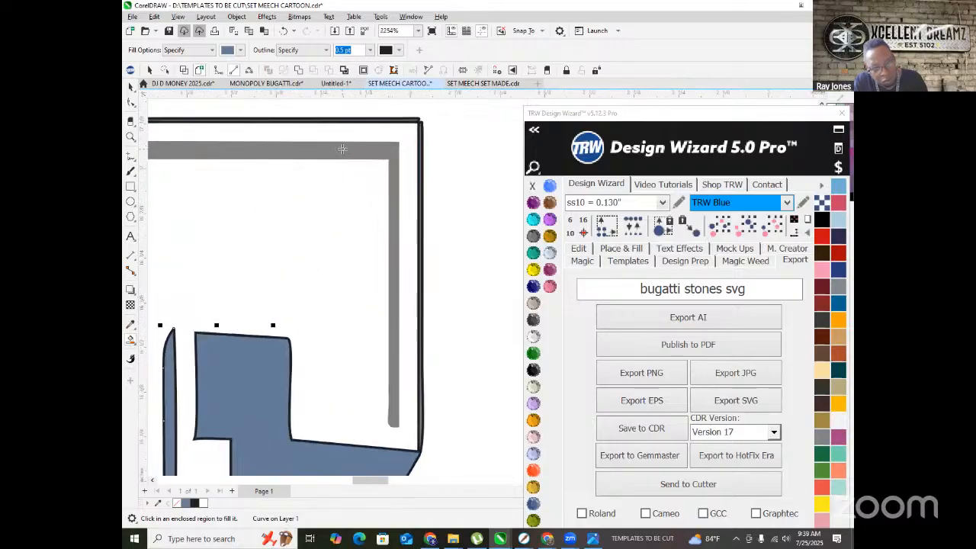
scroll(312, 333, down, 3)
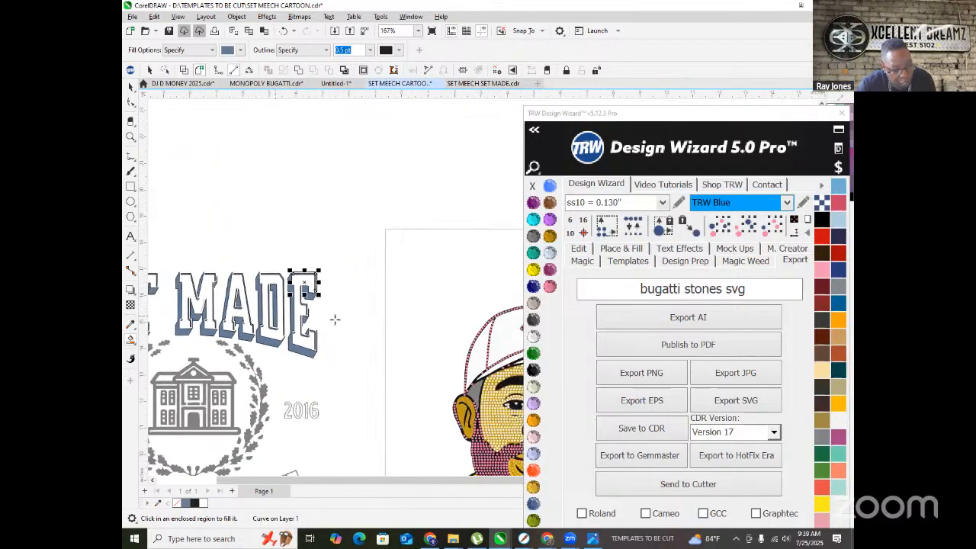
scroll(318, 301, up, 5)
scroll(346, 280, down, 4)
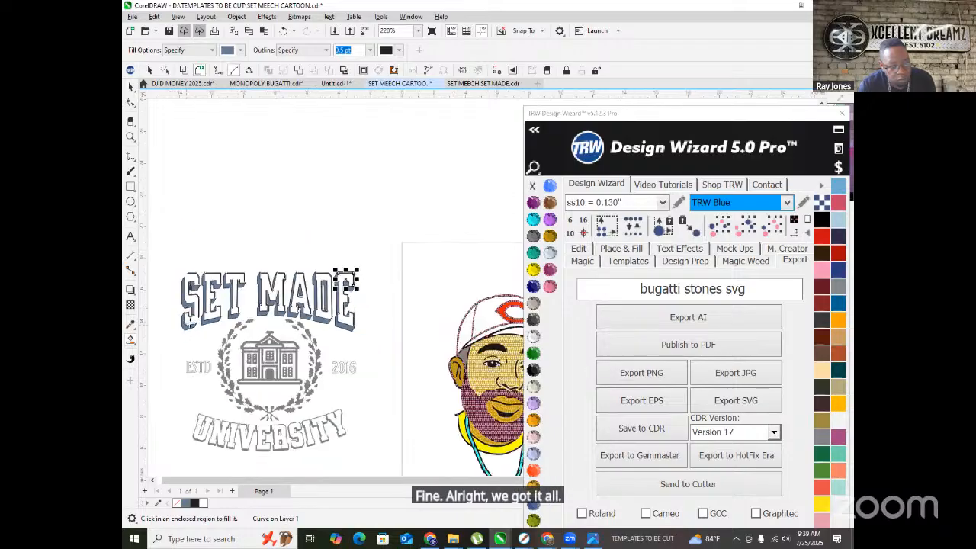
scroll(220, 276, up, 1)
scroll(220, 276, down, 3)
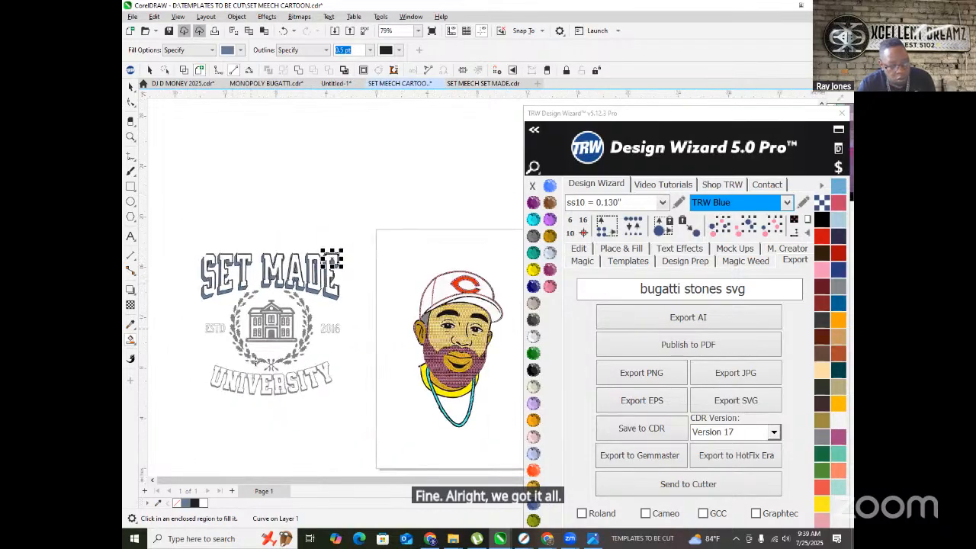
scroll(243, 303, up, 8)
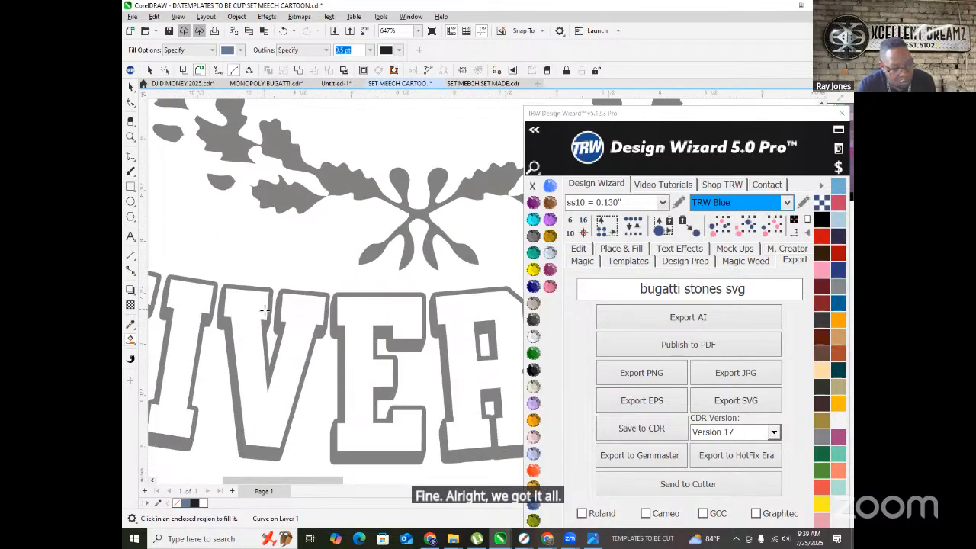
- Fill the outline regions of UNIVERSITY's V, I, E, R, S and ITY blue-grey
click(243, 325)
click(180, 303)
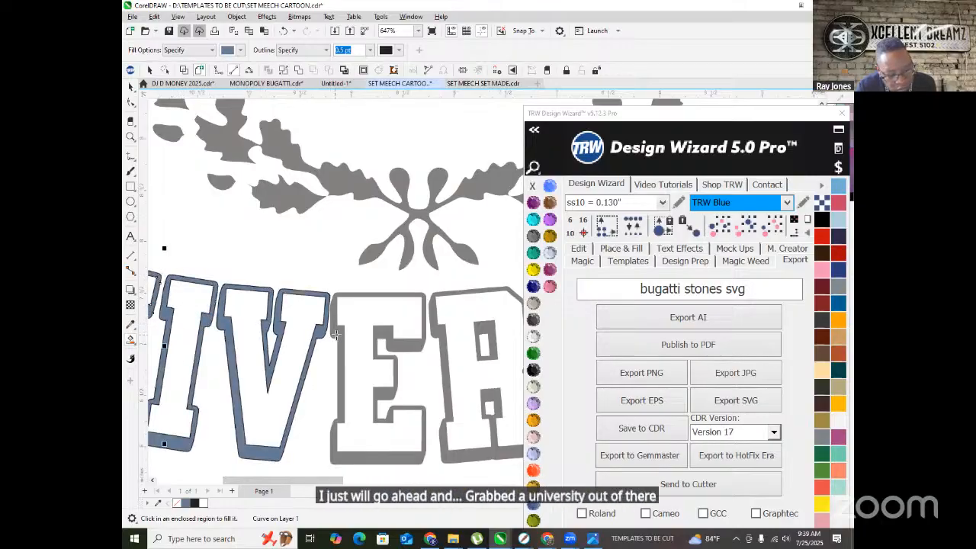
click(362, 335)
click(434, 330)
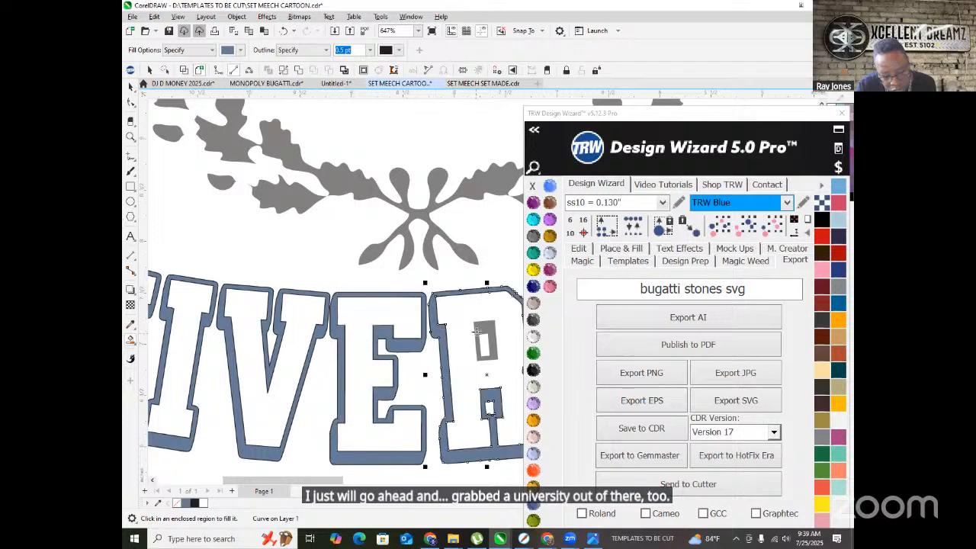
click(476, 332)
scroll(336, 364, down, 5)
scroll(342, 352, up, 3)
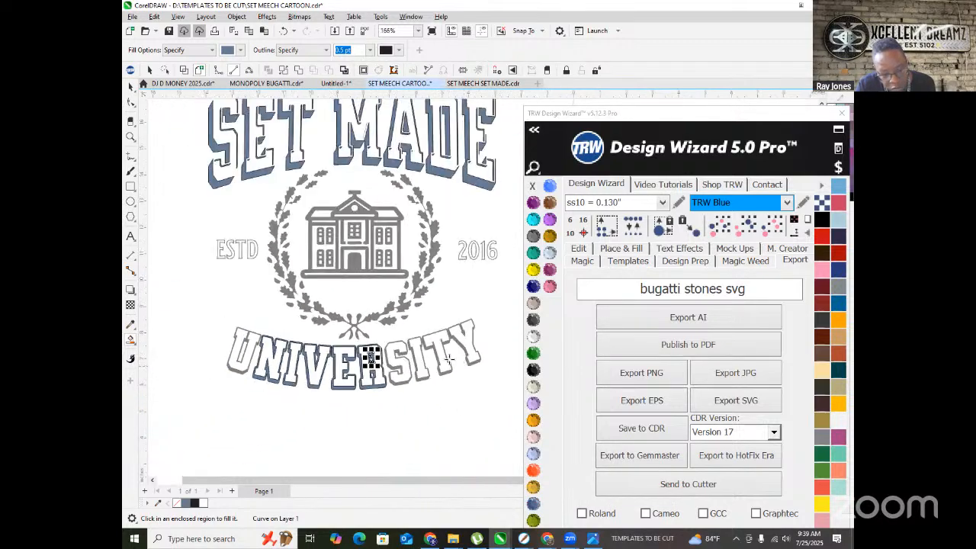
click(339, 342)
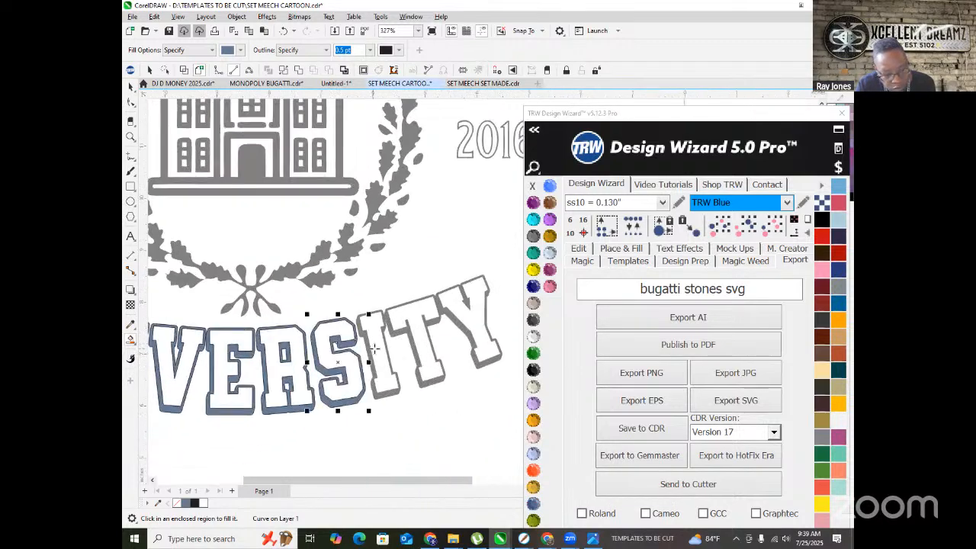
click(380, 336)
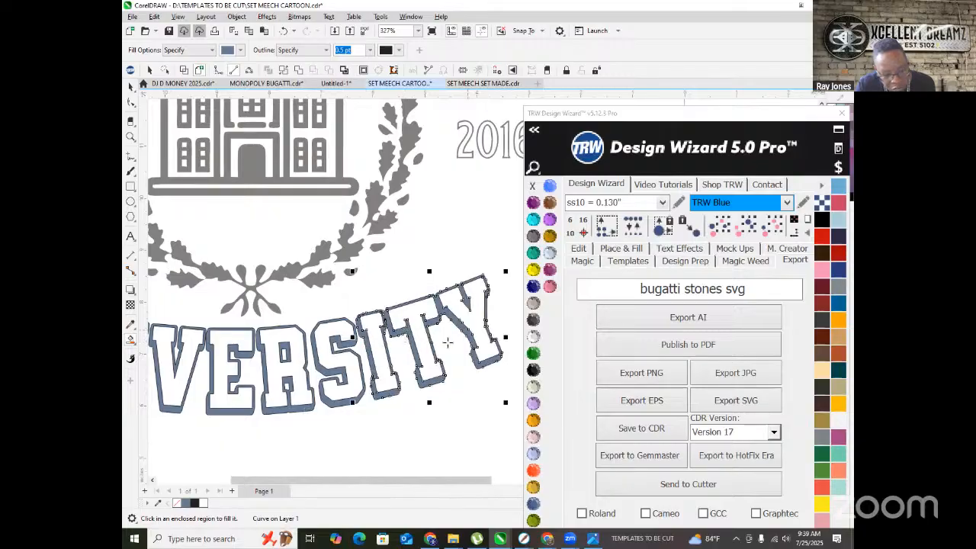
scroll(448, 341, down, 3)
scroll(252, 329, up, 3)
scroll(252, 330, up, 2)
scroll(254, 312, down, 6)
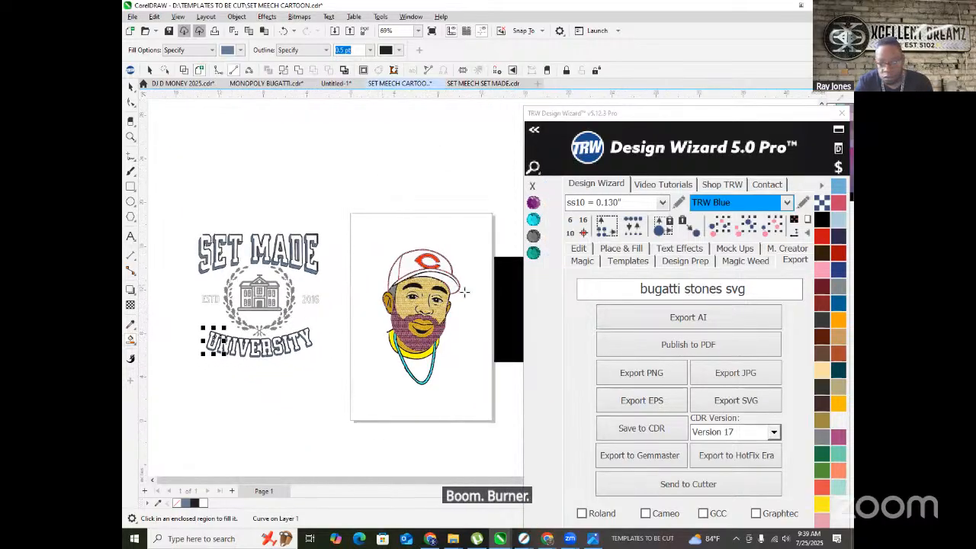
- Move a copy of the logo below the cartoon portrait
click(738, 231)
scroll(220, 277, down, 1)
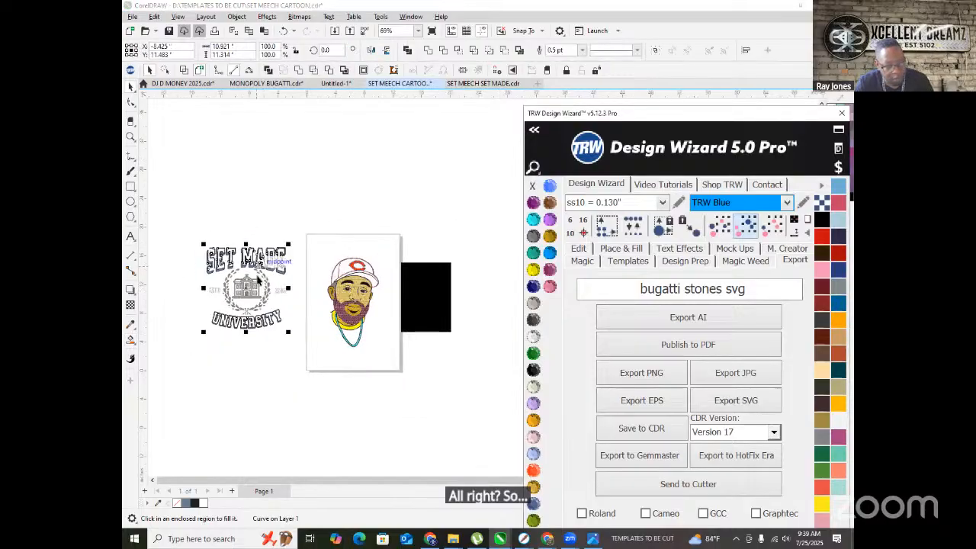
drag(246, 286, 352, 402)
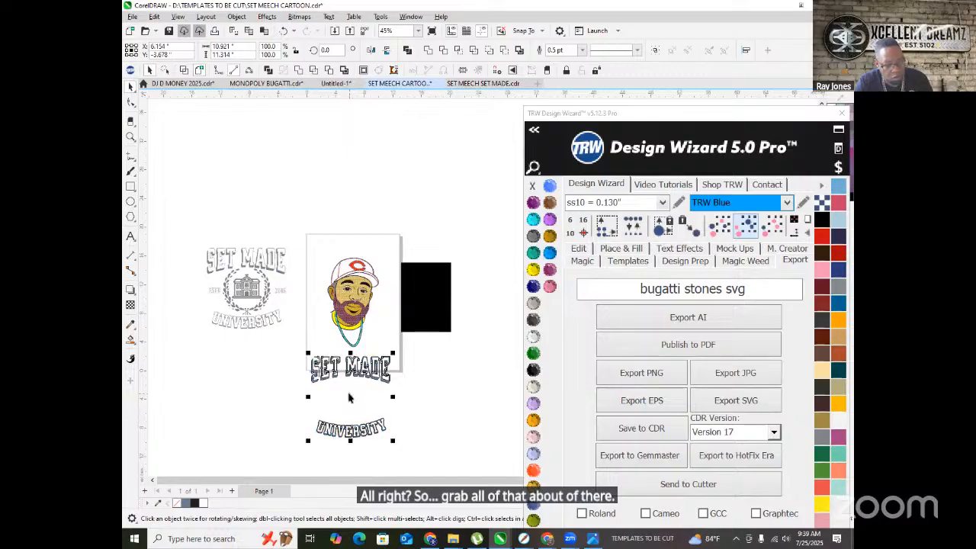
scroll(327, 399, up, 2)
scroll(326, 364, down, 2)
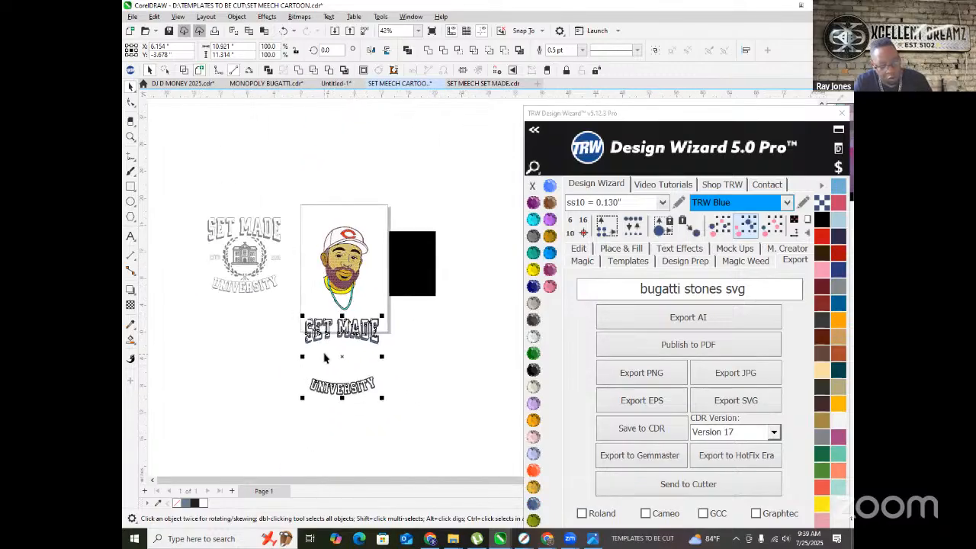
scroll(340, 355, up, 3)
- Combine the SET MADE lettering pieces into one curve
click(245, 281)
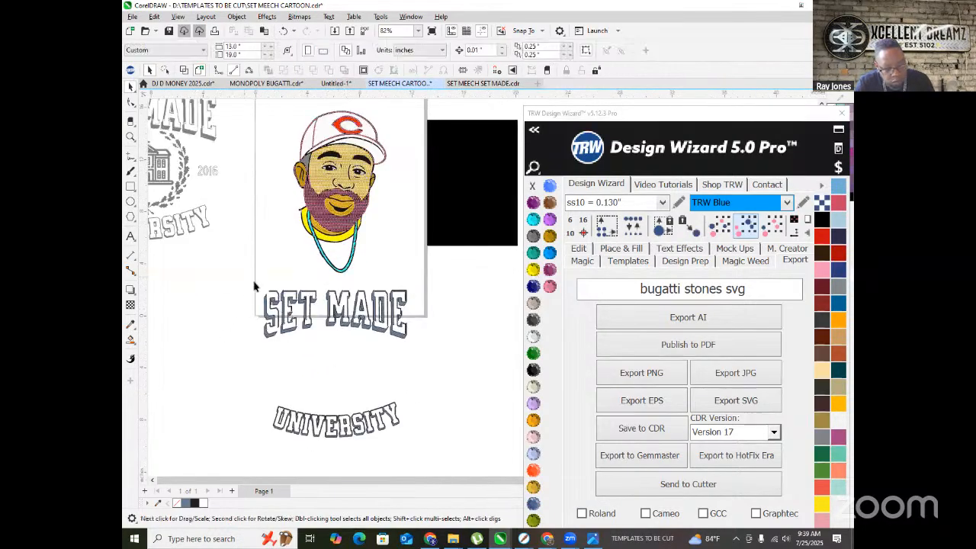
drag(439, 365, 421, 351)
right_click(381, 306)
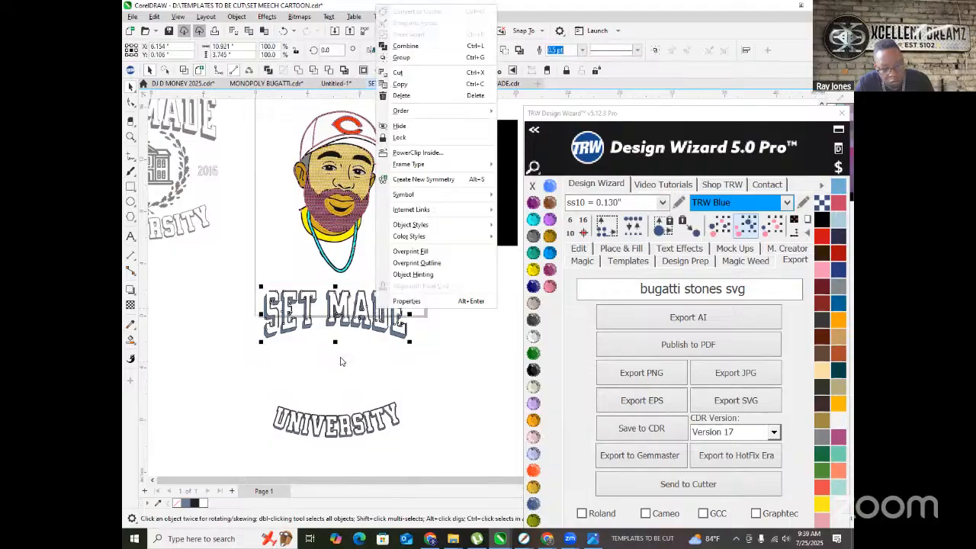
click(406, 46)
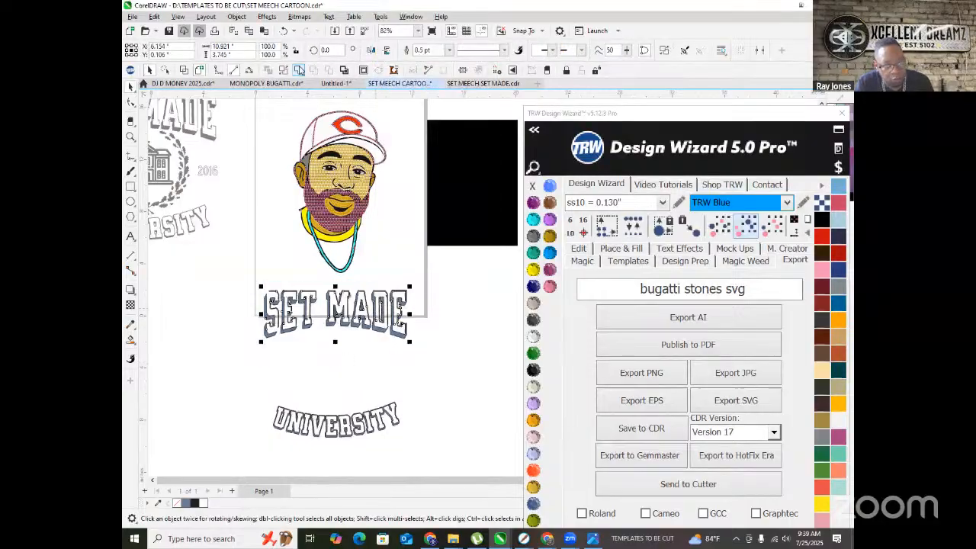
- Select all the arched UNIVERSITY letters and Combine them into one object
scroll(327, 319, down, 1)
drag(281, 375, 369, 402)
drag(411, 437, 408, 428)
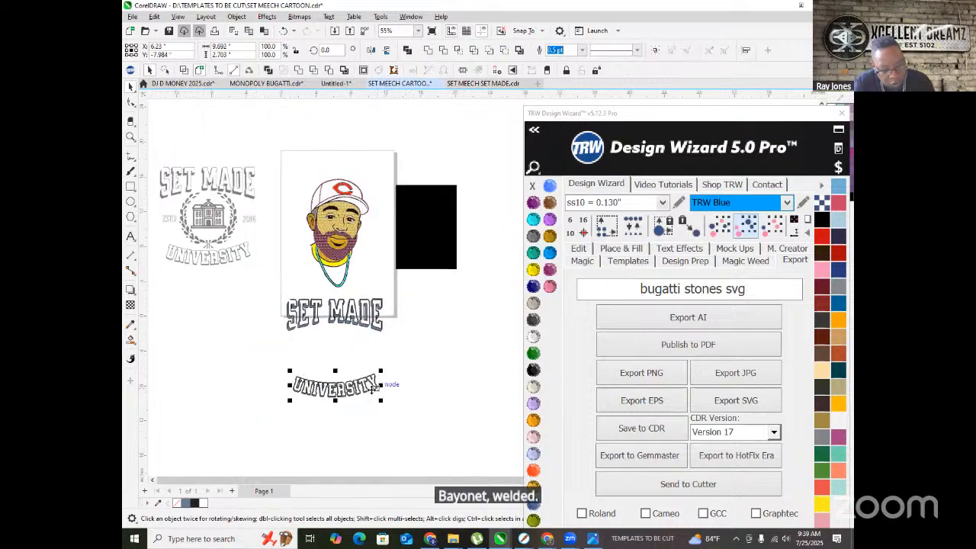
scroll(370, 387, up, 6)
right_click(359, 357)
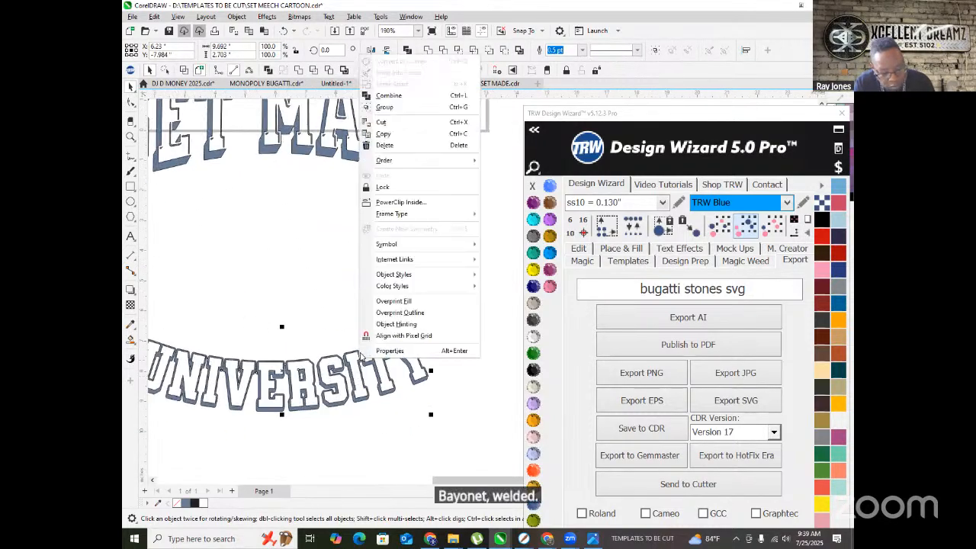
click(384, 94)
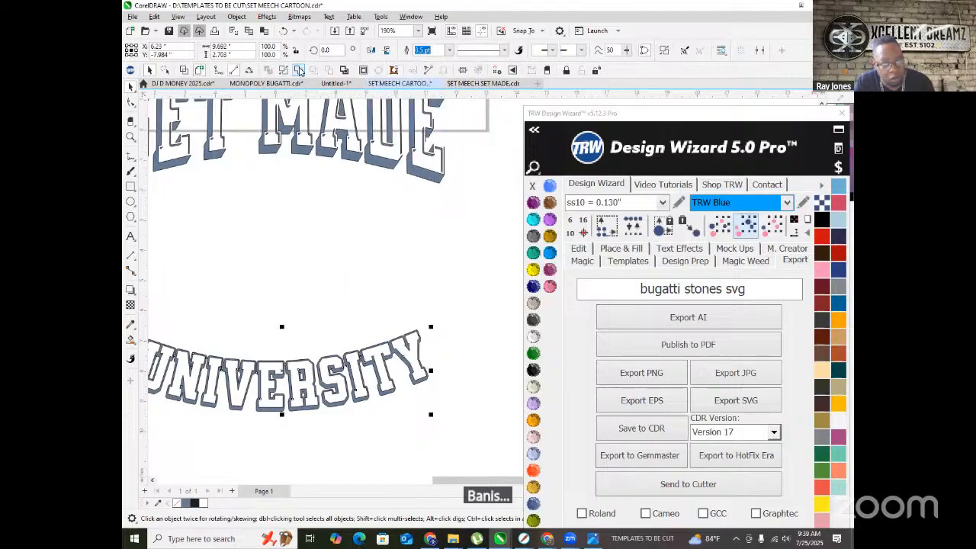
- Select the SET MADE and UNIVERSITY lettering together
scroll(331, 418, down, 3)
click(446, 339)
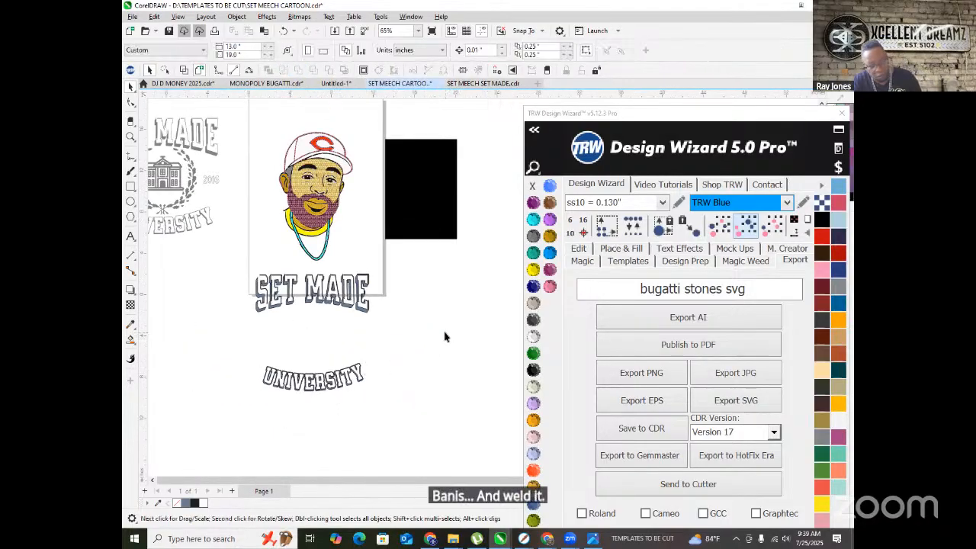
scroll(356, 414, down, 1)
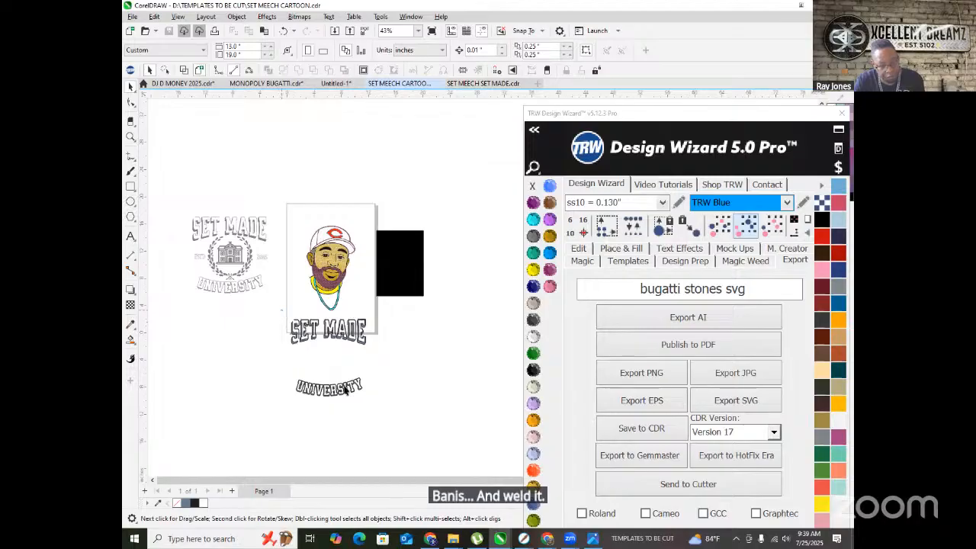
drag(281, 310, 380, 428)
scroll(324, 281, up, 4)
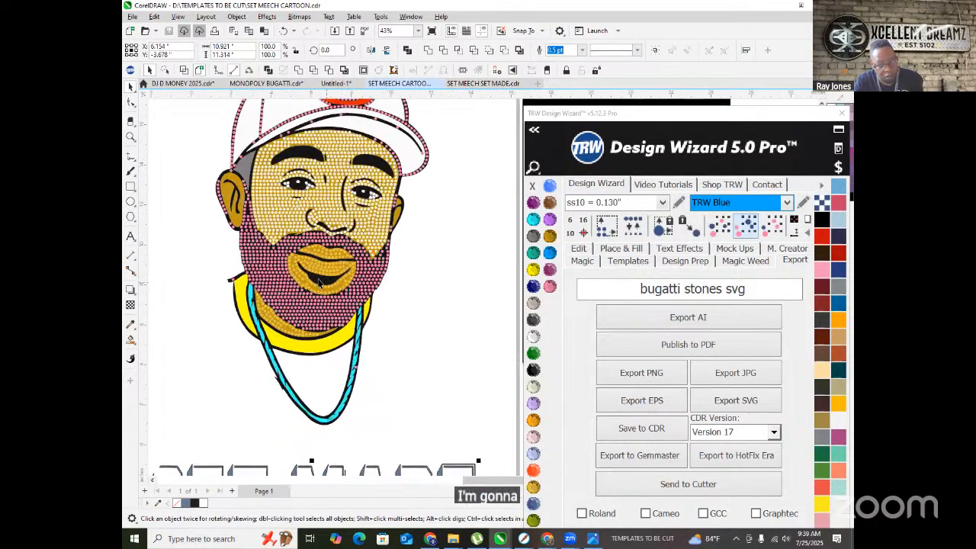
- Place the SET MADE and UNIVERSITY lettering onto the cartoon portrait, with UNIVERSITY lowered
scroll(321, 282, down, 3)
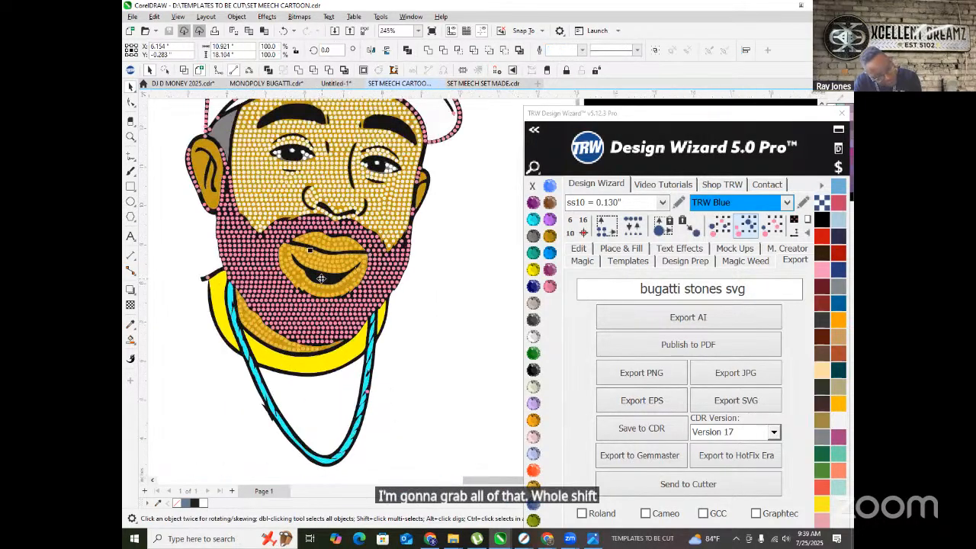
scroll(317, 276, down, 2)
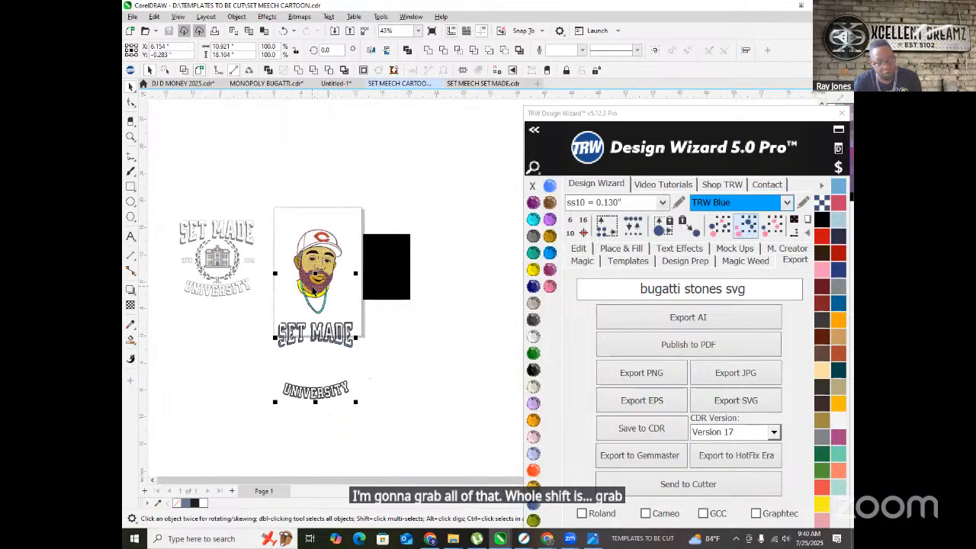
key(Right)
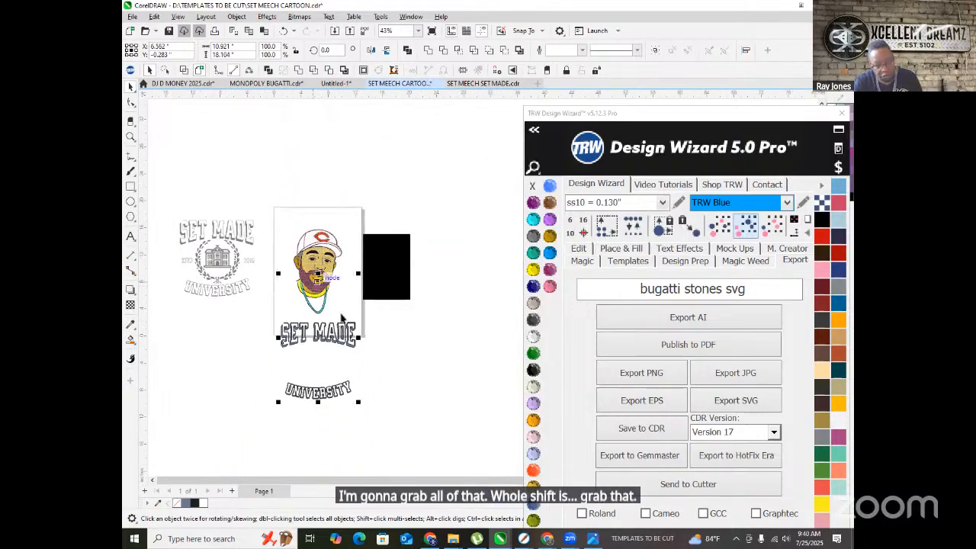
drag(365, 424, 259, 320)
scroll(319, 366, up, 1)
drag(316, 356, 398, 470)
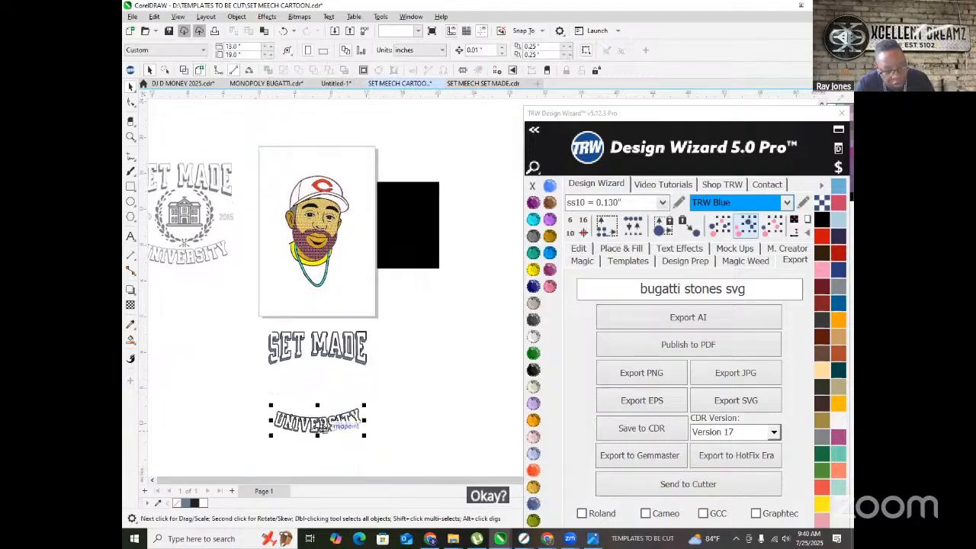
drag(320, 428, 389, 475)
drag(322, 343, 313, 204)
- Move the rhinestone plugin window up and left, then deselect the artwork
scroll(216, 295, down, 1)
scroll(276, 260, up, 1)
click(695, 110)
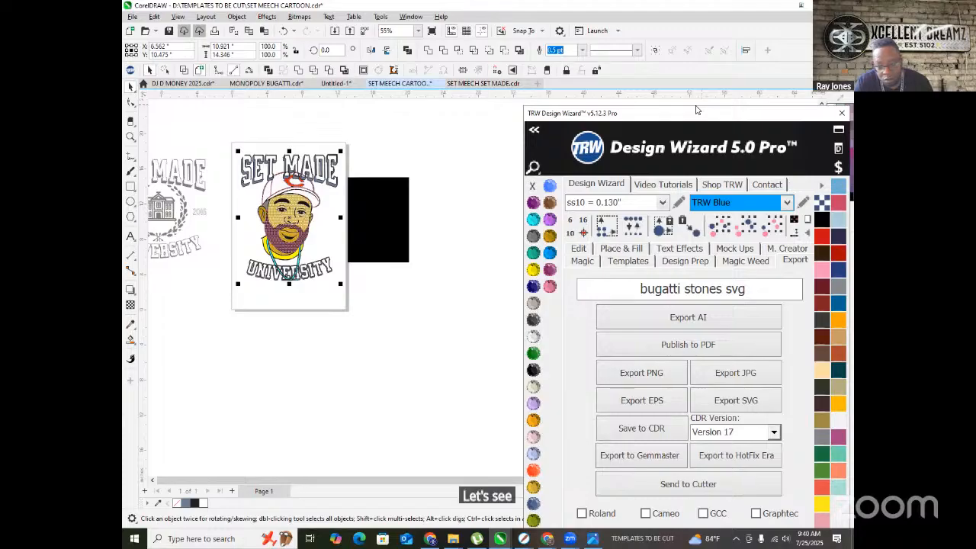
drag(695, 109, 668, 9)
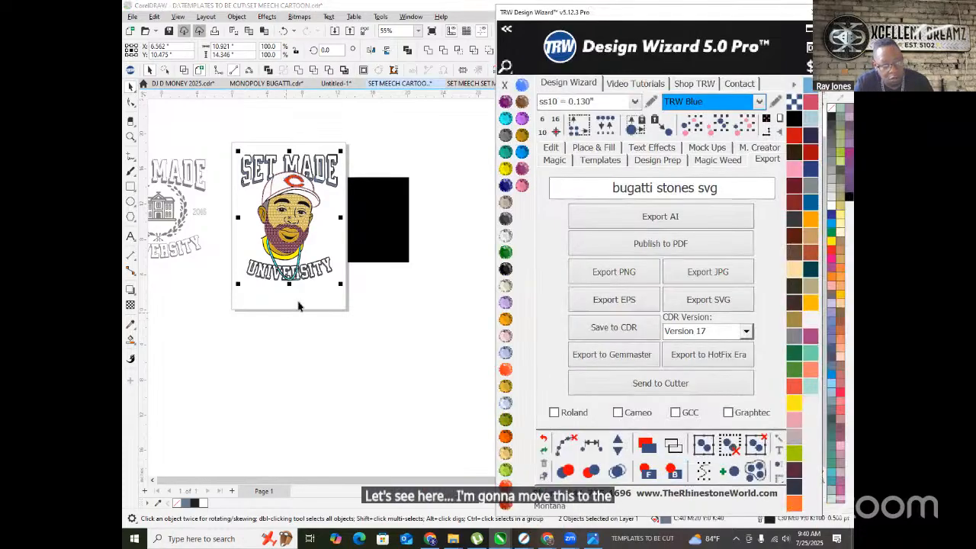
click(297, 305)
scroll(277, 282, up, 1)
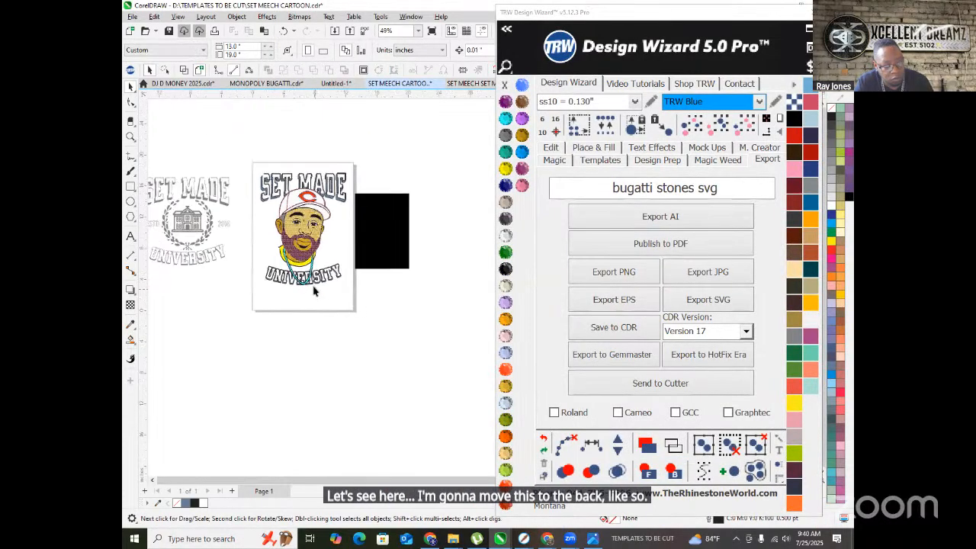
scroll(313, 263, up, 1)
scroll(336, 275, down, 1)
scroll(197, 221, up, 4)
- With Smart Fill, colour the top, left and lower-left wreath leaves blue
scroll(197, 221, up, 2)
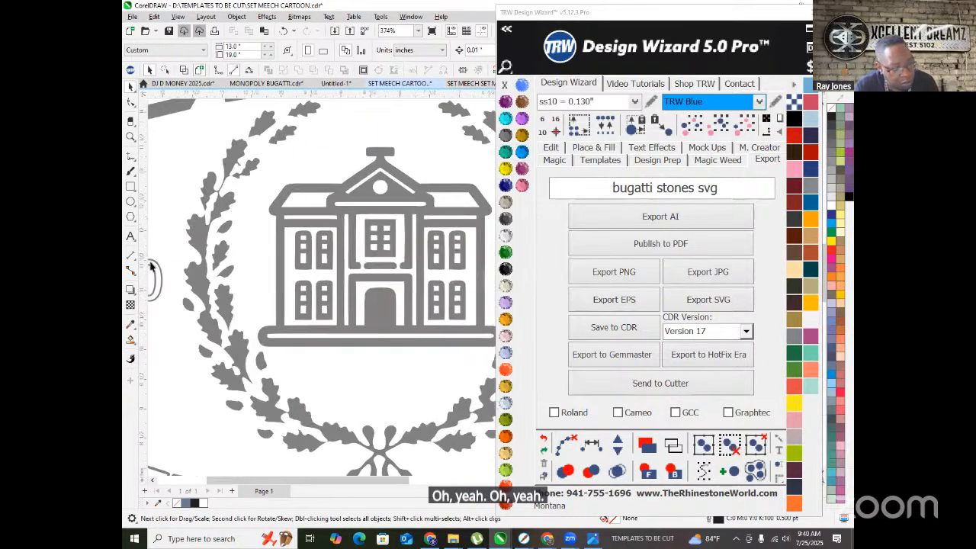
click(130, 340)
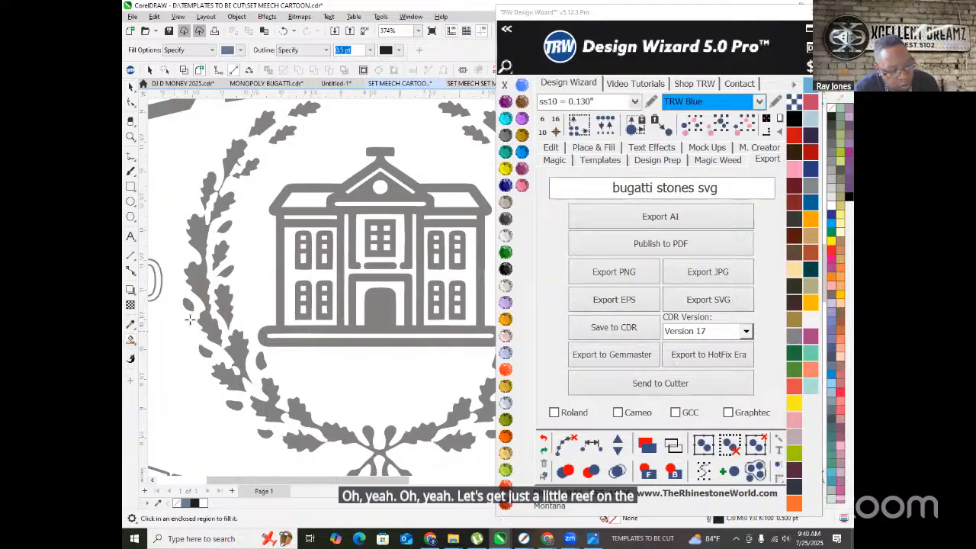
click(219, 244)
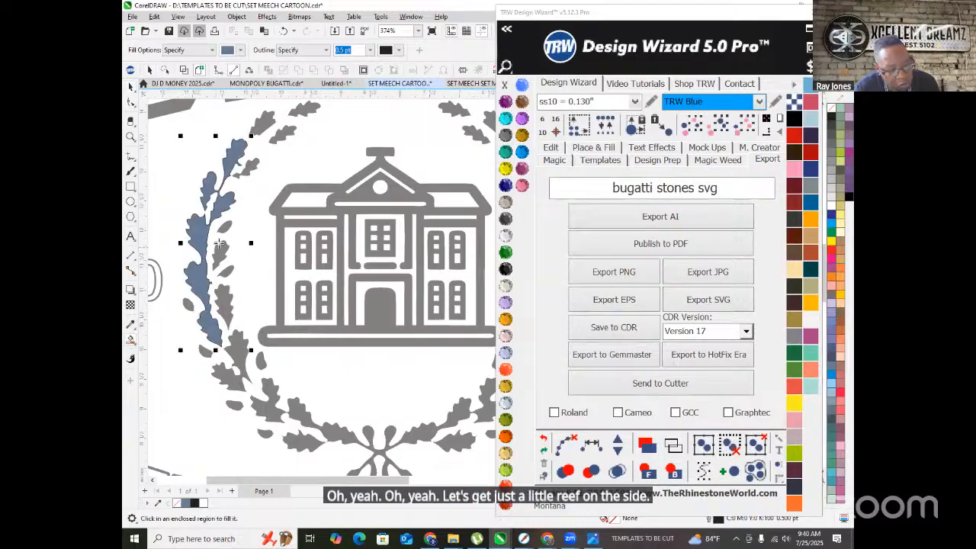
click(248, 164)
click(265, 122)
click(303, 108)
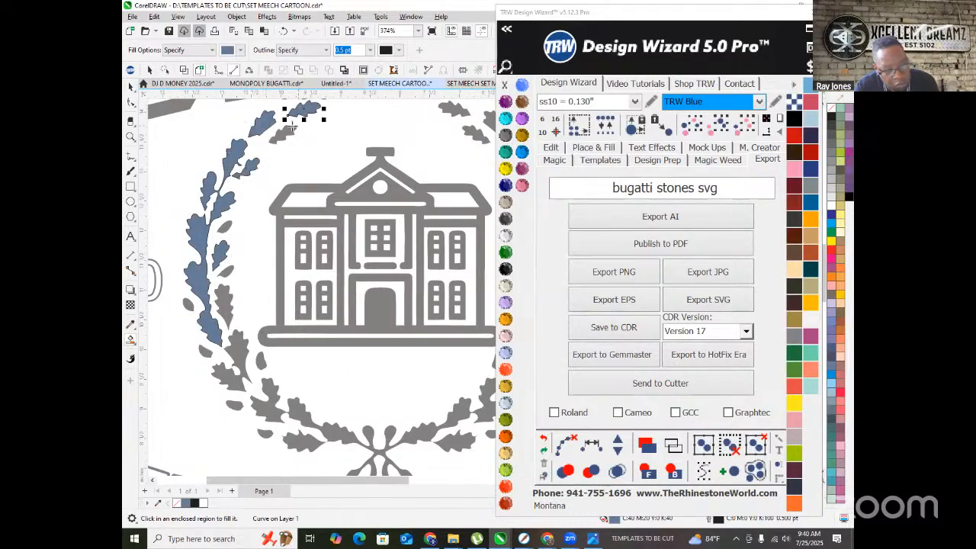
click(282, 132)
click(226, 225)
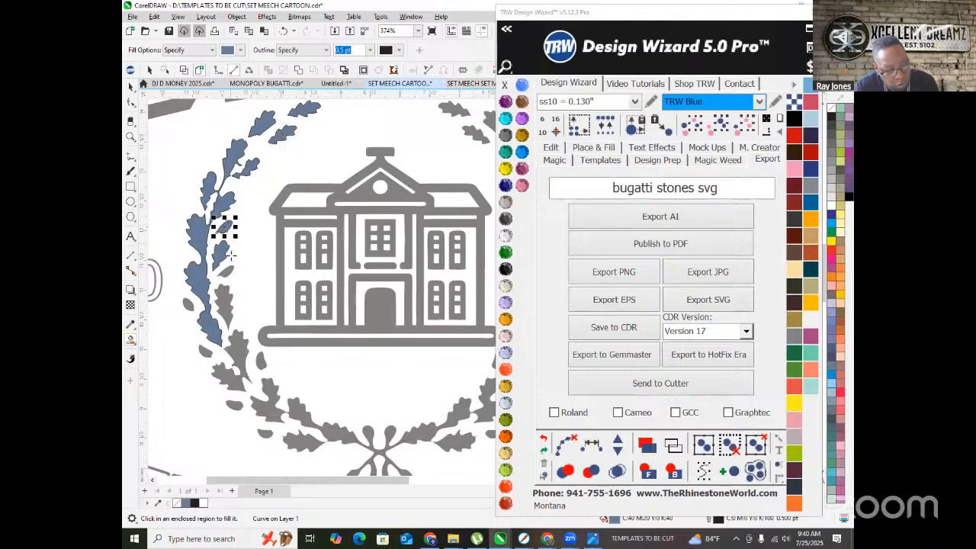
click(223, 272)
click(224, 293)
click(188, 305)
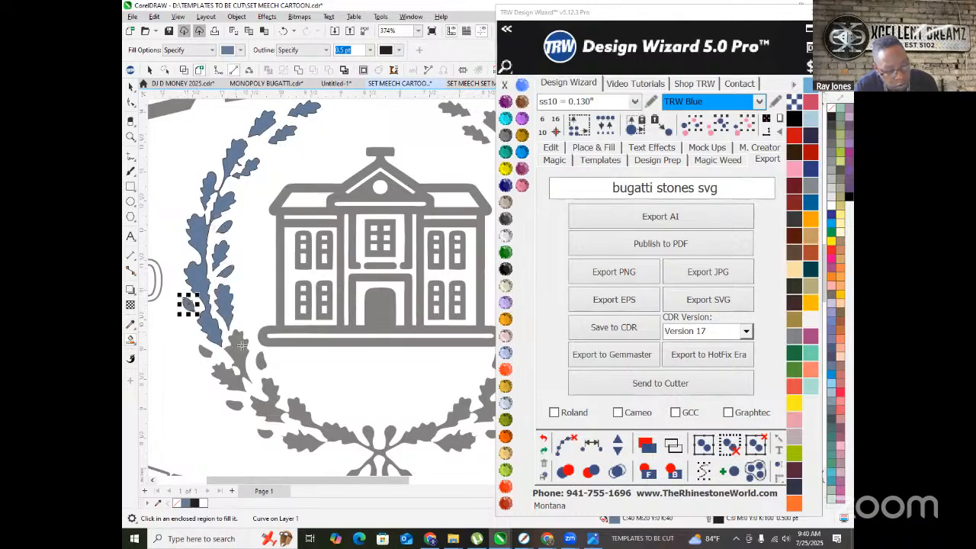
click(234, 355)
click(203, 349)
click(235, 404)
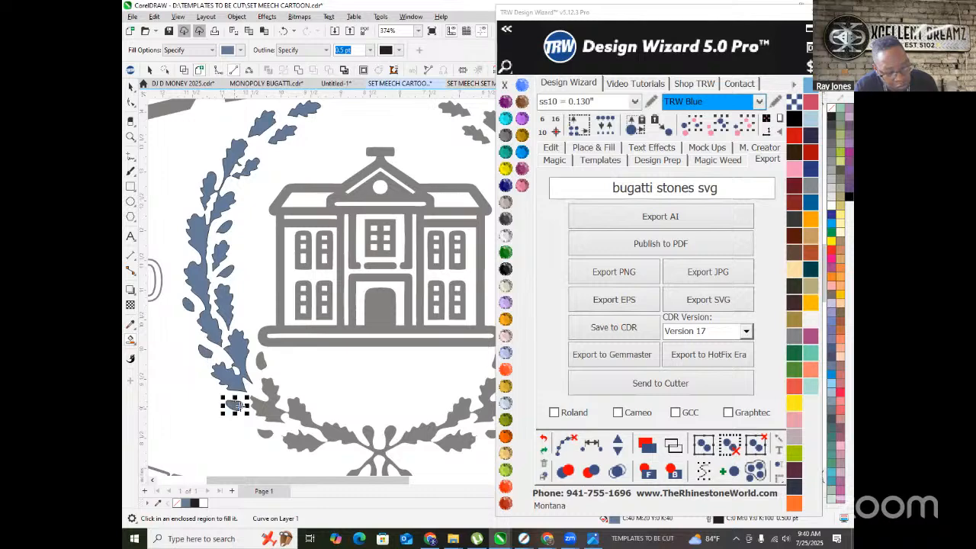
click(259, 358)
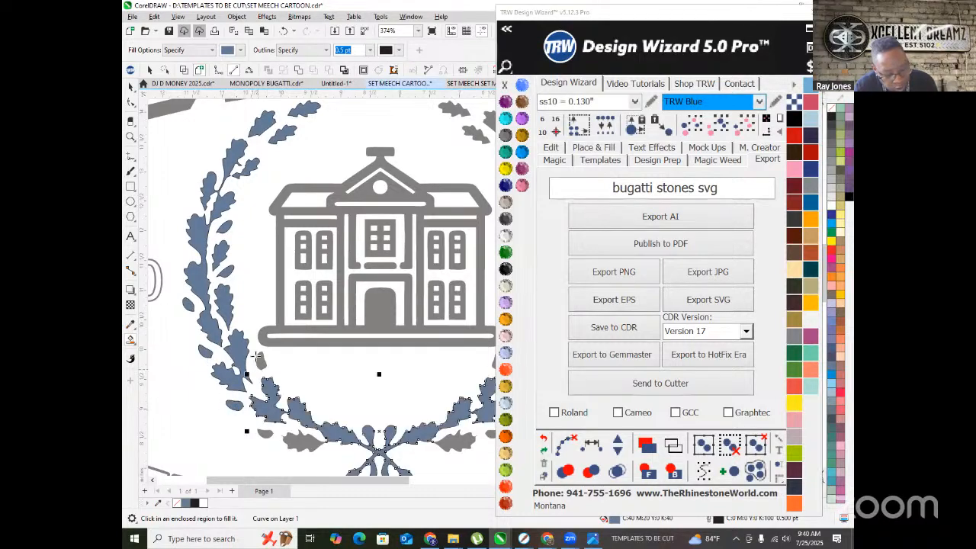
click(264, 434)
click(300, 442)
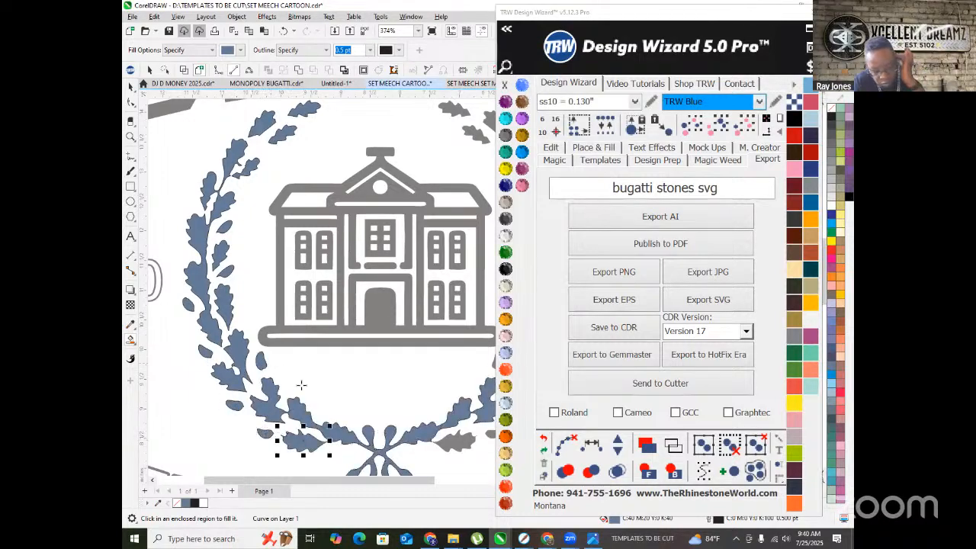
scroll(281, 372, down, 1)
scroll(365, 389, up, 1)
scroll(365, 389, up, 1)
- Fill the right-side, upper and remaining small grey wreath leaves blue
click(349, 388)
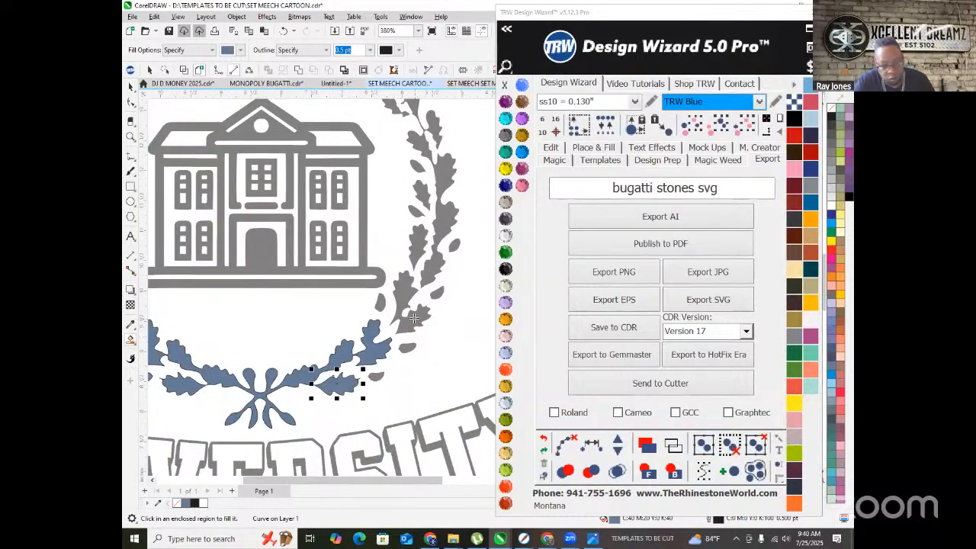
click(413, 318)
click(406, 347)
click(380, 302)
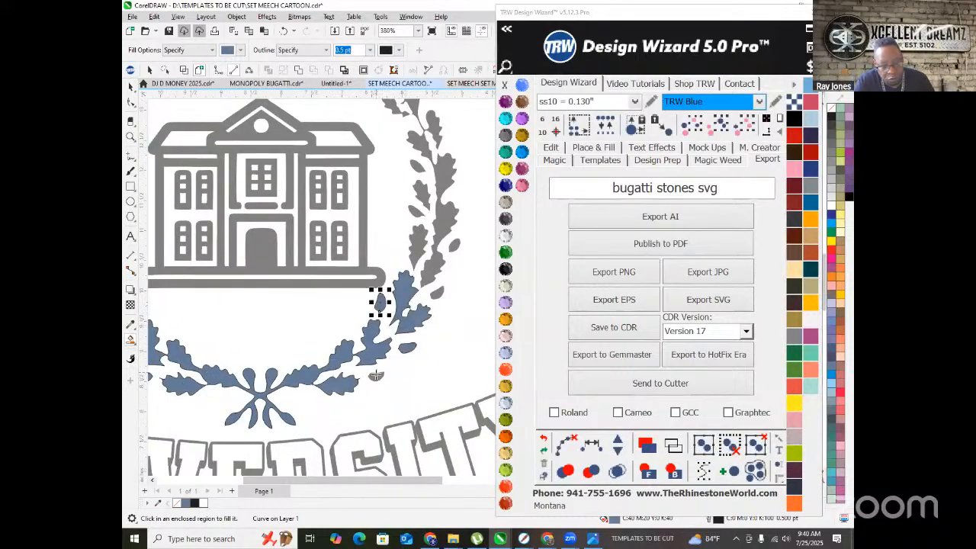
click(375, 376)
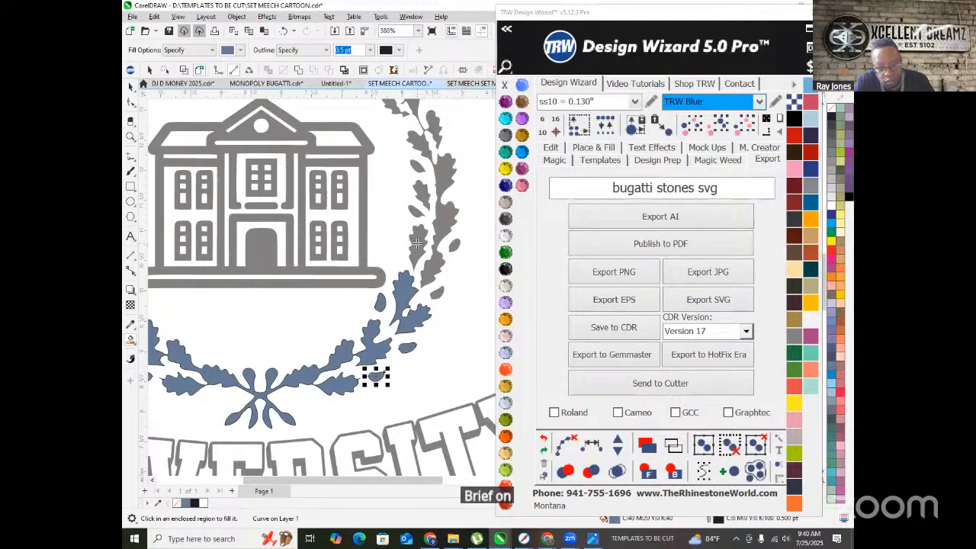
click(441, 239)
scroll(447, 282, up, 1)
scroll(447, 282, down, 3)
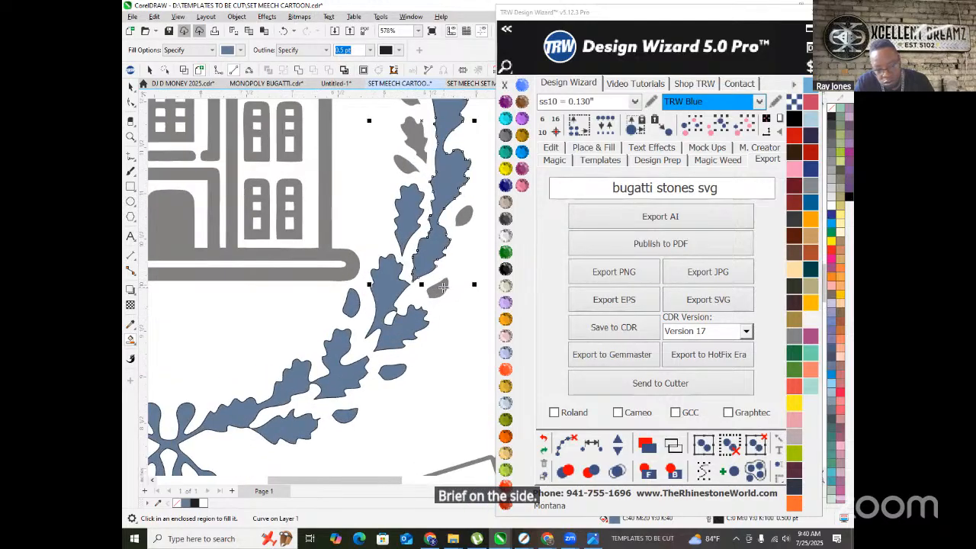
scroll(417, 317, up, 6)
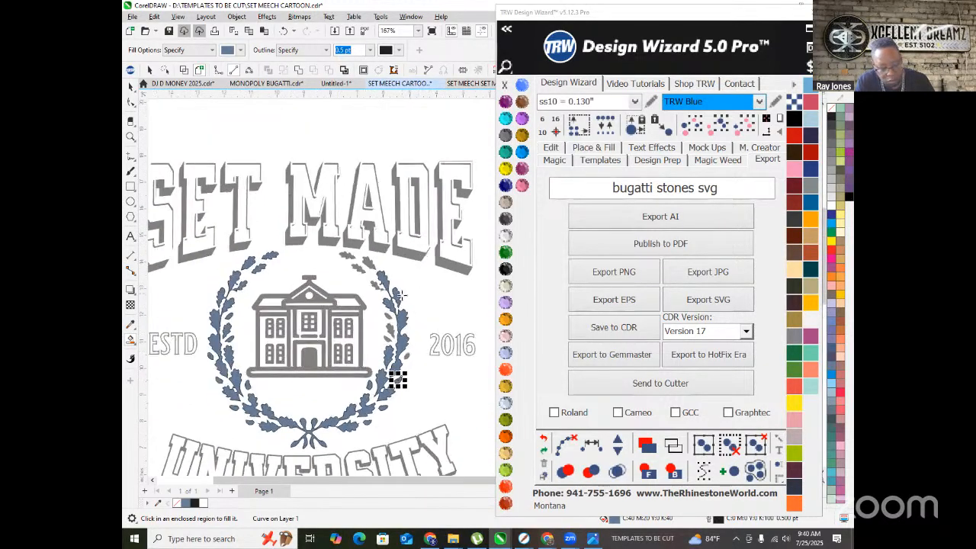
click(341, 276)
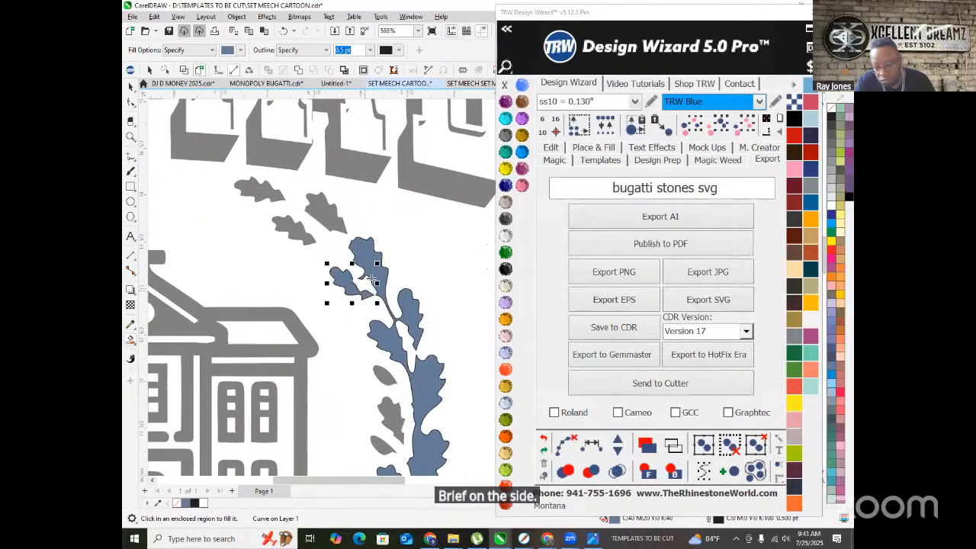
click(313, 206)
click(263, 192)
click(297, 230)
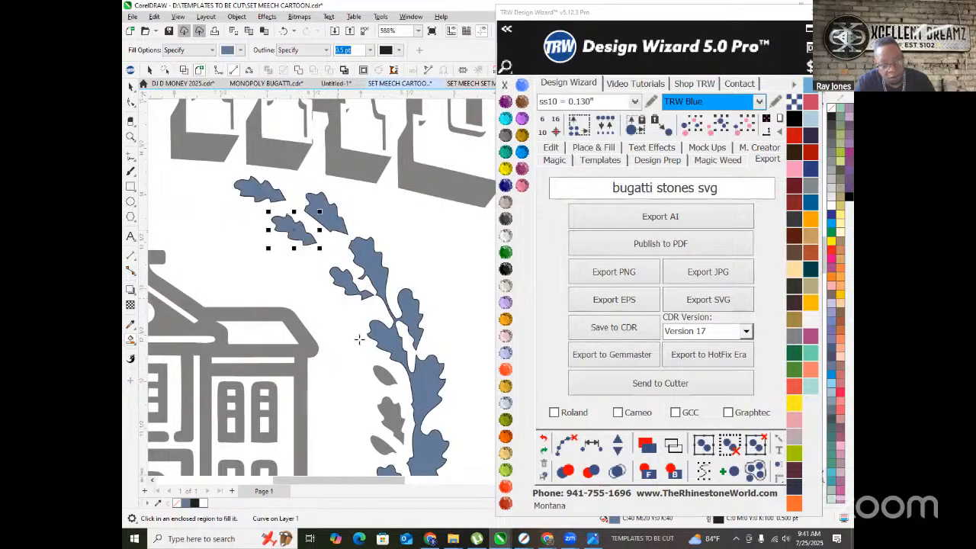
click(382, 376)
click(385, 416)
click(378, 443)
scroll(387, 376, down, 4)
scroll(392, 331, up, 2)
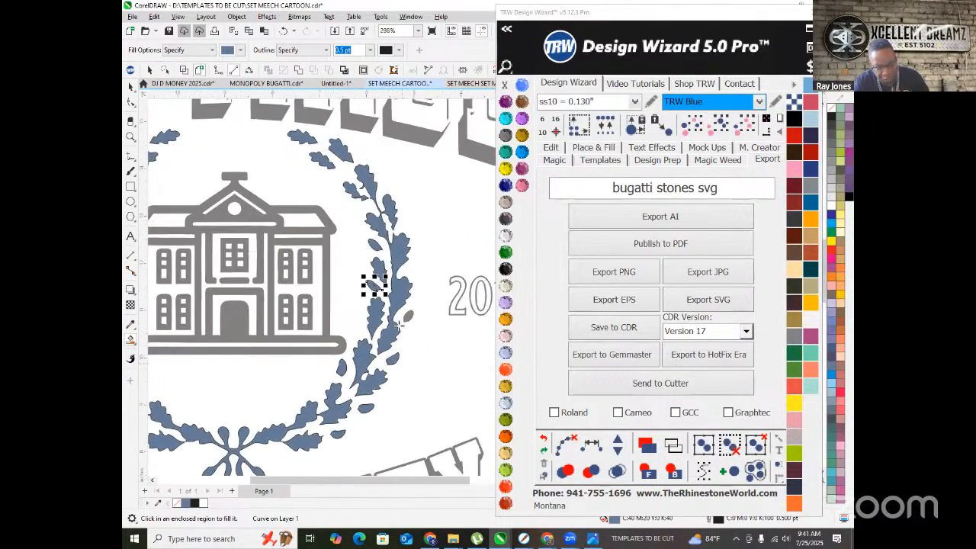
scroll(409, 298, down, 2)
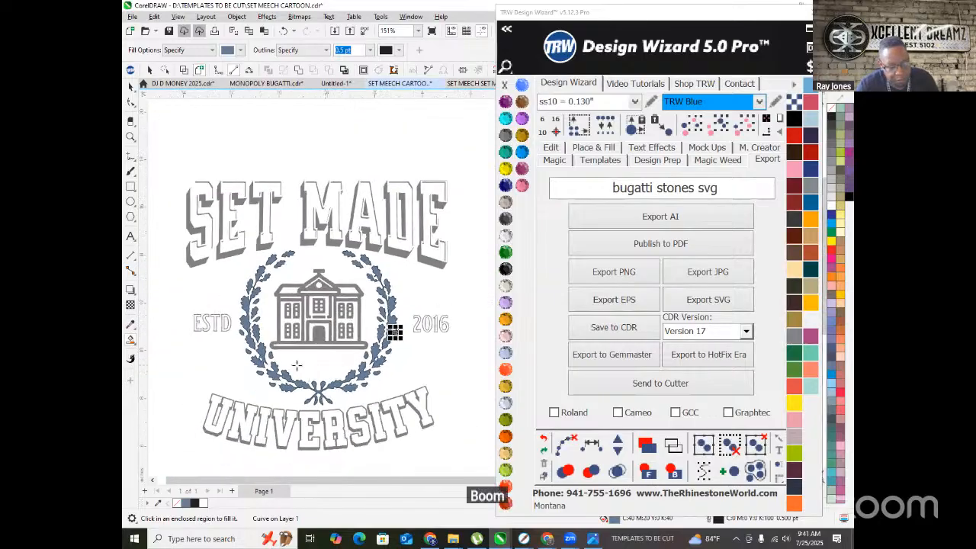
scroll(301, 372, down, 1)
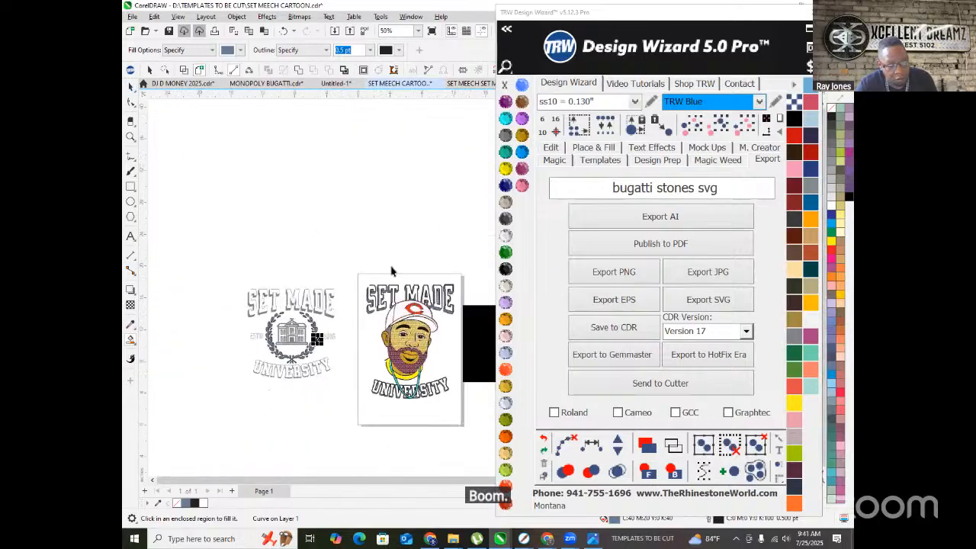
- Colour SET MADE Emerald and UNIVERSITY Light Siam, then select all same-coloured wreath stones
click(446, 293)
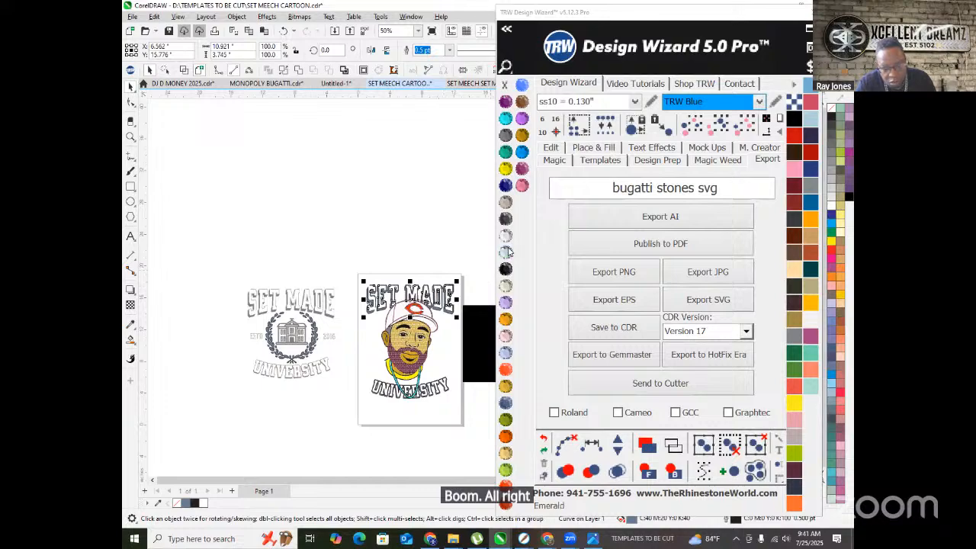
click(506, 252)
click(437, 387)
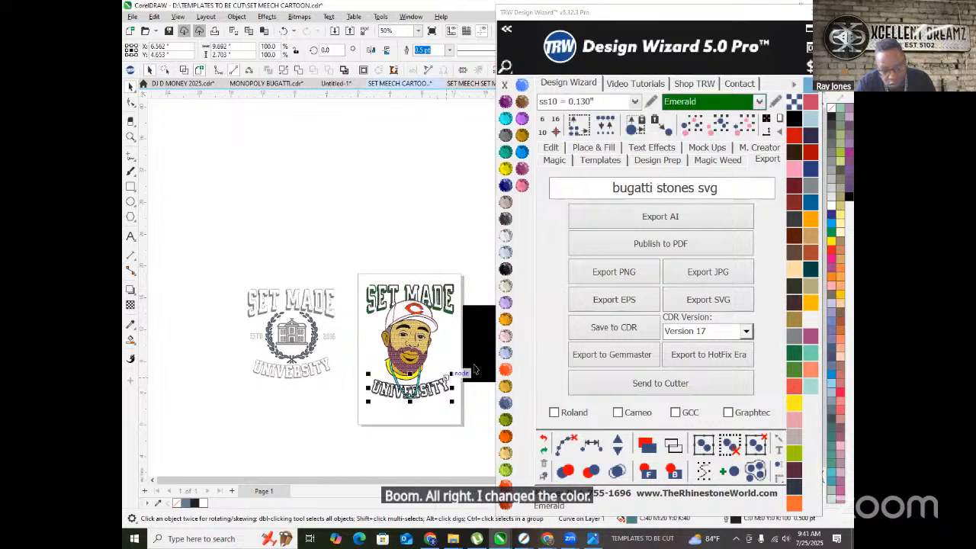
click(506, 369)
click(345, 417)
click(317, 343)
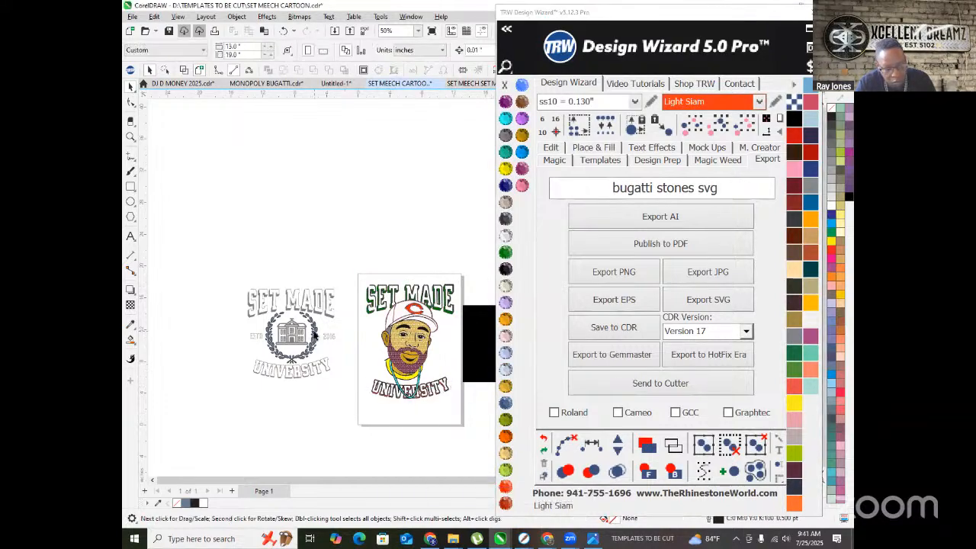
click(720, 134)
- Pull out the 33 wreath stones, combine them, scale to about 173% and frame the face
drag(293, 349, 375, 447)
scroll(358, 403, up, 1)
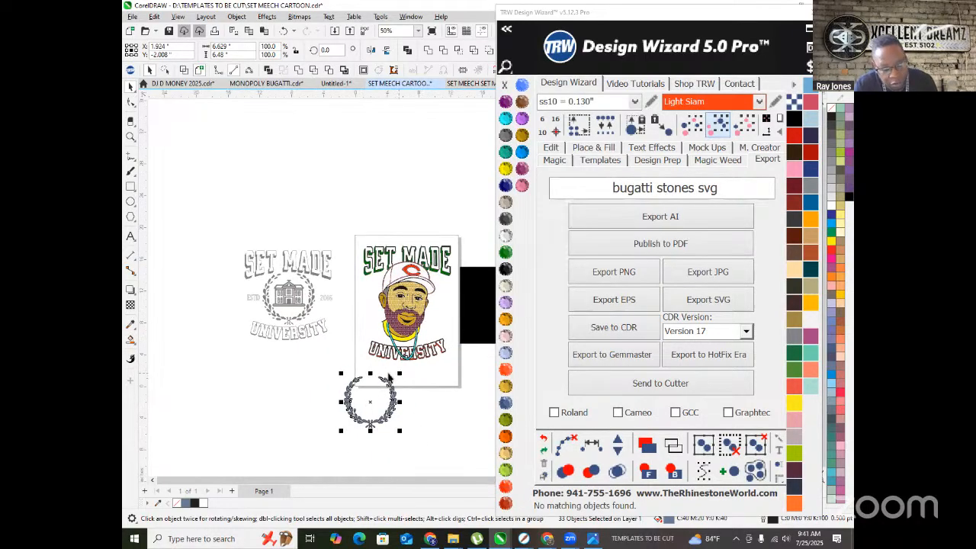
click(300, 70)
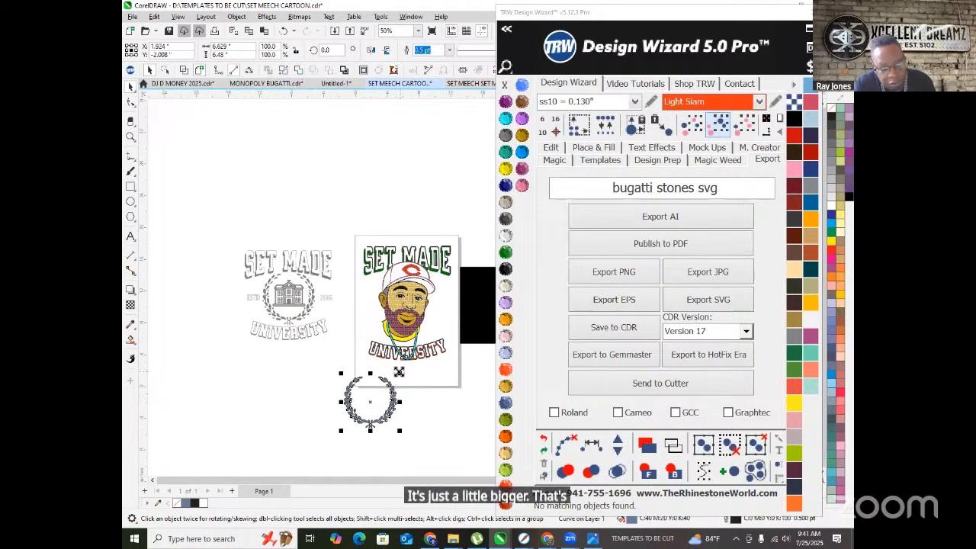
drag(408, 369, 419, 352)
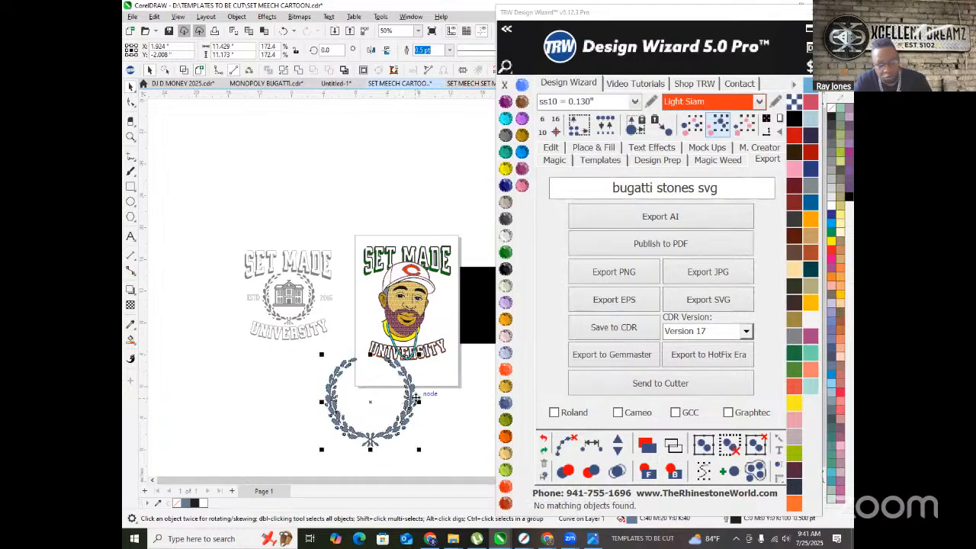
drag(410, 400, 446, 316)
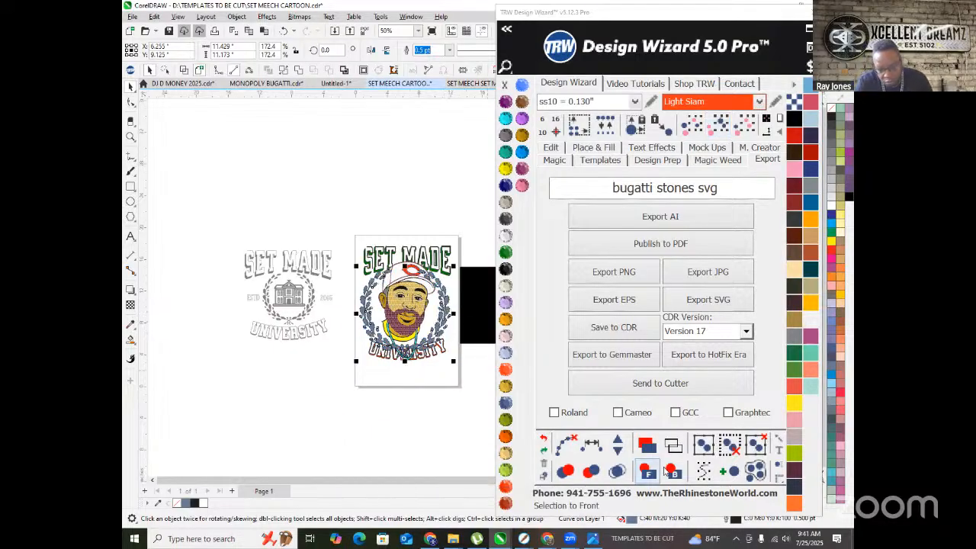
scroll(390, 388, up, 3)
scroll(390, 388, up, 2)
scroll(404, 386, down, 2)
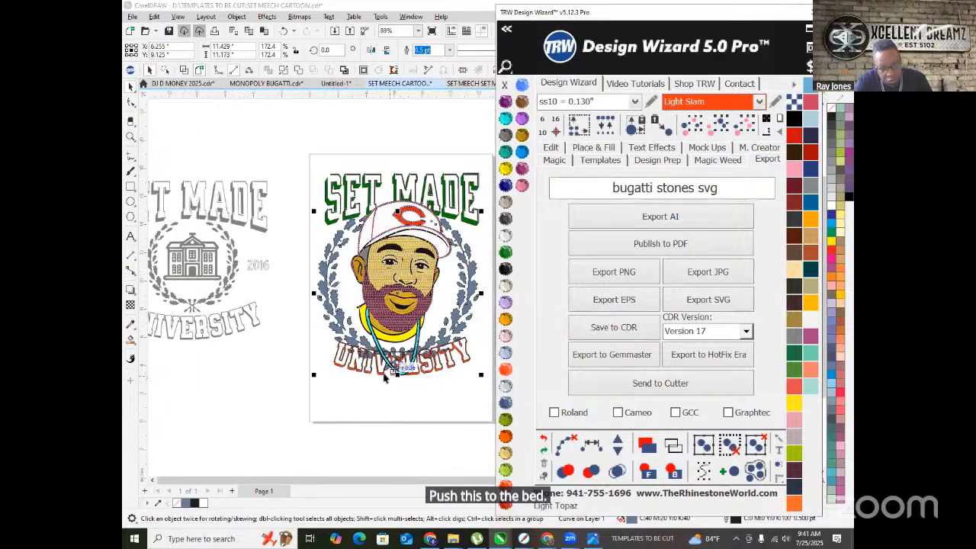
- Move the UNIVERSITY lettering lower, beneath the wreath's base
click(369, 389)
click(378, 372)
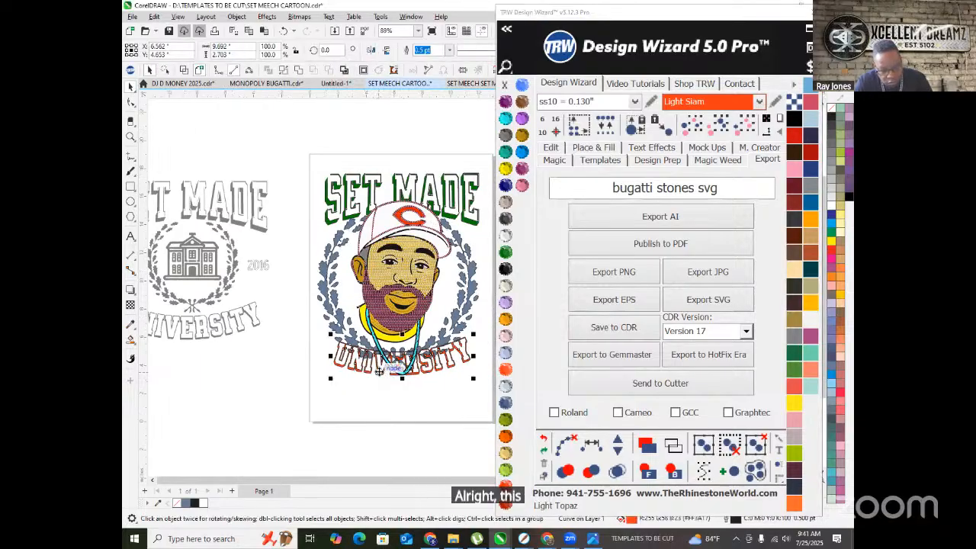
drag(402, 358, 403, 383)
scroll(403, 384, down, 3)
scroll(409, 374, up, 4)
scroll(345, 335, down, 2)
scroll(328, 305, up, 2)
scroll(306, 277, down, 2)
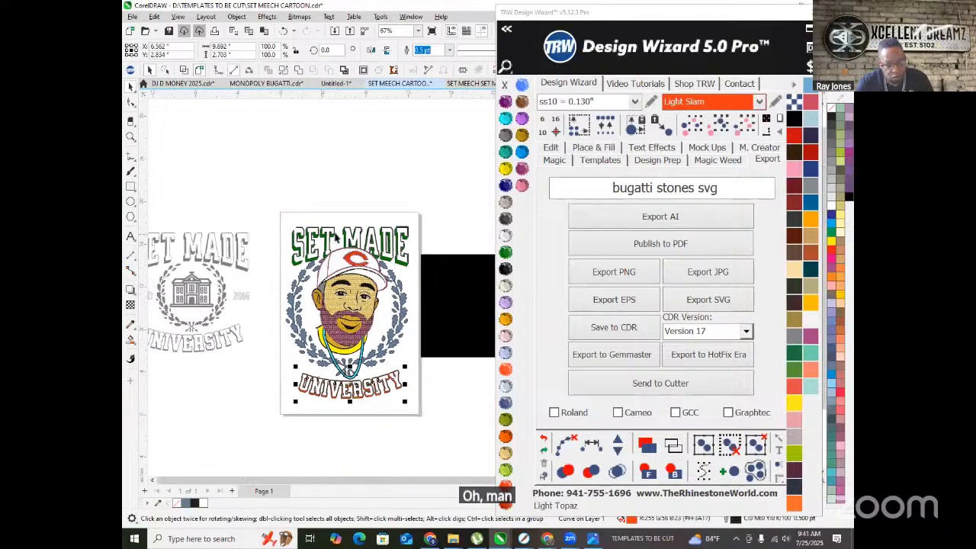
- Nudge the SET MADE lettering up, then slightly down toward the cap
click(347, 238)
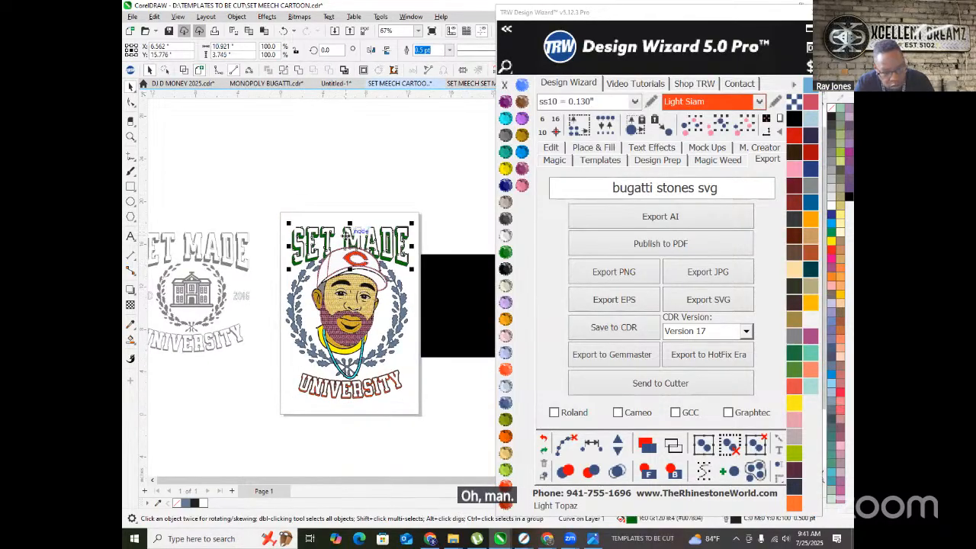
drag(345, 233, 346, 224)
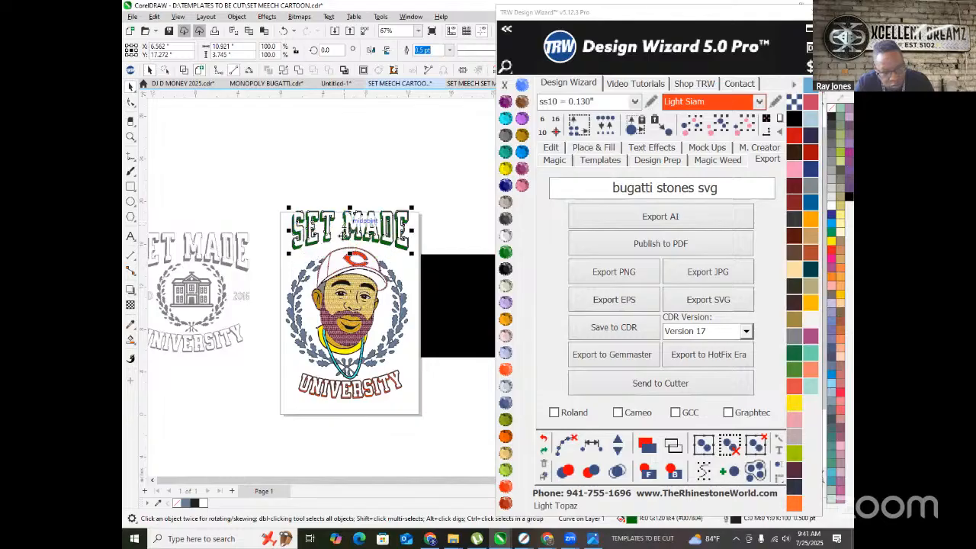
scroll(338, 292, up, 3)
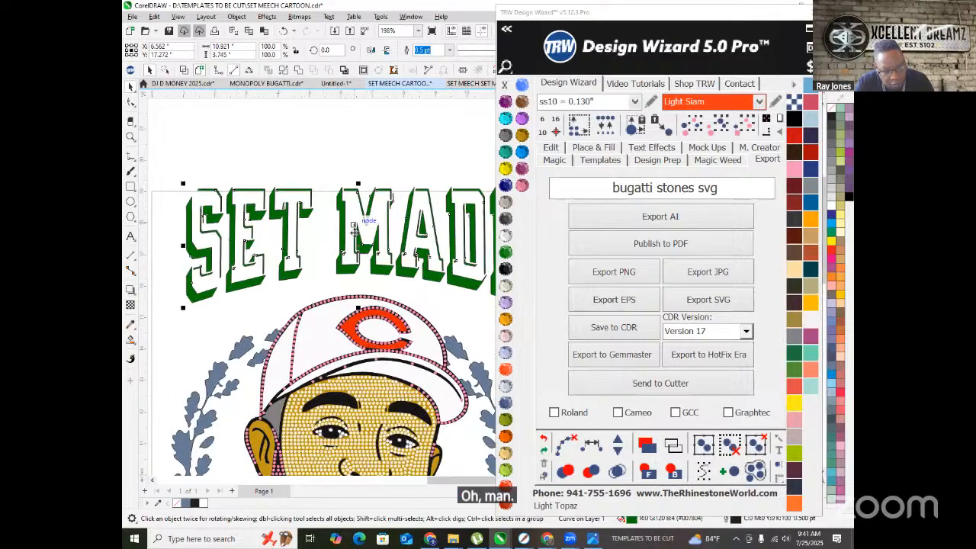
drag(355, 234, 354, 244)
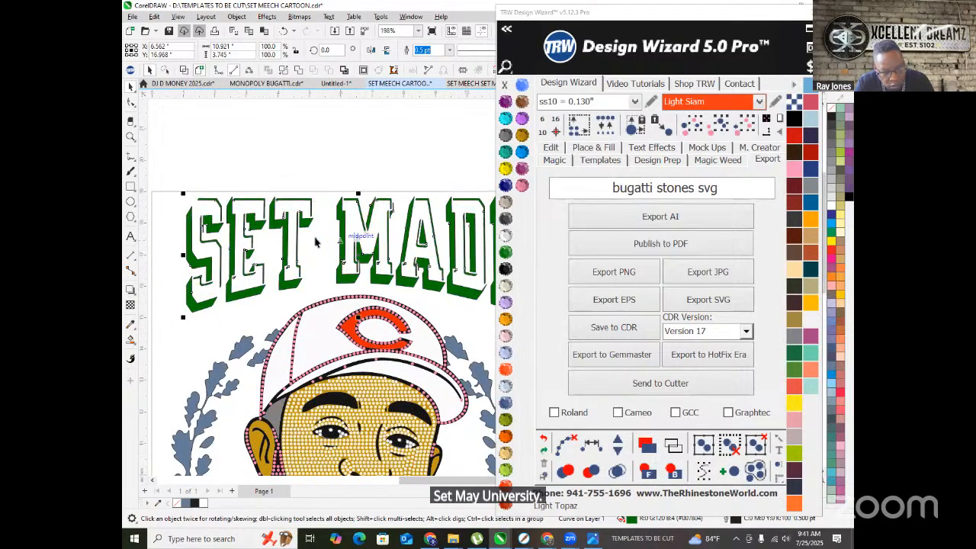
- Marquee-select the whole portrait design and move it lower on the page
scroll(326, 242, down, 3)
scroll(309, 244, down, 1)
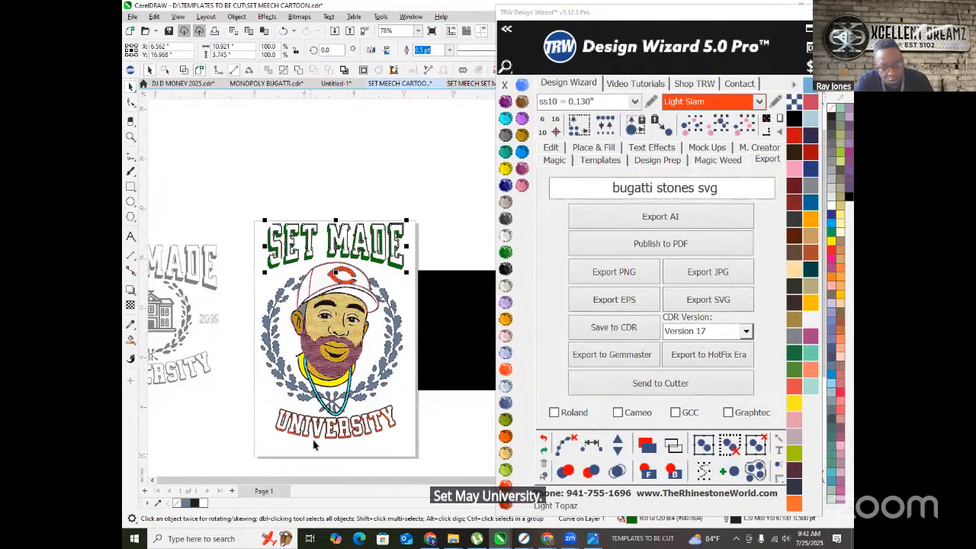
drag(254, 202, 409, 450)
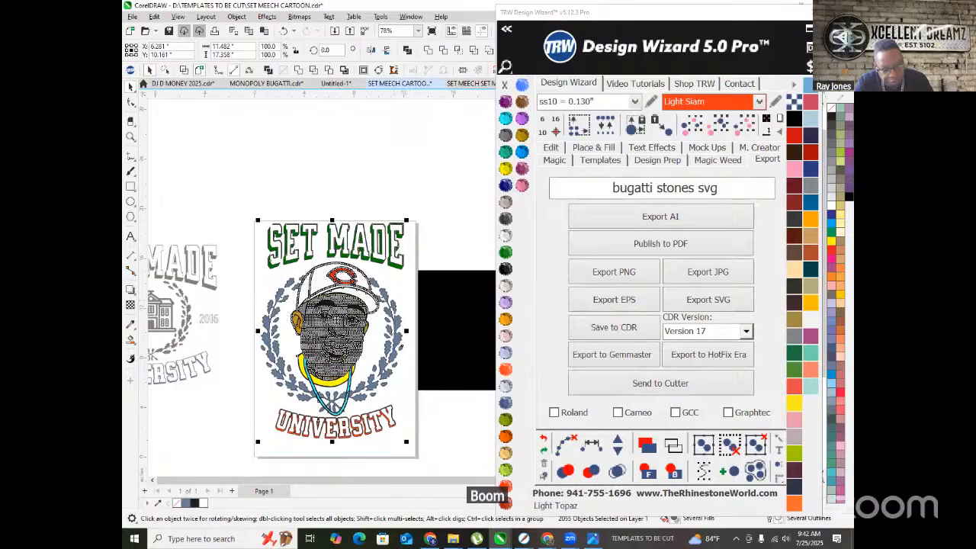
drag(340, 311, 333, 318)
- Try selecting the whole portrait design, then clear the selection
click(306, 195)
scroll(255, 244, down, 2)
scroll(305, 295, up, 5)
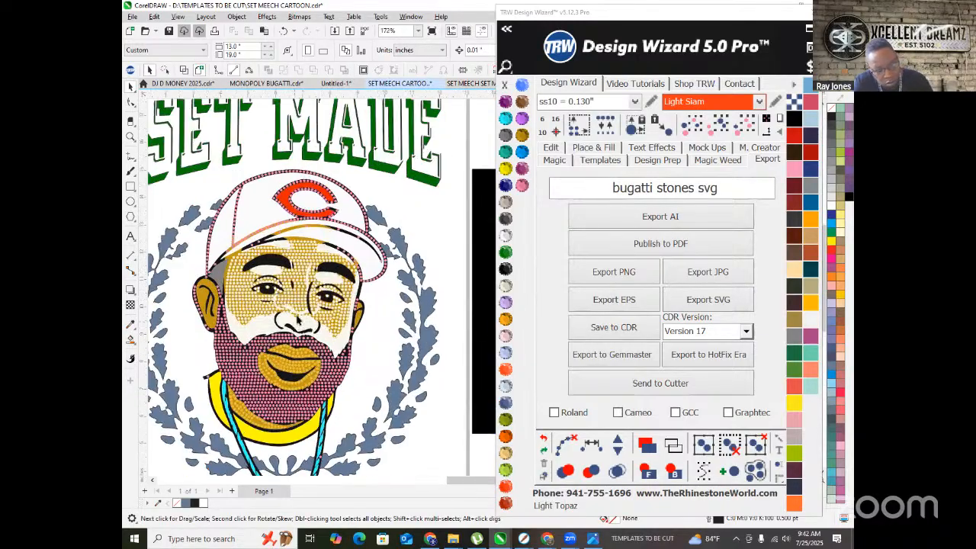
scroll(298, 320, up, 3)
click(298, 311)
scroll(298, 310, down, 6)
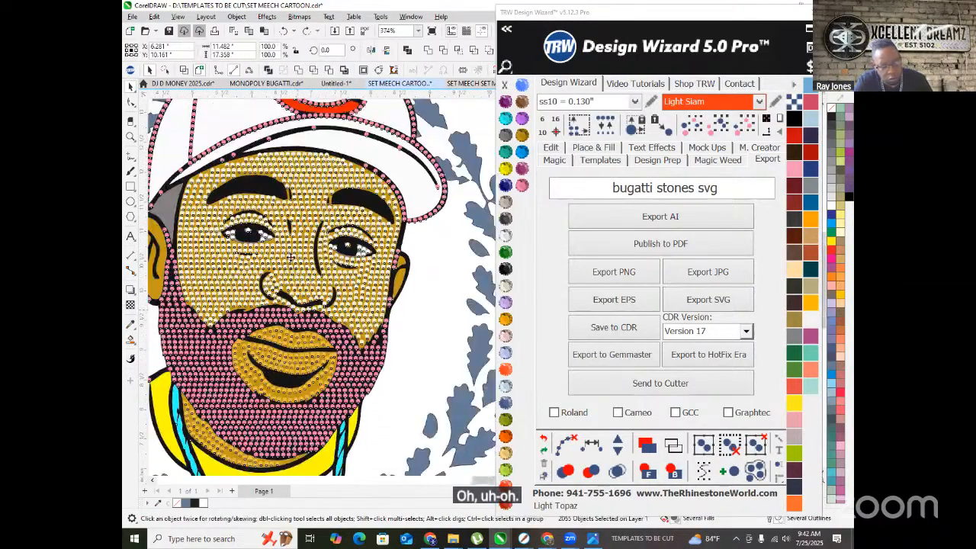
click(268, 159)
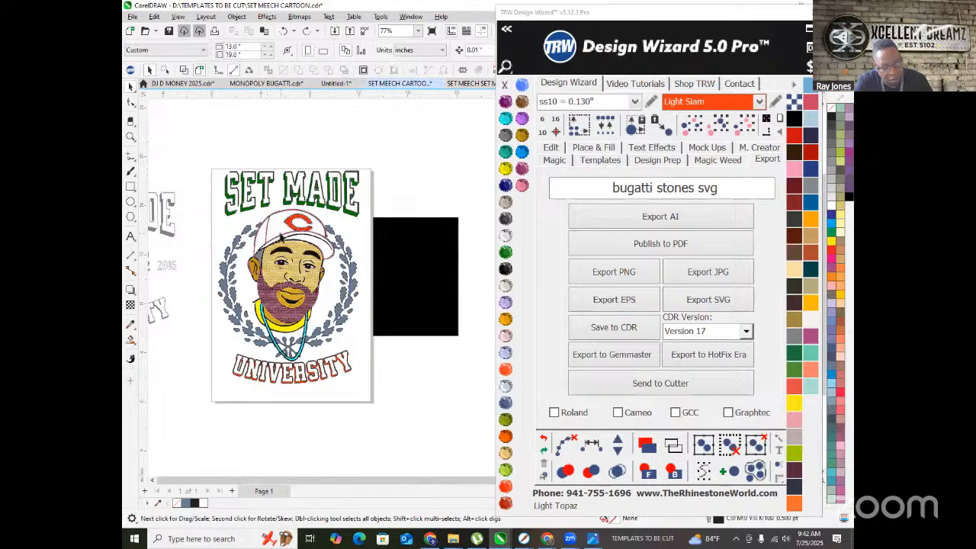
scroll(311, 238, up, 4)
scroll(424, 347, up, 4)
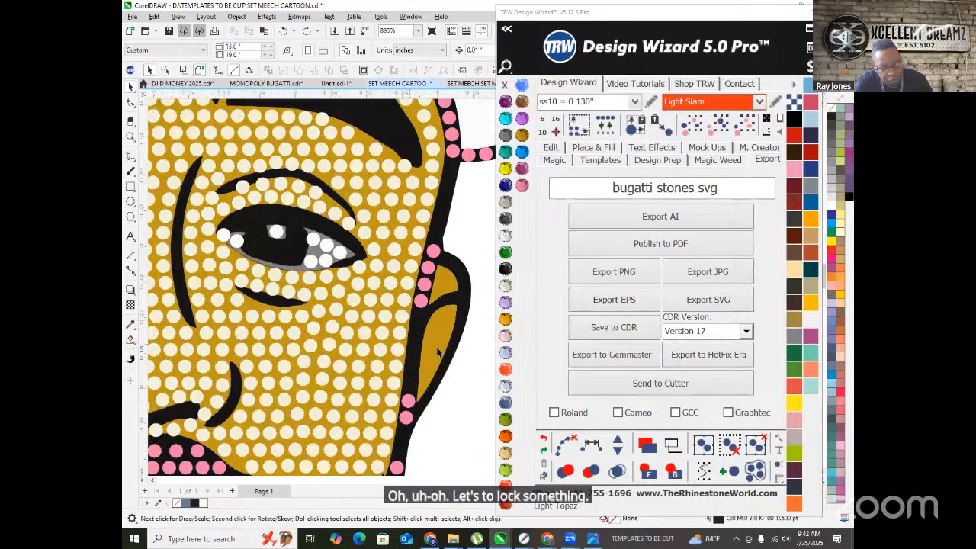
- Unlock the locked face piece of the portrait
click(437, 347)
scroll(385, 298, up, 2)
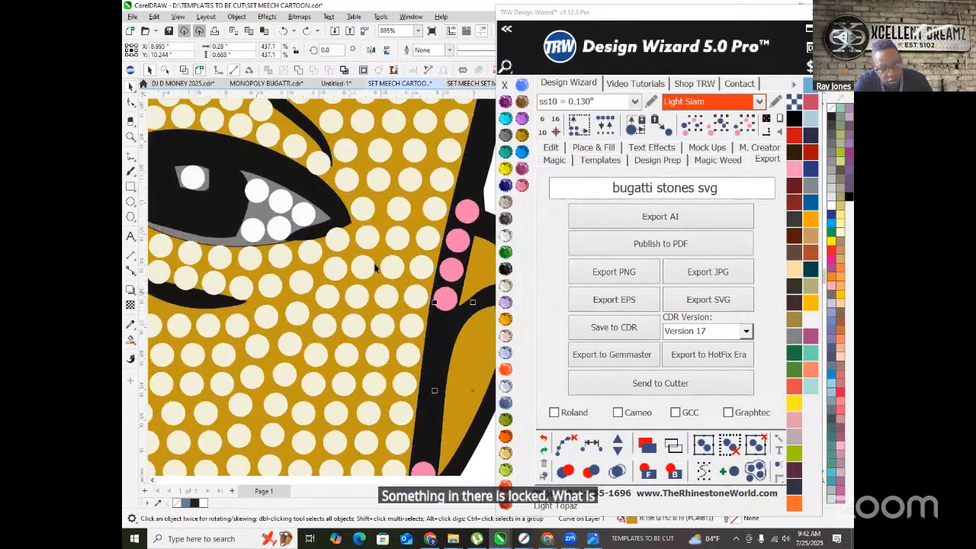
click(375, 284)
right_click(375, 283)
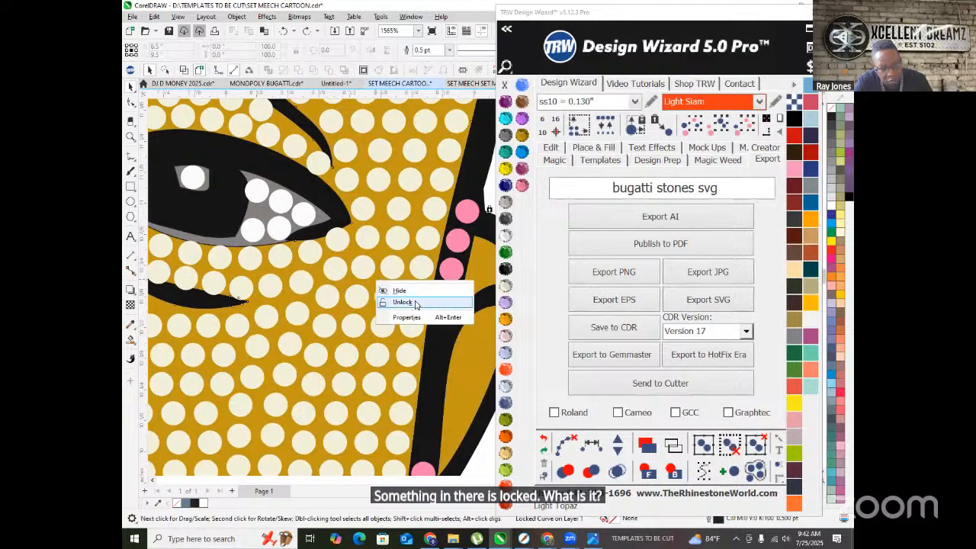
click(385, 303)
- Marquee-select the entire design including the face and shift it slightly down
scroll(344, 272, down, 2)
scroll(345, 272, down, 5)
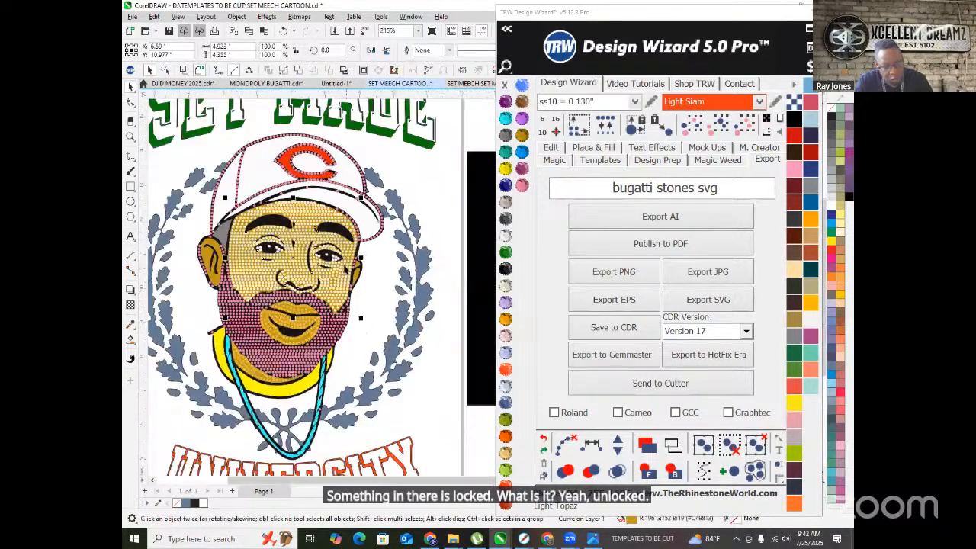
drag(224, 146, 414, 399)
drag(325, 219, 326, 228)
scroll(325, 227, up, 2)
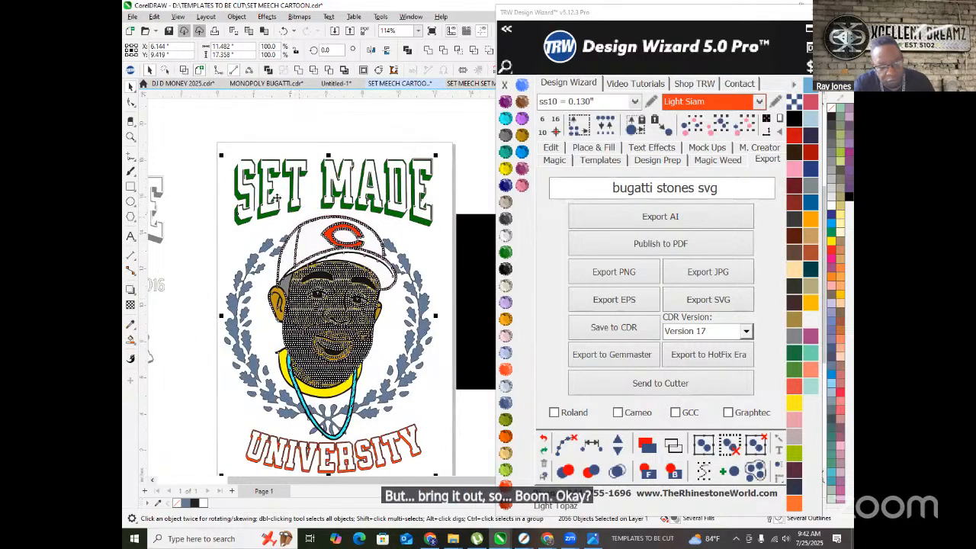
click(309, 126)
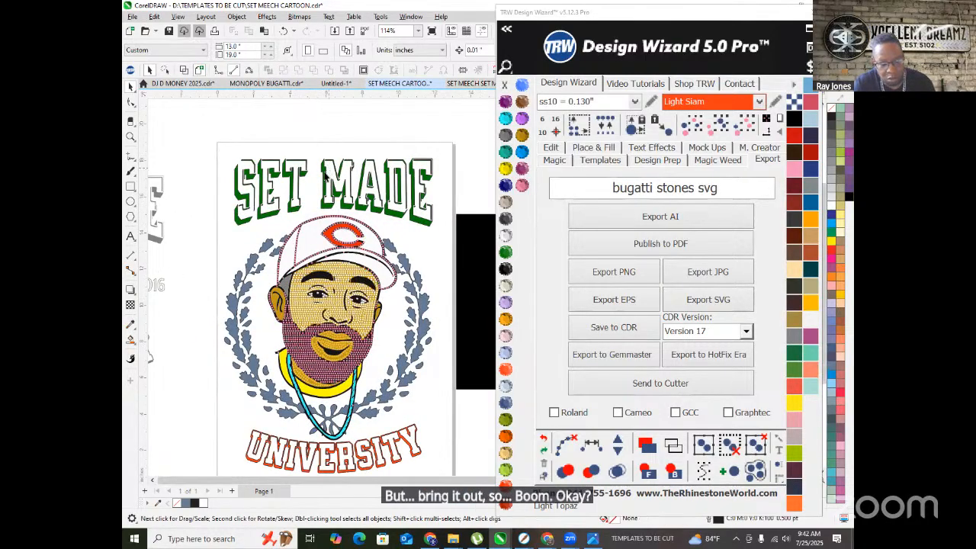
scroll(323, 178, down, 2)
scroll(380, 219, up, 1)
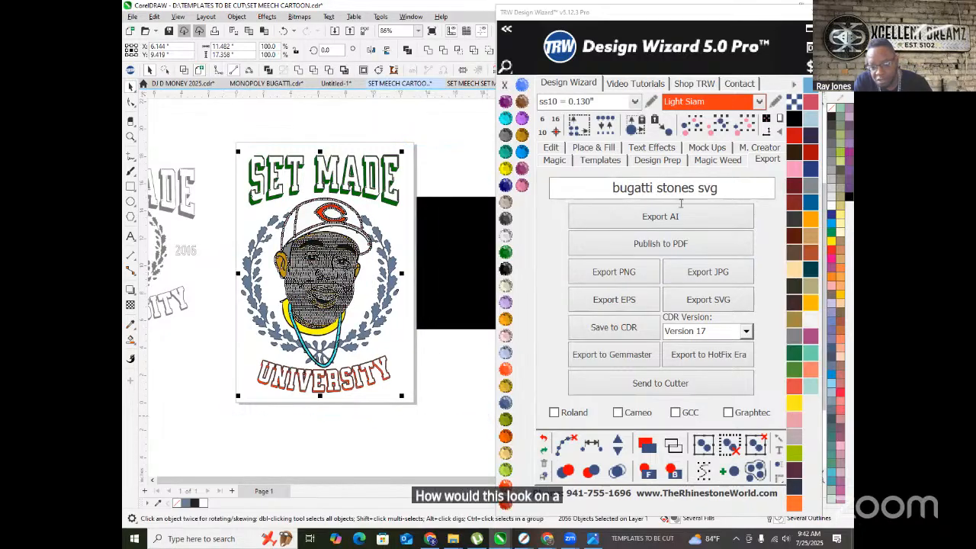
- Create a Mens T-Shirt Front mockup proof of the design and select the shirt
click(707, 147)
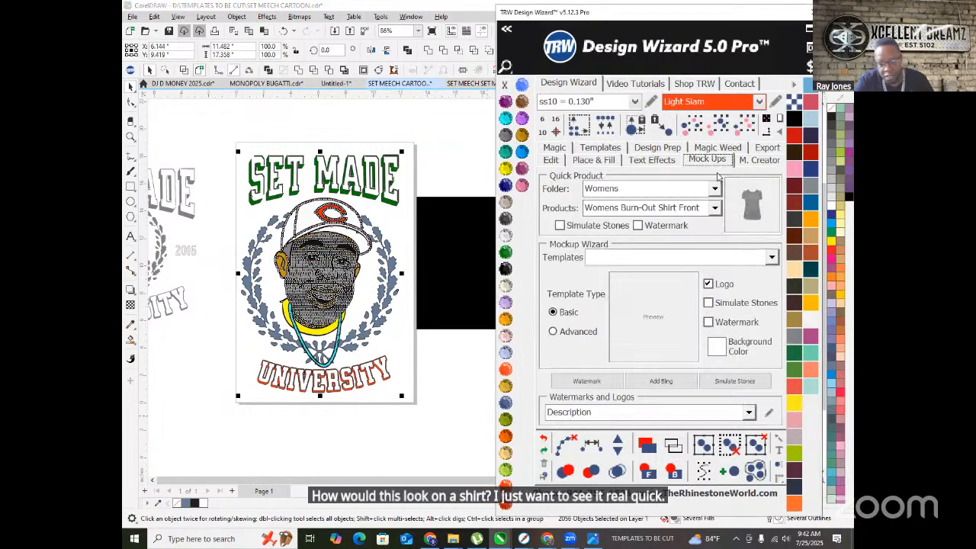
click(714, 188)
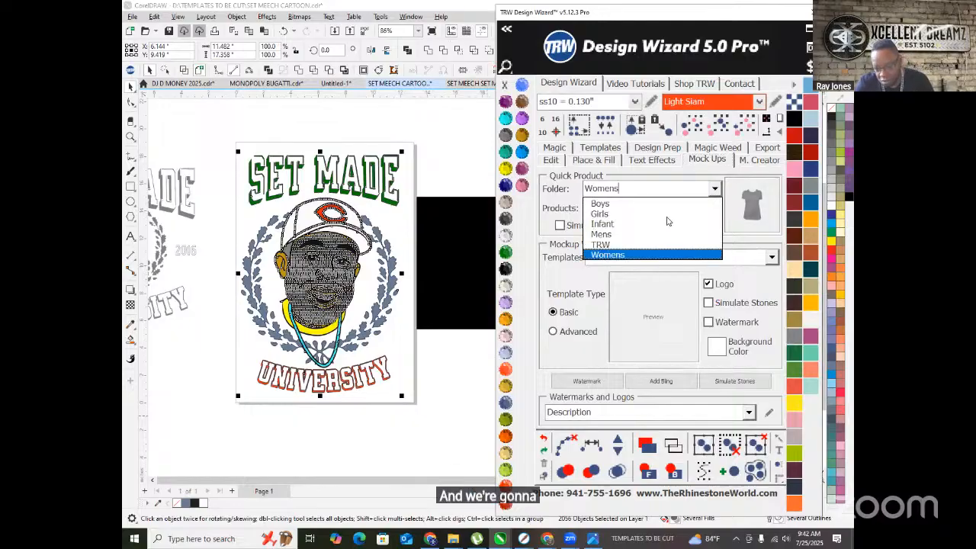
click(623, 235)
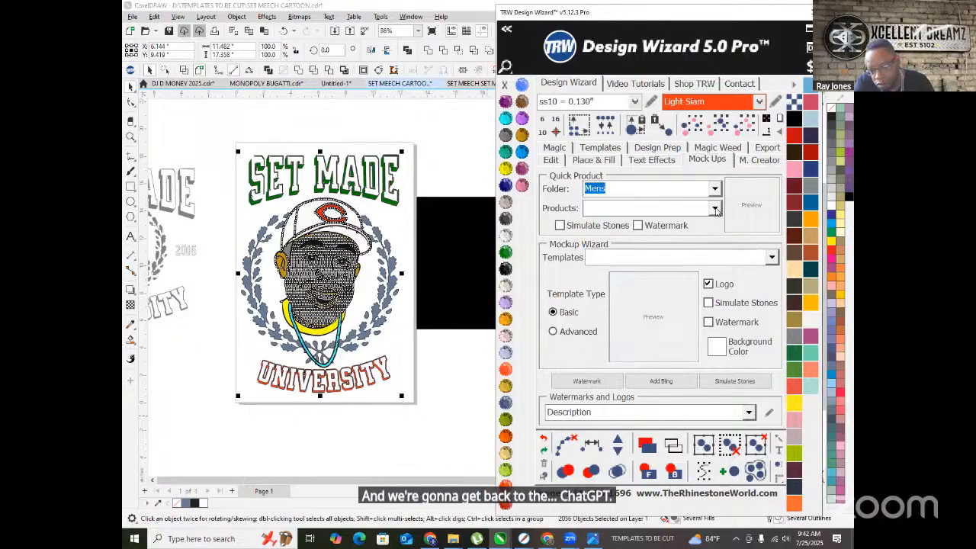
click(644, 208)
click(654, 275)
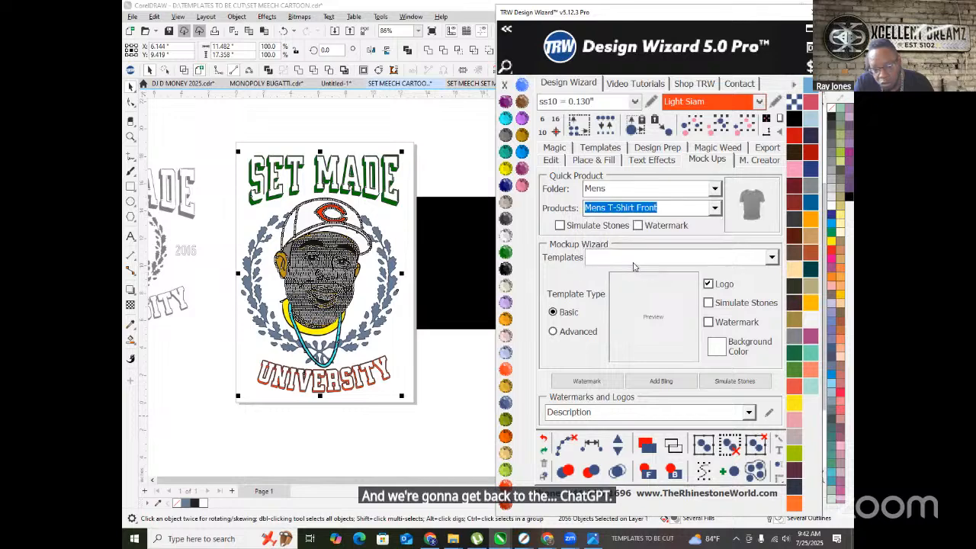
click(750, 206)
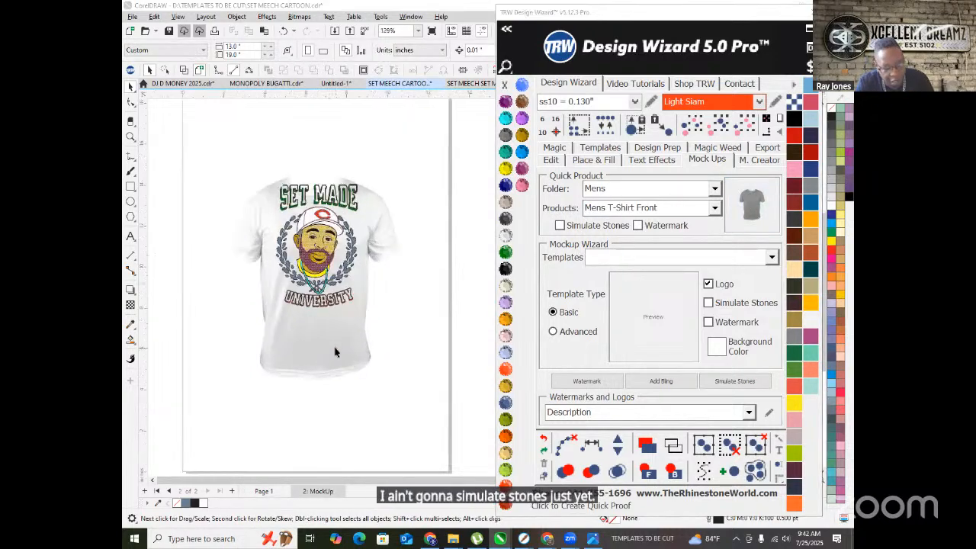
click(338, 335)
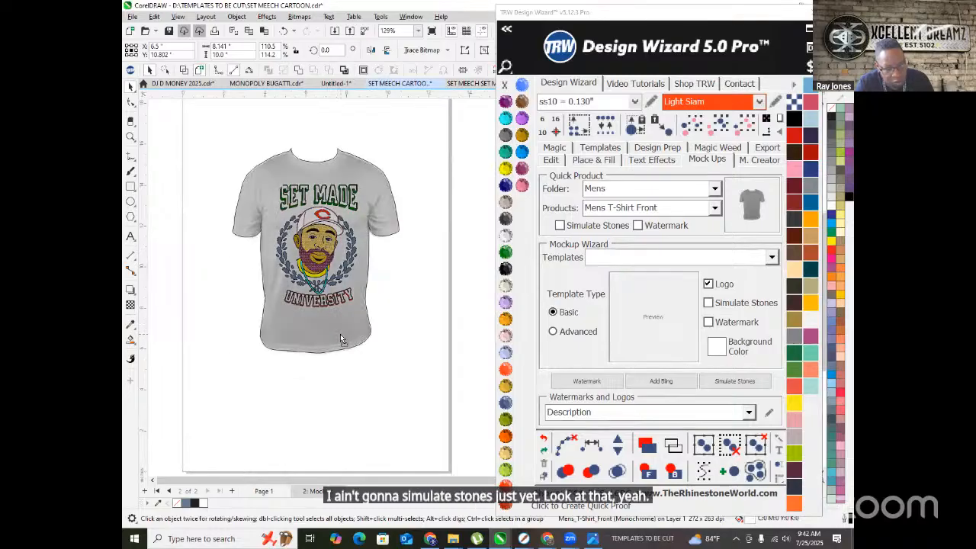
scroll(305, 156, up, 4)
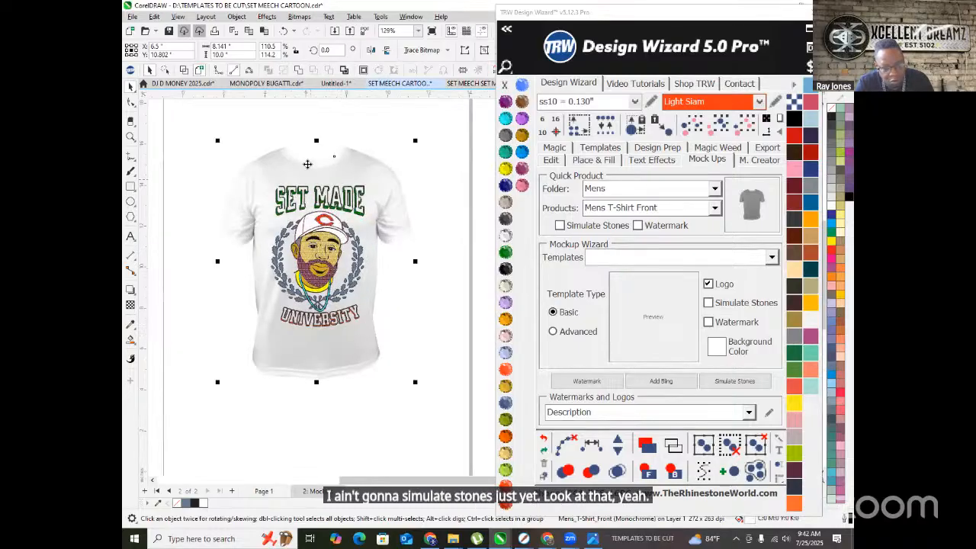
- Make the mockup T-shirt black
click(506, 220)
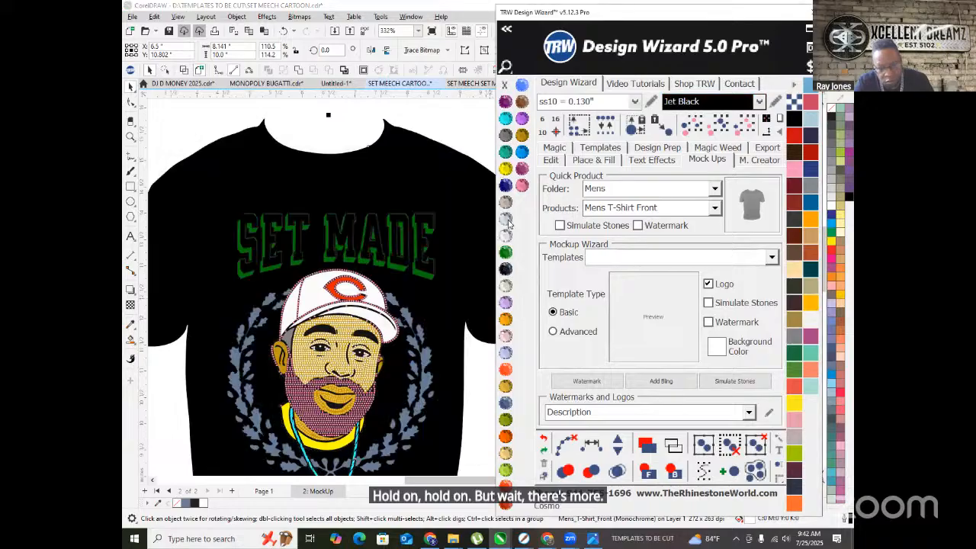
scroll(396, 232, down, 1)
scroll(381, 240, up, 2)
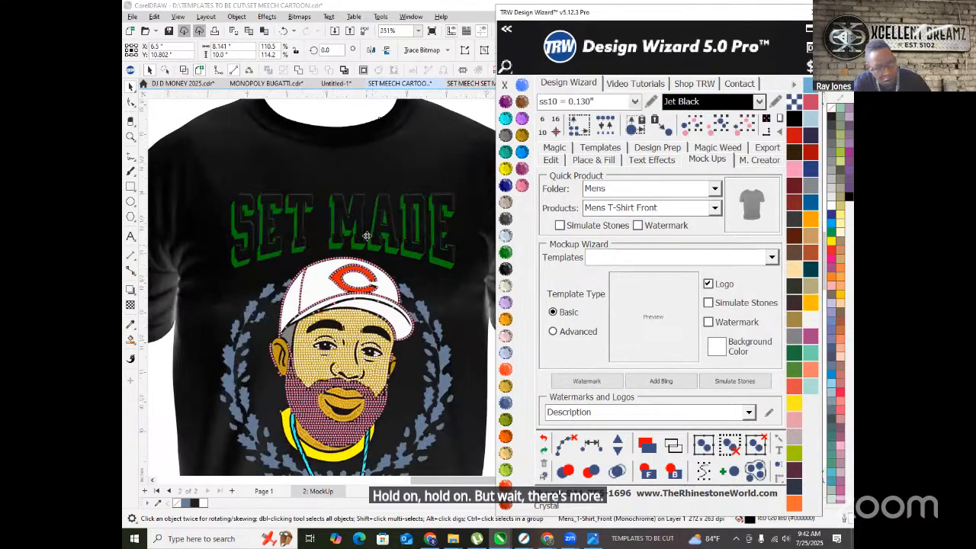
- Recolour SET MADE, UNIVERSITY and the laurel wreath to the Crystal white swatch
click(388, 242)
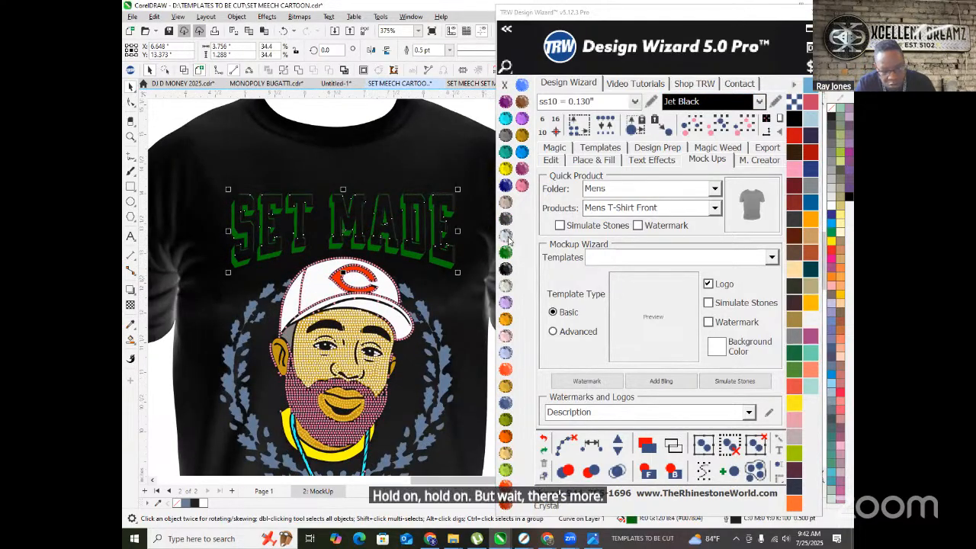
scroll(396, 343, down, 3)
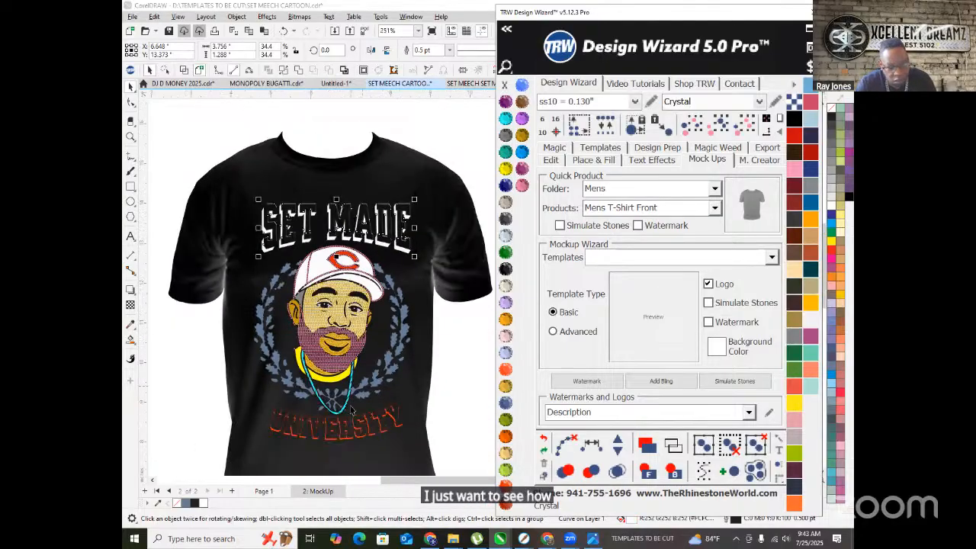
scroll(347, 439, up, 2)
scroll(348, 439, up, 2)
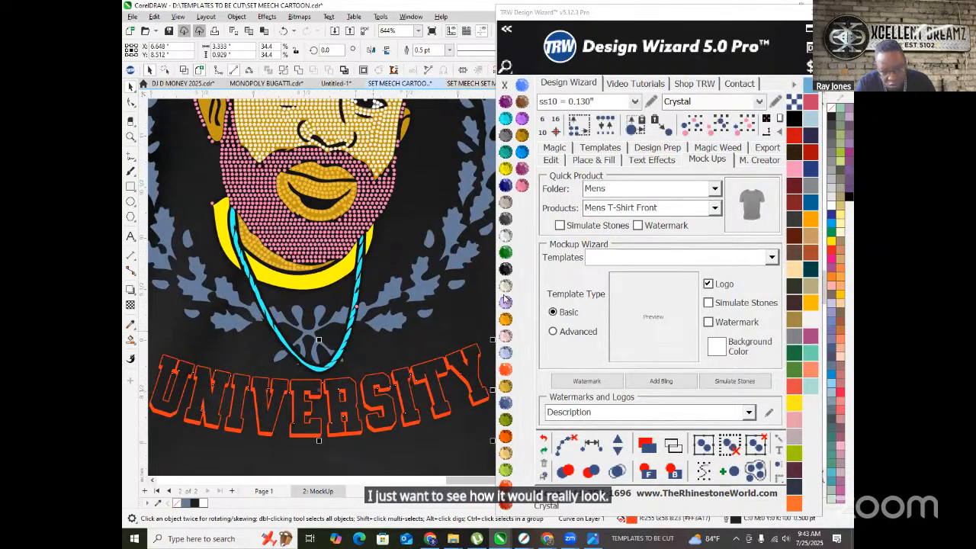
click(432, 384)
click(506, 236)
click(427, 297)
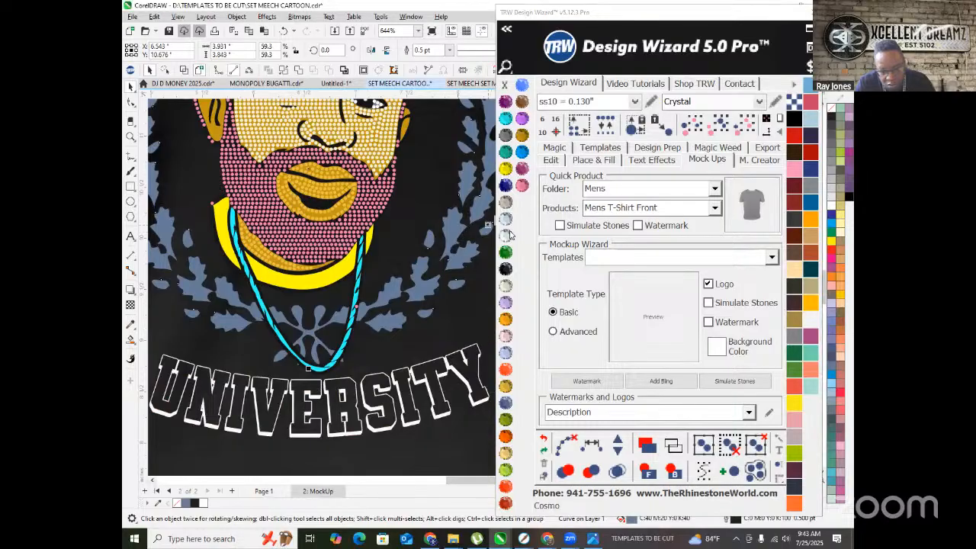
click(506, 236)
scroll(405, 294, down, 1)
scroll(347, 334, down, 1)
scroll(346, 268, up, 5)
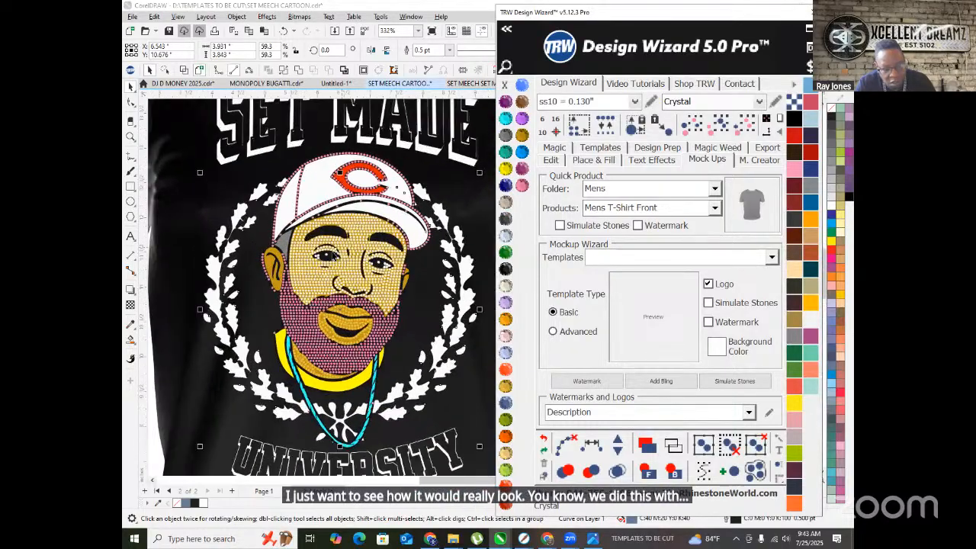
scroll(346, 269, up, 4)
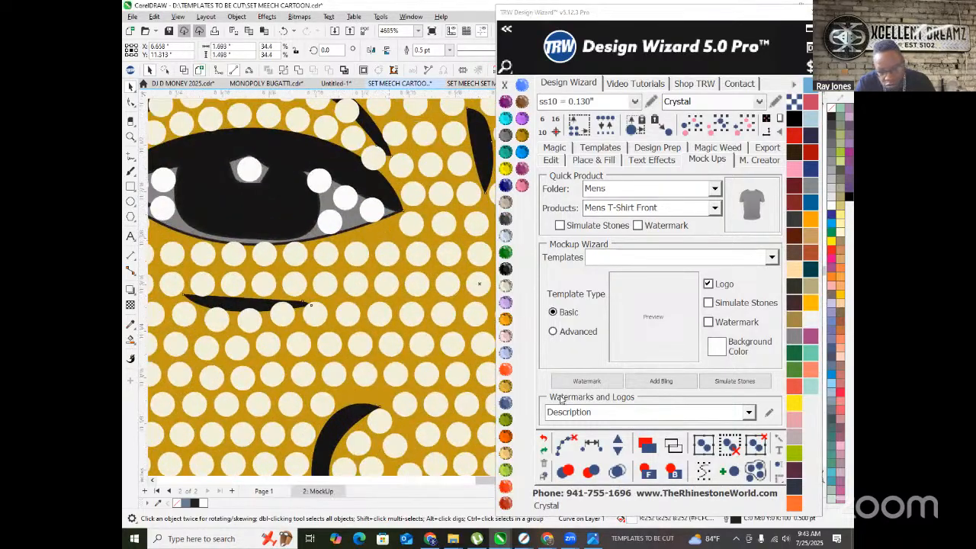
- Send the solid gold lip shape to the back so the lip rhinestones show on top
scroll(347, 293, down, 4)
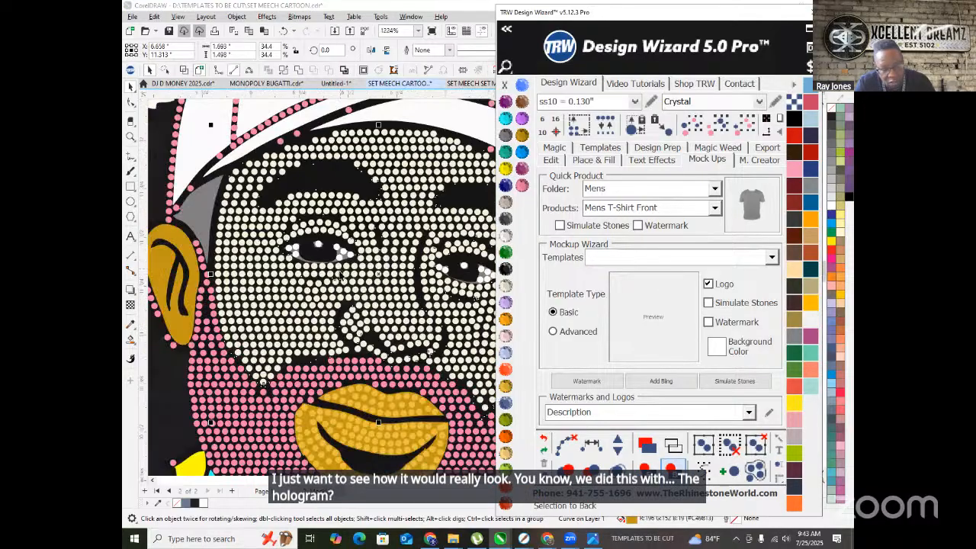
scroll(440, 260, up, 4)
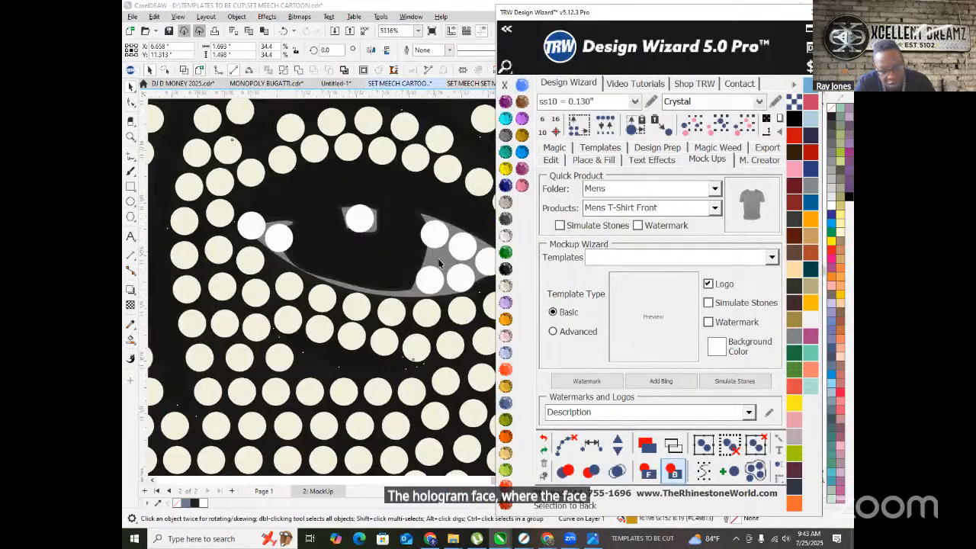
scroll(441, 260, down, 3)
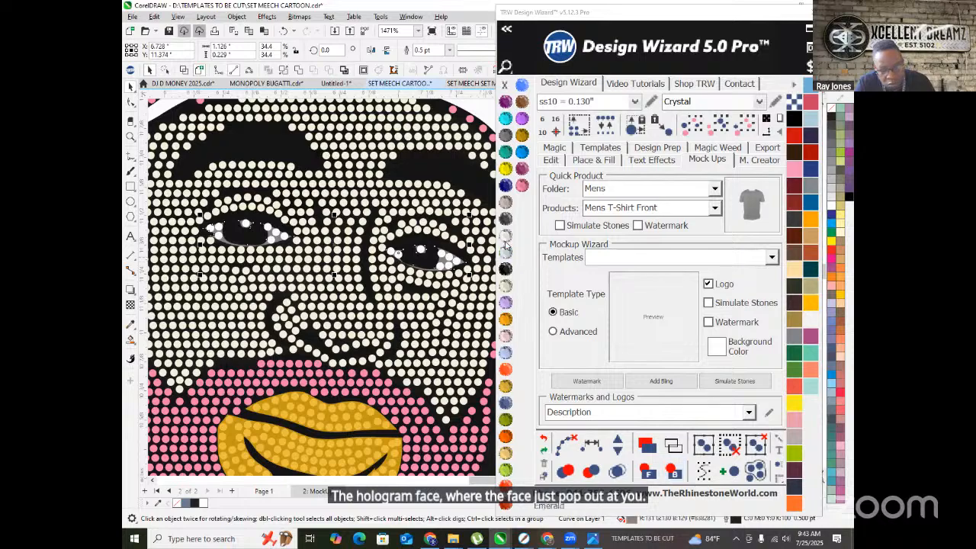
scroll(288, 260, down, 2)
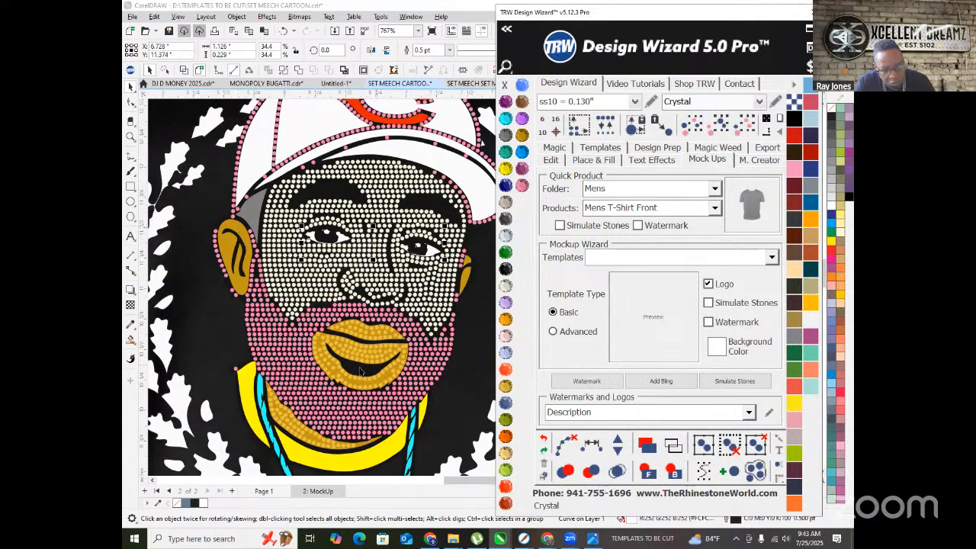
scroll(354, 382, up, 2)
click(388, 383)
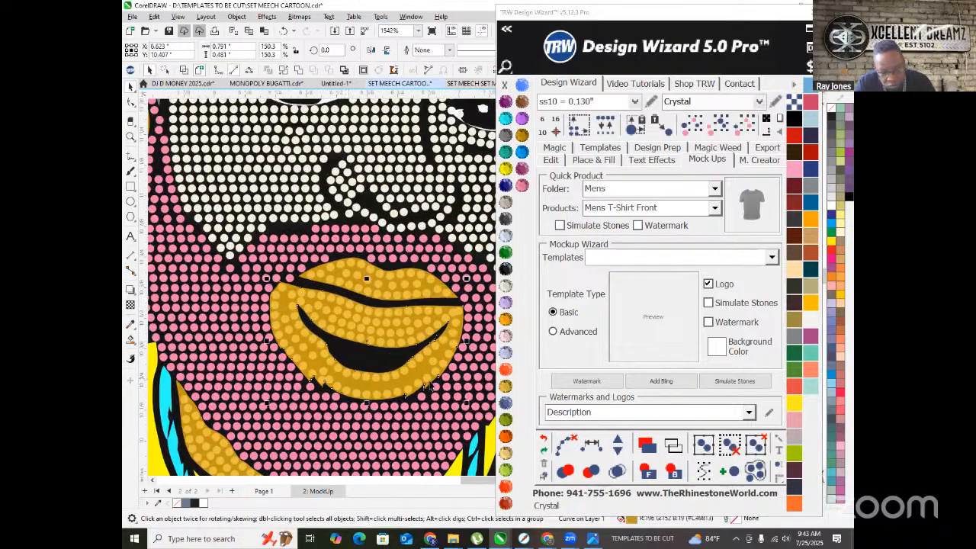
scroll(387, 383, down, 2)
click(671, 470)
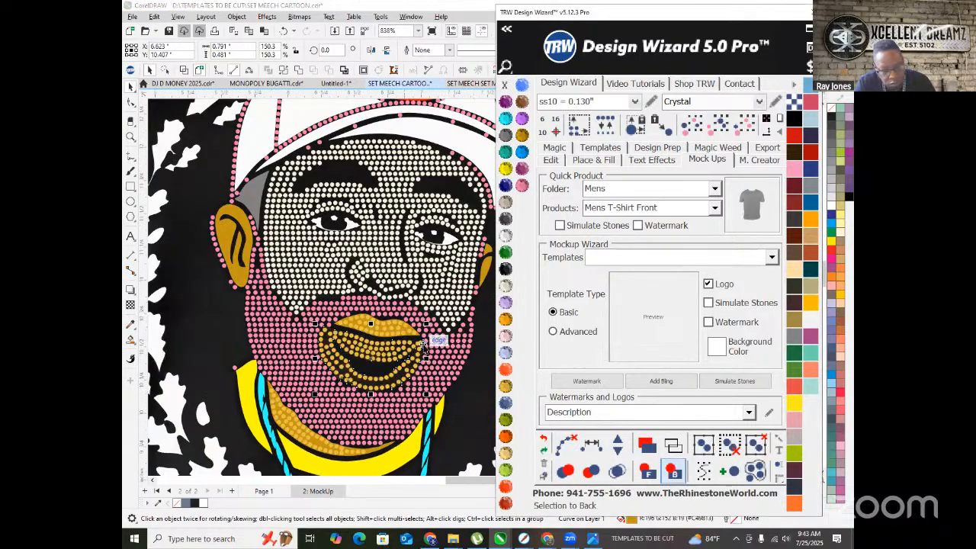
scroll(395, 338, up, 4)
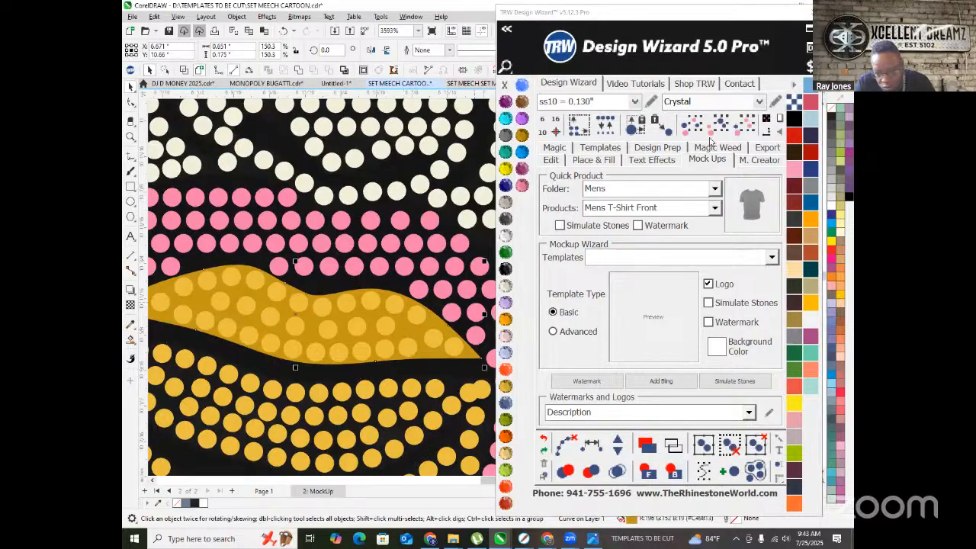
scroll(250, 255, down, 4)
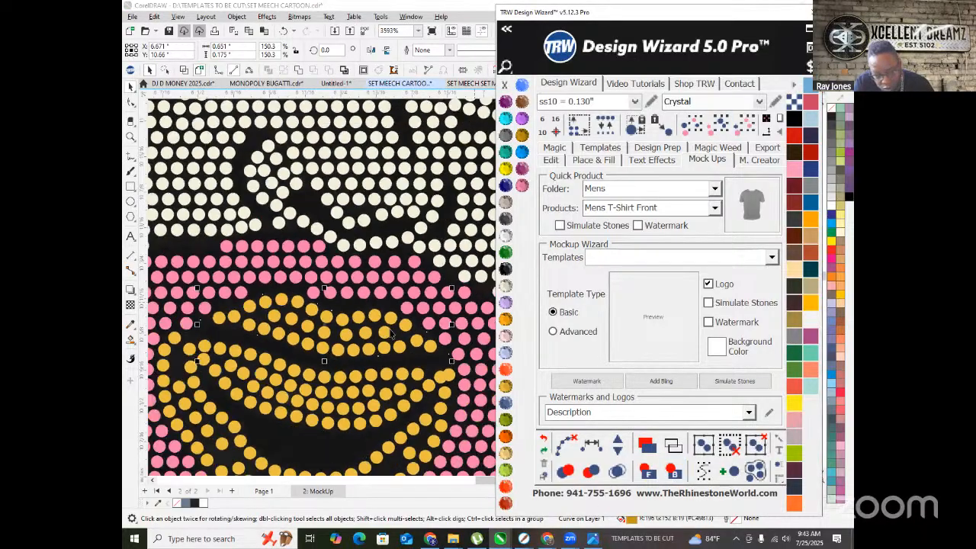
scroll(185, 268, down, 3)
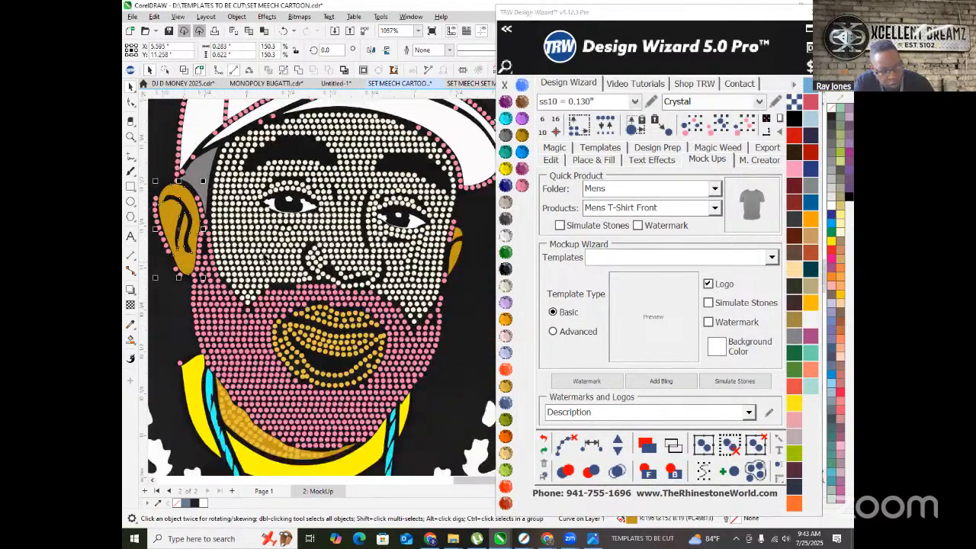
scroll(374, 240, up, 4)
- Combine the solid ear shapes into a single curve with Ctrl+L, then deselect
click(380, 221)
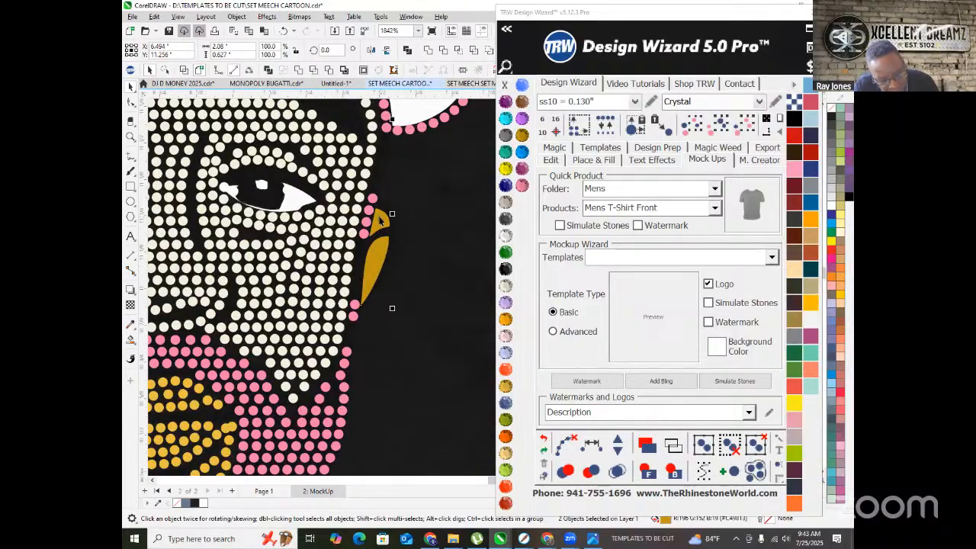
key(ctrl+l)
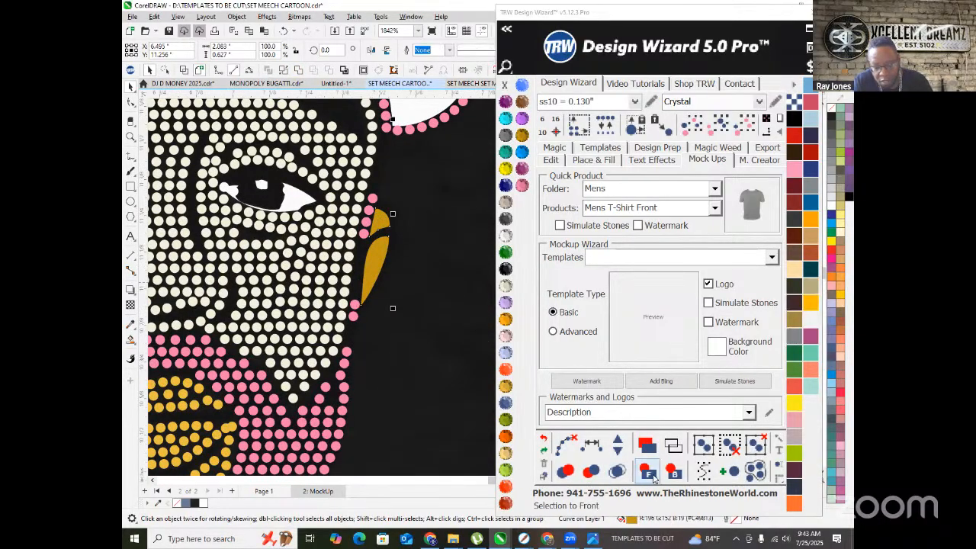
scroll(421, 279, down, 5)
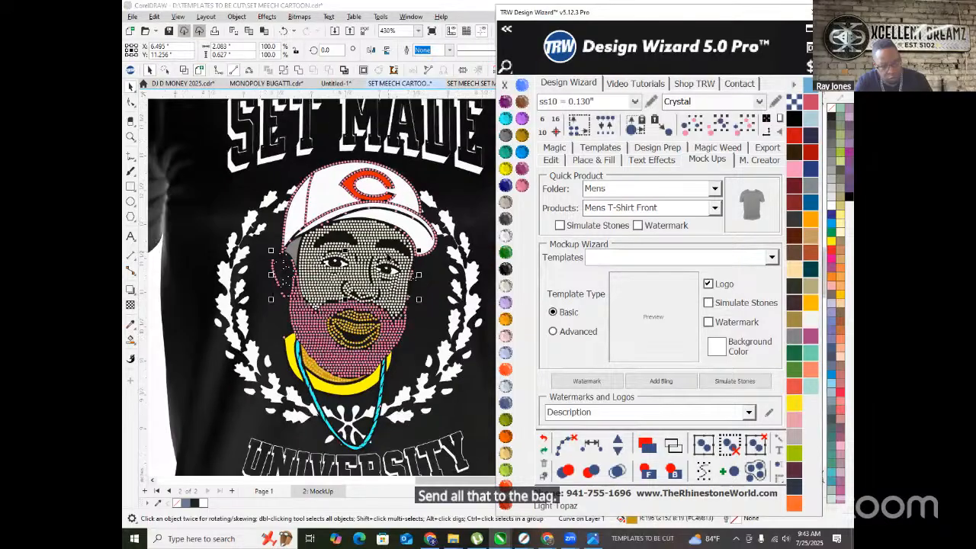
scroll(296, 333, down, 2)
click(214, 364)
scroll(308, 276, up, 3)
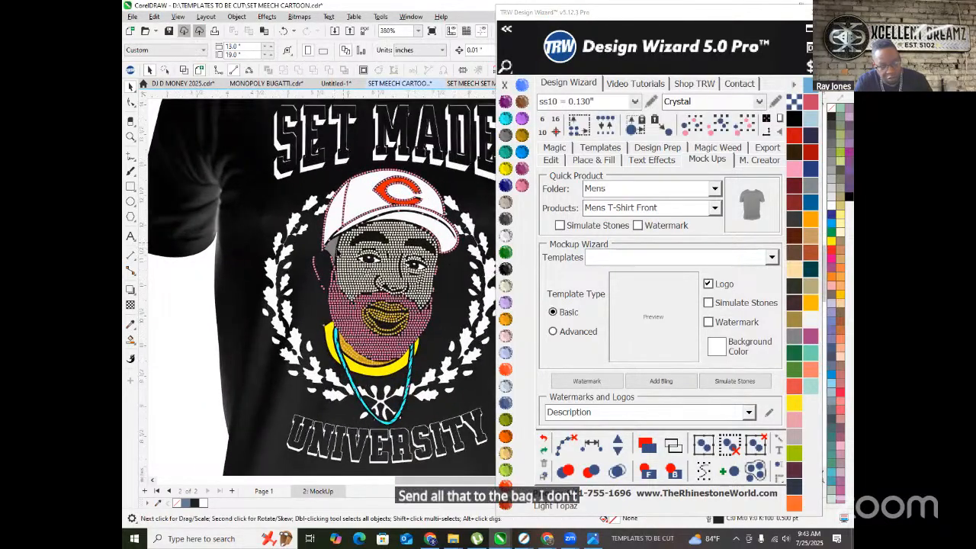
scroll(316, 275, up, 4)
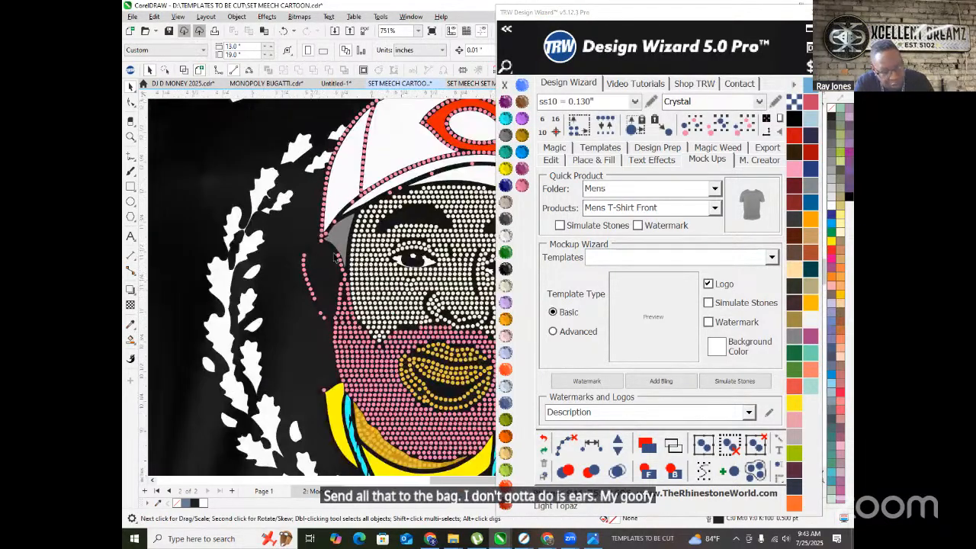
- Compare Page 1 with the MockUp page, then select all rhinestones matching a face stone
scroll(321, 243, down, 5)
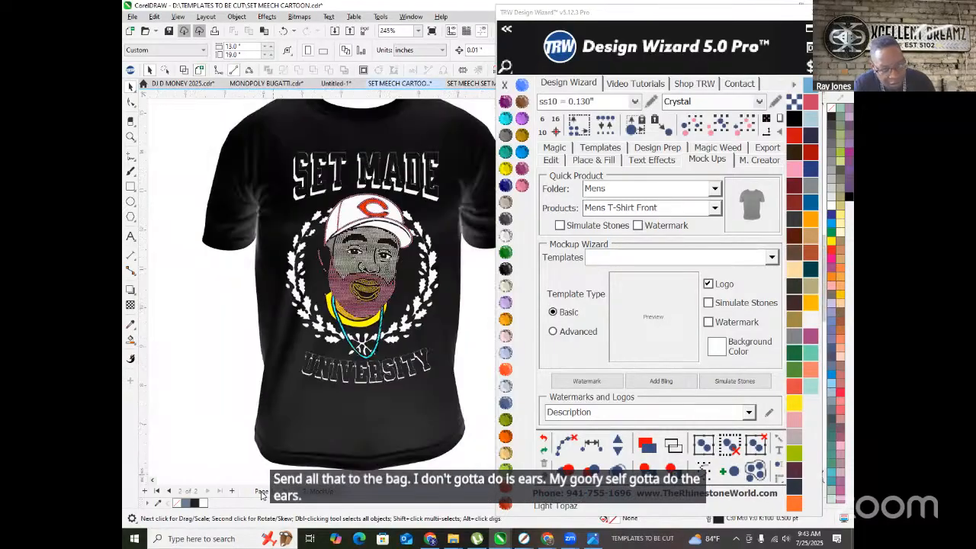
click(260, 494)
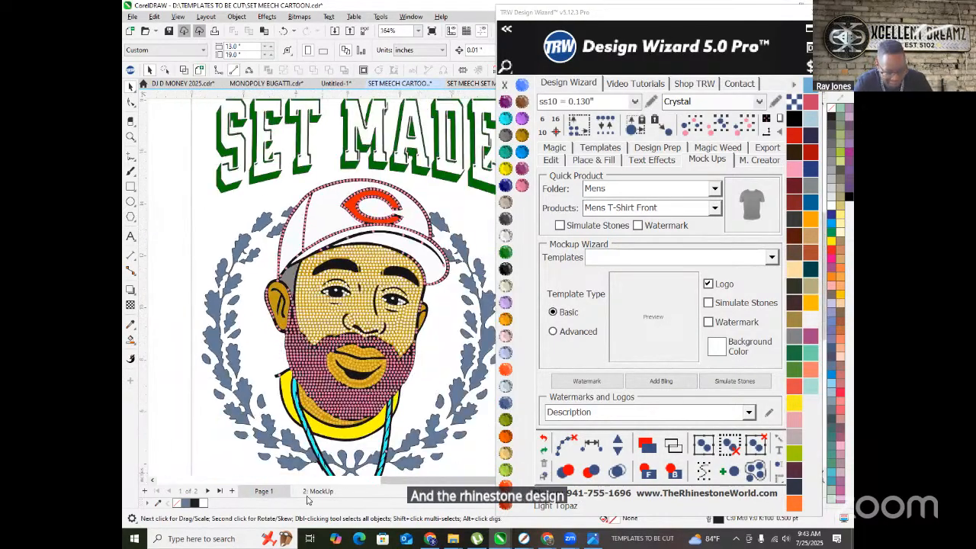
click(317, 492)
scroll(372, 255, up, 4)
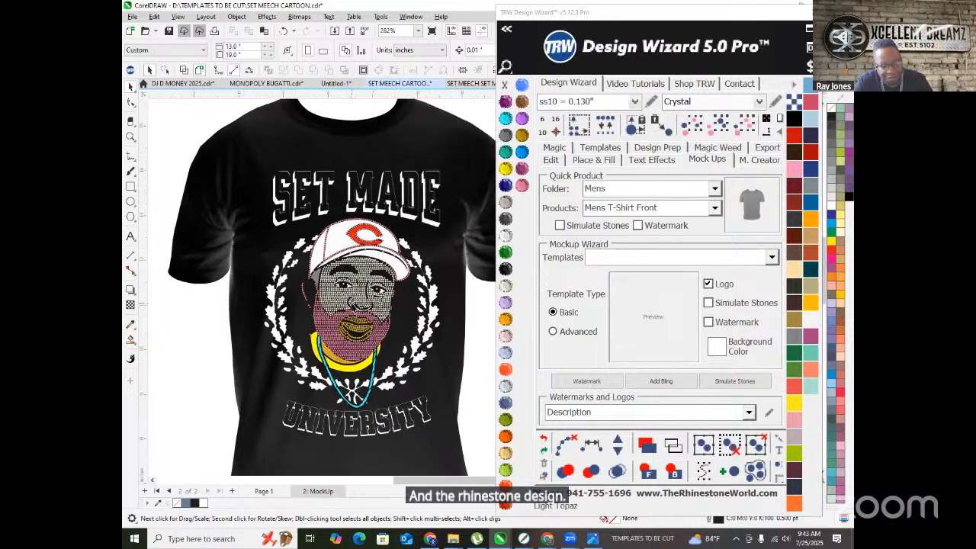
click(321, 284)
click(743, 134)
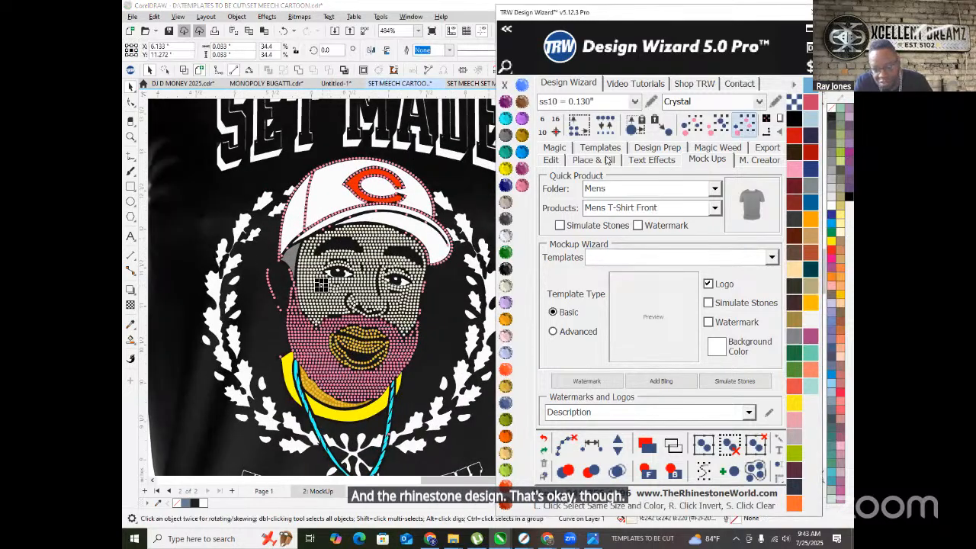
- Select every face rhinestone matching one picked face stone
scroll(229, 358, down, 2)
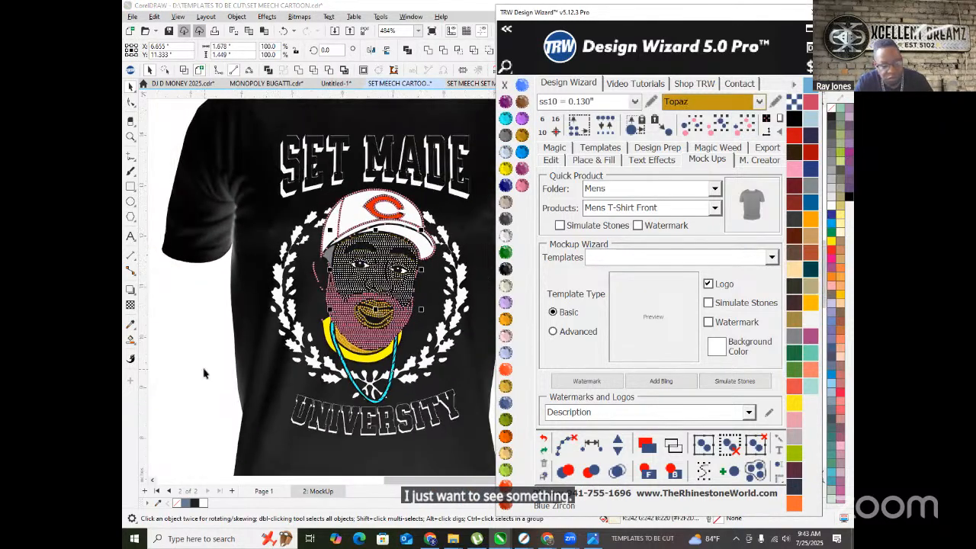
click(205, 373)
click(376, 312)
click(744, 126)
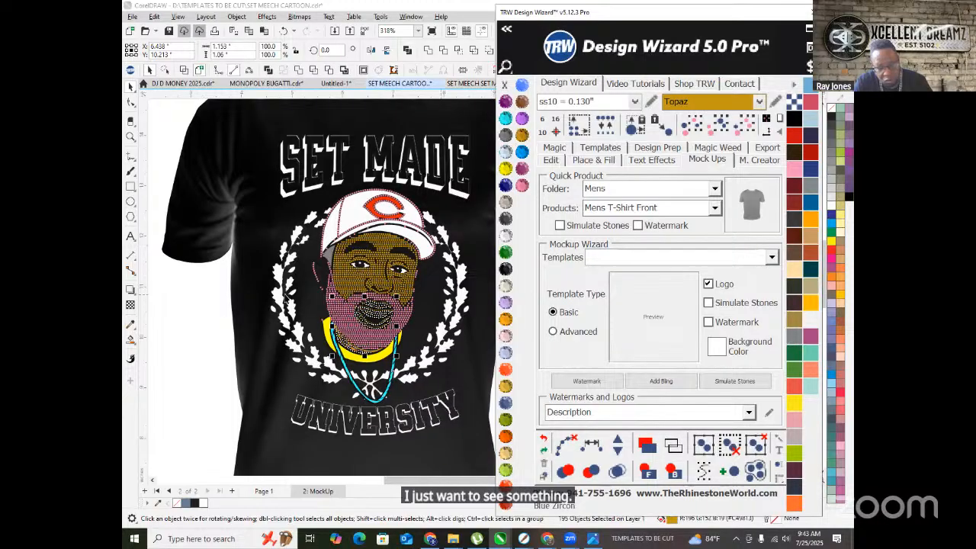
- Select all the pink beard rhinestones with Select Same and recolour them Cosmo
click(353, 327)
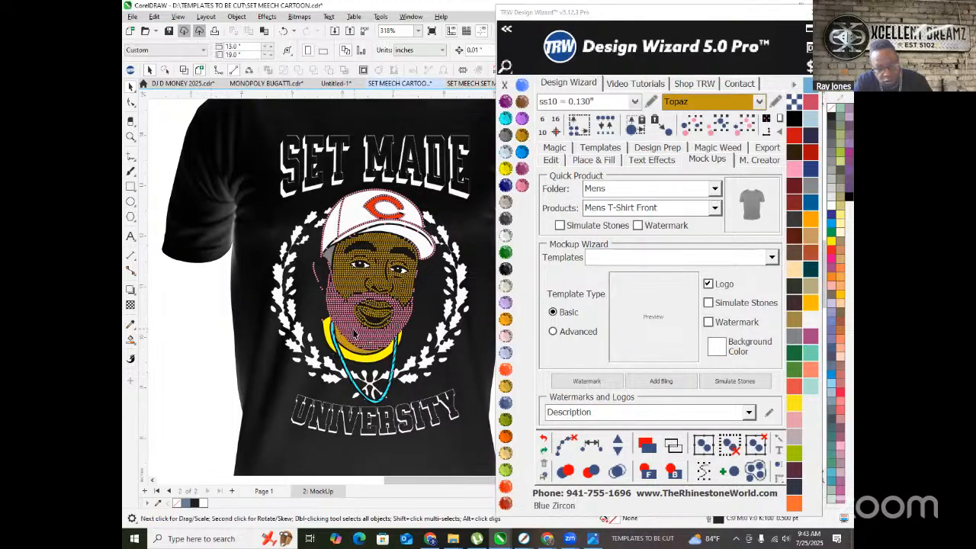
click(738, 129)
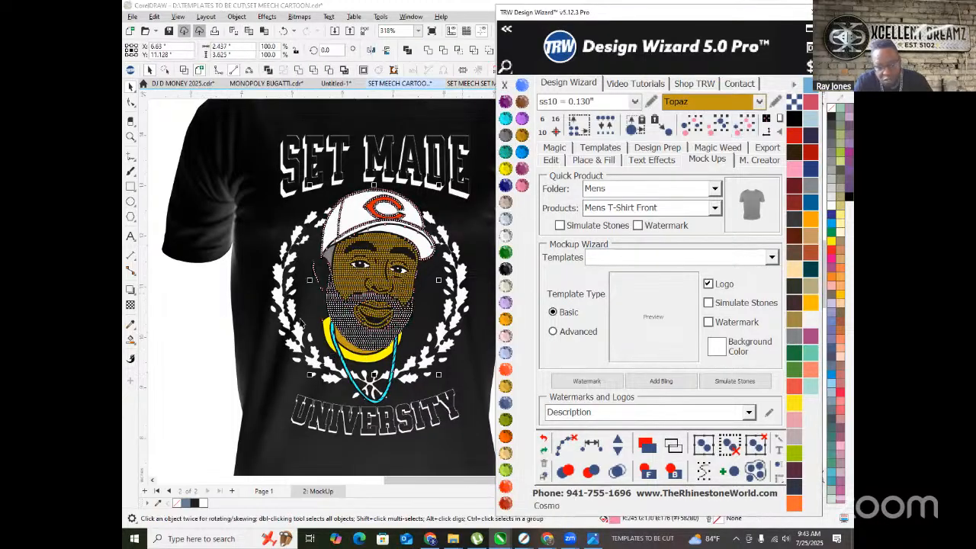
click(190, 360)
scroll(320, 297, down, 1)
scroll(332, 287, up, 2)
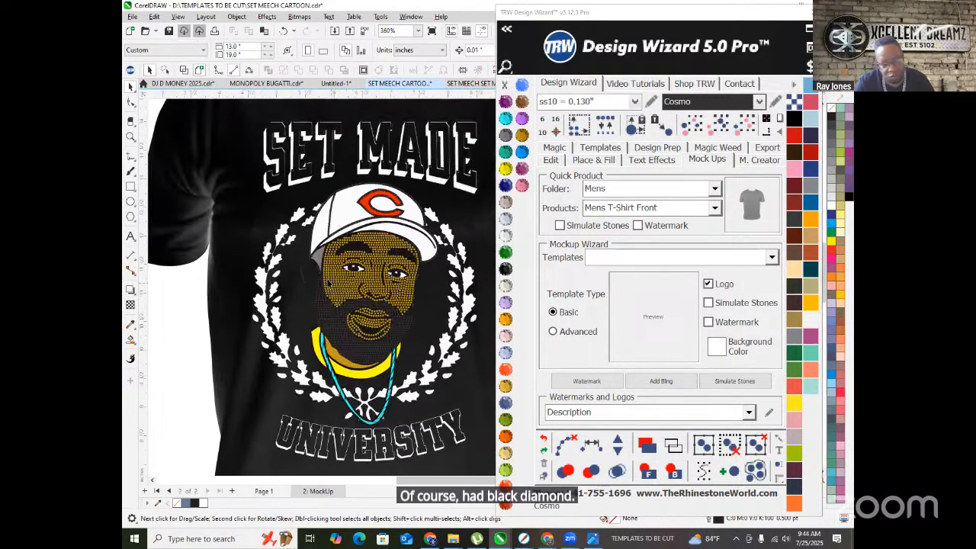
scroll(331, 289, up, 2)
- Colour the small shape at the cap edge Jet Black
click(320, 250)
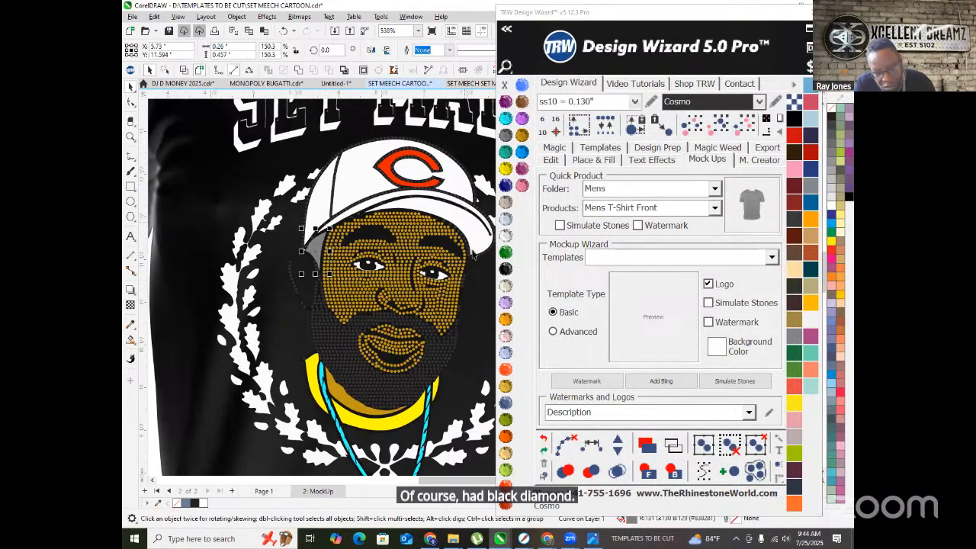
click(505, 251)
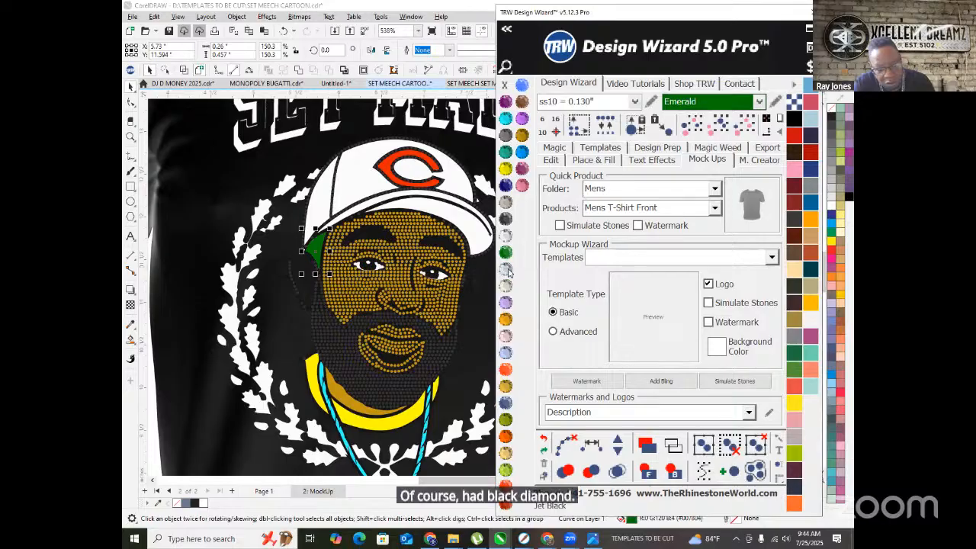
click(506, 269)
scroll(385, 301, down, 1)
- Clear the selection and select the curve along the cap brim
click(212, 400)
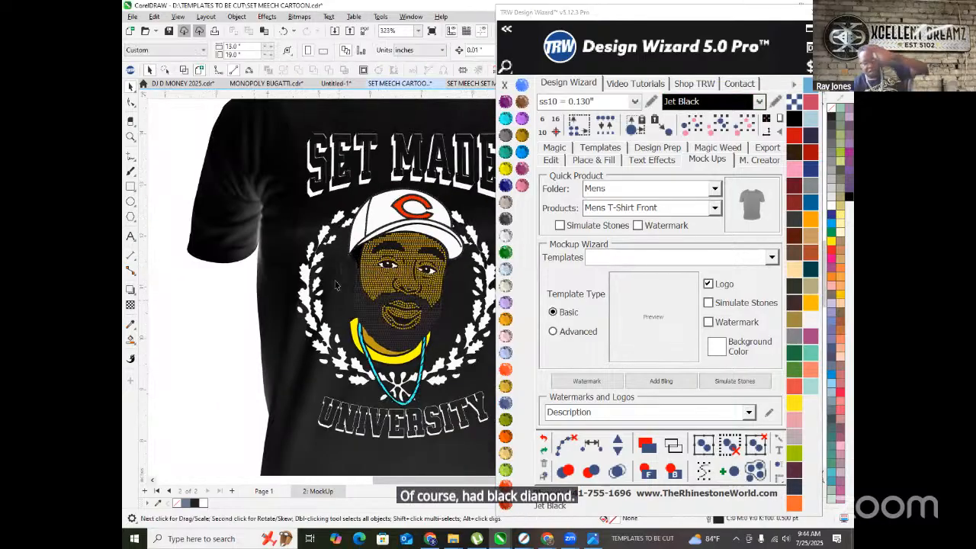
scroll(270, 245, up, 3)
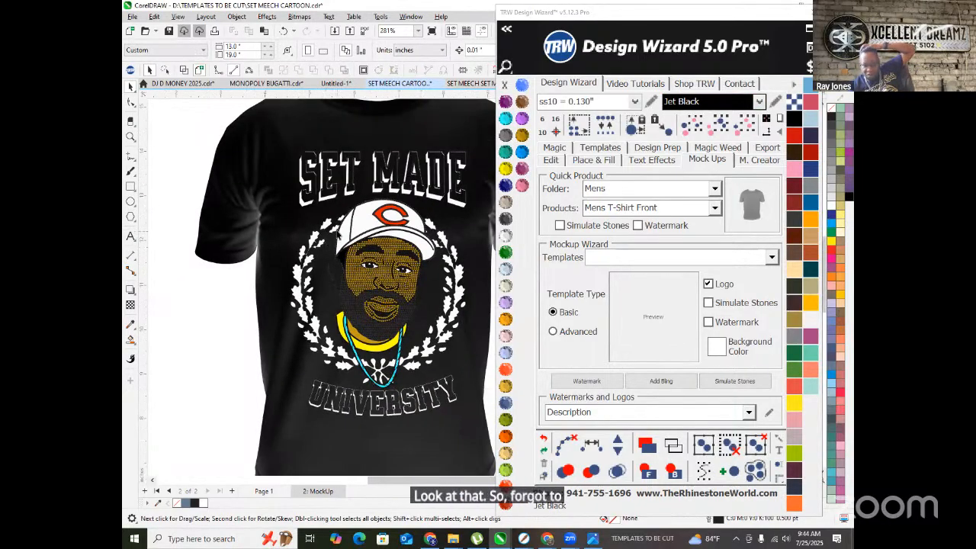
scroll(373, 248, up, 1)
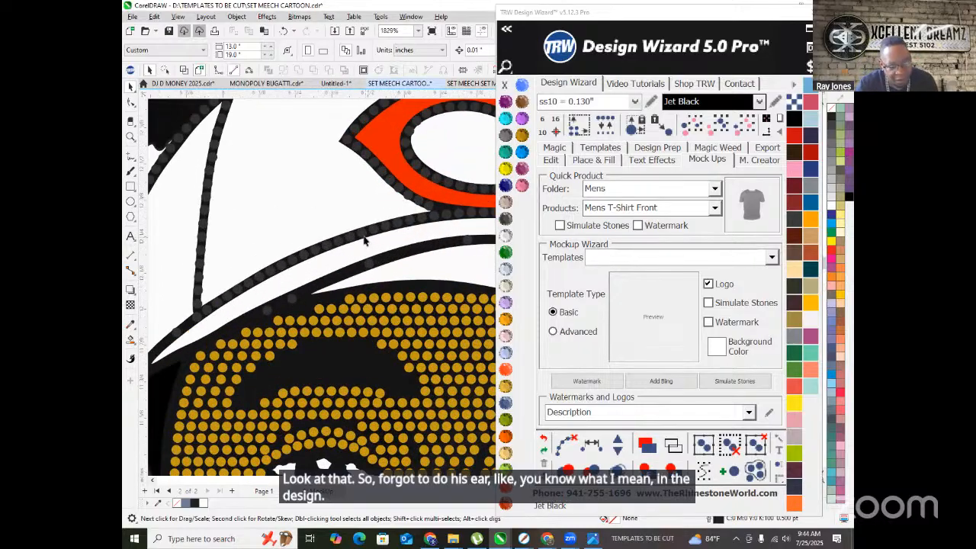
click(369, 237)
scroll(364, 235, down, 3)
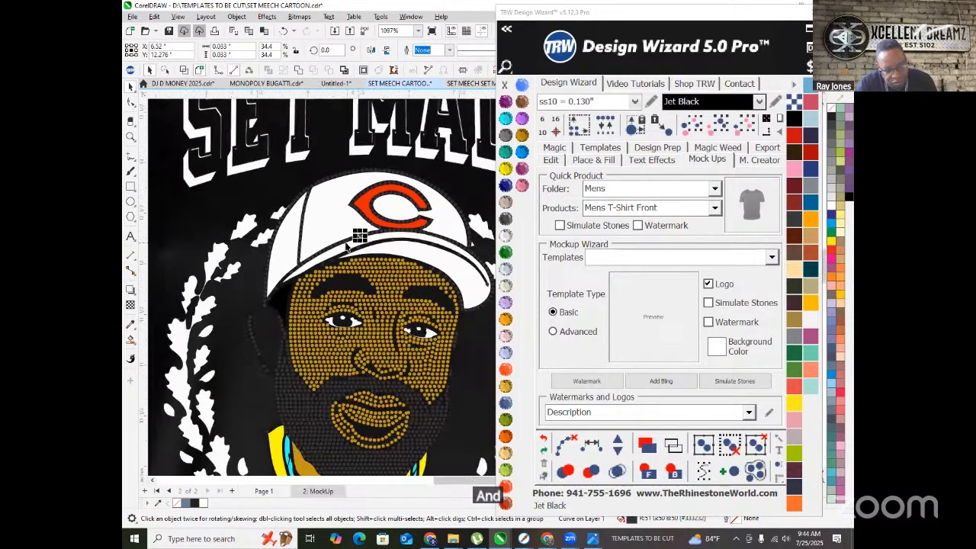
scroll(359, 237, down, 1)
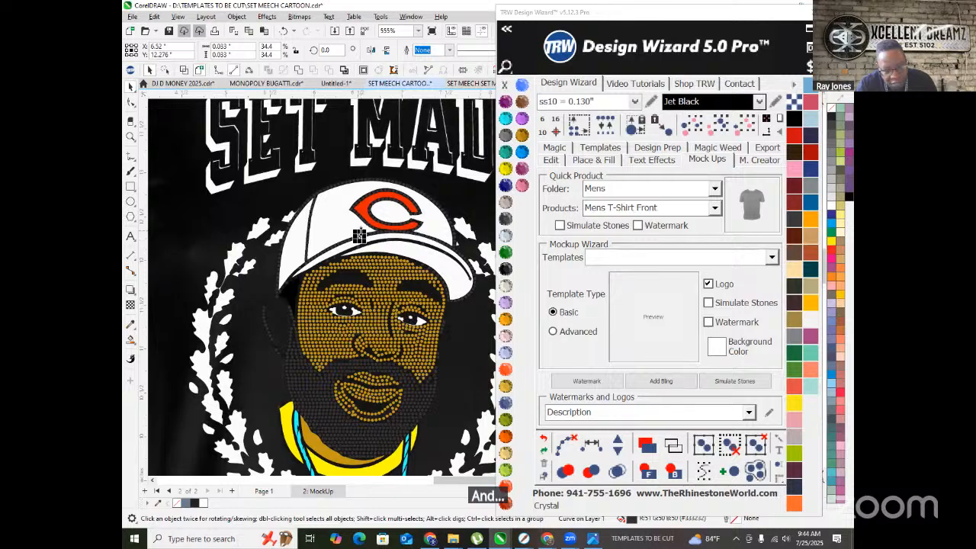
scroll(359, 236, up, 3)
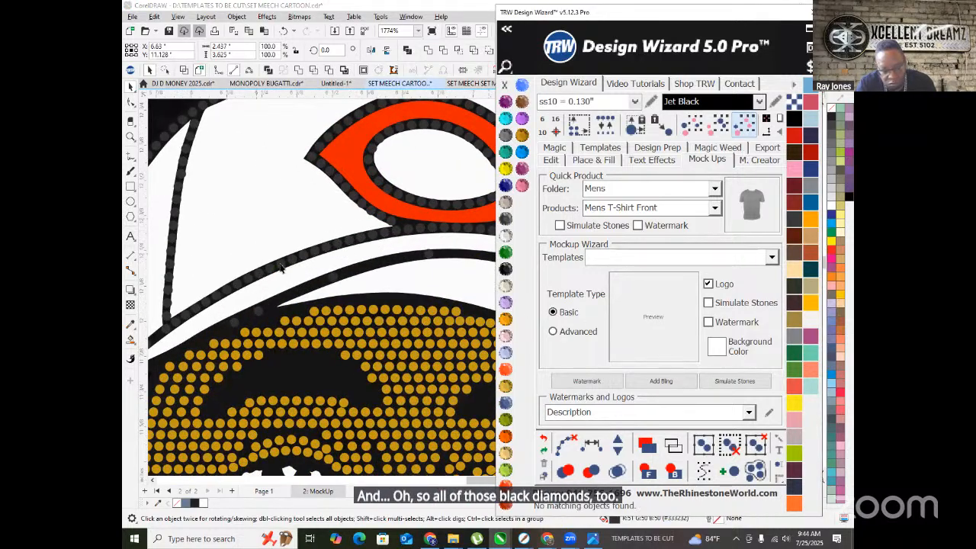
scroll(268, 263, down, 3)
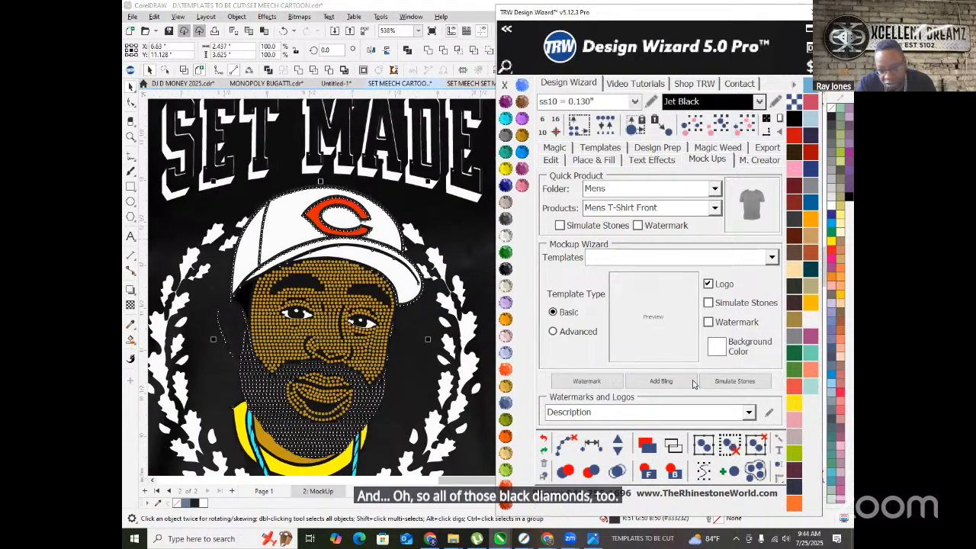
- Render the portrait stones as simulated rhinestones and inspect the mockup up close
click(369, 351)
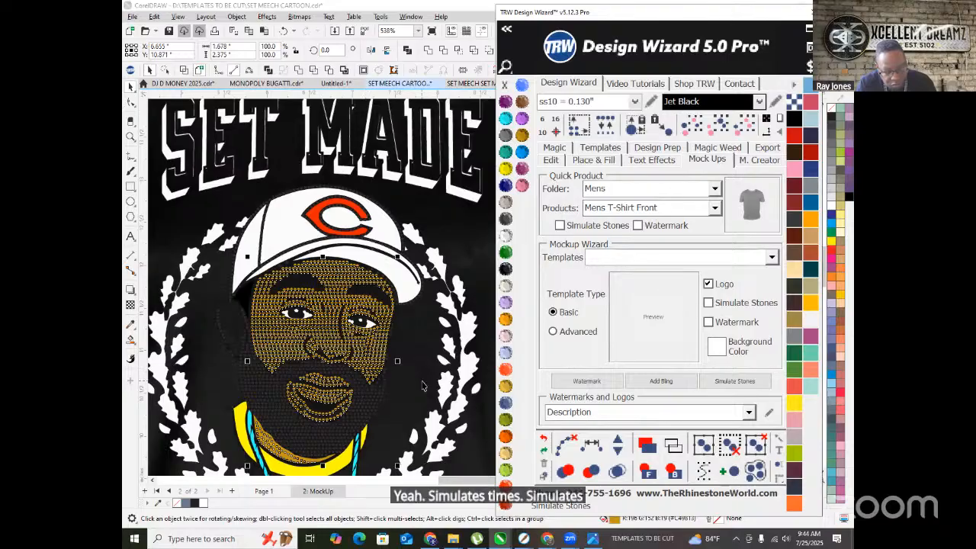
click(385, 389)
scroll(309, 379, up, 3)
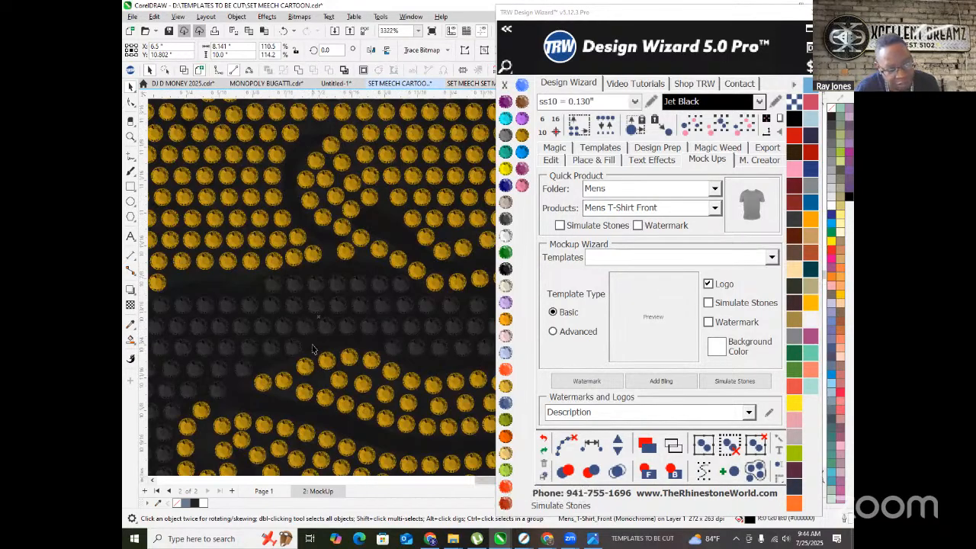
scroll(312, 349, down, 3)
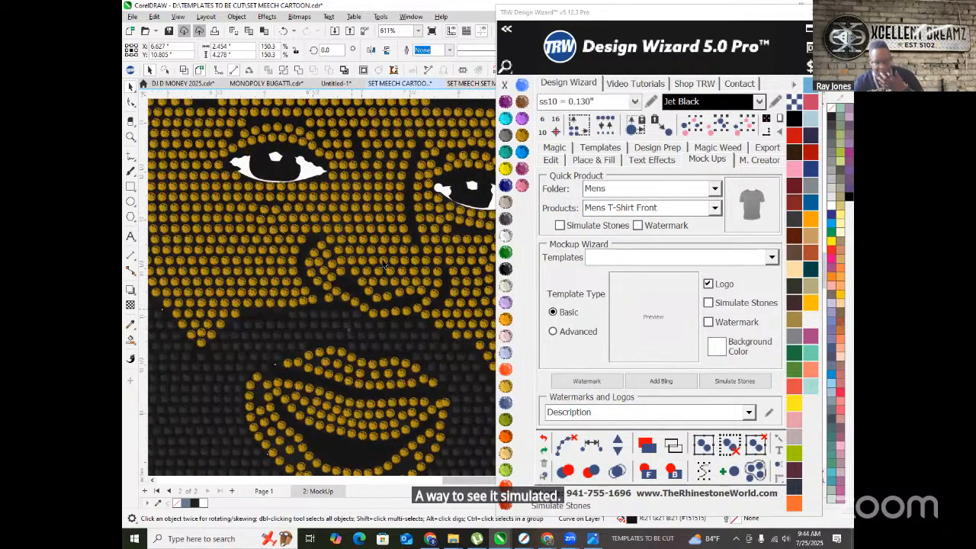
scroll(384, 266, down, 4)
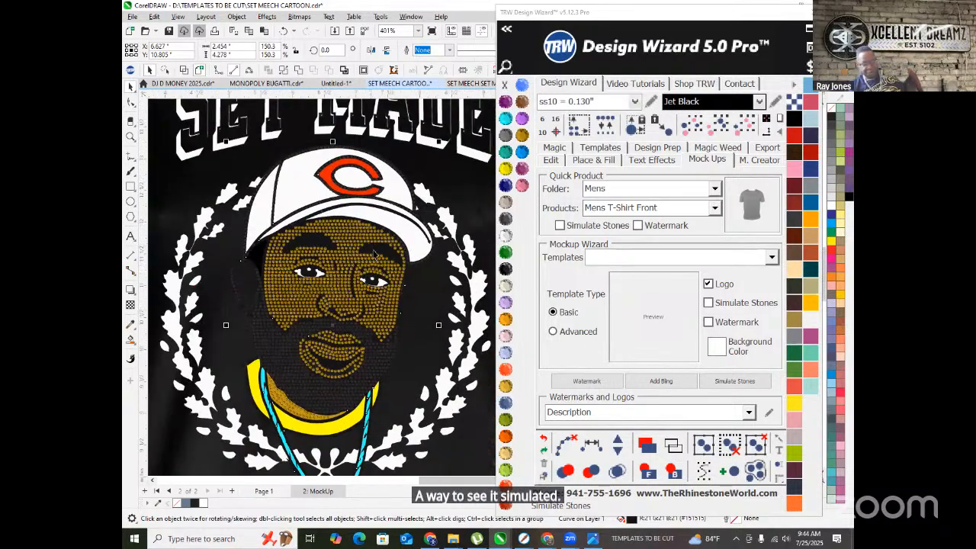
scroll(370, 250, down, 2)
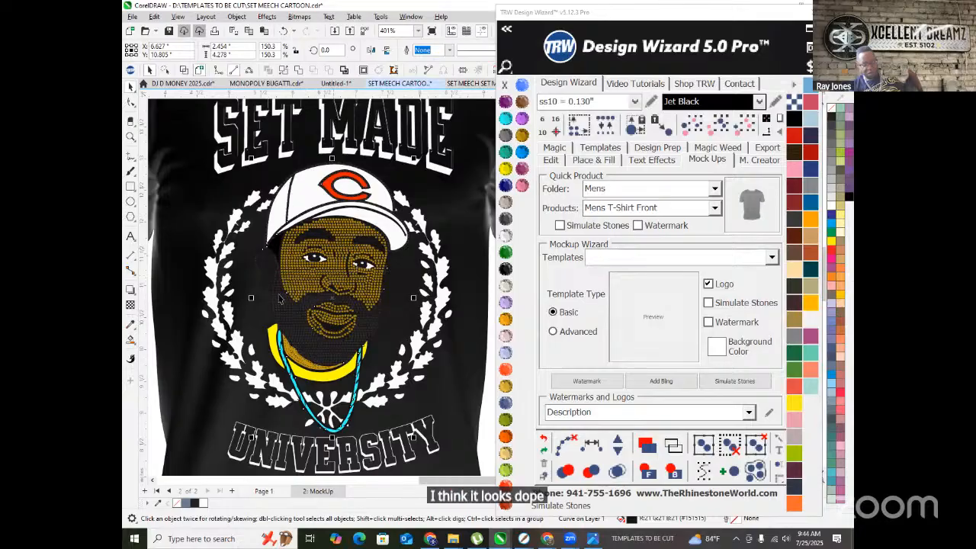
scroll(279, 351, up, 5)
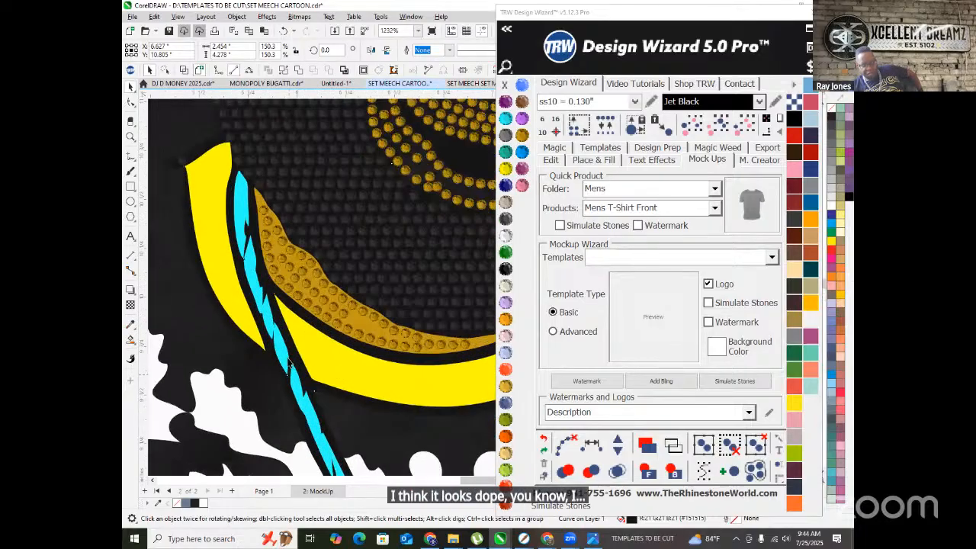
scroll(279, 351, down, 3)
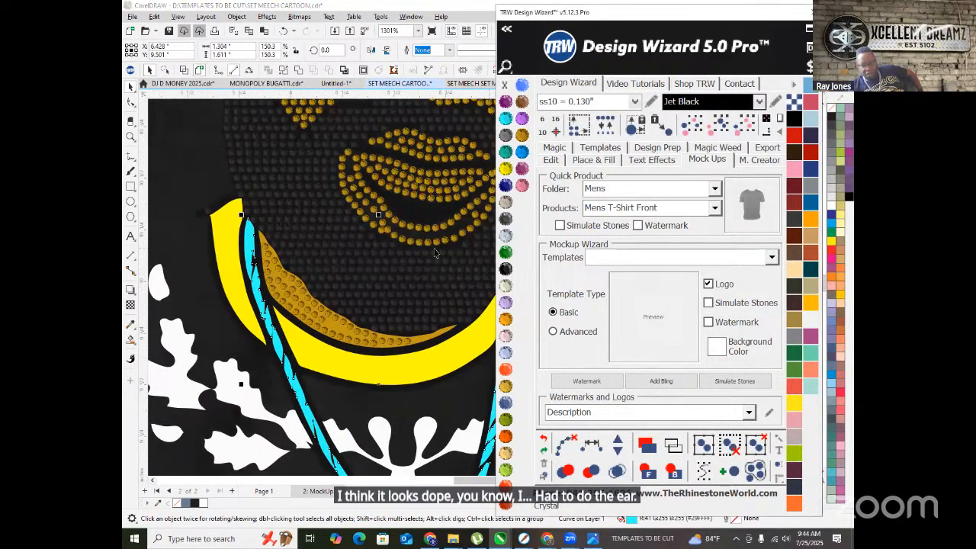
click(234, 264)
- Turn the neck chain white with Ctrl+R
click(235, 264)
scroll(312, 253, down, 2)
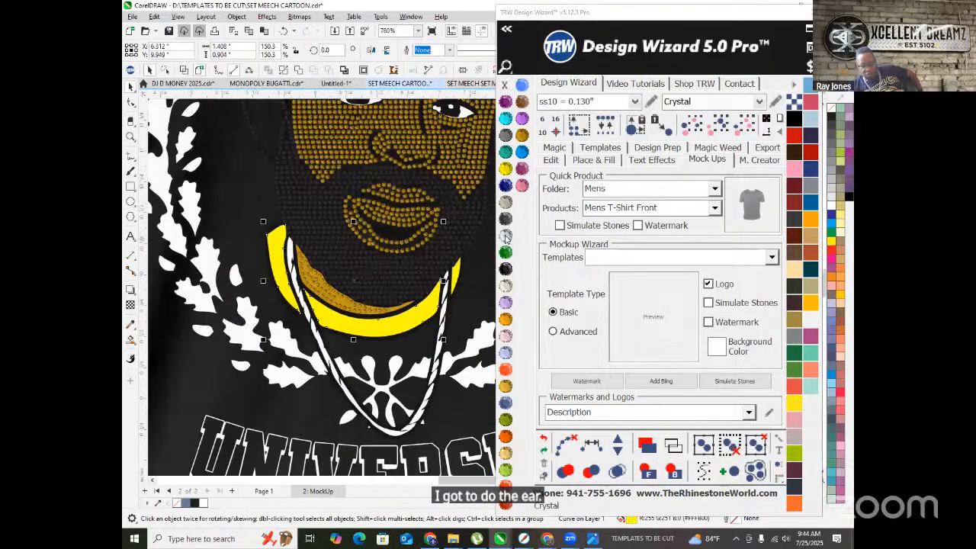
key(ctrl+r)
scroll(314, 255, down, 2)
scroll(388, 270, up, 4)
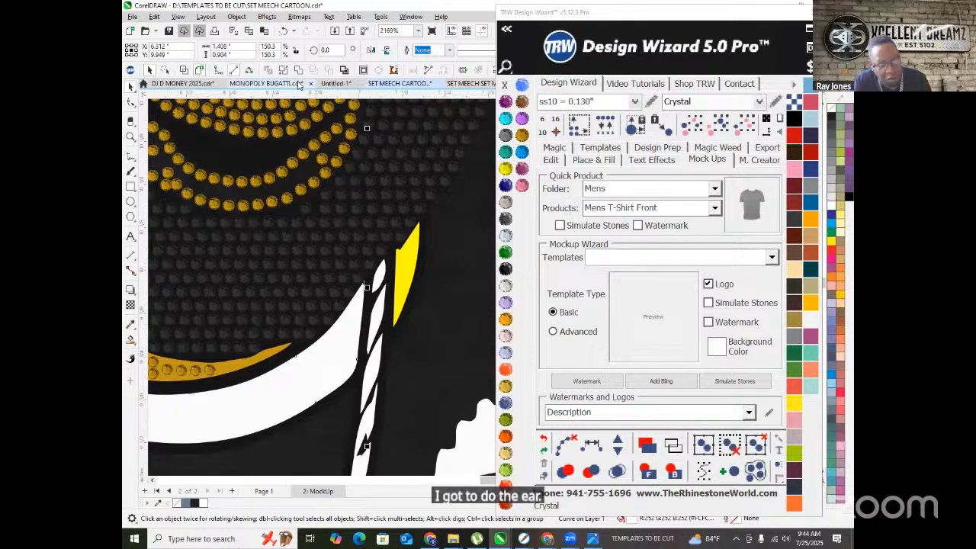
scroll(347, 281, down, 2)
scroll(347, 280, down, 4)
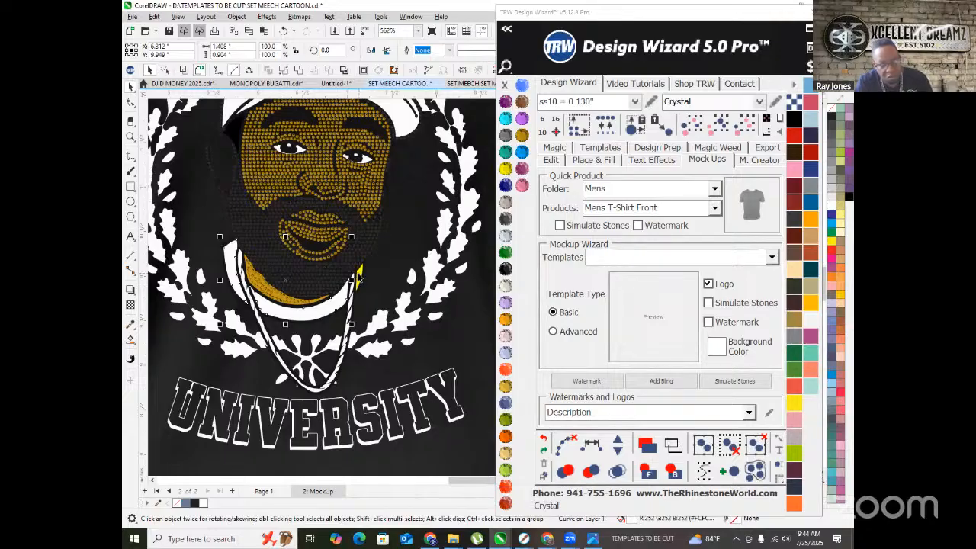
scroll(359, 281, up, 2)
- Combine the leftover yellow sliver with the collar into one yellow shape
shift+click(360, 279)
click(291, 72)
scroll(312, 301, down, 2)
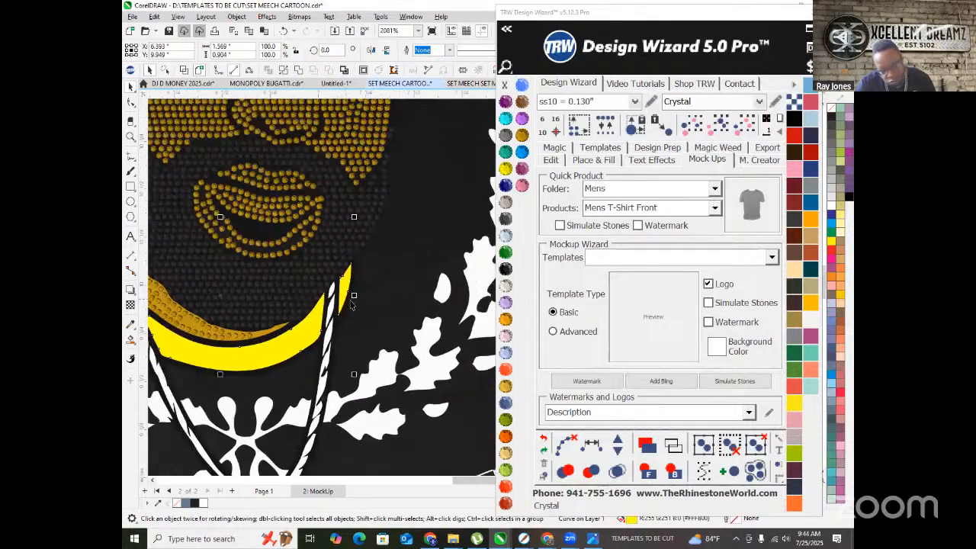
scroll(351, 305, down, 7)
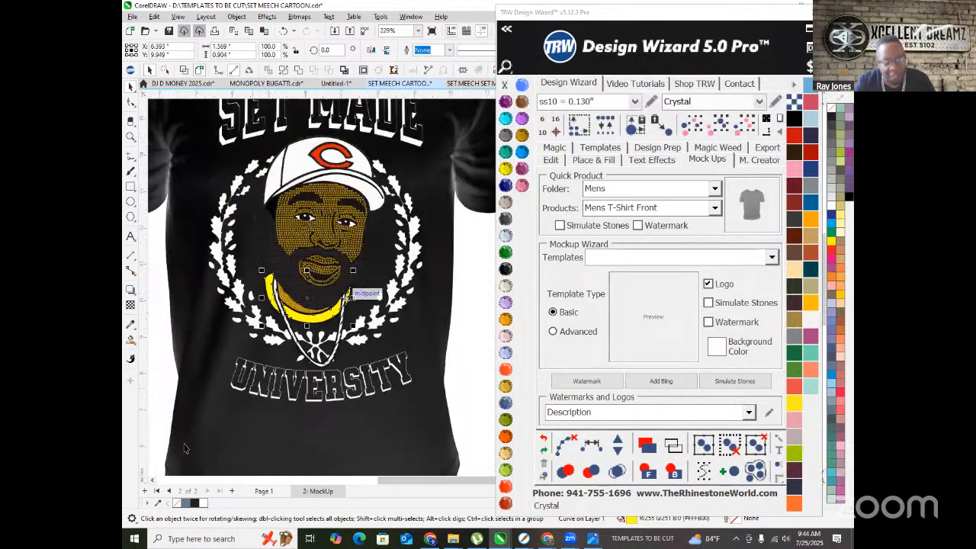
- Clear the selection and bring up the Realistic Cartoon Transformation ChatGPT window
click(194, 396)
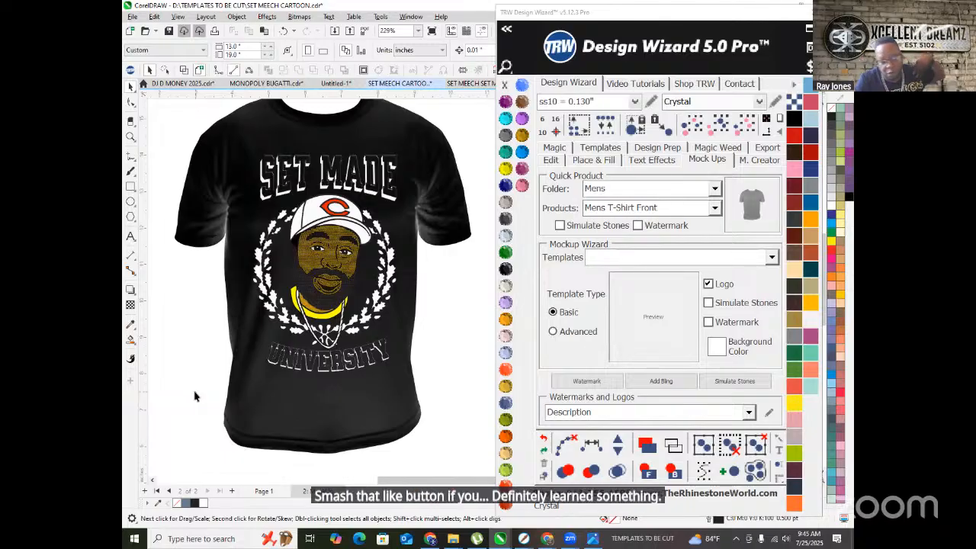
scroll(347, 366, down, 1)
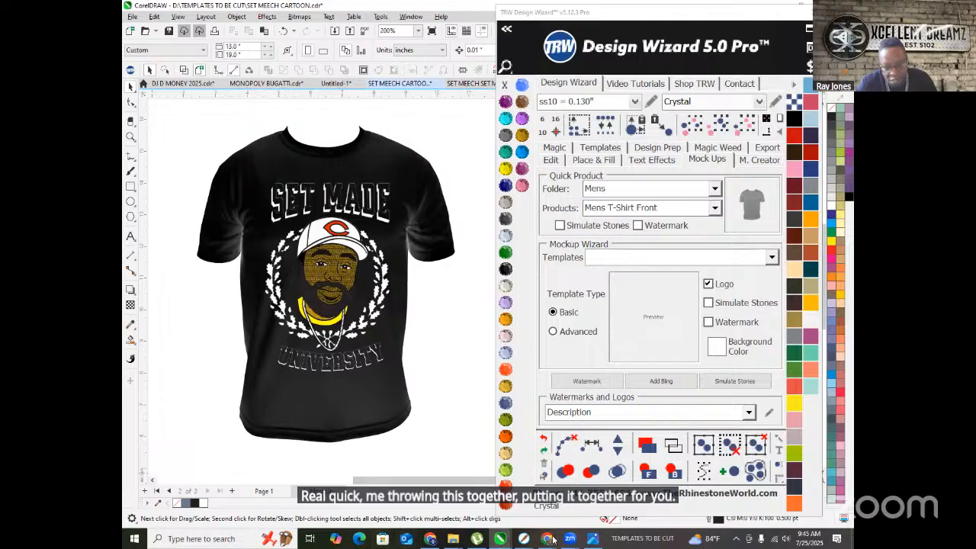
mouse_move(545, 542)
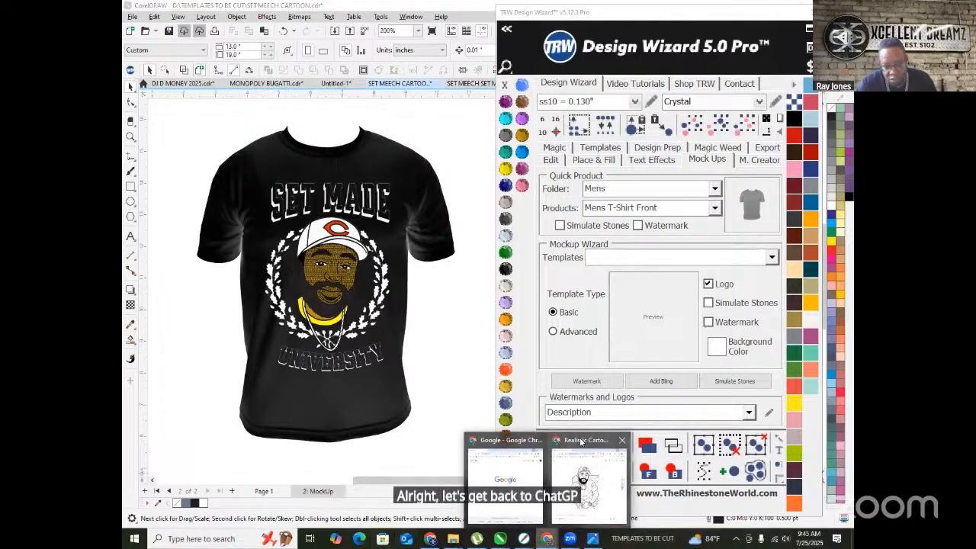
click(583, 457)
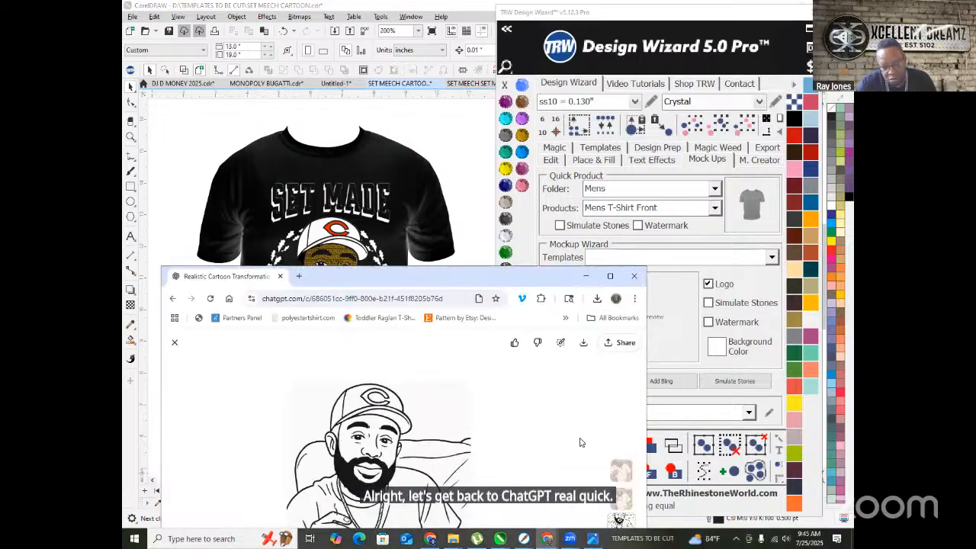
- Close the ChatGPT browser window and bring up a Chrome window on Google
click(610, 278)
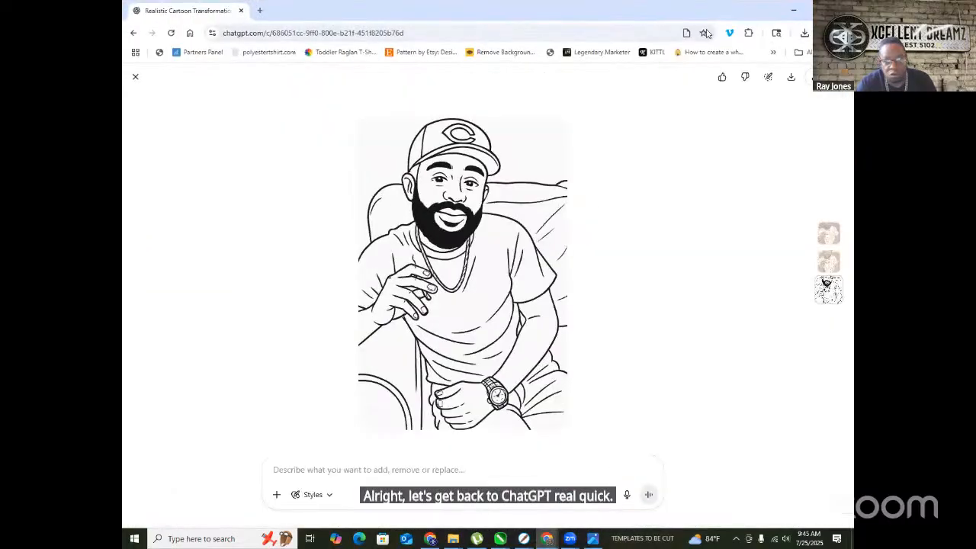
click(241, 11)
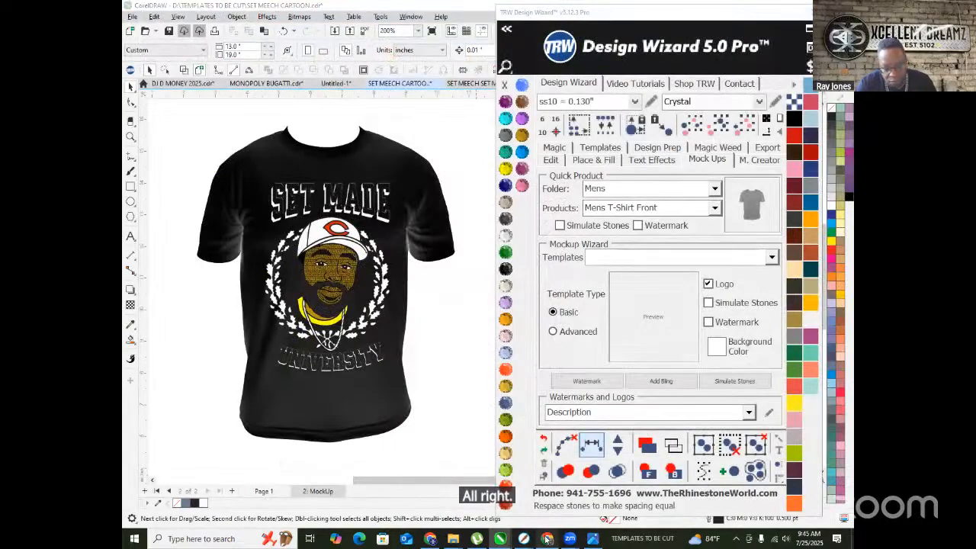
click(547, 538)
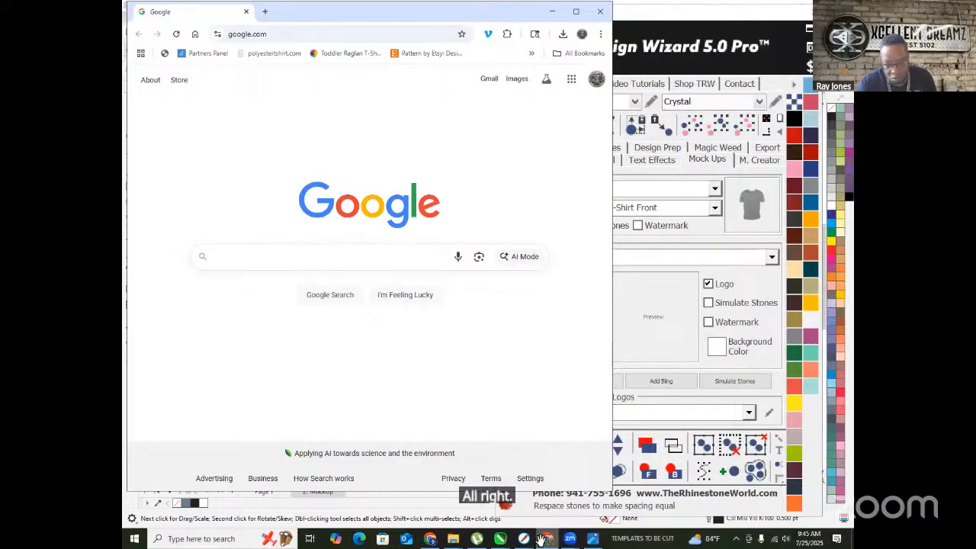
- Check the Facebook, YouTube and new-tab windows, then minimize the Facebook browser window
click(429, 538)
click(312, 13)
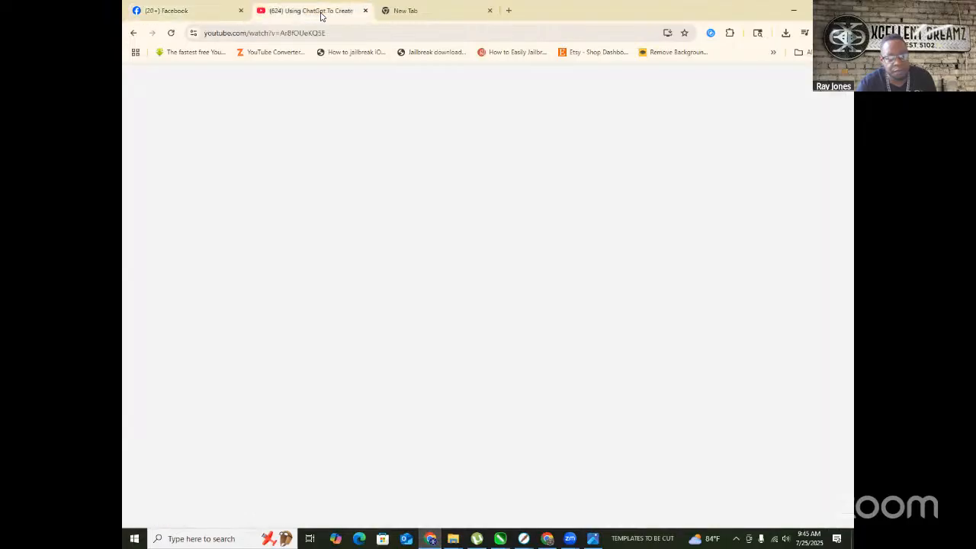
click(411, 14)
click(308, 11)
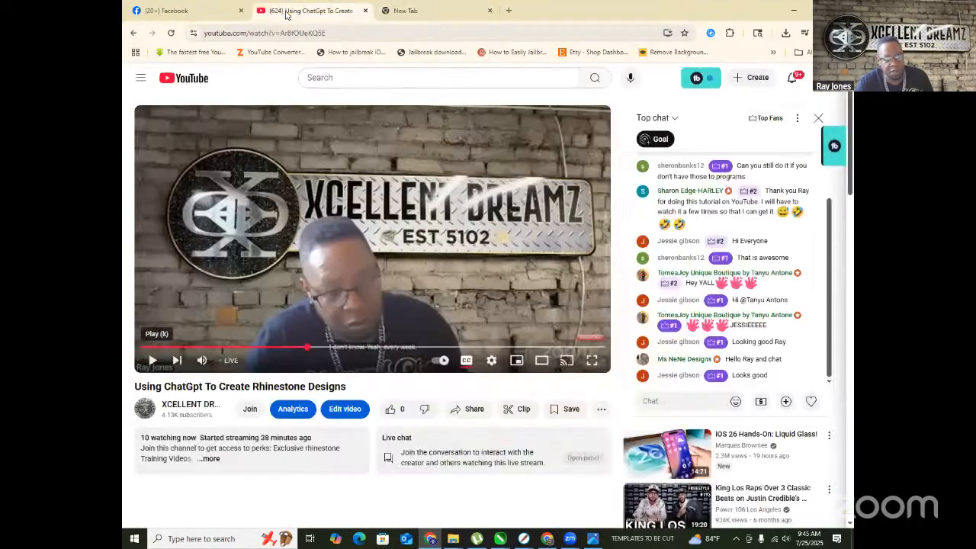
click(179, 14)
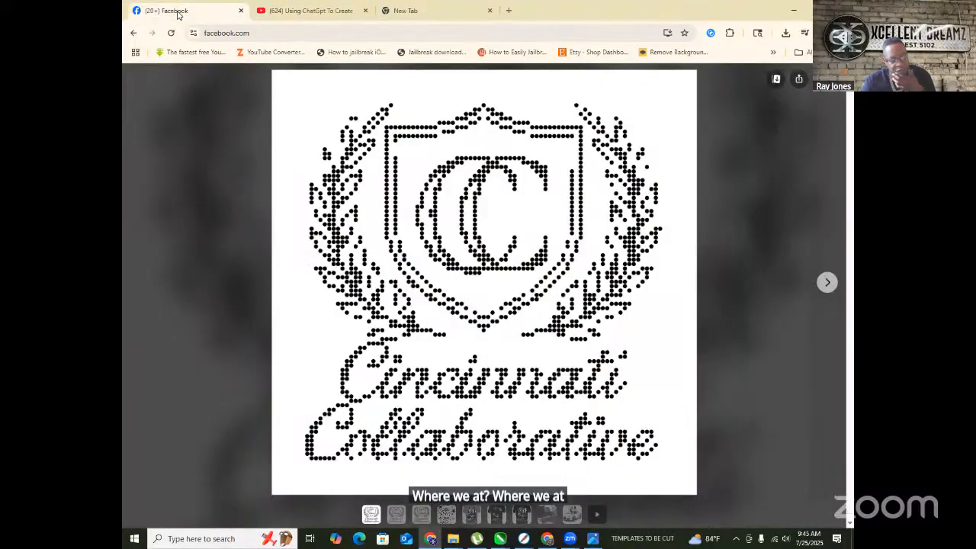
click(794, 9)
click(549, 538)
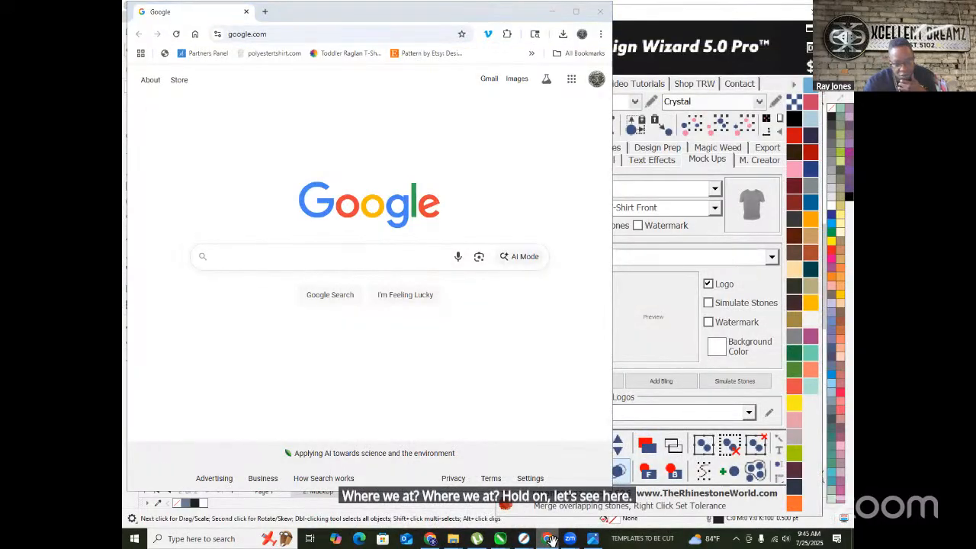
click(549, 538)
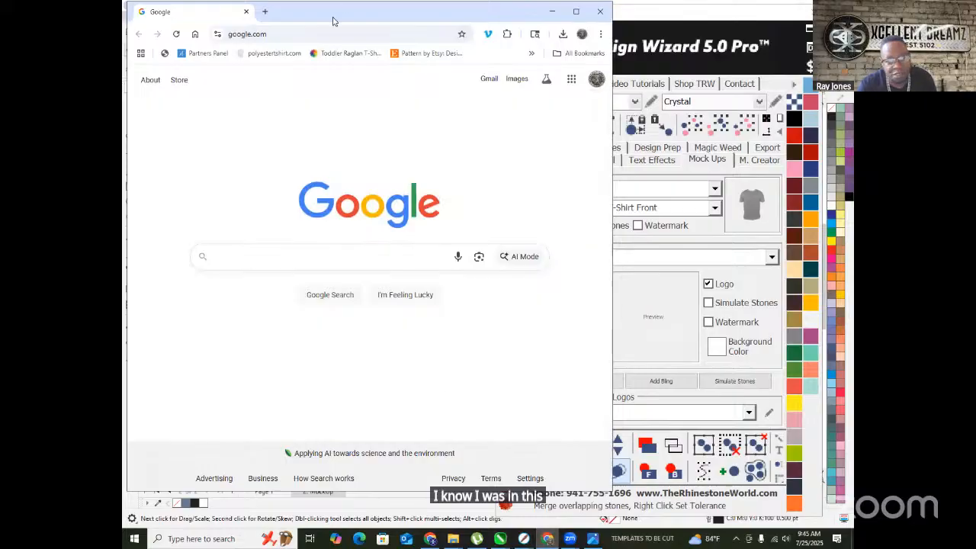
- In a new tab, search Google for chatgpt and open the official ChatGPT website
click(265, 12)
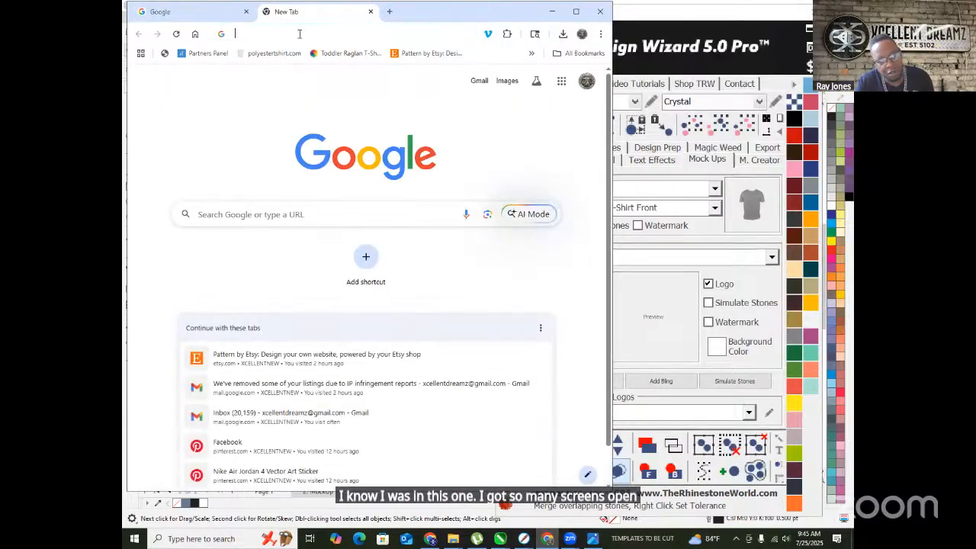
click(297, 34)
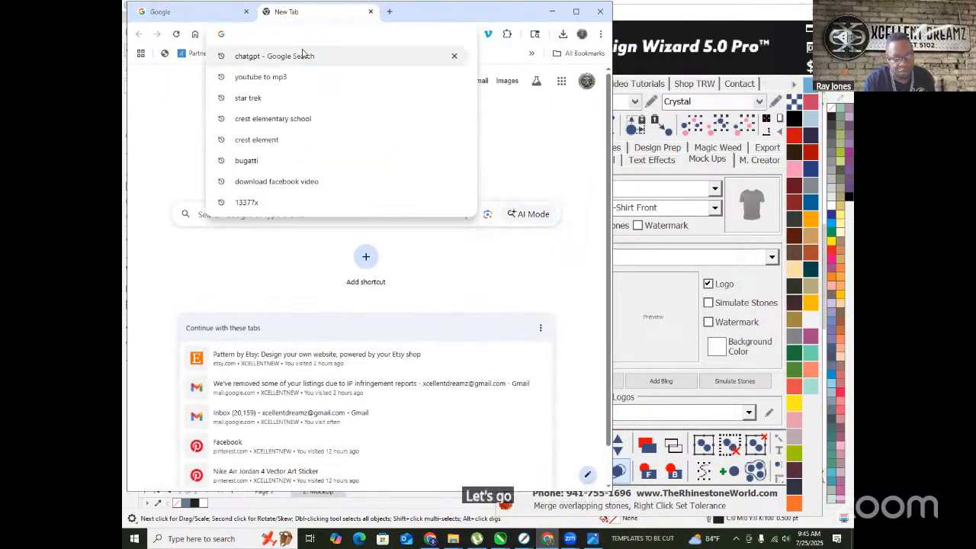
key(Down)
key(Return)
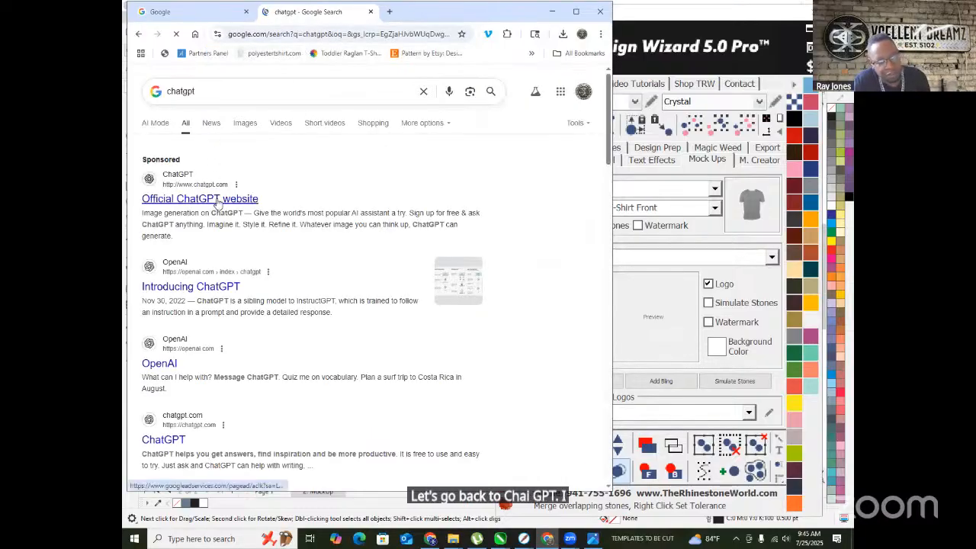
click(447, 179)
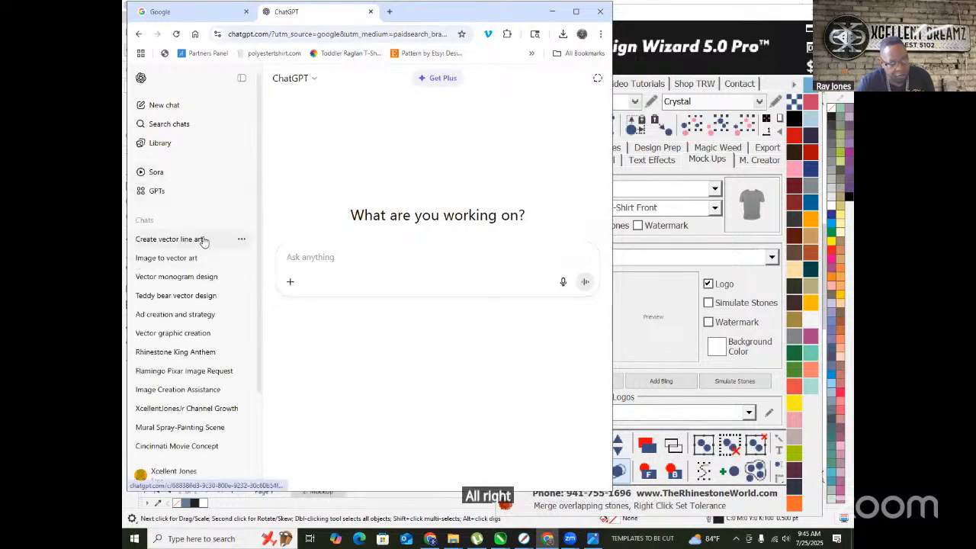
- Open the earlier Create vector line art conversation and review it
click(185, 241)
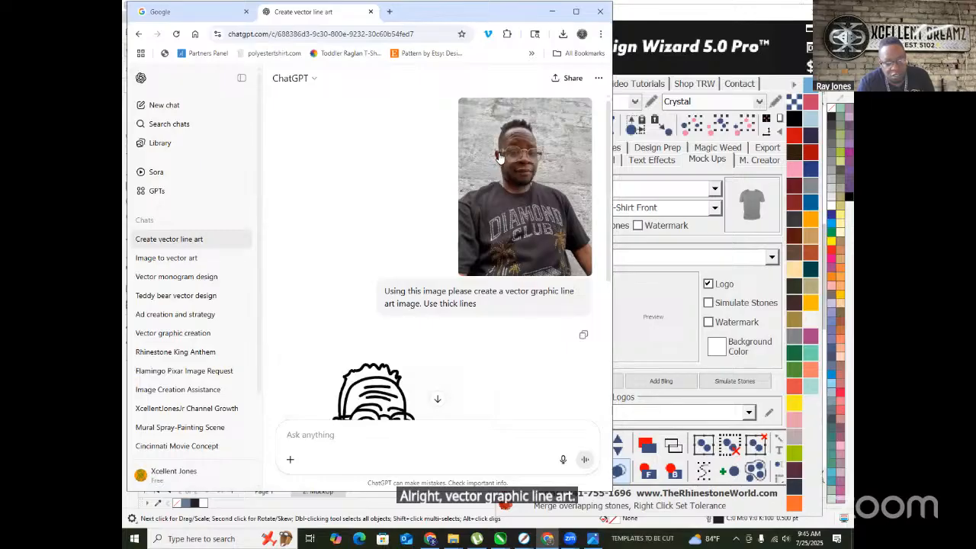
scroll(500, 162, down, 1)
scroll(500, 161, down, 1)
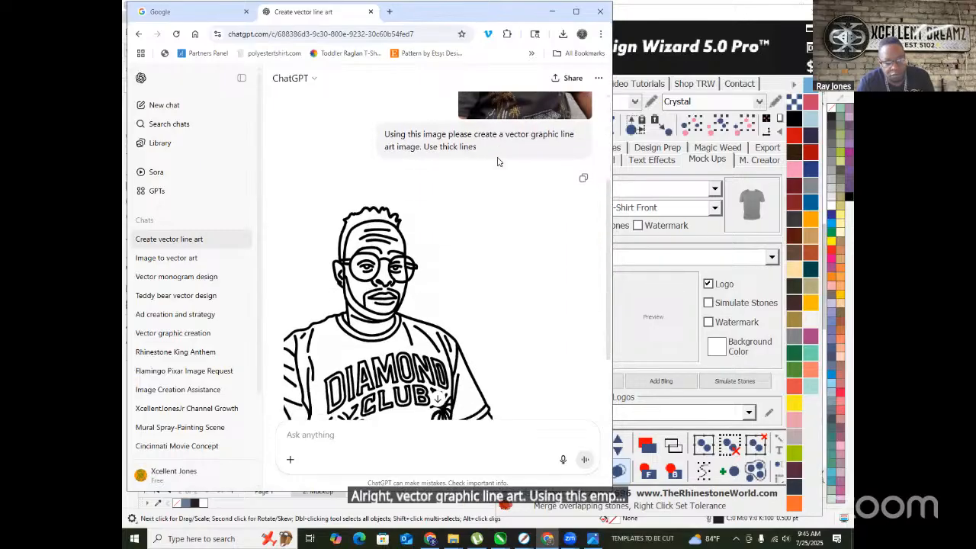
scroll(497, 161, down, 2)
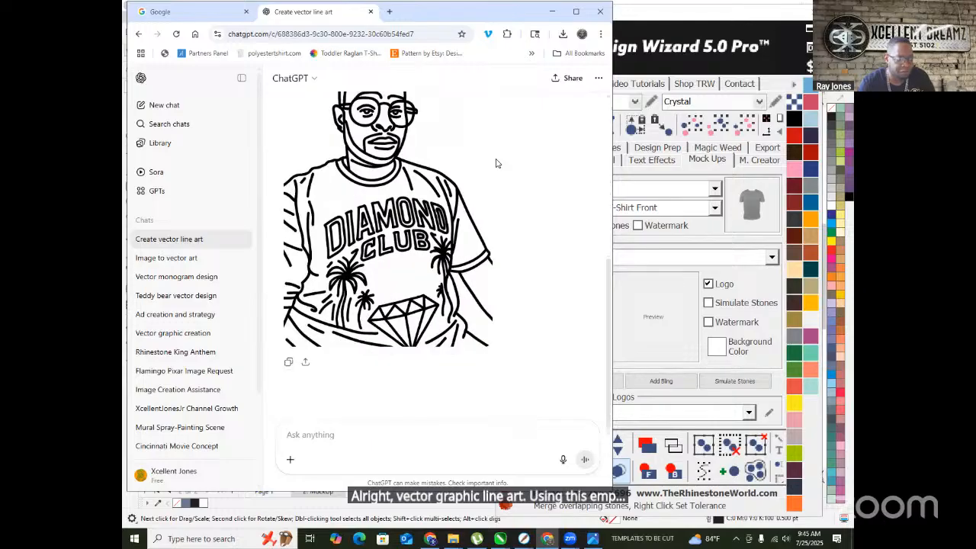
scroll(496, 163, up, 2)
scroll(496, 163, up, 3)
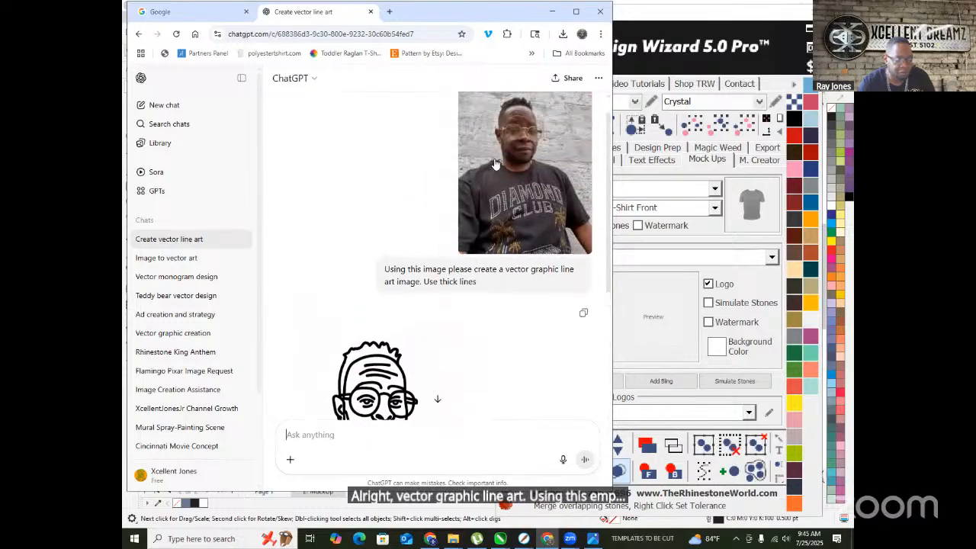
scroll(495, 163, down, 5)
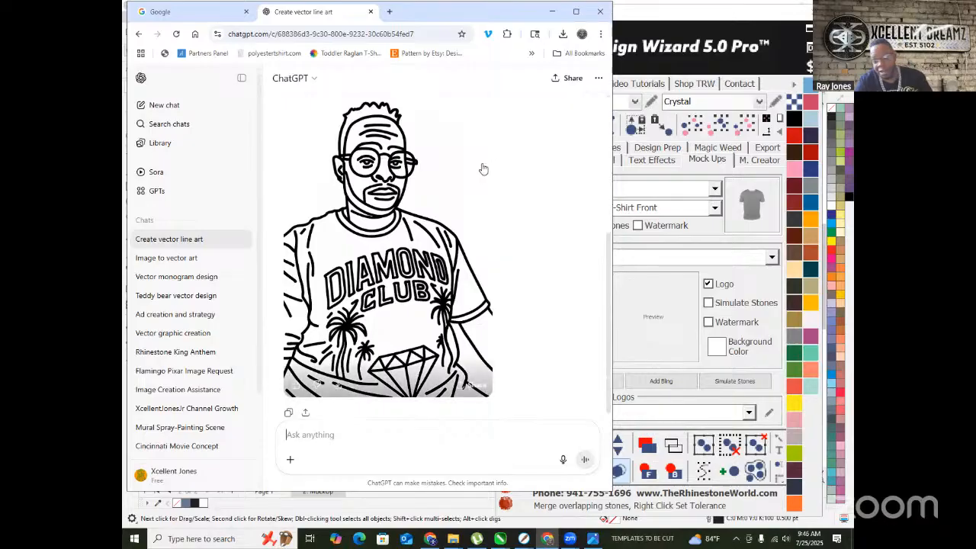
scroll(449, 199, up, 4)
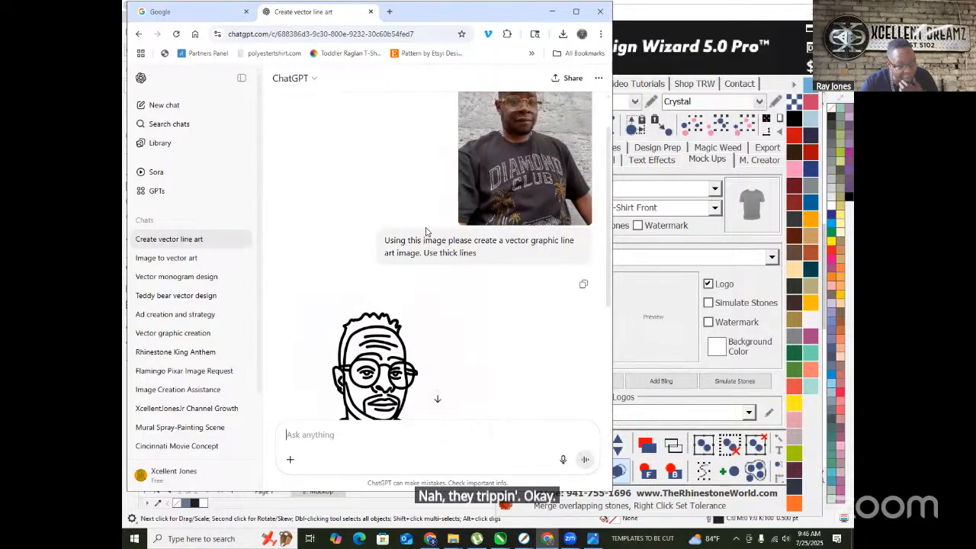
scroll(411, 252, down, 5)
scroll(399, 260, up, 1)
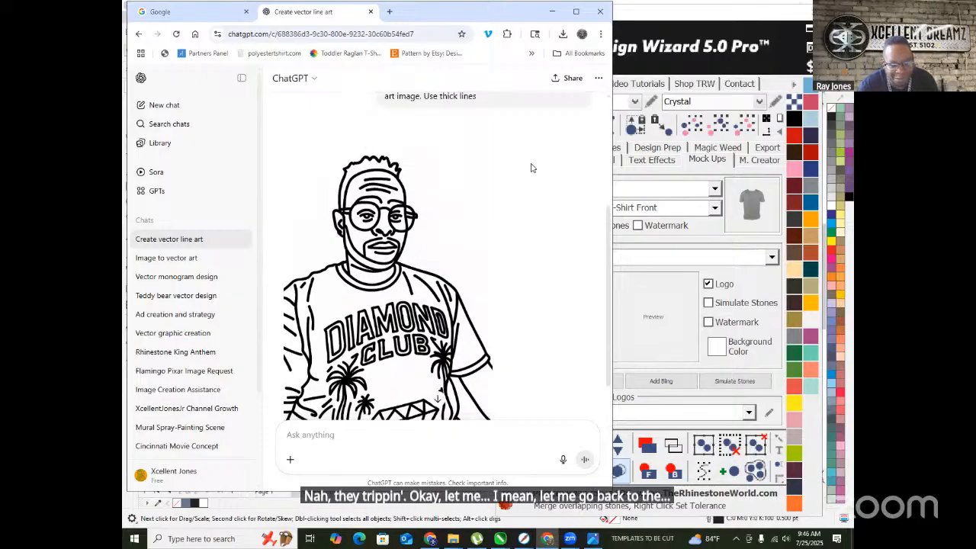
- Maximize the browser and view the DIAMOND CLUB line-art portrait full screen
click(576, 12)
click(455, 310)
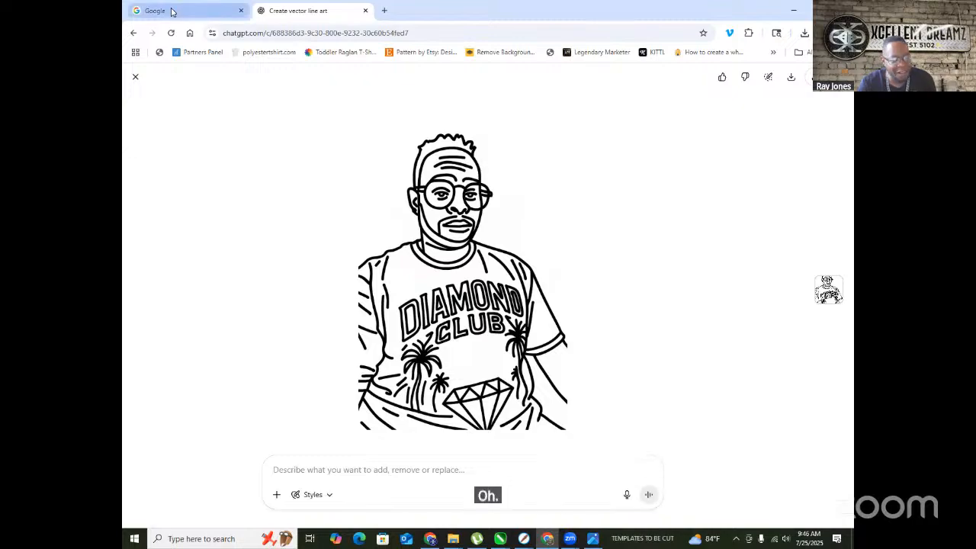
click(135, 77)
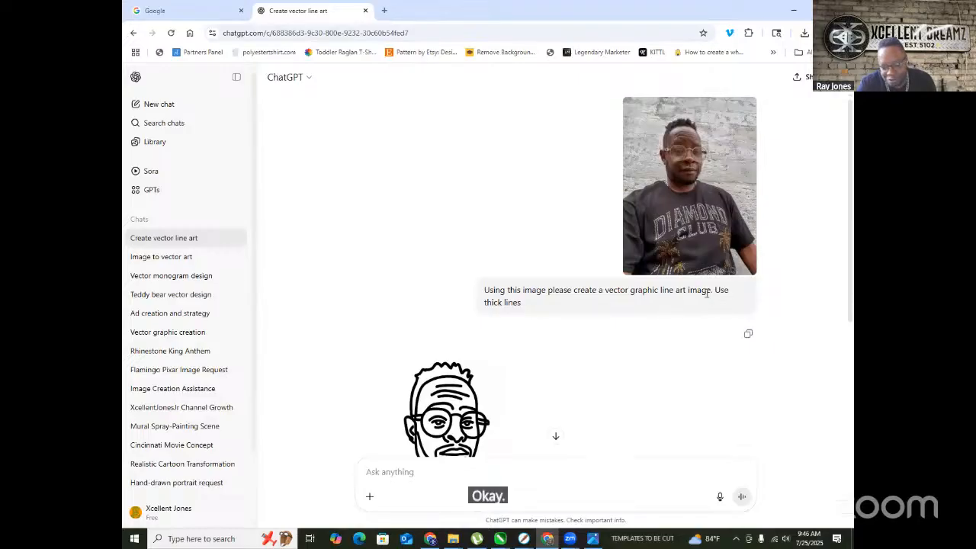
- Select the first sentence of the earlier prompt and show Chrome's recent downloads
drag(713, 291, 479, 287)
key(ctrl+c)
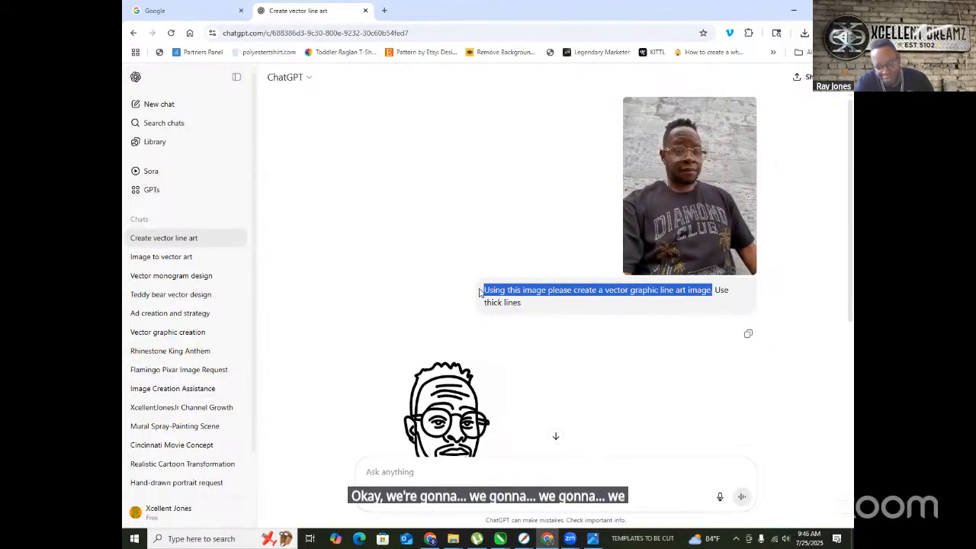
scroll(473, 320, down, 4)
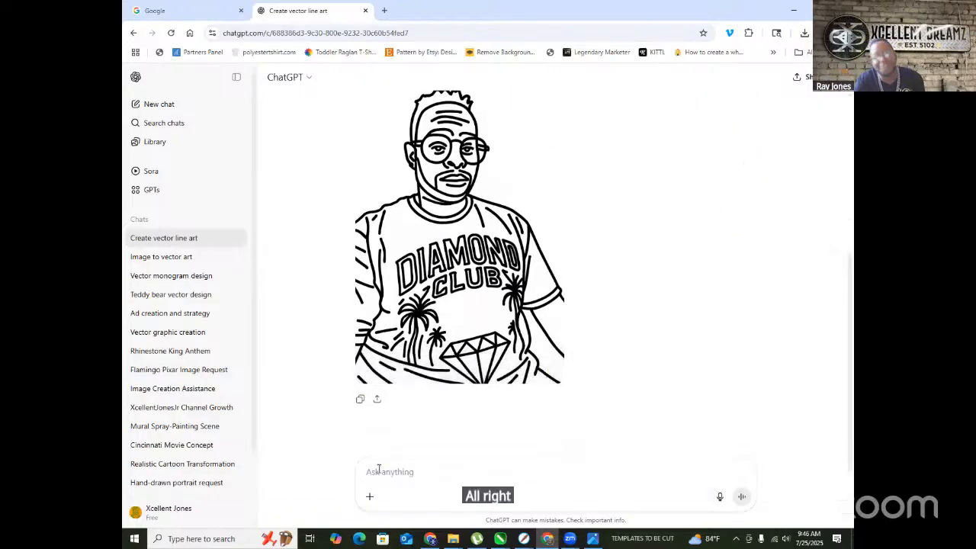
click(803, 34)
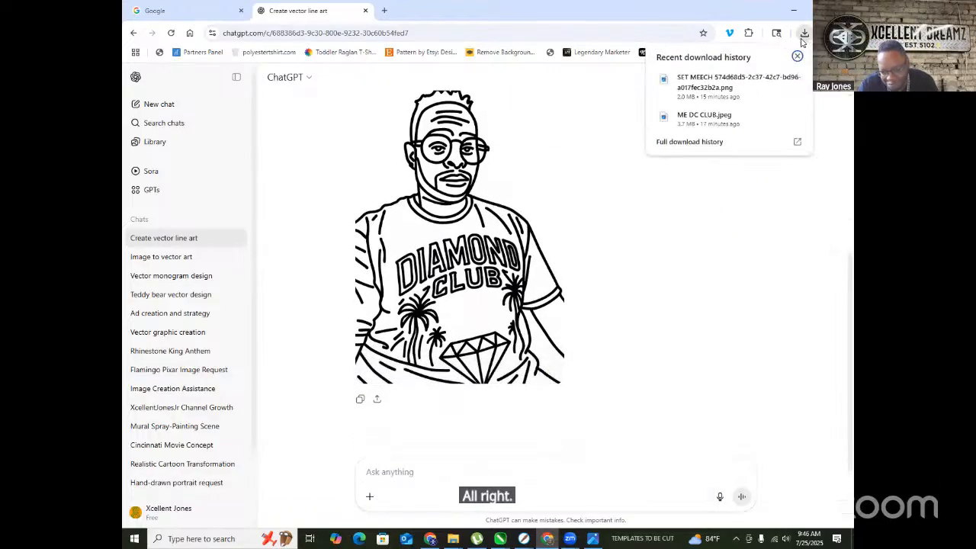
- Attach ME DC CLUB.jpeg and paste 'Using this image please create a vector graphic line art image.'
drag(712, 120, 398, 457)
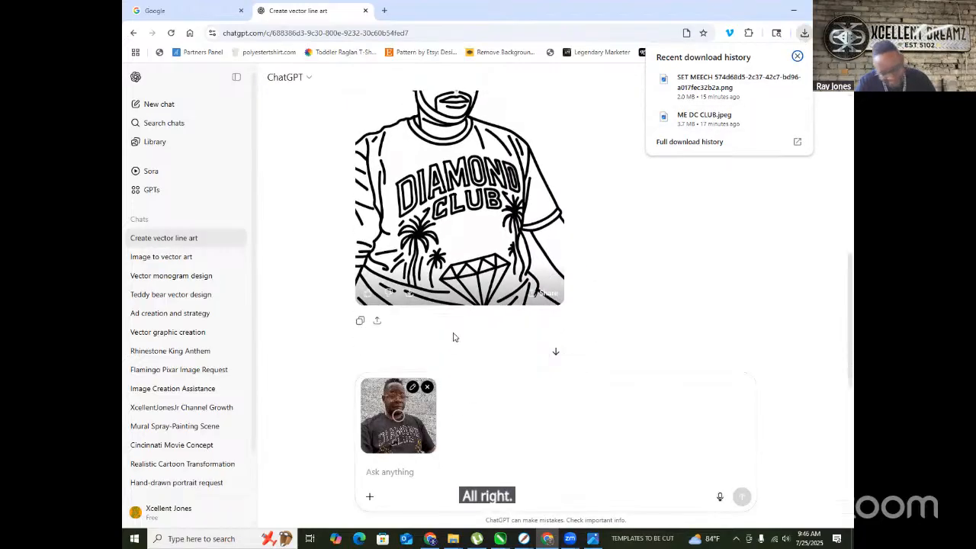
click(403, 472)
key(ctrl+v)
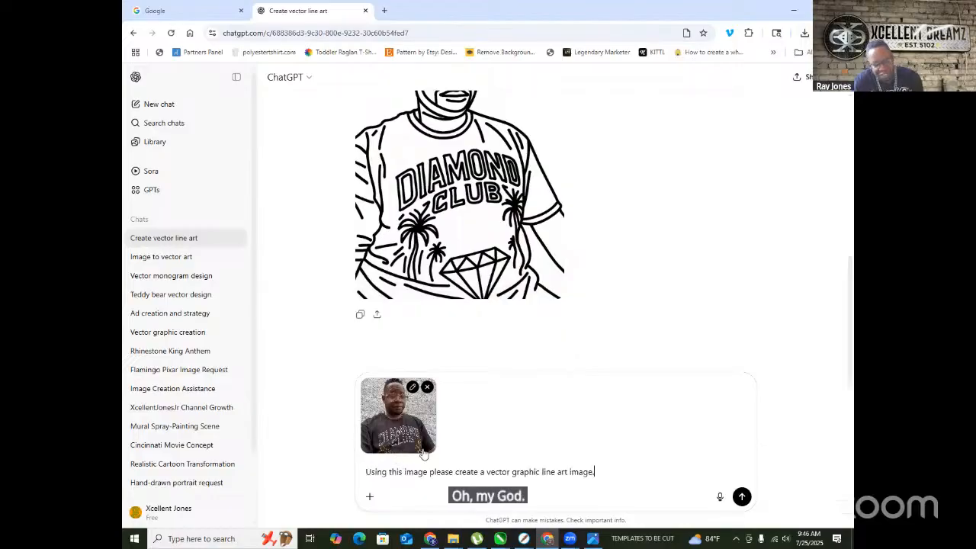
scroll(632, 218, up, 5)
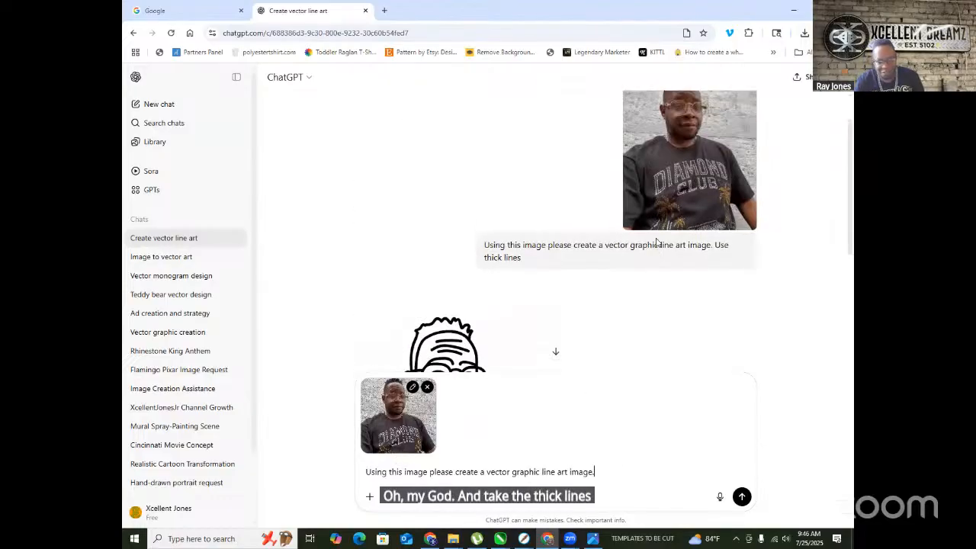
scroll(747, 271, down, 5)
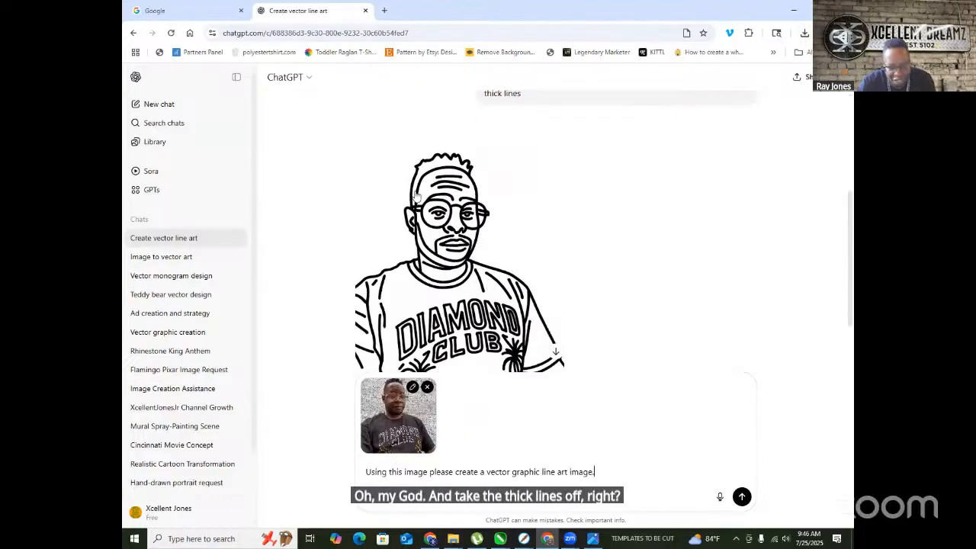
scroll(406, 237, down, 3)
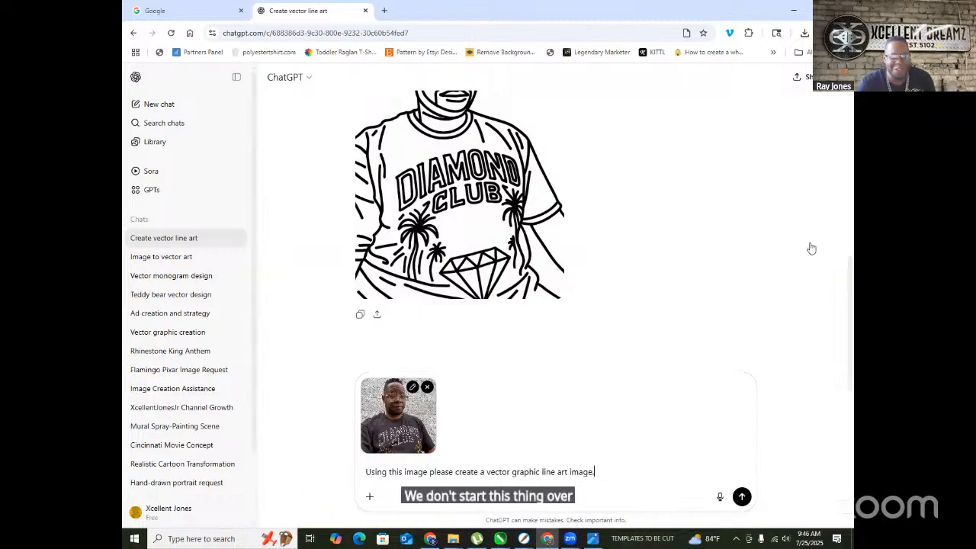
scroll(457, 305, up, 5)
scroll(447, 311, down, 1)
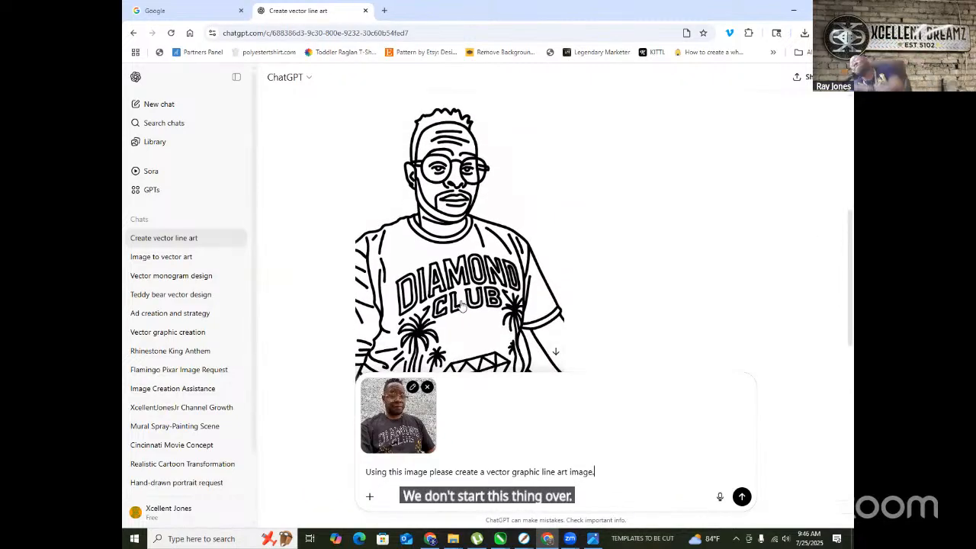
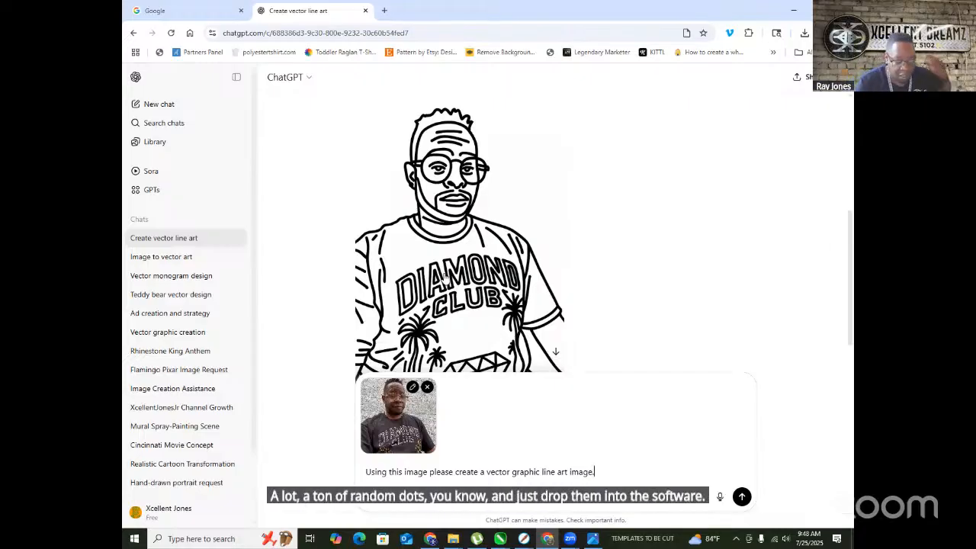
- Bring up the SET MEECH CARTOON shirt mockup in CorelDRAW and close the TRW Design Wizard docker
scroll(431, 289, down, 3)
scroll(424, 353, up, 5)
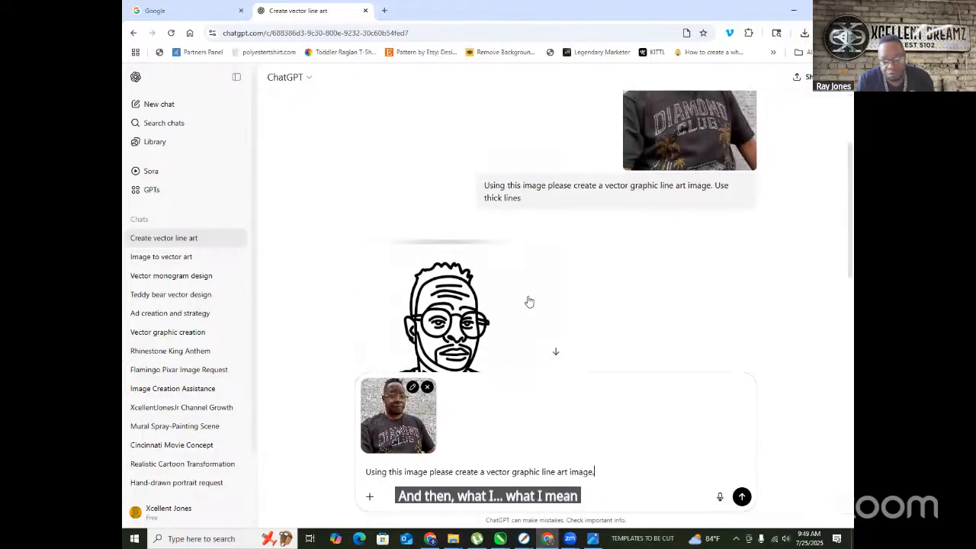
scroll(529, 302, up, 2)
scroll(424, 183, down, 5)
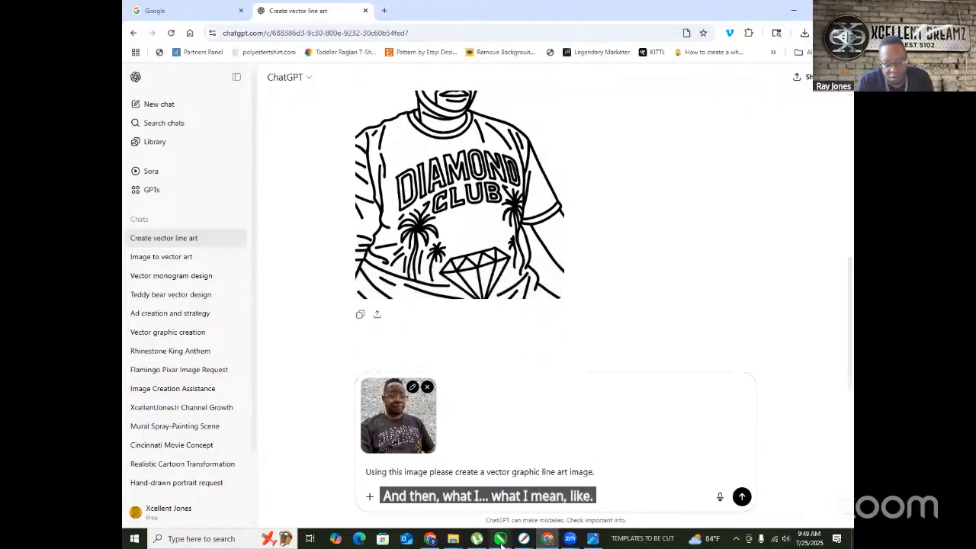
mouse_move(499, 539)
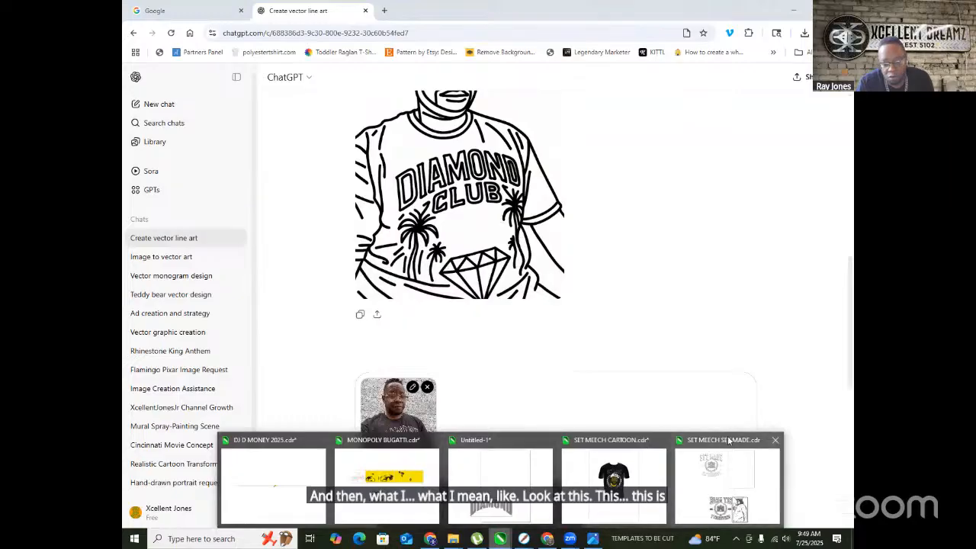
click(724, 442)
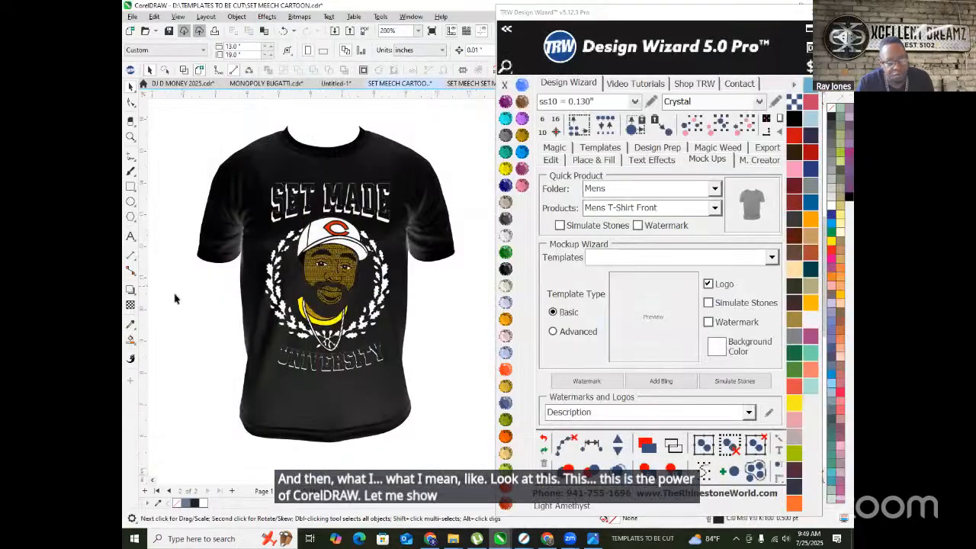
scroll(174, 298, down, 1)
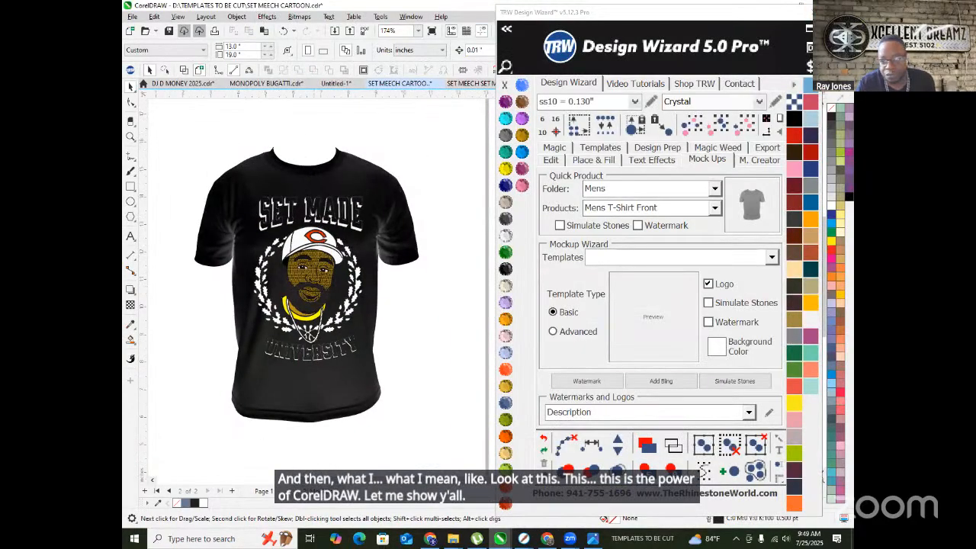
click(805, 9)
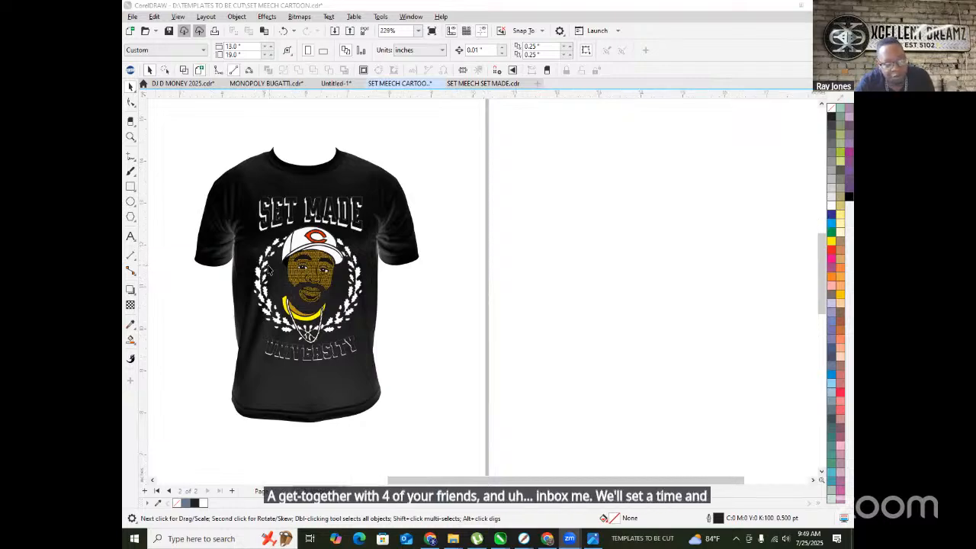
- Save SET MEECH CARTOON.cdr, then switch to the SET MEECH SET MADE document
scroll(267, 271, up, 2)
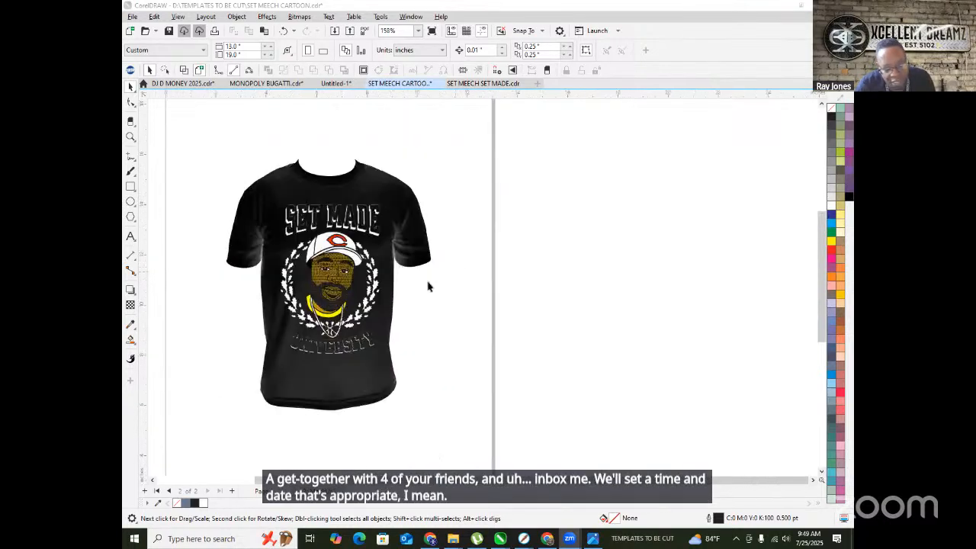
scroll(213, 267, up, 2)
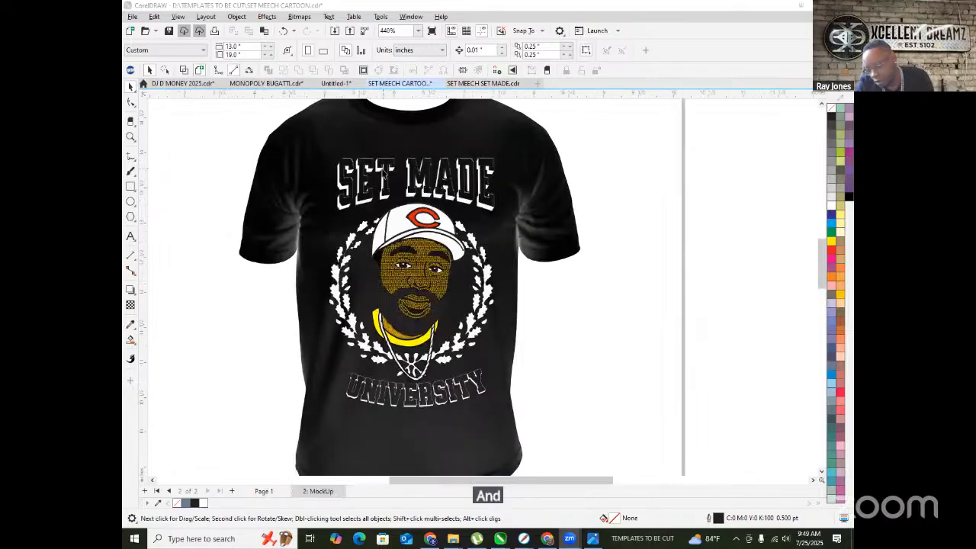
scroll(381, 171, up, 2)
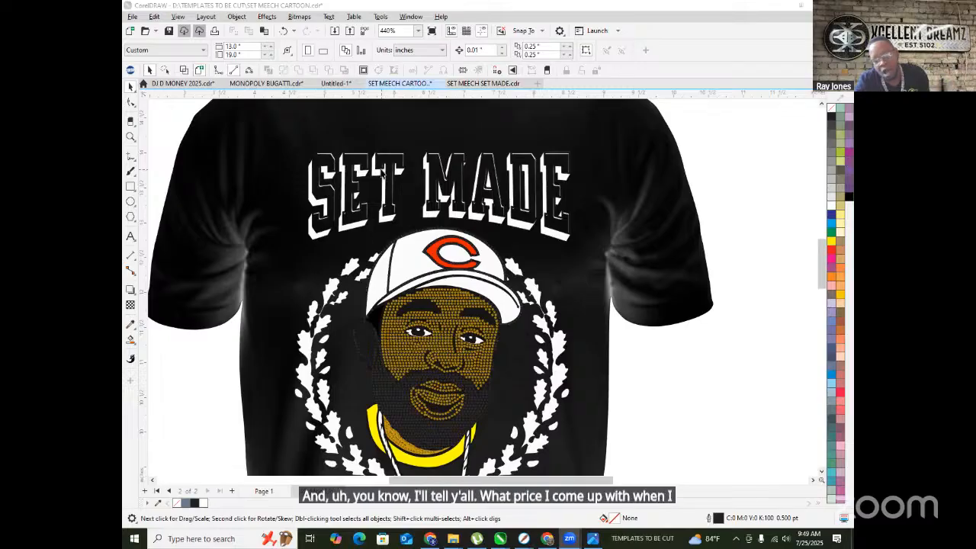
scroll(314, 249, down, 3)
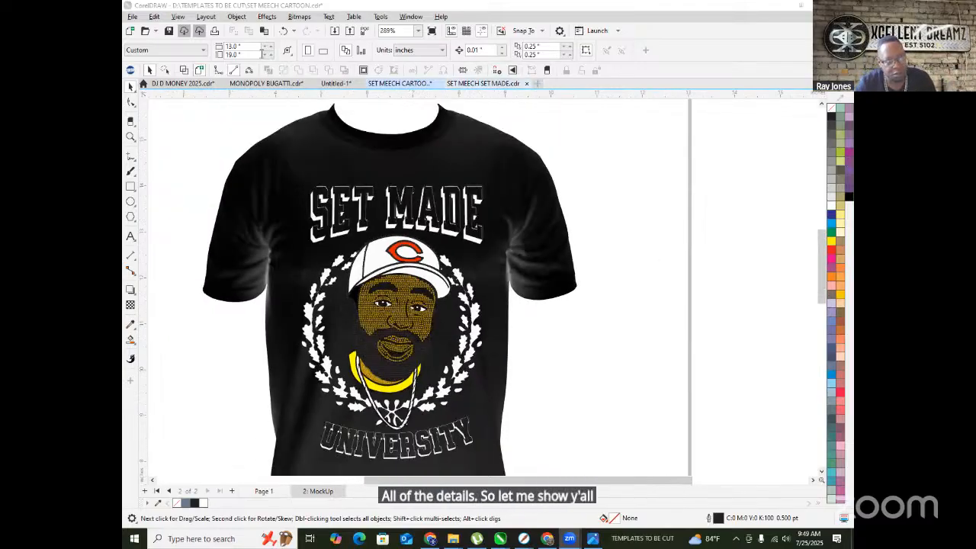
click(168, 32)
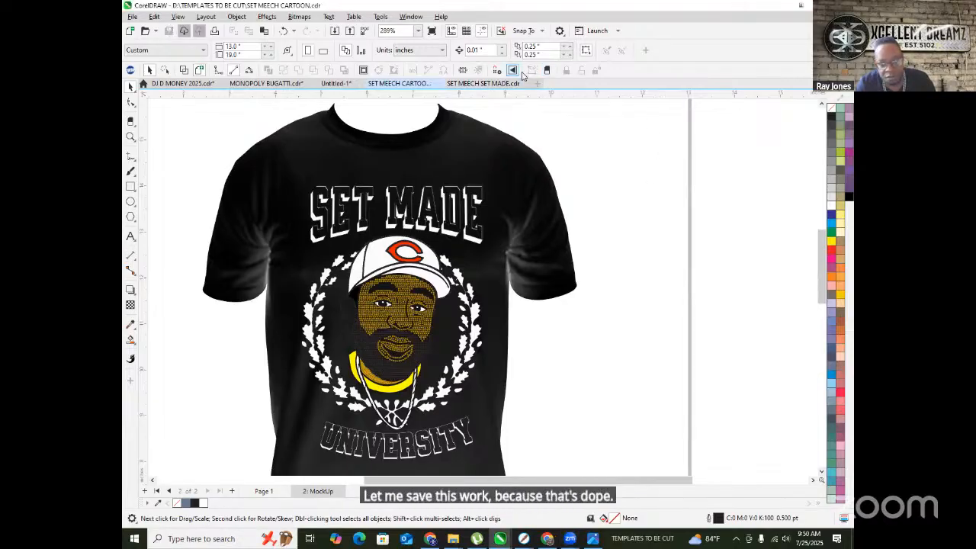
click(469, 83)
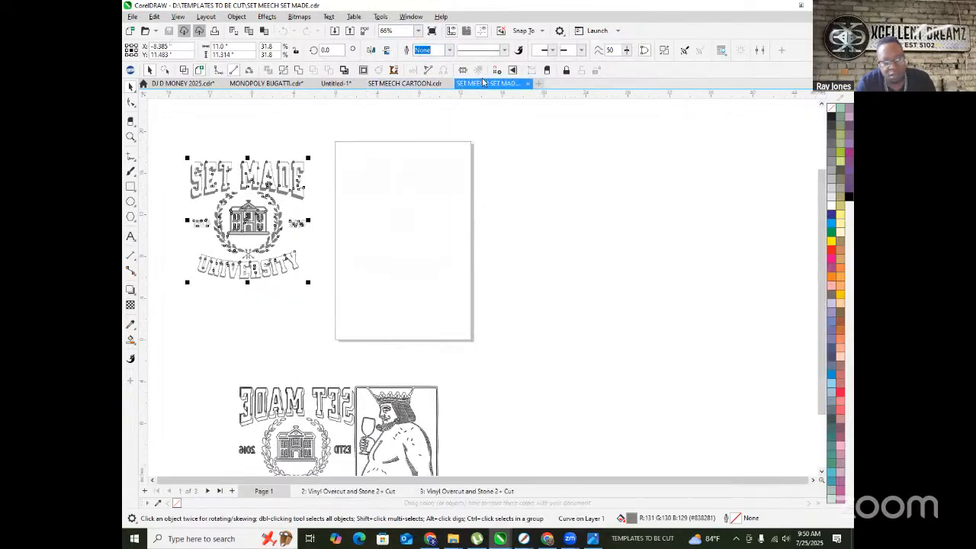
- Close SET MEECH SET MADE and delete the DIAMOND lettering group from the Untitled-1 page
click(528, 84)
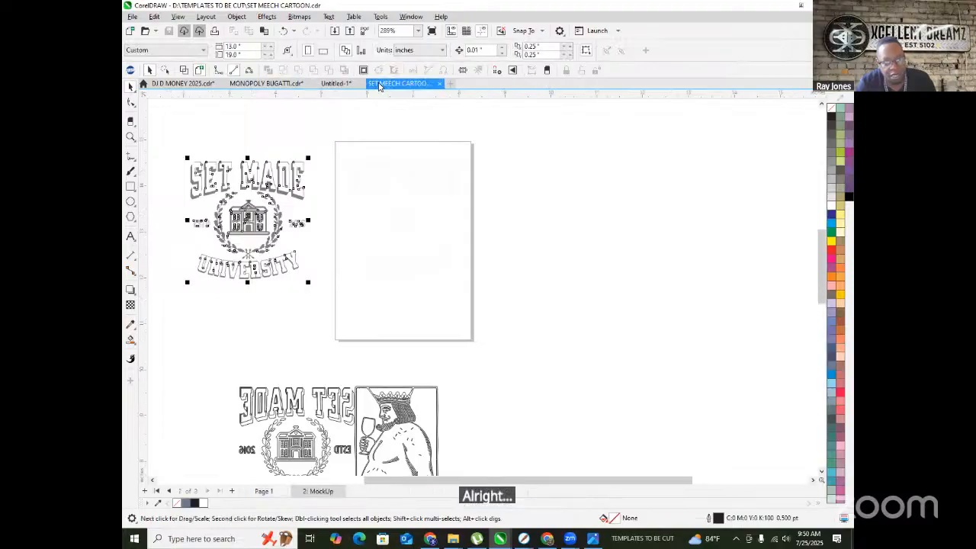
click(336, 83)
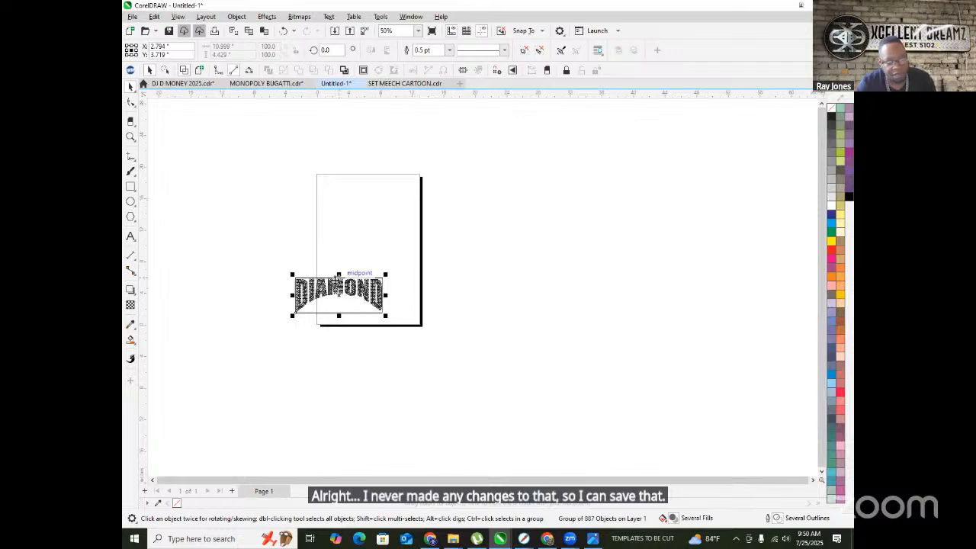
click(270, 247)
click(347, 301)
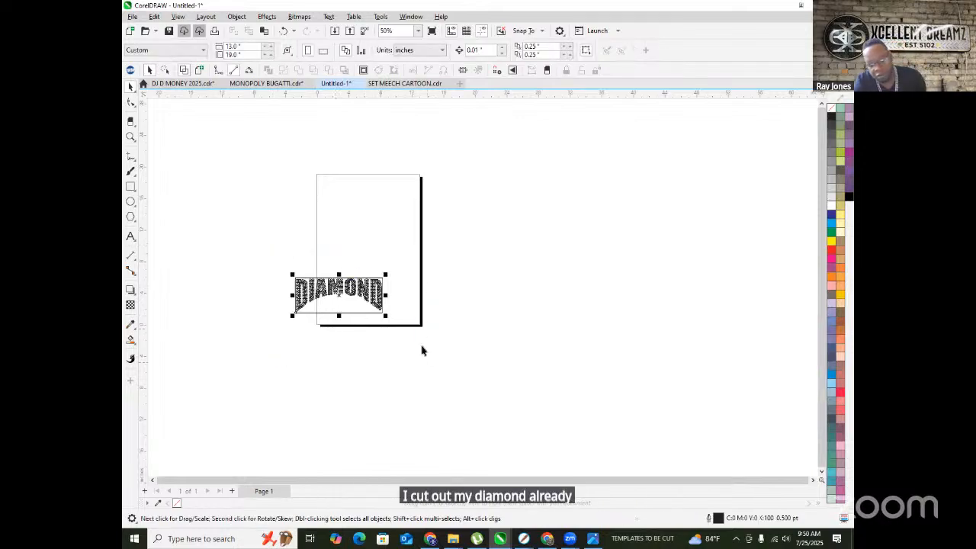
key(Delete)
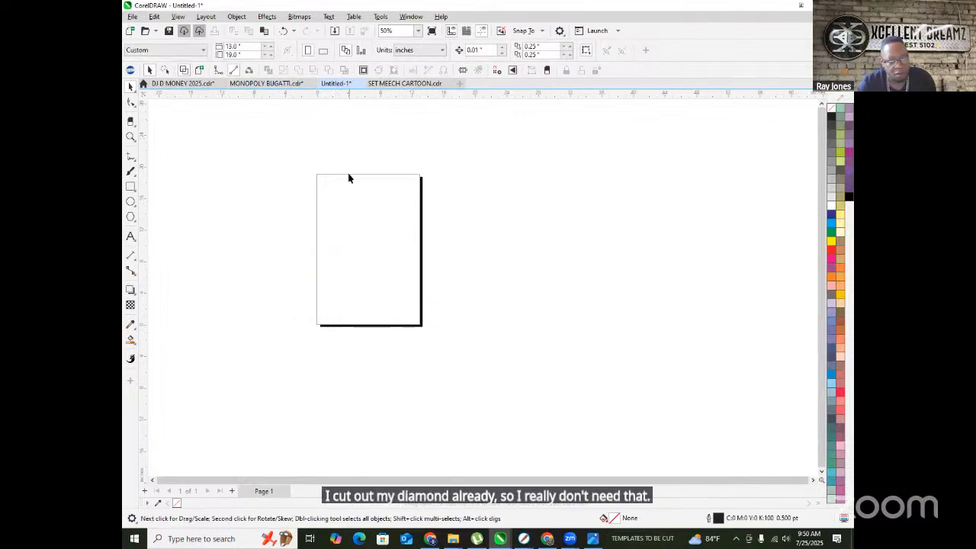
scroll(340, 244, up, 2)
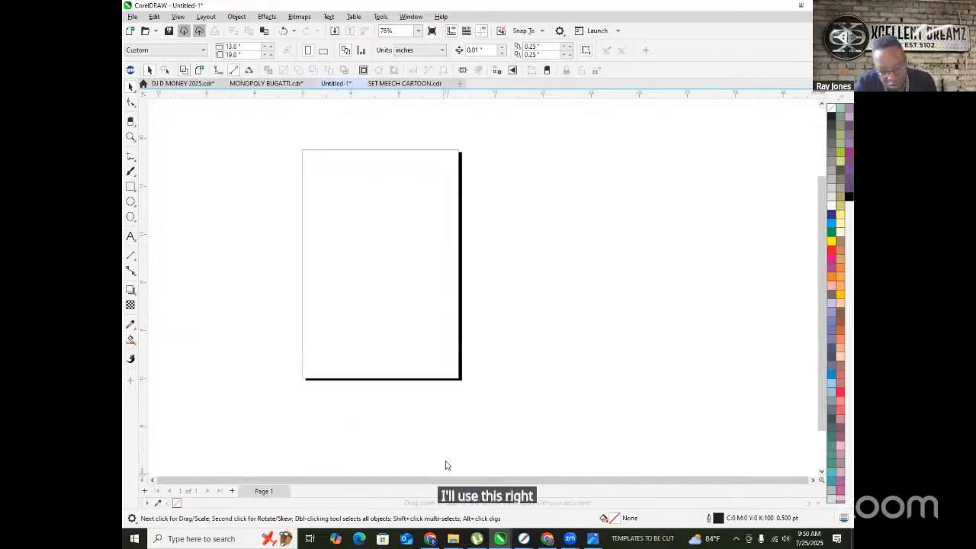
right_click(452, 538)
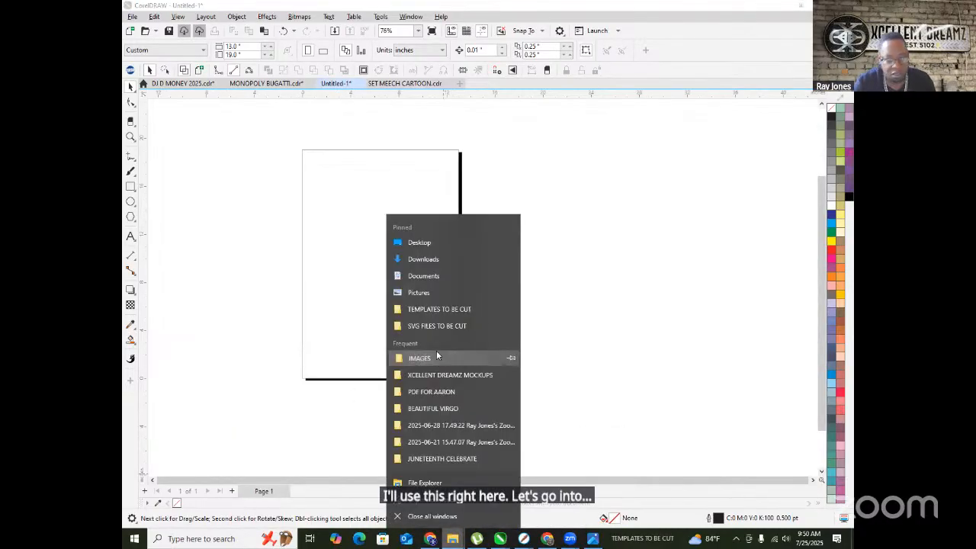
- Open the IMAGES folder and jump to the rhinestone images by typing 'rh'
click(434, 355)
click(449, 166)
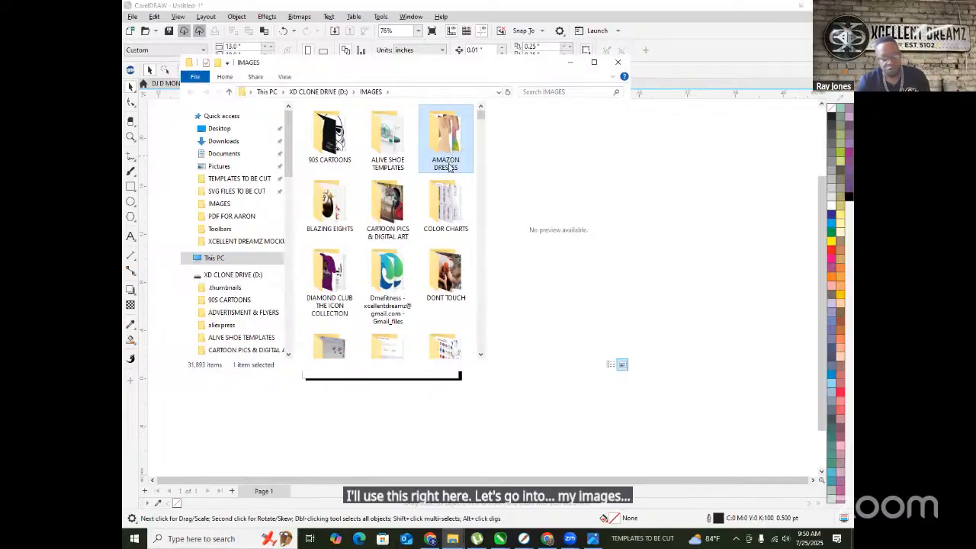
scroll(450, 168, down, 10)
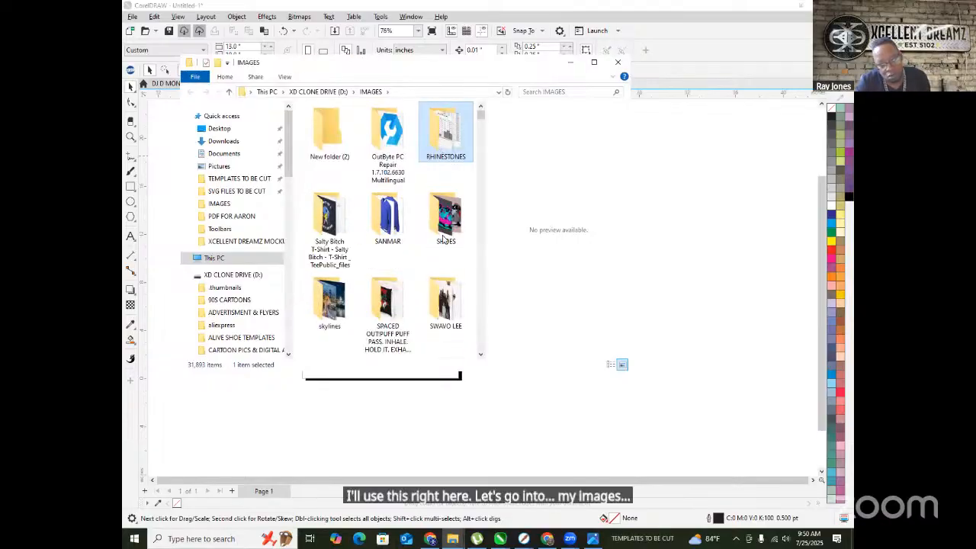
click(443, 238)
text(rh)
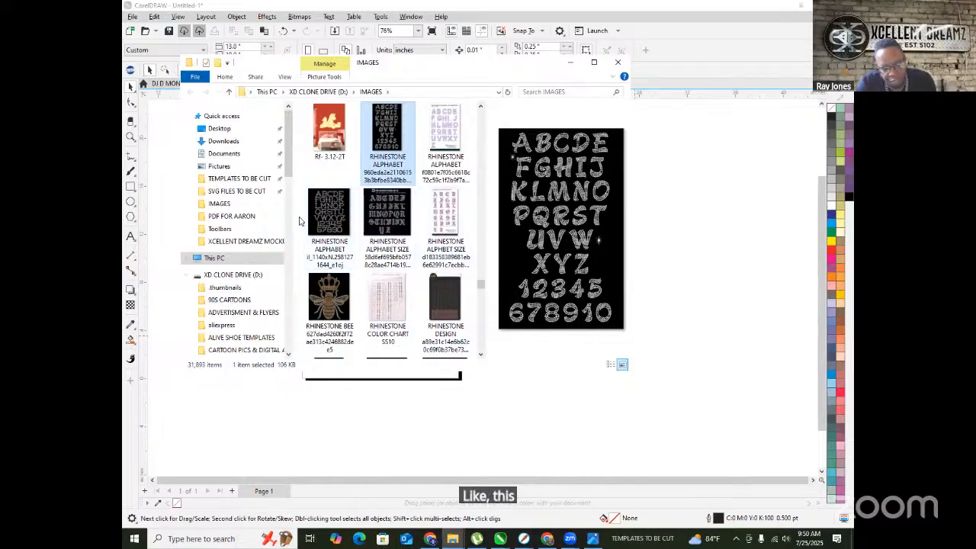
click(444, 297)
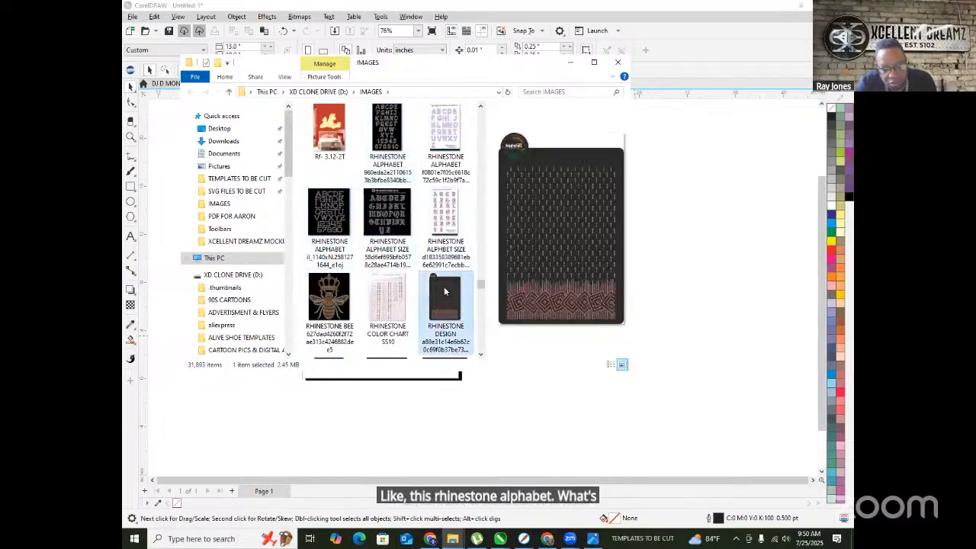
scroll(442, 293, down, 2)
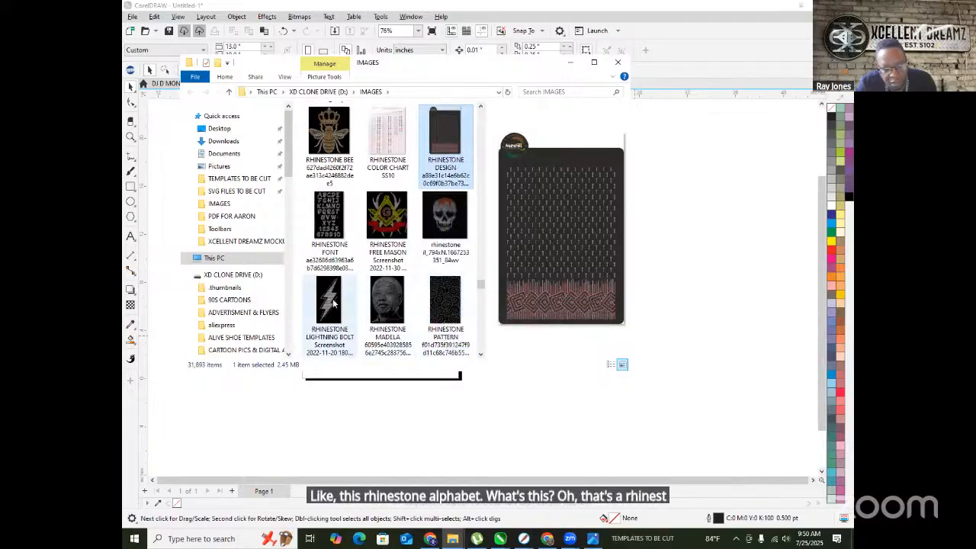
- Preview the pattern, lightning bolt, tiger, skull and Free Mason designs, then select RHINESTONE MADELA
click(389, 296)
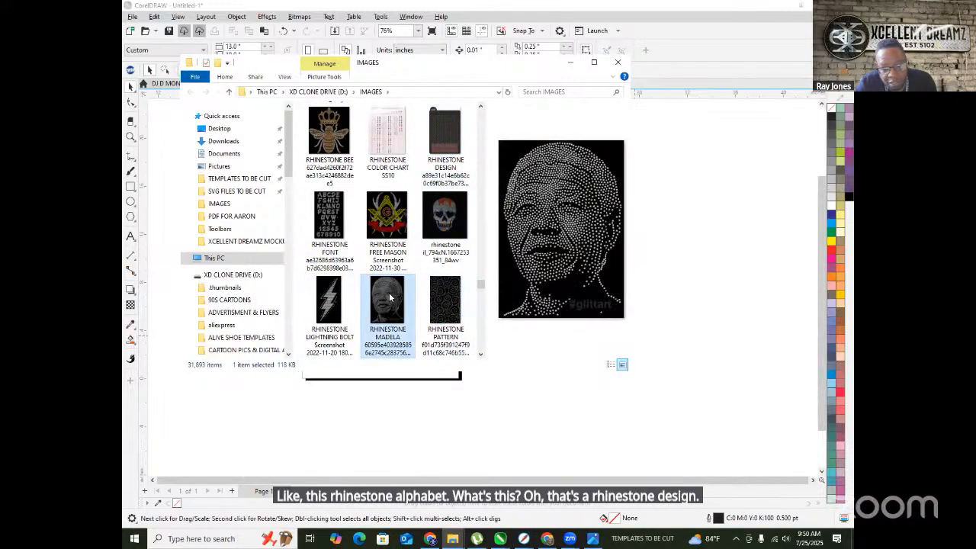
click(445, 304)
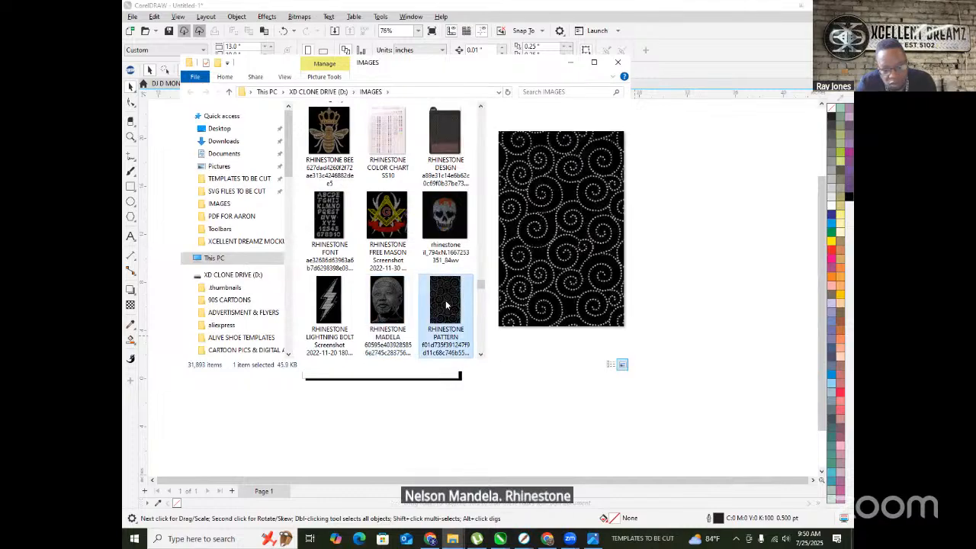
click(327, 305)
scroll(375, 286, down, 3)
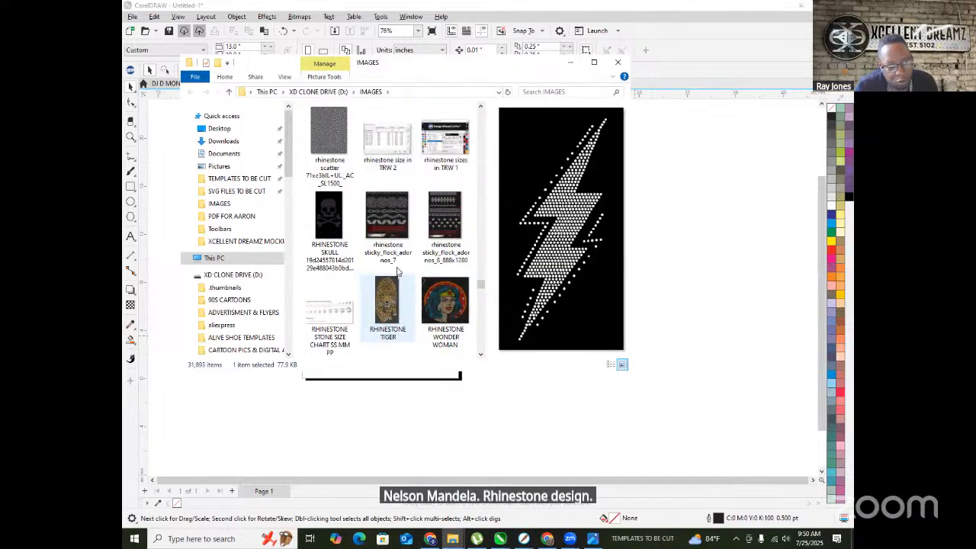
click(406, 217)
click(390, 294)
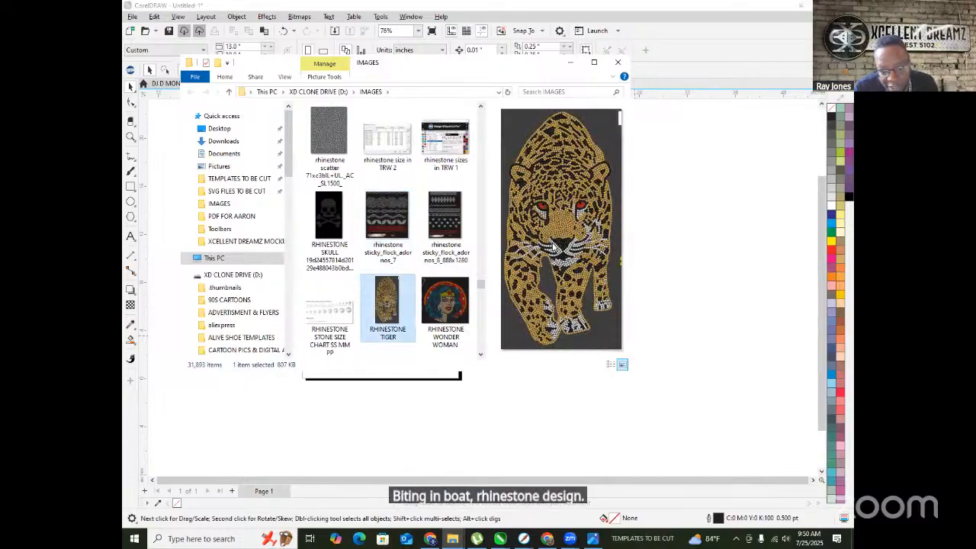
scroll(421, 251, up, 5)
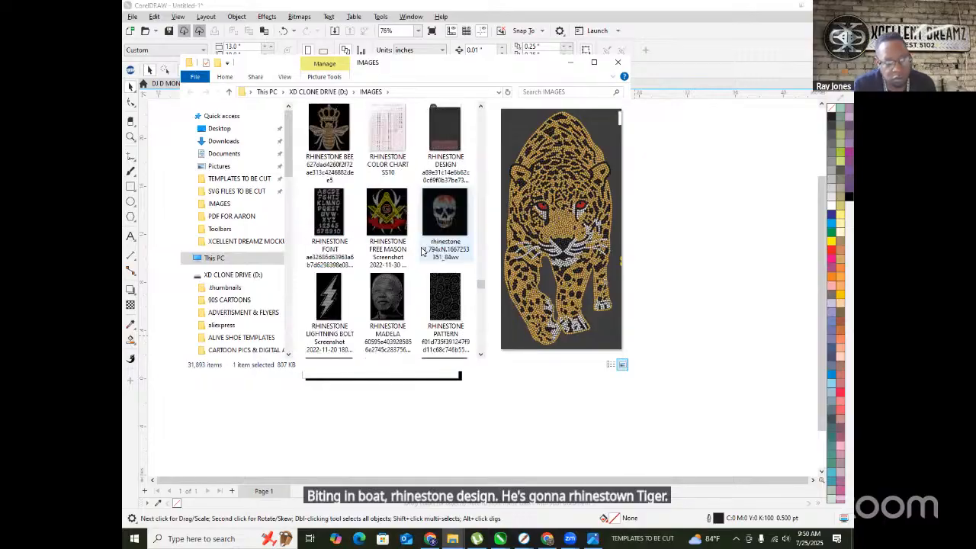
click(442, 225)
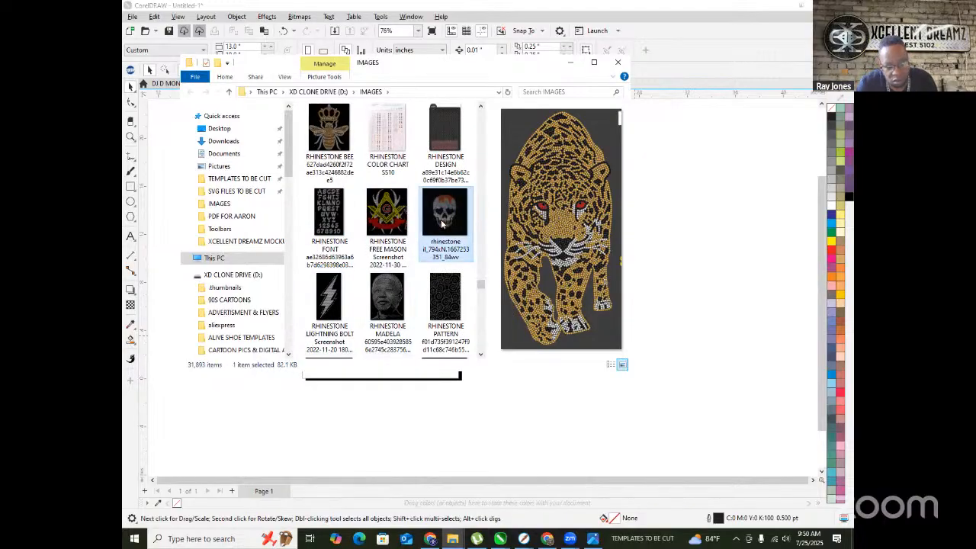
click(442, 306)
click(379, 299)
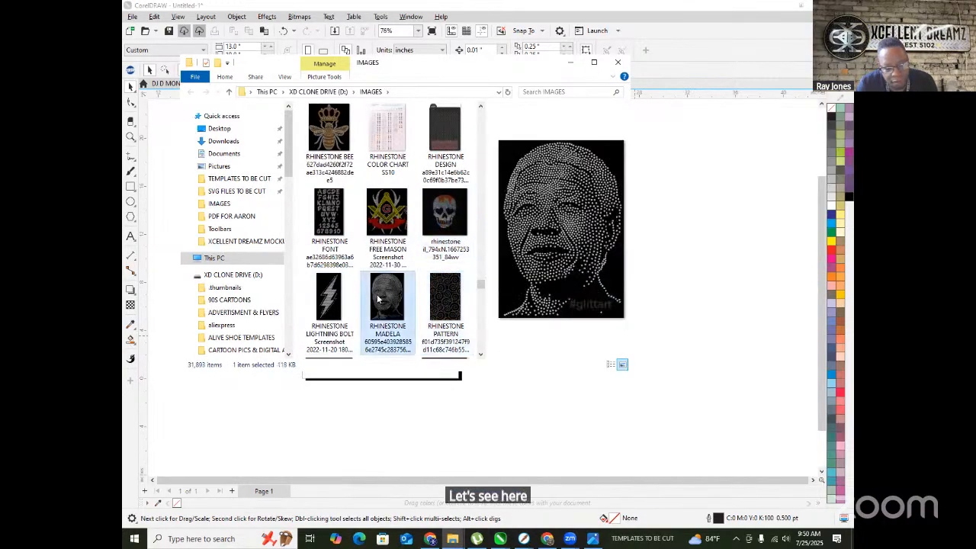
click(330, 302)
click(380, 214)
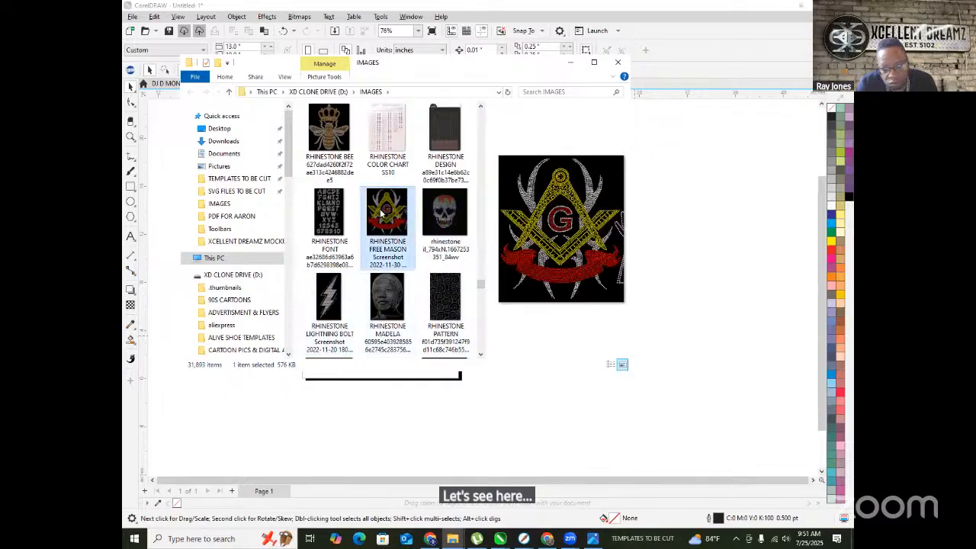
click(391, 303)
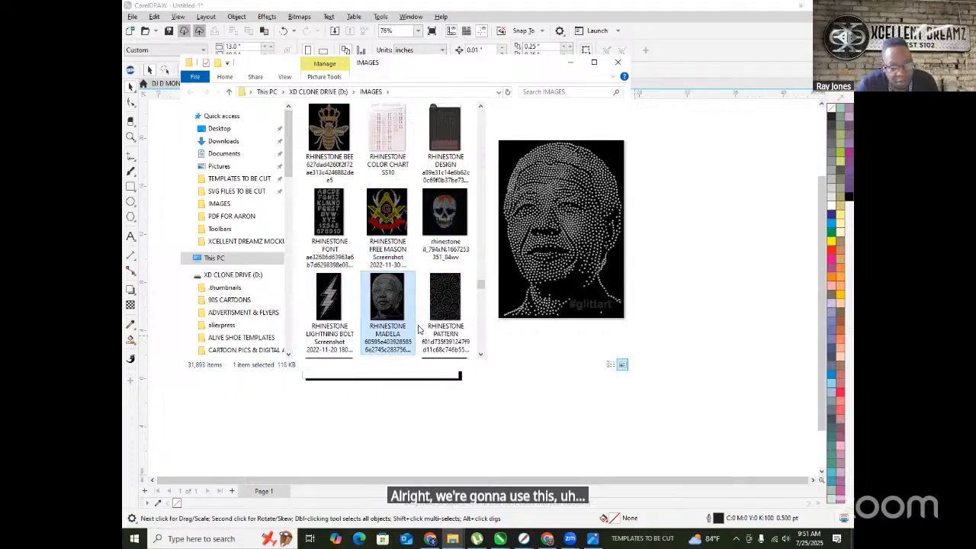
- Drag the RHINESTONE MADELA image onto the Untitled-1 page and zoom in to inspect its dots
drag(377, 314, 386, 287)
scroll(355, 252, up, 8)
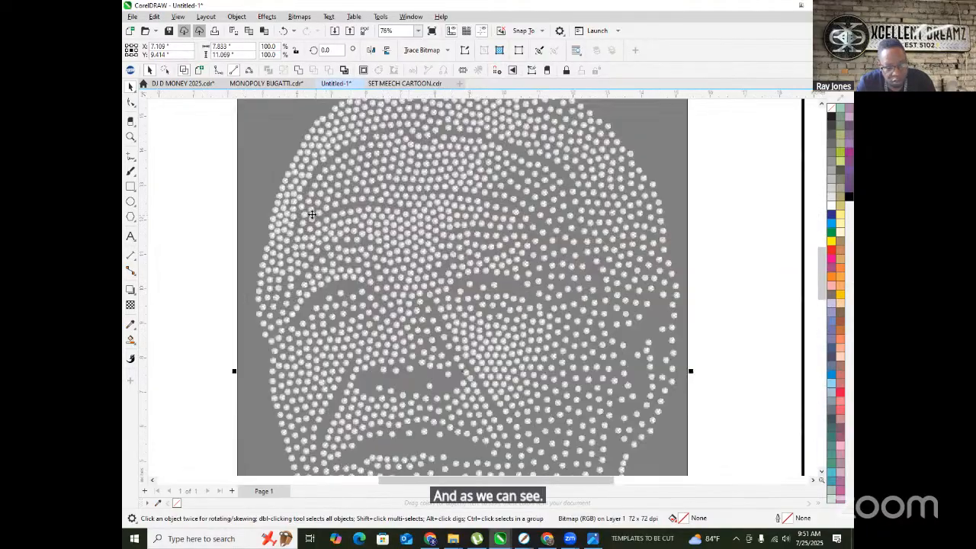
scroll(269, 210, up, 15)
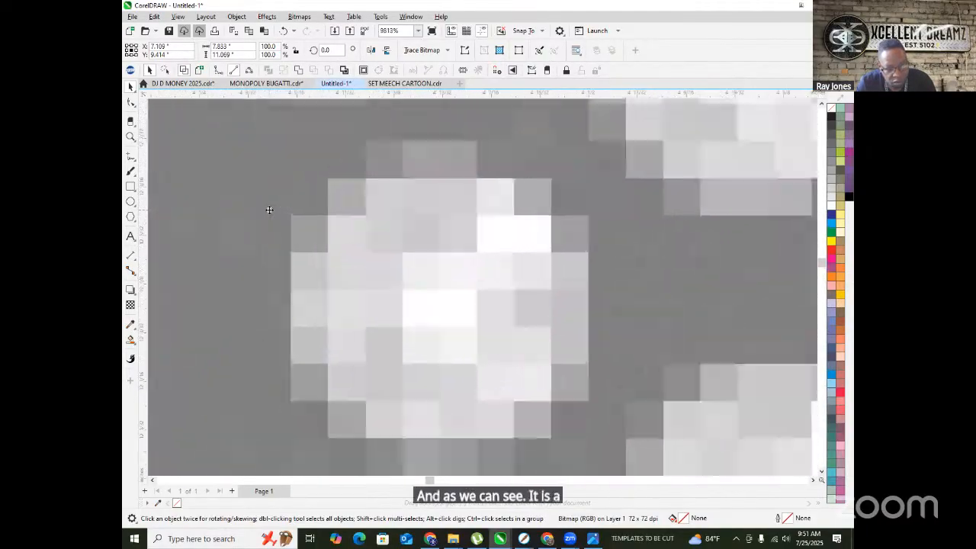
scroll(269, 209, down, 5)
scroll(352, 209, up, 3)
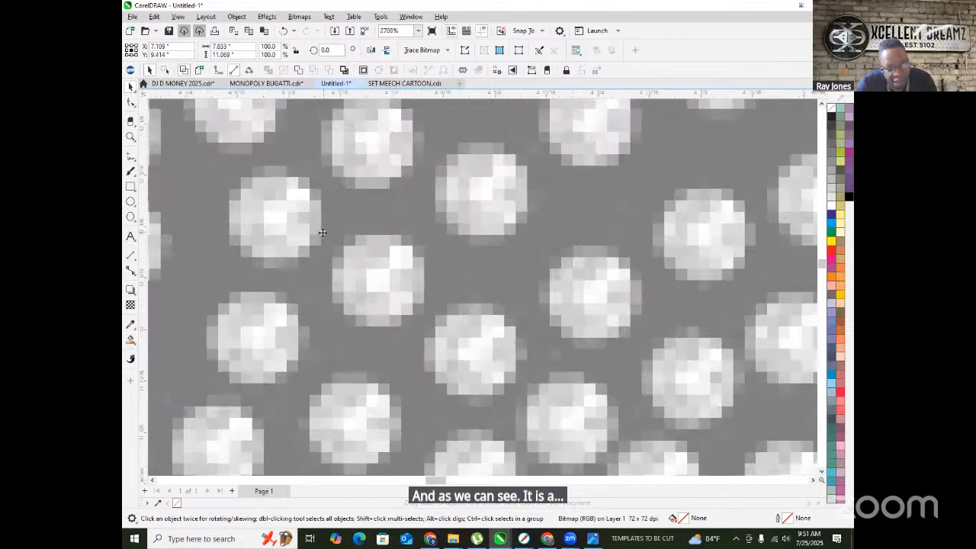
scroll(351, 210, up, 2)
scroll(353, 209, down, 2)
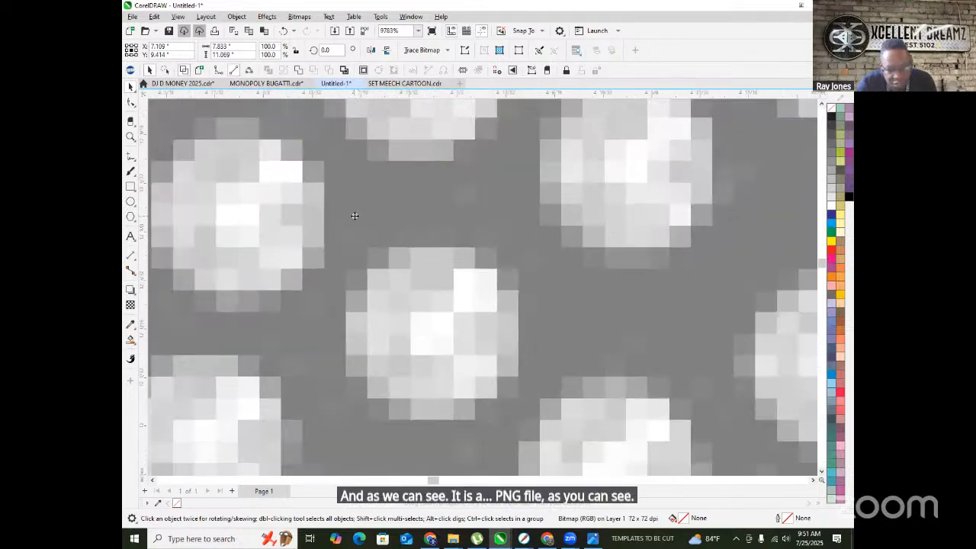
scroll(355, 214, down, 3)
scroll(262, 148, up, 2)
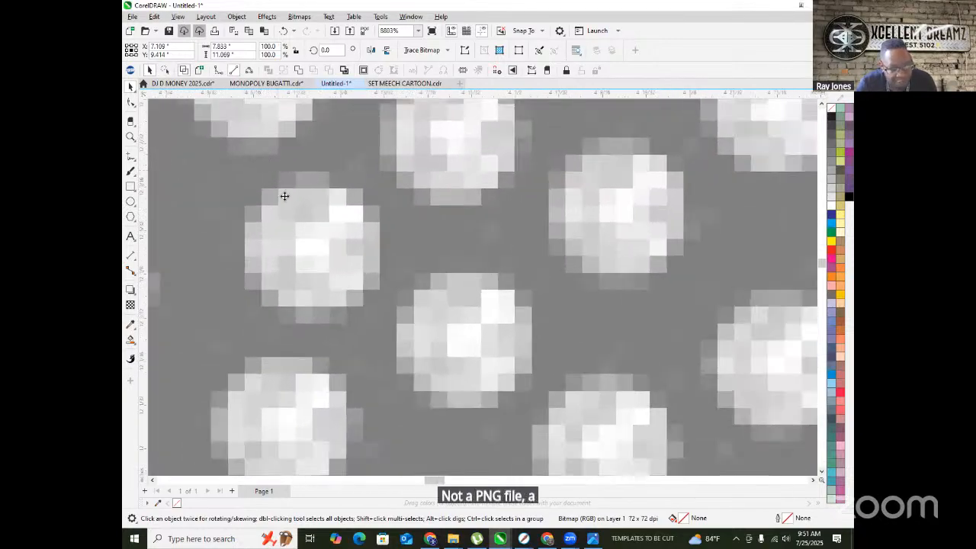
scroll(283, 258, down, 3)
scroll(283, 258, down, 10)
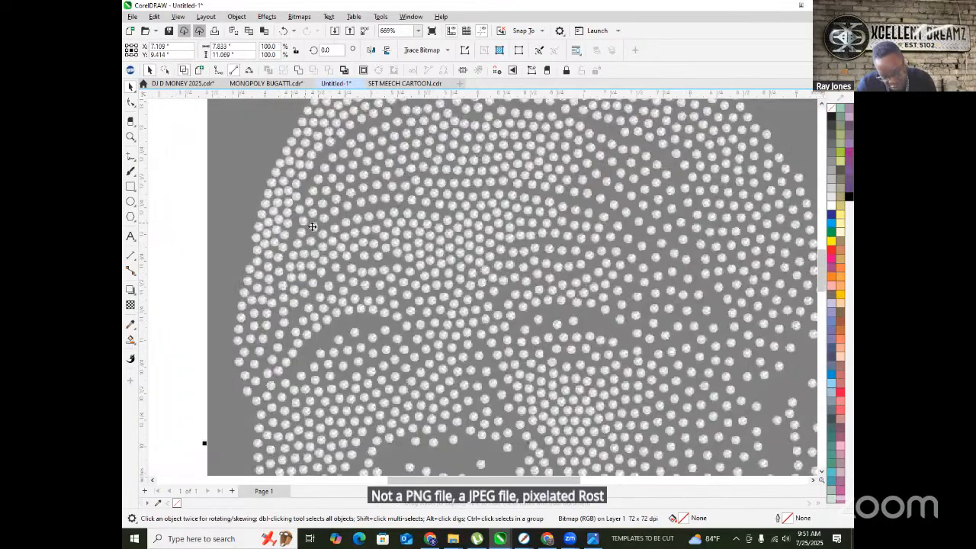
scroll(313, 221, down, 4)
scroll(282, 178, up, 2)
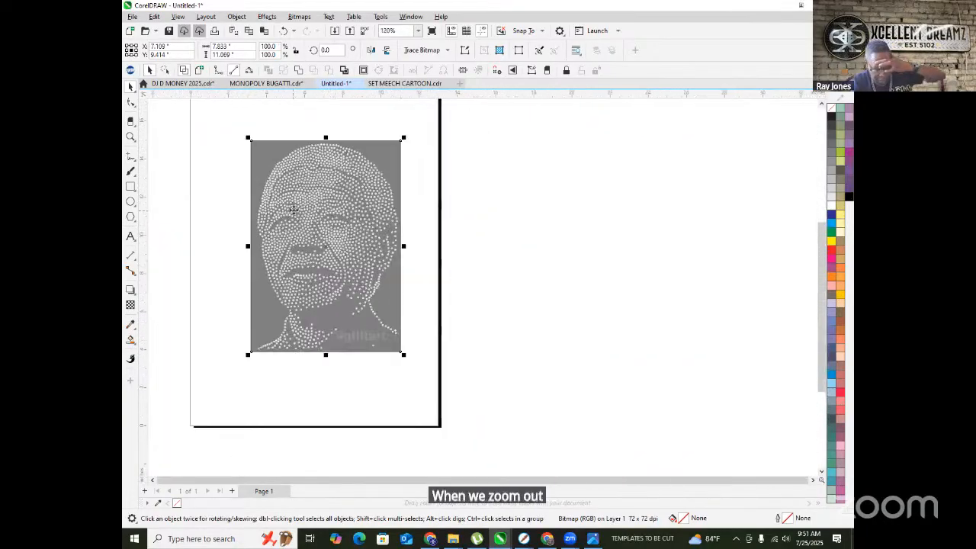
scroll(281, 178, up, 2)
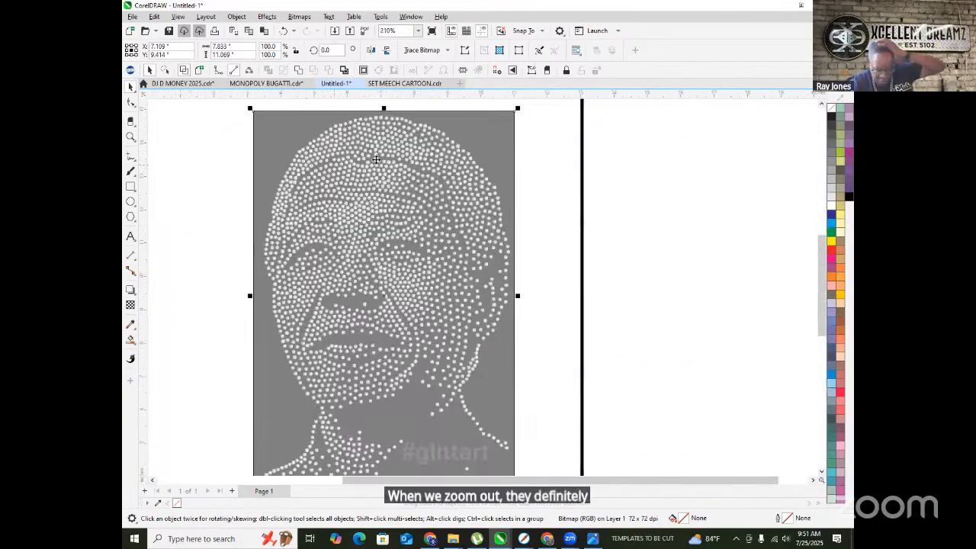
- Outline-trace the Mandela bitmap as Clipart with Remove set to None, and accept the trace
right_click(415, 205)
mouse_move(488, 248)
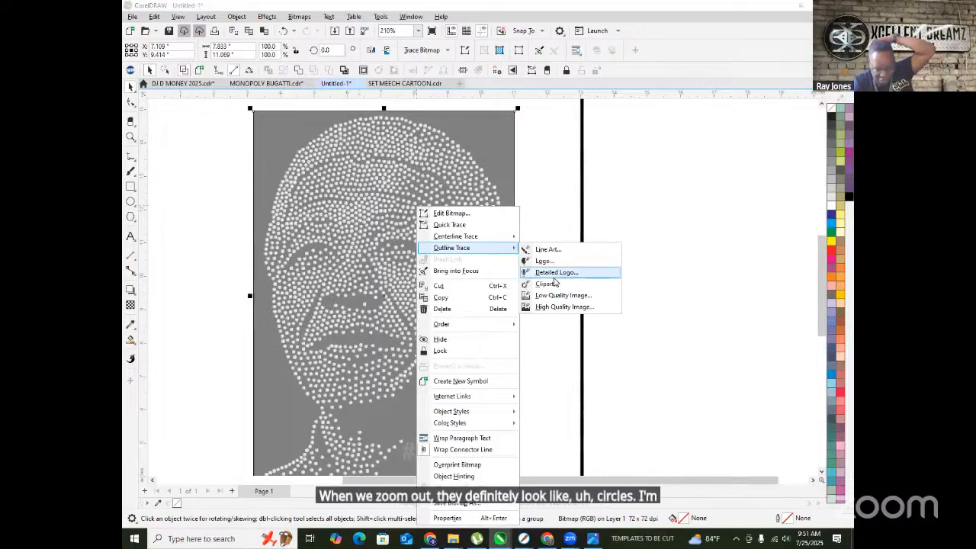
click(558, 284)
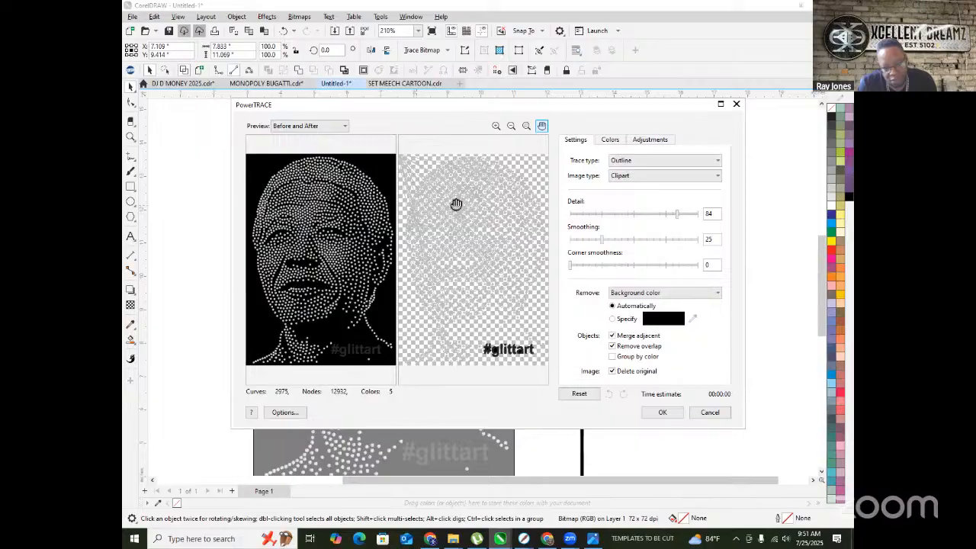
scroll(457, 204, up, 4)
scroll(472, 213, down, 2)
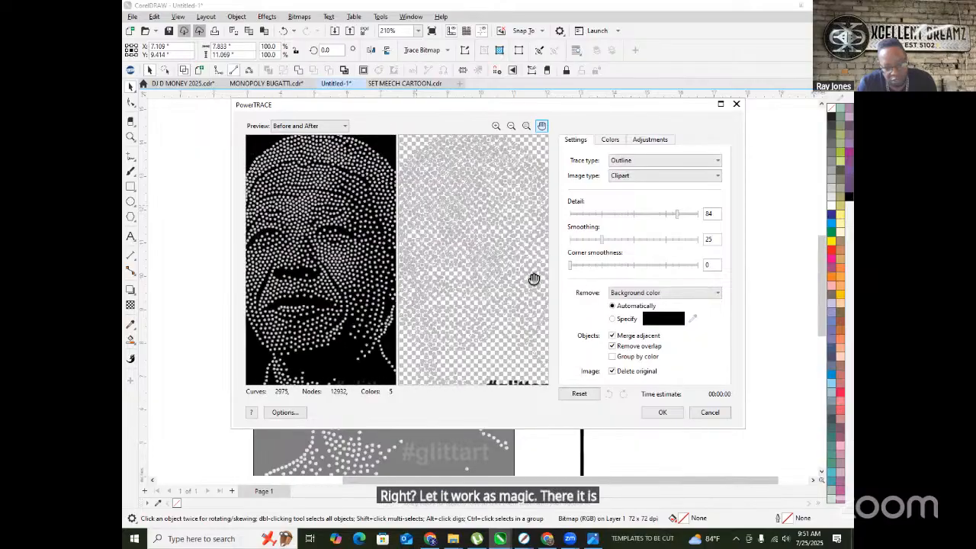
scroll(507, 239, down, 3)
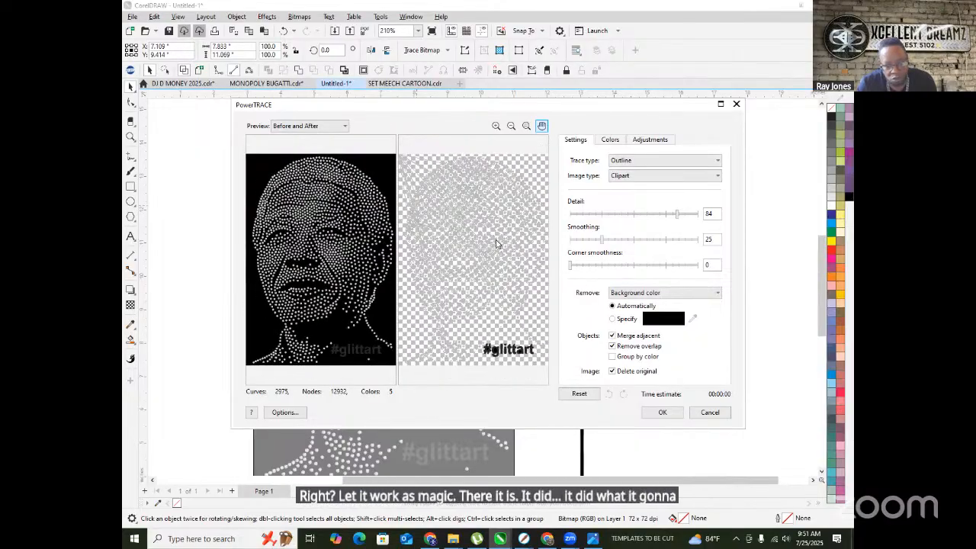
click(672, 296)
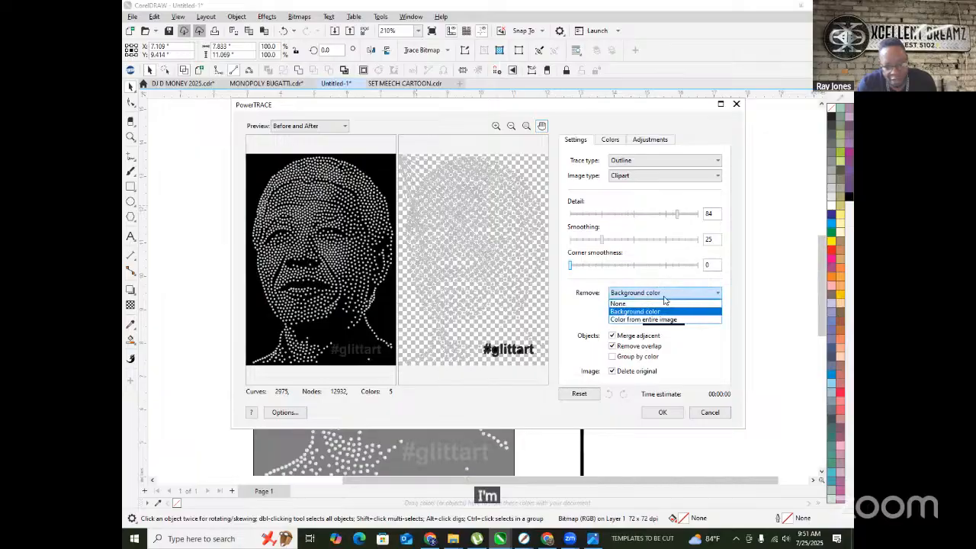
click(619, 303)
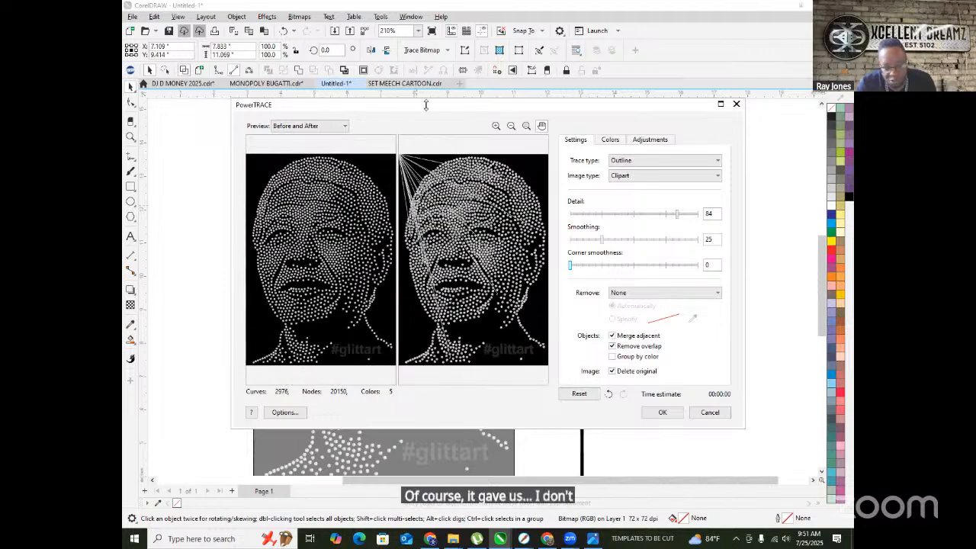
click(662, 413)
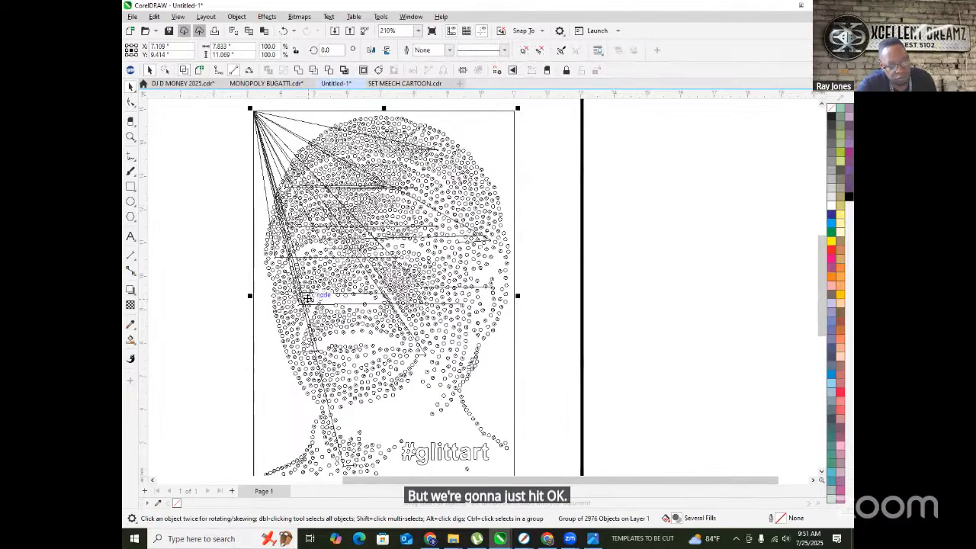
- Ungroup All the traced portrait and switch to Wireframe view
right_click(307, 182)
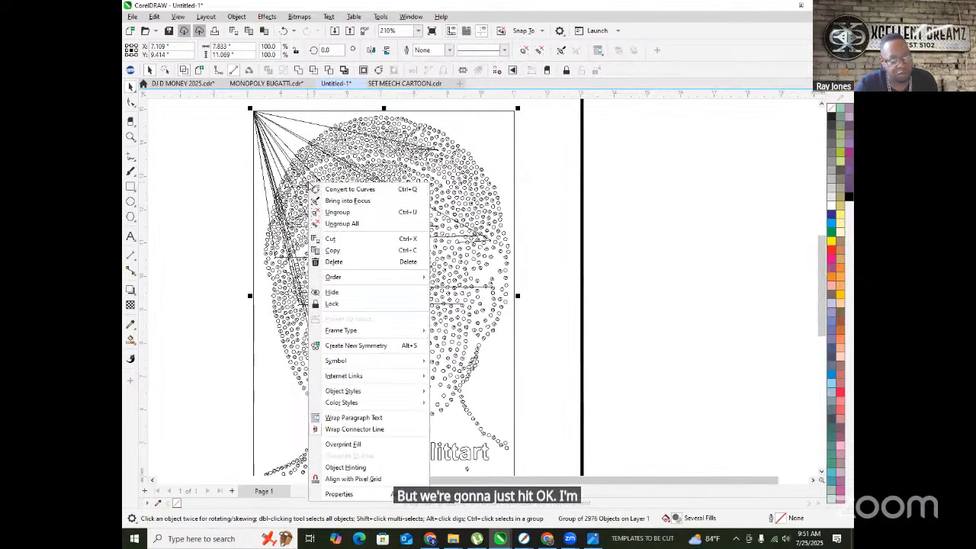
click(371, 224)
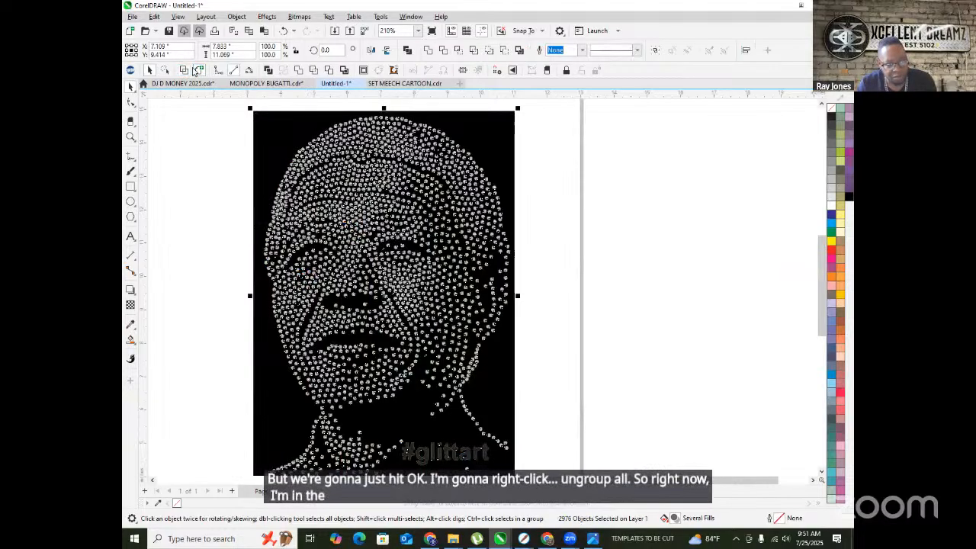
click(183, 70)
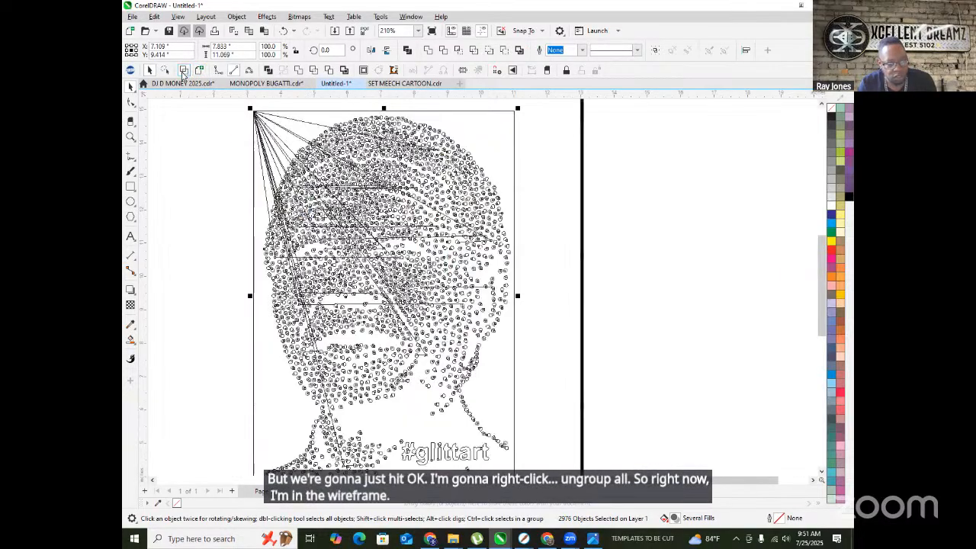
click(200, 201)
scroll(251, 113, up, 4)
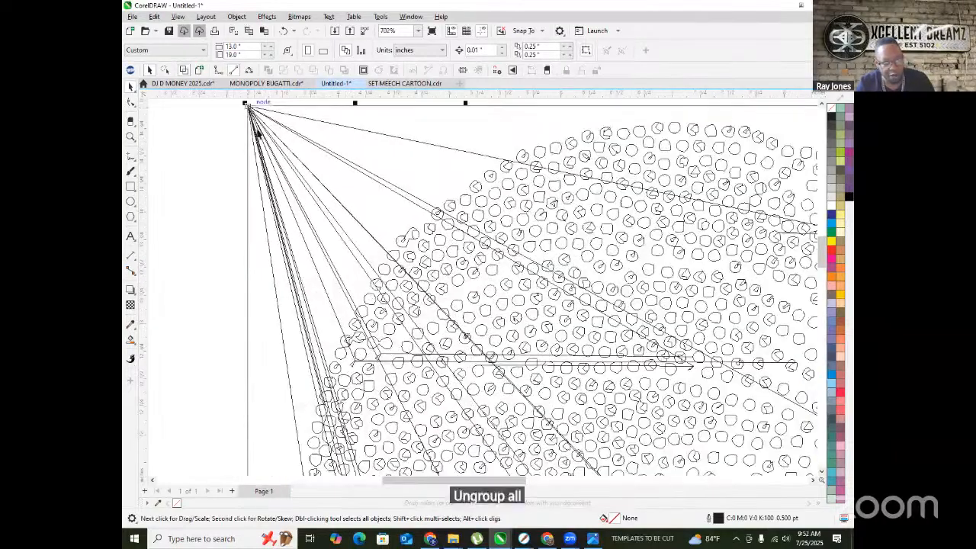
scroll(252, 113, down, 4)
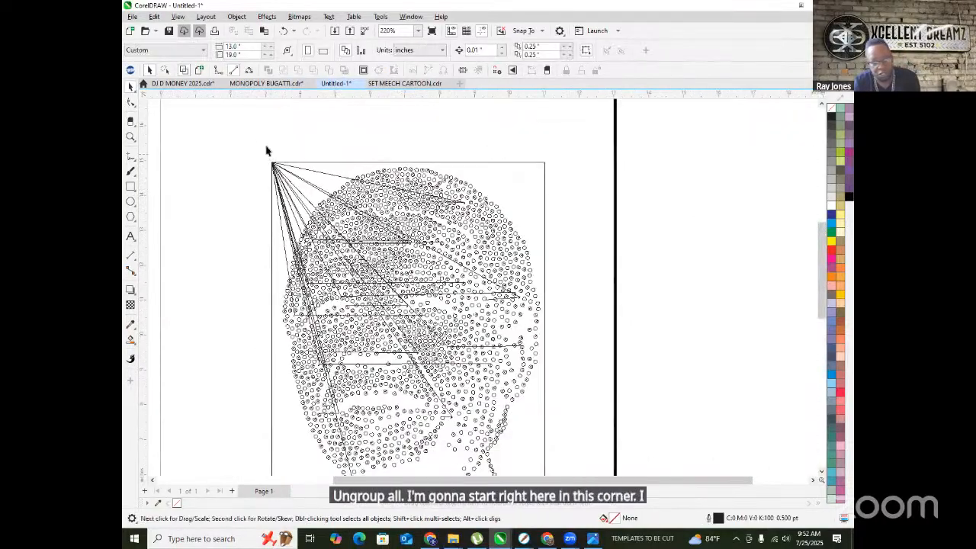
- Delete the stray diagonal lines fanning out from the portrait's top-left corner
click(273, 163)
key(Delete)
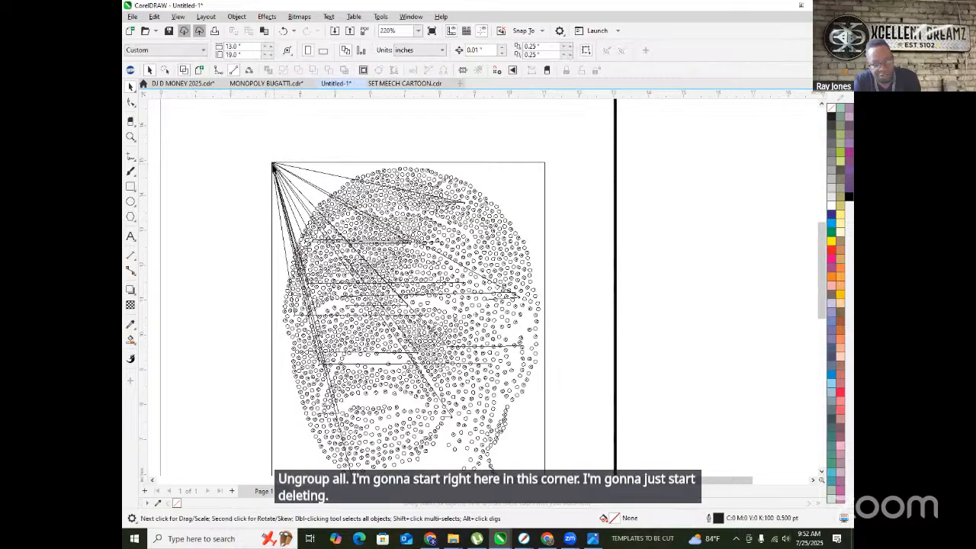
key(Delete)
click(273, 163)
key(Delete)
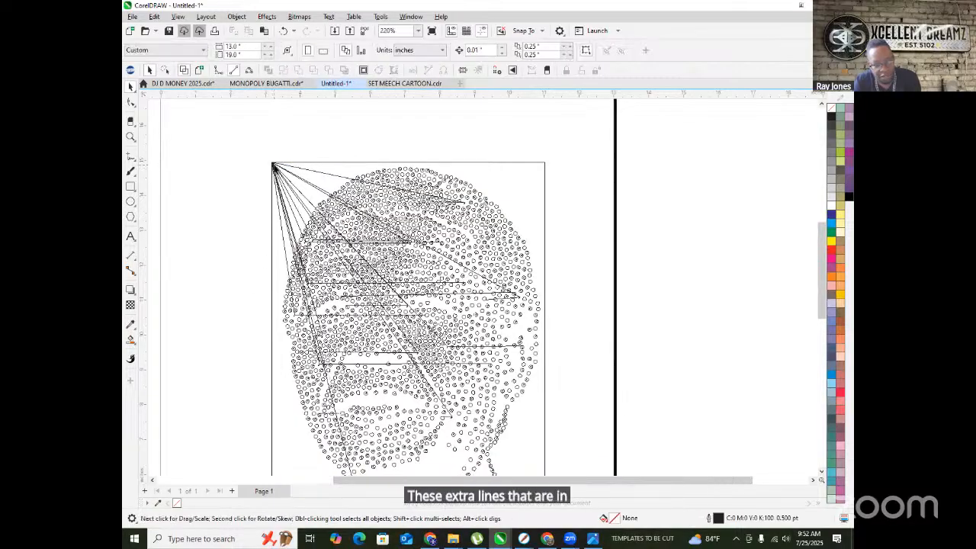
click(274, 165)
key(Delete)
click(272, 165)
key(Delete)
click(273, 165)
key(Delete)
click(272, 164)
key(Delete)
click(272, 165)
key(Delete)
click(273, 165)
key(Delete)
click(273, 166)
key(Delete)
click(272, 165)
double_click(273, 164)
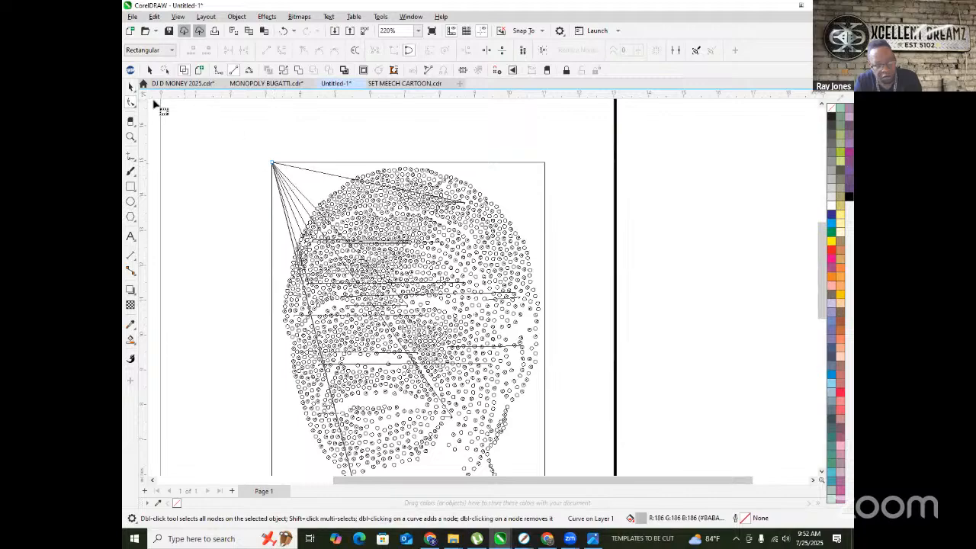
click(130, 87)
key(Delete)
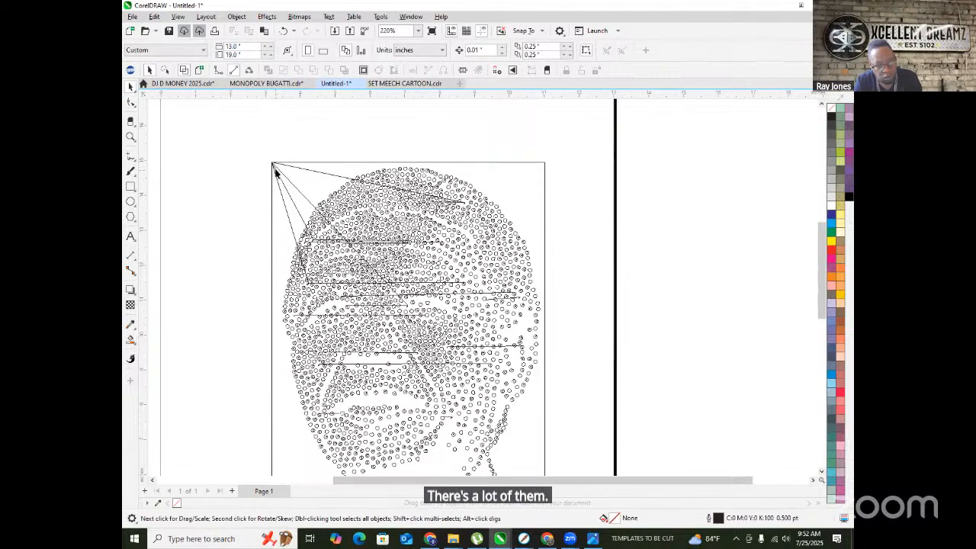
click(276, 172)
key(Delete)
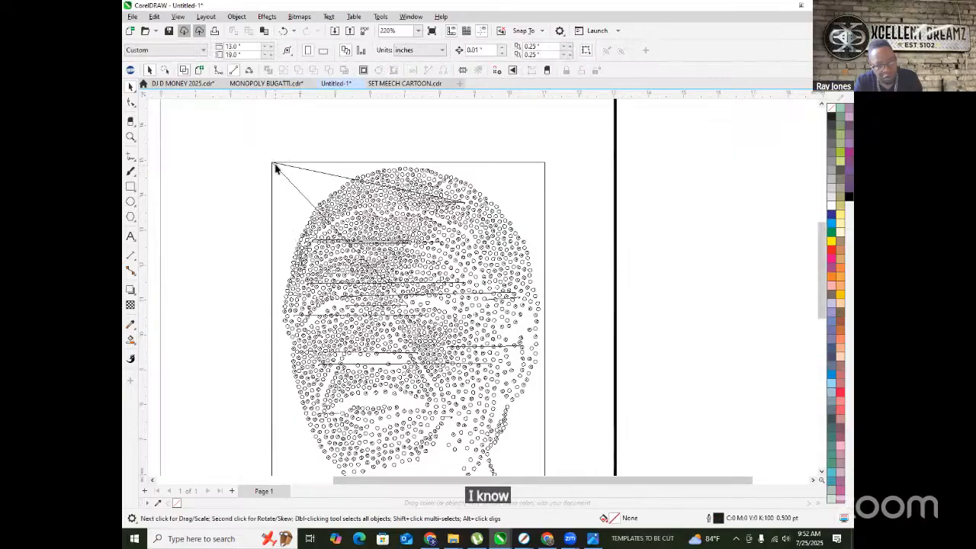
click(276, 166)
key(Delete)
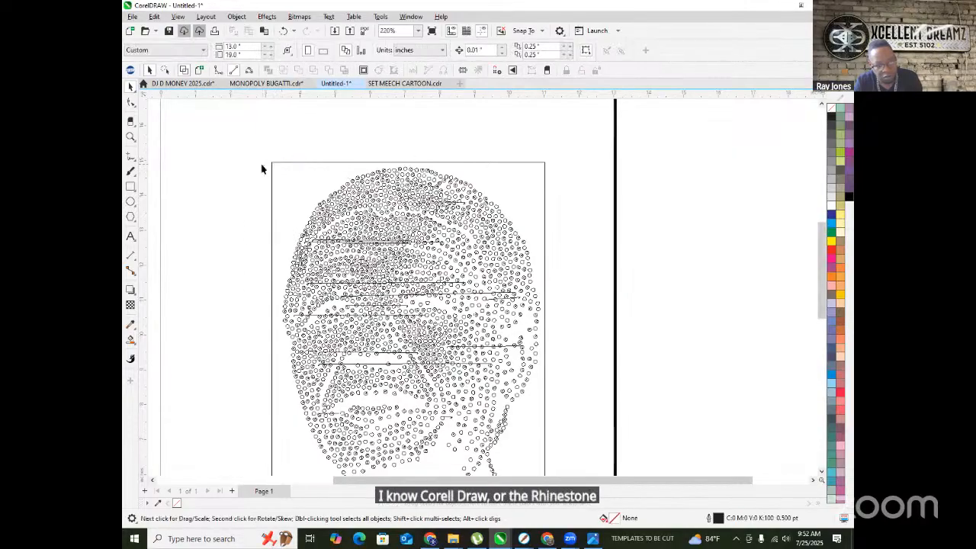
- Switch from Wireframe to Enhanced view so the stones show as filled grey shapes
scroll(274, 160, down, 2)
scroll(300, 192, up, 4)
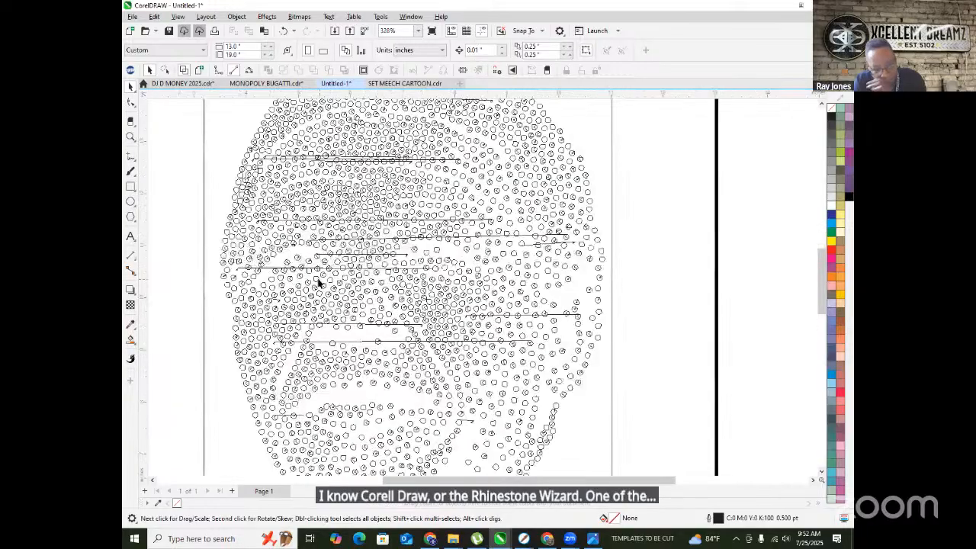
scroll(319, 283, up, 5)
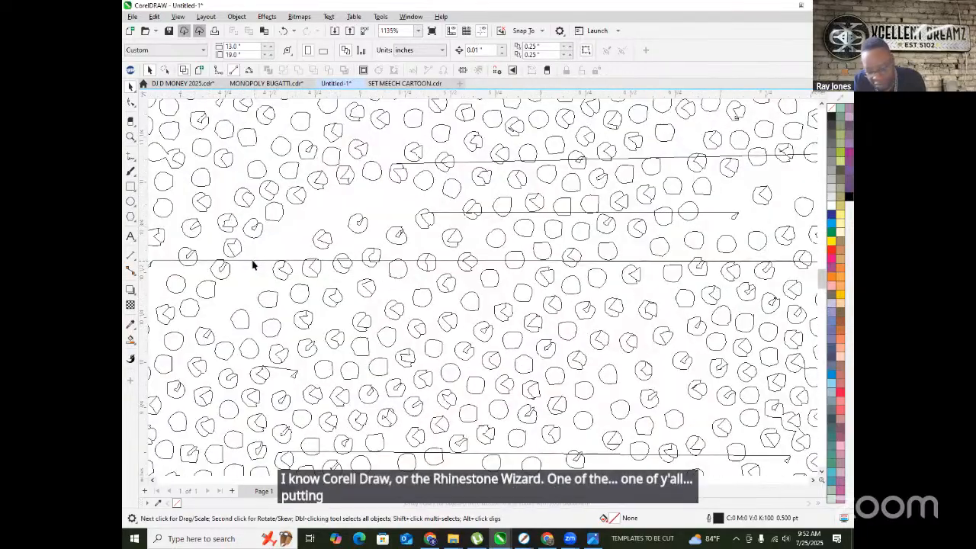
scroll(328, 286, down, 4)
scroll(333, 272, down, 3)
scroll(387, 257, up, 2)
scroll(370, 214, up, 2)
scroll(336, 200, down, 3)
scroll(318, 160, up, 3)
scroll(318, 160, down, 4)
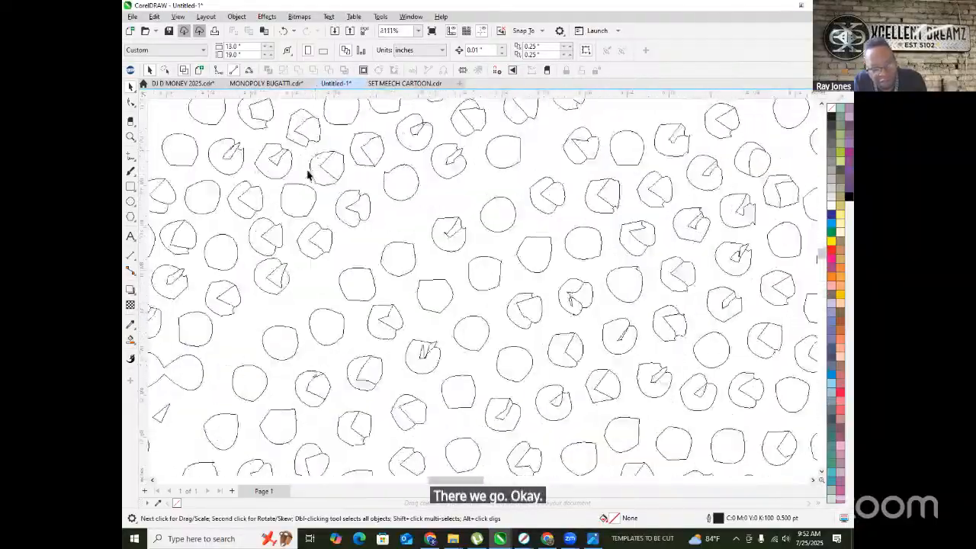
scroll(281, 179, down, 2)
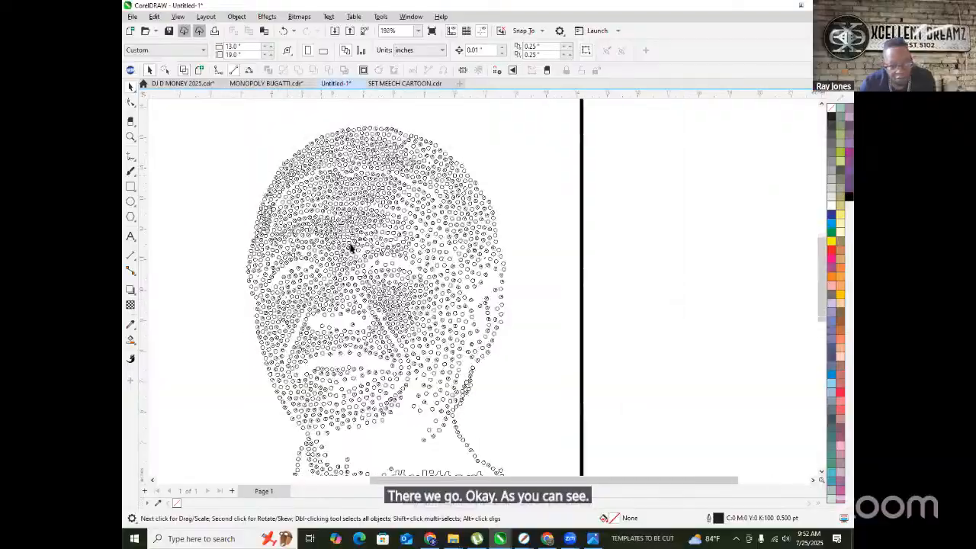
scroll(431, 210, up, 8)
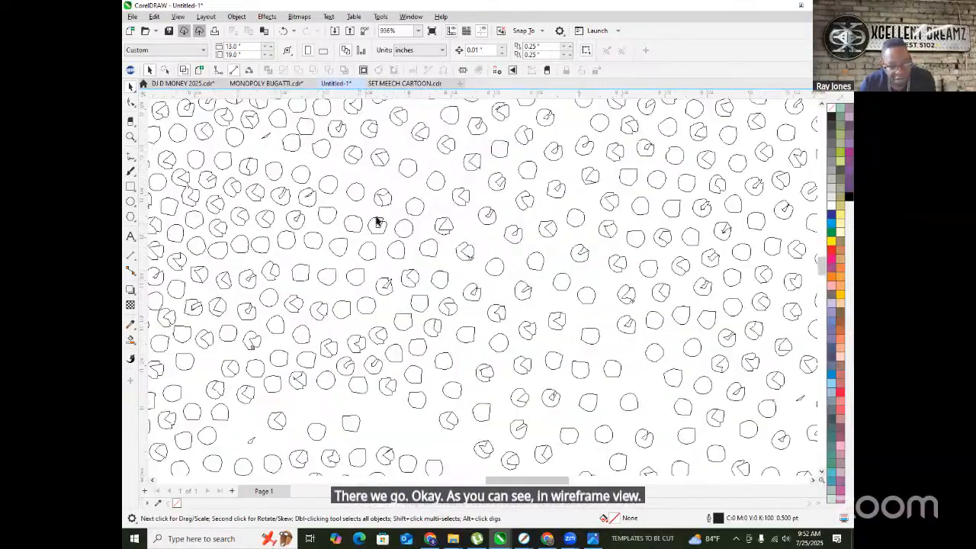
click(198, 71)
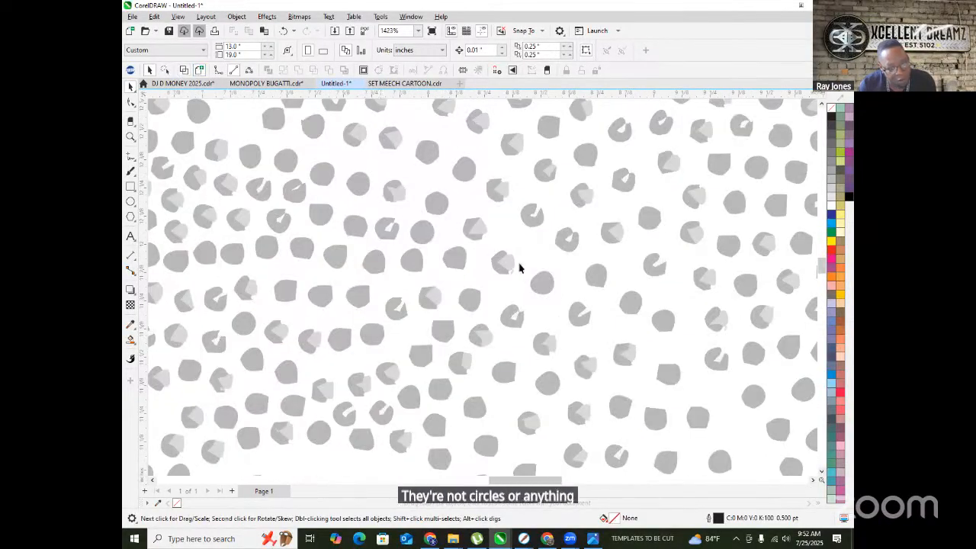
- Zoom in to inspect the irregular dot shapes and select one dot
scroll(488, 257, down, 3)
scroll(580, 288, up, 3)
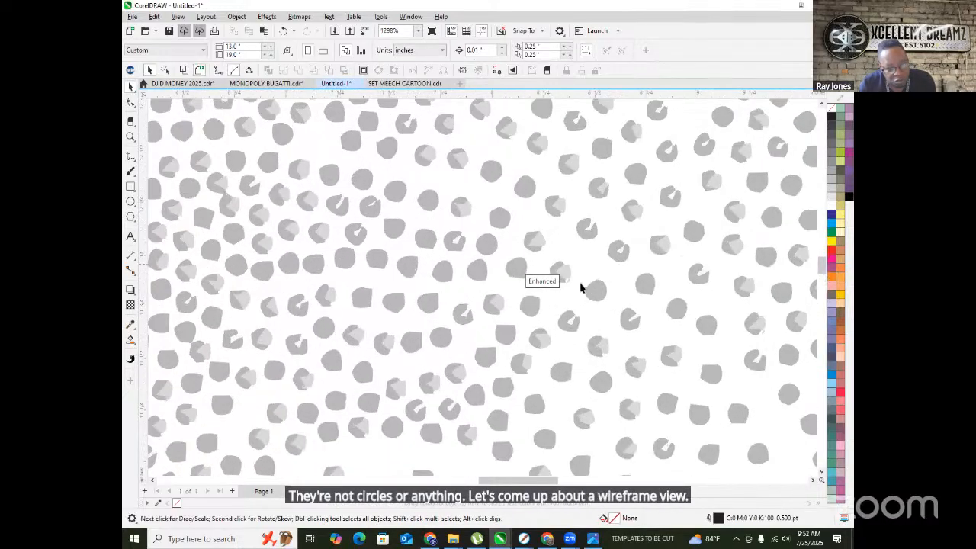
scroll(599, 287, down, 4)
scroll(293, 282, up, 6)
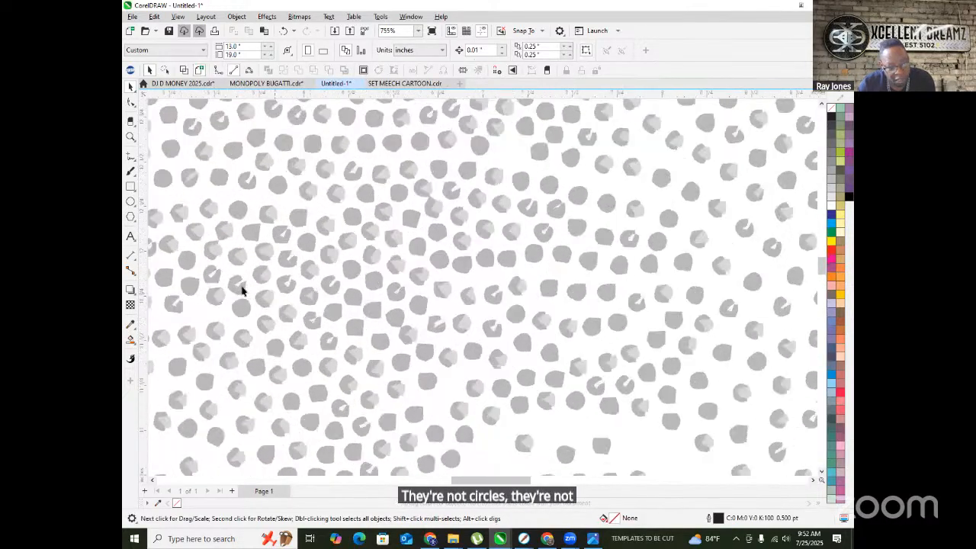
scroll(294, 282, down, 10)
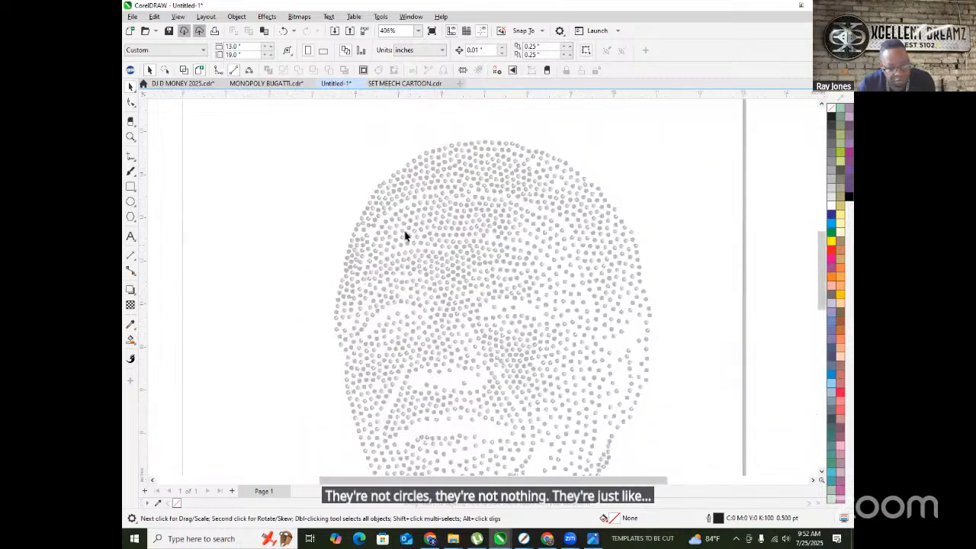
scroll(450, 317, up, 9)
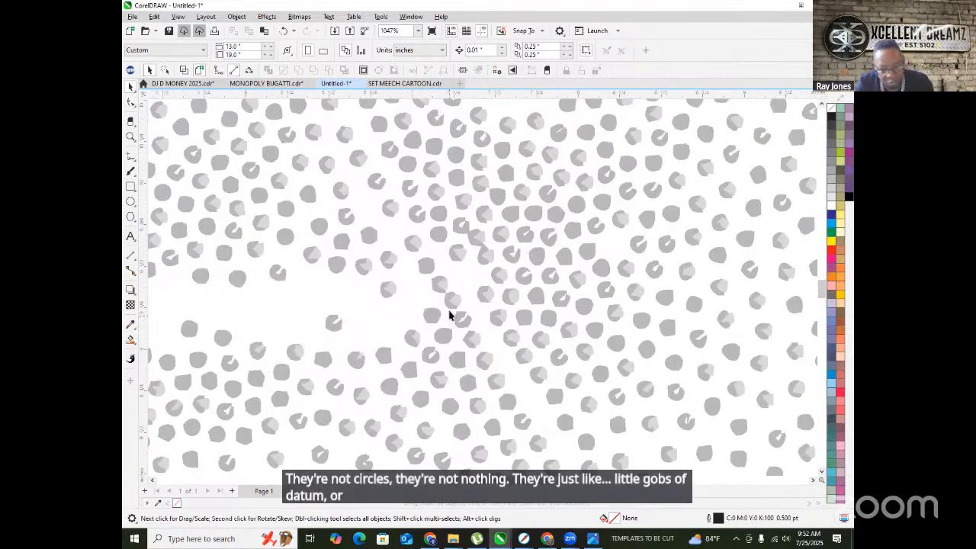
scroll(449, 308, down, 2)
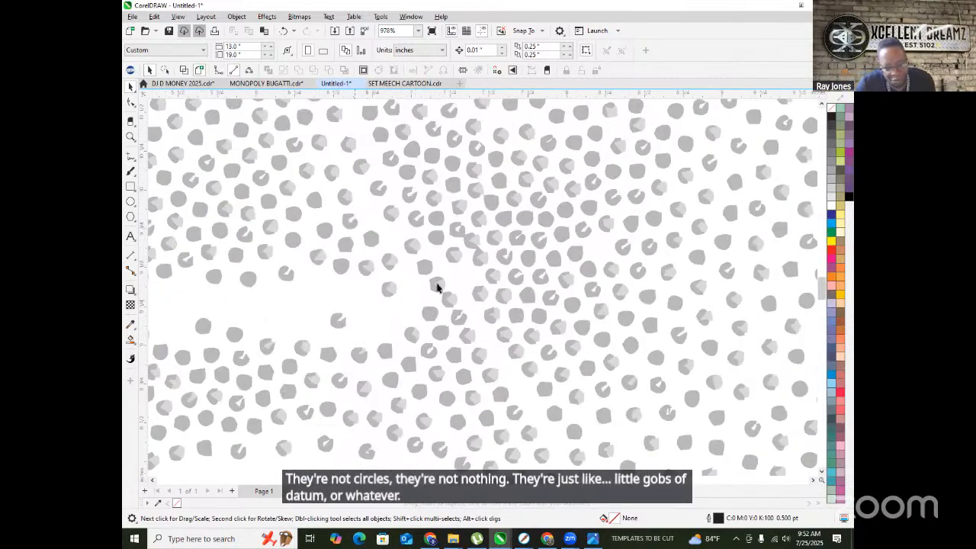
scroll(453, 307, up, 3)
scroll(427, 288, down, 3)
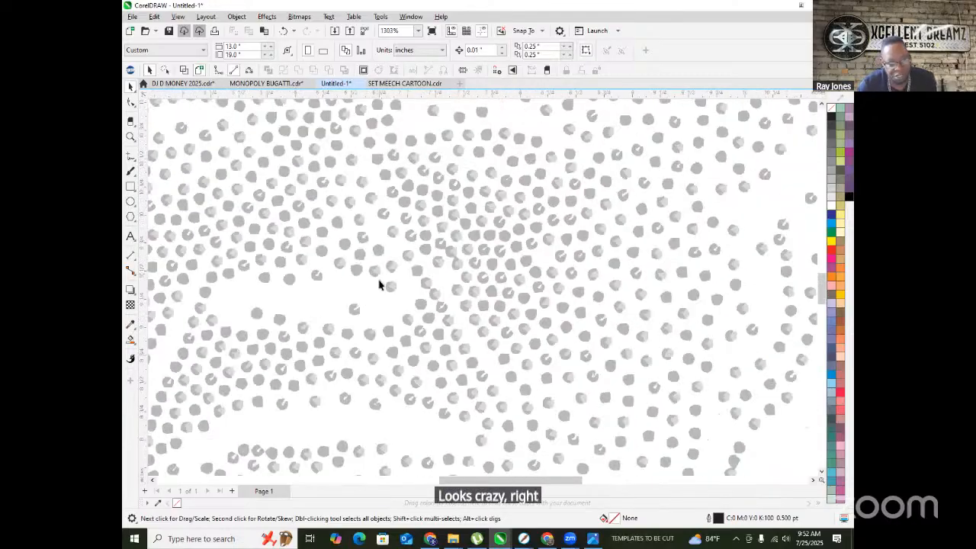
scroll(383, 289, down, 2)
scroll(322, 239, down, 2)
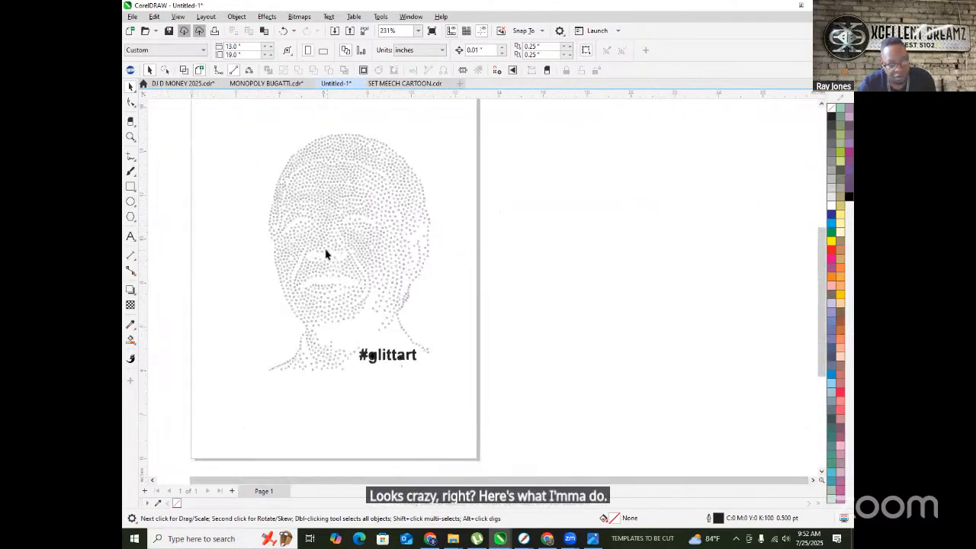
click(328, 192)
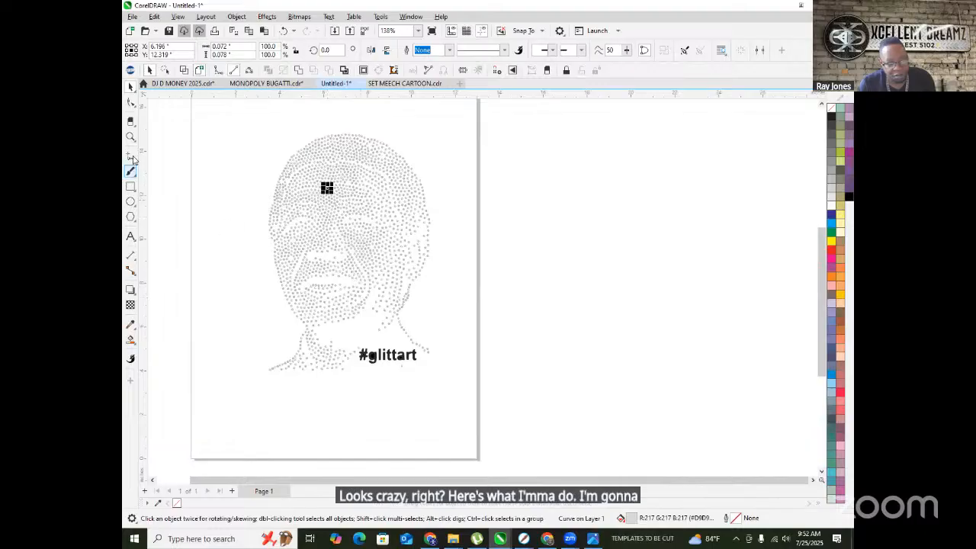
- Turn the same-size stones and the remaining grey stones Amethyst purple via TRW Design Wizard
key(alt+Tab)
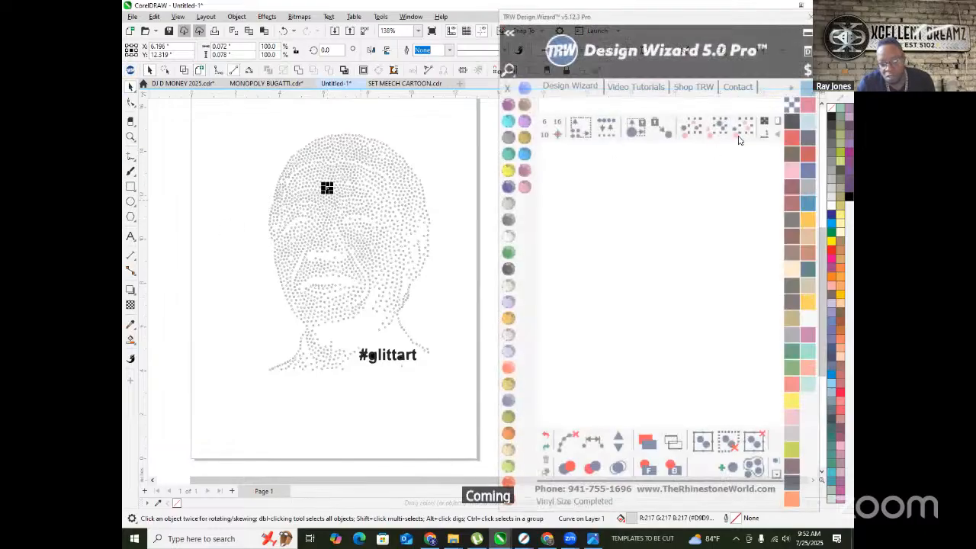
click(718, 128)
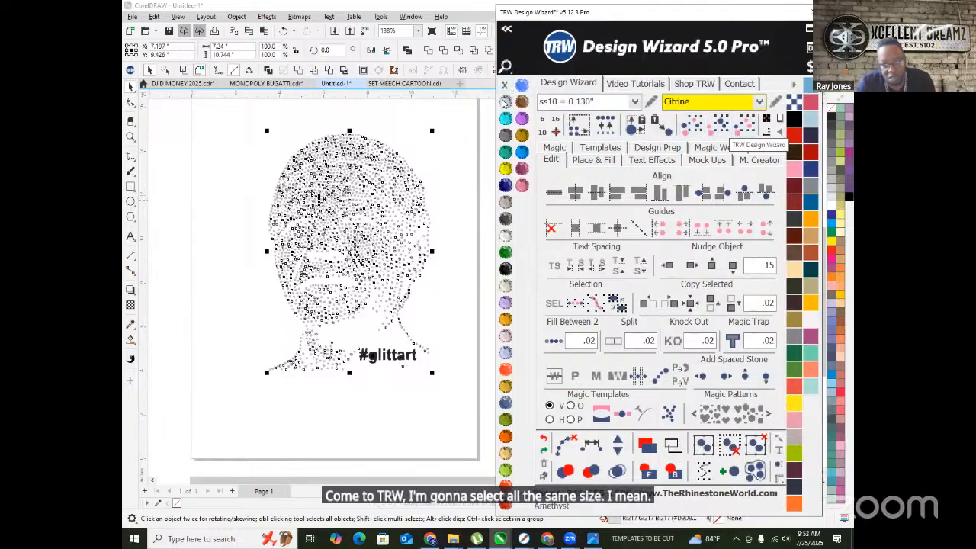
click(305, 115)
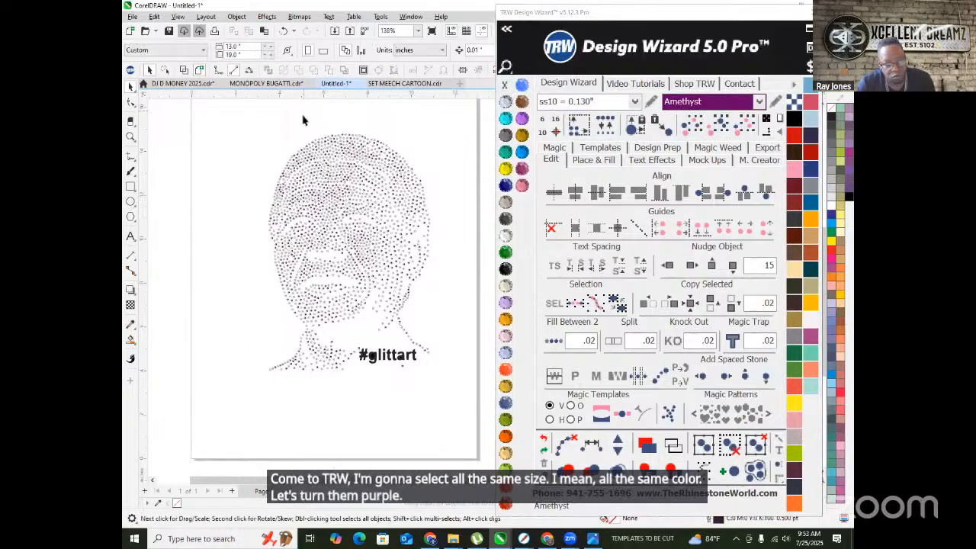
scroll(340, 171, up, 2)
scroll(340, 171, up, 5)
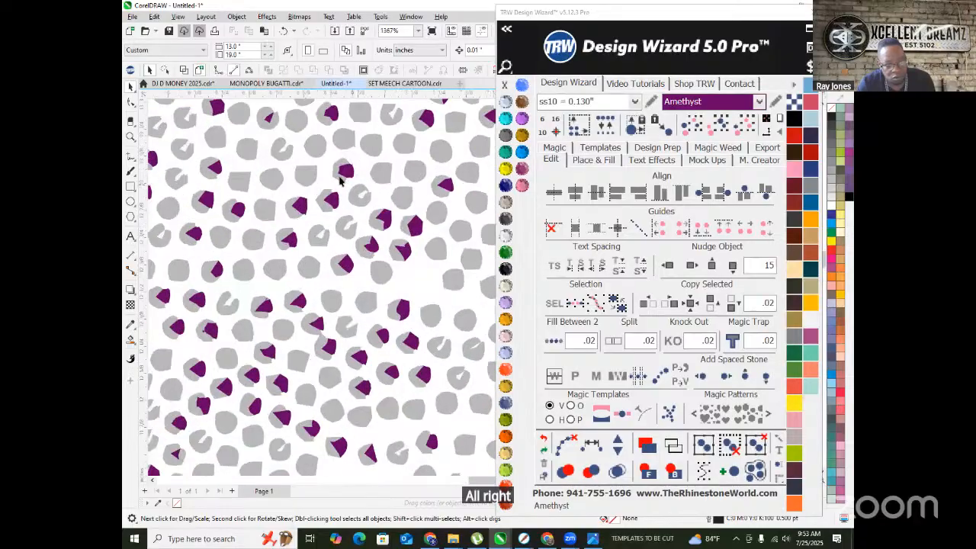
scroll(339, 178, down, 5)
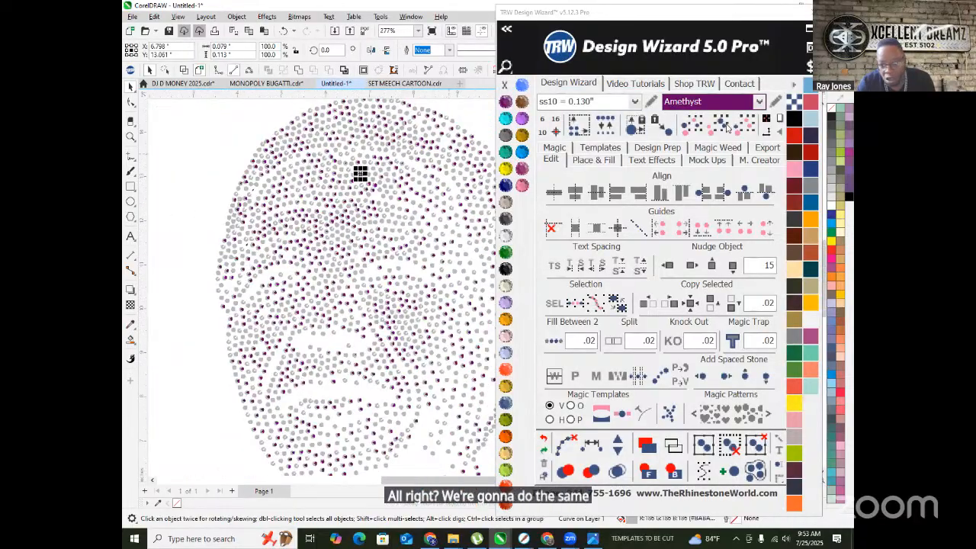
click(721, 126)
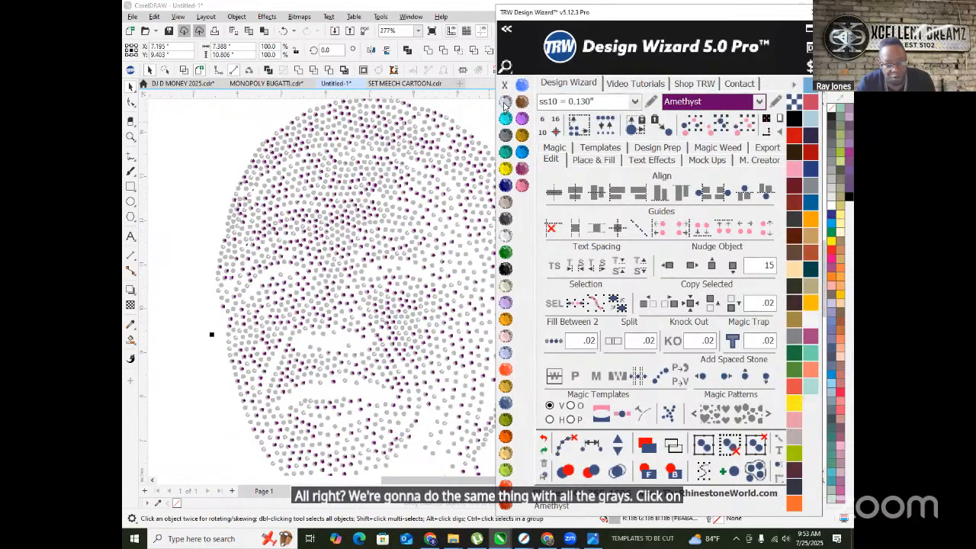
click(191, 181)
scroll(236, 200, down, 2)
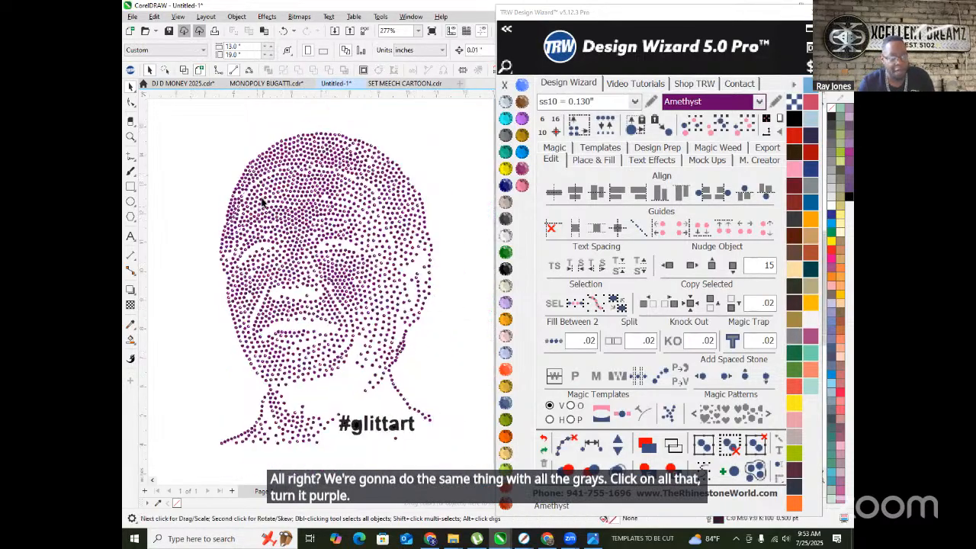
- Combine all 2622 stones into one curve and delete the #glittart text
click(312, 207)
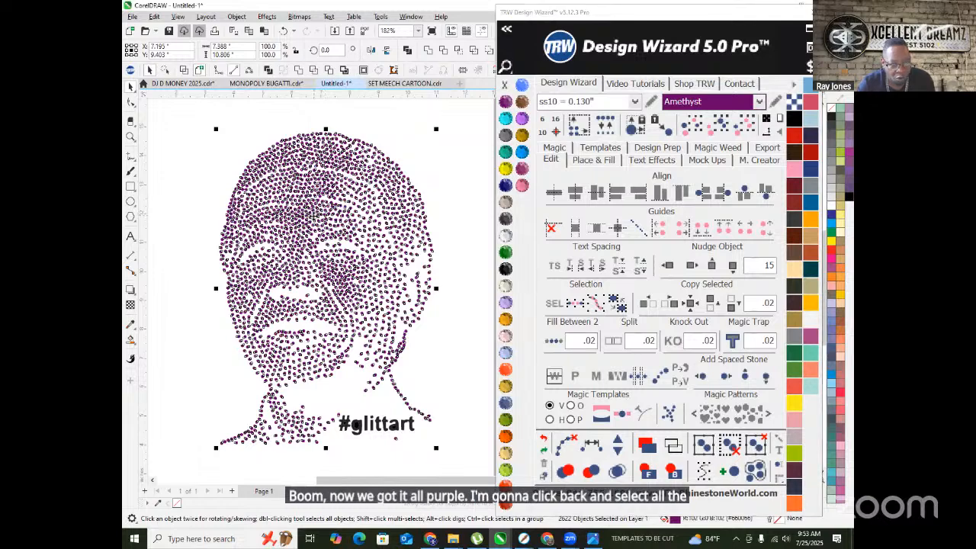
right_click(315, 215)
click(344, 258)
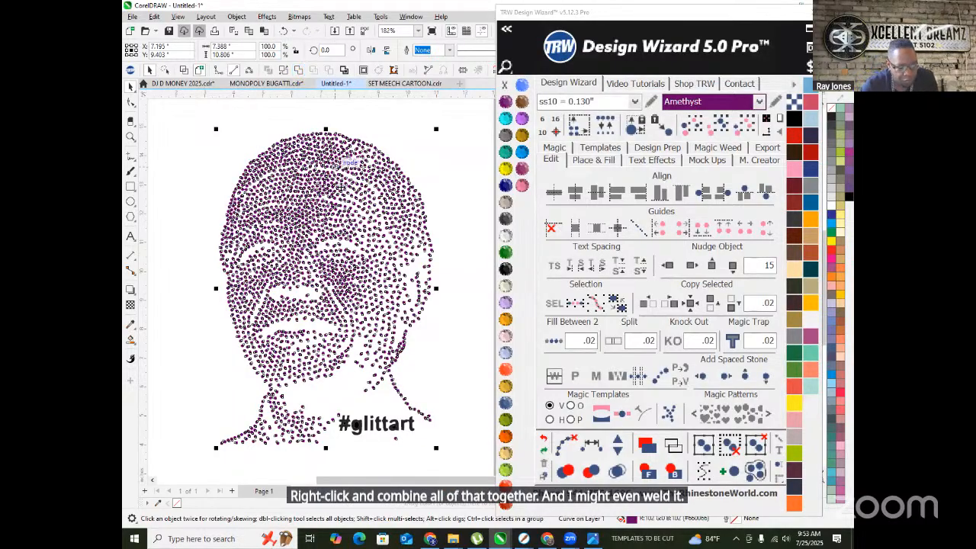
click(415, 437)
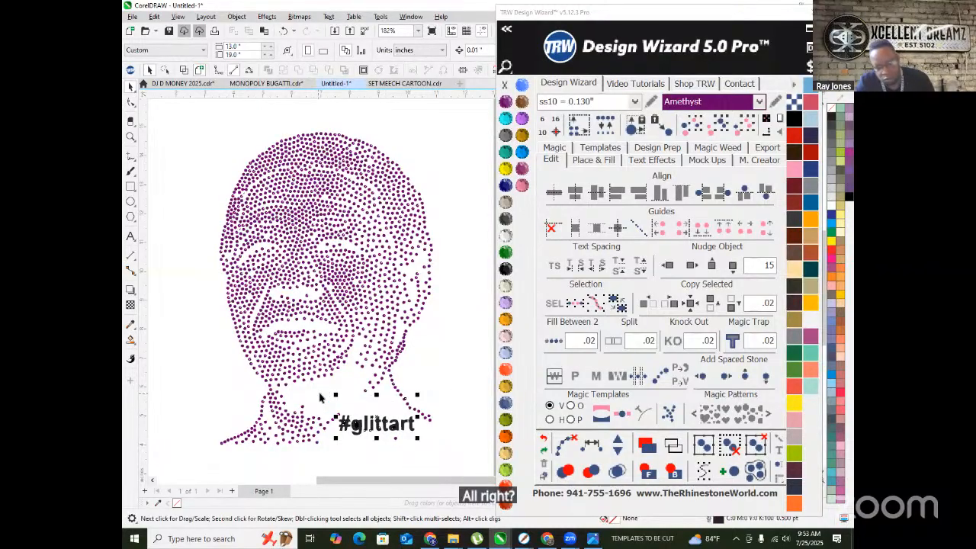
key(Delete)
- Draw a rectangle framing the portrait
scroll(362, 305, down, 1)
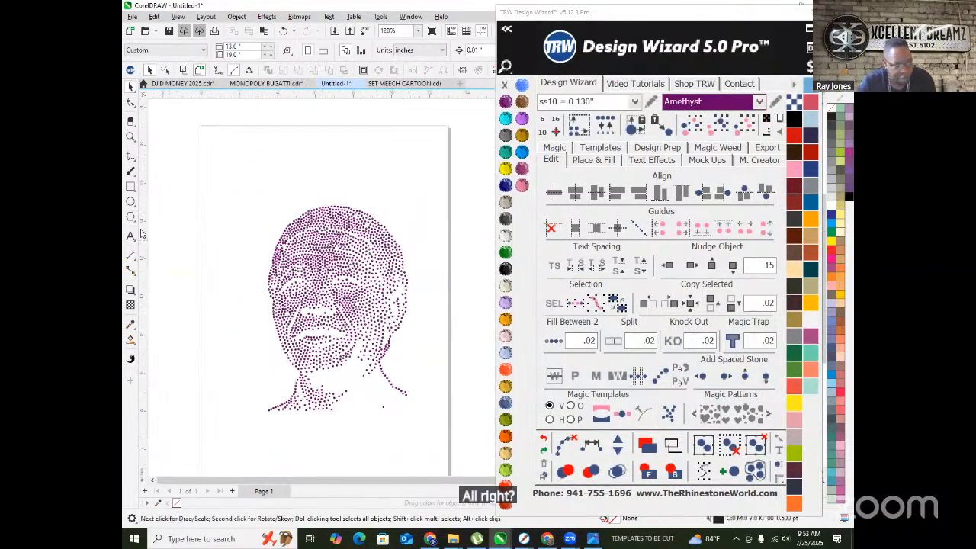
click(130, 186)
drag(271, 231, 413, 442)
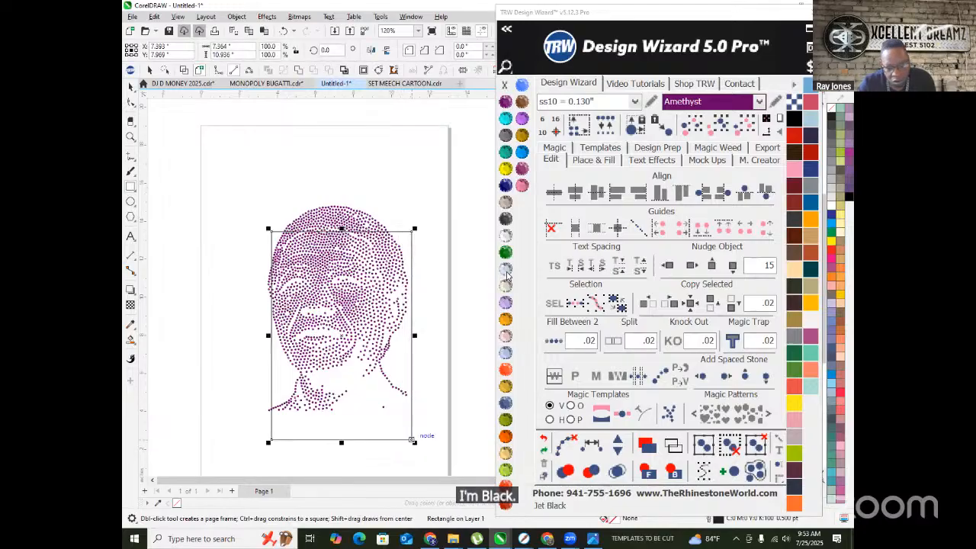
- Fill the rectangle Jet Black, stretch it up, left and right, then select the dot portrait over it
click(505, 268)
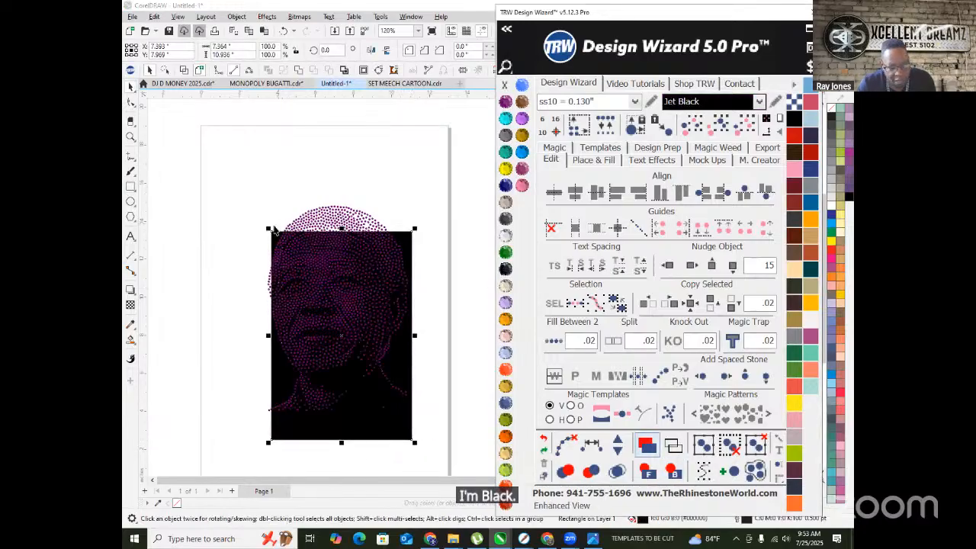
drag(265, 225, 226, 169)
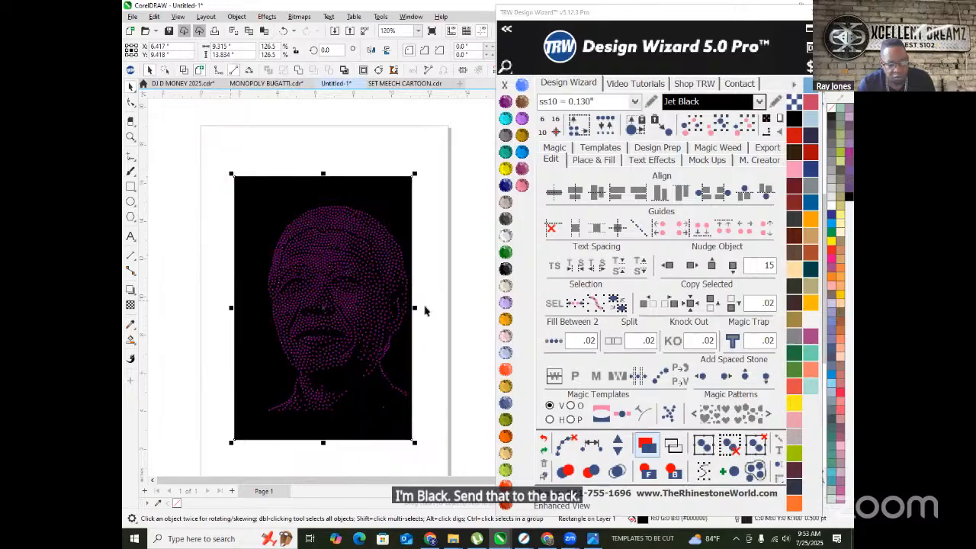
drag(416, 313, 441, 318)
scroll(484, 326, down, 2)
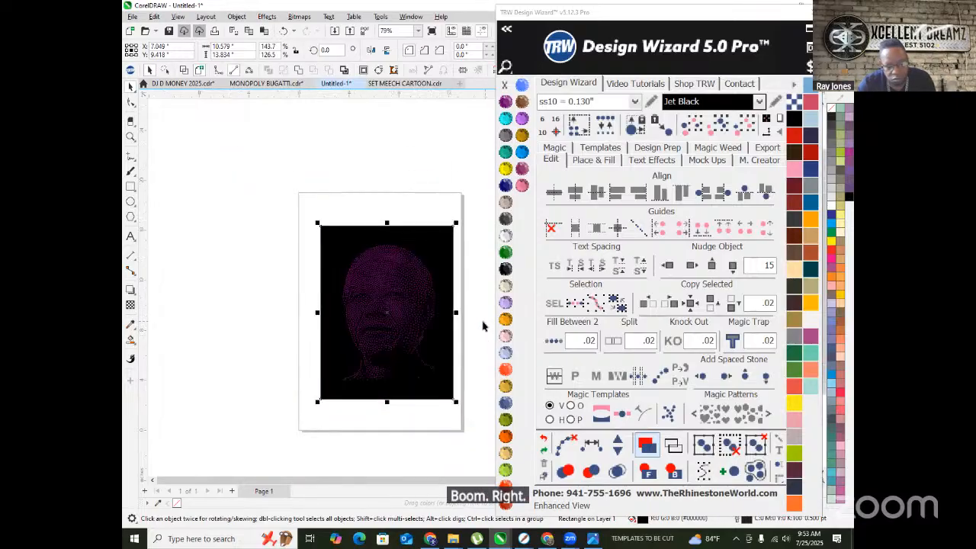
scroll(469, 313, up, 2)
key(Escape)
scroll(350, 187, up, 6)
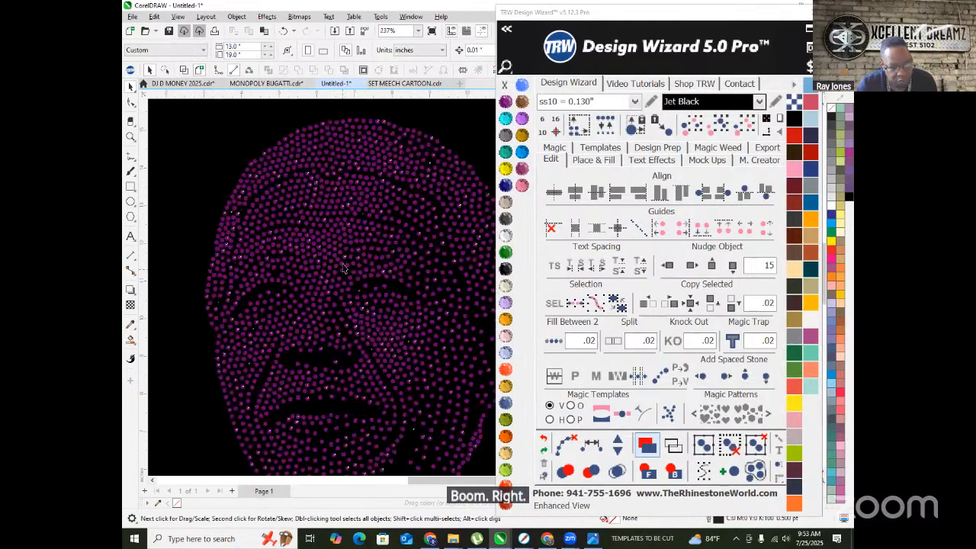
click(338, 212)
scroll(338, 212, down, 8)
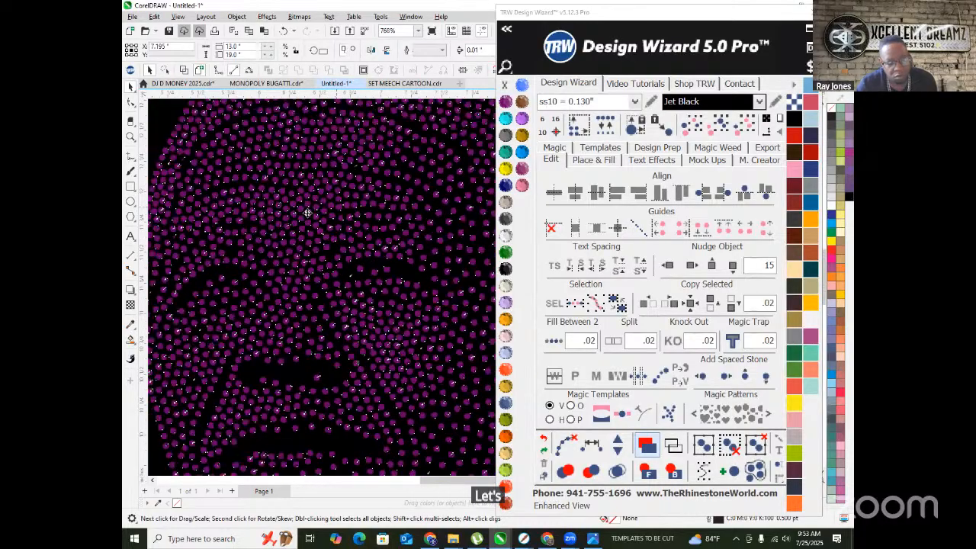
scroll(221, 253, down, 2)
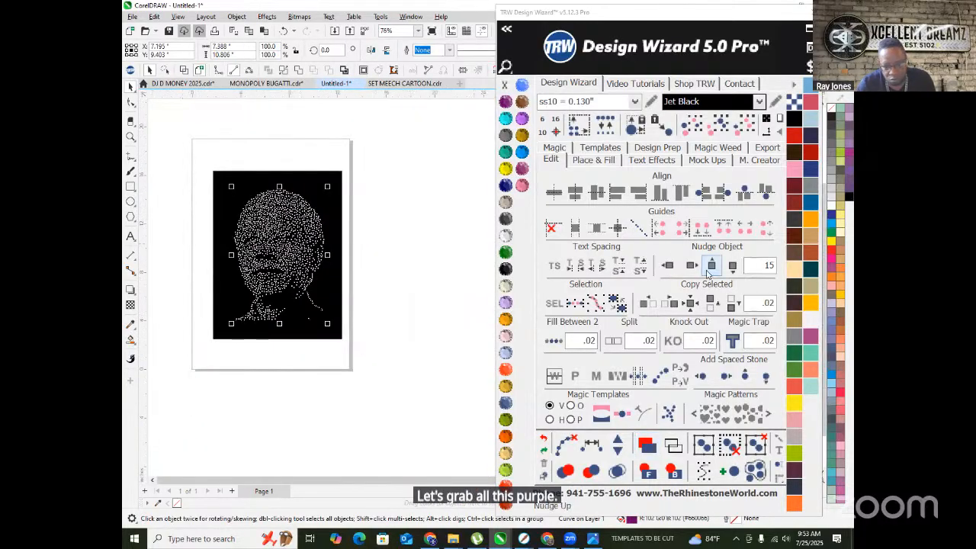
- Nudge the dot portrait and its black rectangle to the right, off the page
click(693, 267)
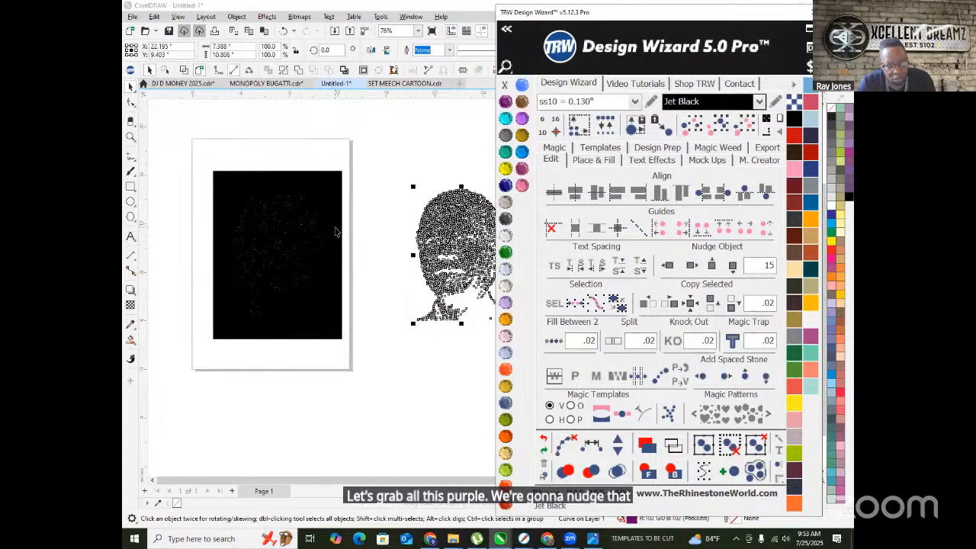
click(340, 226)
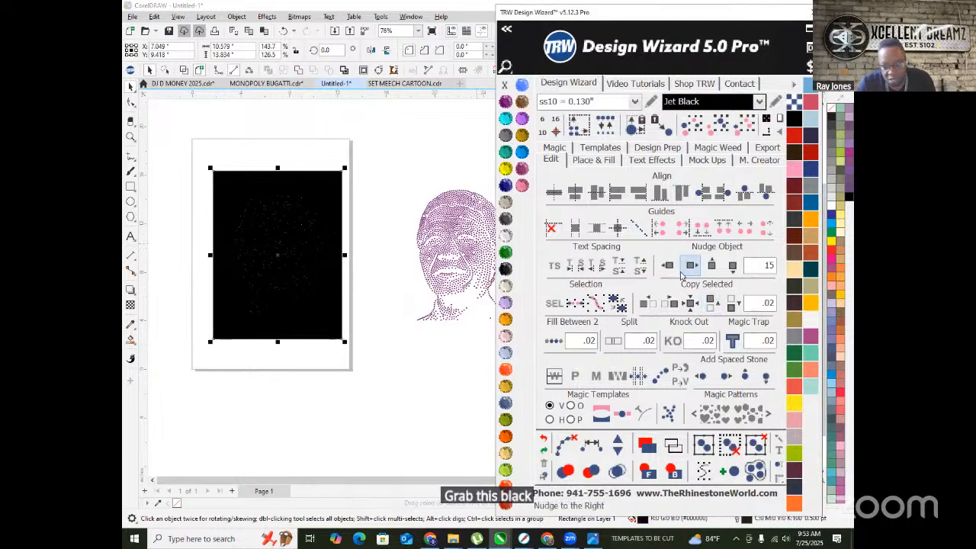
click(691, 267)
click(321, 352)
- In Wireframe view, delete the stray dots left on the page, then return to Enhanced view
click(184, 73)
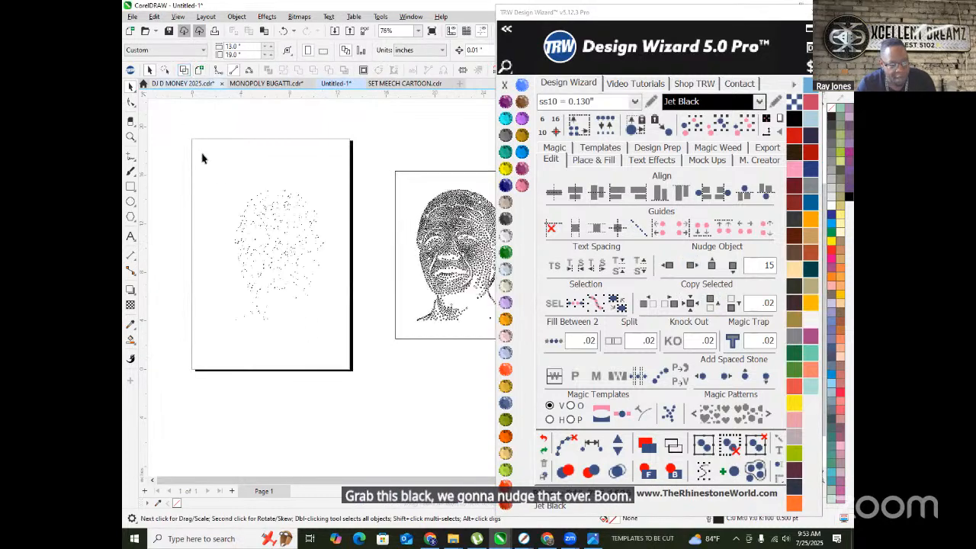
scroll(263, 229, up, 8)
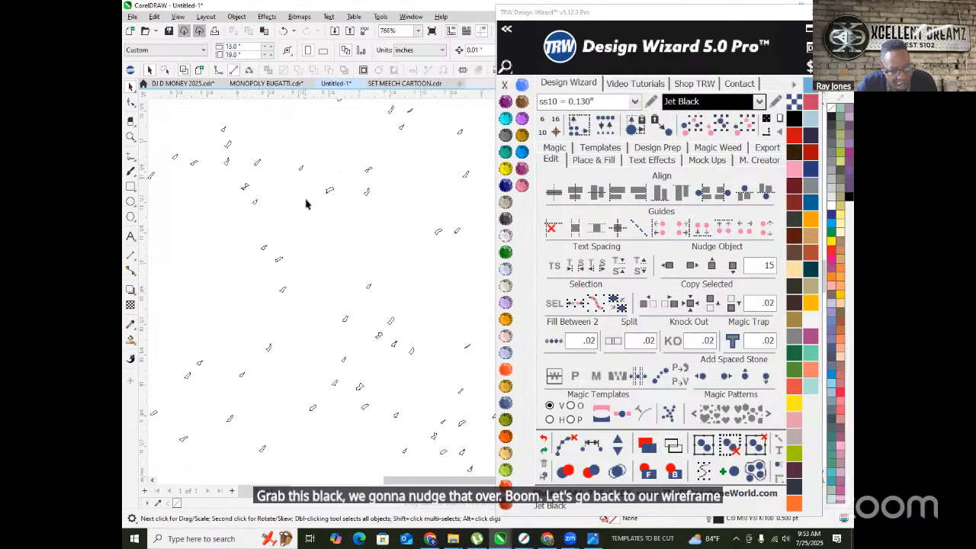
scroll(295, 201, down, 9)
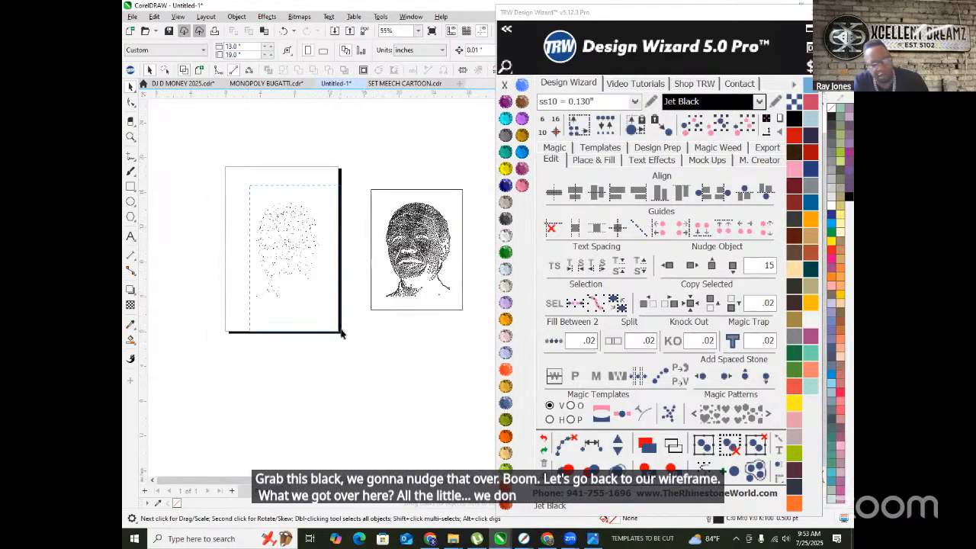
drag(341, 335, 341, 336)
key(Delete)
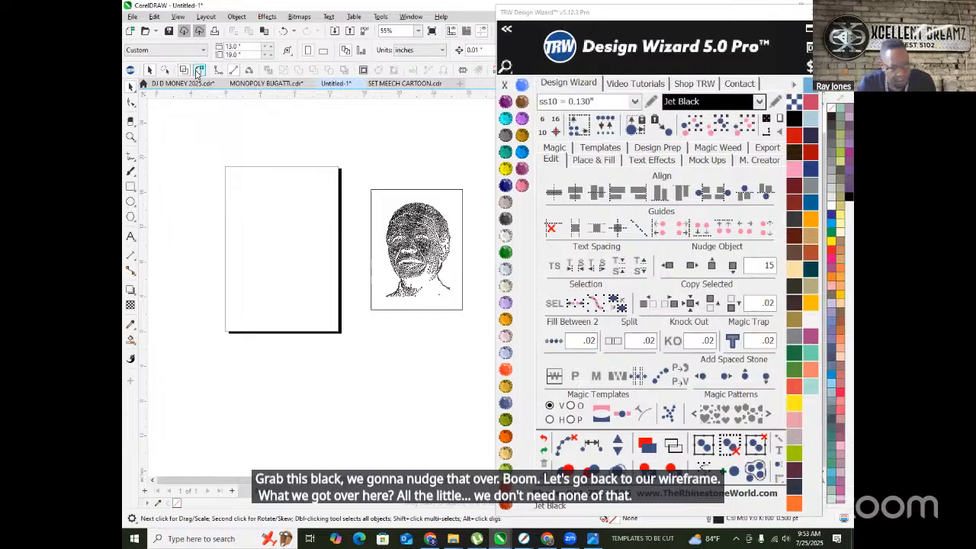
click(197, 70)
click(417, 229)
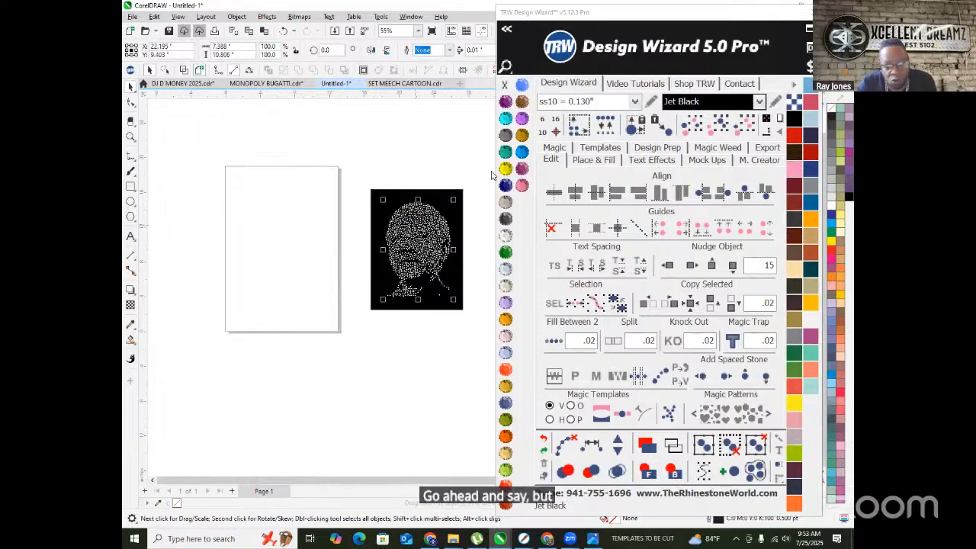
- Break the dot portrait curve apart into 2049 individual stones
click(420, 164)
scroll(309, 205, up, 7)
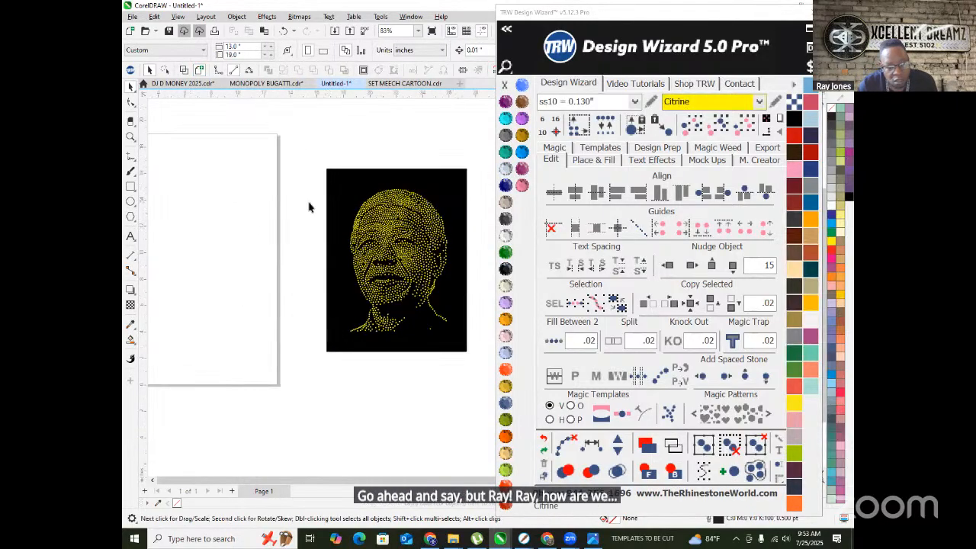
scroll(347, 217, up, 6)
scroll(335, 265, down, 3)
scroll(334, 265, down, 8)
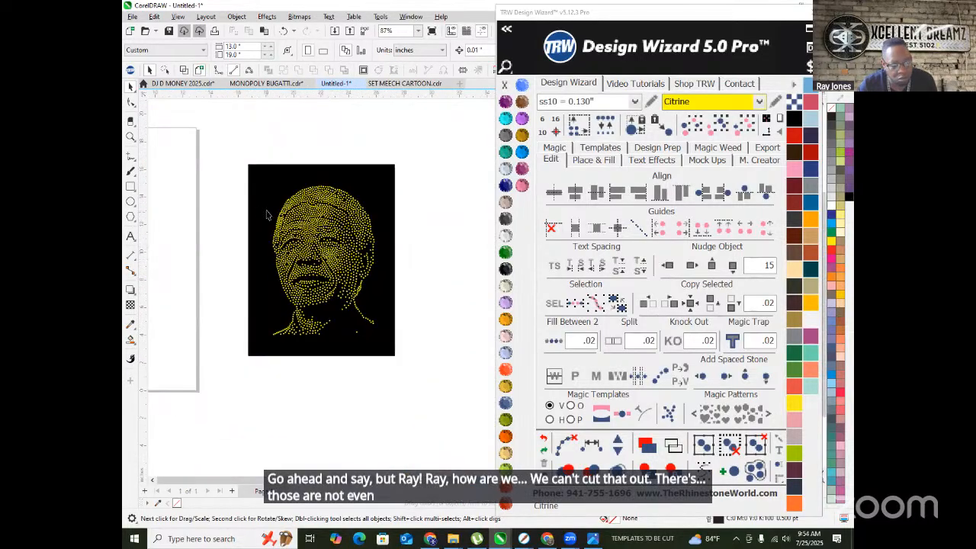
click(305, 223)
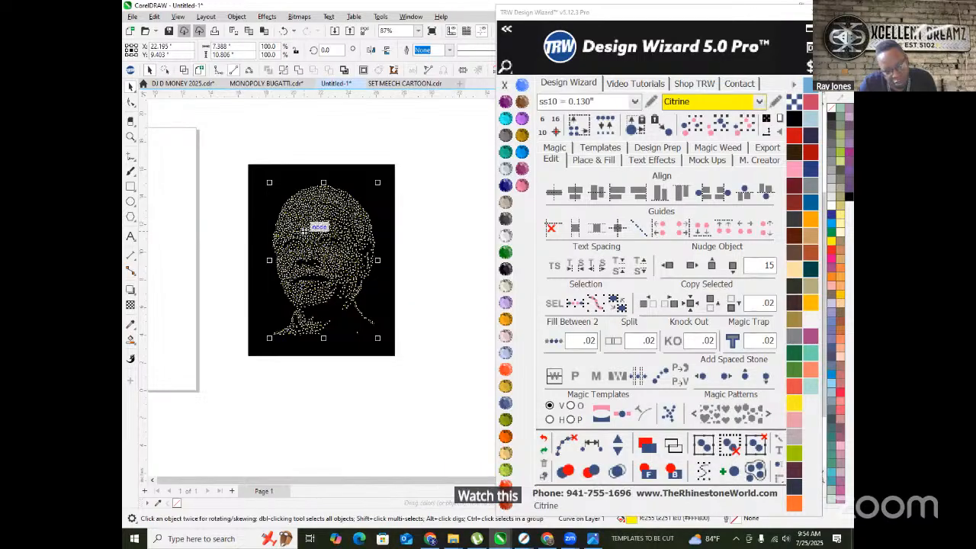
right_click(304, 222)
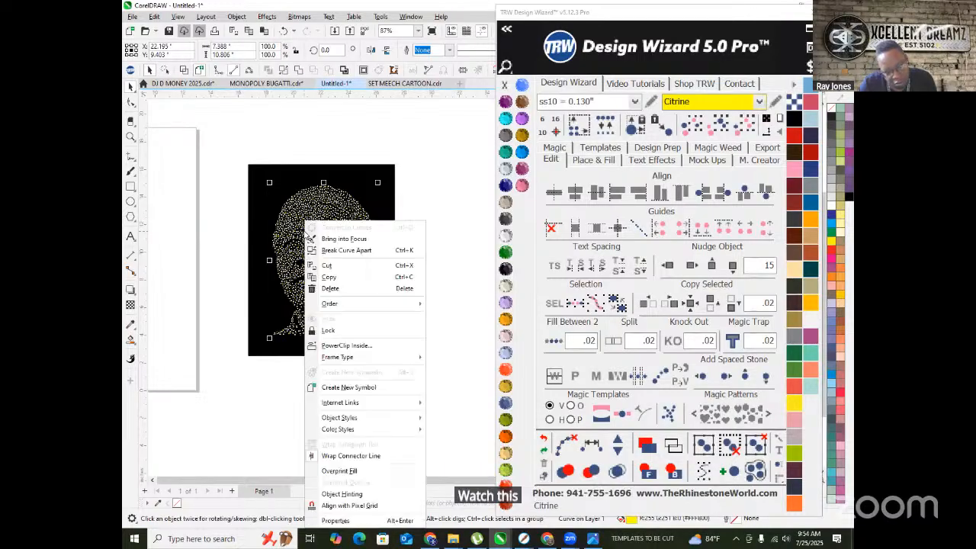
click(364, 252)
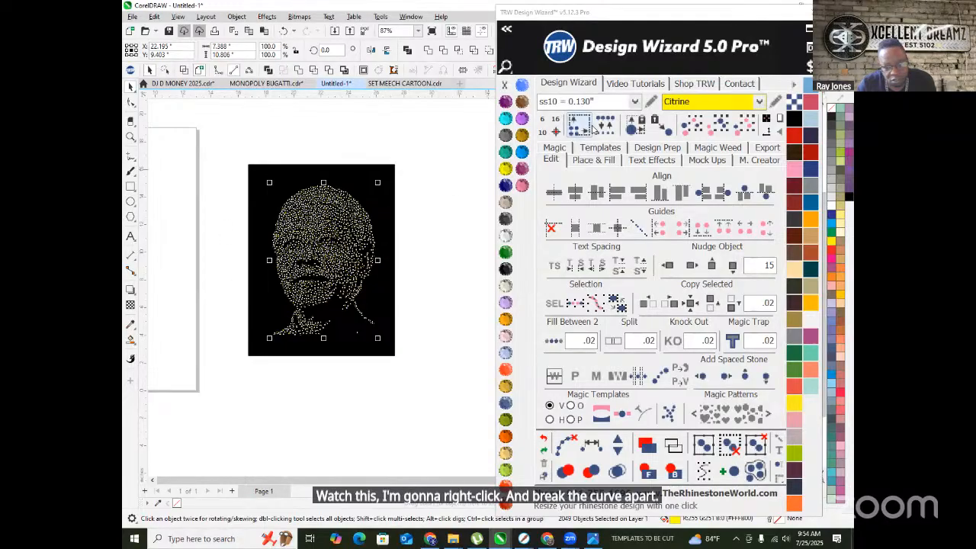
- Replace all stones with ss06 0.097" rhinestones and check one stone's size
click(571, 101)
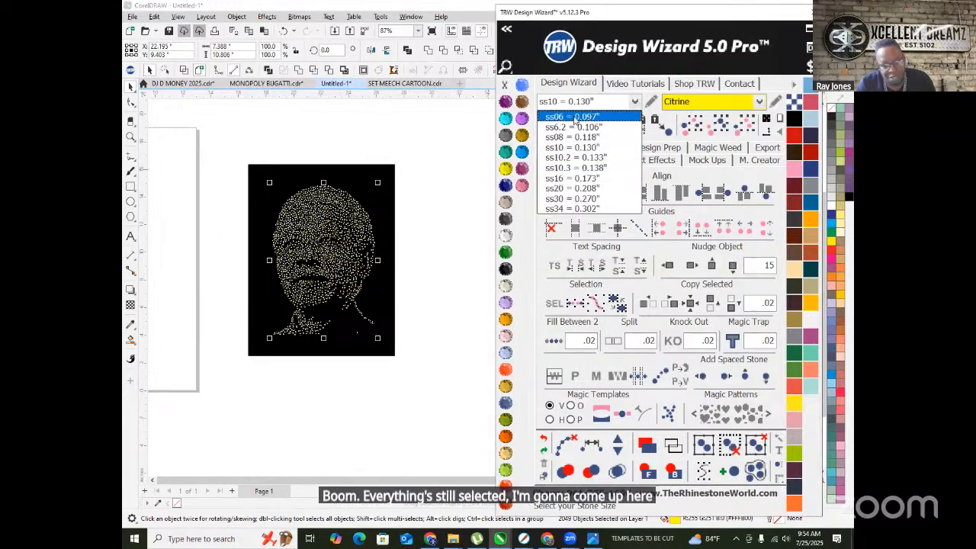
click(573, 117)
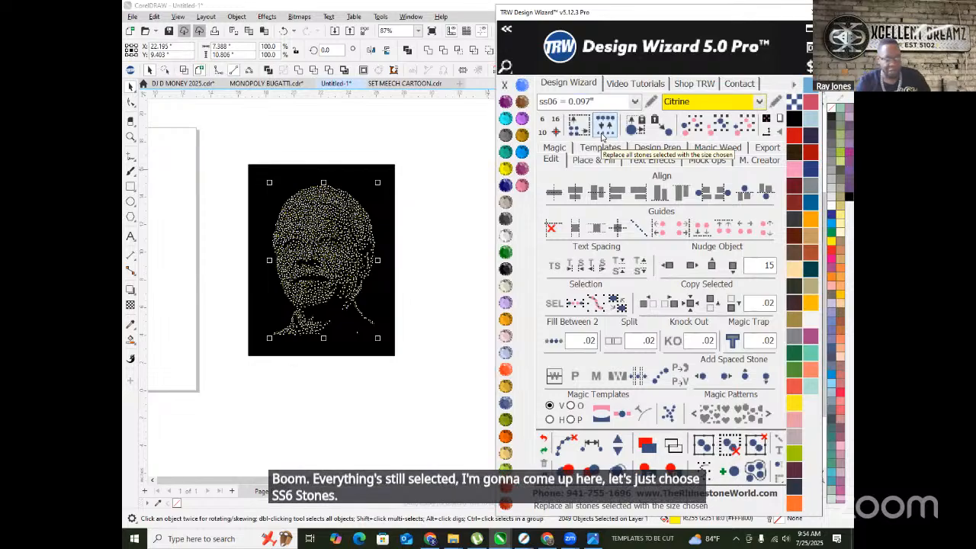
click(603, 128)
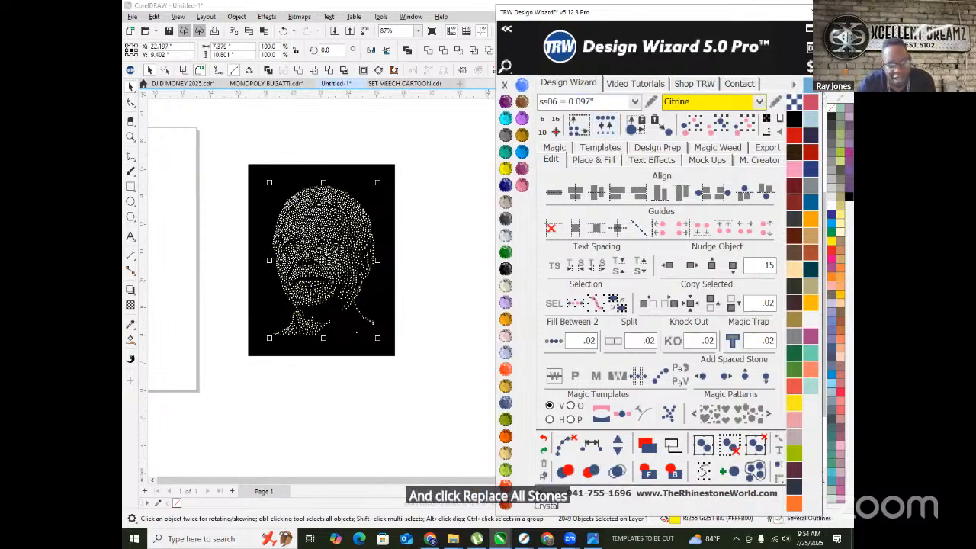
scroll(282, 233, up, 2)
scroll(282, 240, up, 8)
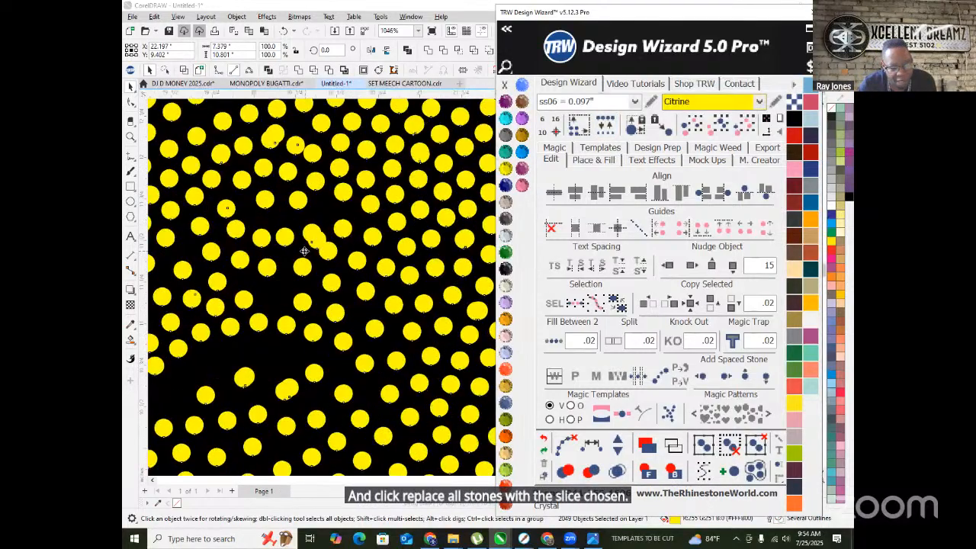
scroll(302, 249, down, 8)
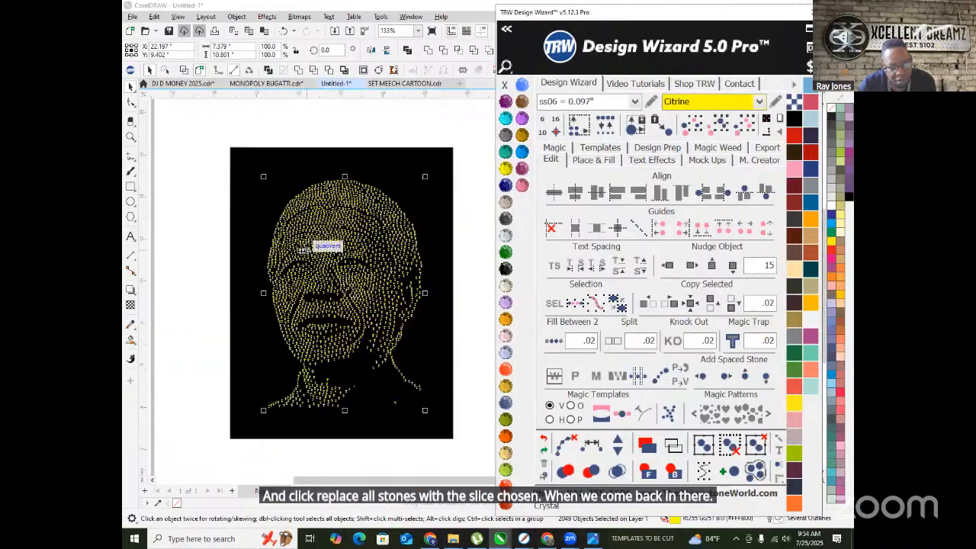
scroll(251, 274, up, 2)
scroll(305, 252, down, 3)
scroll(342, 242, up, 6)
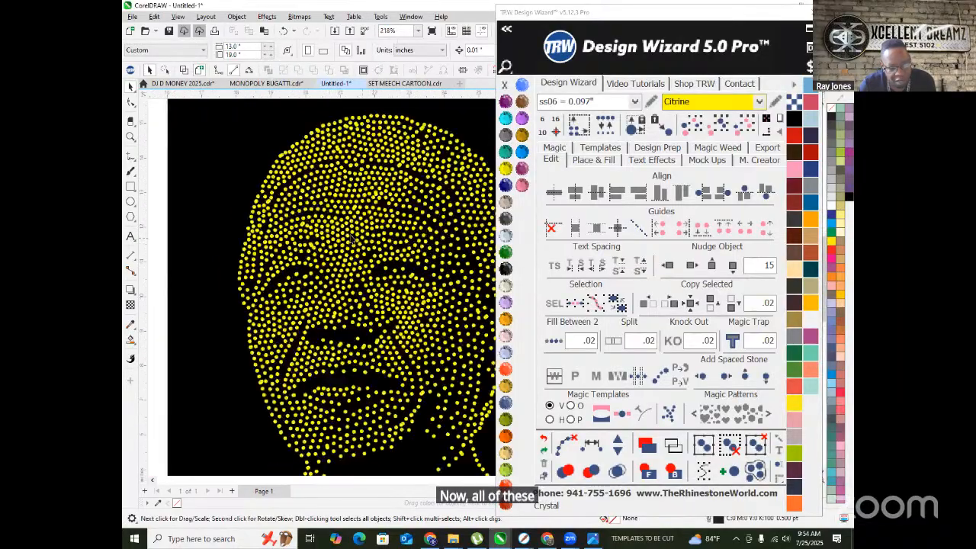
scroll(342, 242, up, 3)
click(340, 255)
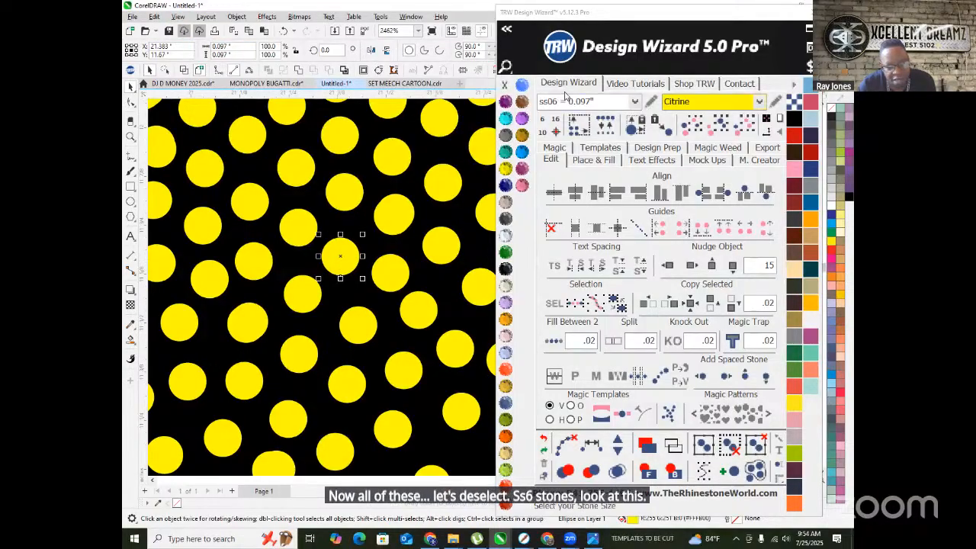
scroll(442, 197, down, 7)
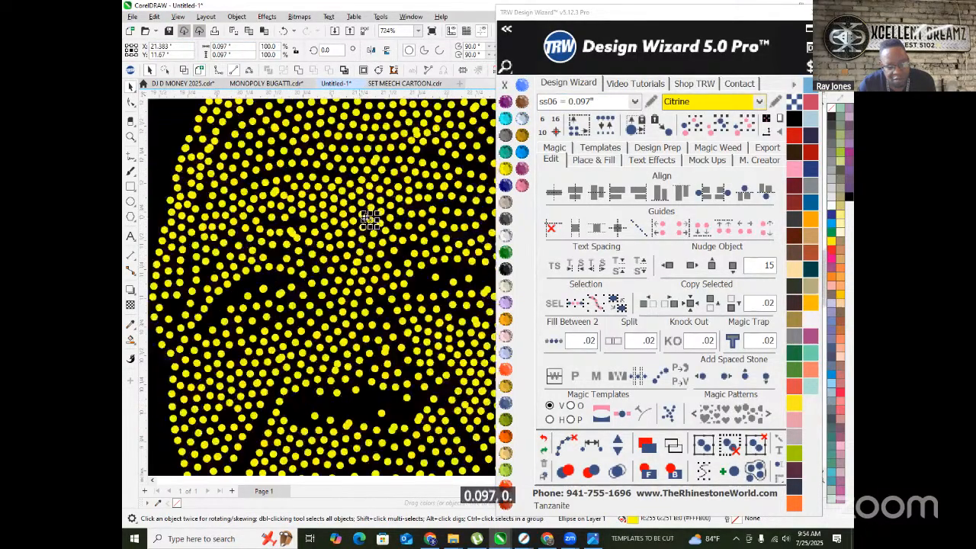
click(212, 253)
- Select all the portrait's stones and merge the 170 overlapping ones
drag(257, 144, 466, 397)
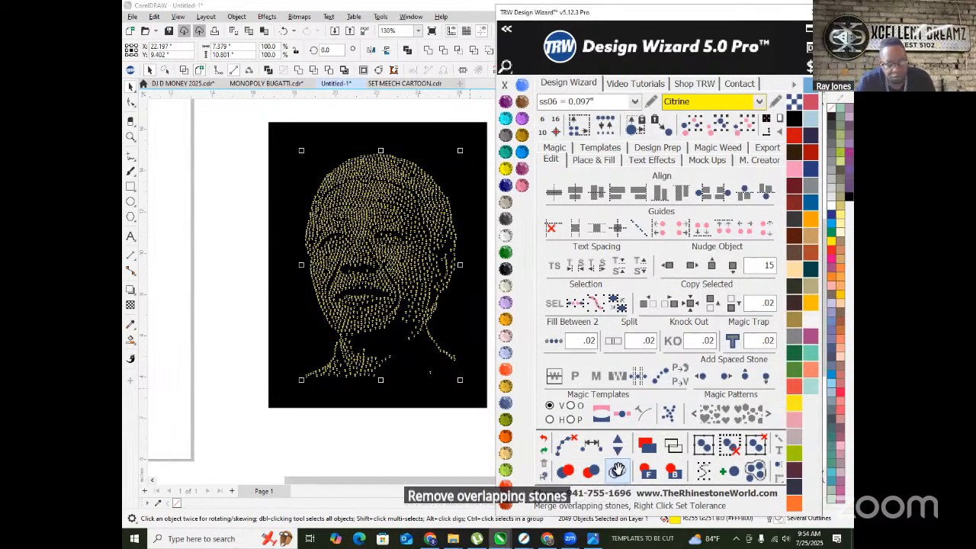
click(599, 460)
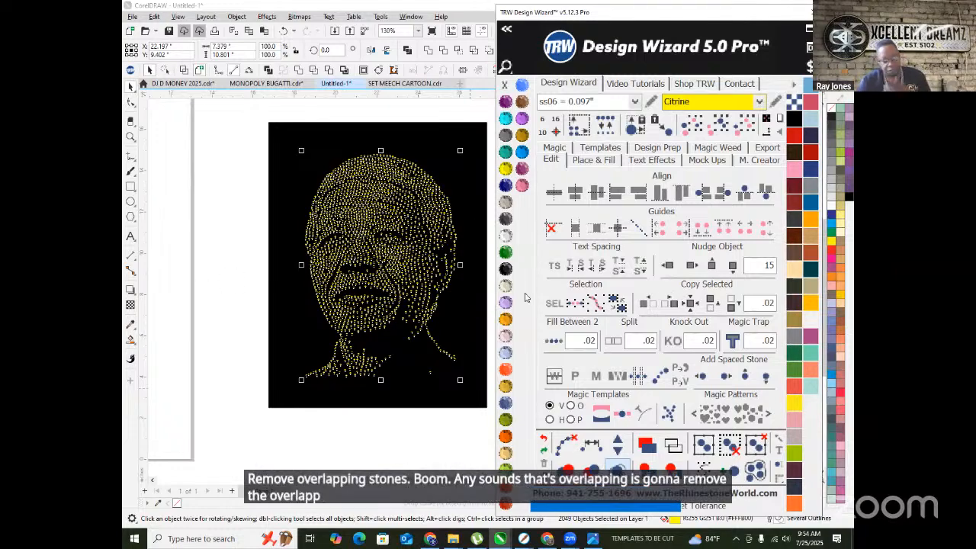
scroll(435, 185, up, 2)
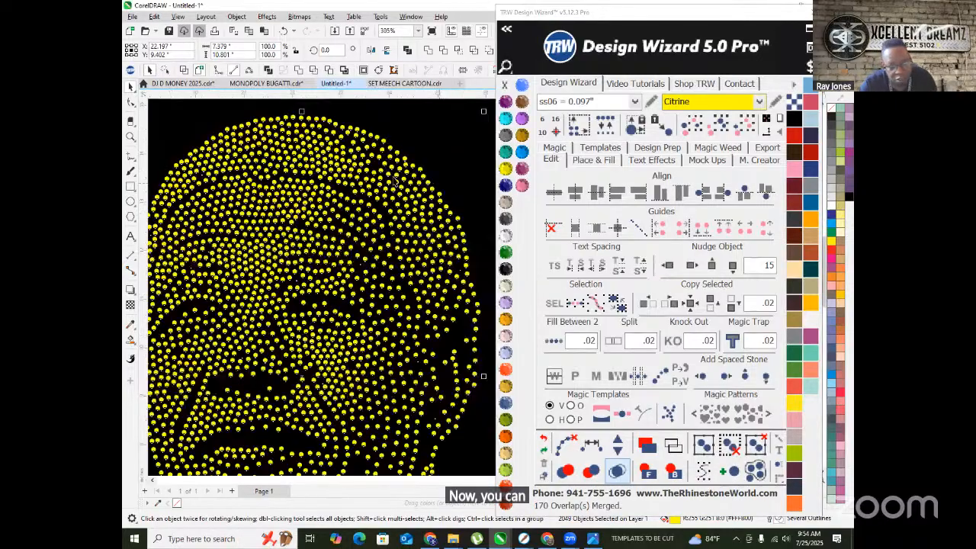
scroll(359, 227, down, 2)
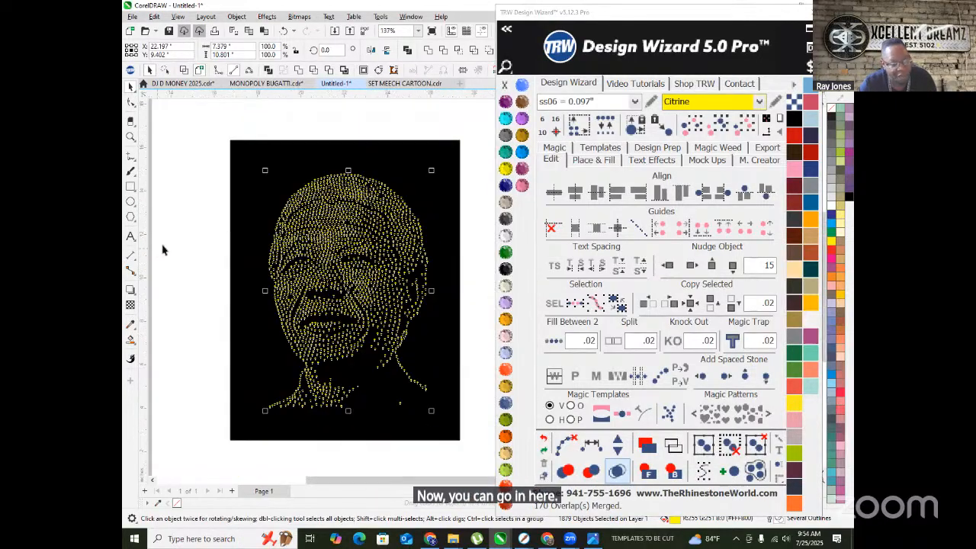
- Inspect several individual rhinestones in the portrait to check their sizes
click(161, 250)
scroll(261, 229, down, 2)
scroll(304, 183, up, 2)
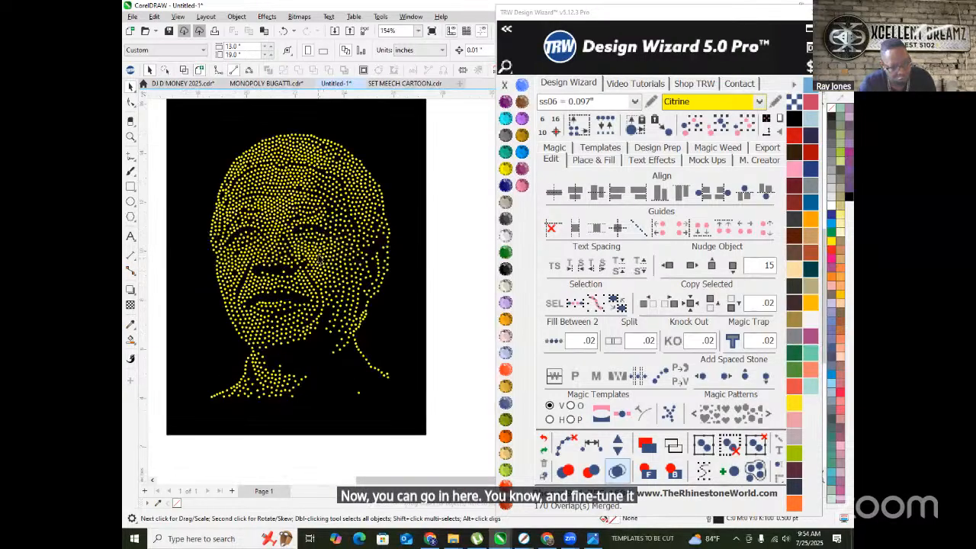
scroll(290, 163, up, 3)
scroll(278, 165, up, 3)
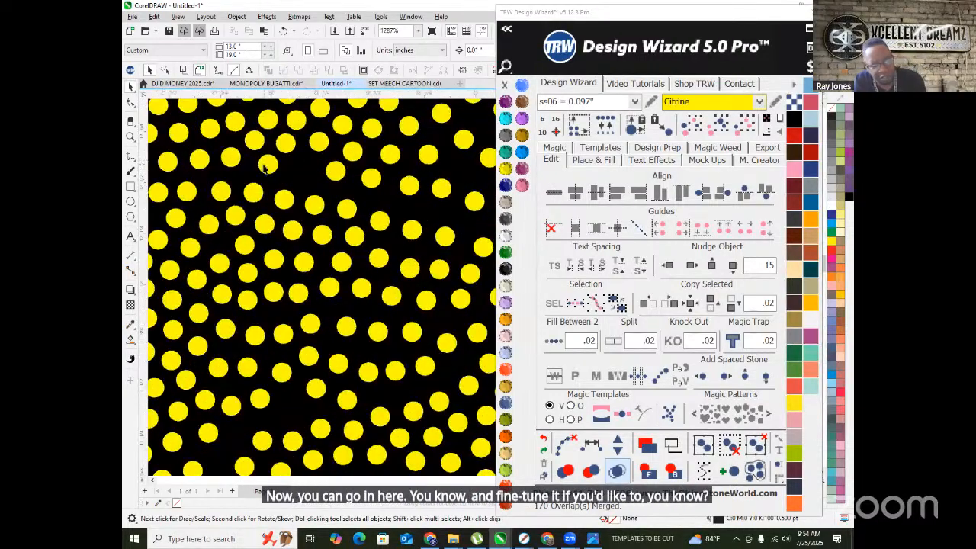
click(298, 167)
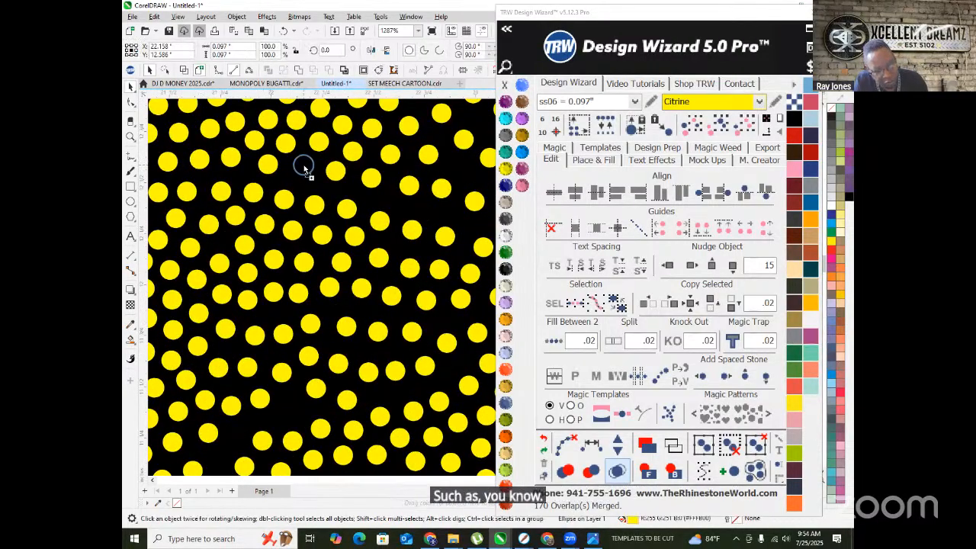
scroll(320, 162, down, 6)
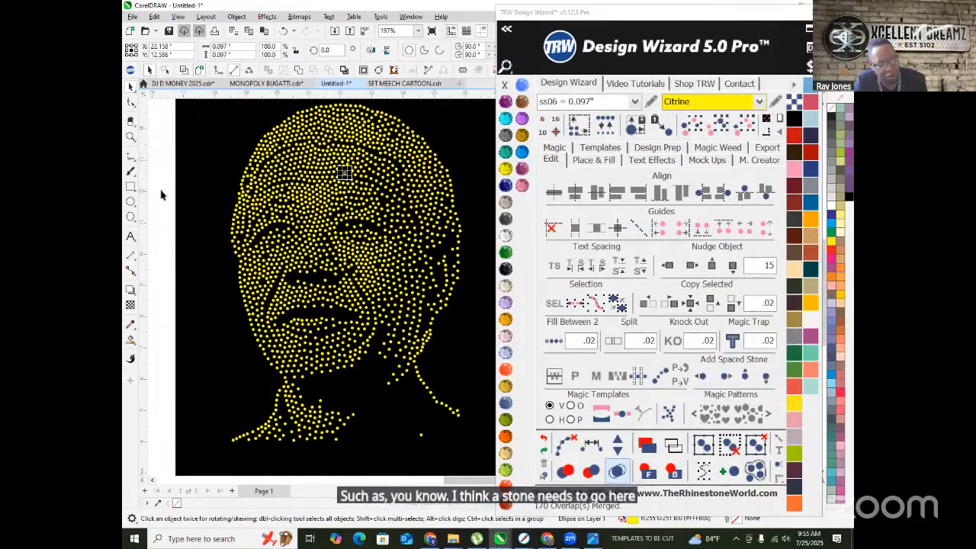
scroll(287, 239, up, 7)
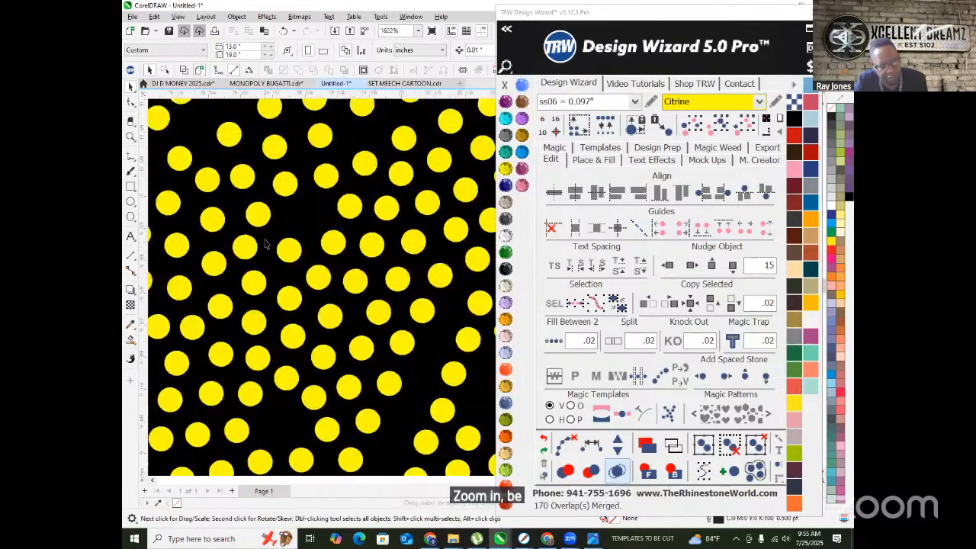
click(343, 206)
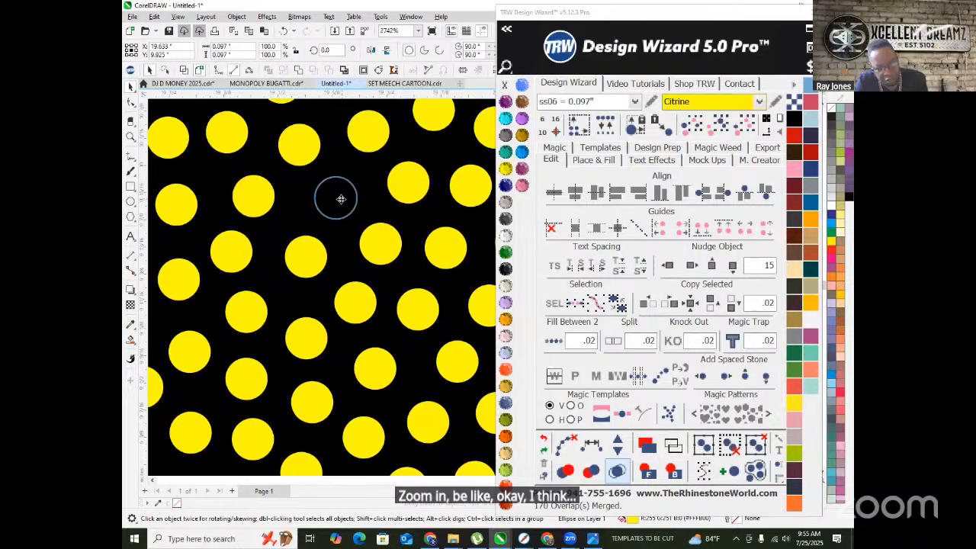
scroll(341, 199, down, 7)
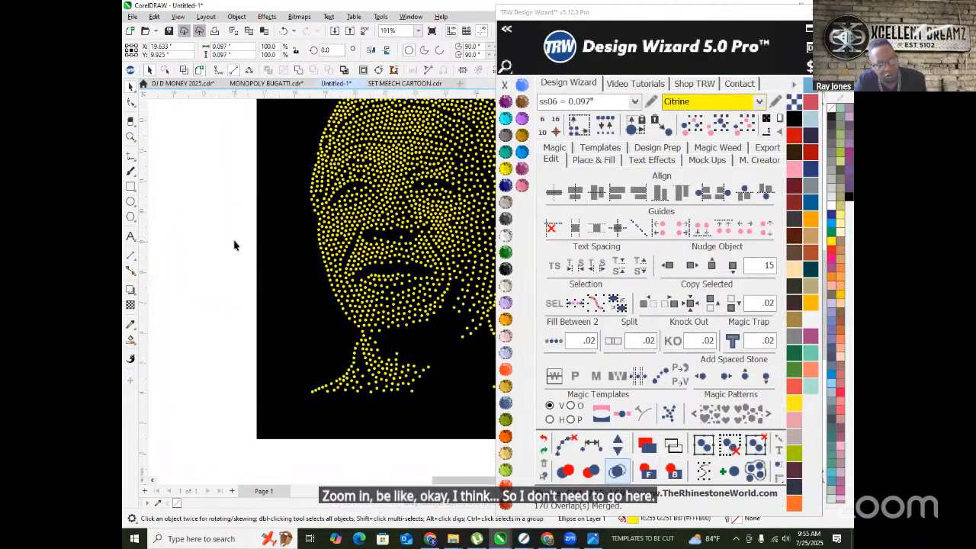
scroll(348, 251, up, 6)
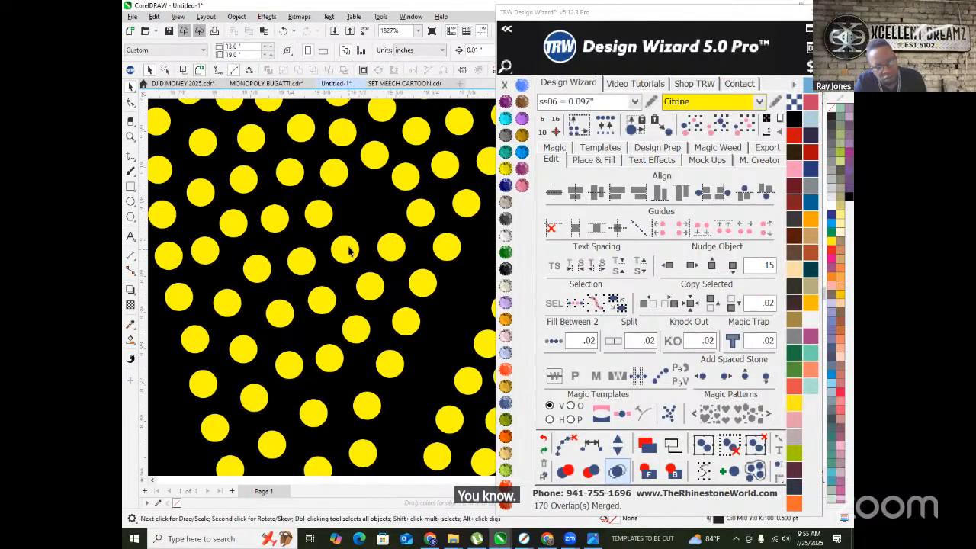
click(368, 213)
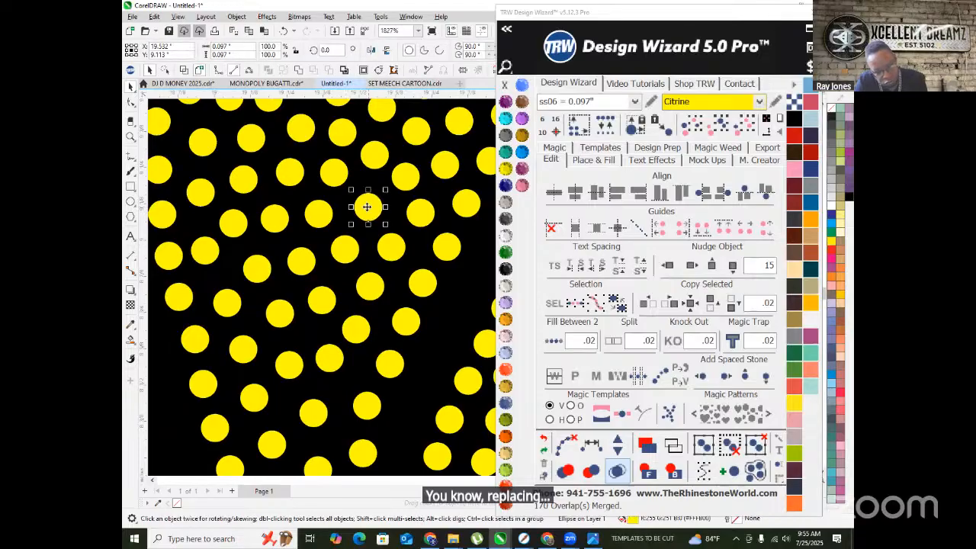
scroll(369, 206, down, 6)
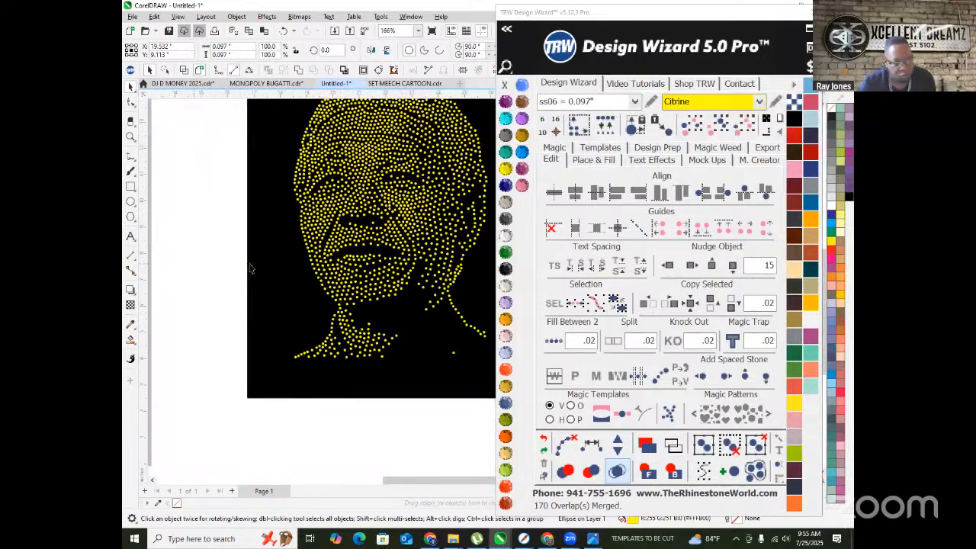
click(229, 267)
scroll(230, 268, down, 2)
scroll(310, 221, up, 7)
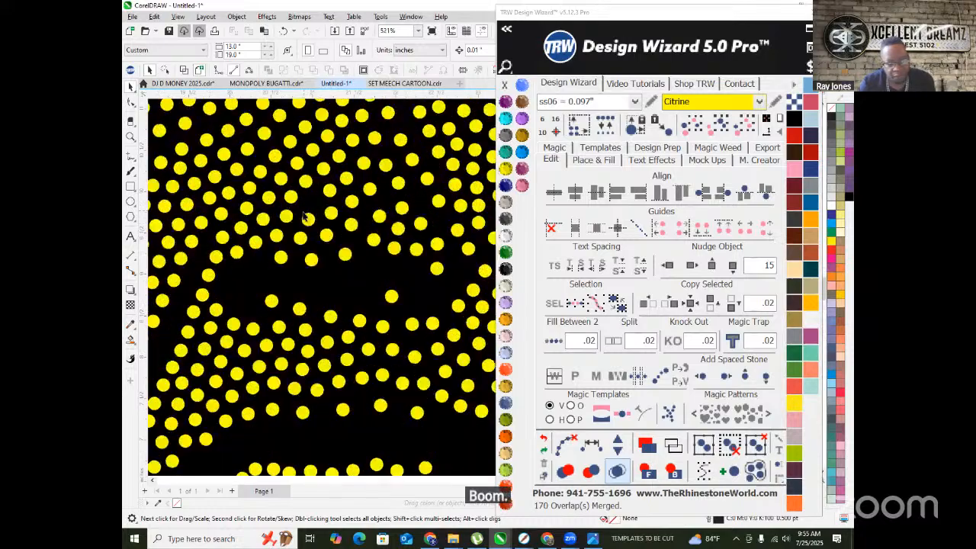
click(317, 230)
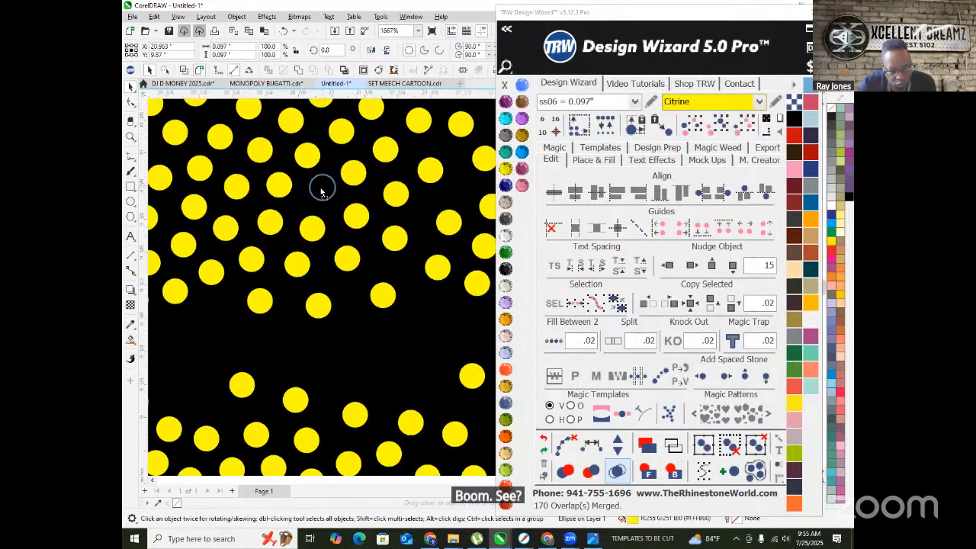
scroll(320, 193, down, 7)
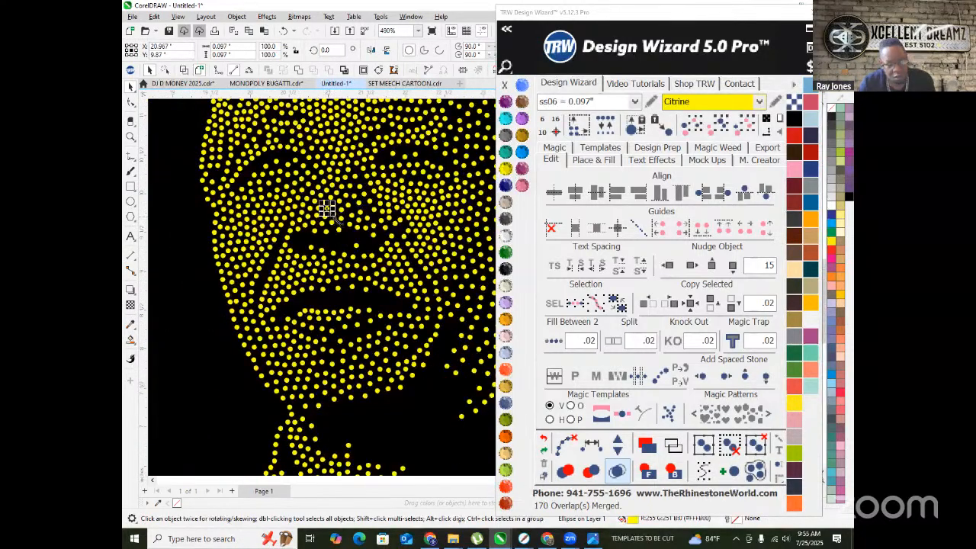
click(230, 232)
scroll(316, 237, down, 2)
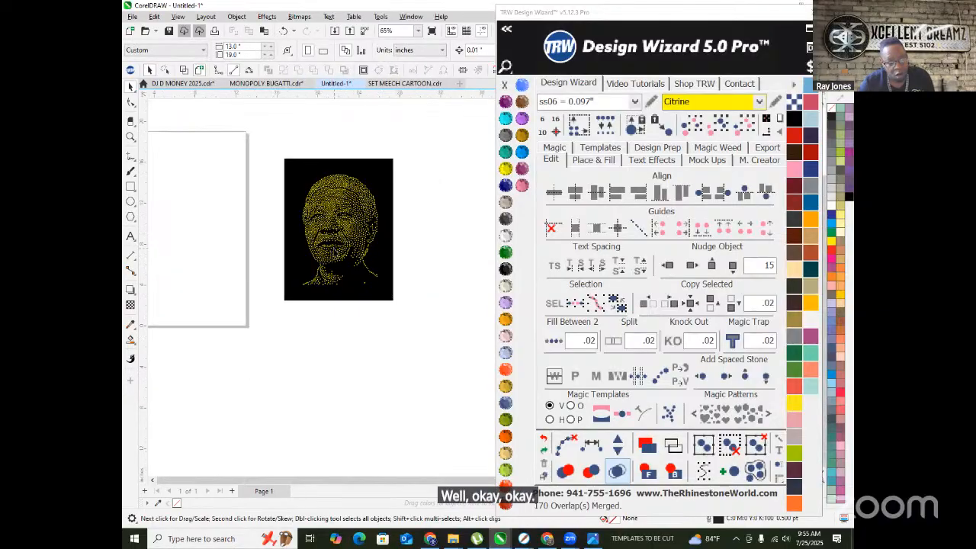
- Select the whole portrait with its background and nudge it left onto the page
drag(279, 133, 376, 310)
drag(445, 307, 438, 312)
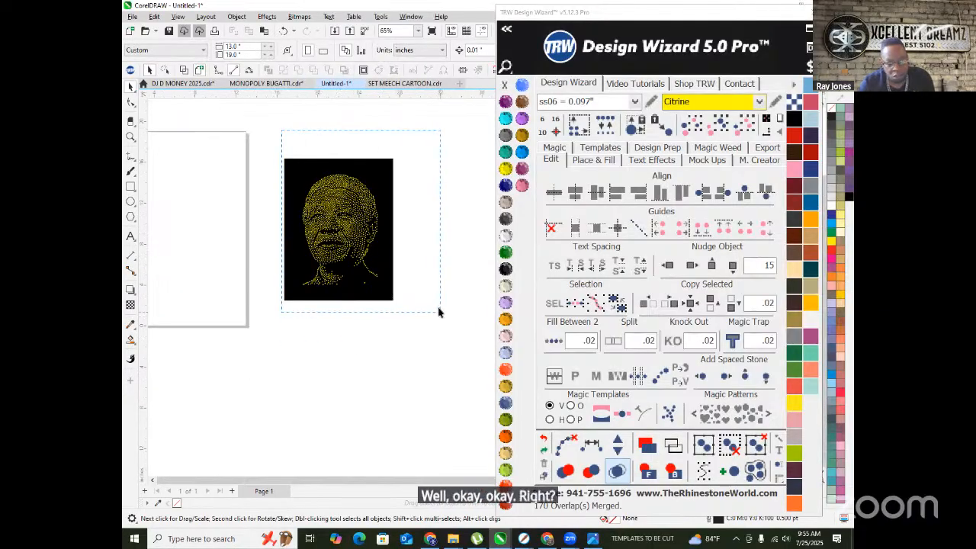
scroll(450, 267, down, 2)
click(668, 266)
click(347, 236)
scroll(271, 242, up, 4)
scroll(223, 140, down, 1)
drag(212, 138, 364, 288)
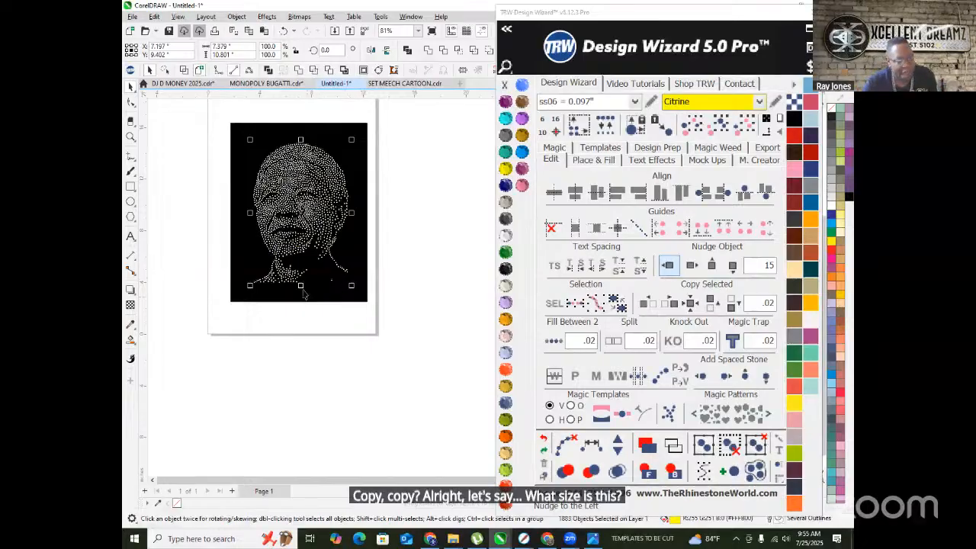
click(399, 256)
scroll(257, 187, down, 1)
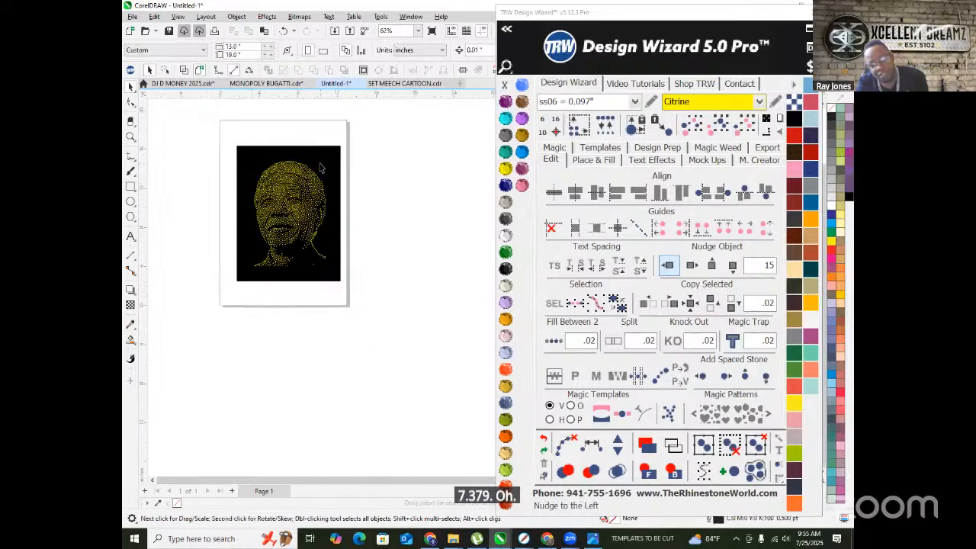
- Place a black rectangle right of the page and move the stone portrait onto it
drag(320, 182, 473, 183)
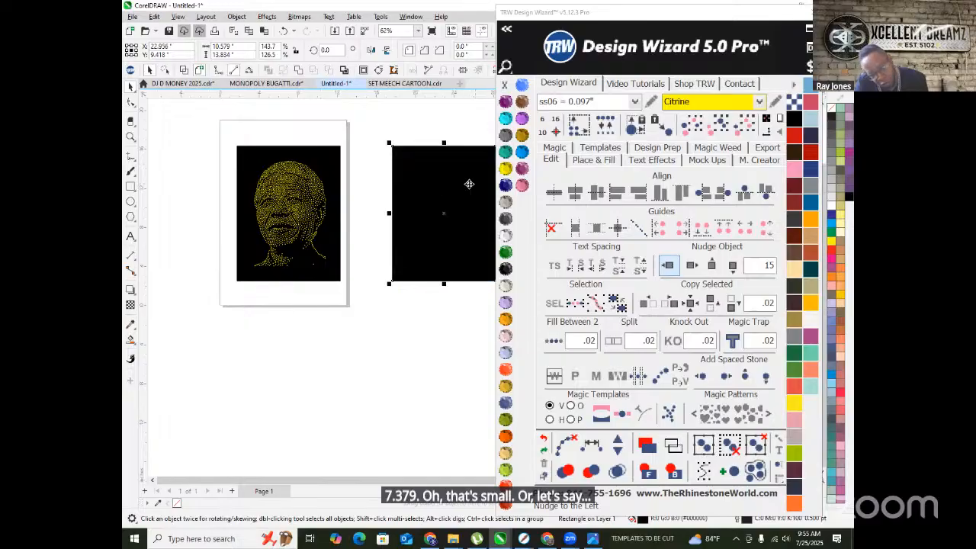
drag(259, 170, 345, 288)
drag(294, 217, 435, 226)
scroll(230, 240, down, 3)
scroll(350, 214, up, 3)
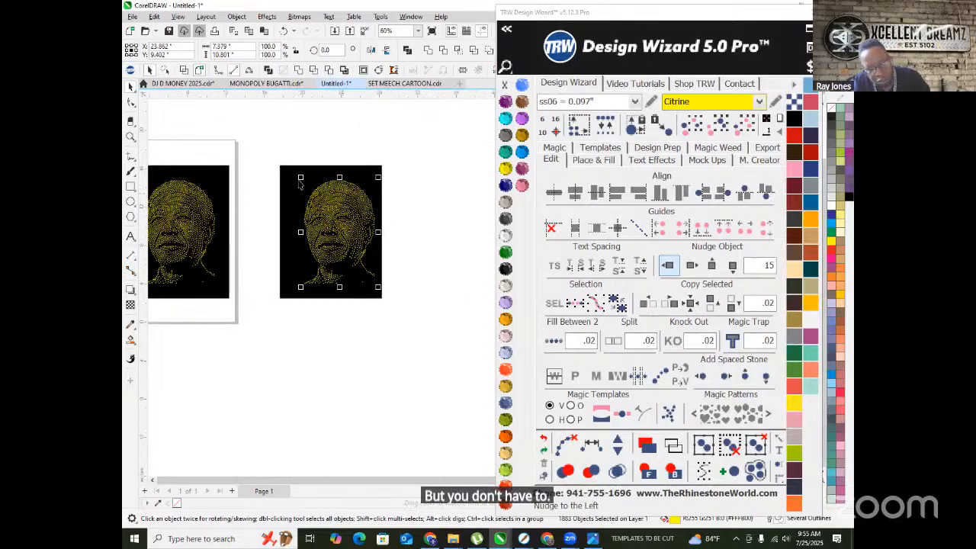
- Scale the right-hand portrait group up to about 140% from a corner handle
drag(301, 177, 270, 115)
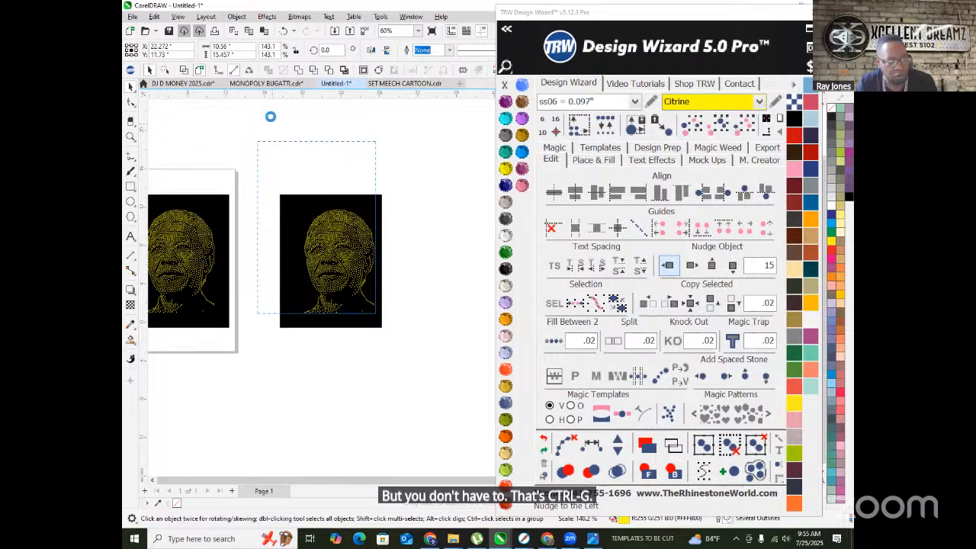
click(376, 272)
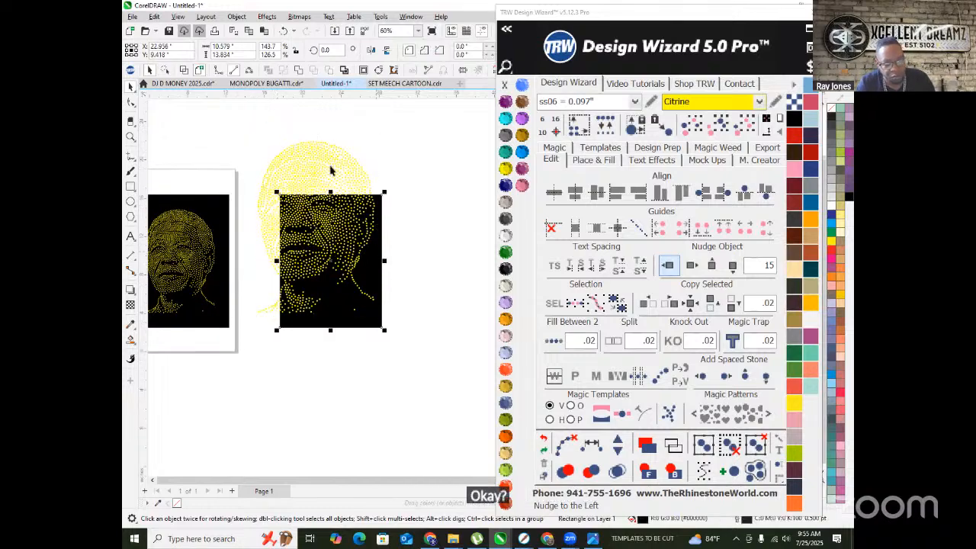
click(332, 169)
right_click(336, 162)
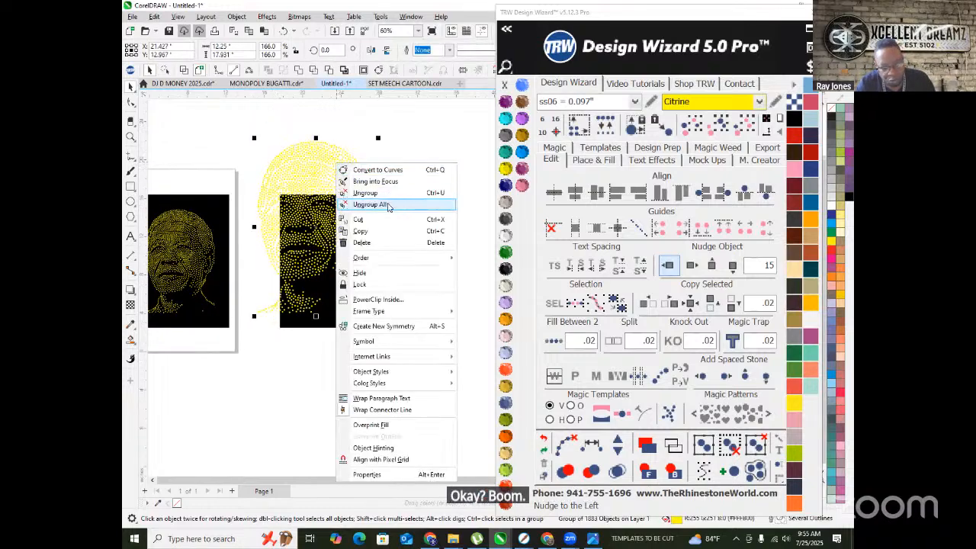
- Ungroup all the enlarged portrait's stones and switch them to ss10 0.130" size
click(390, 204)
click(633, 103)
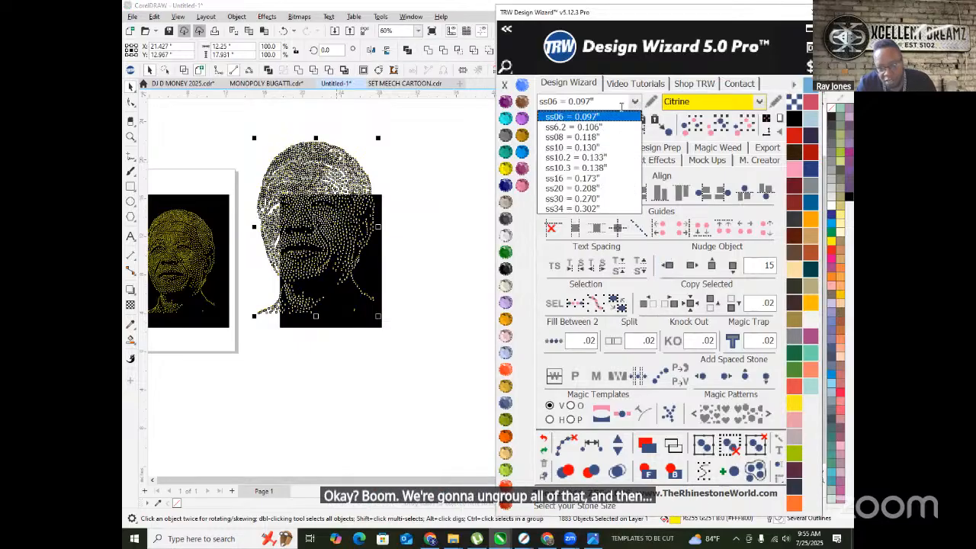
click(568, 149)
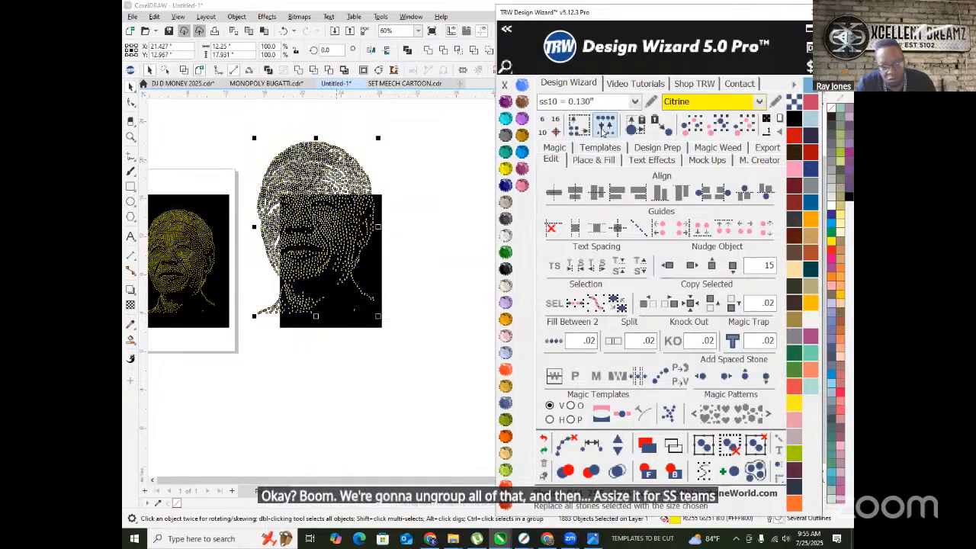
click(387, 257)
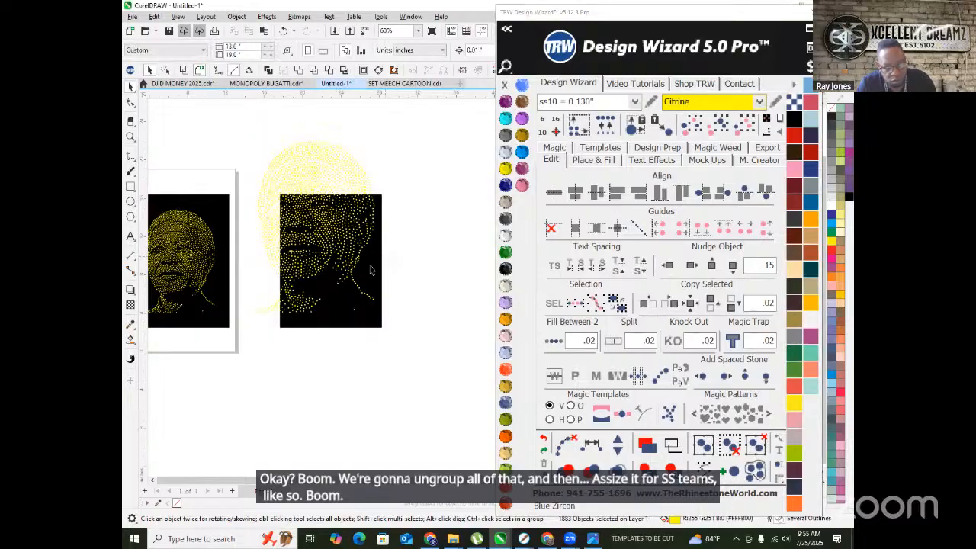
- Enlarge the black backing rectangle to cover the bigger portrait
click(370, 228)
drag(273, 189, 235, 114)
scroll(416, 152, down, 2)
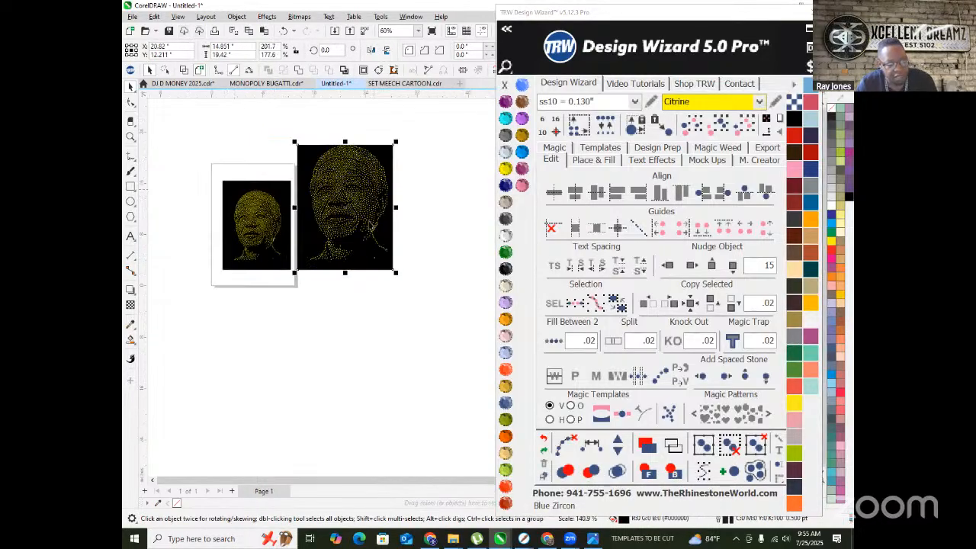
scroll(361, 214, up, 1)
- Group the portrait's stones with Ctrl+G and shrink the group slightly
drag(279, 108, 434, 286)
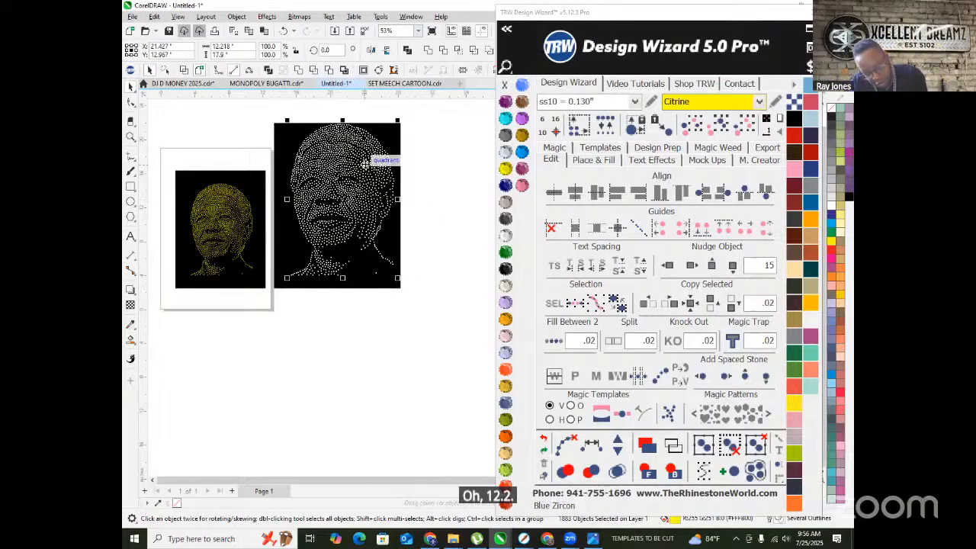
key(ctrl+g)
scroll(305, 137, up, 3)
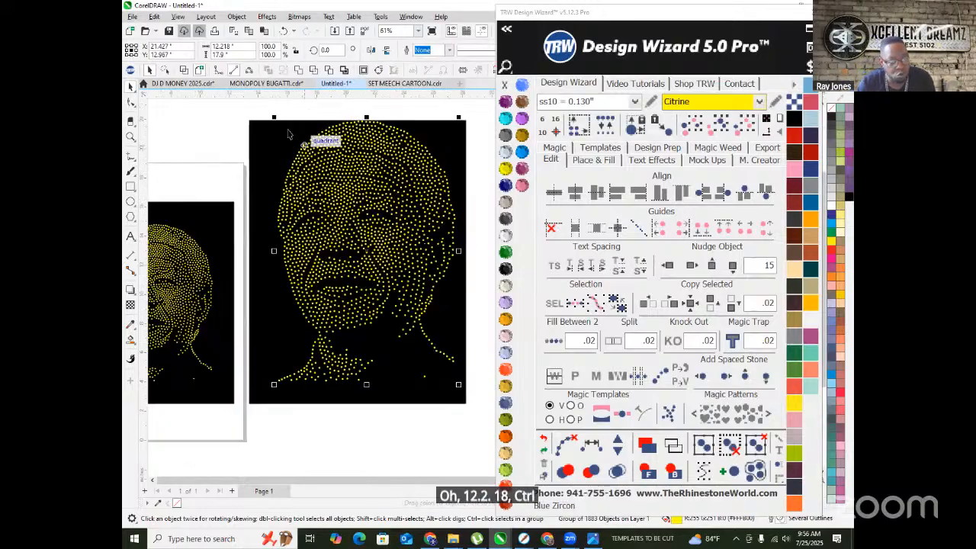
scroll(275, 126, up, 3)
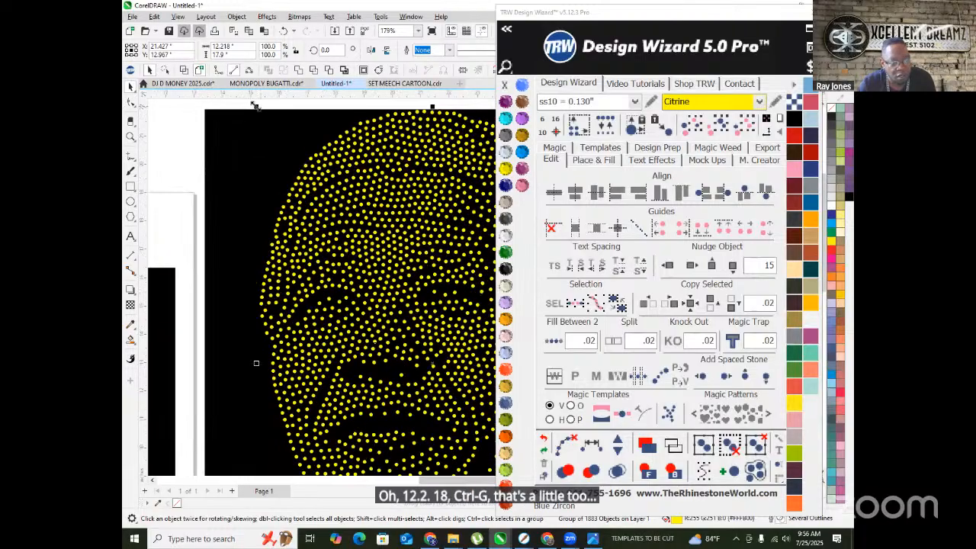
drag(265, 120, 276, 149)
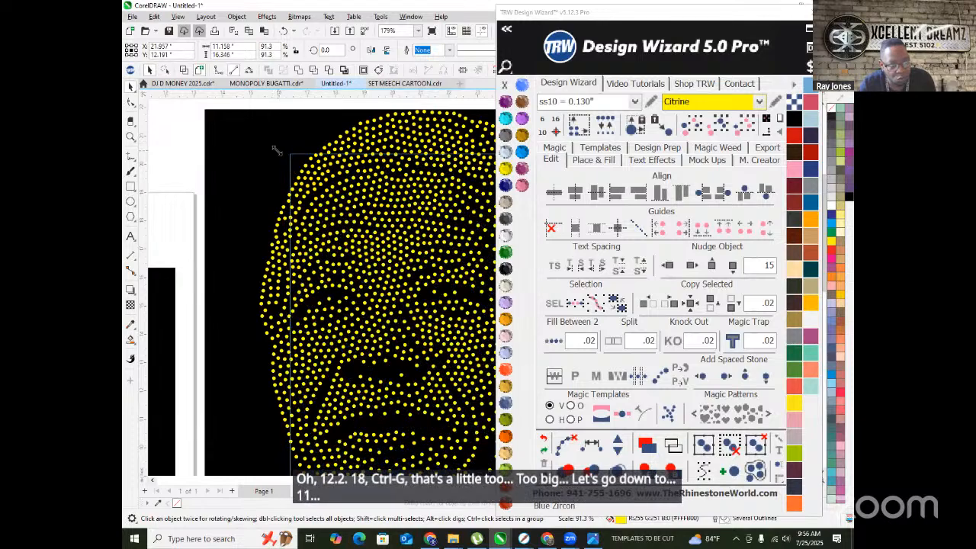
scroll(291, 147, down, 2)
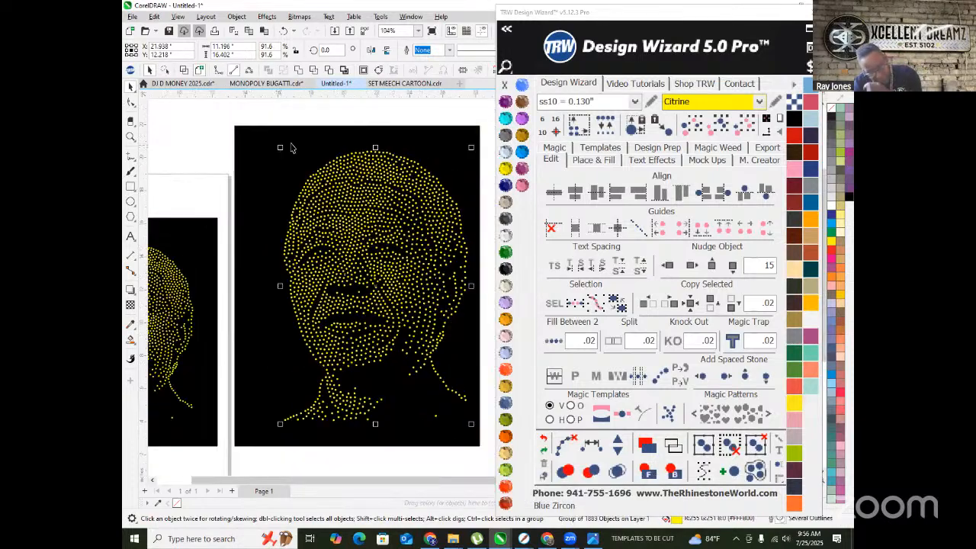
- Ungroup all the stones again and fix the overlapping stones, leaving 1883
right_click(373, 175)
click(415, 219)
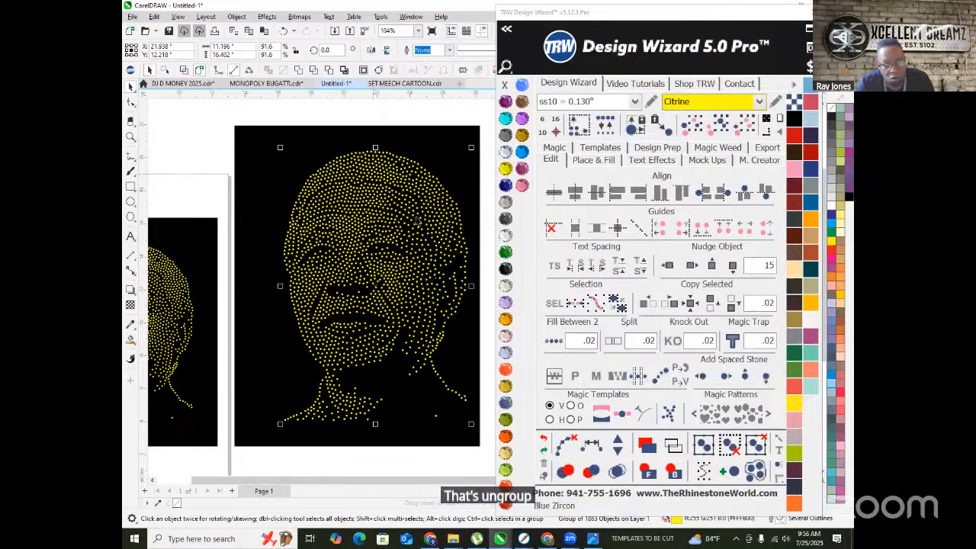
click(605, 125)
click(350, 116)
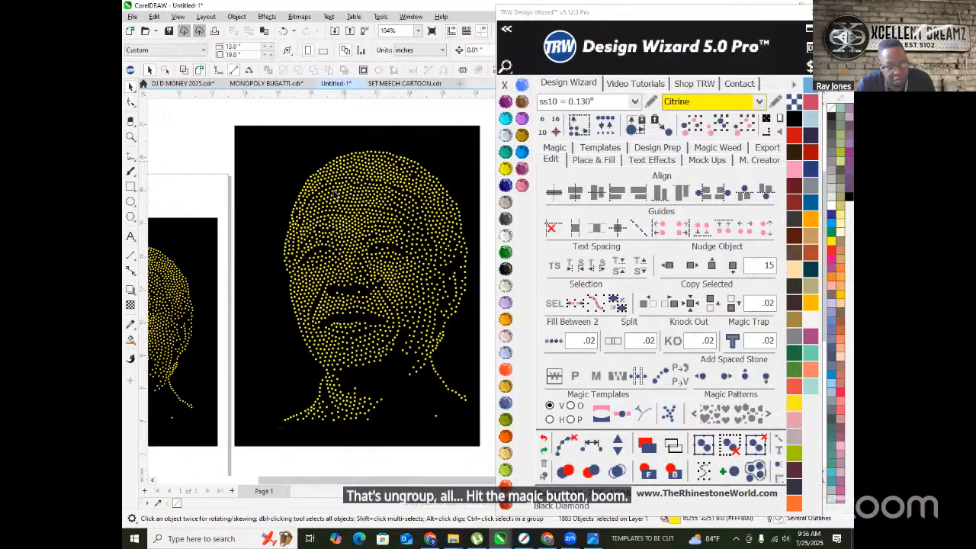
scroll(329, 197, up, 5)
scroll(329, 197, down, 4)
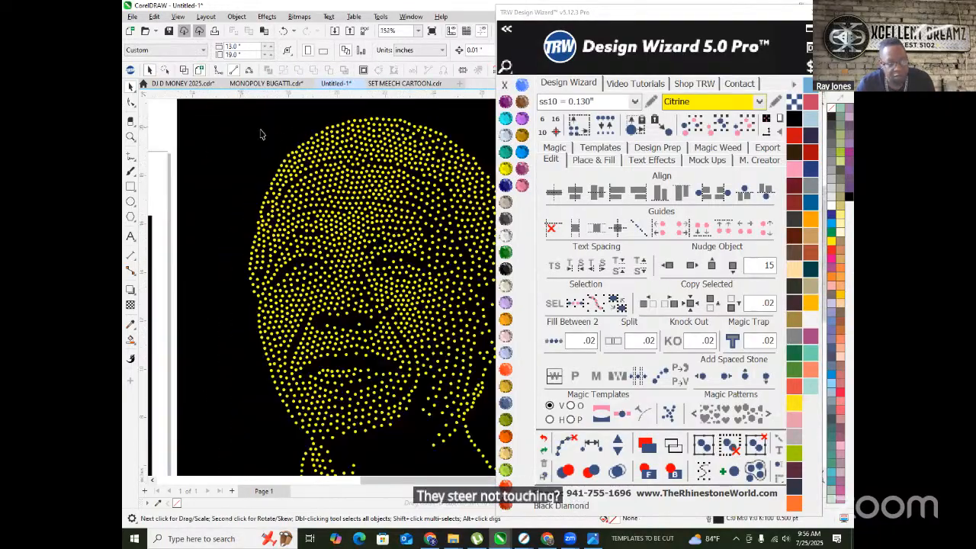
scroll(316, 166, up, 7)
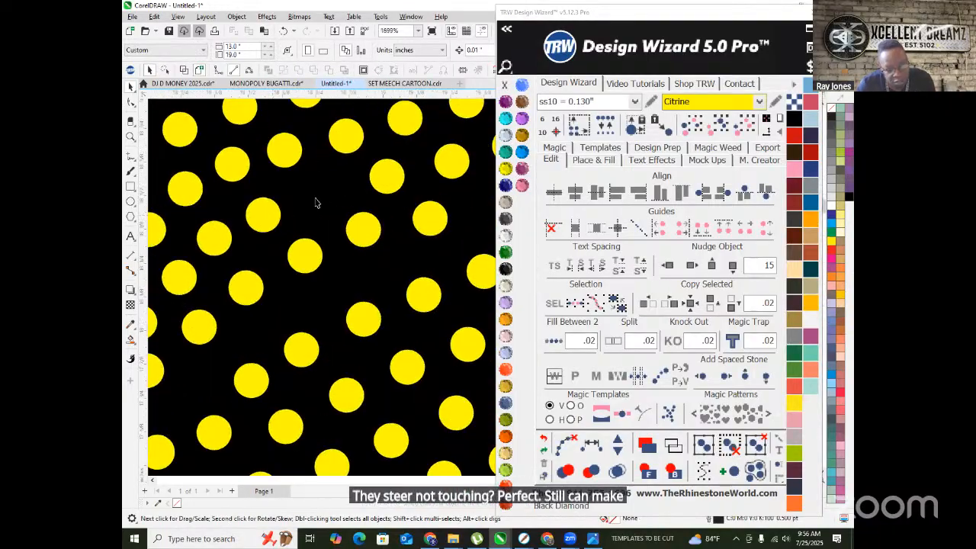
click(330, 201)
scroll(328, 195, down, 4)
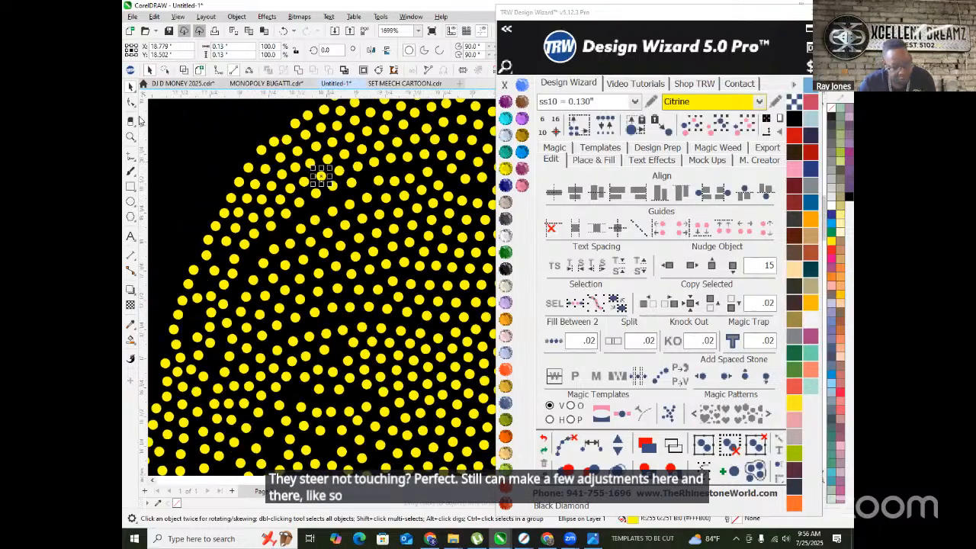
scroll(299, 194, down, 5)
scroll(313, 234, up, 6)
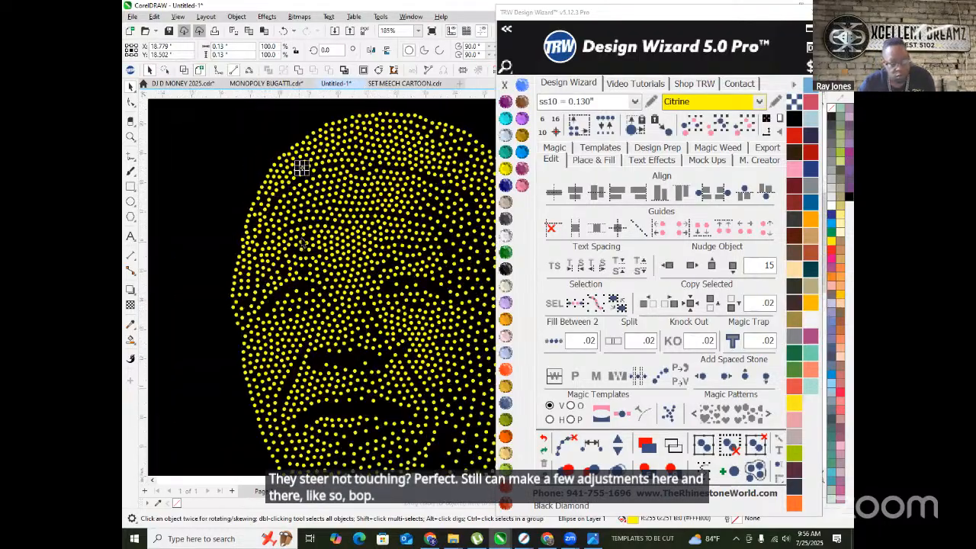
scroll(313, 233, up, 4)
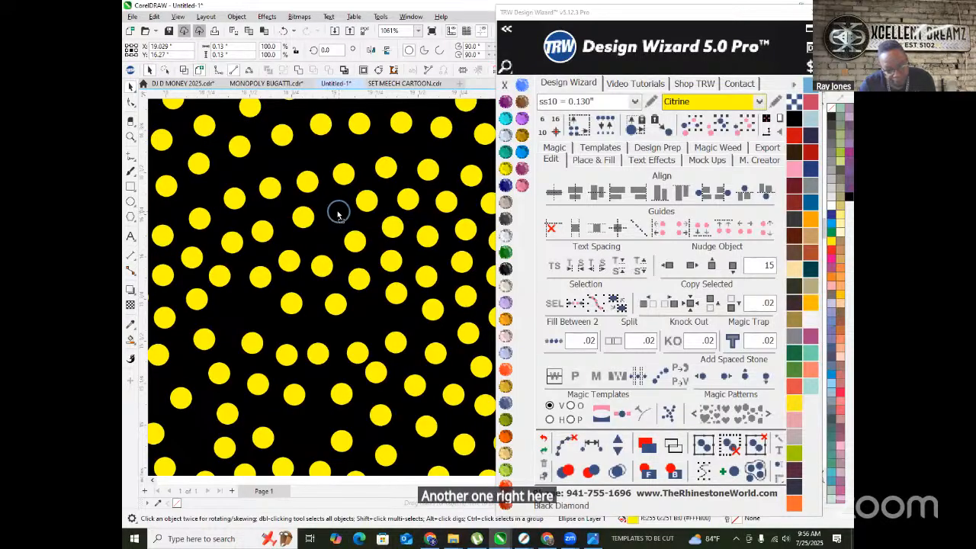
scroll(338, 210, down, 8)
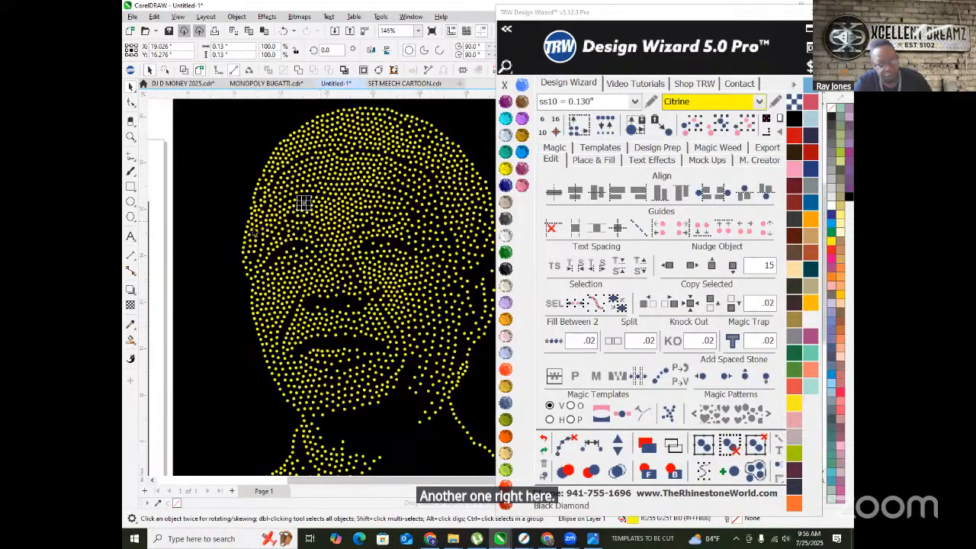
click(464, 295)
scroll(320, 229, down, 2)
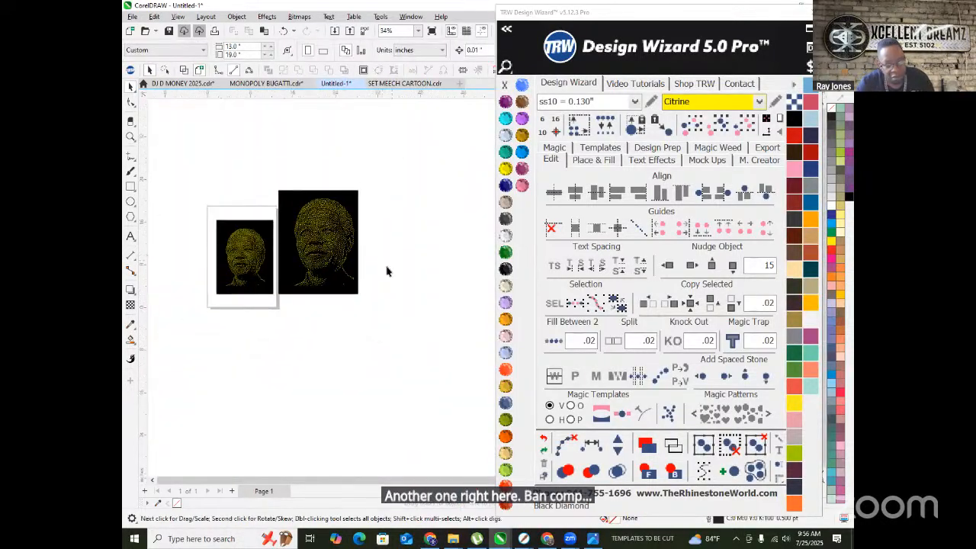
scroll(311, 248, up, 1)
scroll(259, 263, up, 6)
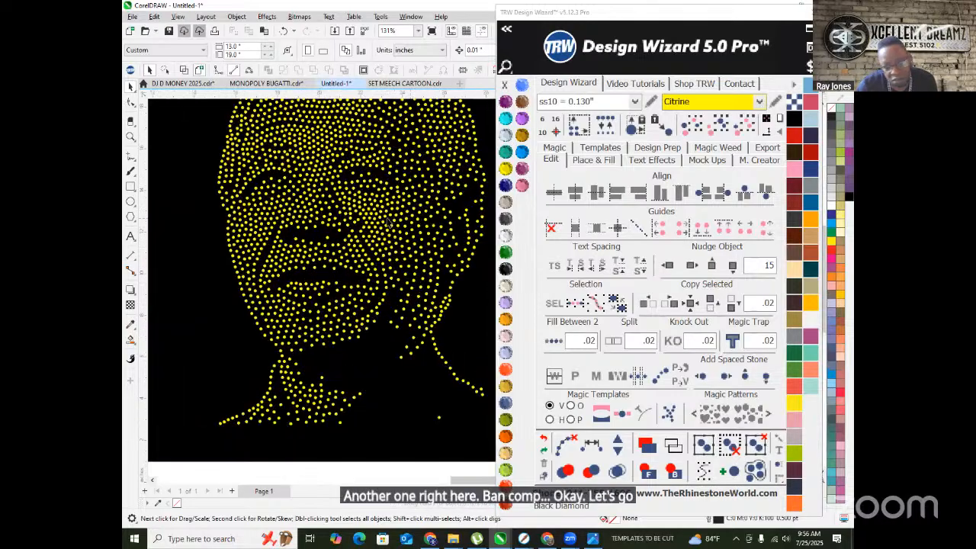
scroll(385, 228, up, 6)
click(382, 206)
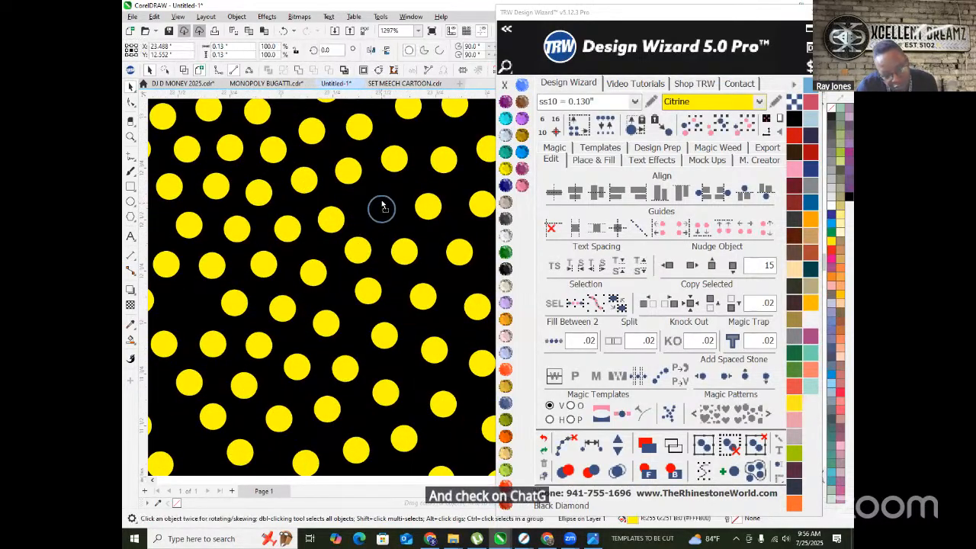
scroll(384, 210, down, 5)
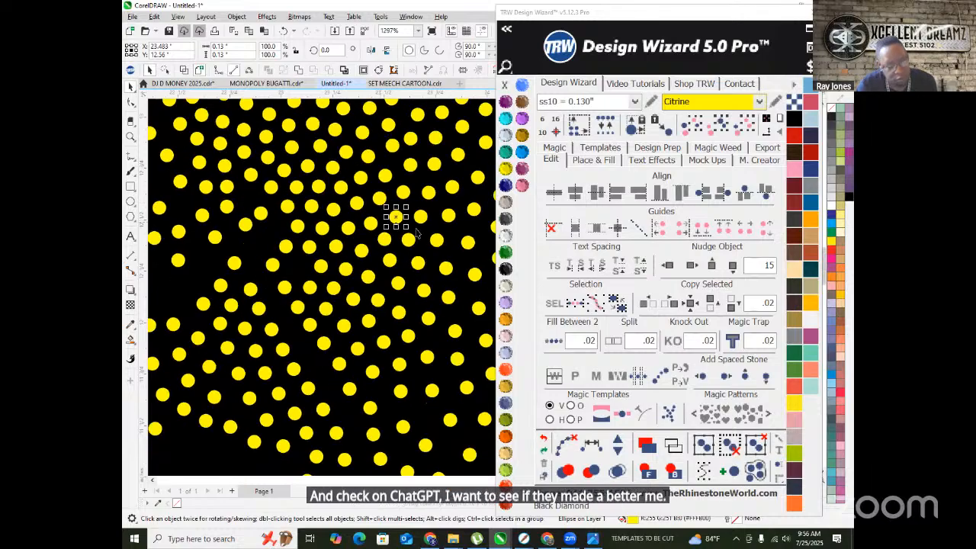
scroll(384, 228, down, 4)
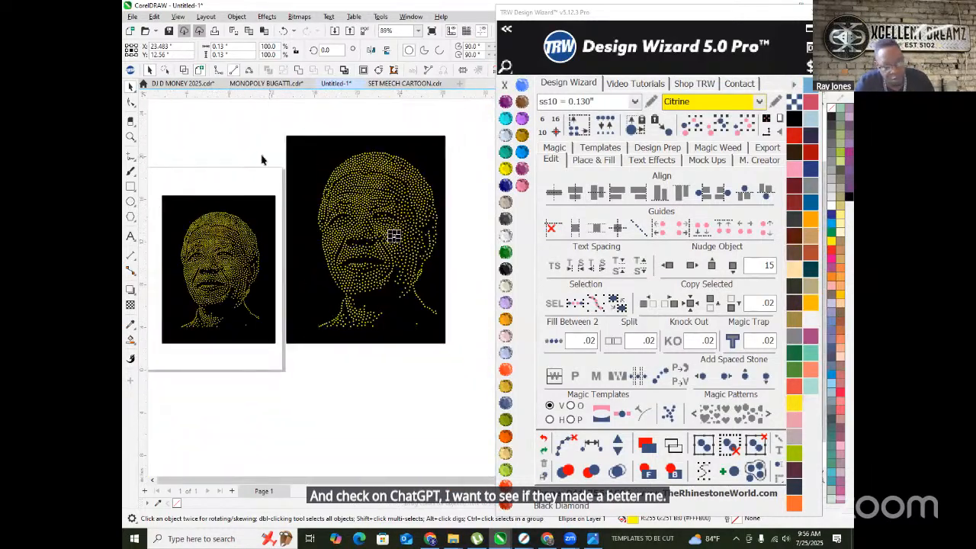
click(263, 160)
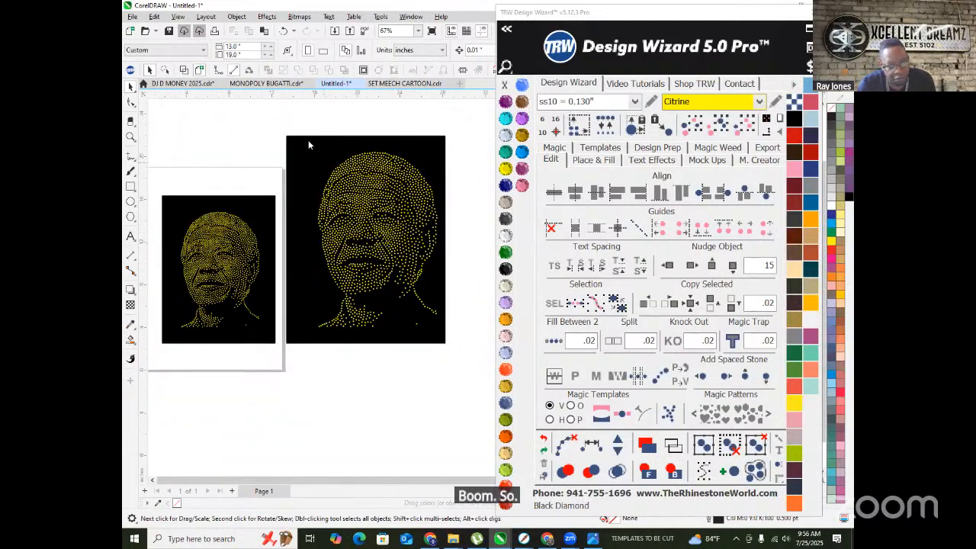
scroll(411, 328, down, 2)
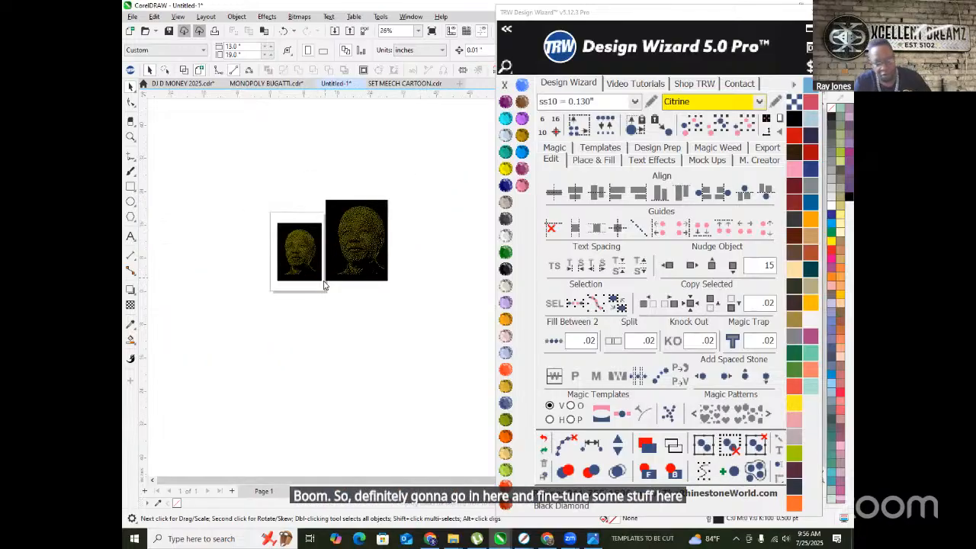
scroll(424, 467, up, 1)
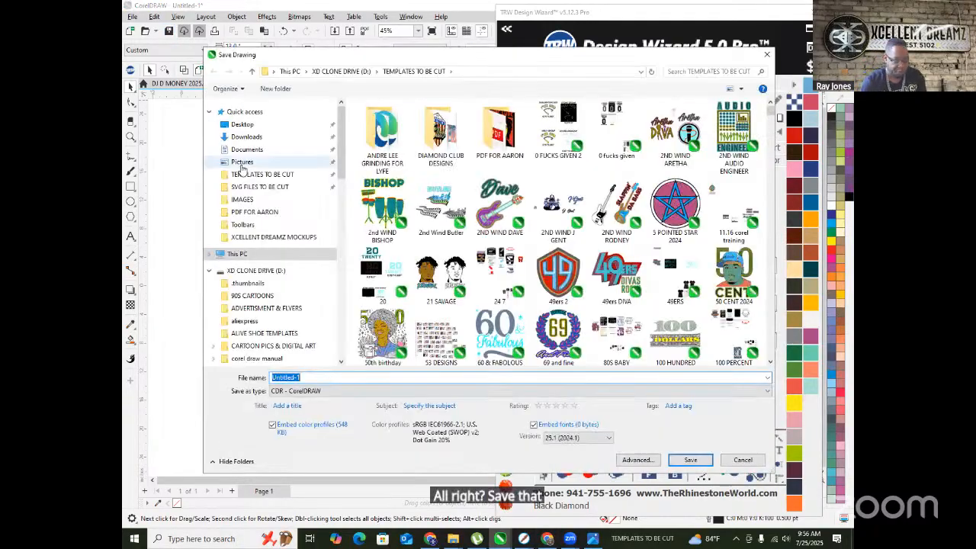
- Save the drawing as 'ELSOM MAN' in TEMPLATES TO BE CUT and return to the ChatGPT chat
text(E)
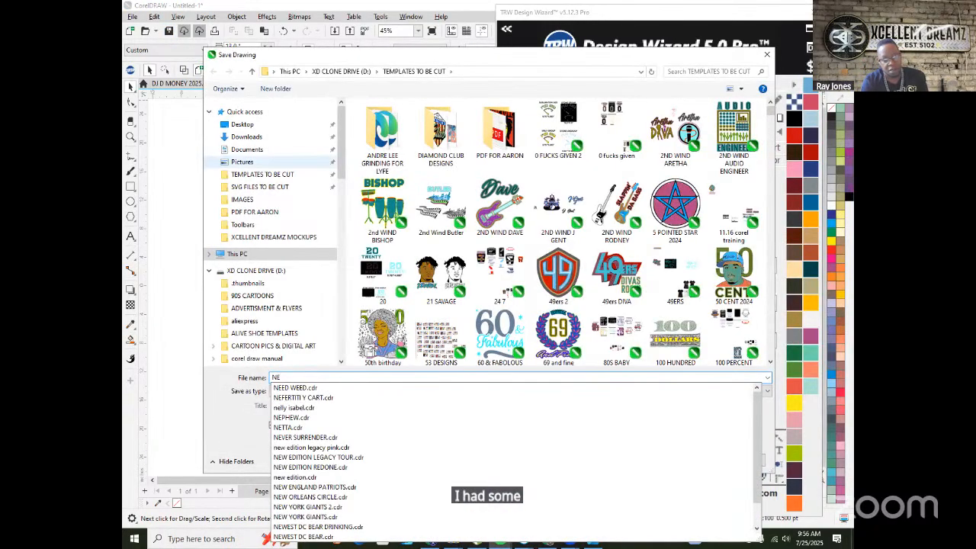
text(LSOM MANDELLA)
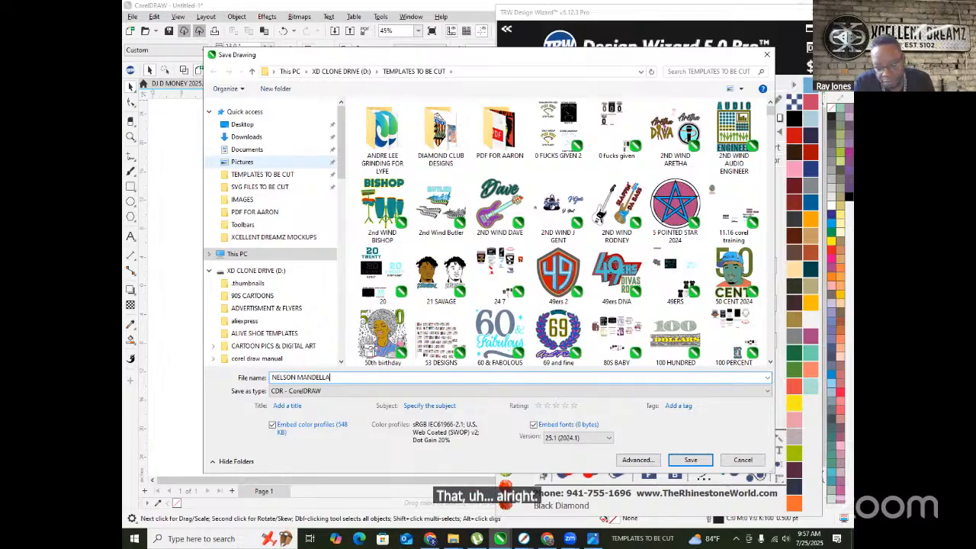
key(Return)
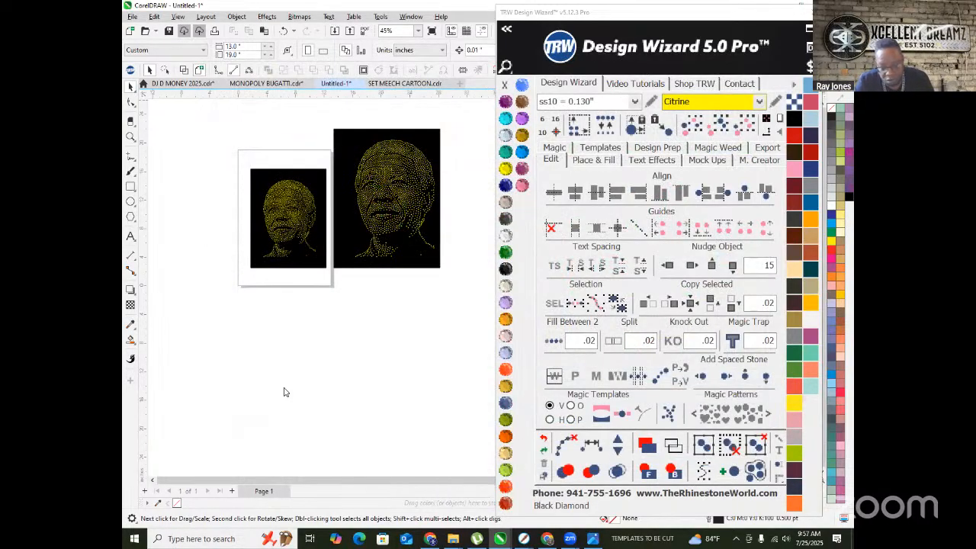
click(547, 539)
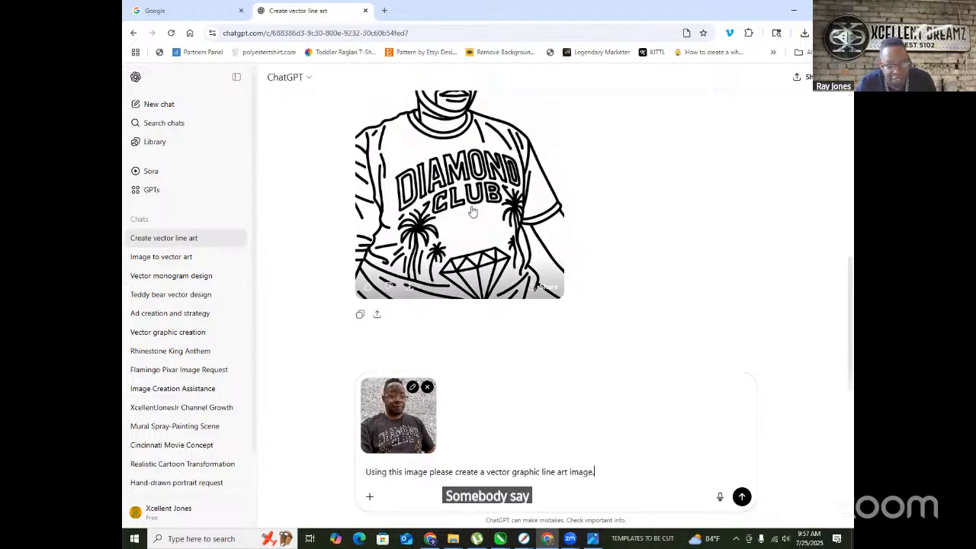
- Scroll up to the DIAMOND CLUB line-art portrait and view it at full size
scroll(429, 284, up, 5)
scroll(477, 196, down, 5)
scroll(476, 196, up, 2)
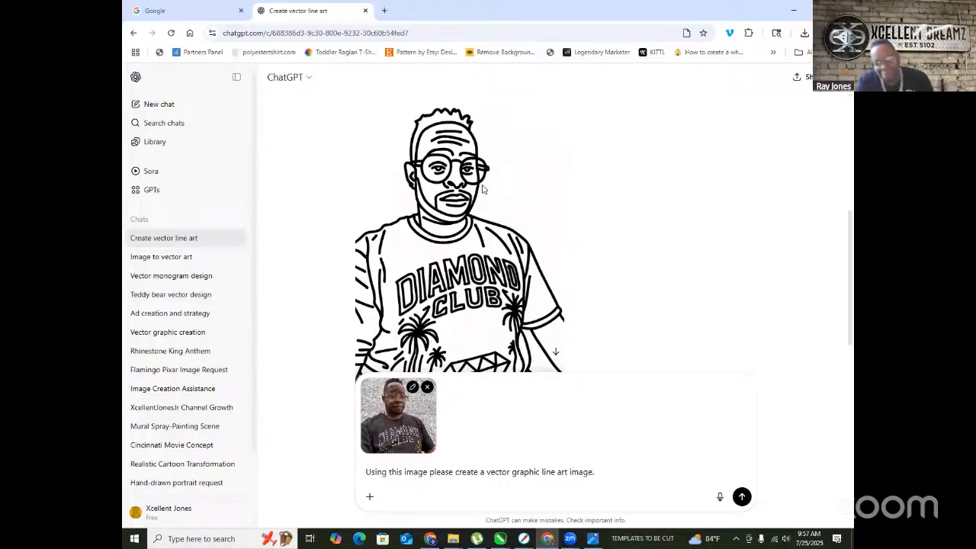
click(482, 188)
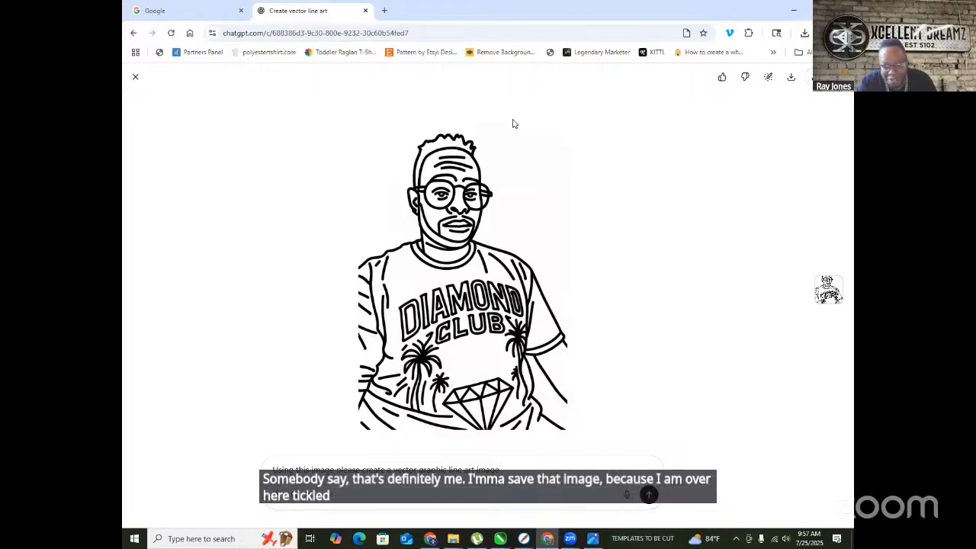
- Save the line-art image as a PNG in IMAGES, named with a 'VECTOR ME' prefix and the subject's name
right_click(496, 315)
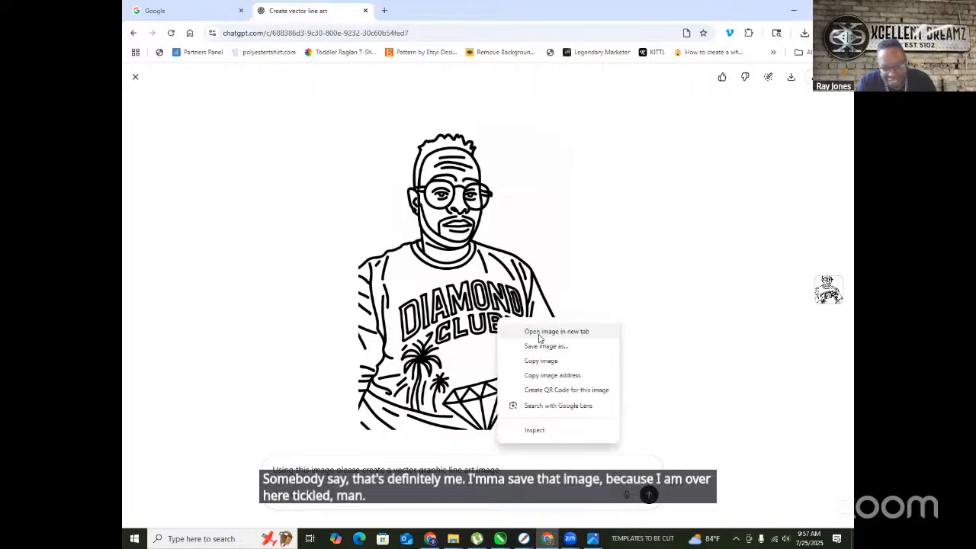
click(558, 347)
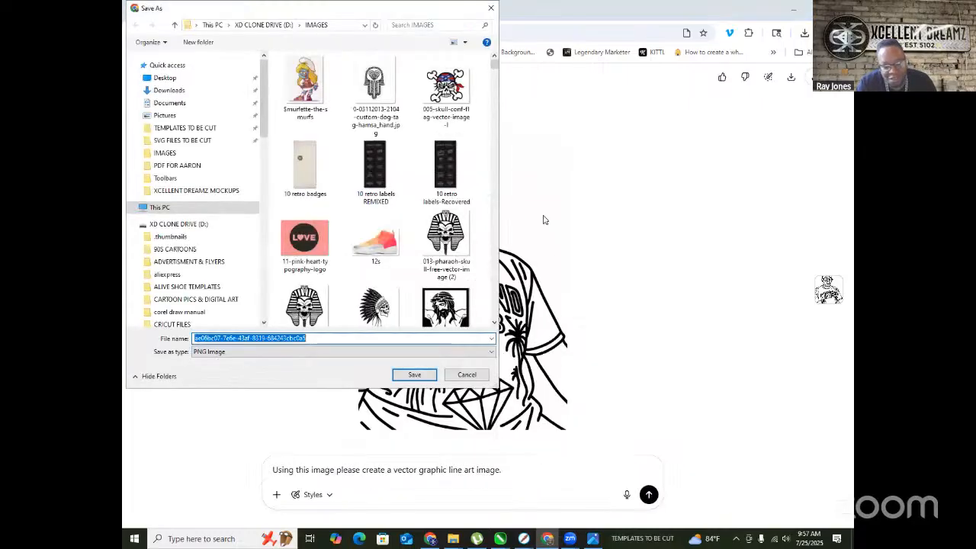
key(Left)
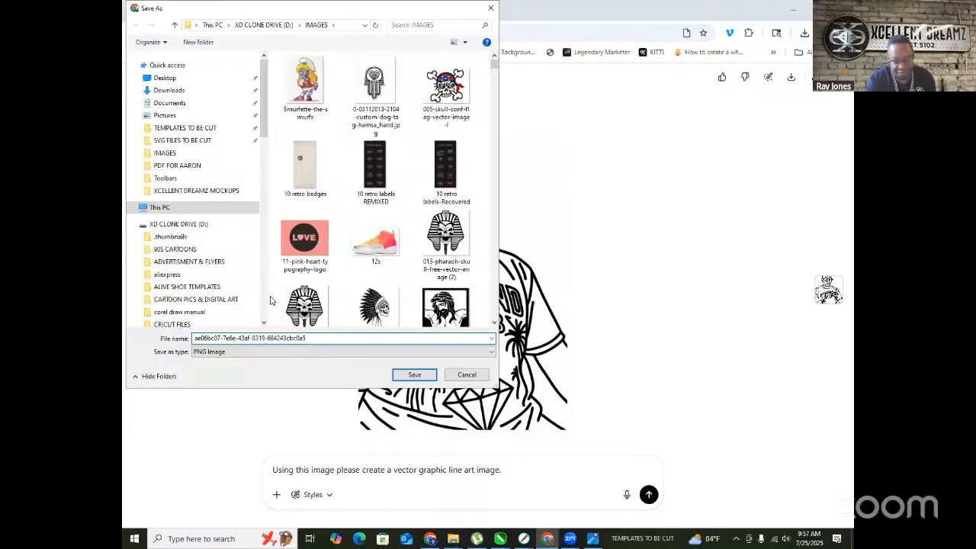
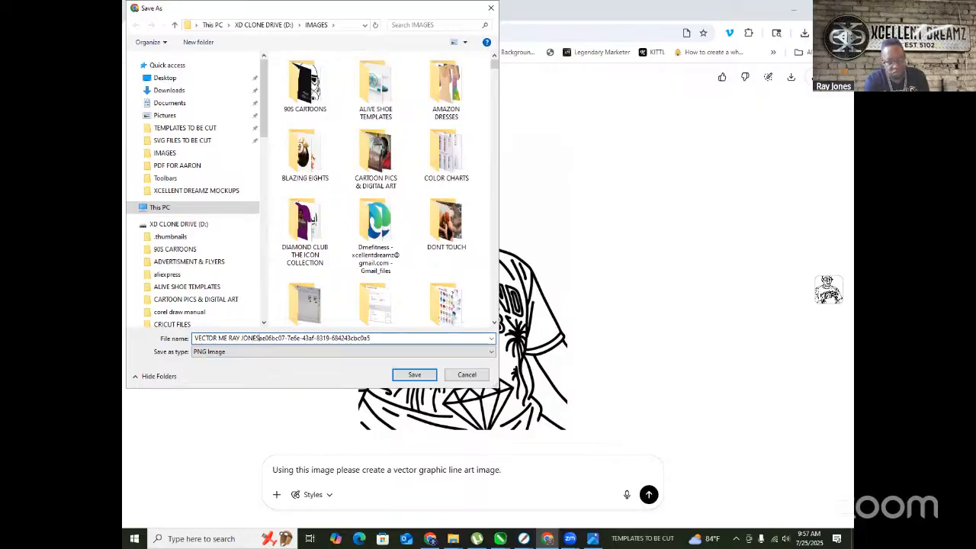
key(Delete)
key(Delete)
key(Delete)
key(Delete)
key(Delete)
key(Delete)
key(Delete)
key(Delete)
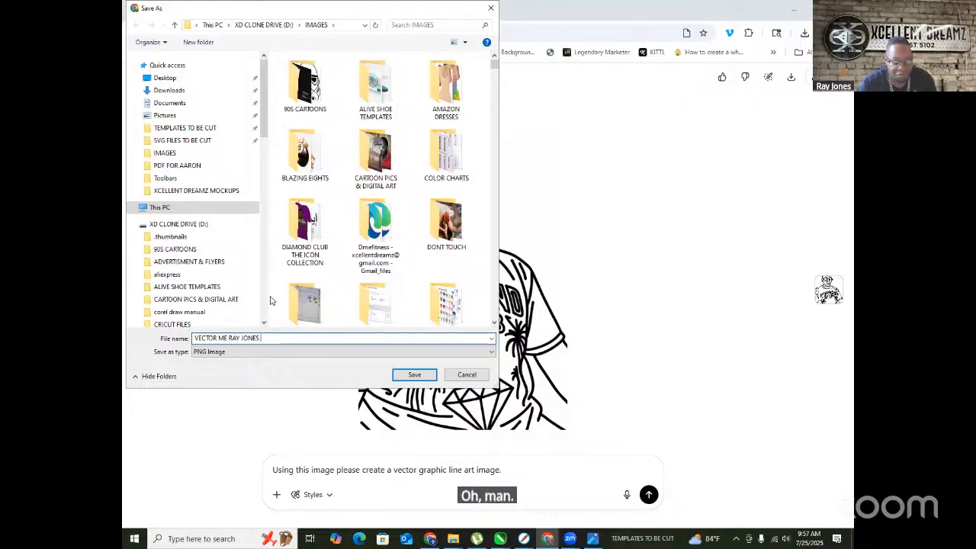
key(Return)
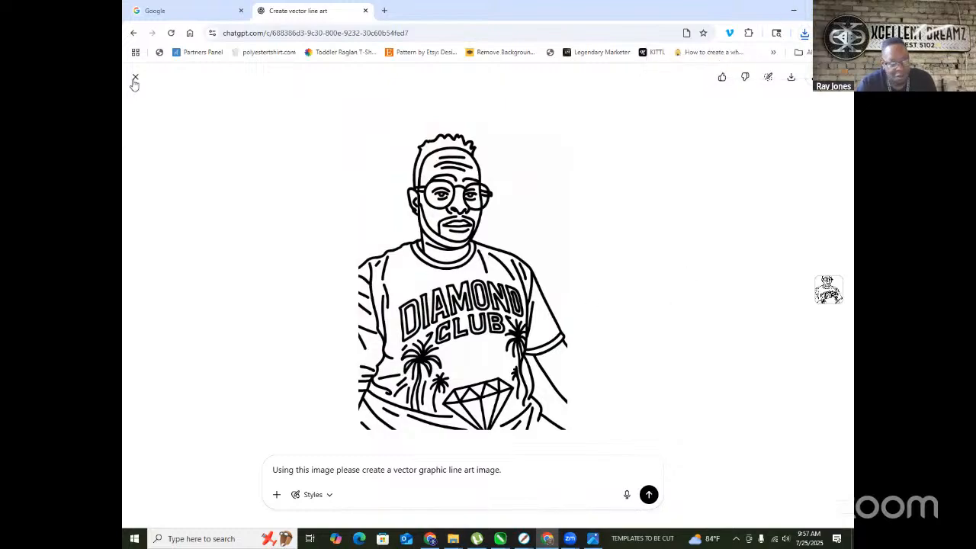
- Close the image viewer and send the attached photo with the vector line-art request
click(160, 99)
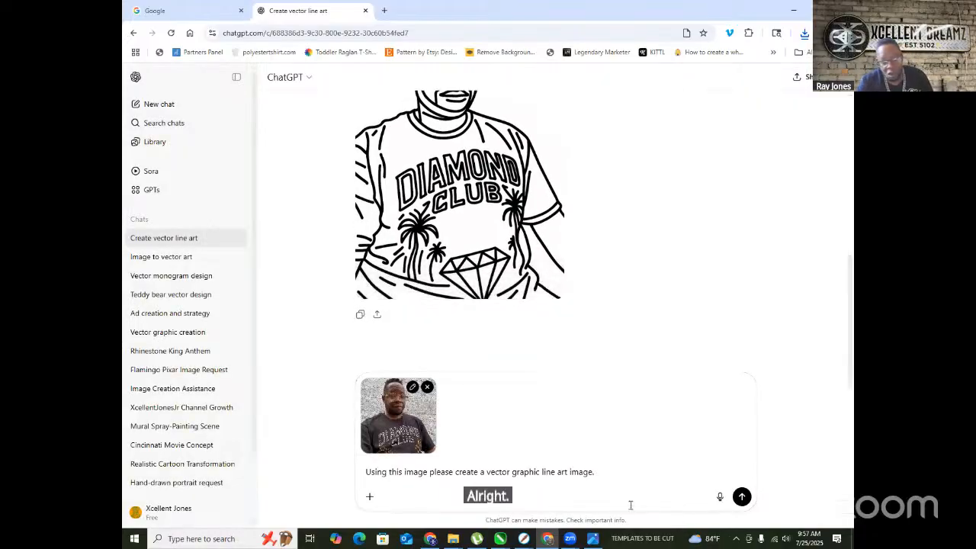
click(740, 497)
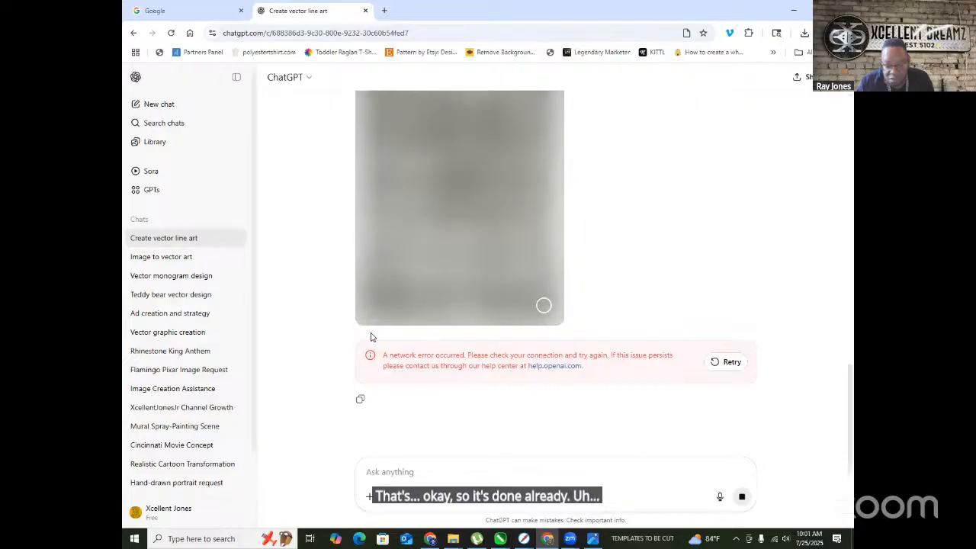
- Retry the failed image generation, then reload the Create vector line art chat page
click(725, 363)
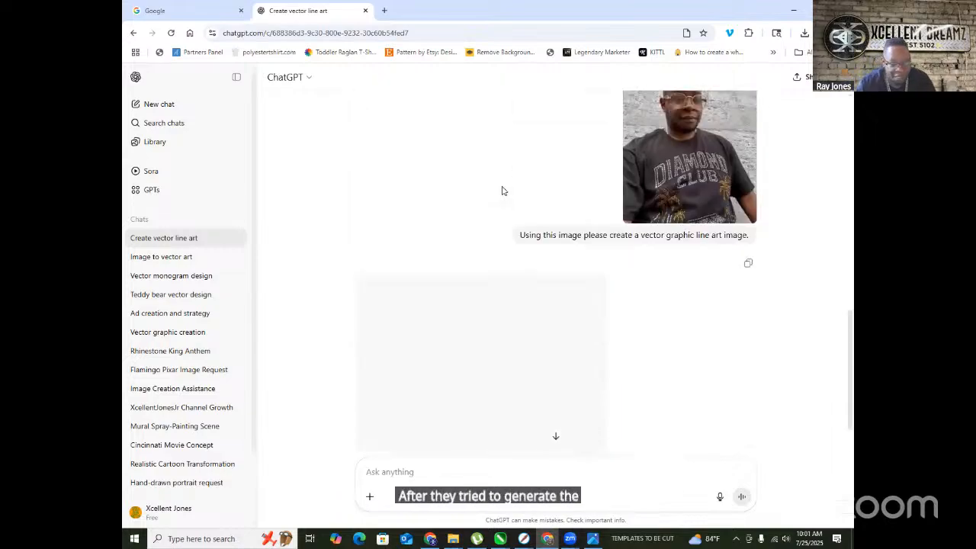
scroll(490, 203, up, 2)
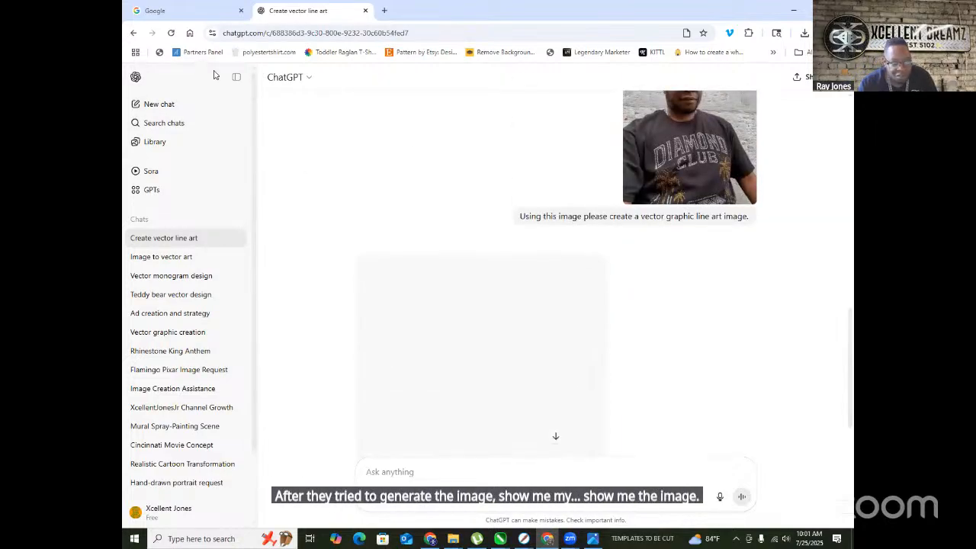
click(172, 34)
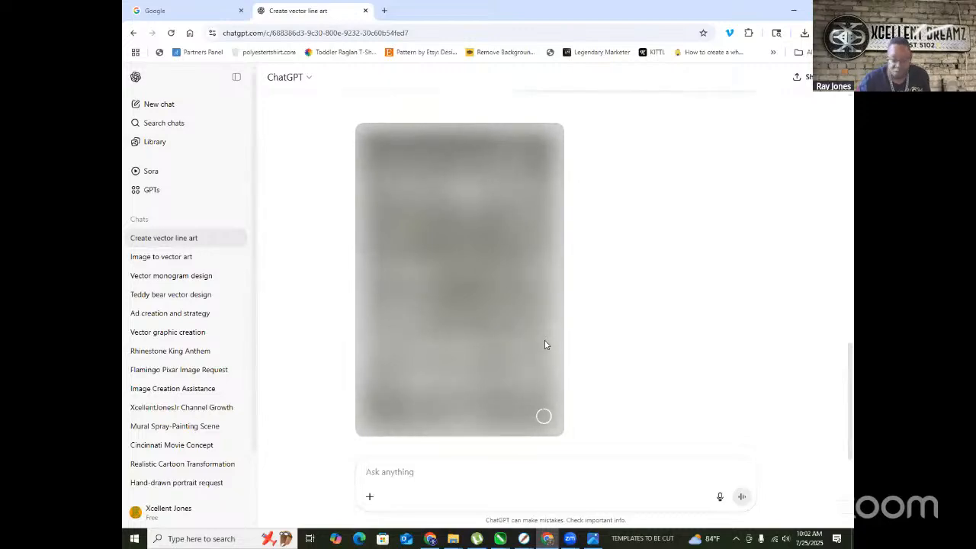
scroll(544, 342, up, 3)
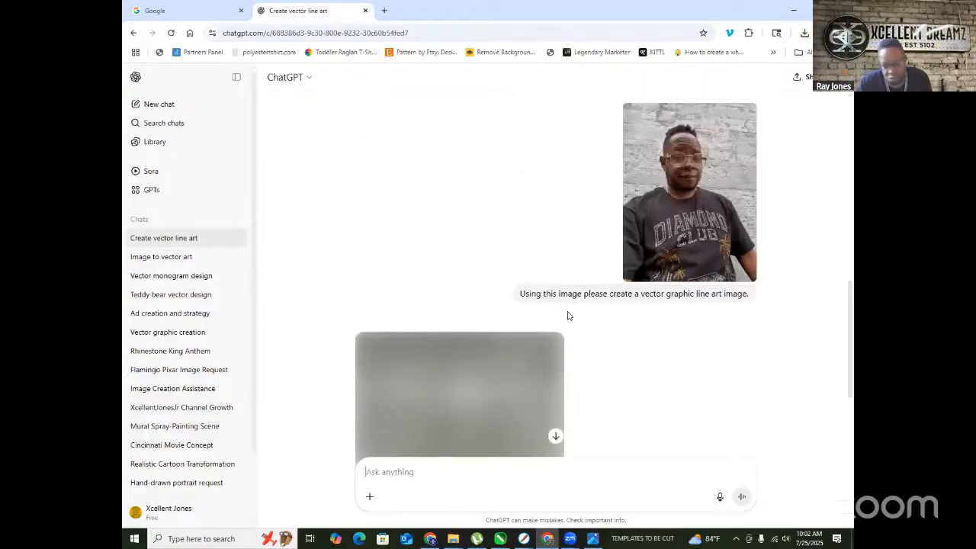
scroll(567, 316, down, 2)
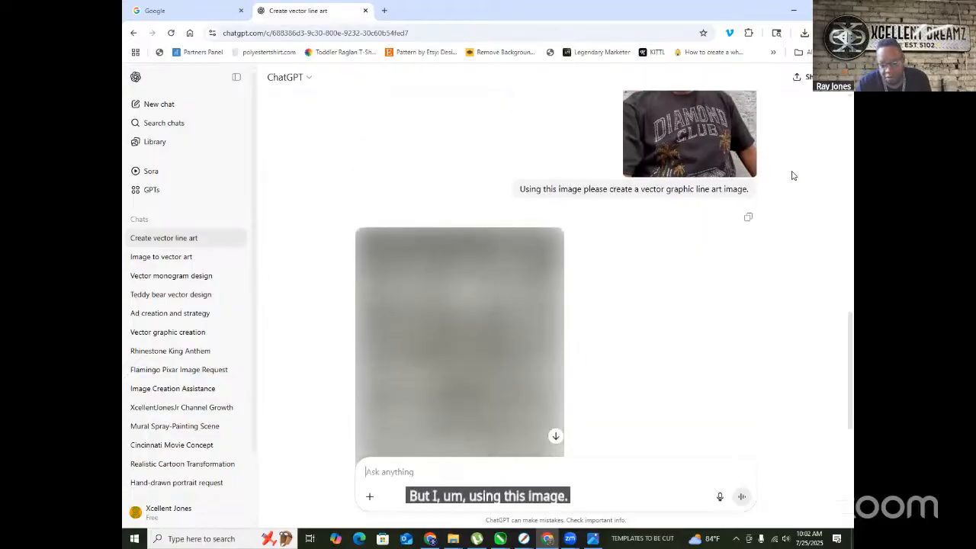
scroll(622, 236, down, 2)
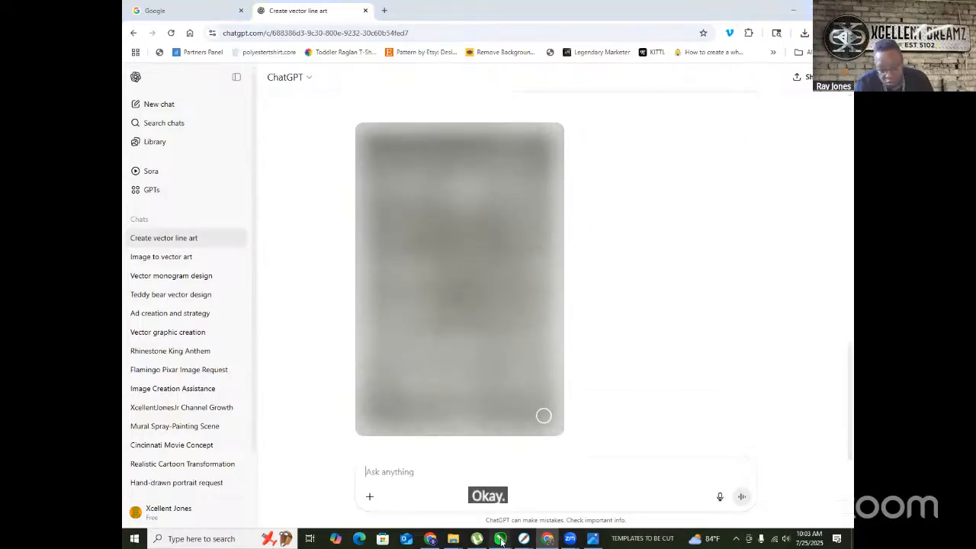
mouse_move(500, 538)
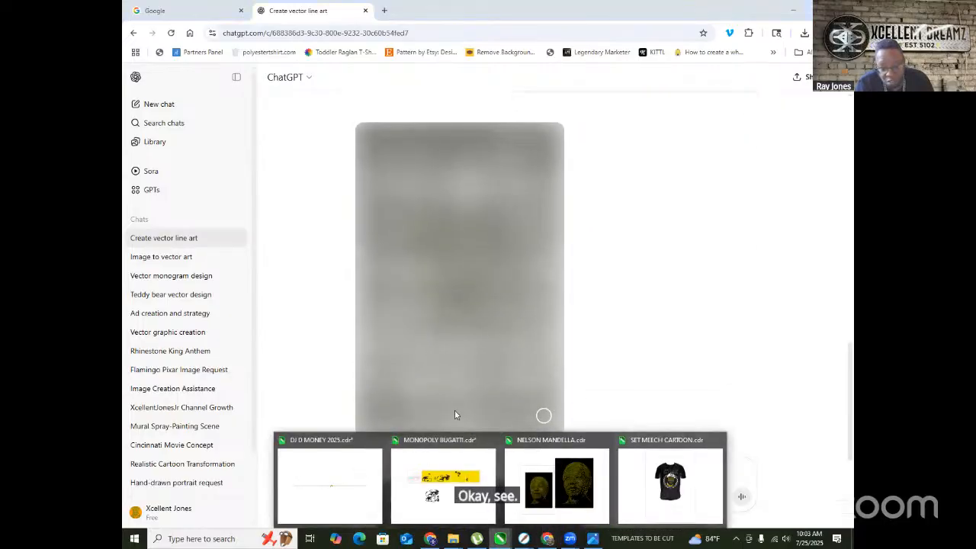
- Switch to the CorelDRAW design, move the Design Wizard window aside and start a new blank document
click(562, 442)
scroll(452, 294, up, 4)
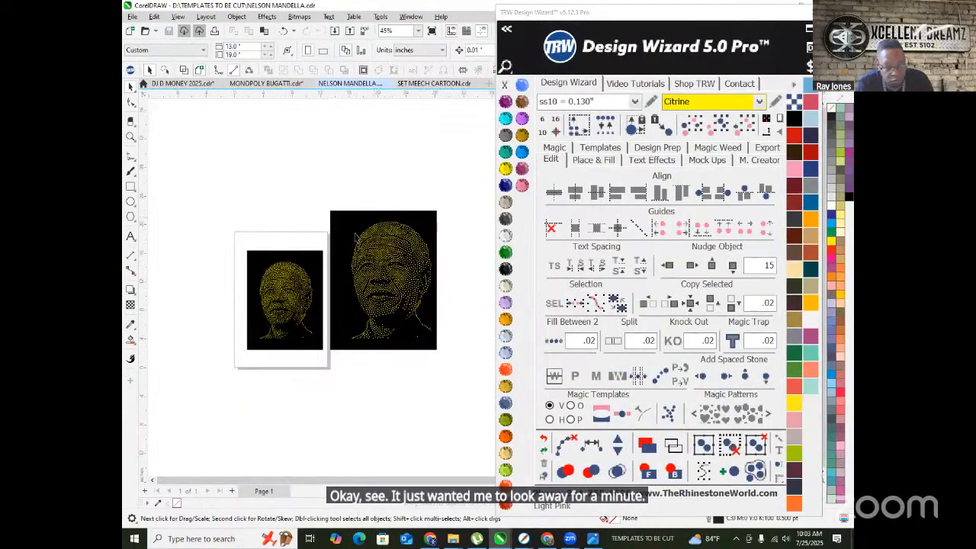
scroll(268, 321, down, 2)
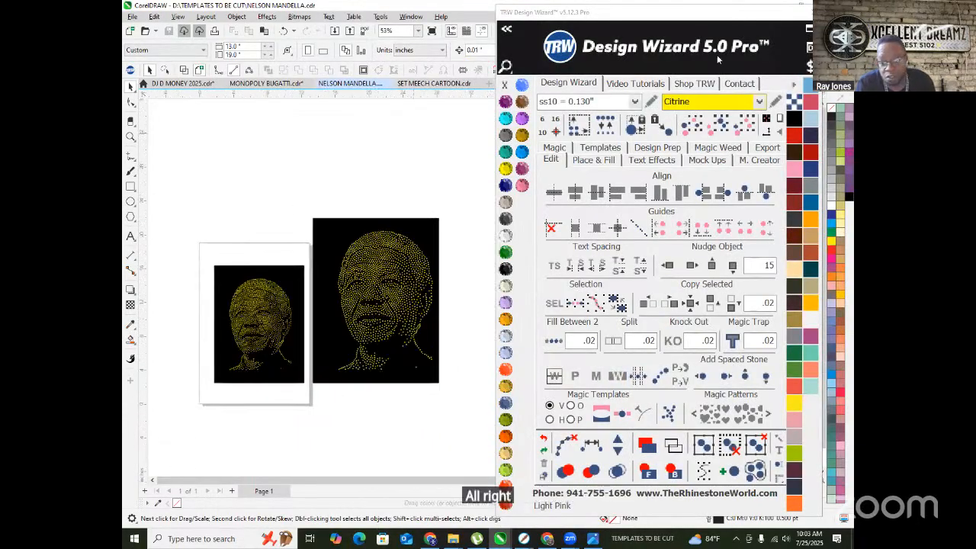
drag(774, 14, 817, 98)
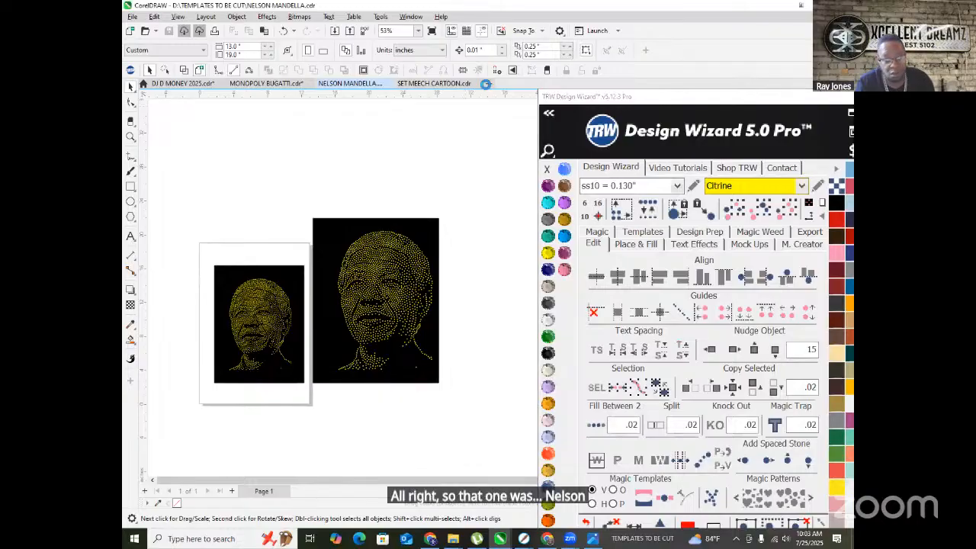
click(488, 83)
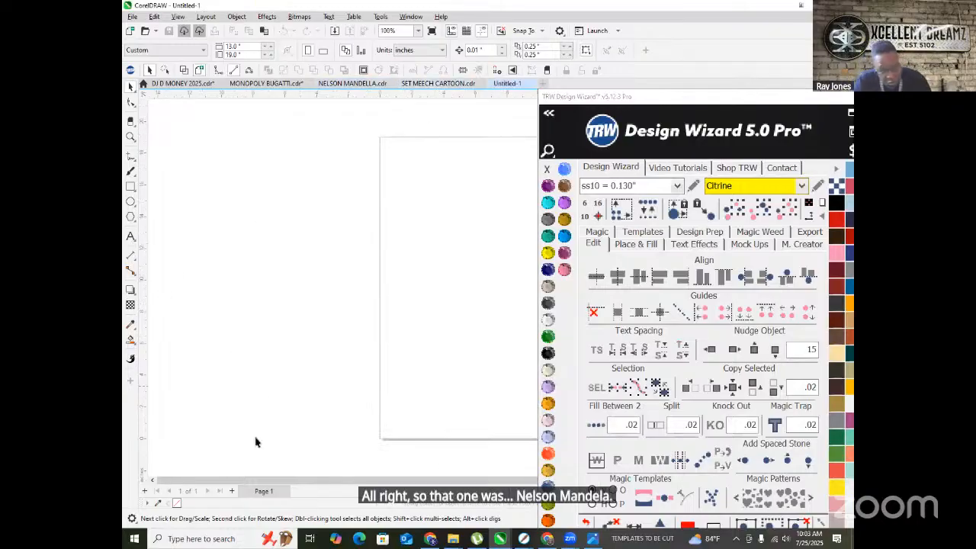
- Bring up the IMAGES folder window and choose the Rhinestone Alphabet picture
mouse_move(453, 538)
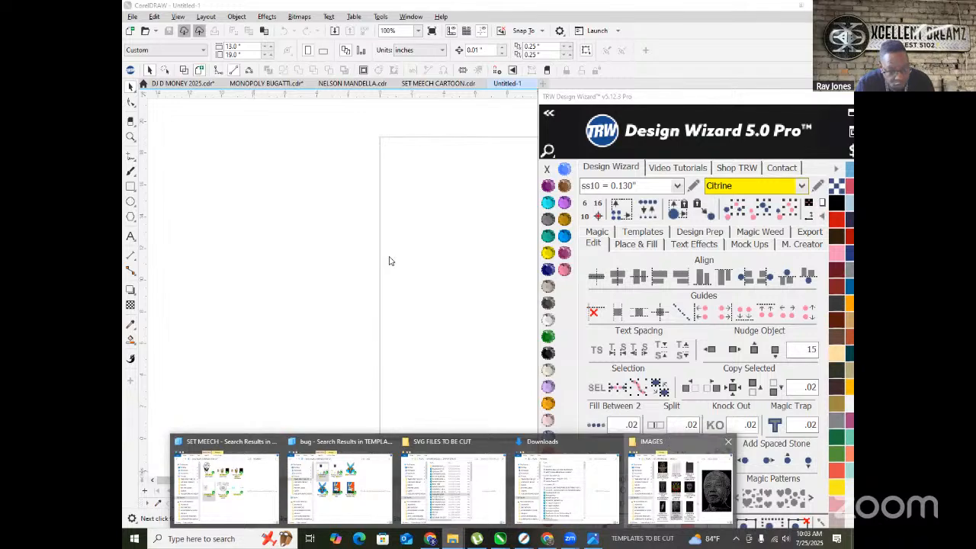
click(667, 436)
scroll(329, 245, up, 2)
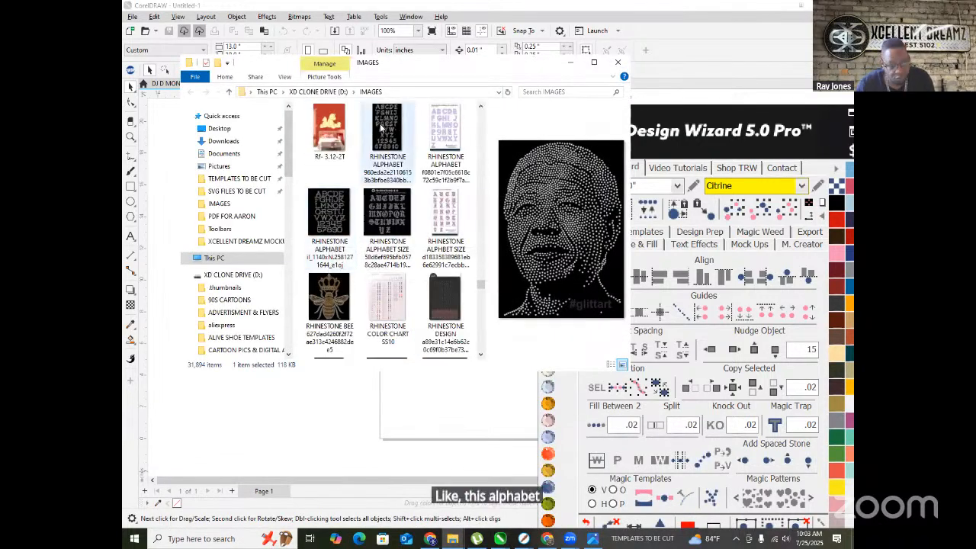
click(336, 225)
- Place the rhinestone alphabet picture on the page and Outline Trace it as Clipart, replacing the original
drag(412, 410, 413, 408)
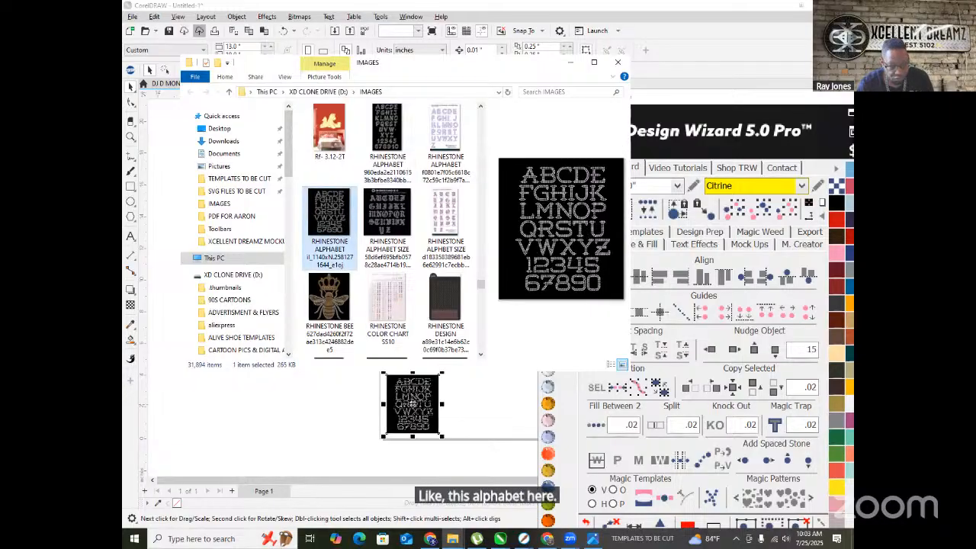
right_click(413, 408)
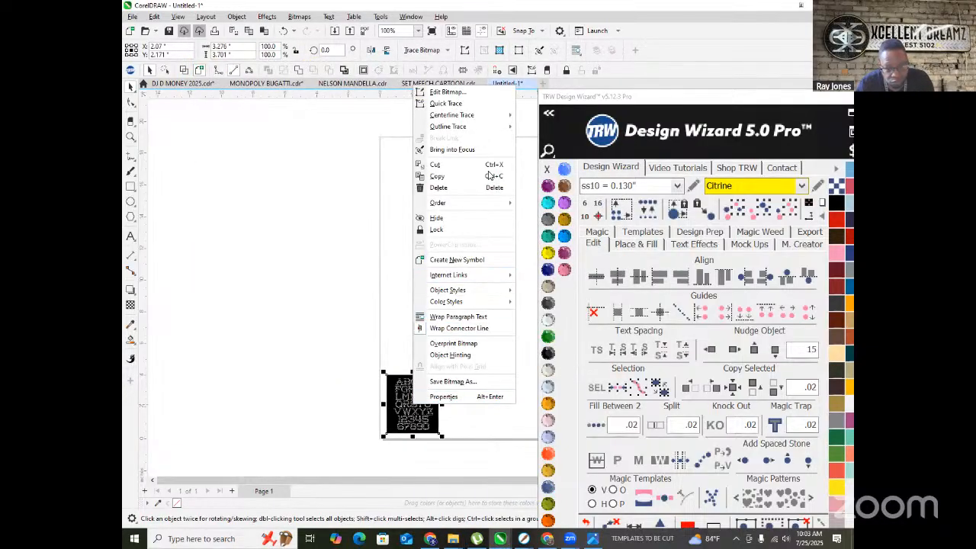
mouse_move(473, 127)
click(541, 163)
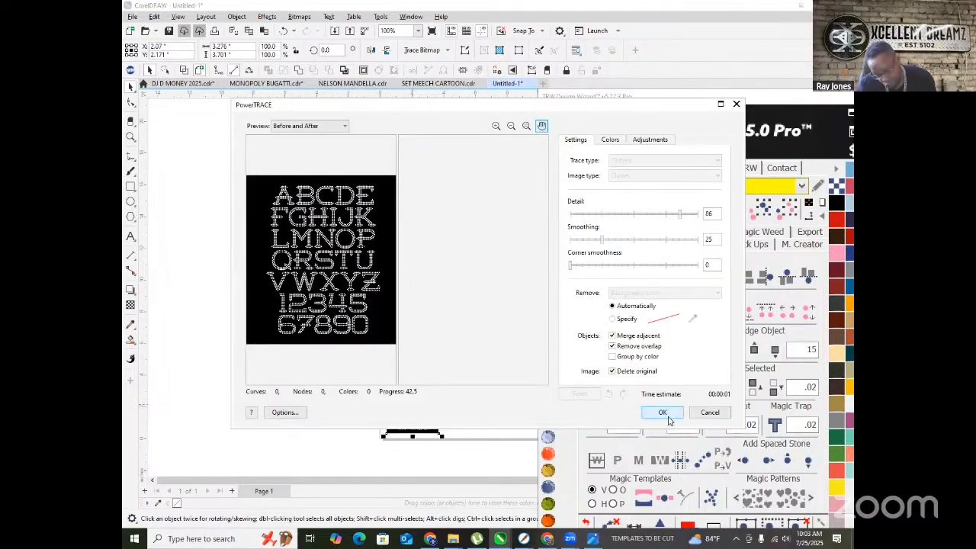
scroll(307, 246, up, 2)
scroll(305, 244, up, 3)
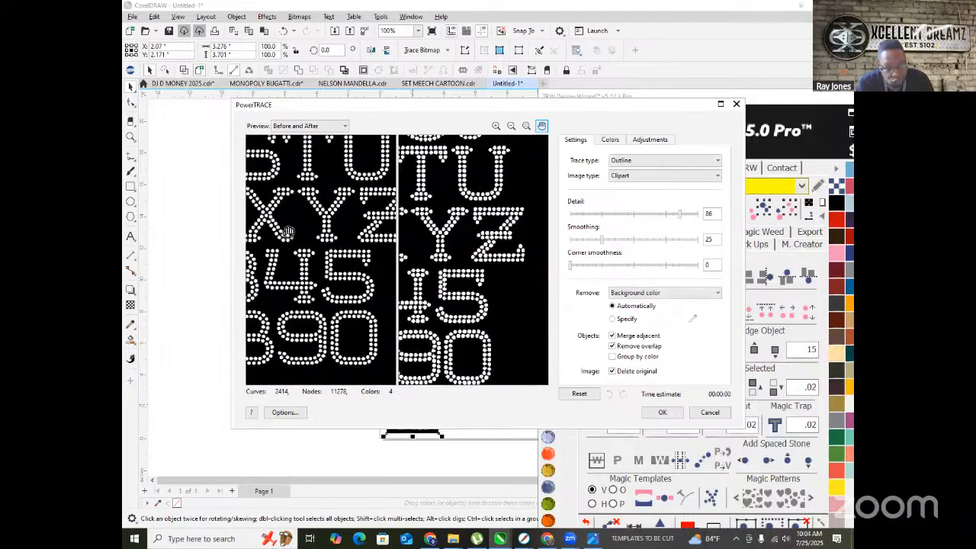
click(662, 412)
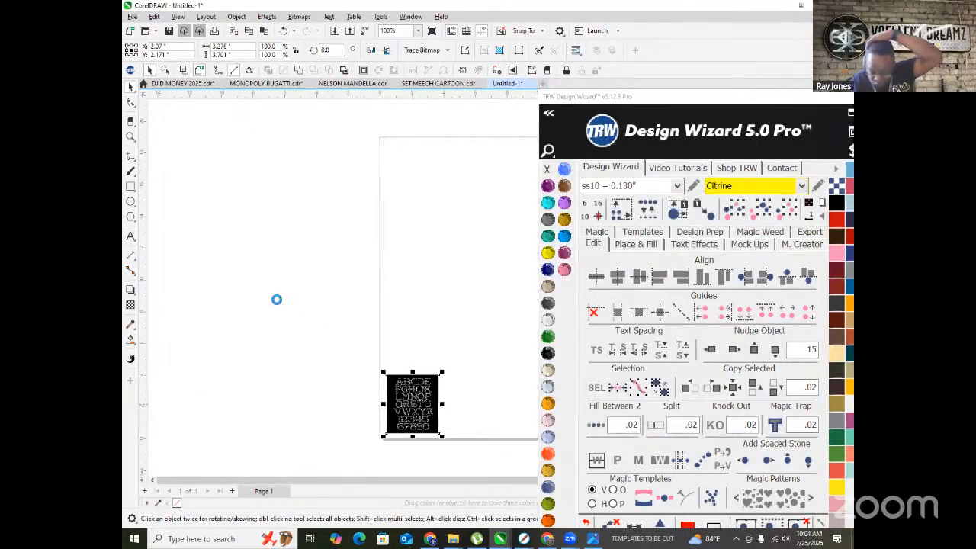
- Enlarge the traced alphabet about three times, ungroup it and delete the black background
scroll(298, 307, down, 3)
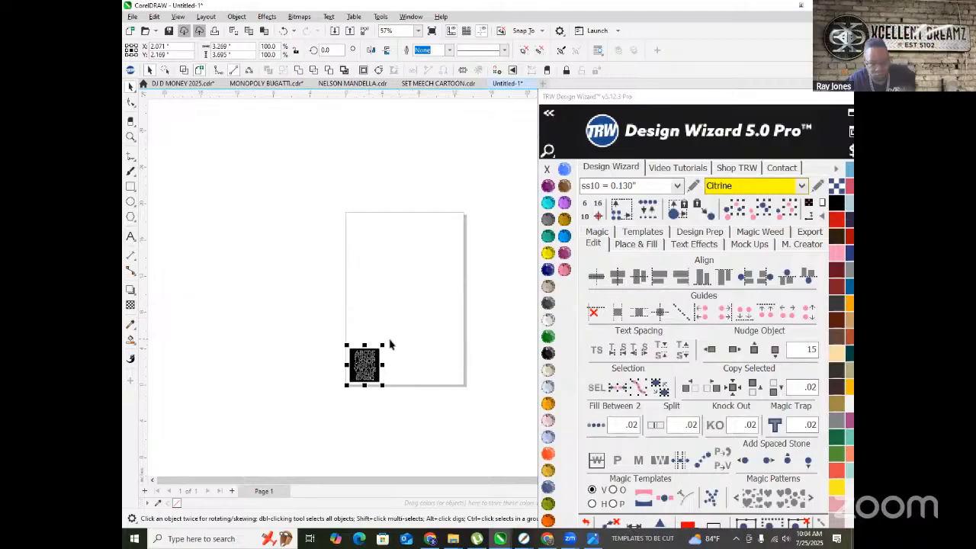
drag(388, 343, 457, 271)
scroll(411, 320, up, 2)
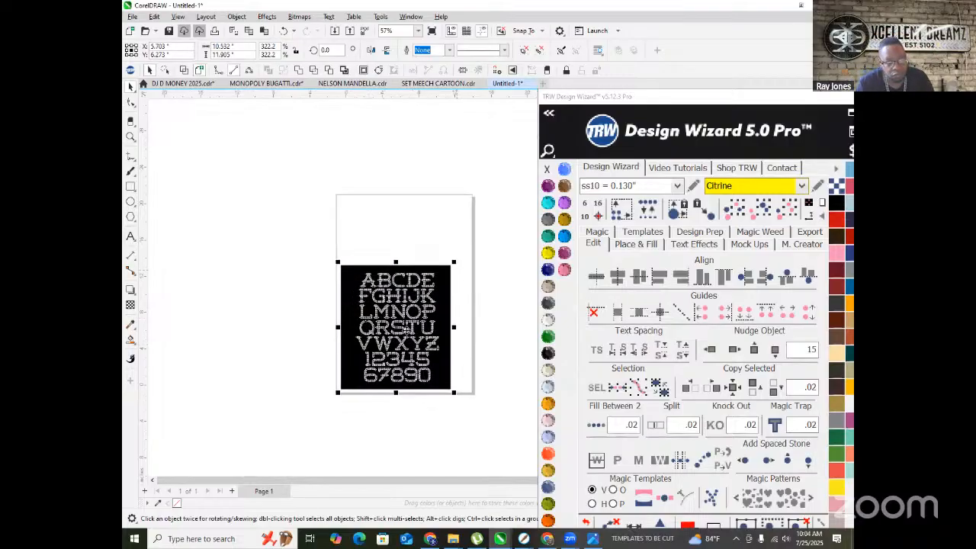
right_click(411, 294)
click(435, 250)
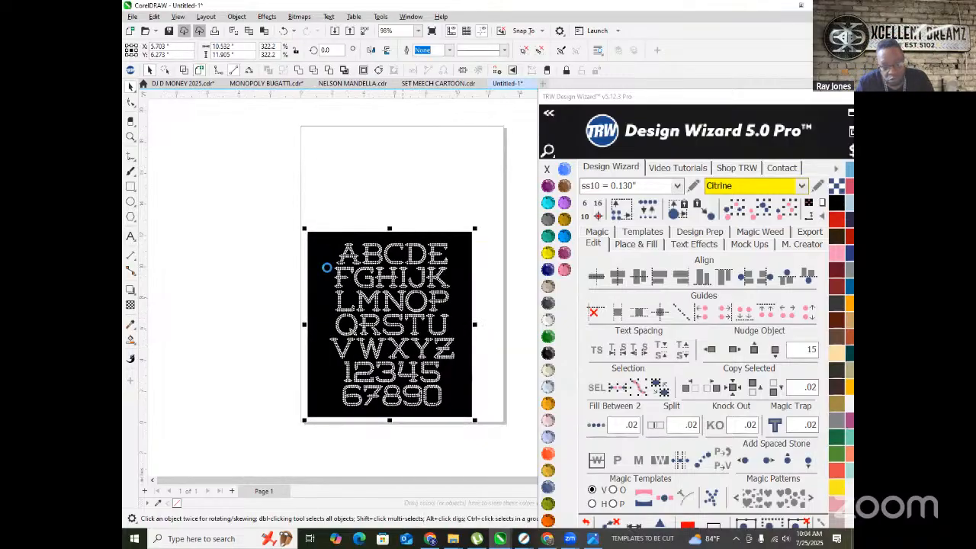
click(295, 186)
click(318, 259)
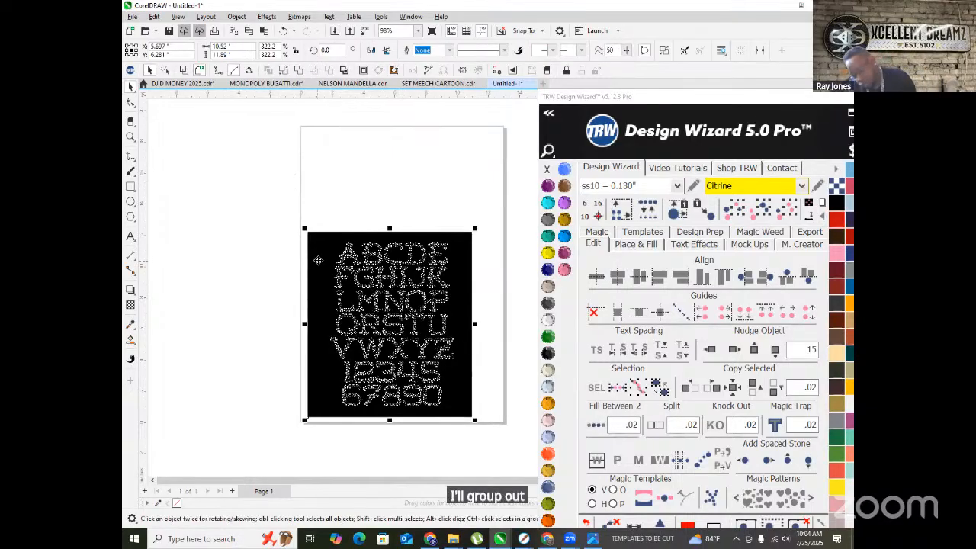
key(Delete)
scroll(331, 298, down, 3)
scroll(304, 243, up, 2)
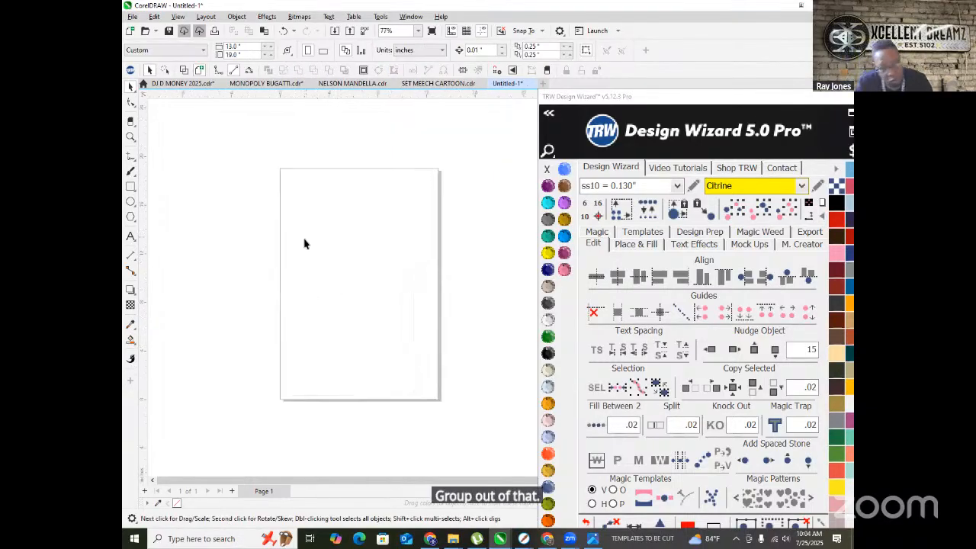
- Set the lettering's stone colour to Cobalt, then marquee-select all the lettering
click(414, 289)
scroll(411, 286, up, 3)
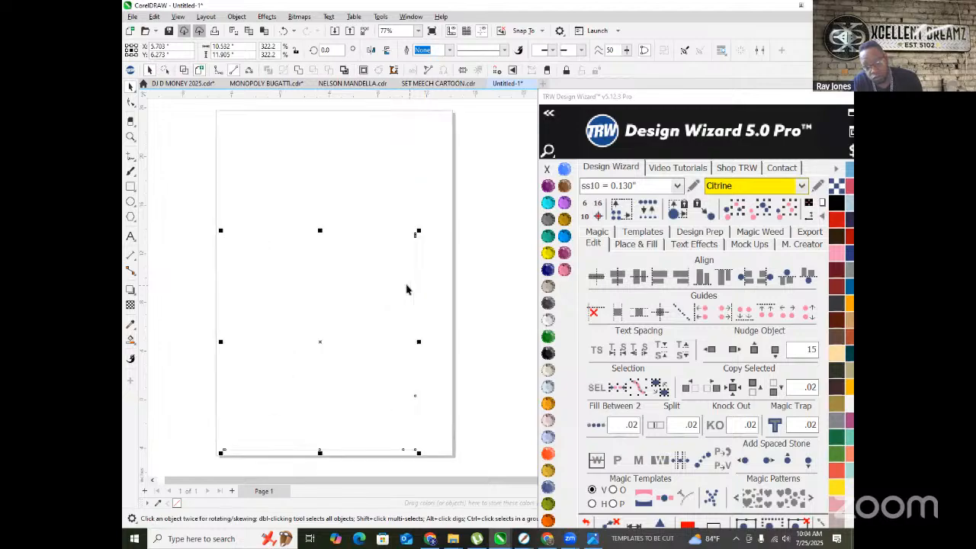
click(548, 270)
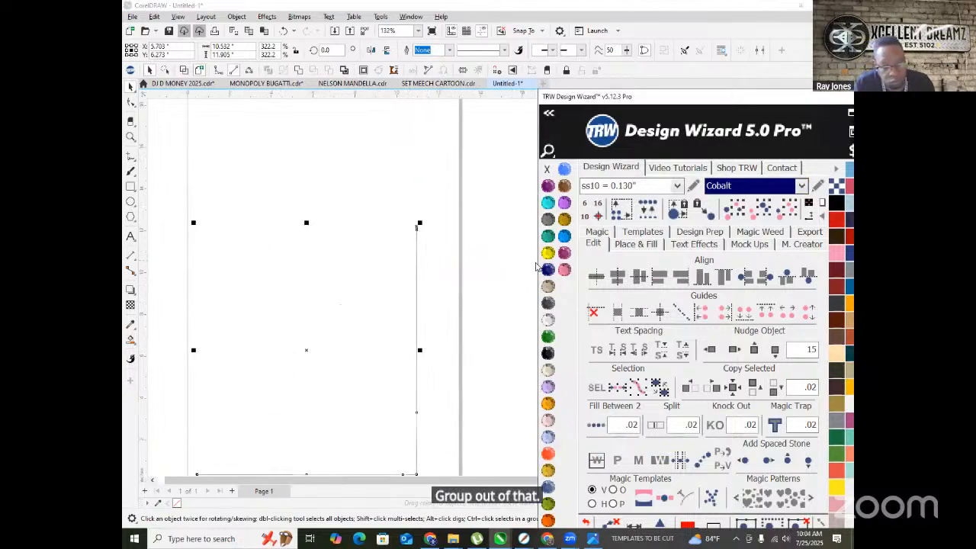
scroll(368, 263, down, 3)
key(Delete)
drag(253, 193, 359, 340)
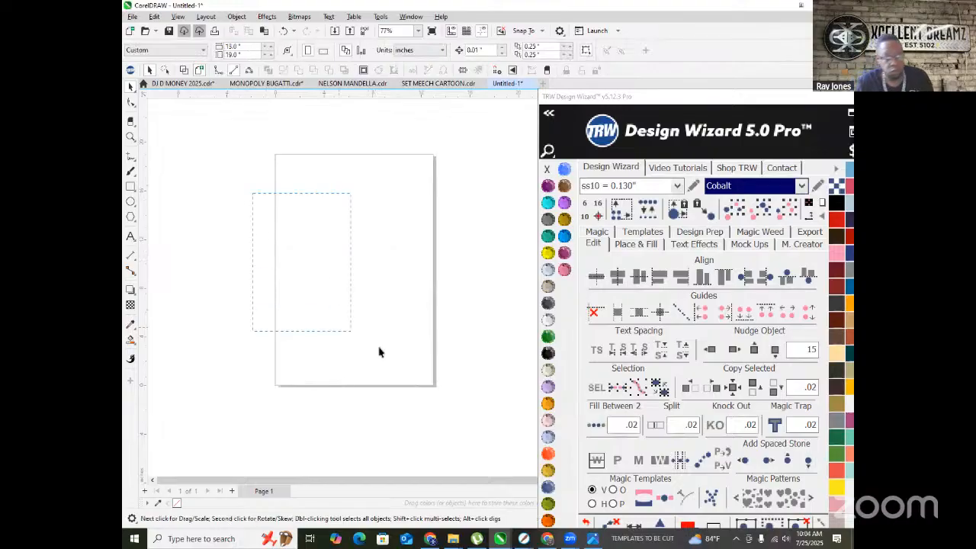
drag(454, 410, 454, 411)
- Fill the selected lettering with TRW Pink rhinestones
click(563, 270)
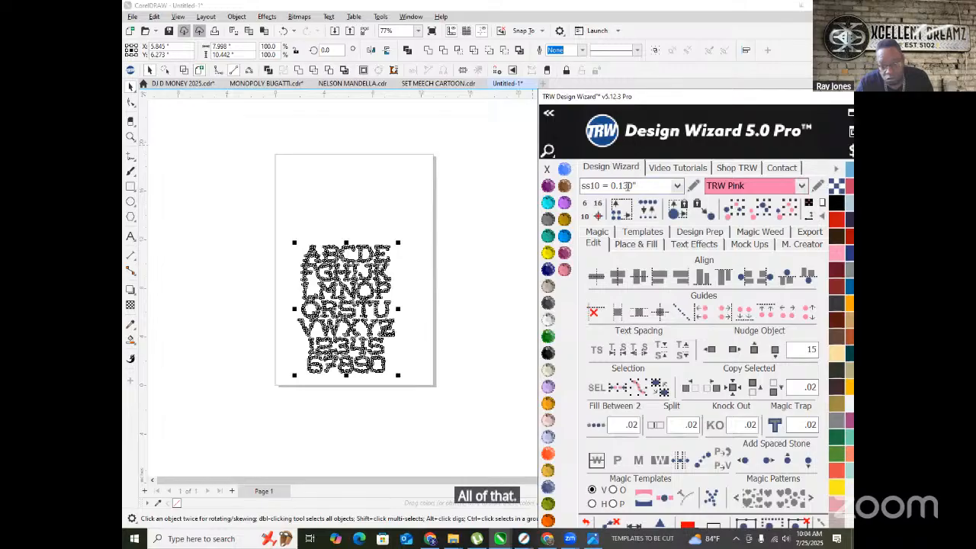
click(647, 208)
scroll(359, 255, up, 3)
scroll(358, 255, down, 3)
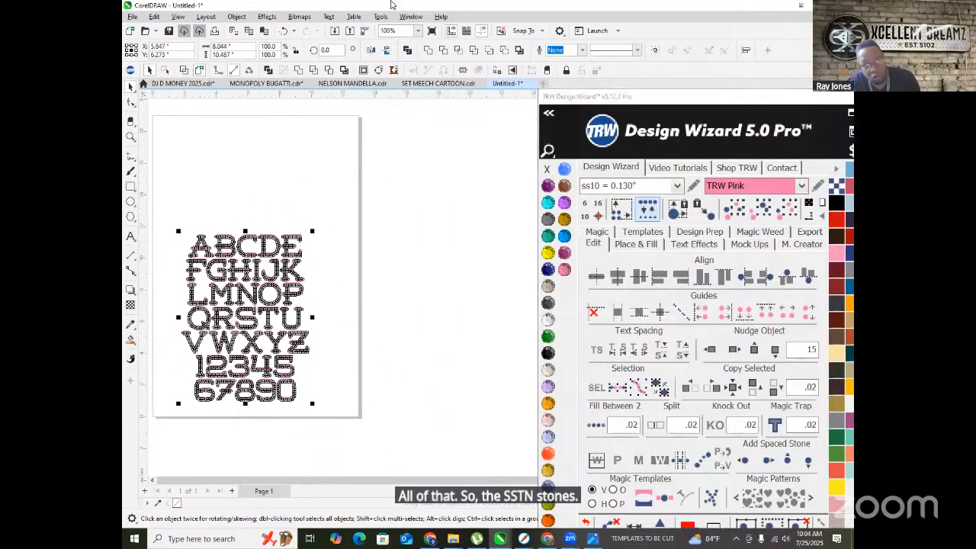
- Enlarge the pink rhinestone alphabet proportionally and move it up and left on the page
drag(312, 230, 362, 164)
scroll(352, 244, down, 1)
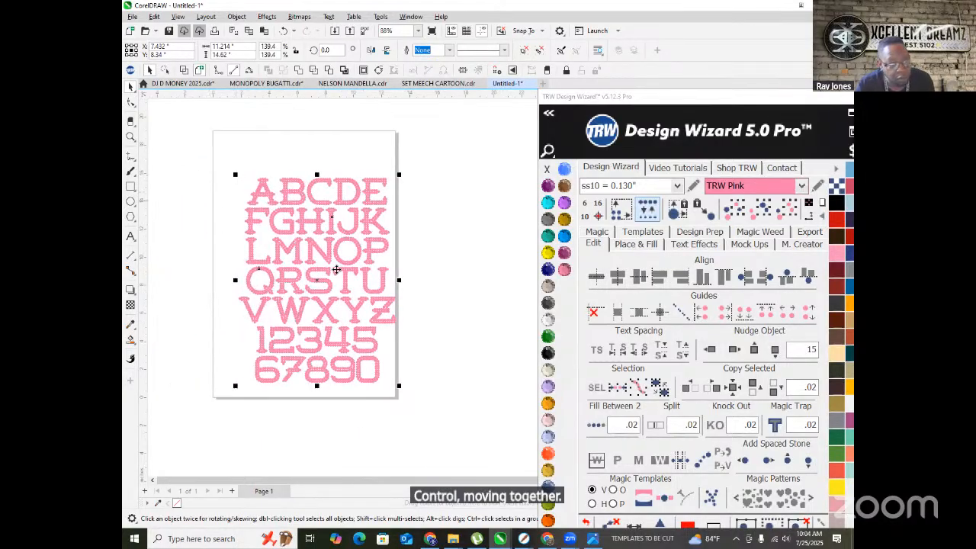
drag(327, 251, 316, 229)
scroll(314, 221, up, 3)
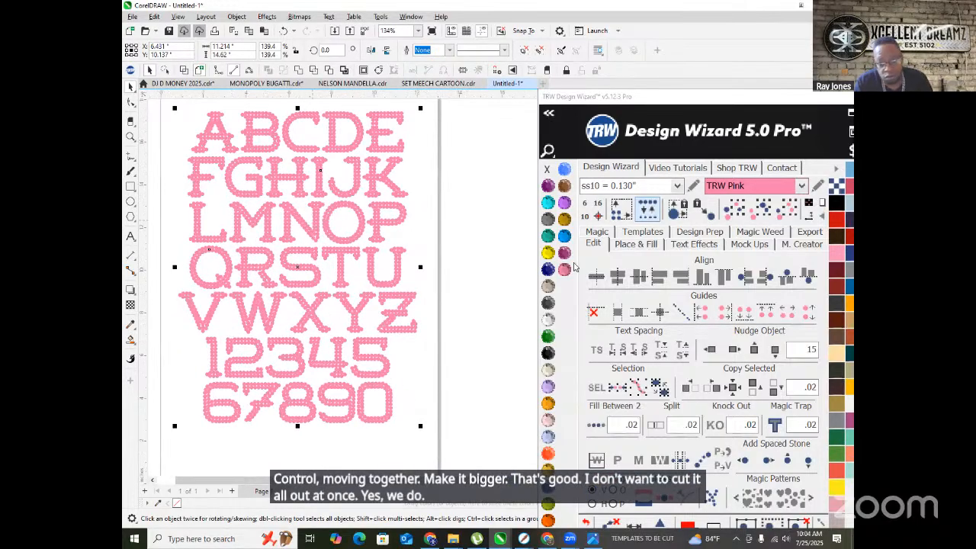
- Ungroup the pink ss10 stone letters and deselect them
right_click(350, 194)
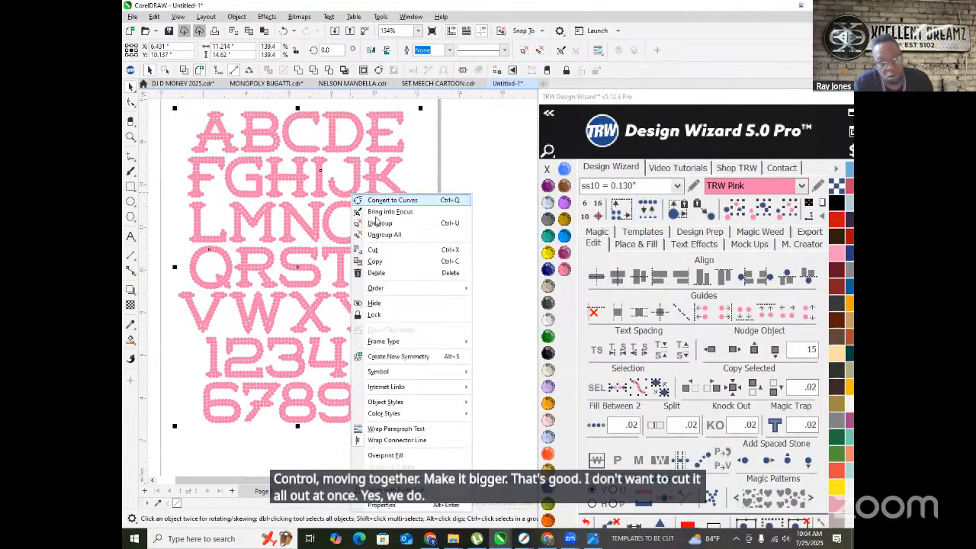
click(649, 214)
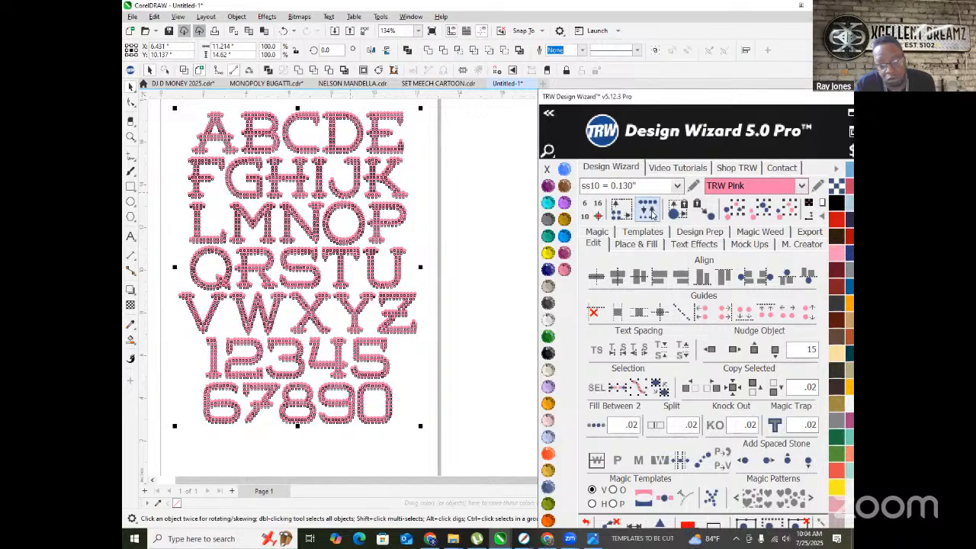
click(444, 224)
scroll(359, 251, up, 5)
scroll(365, 302, down, 8)
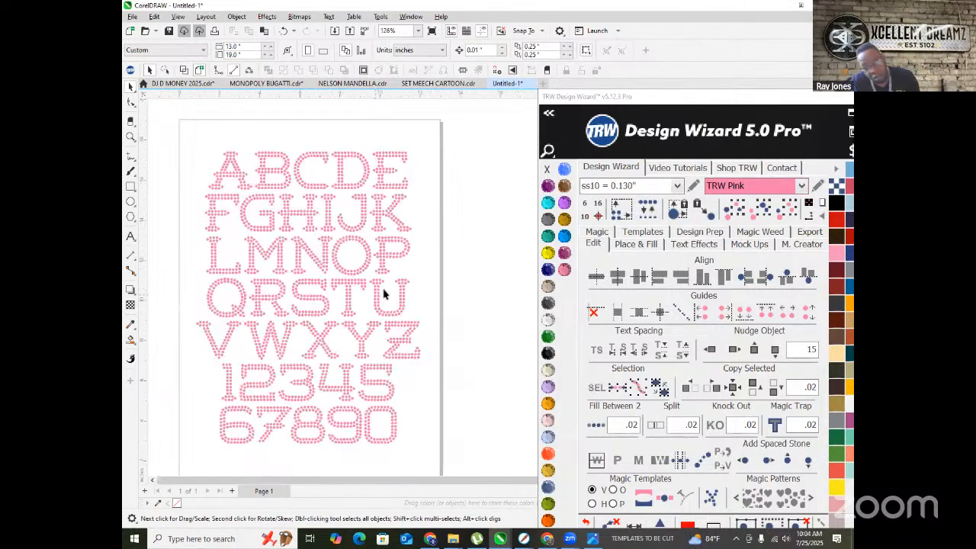
scroll(318, 289, up, 2)
scroll(267, 343, up, 1)
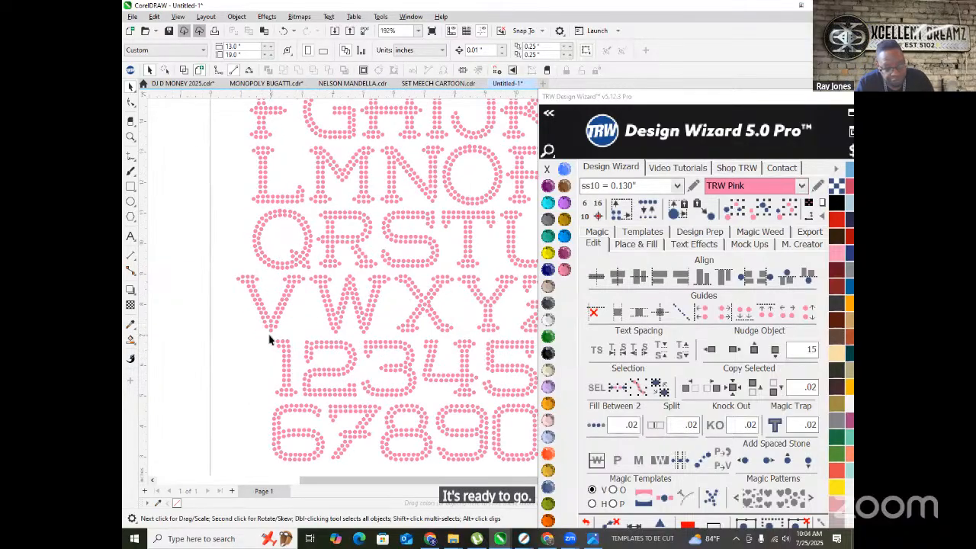
scroll(275, 332, down, 3)
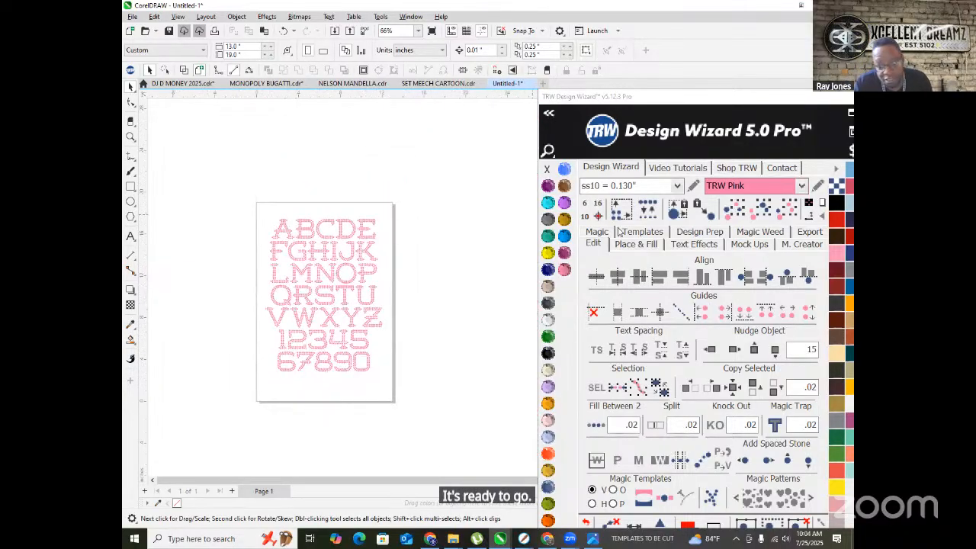
- Drag a copy of the pink alphabet to the right of the page and choose the ss06 stone size
click(340, 273)
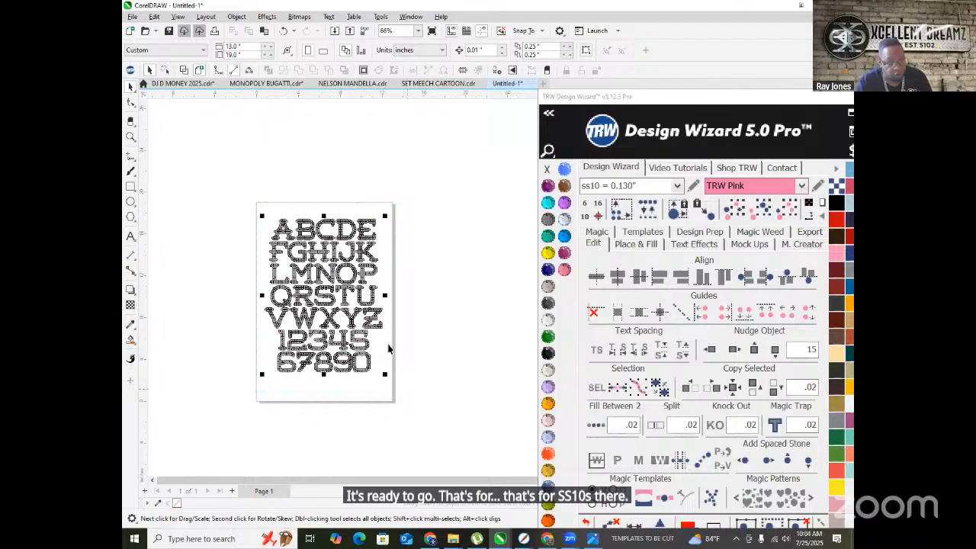
drag(339, 273, 472, 277)
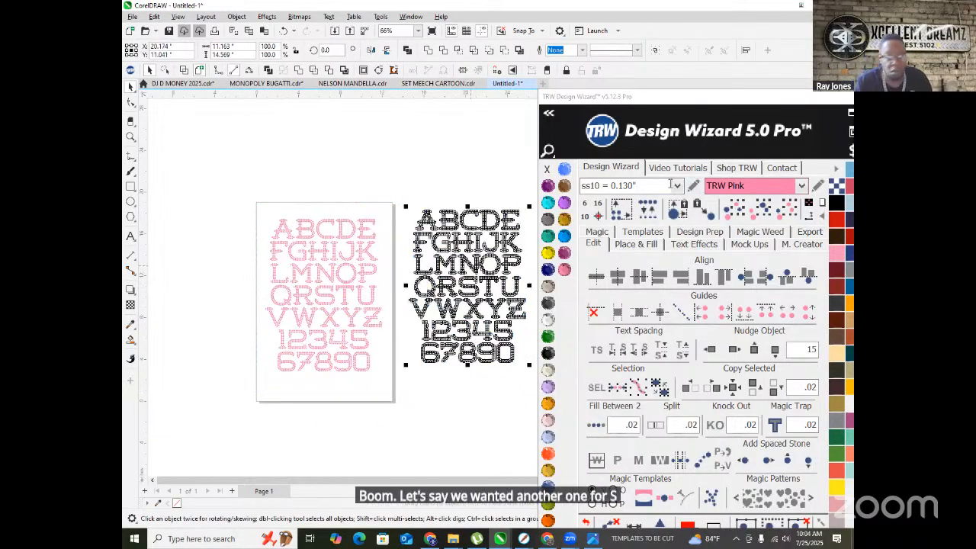
click(675, 185)
click(602, 201)
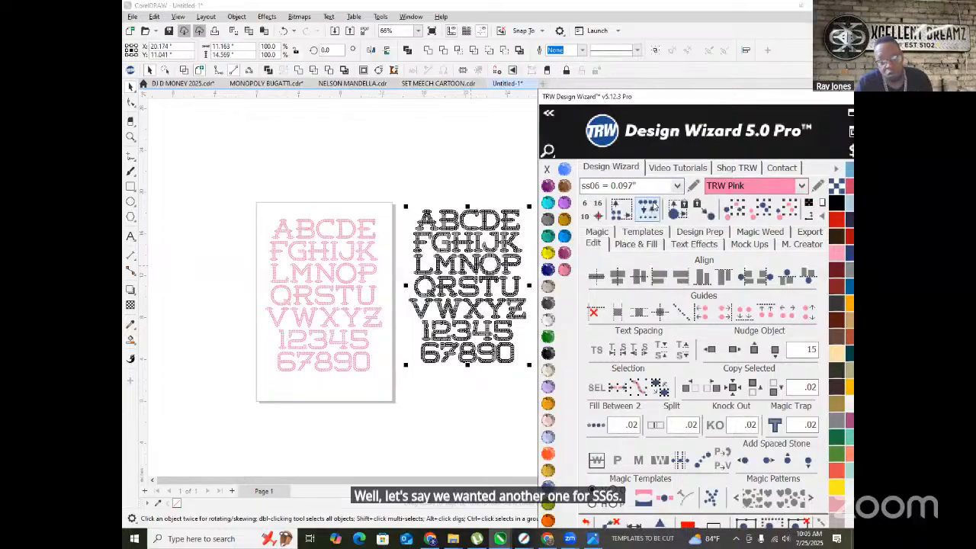
scroll(397, 230, down, 1)
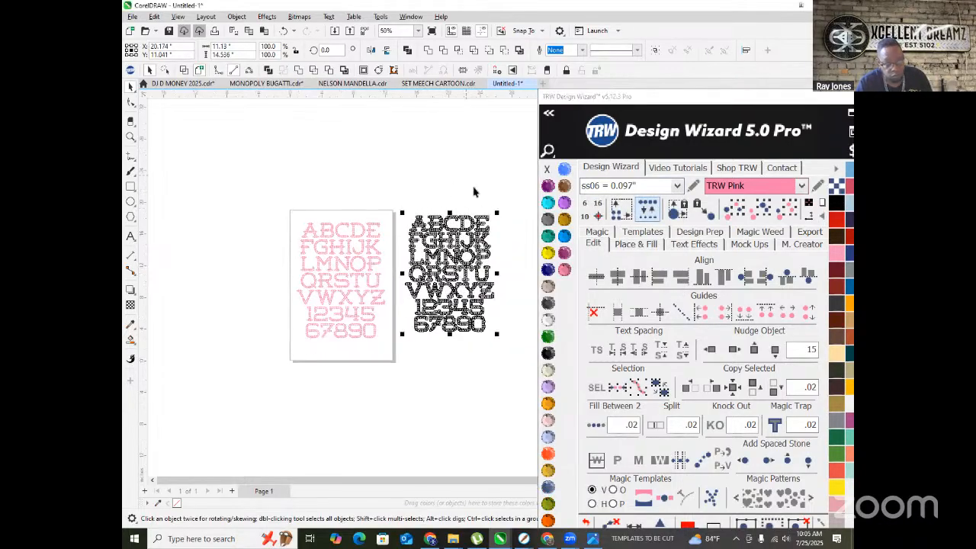
click(466, 177)
scroll(461, 227, up, 1)
scroll(461, 227, up, 2)
scroll(342, 187, down, 1)
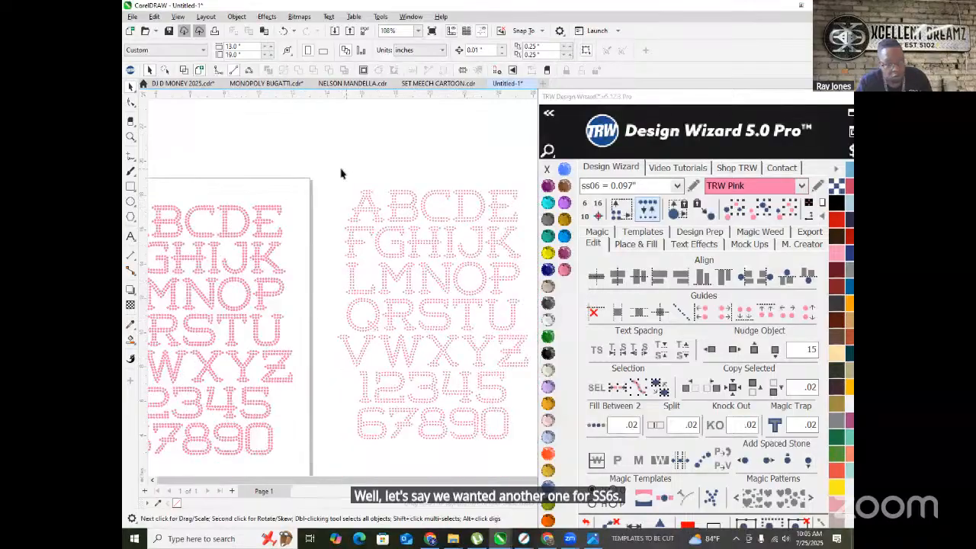
- Shrink the copied alphabet to about 80%
drag(503, 373, 505, 375)
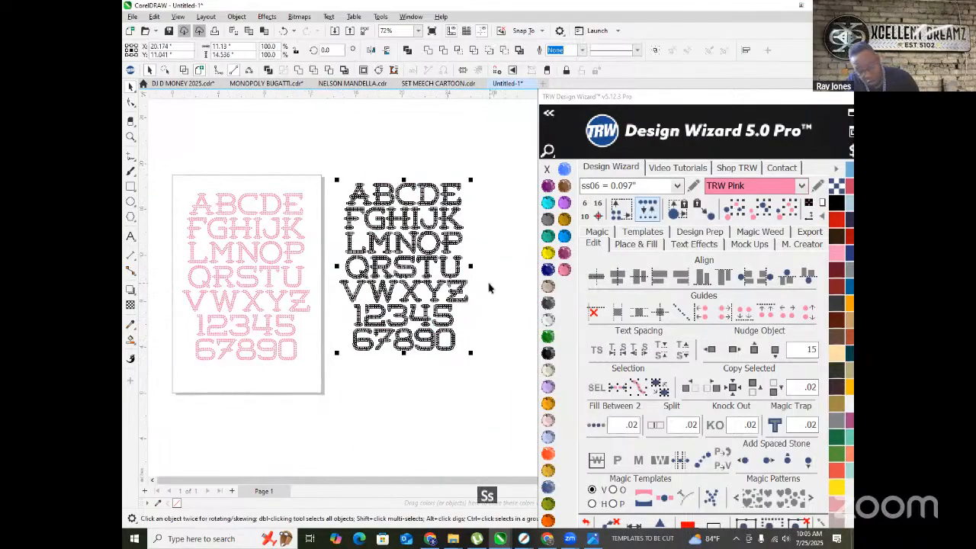
scroll(337, 178, up, 1)
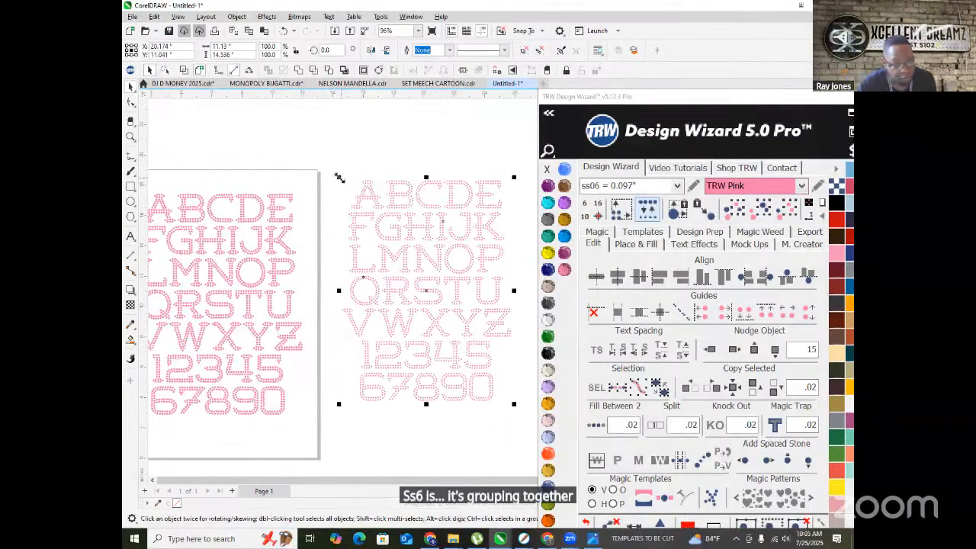
drag(367, 219, 370, 222)
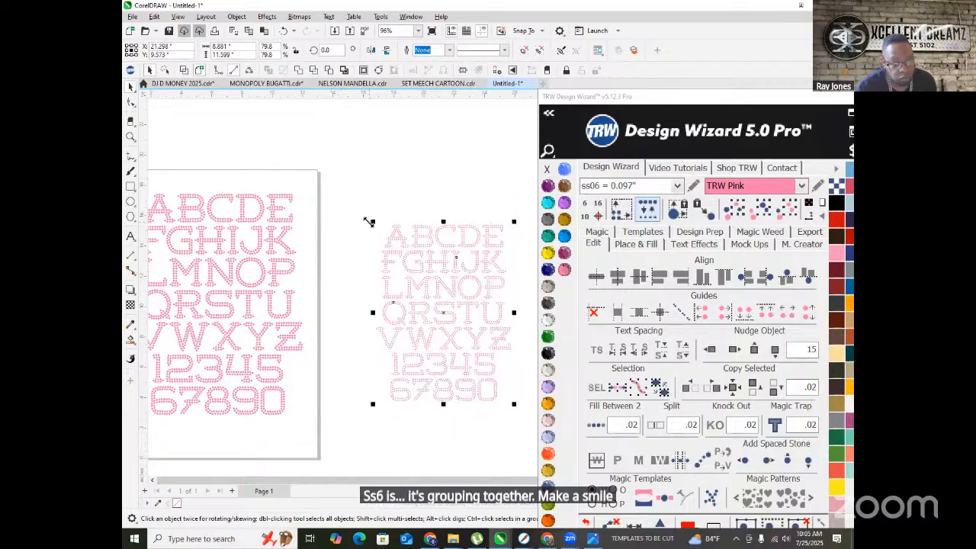
scroll(370, 222, down, 2)
scroll(473, 275, up, 1)
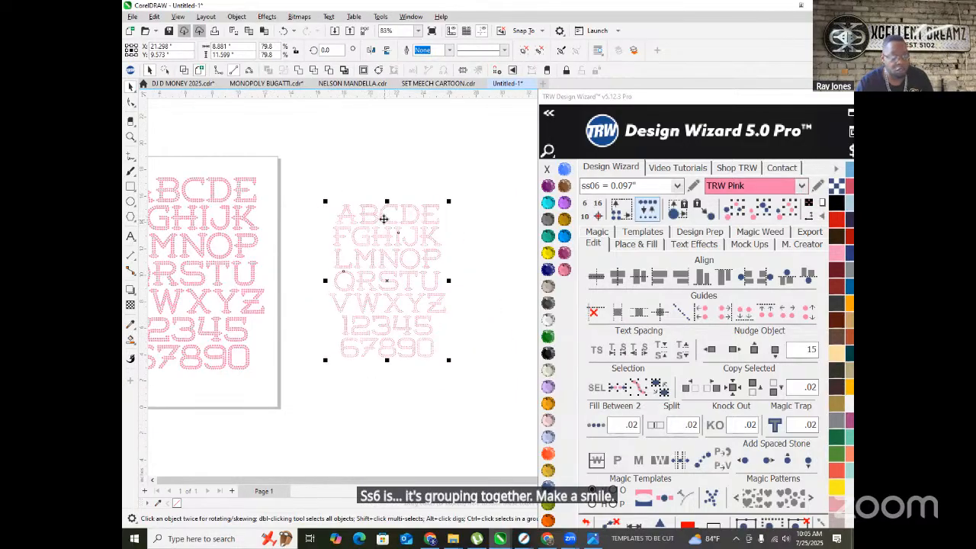
- Ungroup All on the copy to rebuild its stones as tighter ss06, then deselect
right_click(385, 215)
click(430, 252)
scroll(371, 207, up, 6)
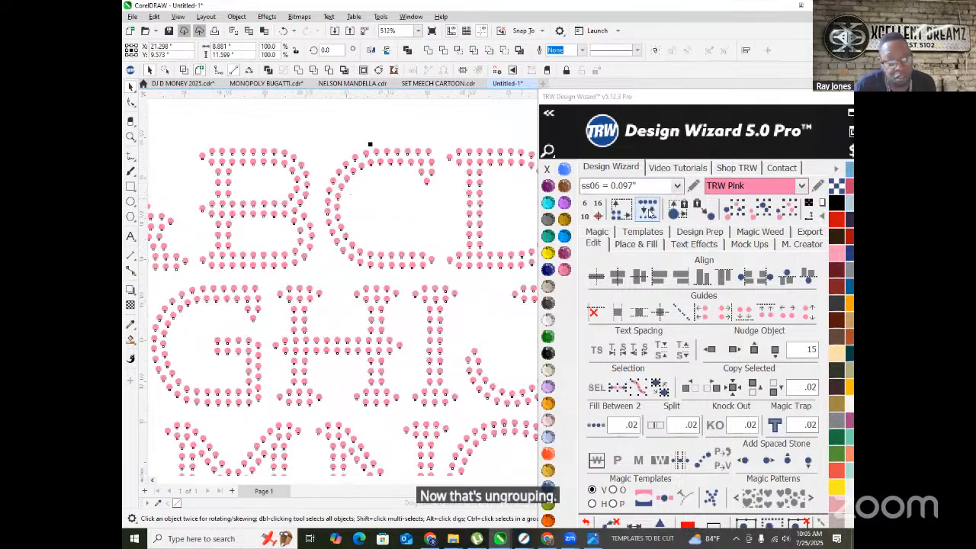
scroll(313, 214, down, 2)
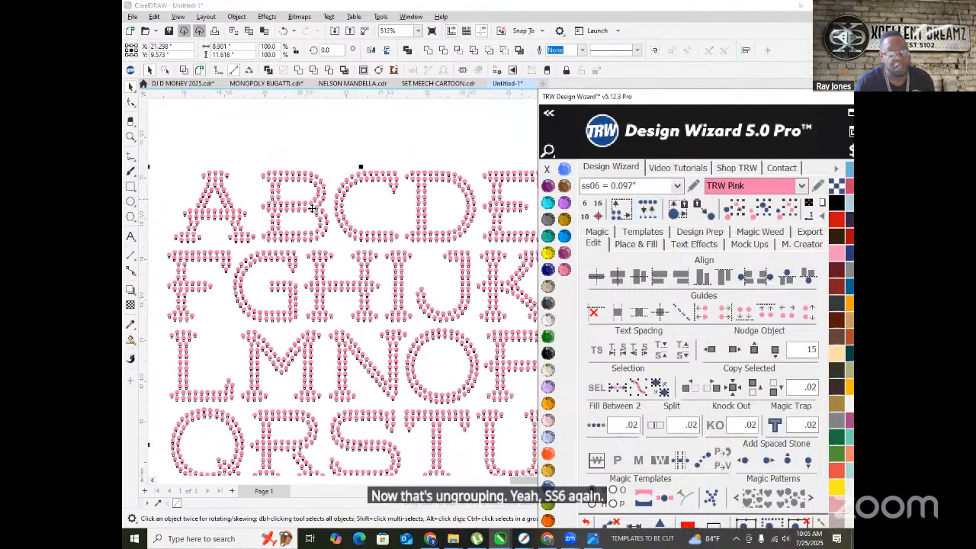
scroll(312, 213, down, 4)
click(305, 279)
scroll(303, 279, up, 2)
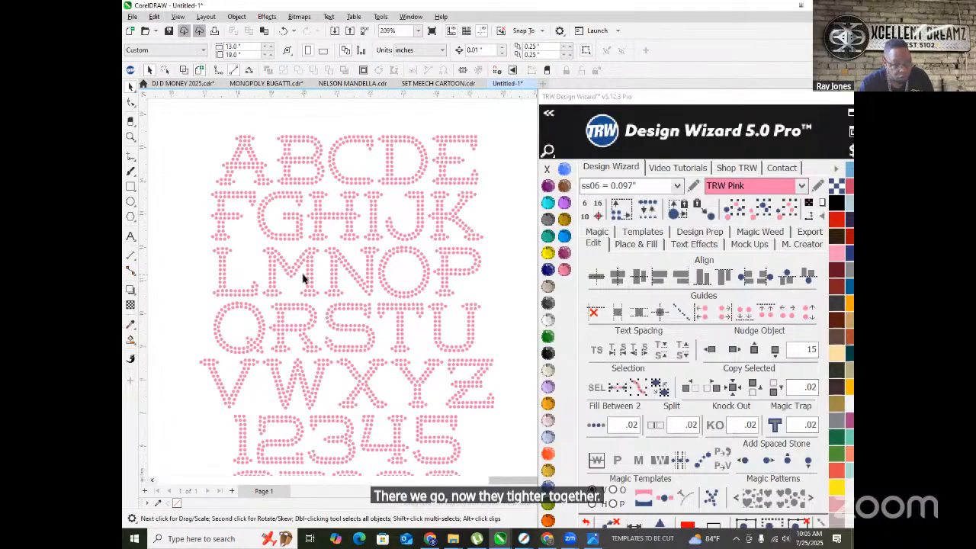
scroll(303, 279, up, 1)
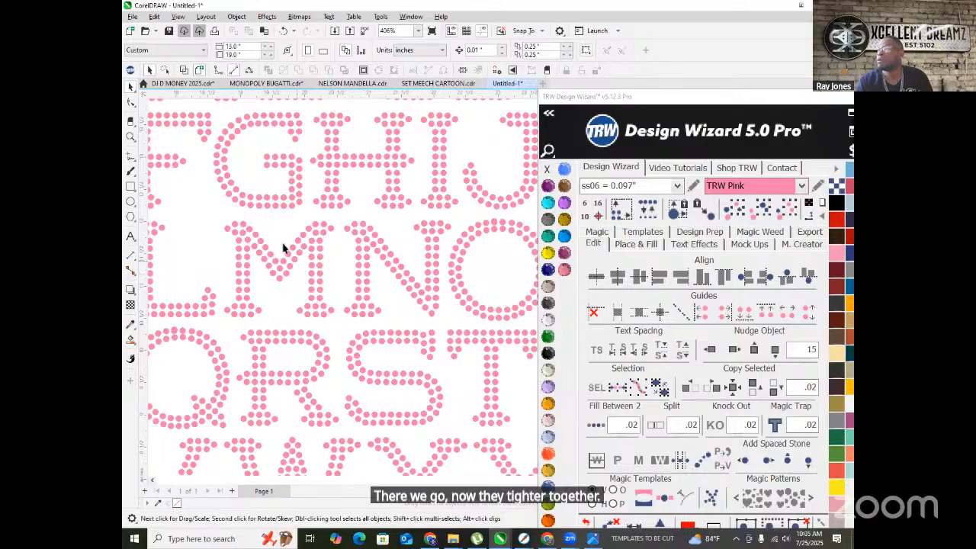
scroll(276, 227, down, 1)
scroll(312, 320, down, 4)
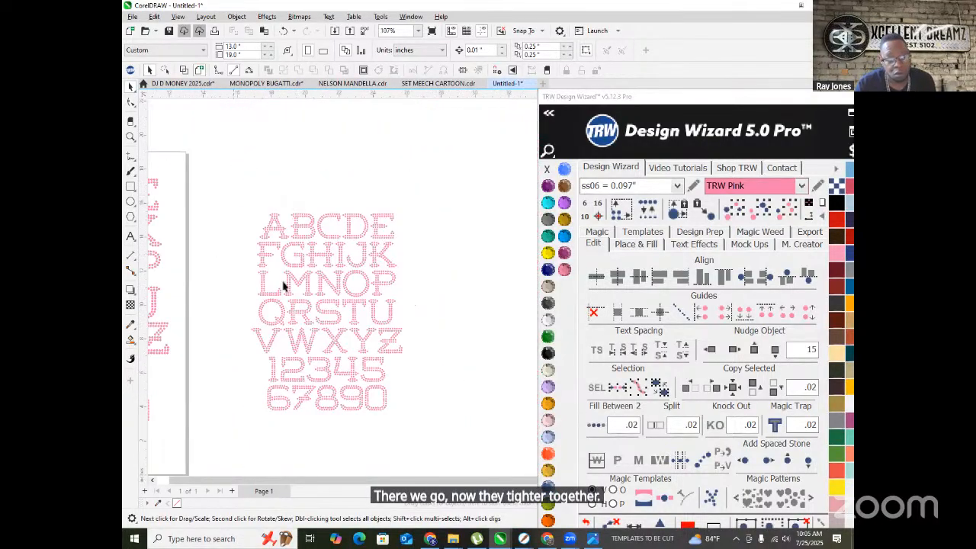
- Drag another copy of the ss06 alphabet further right and shrink it to about 97%
scroll(236, 270, down, 2)
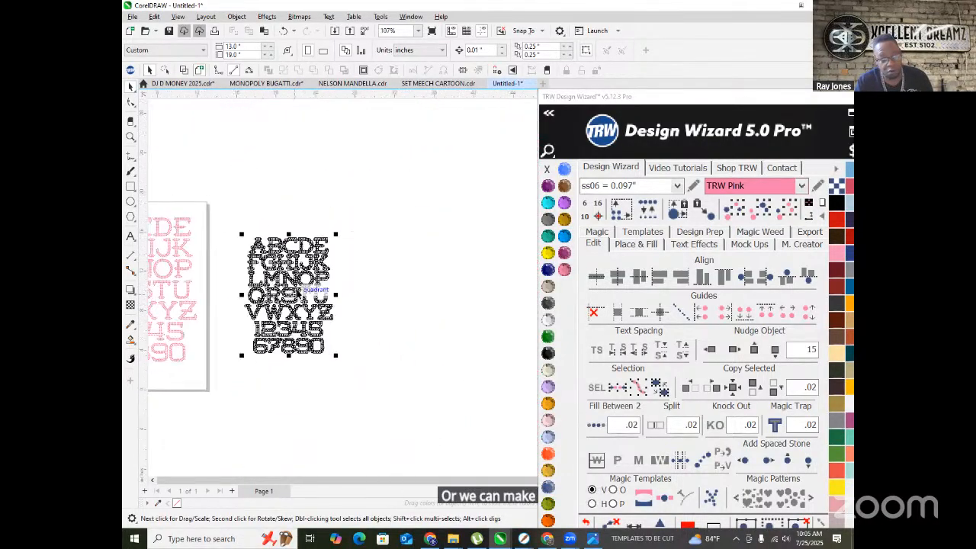
drag(294, 281, 414, 254)
scroll(412, 241, up, 2)
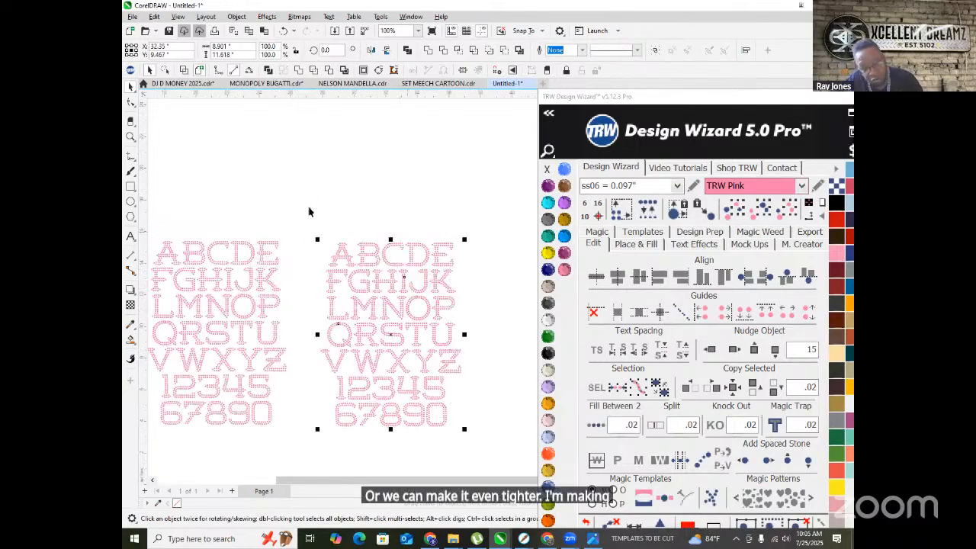
scroll(316, 248, up, 7)
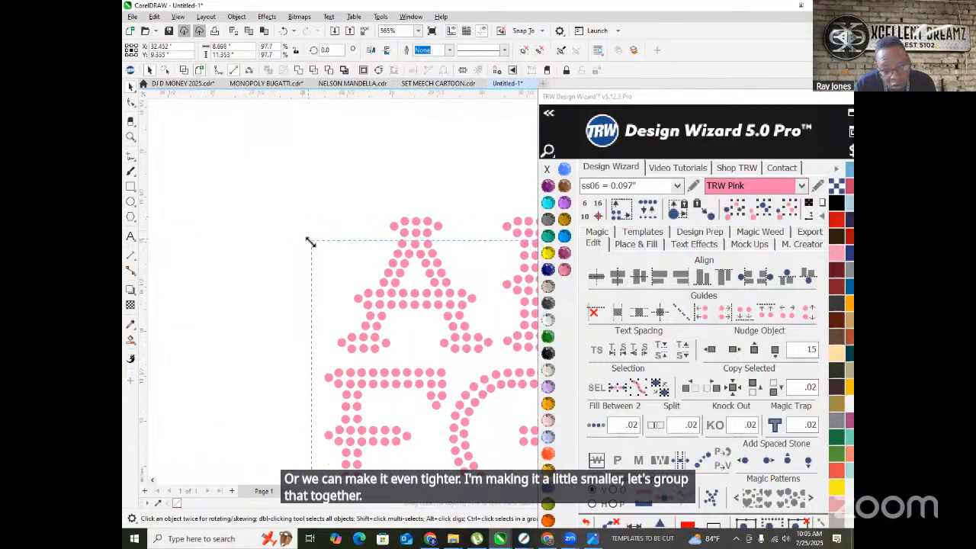
drag(309, 240, 331, 271)
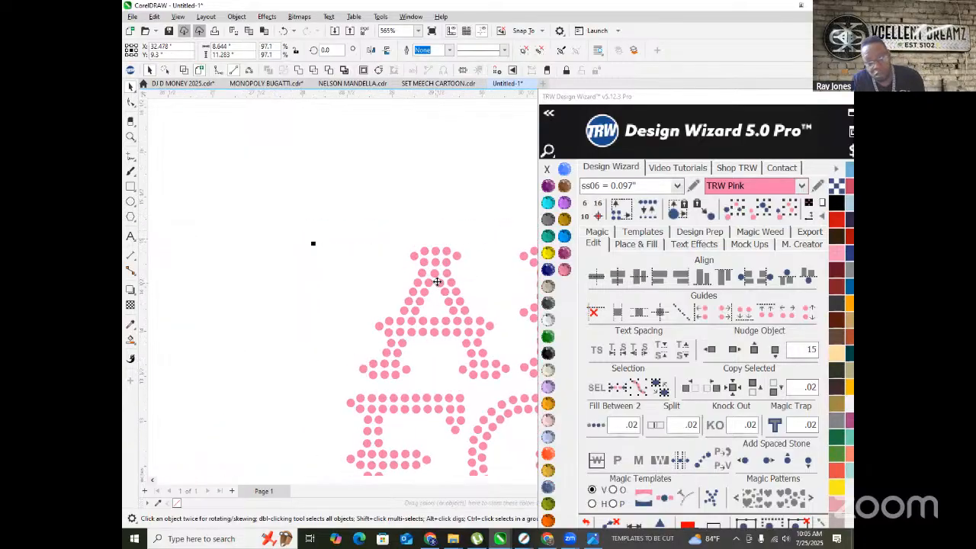
- Ungroup the new copy to rebuild its stones with ss06, then group them back with Ctrl+G
right_click(437, 281)
click(487, 251)
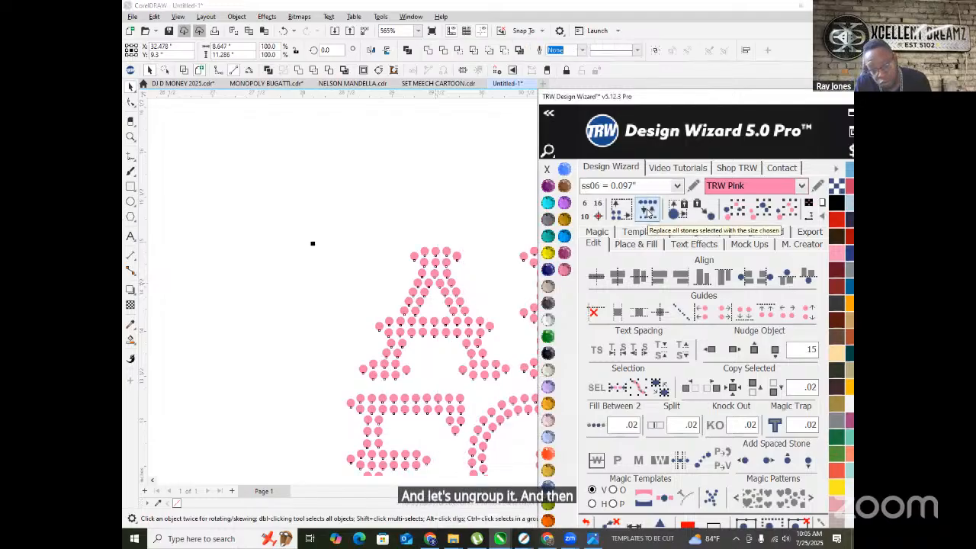
scroll(328, 256, down, 3)
scroll(327, 256, down, 5)
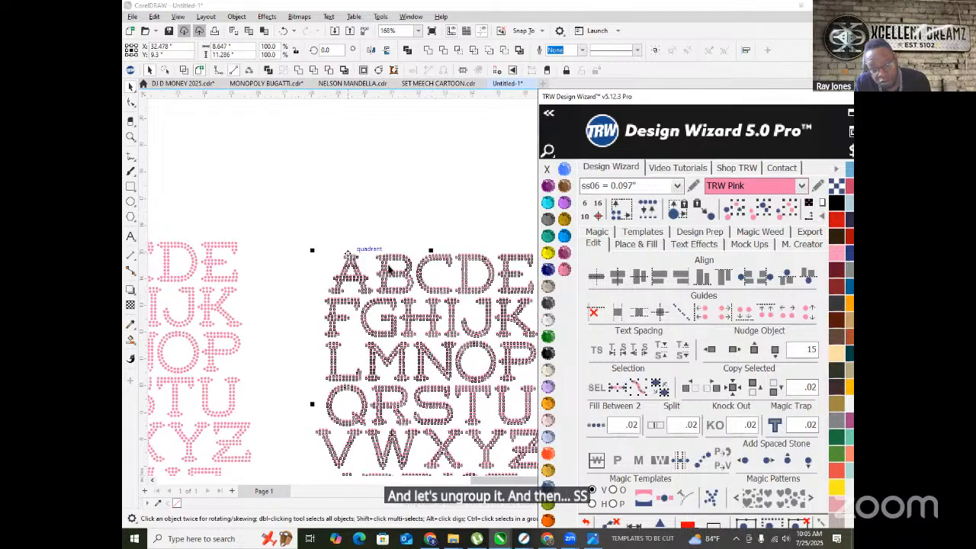
scroll(368, 256, up, 1)
scroll(368, 256, up, 6)
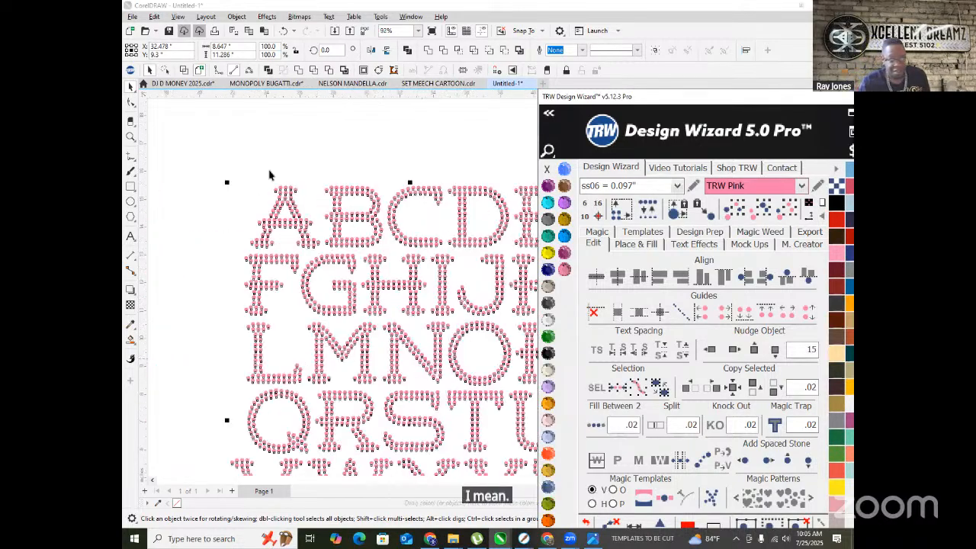
scroll(306, 211, down, 2)
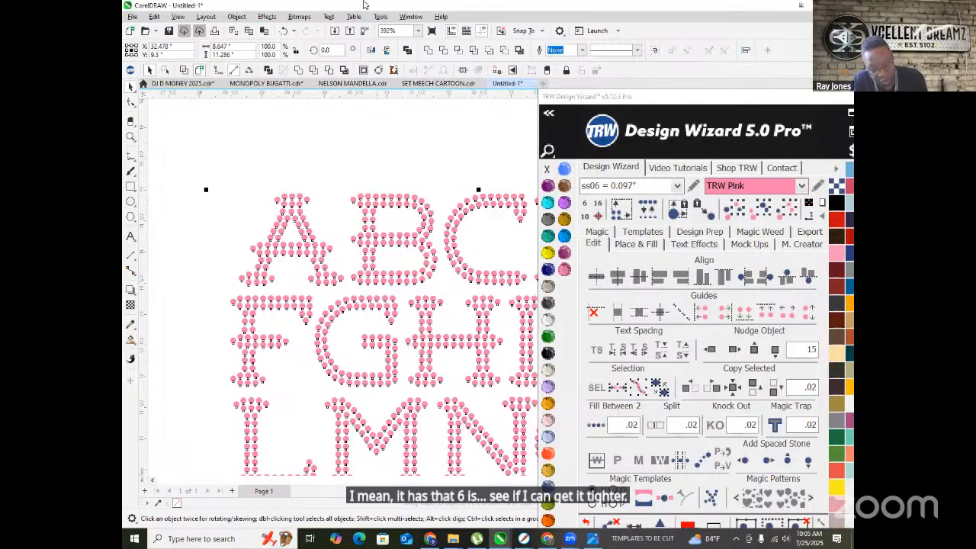
key(ctrl+g)
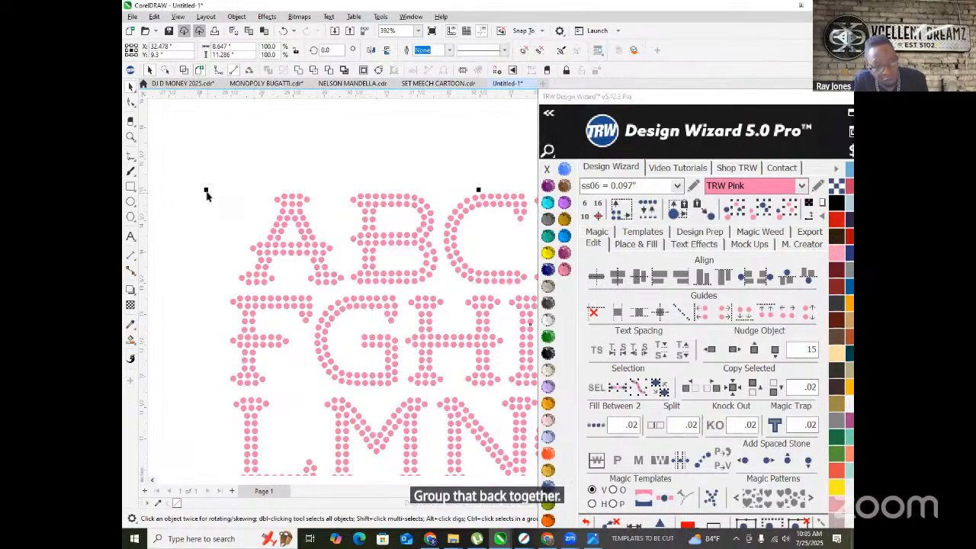
- Nudge the grouped letters down and right, ungroup their stones again and deselect
drag(255, 233, 312, 268)
right_click(309, 262)
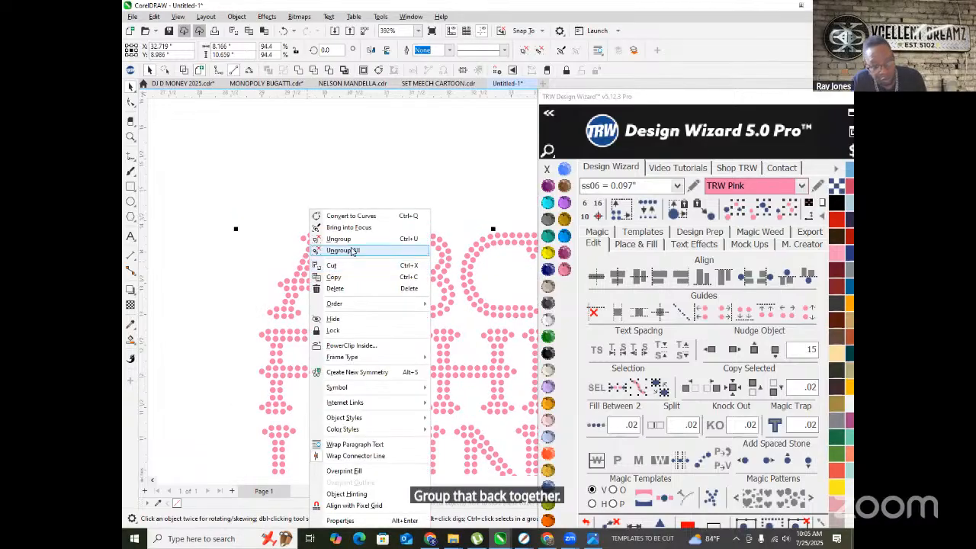
click(349, 249)
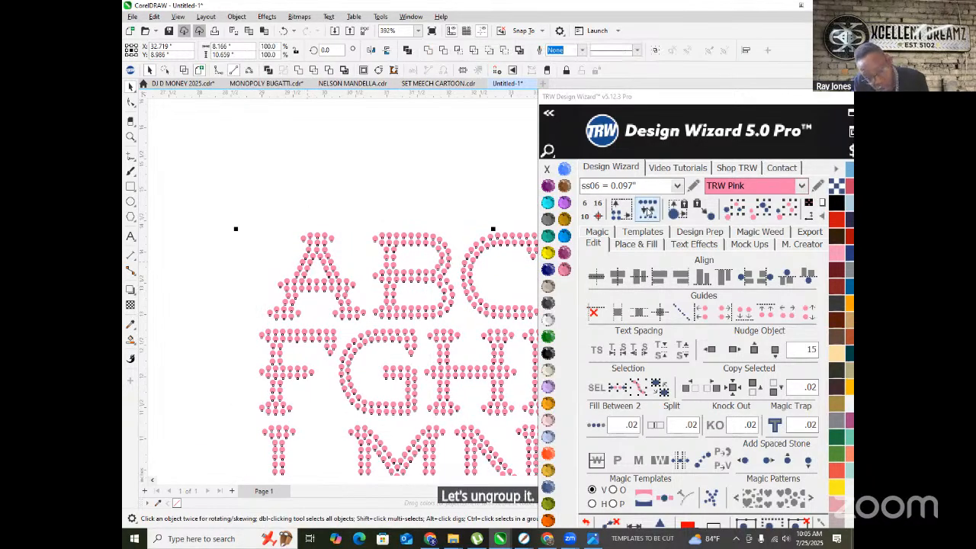
scroll(348, 260, up, 2)
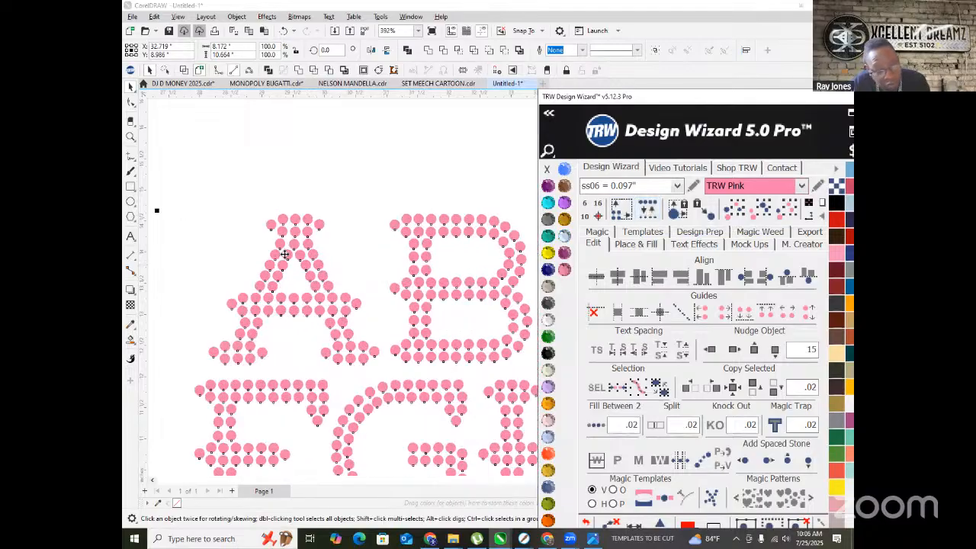
scroll(284, 253, up, 2)
scroll(267, 228, down, 5)
scroll(327, 211, down, 3)
click(327, 211)
- Move the middle rhinestone alphabet up and left
scroll(358, 317, down, 2)
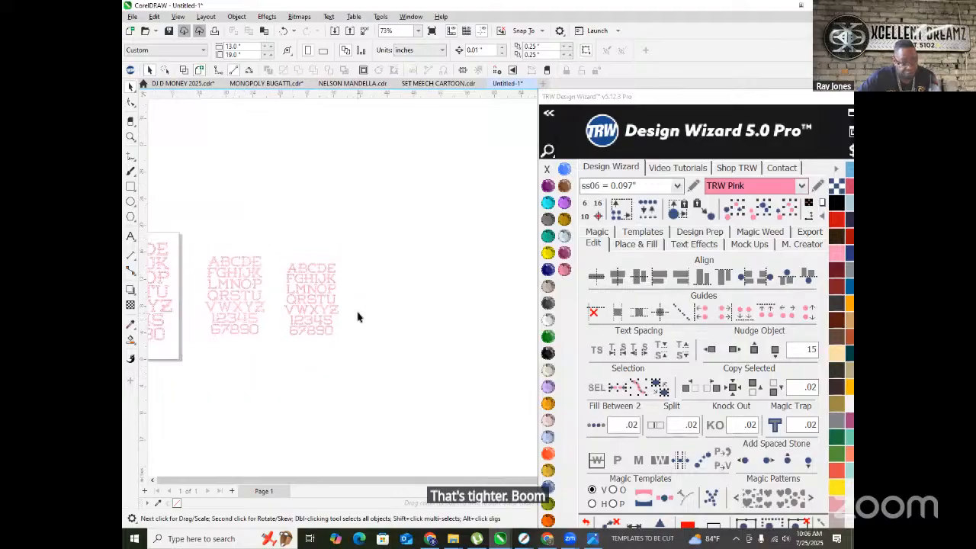
scroll(246, 331, down, 2)
scroll(212, 316, up, 2)
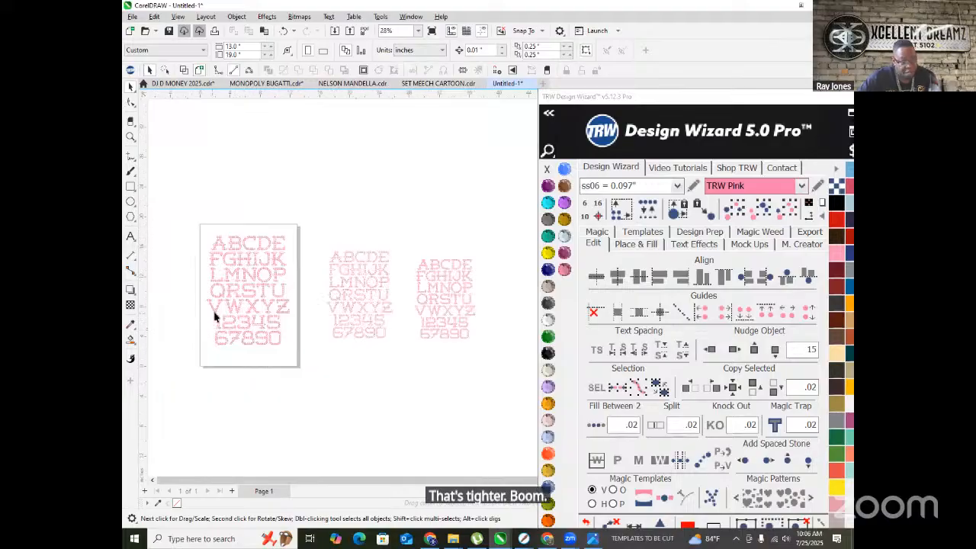
drag(407, 361, 406, 362)
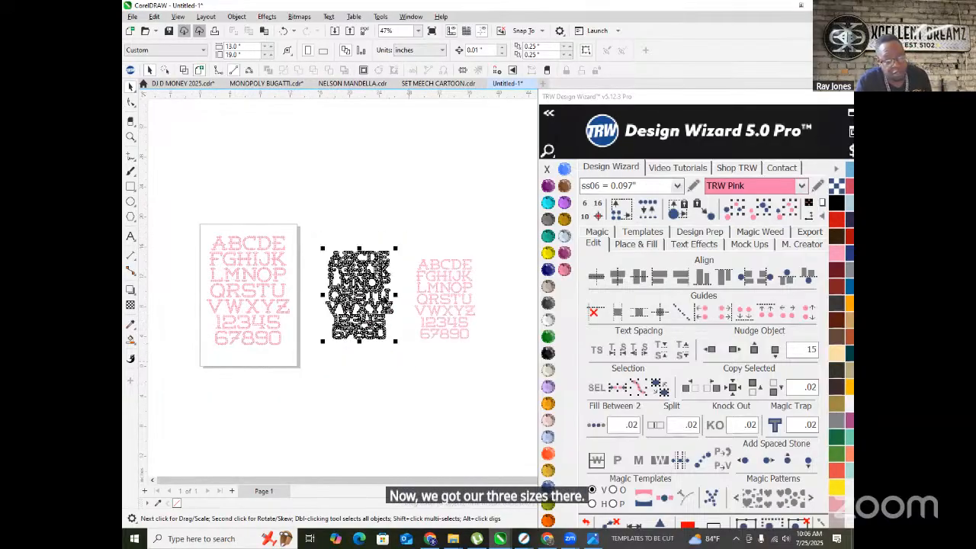
drag(356, 274, 327, 263)
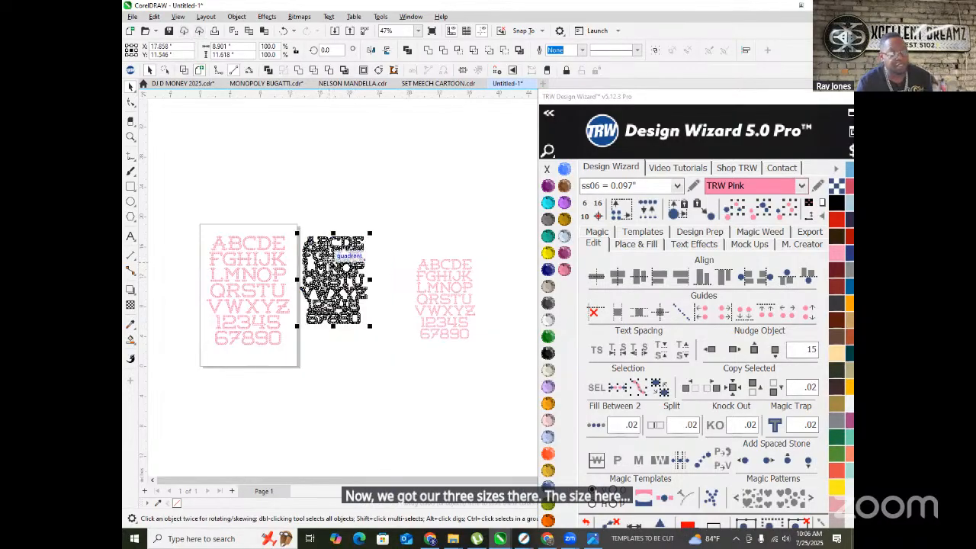
- Zoom out and move the rightmost alphabet in beside the other two, then deselect
scroll(327, 263, up, 2)
key(Escape)
scroll(294, 251, down, 4)
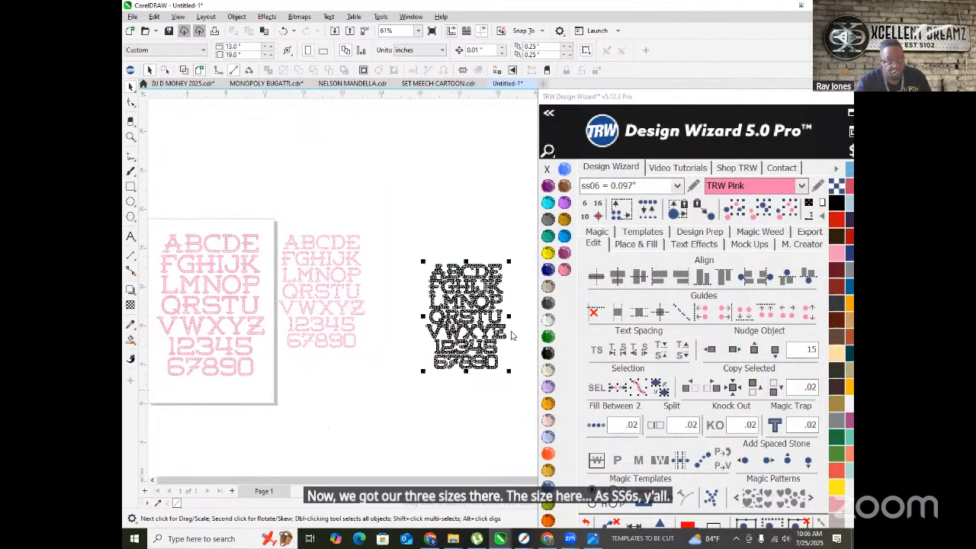
click(477, 298)
drag(458, 299, 400, 278)
scroll(379, 228, down, 2)
click(390, 200)
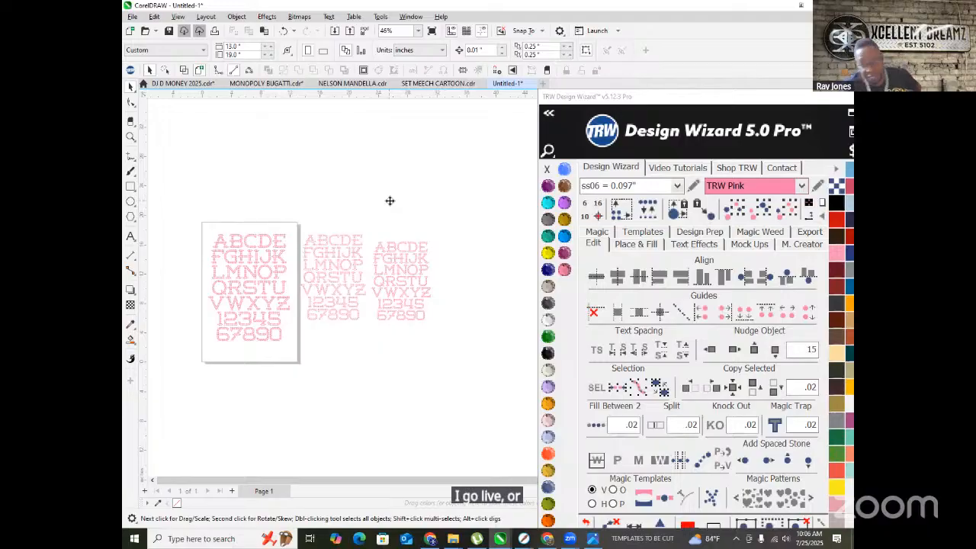
click(549, 538)
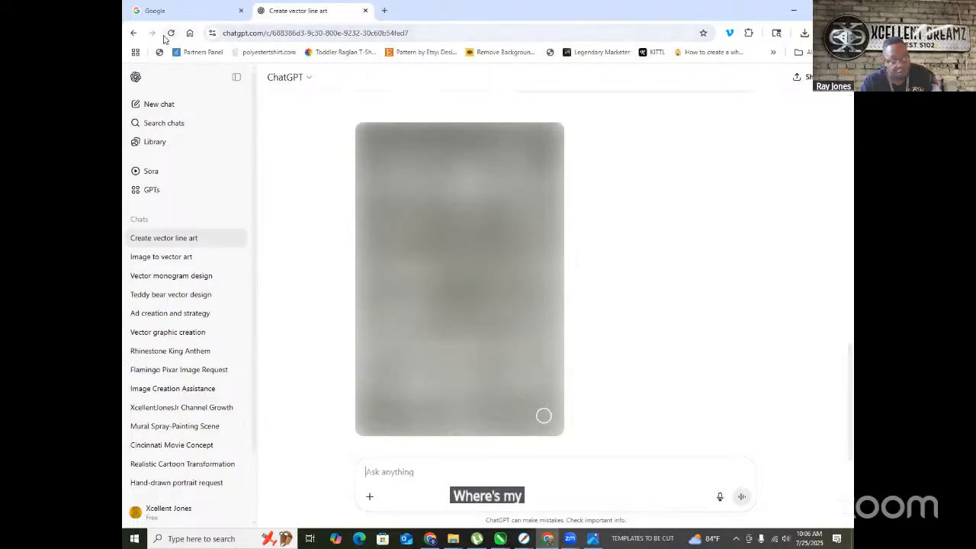
- Find the DIAMOND CLUB line-art portrait in the chat and download it as a PNG
scroll(474, 285, up, 5)
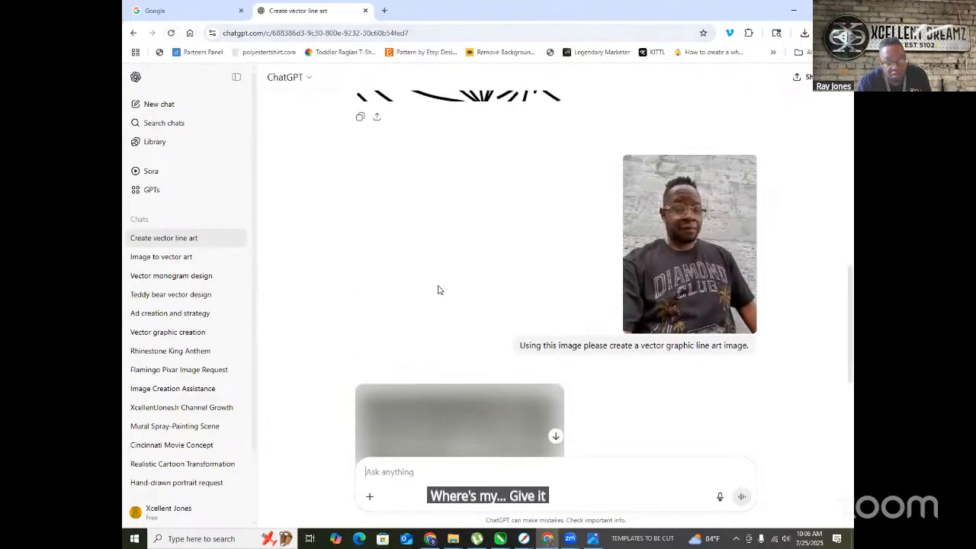
scroll(444, 282, down, 3)
scroll(442, 282, down, 3)
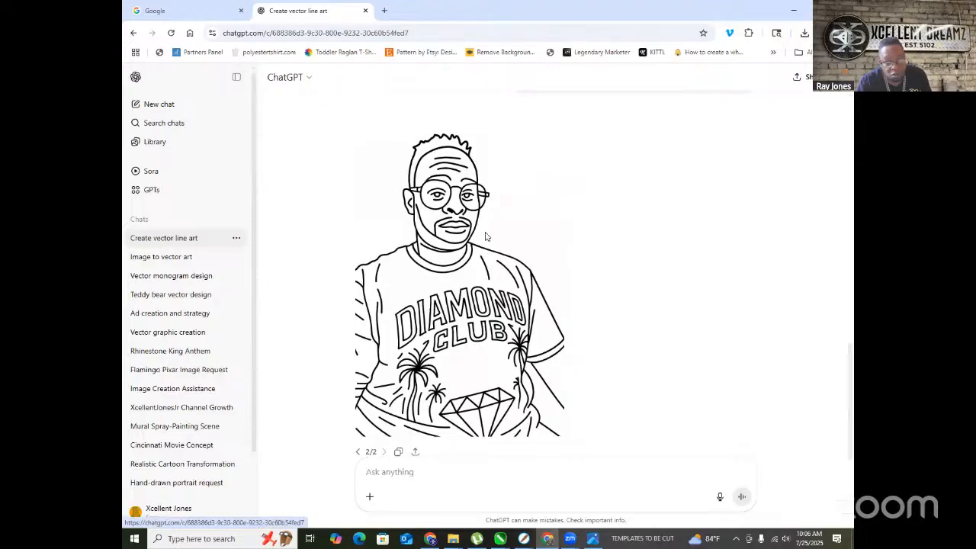
scroll(453, 243, down, 1)
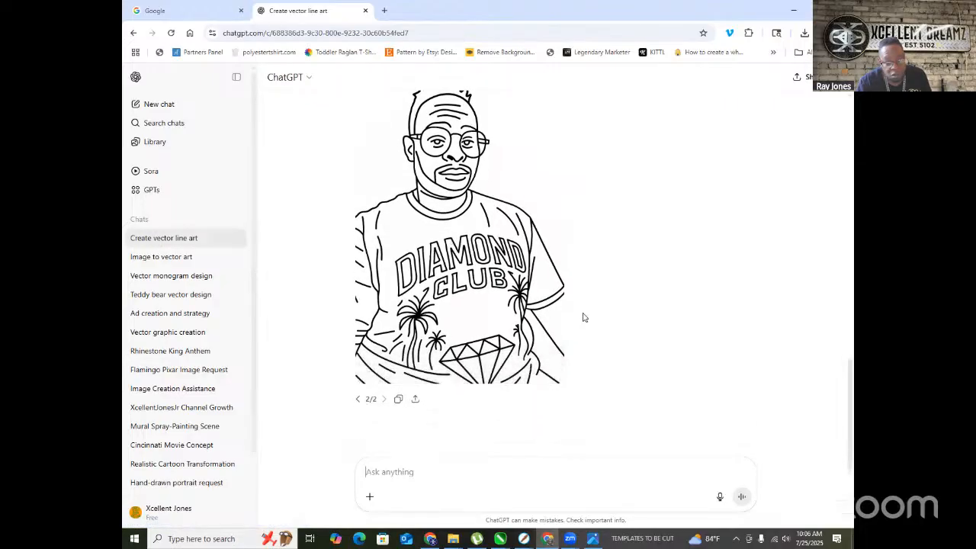
scroll(583, 317, up, 9)
scroll(583, 317, down, 4)
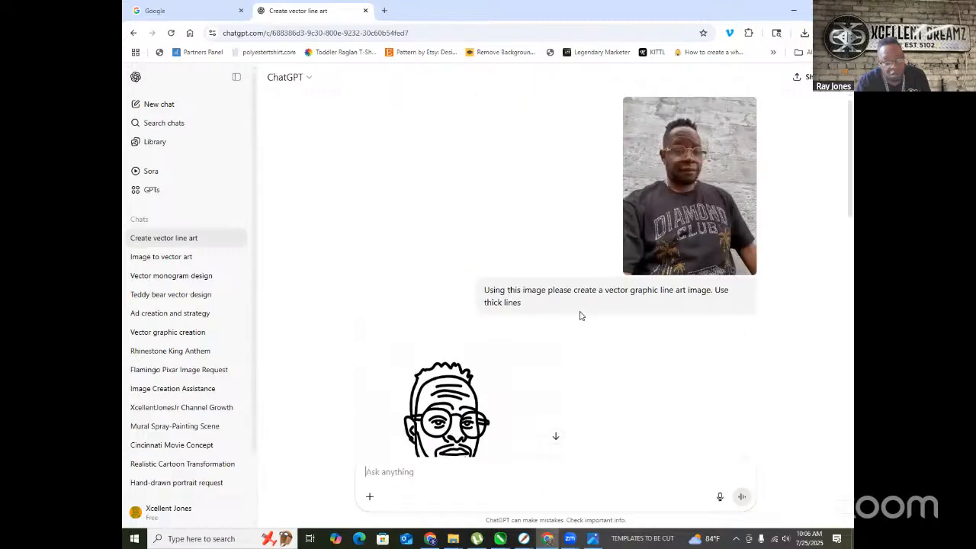
scroll(573, 312, up, 9)
scroll(564, 310, down, 3)
scroll(562, 309, up, 2)
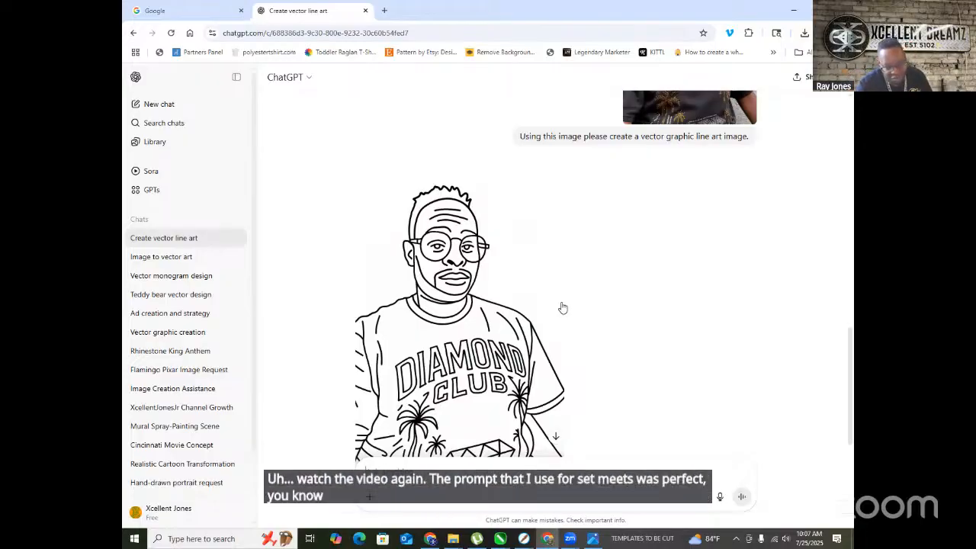
scroll(518, 256, down, 2)
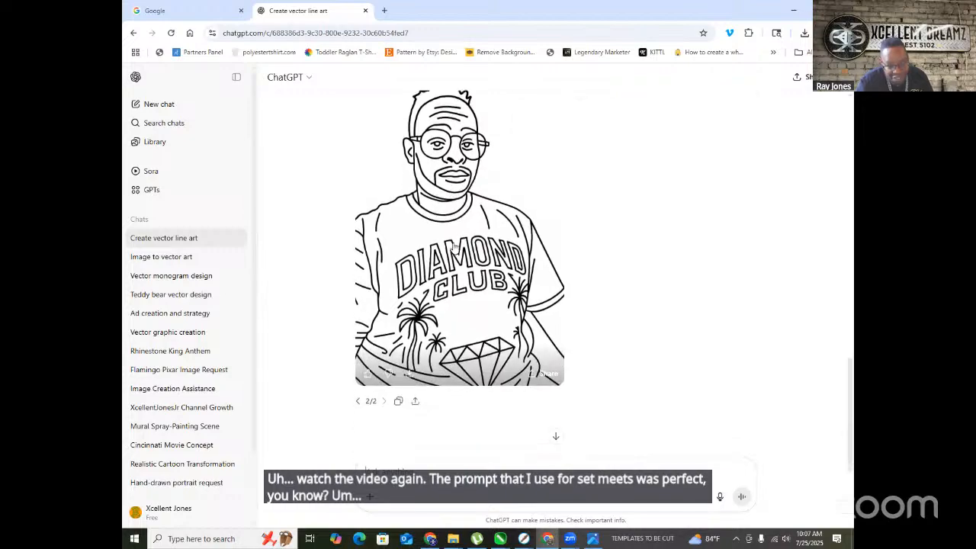
right_click(488, 199)
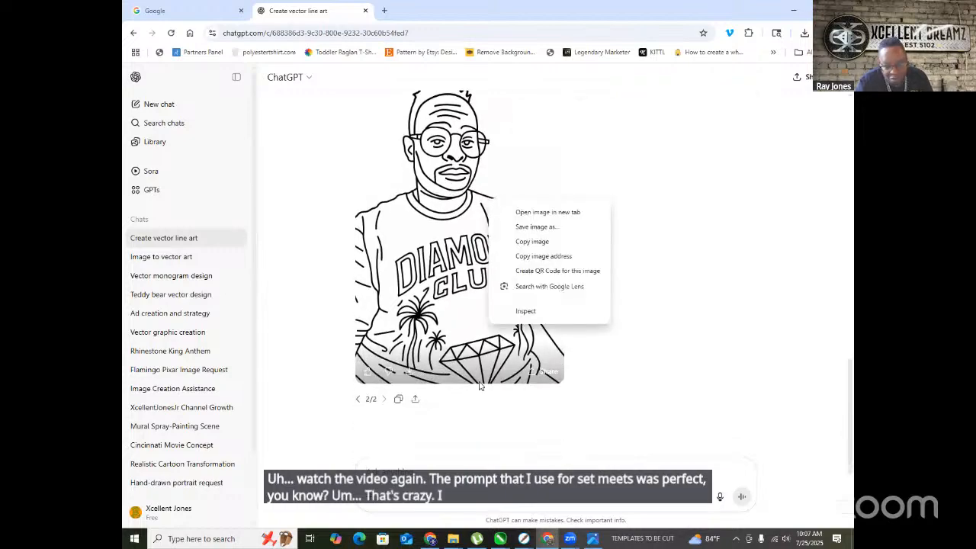
click(409, 372)
click(410, 372)
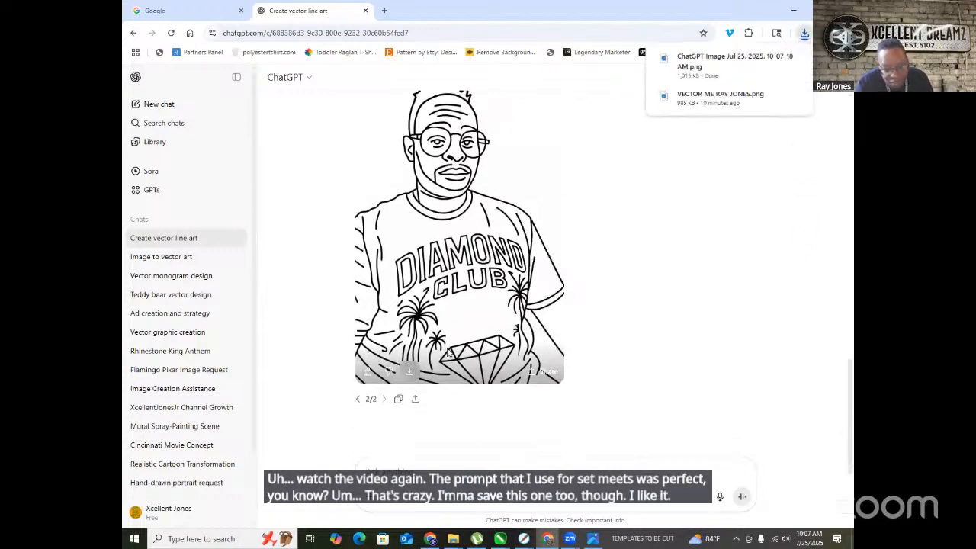
scroll(450, 350, up, 4)
scroll(574, 264, down, 8)
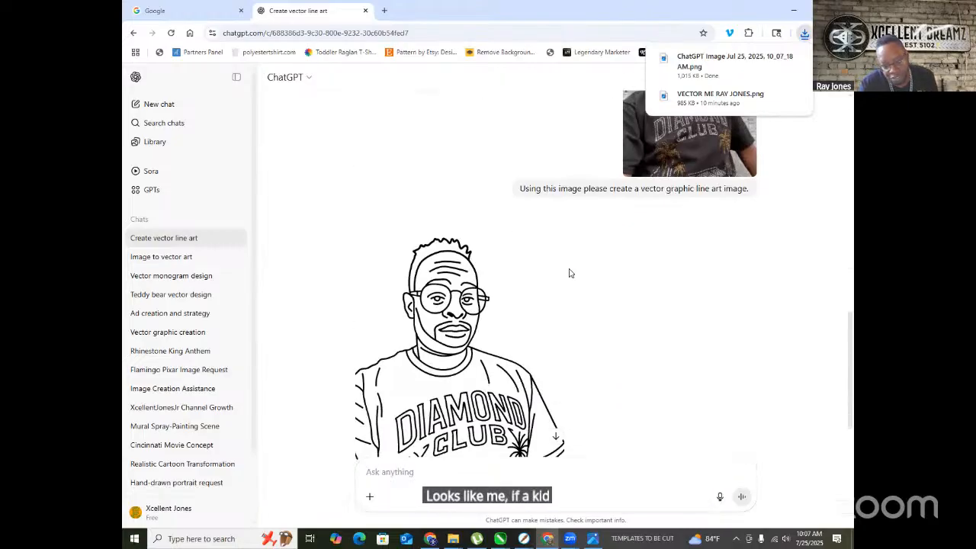
- Go from the Image to vector art and Vector monogram chats to Teddy bear vector design, scrolling to its first photo
scroll(568, 273, down, 3)
click(161, 264)
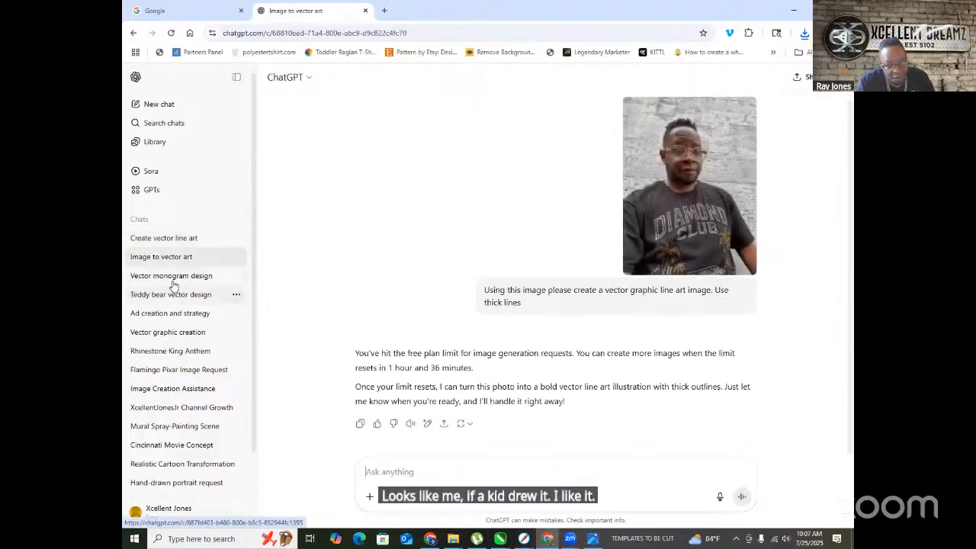
click(174, 277)
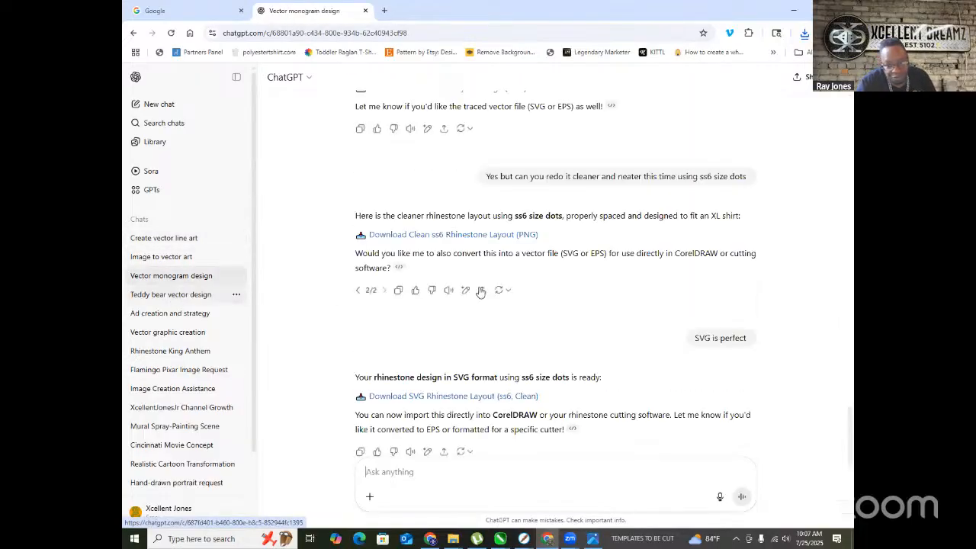
click(222, 297)
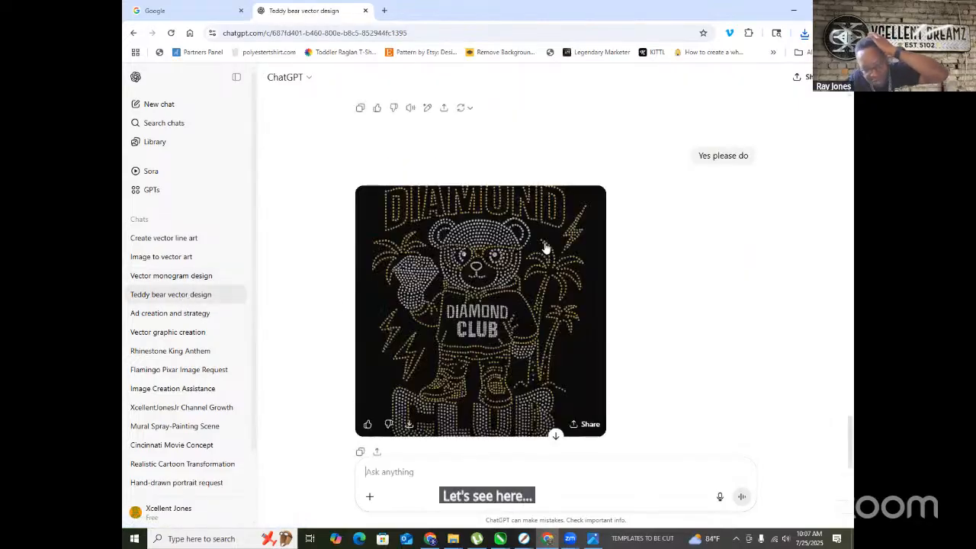
scroll(613, 282, up, 1)
scroll(614, 282, up, 15)
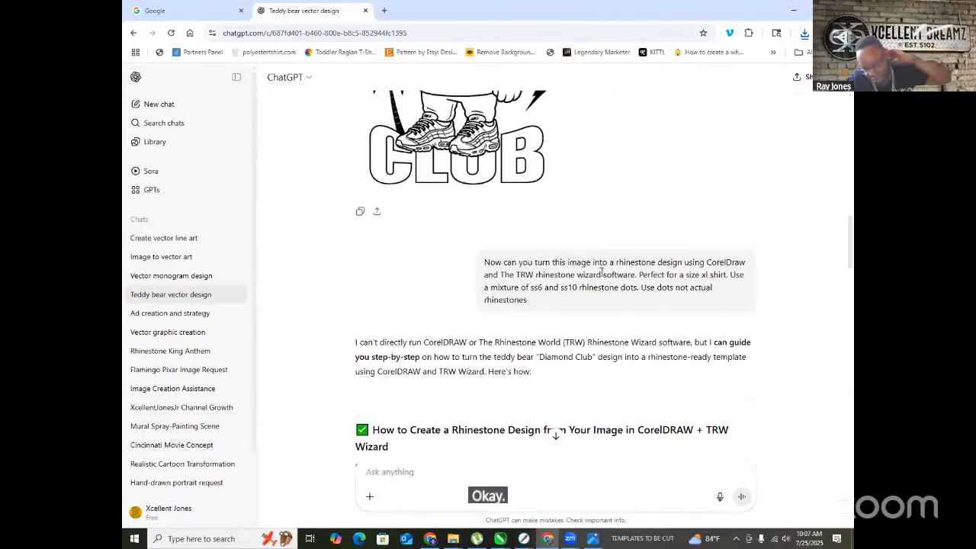
scroll(601, 273, up, 10)
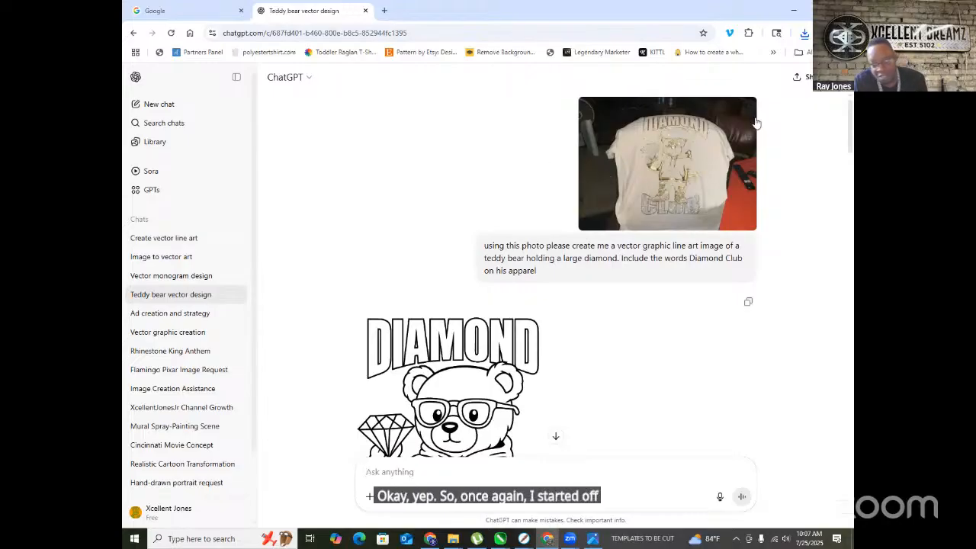
- Enlarge the uploaded T-shirt photo to inspect it, then close it and return to the chat
click(666, 137)
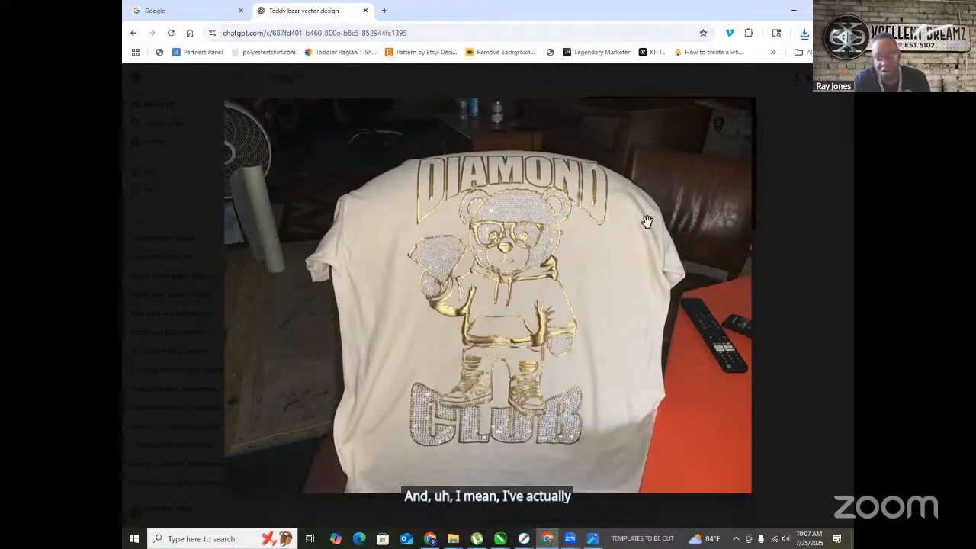
click(162, 178)
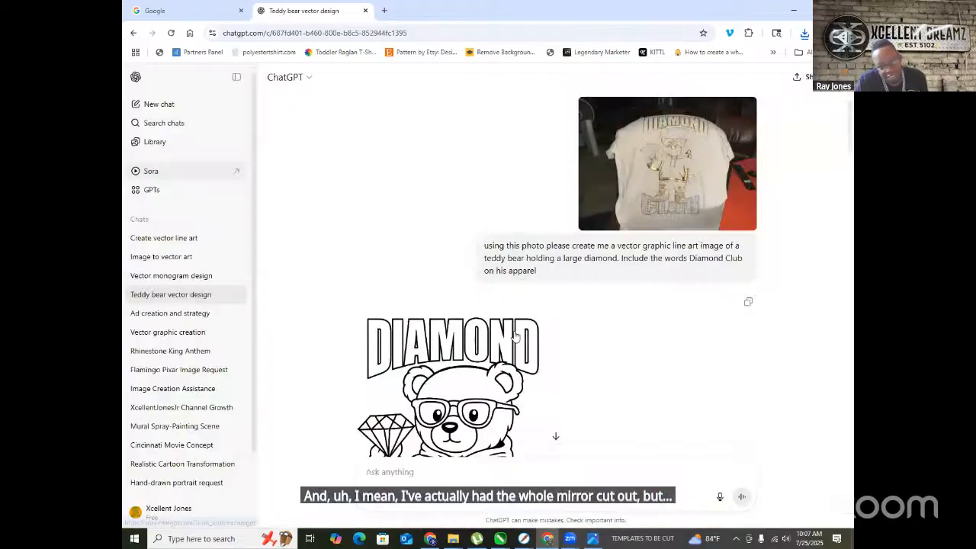
scroll(457, 305, down, 2)
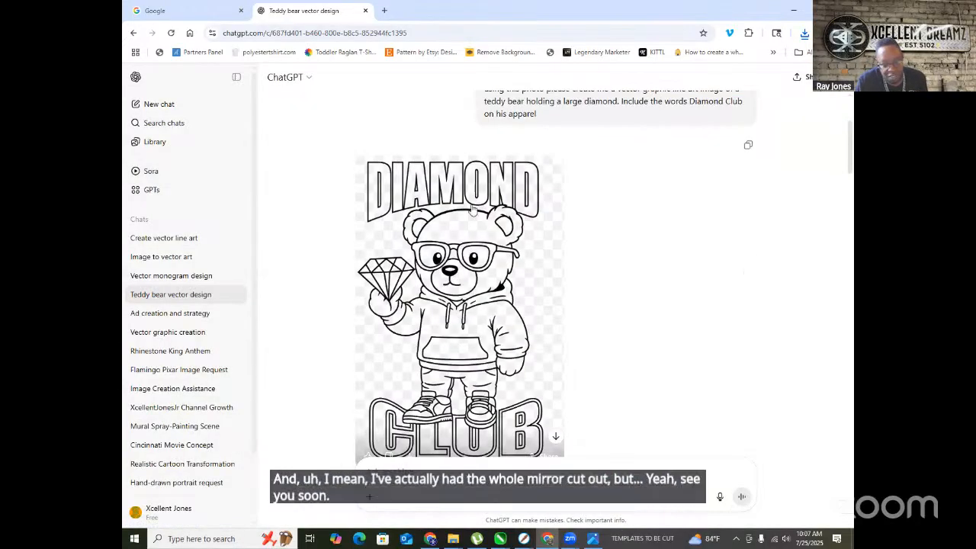
scroll(472, 218, up, 2)
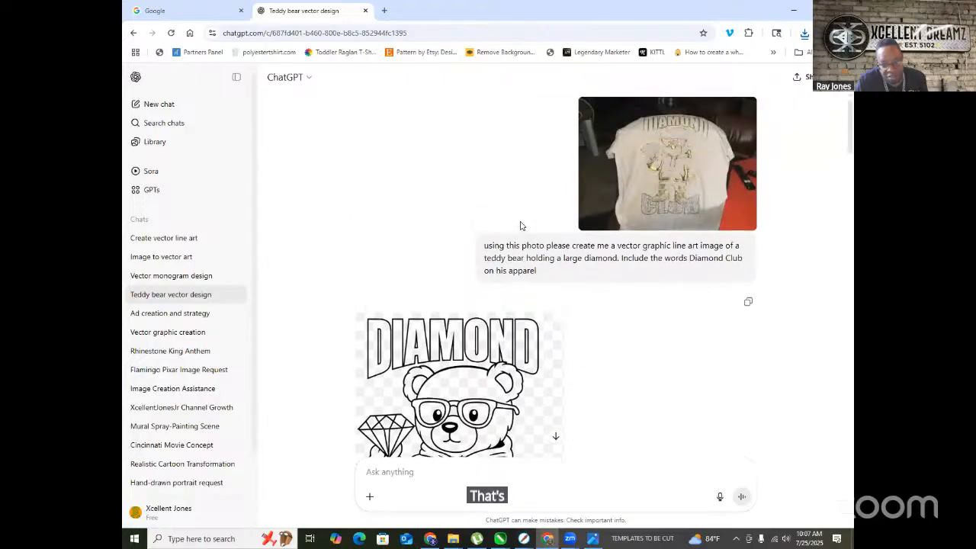
click(661, 194)
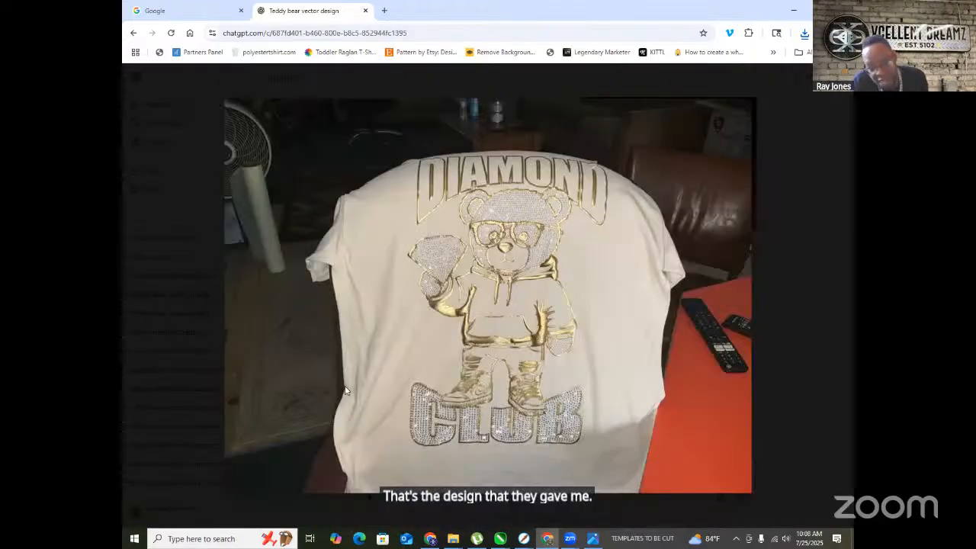
click(174, 205)
- Scroll the Teddy bear chat down to the gold-and-silver DIAMOND CLUB dot mockup on black
scroll(500, 262, down, 3)
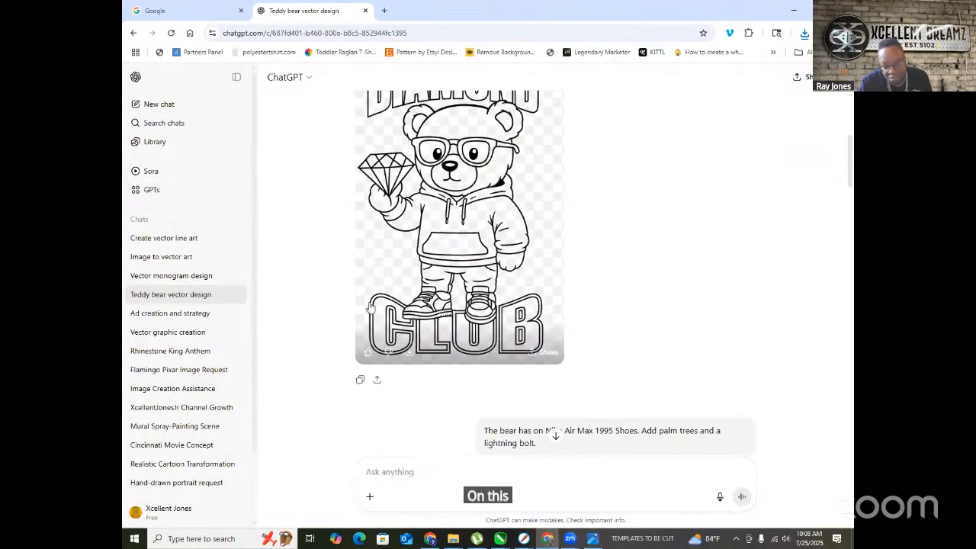
scroll(452, 305, down, 3)
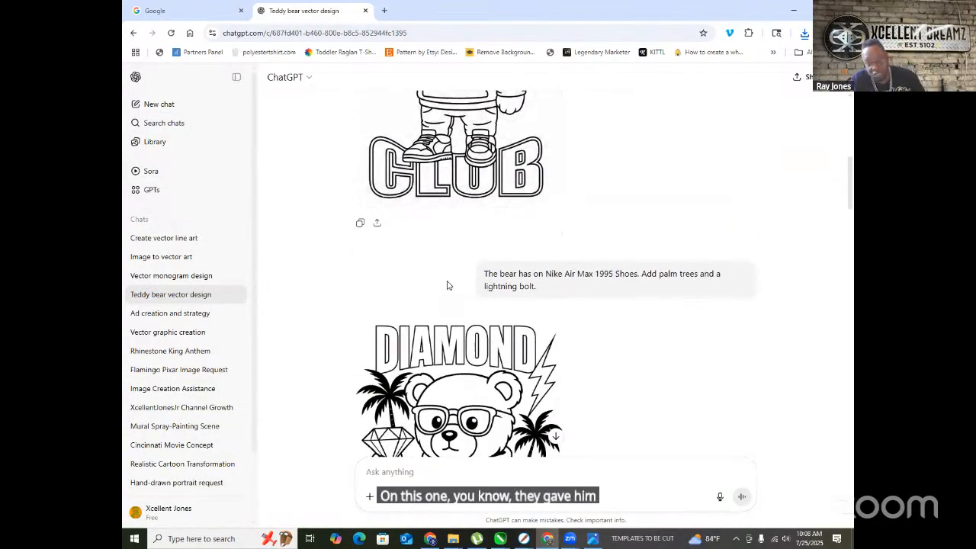
scroll(456, 287, up, 1)
scroll(459, 279, down, 1)
scroll(607, 201, down, 2)
scroll(607, 200, up, 1)
scroll(663, 183, down, 1)
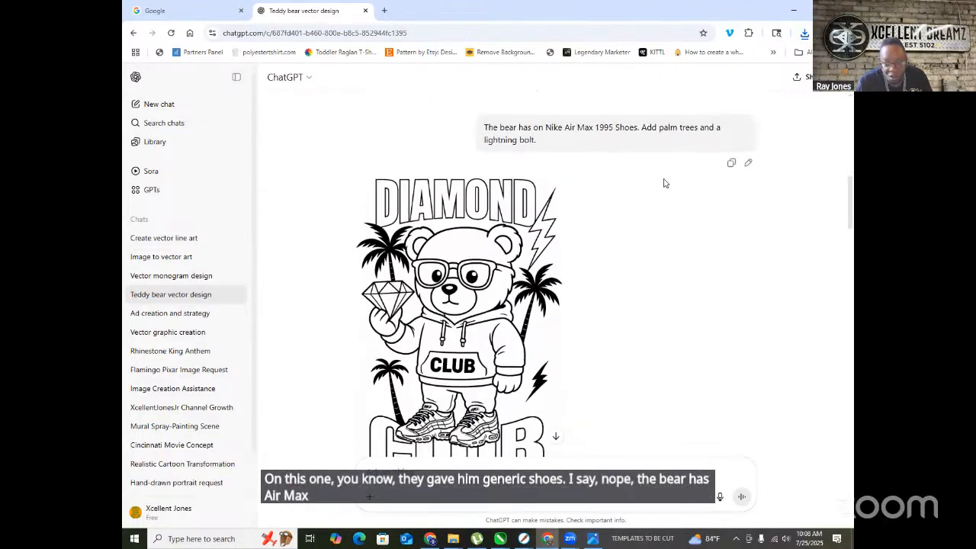
scroll(633, 187, down, 1)
scroll(577, 196, up, 2)
scroll(578, 196, down, 3)
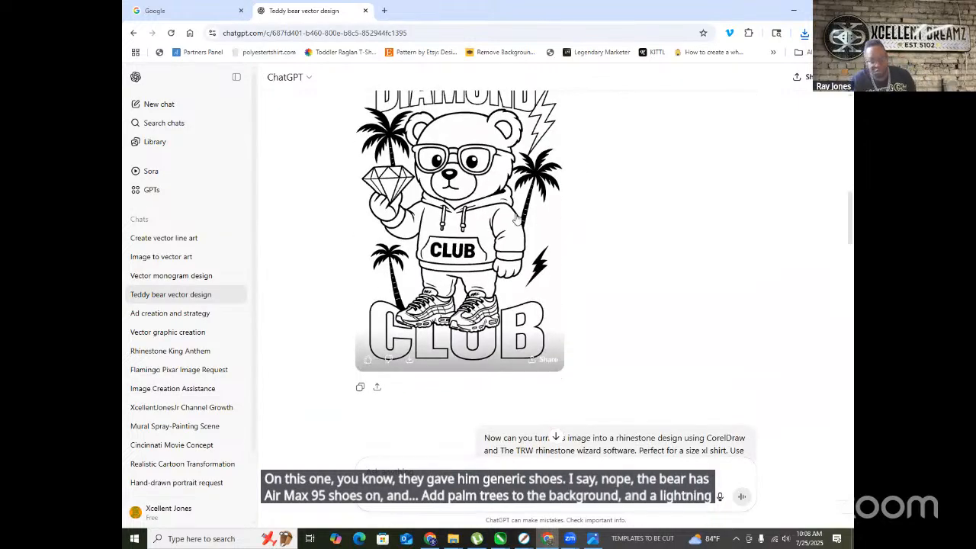
scroll(516, 220, down, 5)
scroll(509, 219, up, 5)
scroll(503, 226, down, 2)
scroll(504, 251, up, 3)
scroll(504, 252, up, 4)
scroll(502, 250, down, 8)
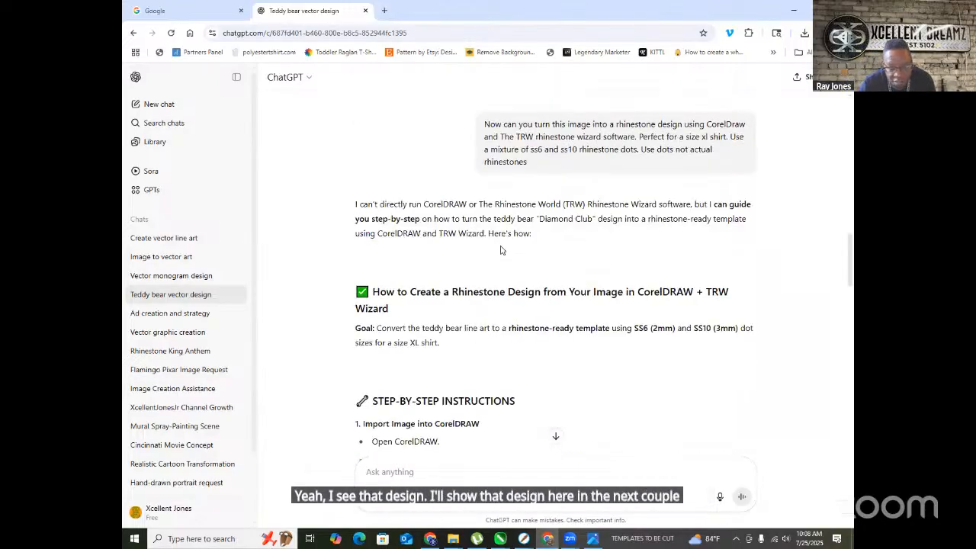
scroll(501, 250, down, 4)
scroll(587, 213, down, 5)
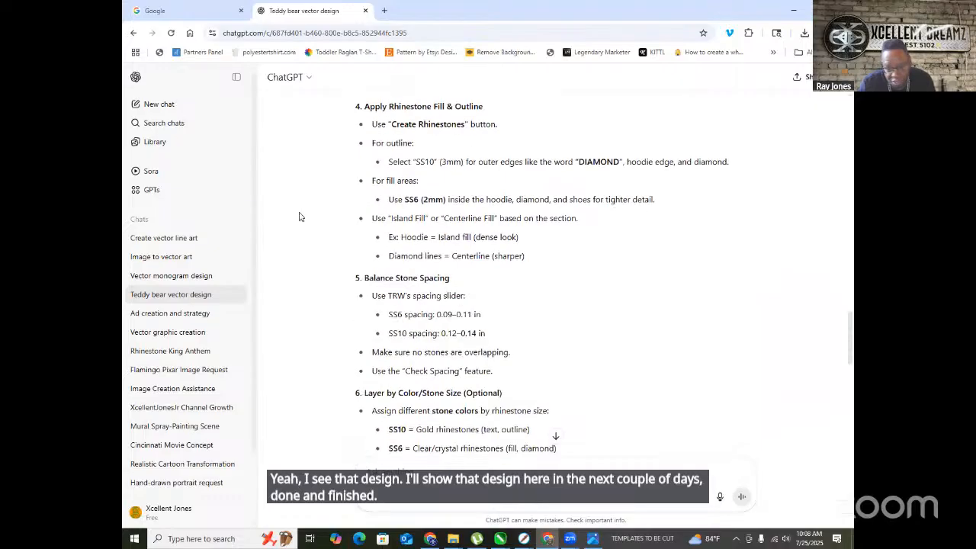
scroll(359, 218, down, 8)
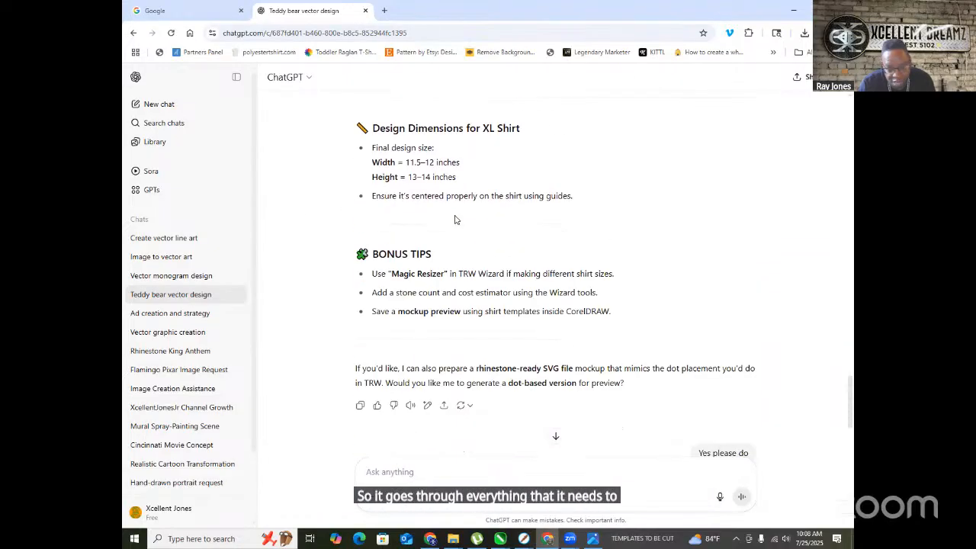
scroll(430, 236, down, 3)
scroll(446, 229, down, 3)
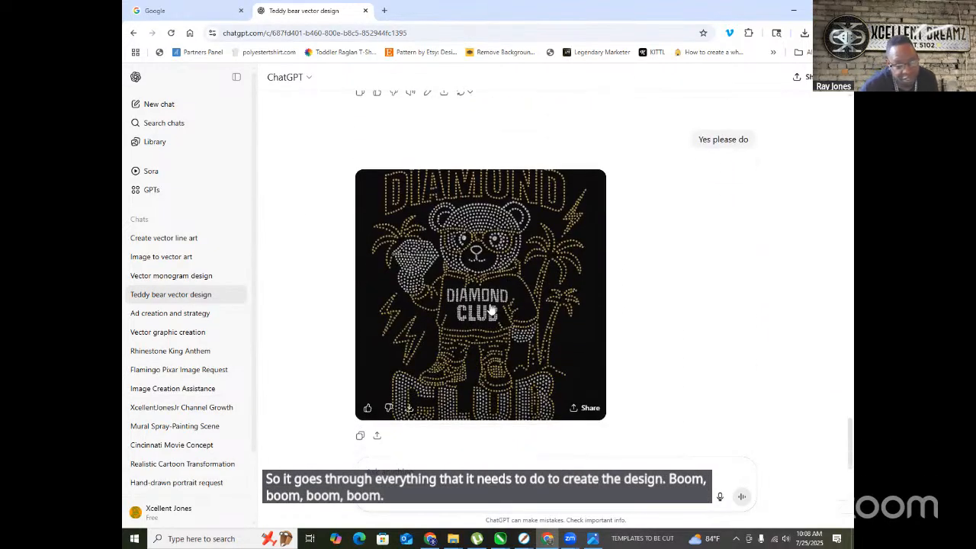
- Save the full-size bear image as a PNG in IMAGES, prefixing its name with DC BEAR DESIGN
click(503, 274)
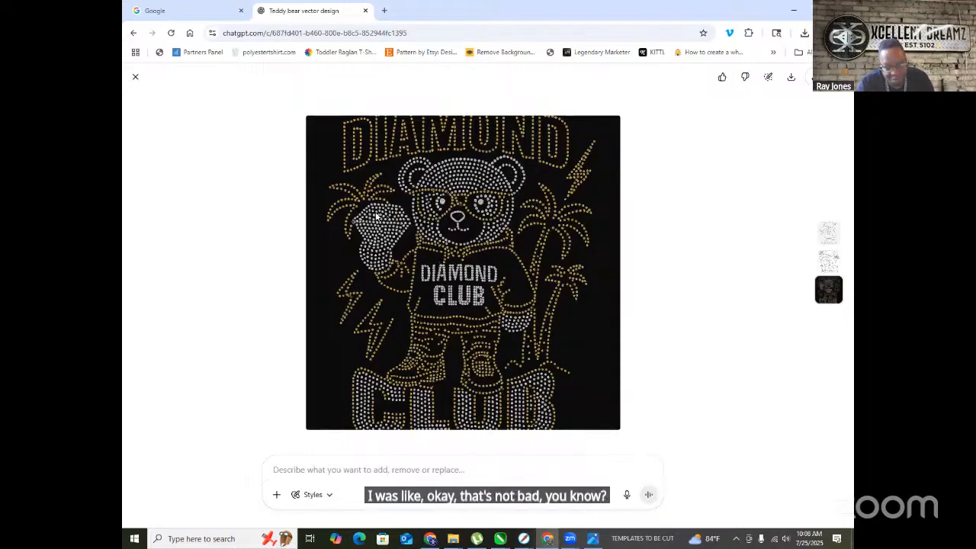
right_click(482, 229)
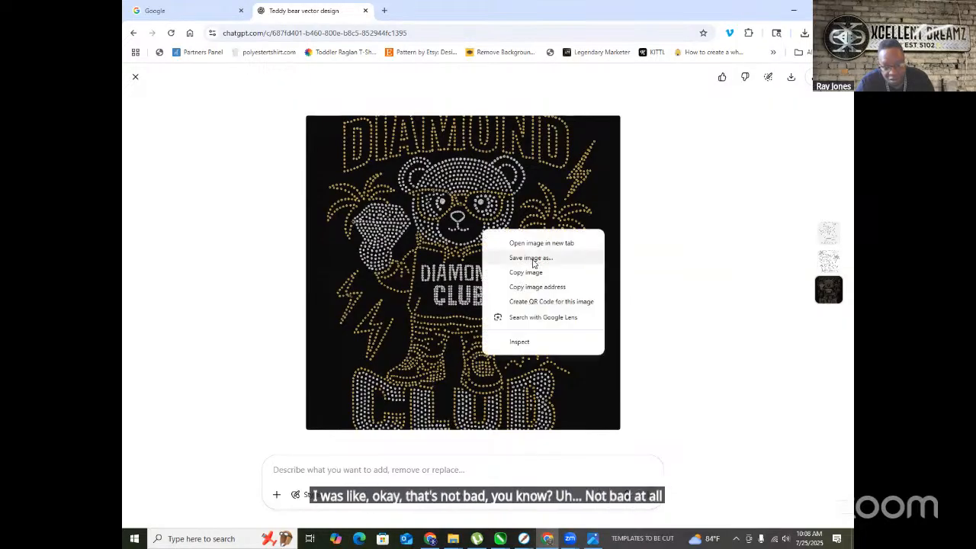
click(530, 258)
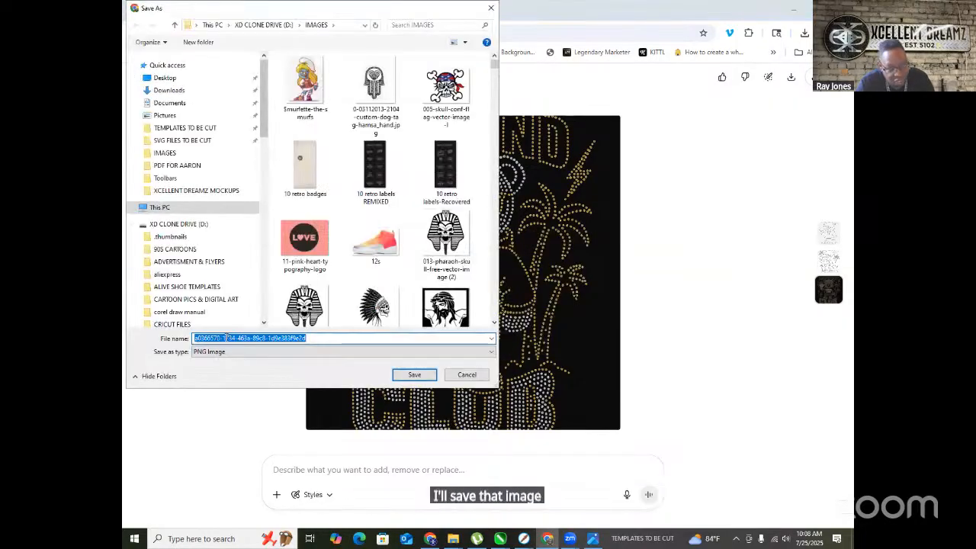
click(195, 338)
text(DC BEAR D)
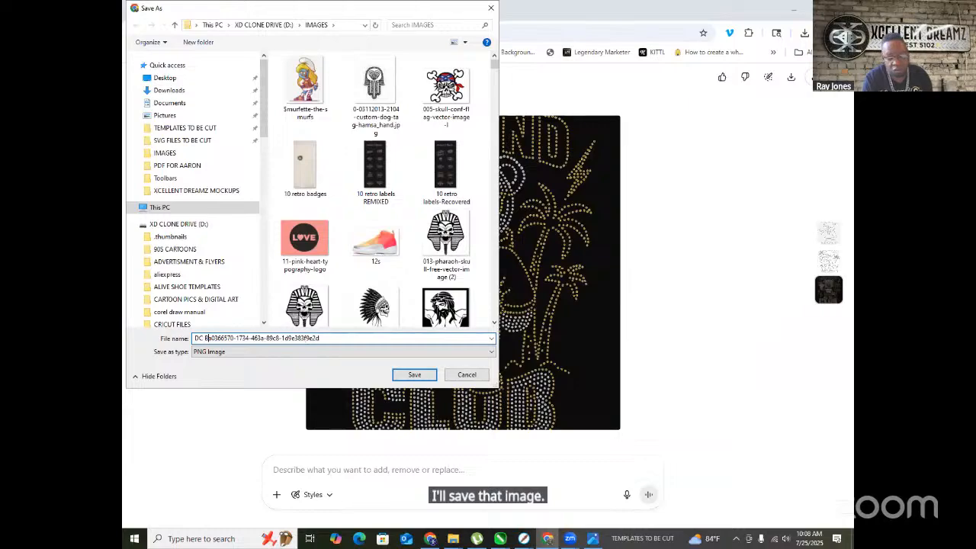
text(ESIGN)
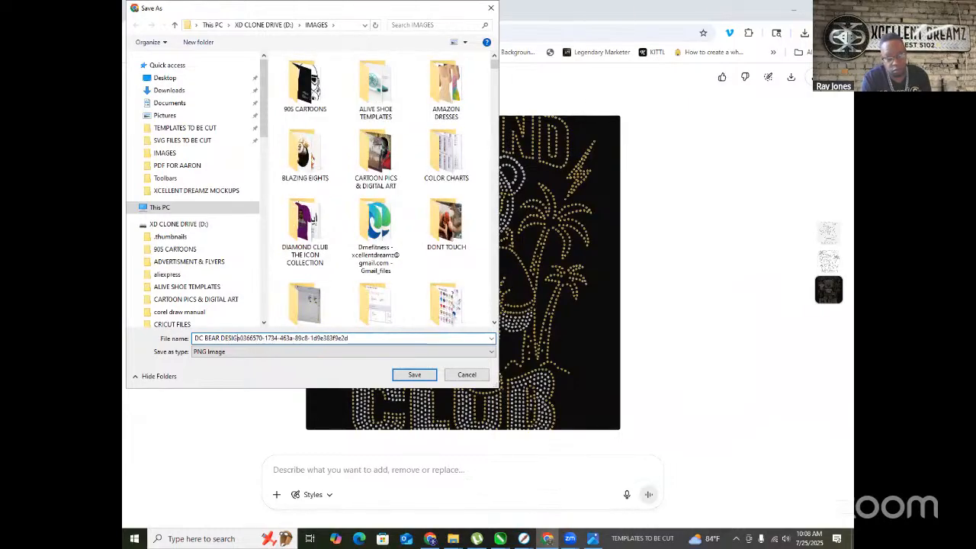
key(Return)
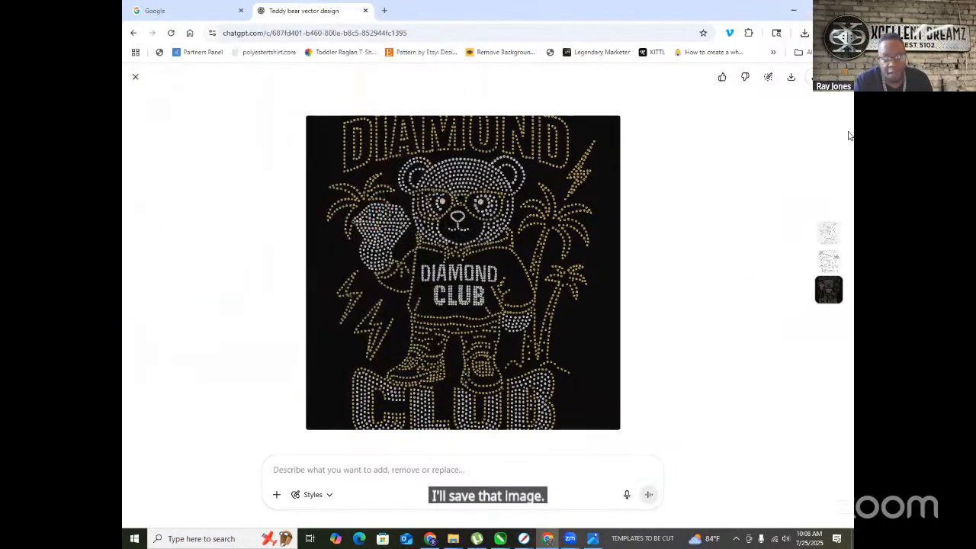
- In CorelDRAW, save the alphabet as ALPHBET STONES 2025.cdr, then open a blank Untitled-1 document
key(super+Down)
key(super+Down)
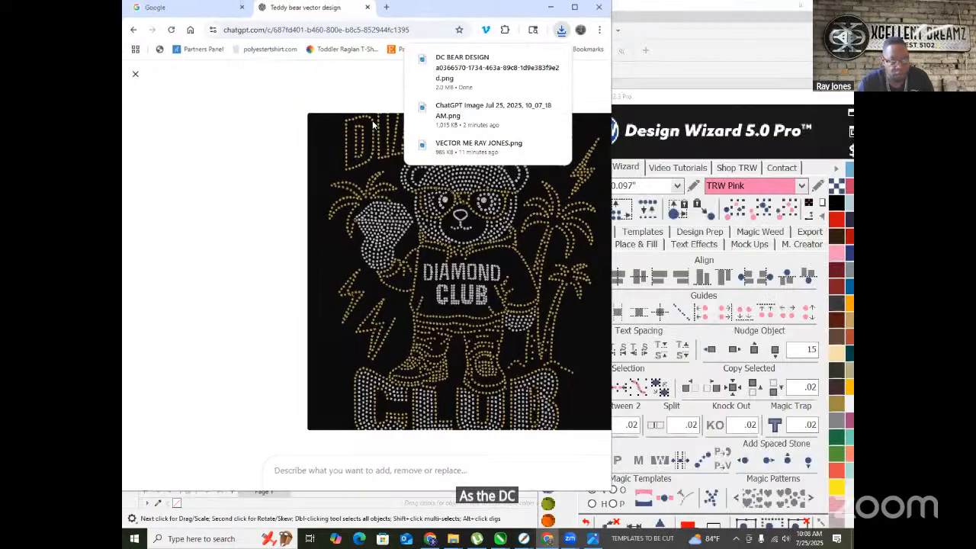
scroll(250, 341, down, 4)
scroll(235, 374, up, 4)
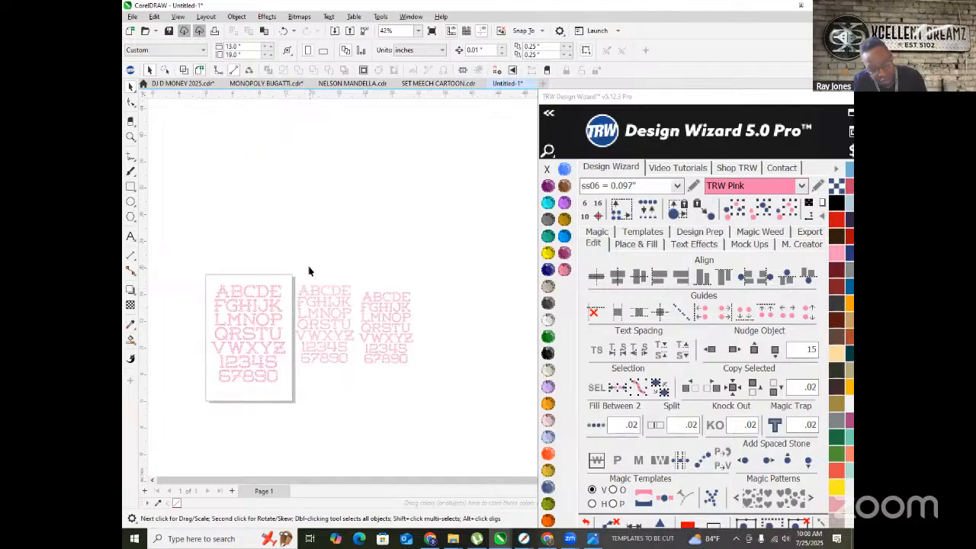
key(ctrl+s)
text(ALPH)
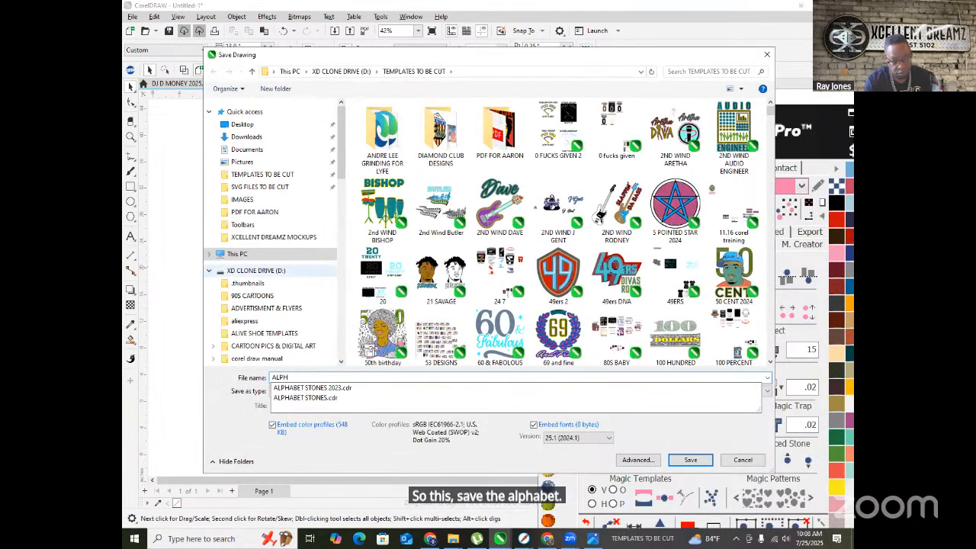
text(BET STONES 2025)
key(Return)
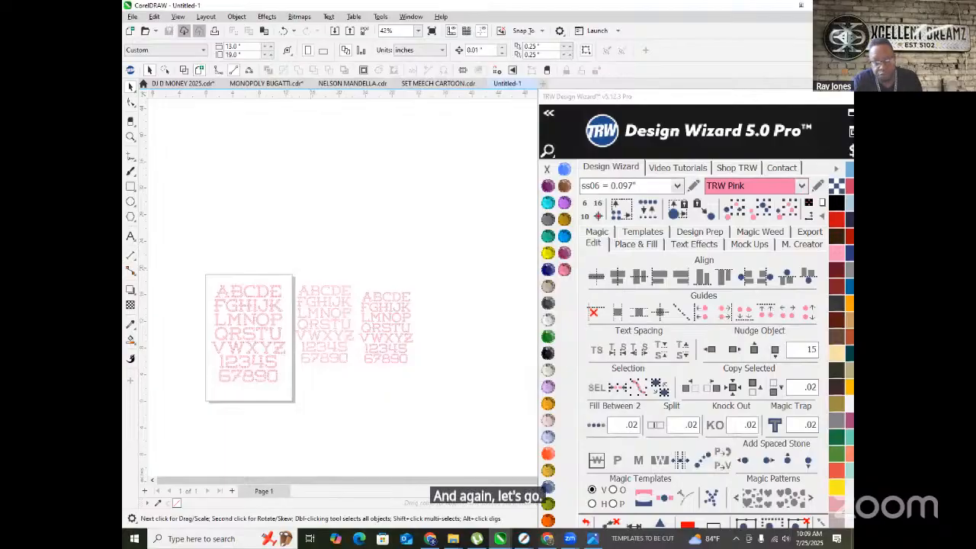
click(571, 83)
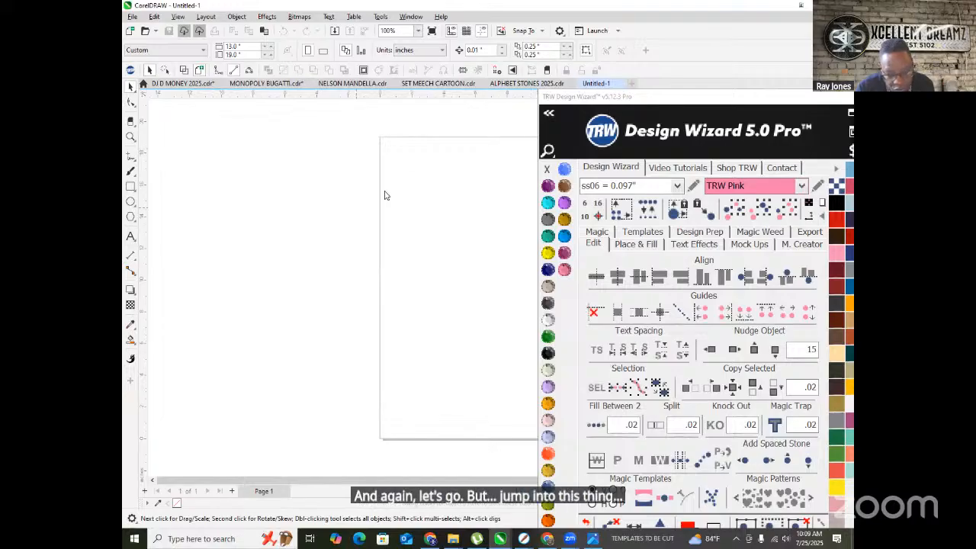
- Drag DC BEAR DESIGN.png from Chrome's downloads list into the CorelDRAW window
click(547, 540)
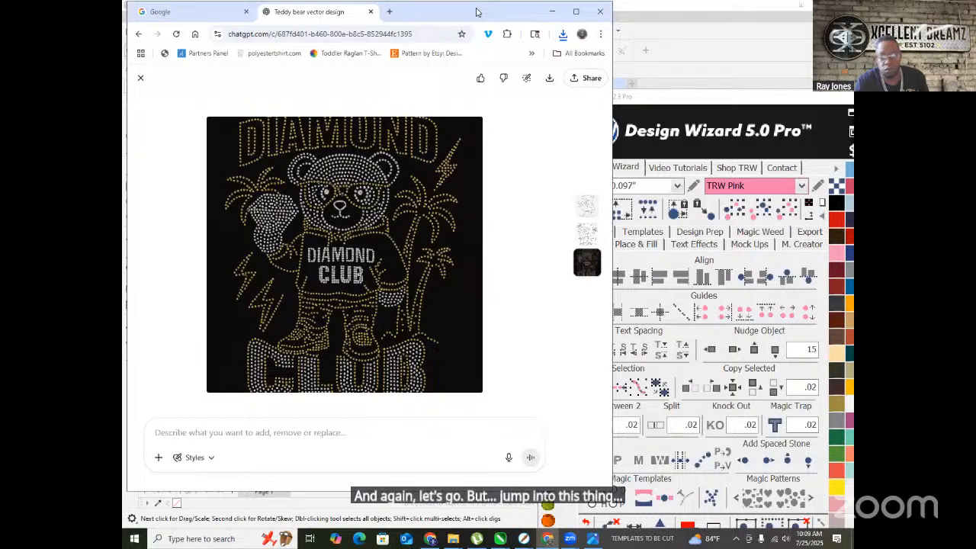
drag(476, 11, 715, 20)
click(802, 44)
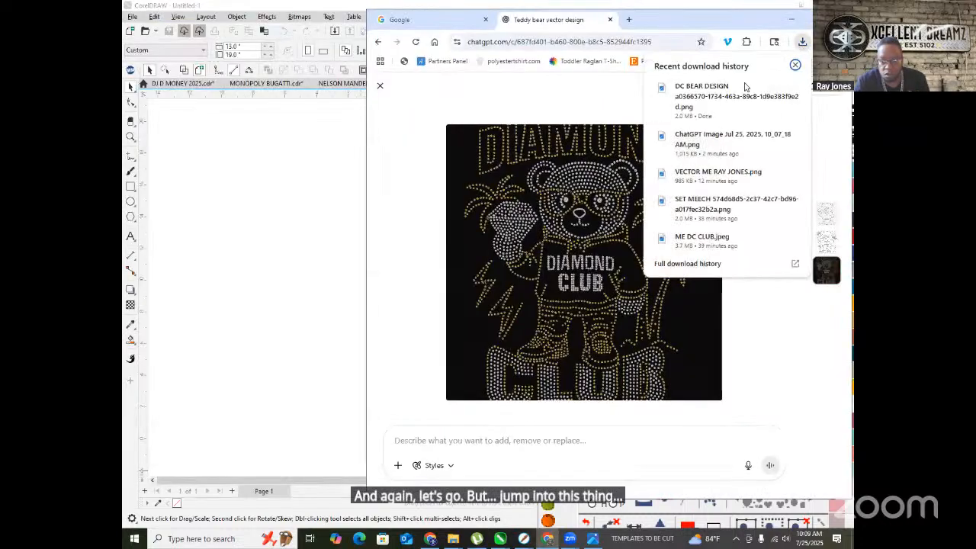
drag(319, 177, 248, 203)
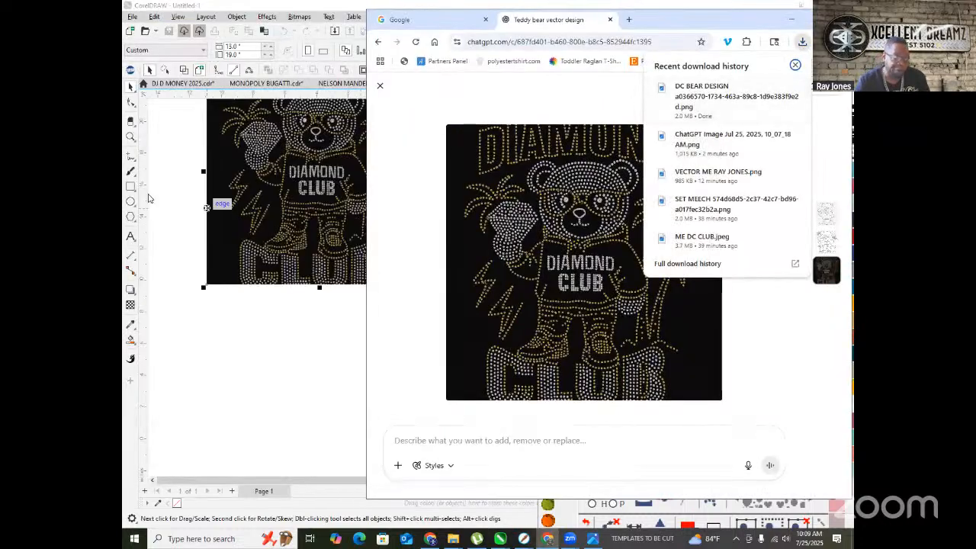
- With the Pick tool, position the bear bitmap on the Untitled-1 page
click(131, 155)
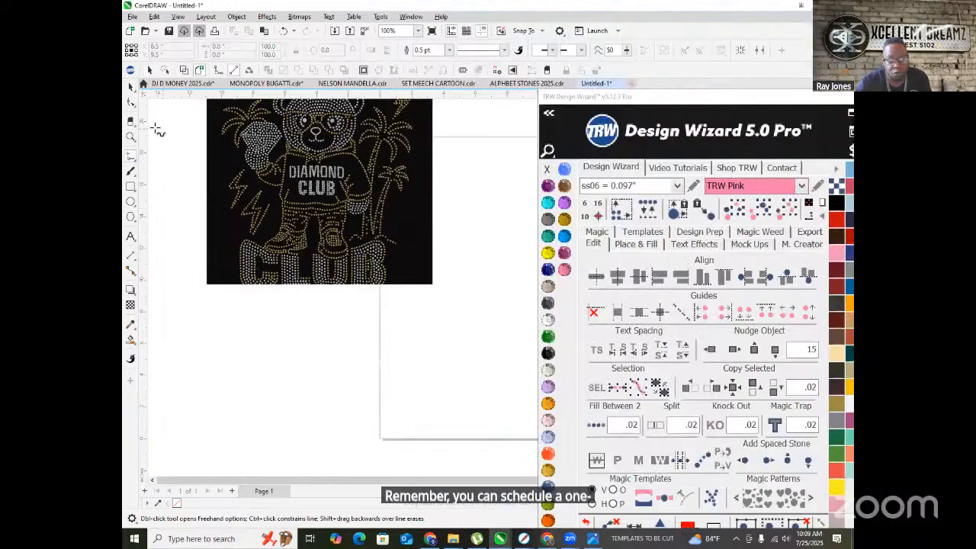
click(130, 89)
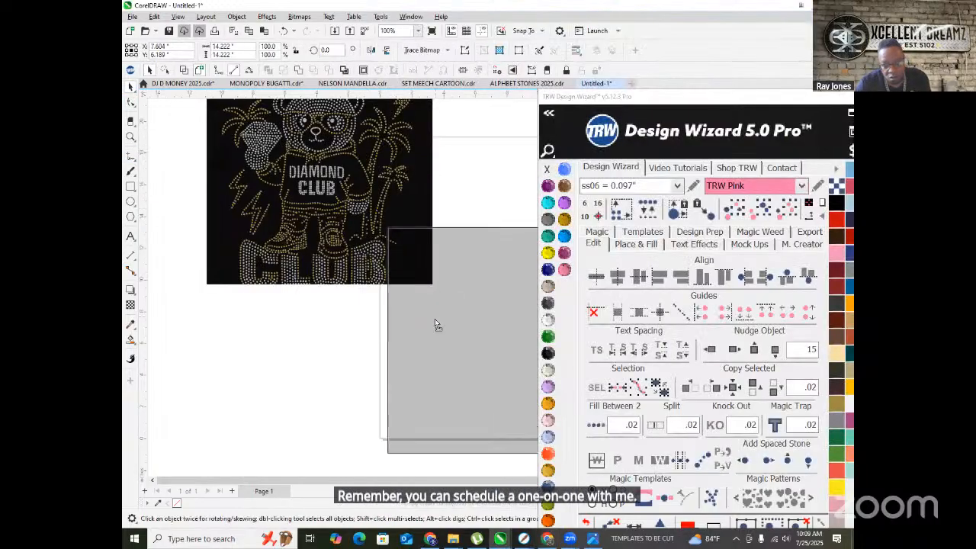
drag(434, 271, 434, 272)
scroll(206, 310, down, 2)
scroll(309, 318, up, 2)
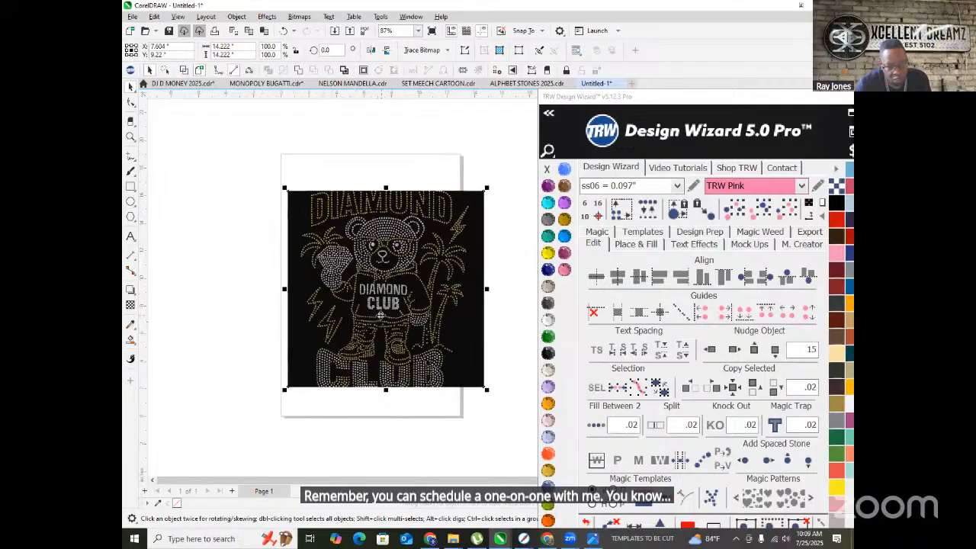
- Outline Trace the bear bitmap as Clipart, removing the black background and deleting the original
right_click(394, 288)
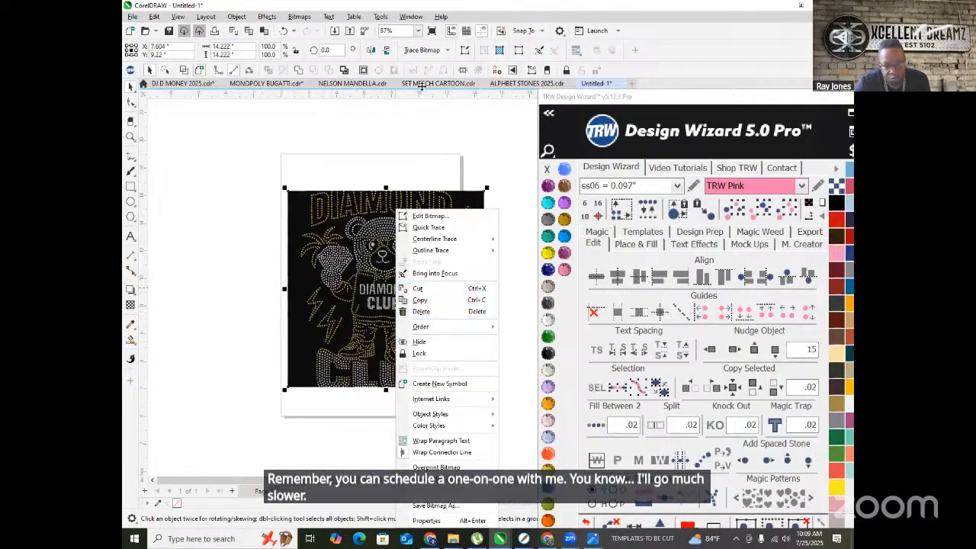
right_click(436, 288)
mouse_move(499, 250)
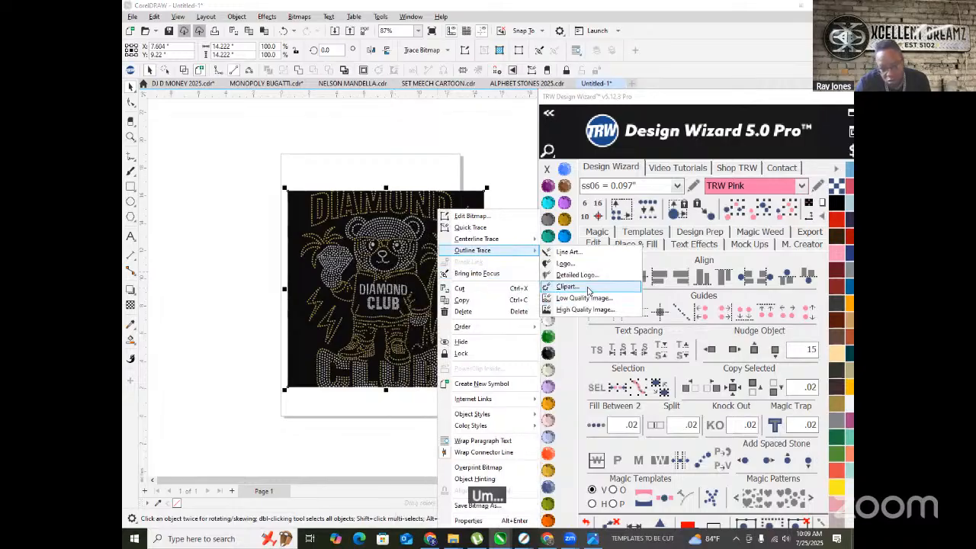
click(587, 291)
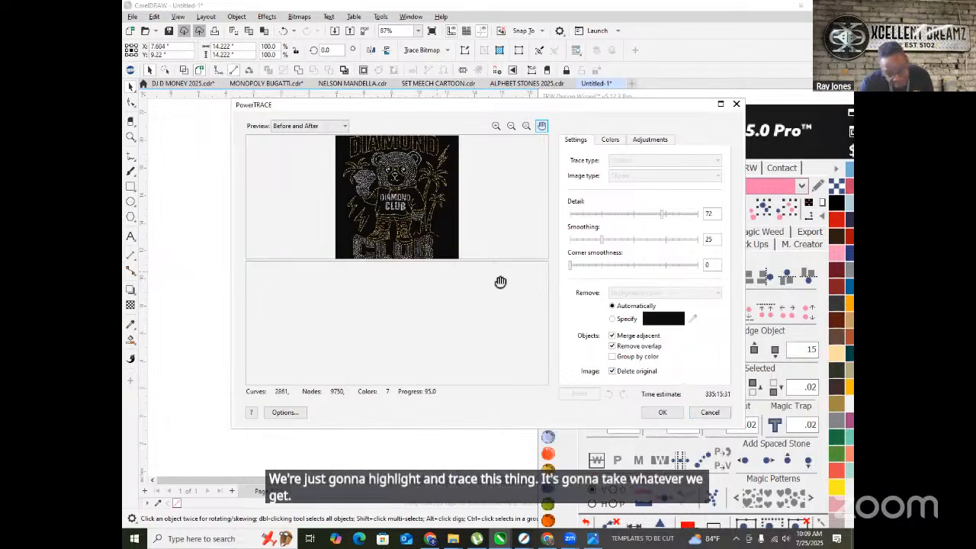
click(661, 412)
scroll(424, 277, up, 2)
scroll(424, 277, down, 1)
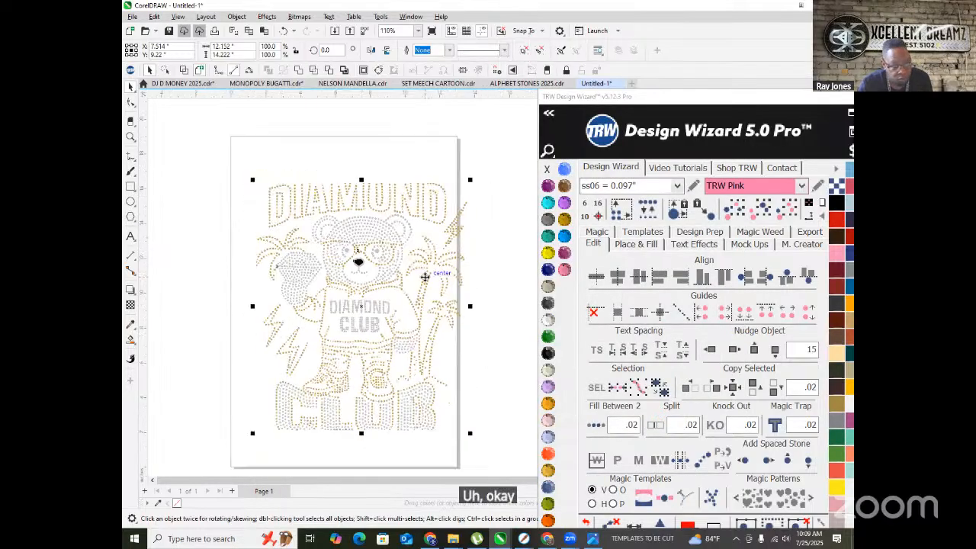
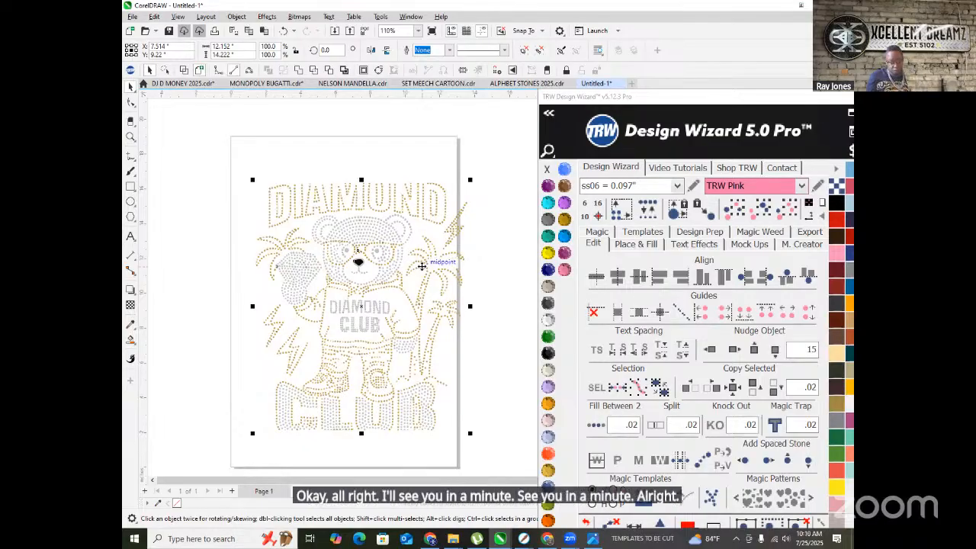
- Ungroup All on the bear design to break it into individual rhinestones
scroll(353, 207, up, 4)
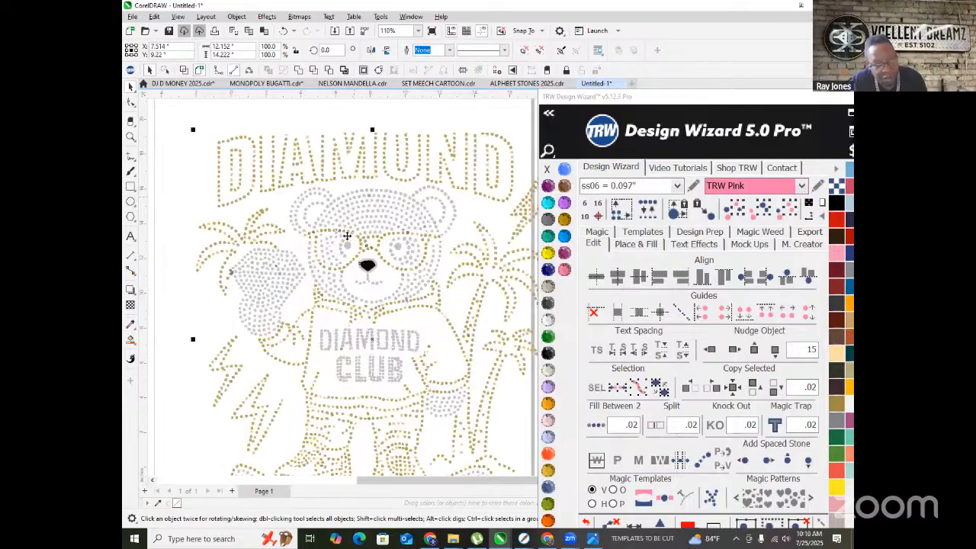
scroll(353, 207, up, 2)
scroll(366, 229, down, 5)
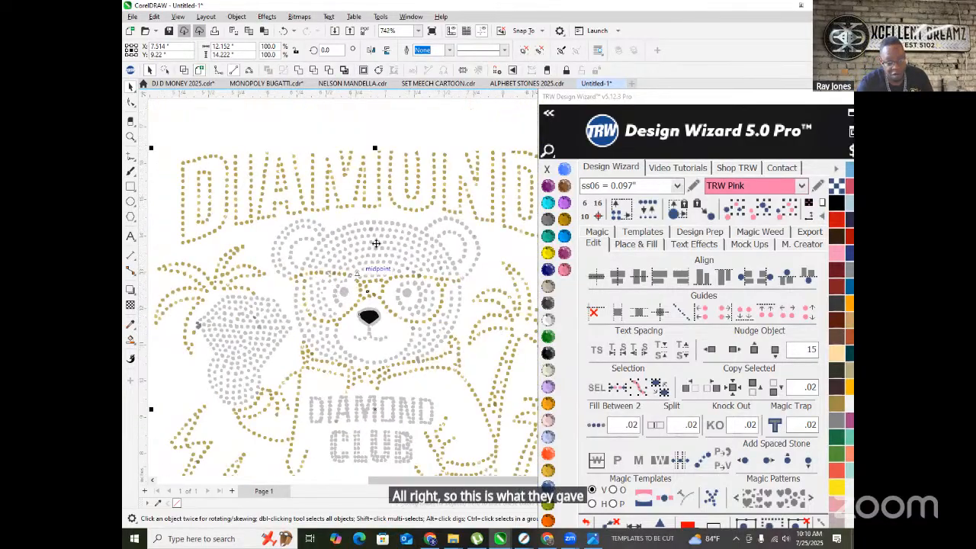
right_click(378, 238)
click(441, 251)
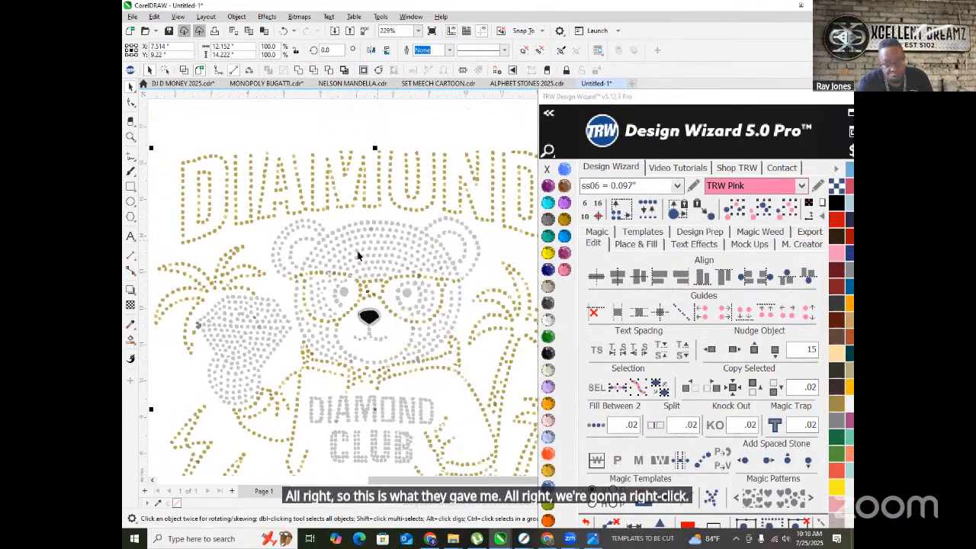
scroll(454, 299, down, 5)
click(453, 299)
- Marquee-select the whole bear design and nudge it slightly left
scroll(435, 282, down, 1)
drag(467, 365, 483, 414)
scroll(442, 248, up, 2)
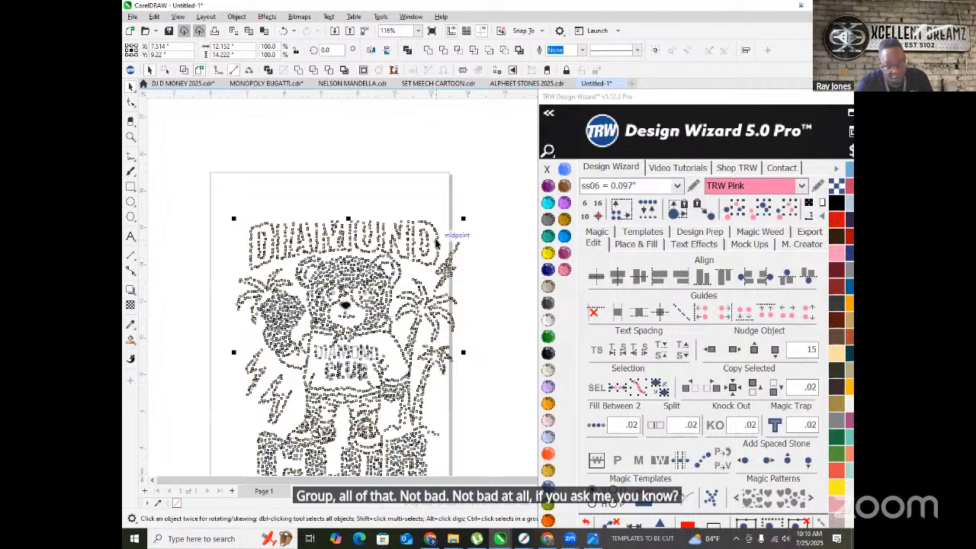
drag(436, 239, 420, 240)
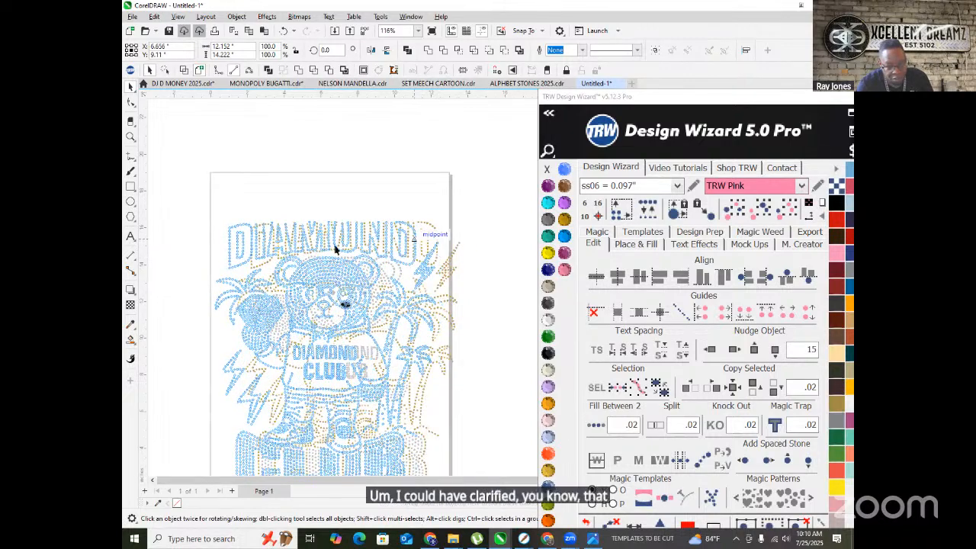
scroll(378, 228, down, 1)
scroll(397, 215, down, 1)
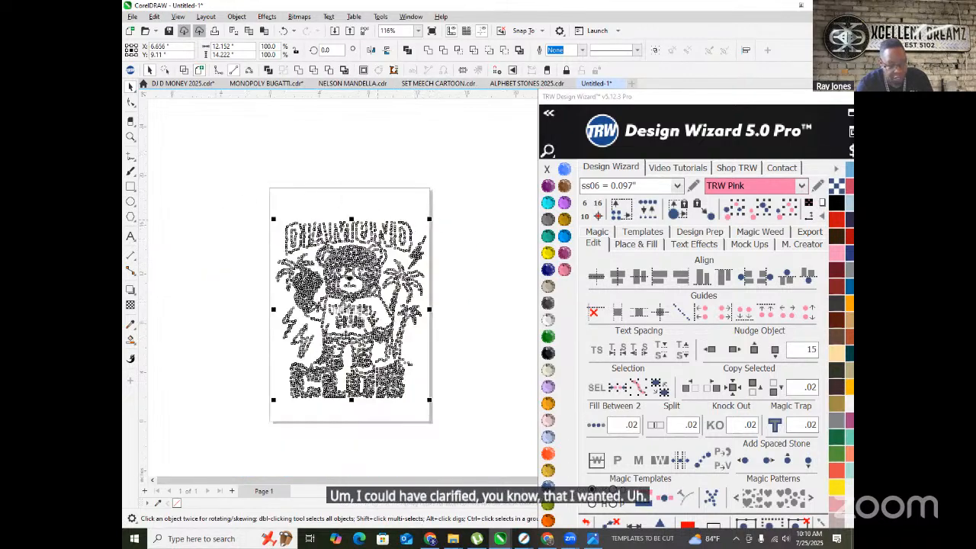
click(464, 323)
scroll(435, 277, up, 3)
scroll(308, 213, up, 4)
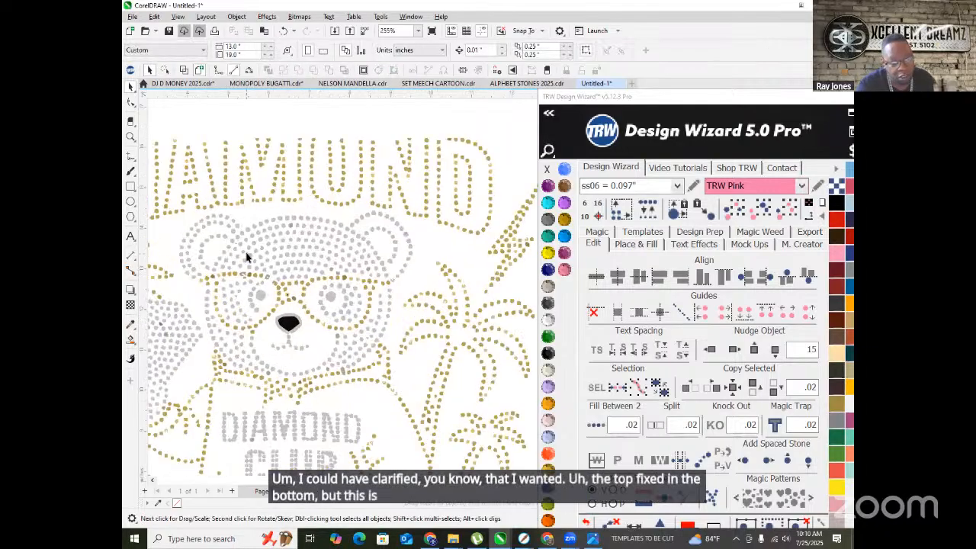
- Make both of the bear's eyes Aquamarine
click(310, 199)
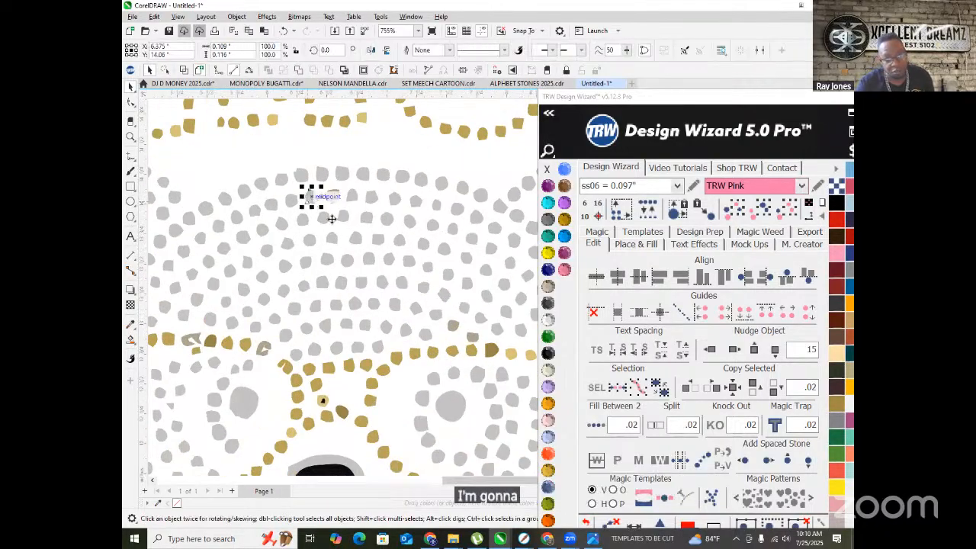
scroll(312, 200, down, 2)
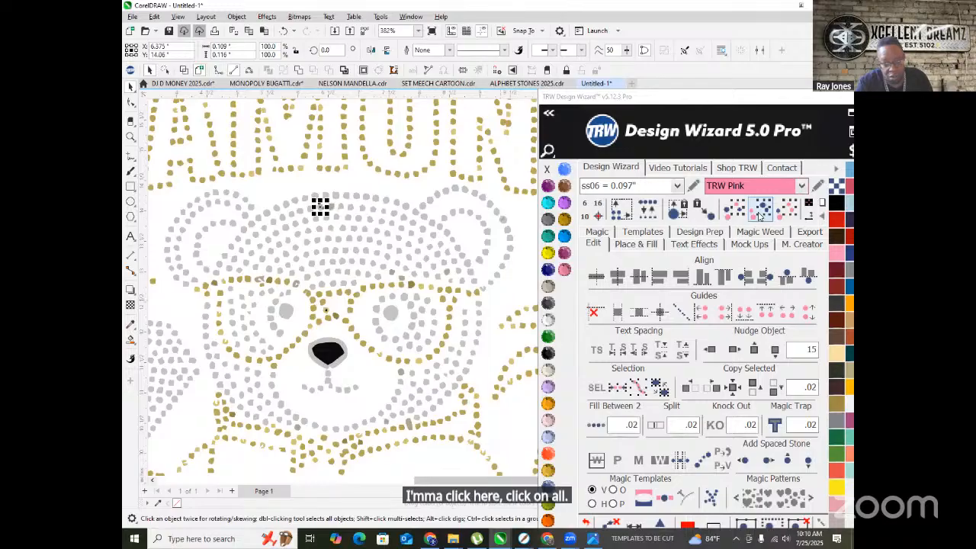
click(390, 311)
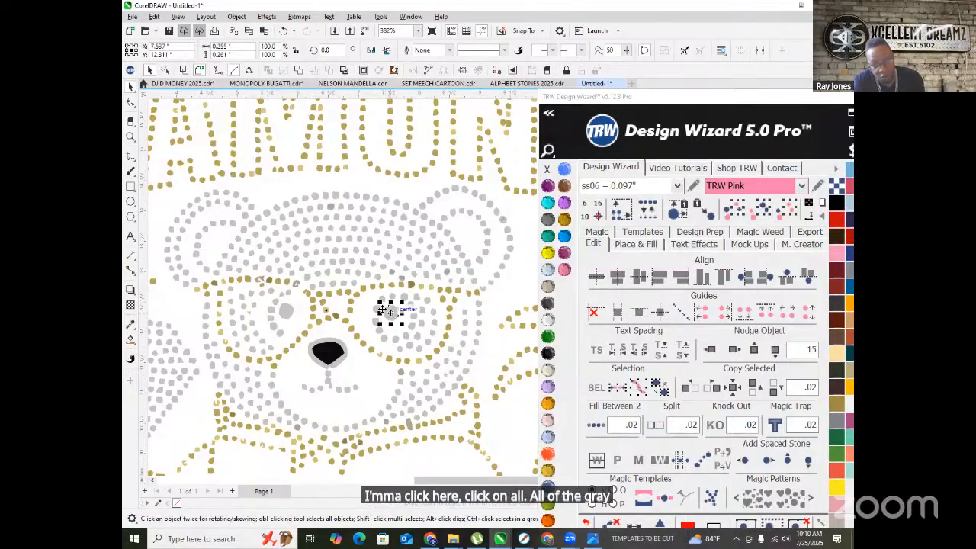
shift+click(286, 313)
click(547, 202)
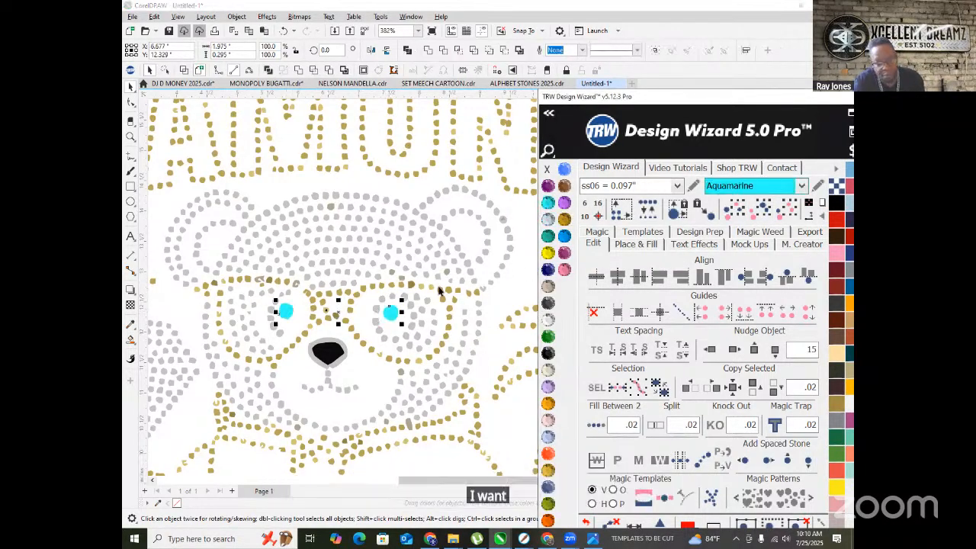
scroll(440, 266, down, 3)
click(409, 177)
- Select all matching grey stones and recolour them Black Diamond
scroll(374, 212, down, 1)
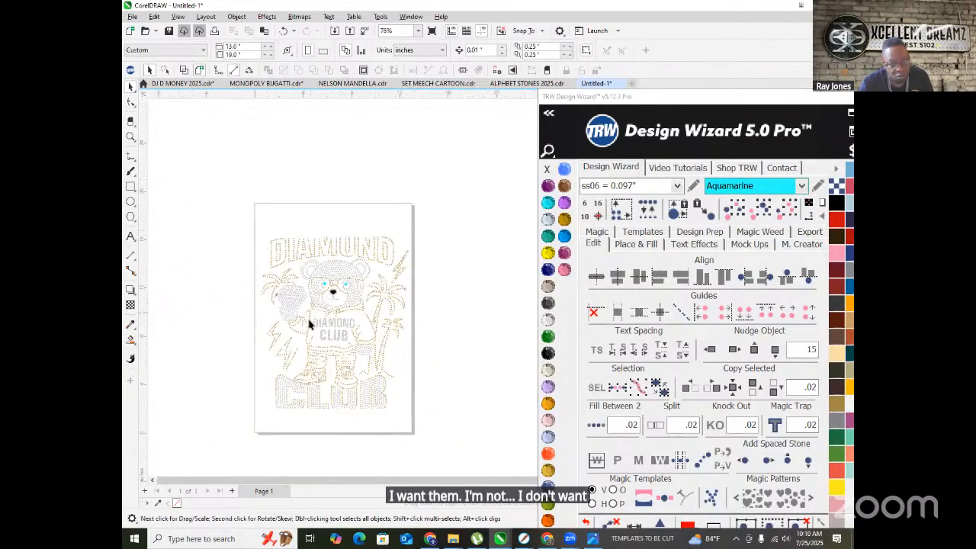
scroll(309, 324, up, 2)
click(350, 249)
click(762, 205)
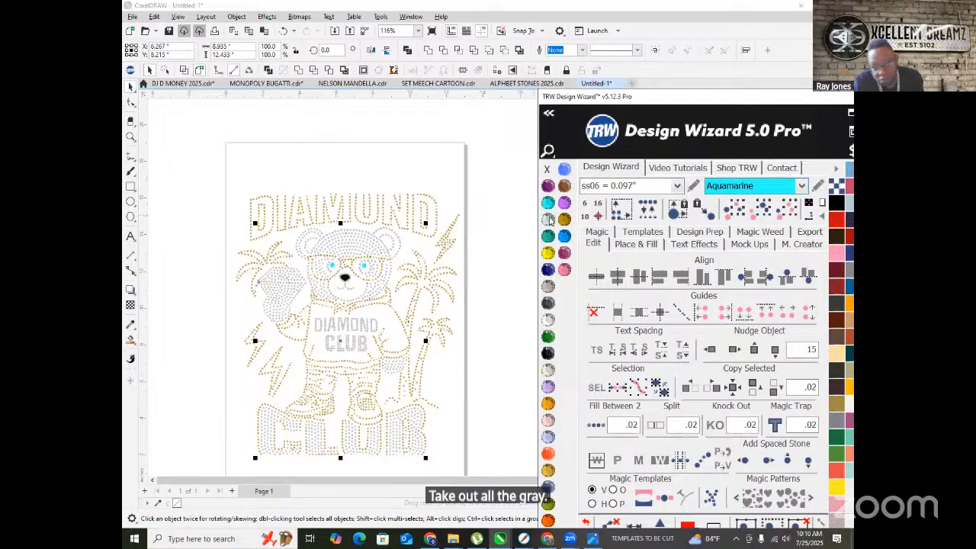
click(547, 219)
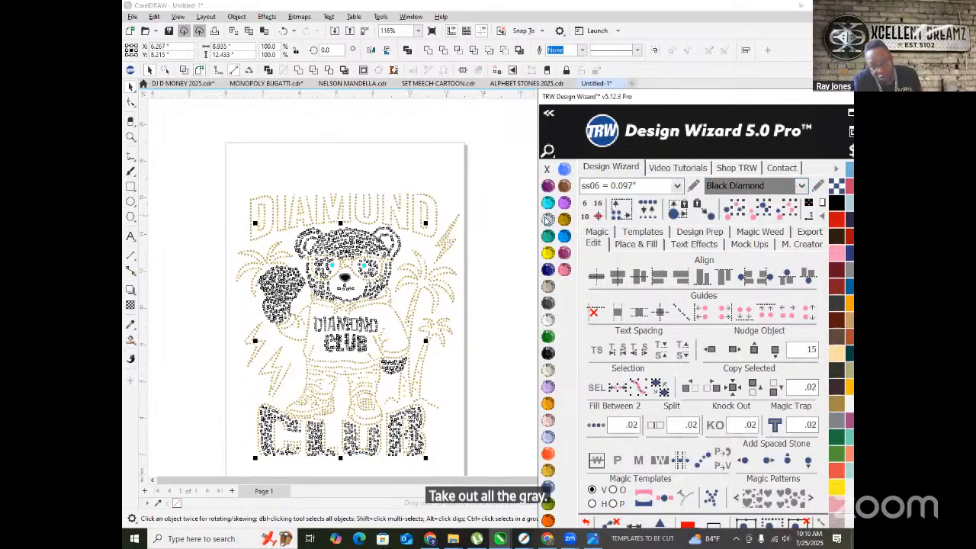
click(474, 313)
- Replace all the dark stones with round ss06 (0.097") stones
click(354, 244)
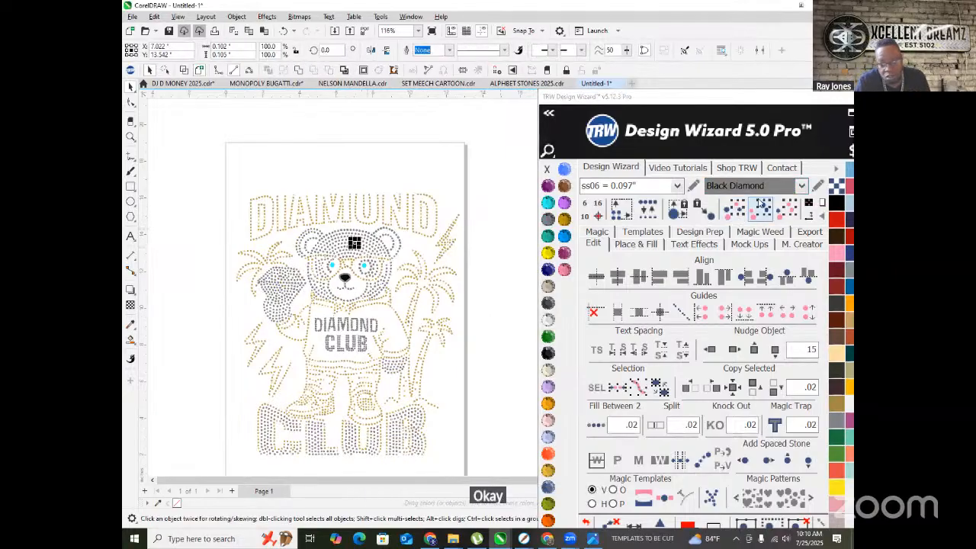
click(765, 214)
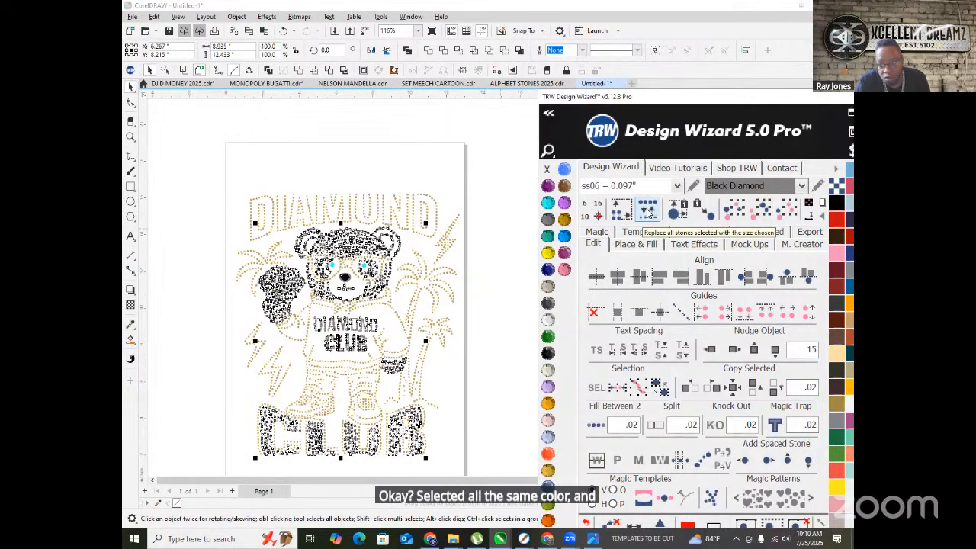
click(647, 213)
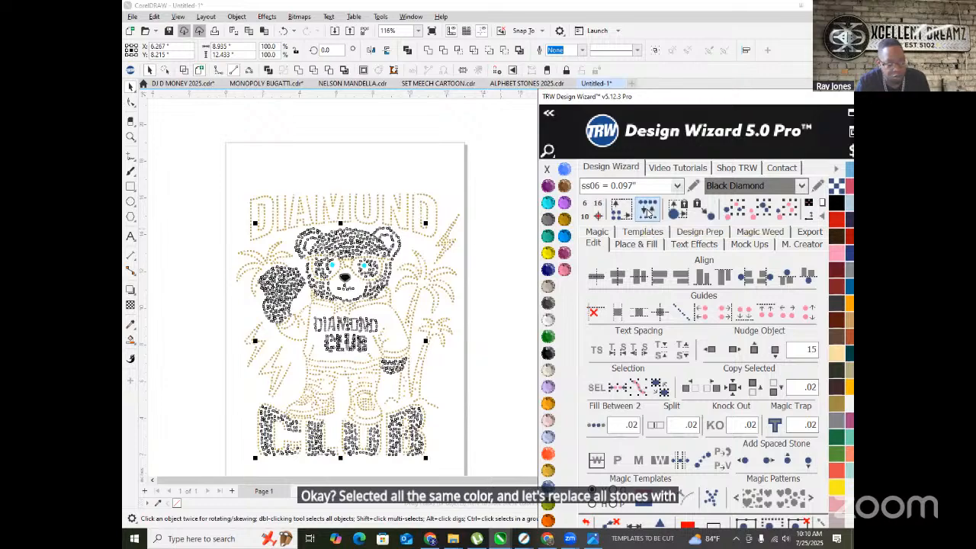
click(505, 305)
- Select all the gold stones and recolour them TRW Pink
scroll(320, 255, up, 3)
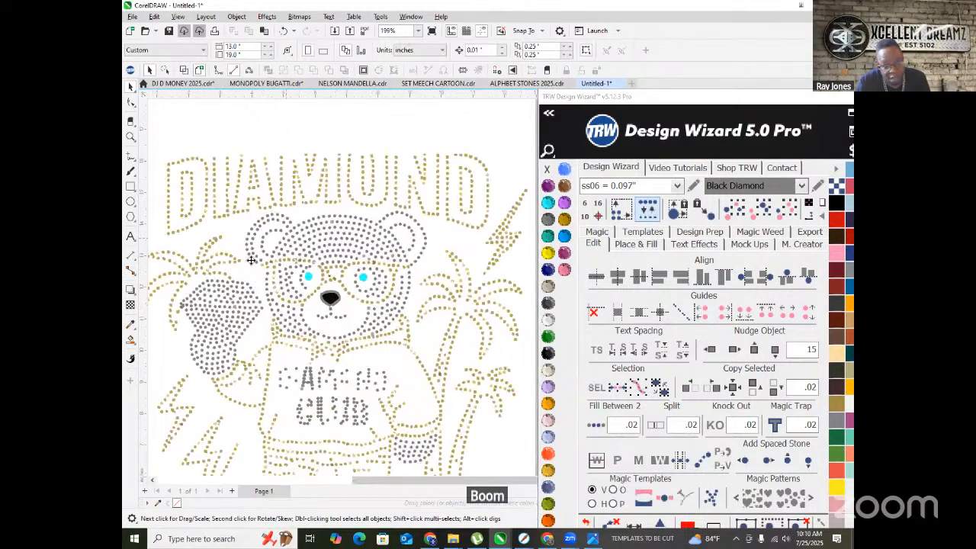
click(374, 279)
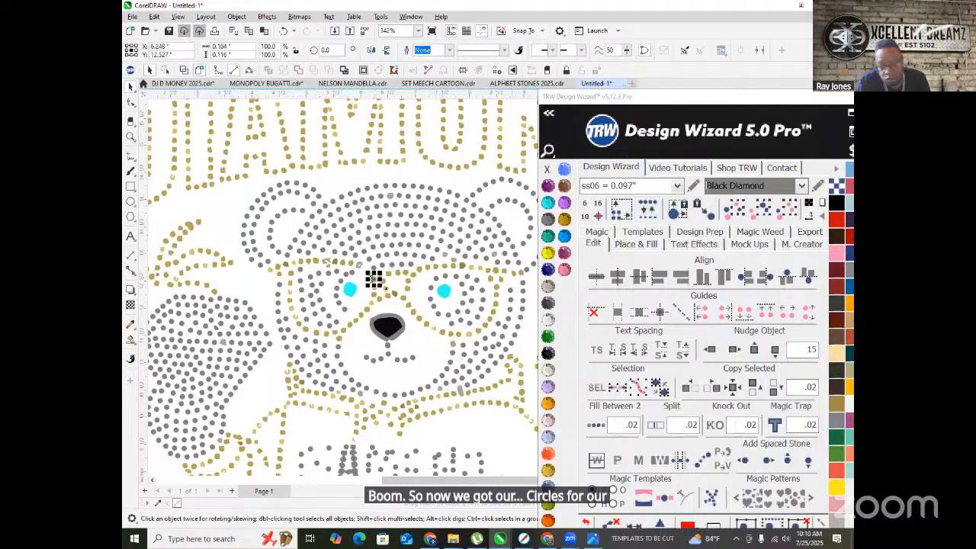
click(753, 214)
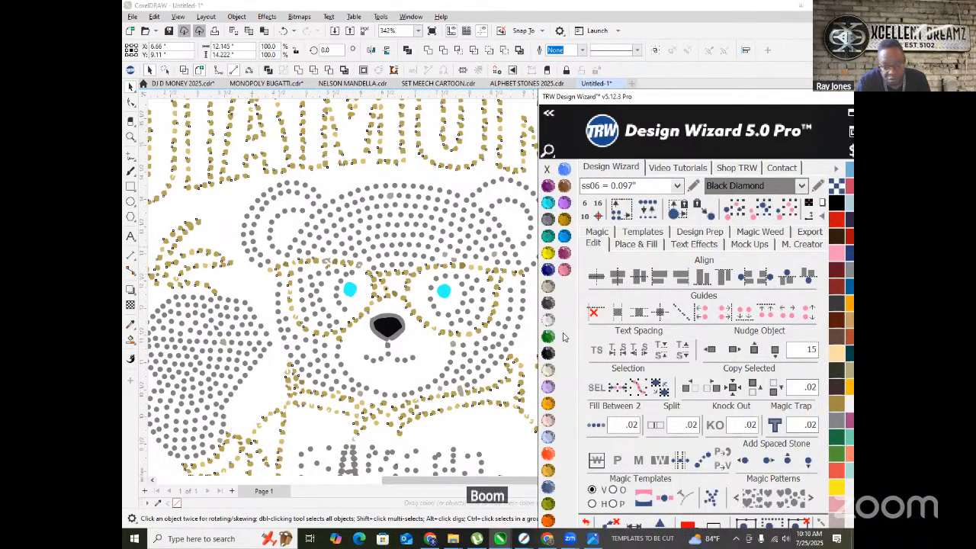
click(564, 269)
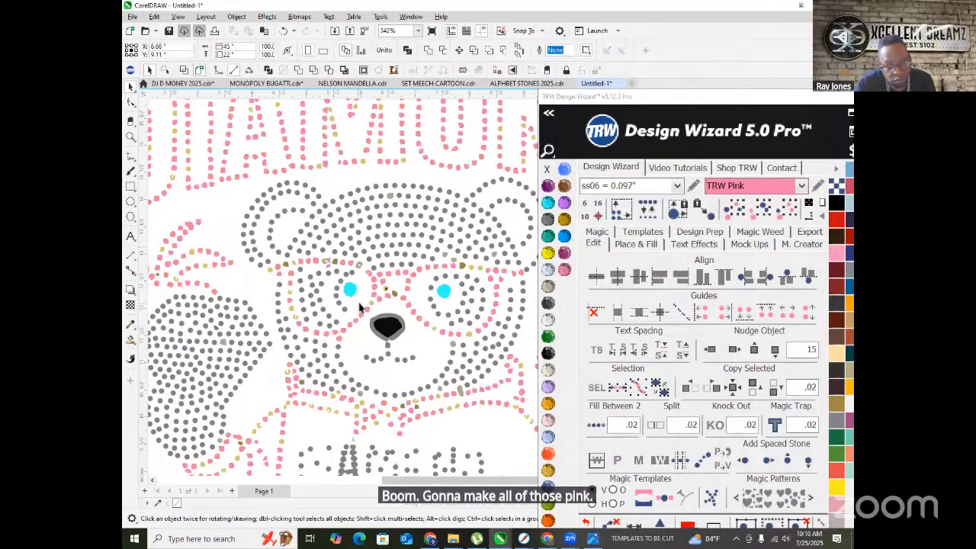
- Recolour the stone near the nose TRW Pink
click(361, 303)
scroll(364, 303, up, 1)
scroll(379, 305, down, 2)
click(373, 298)
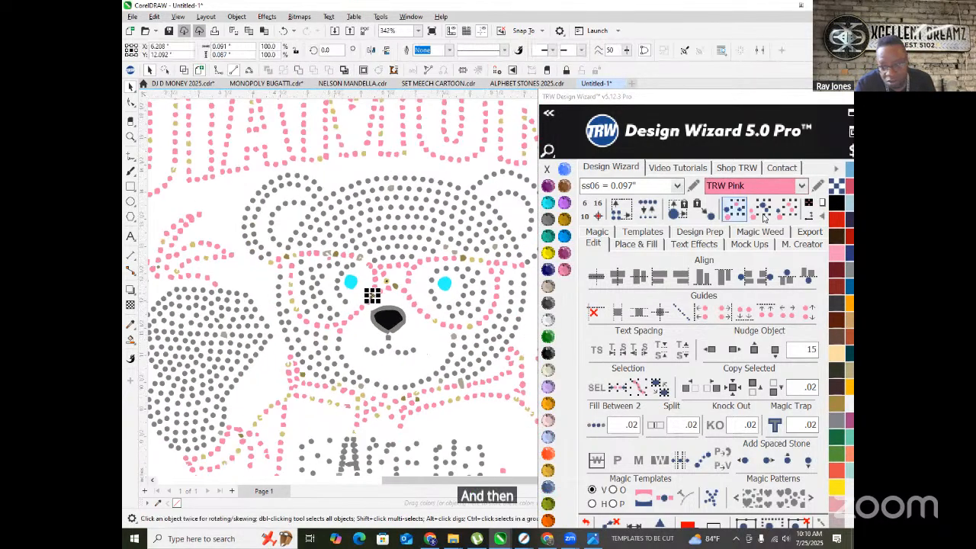
click(564, 269)
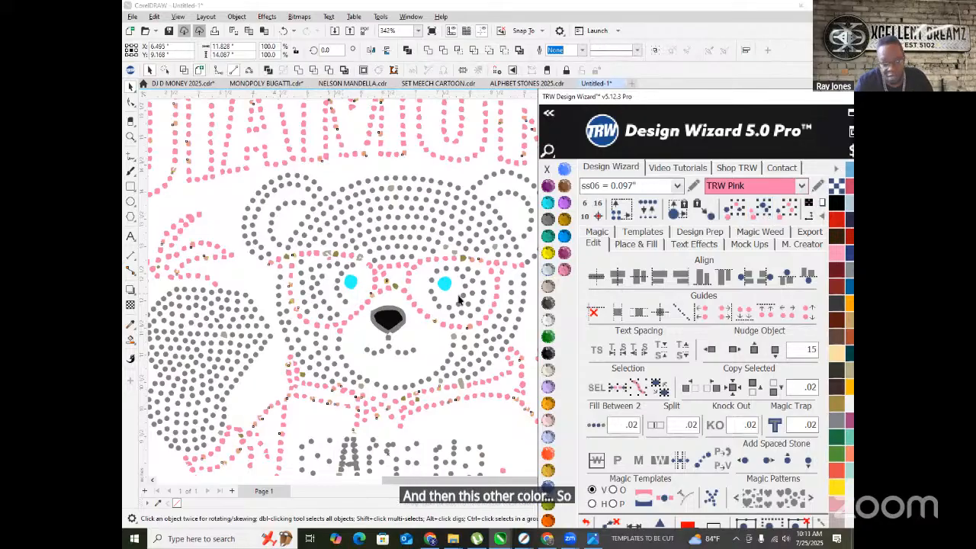
click(432, 351)
- Select all the pink stones and replace them with the chosen SS6 stone
scroll(362, 312, down, 3)
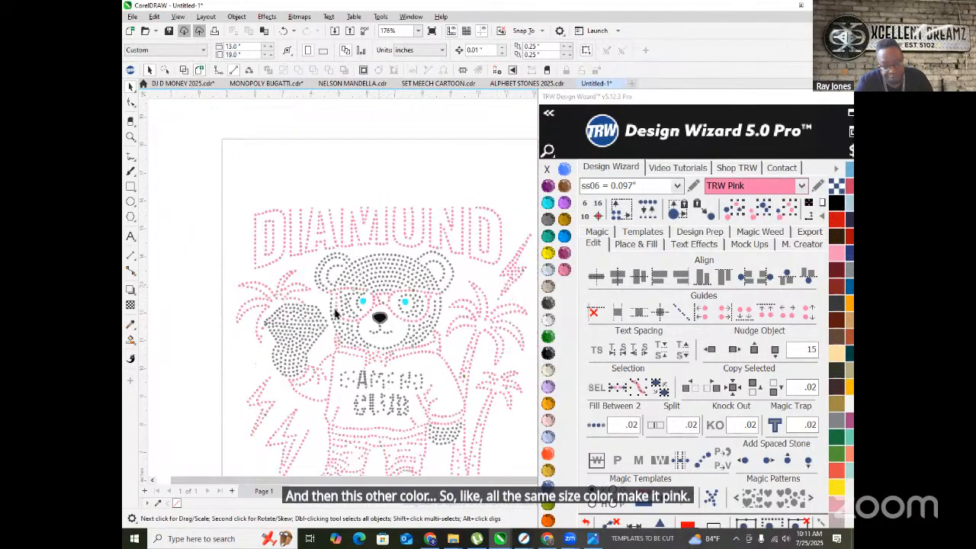
scroll(343, 304, up, 4)
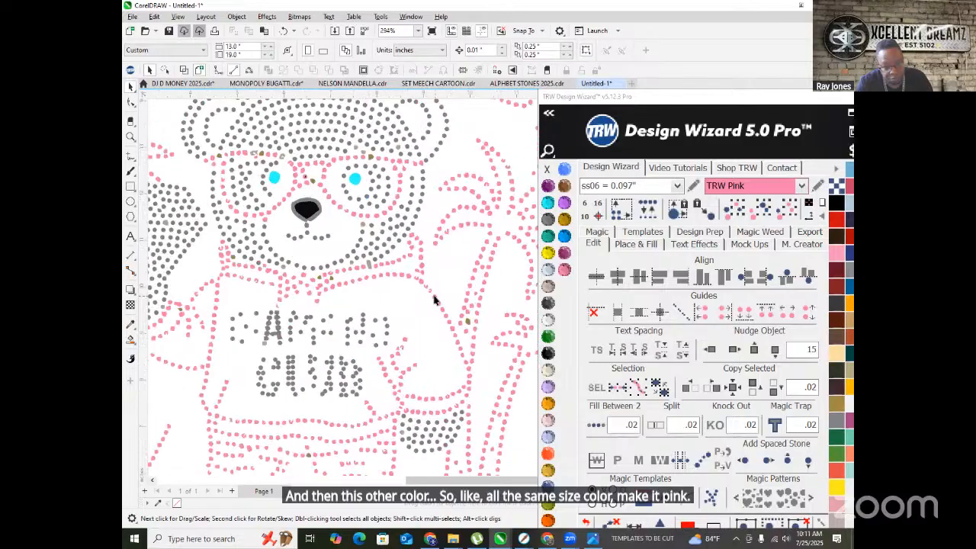
scroll(424, 301, down, 2)
scroll(323, 240, up, 4)
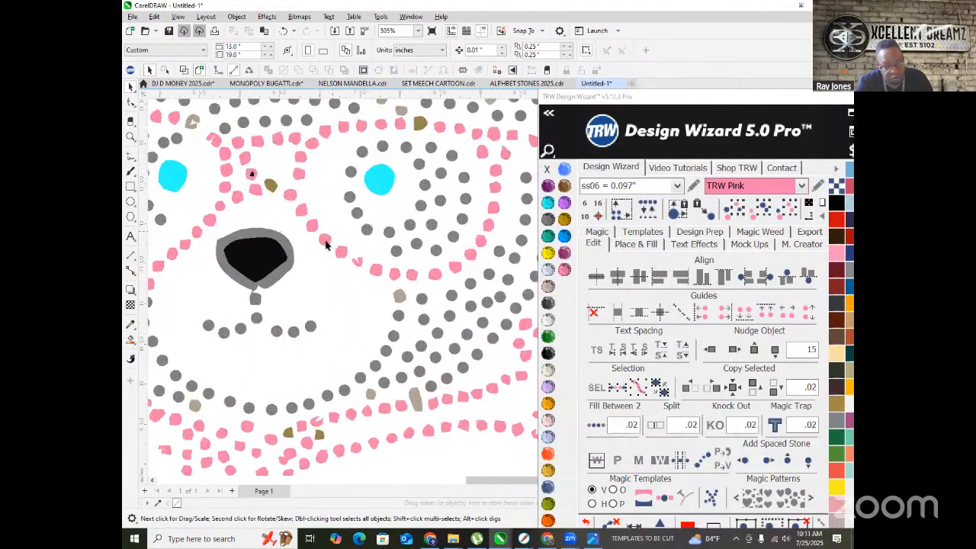
click(324, 240)
scroll(325, 244, down, 2)
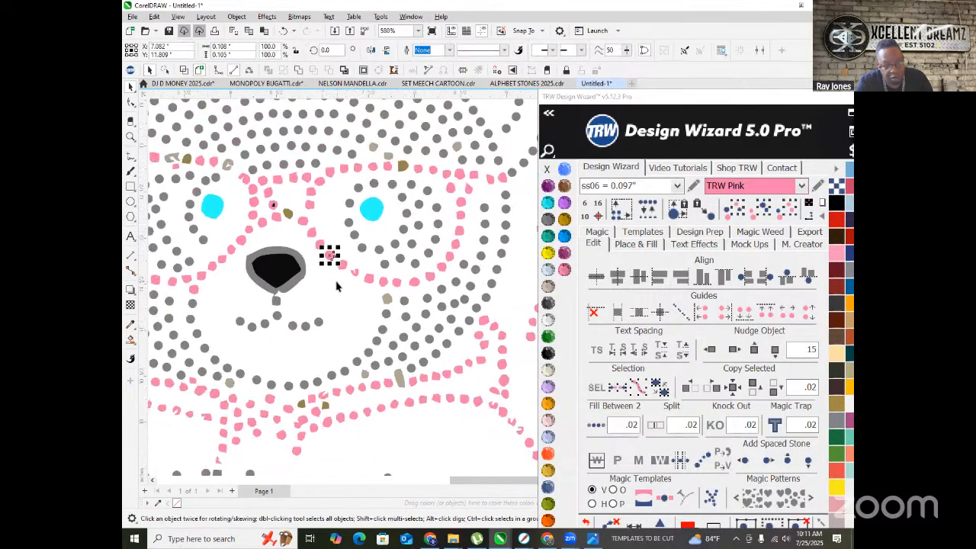
click(759, 211)
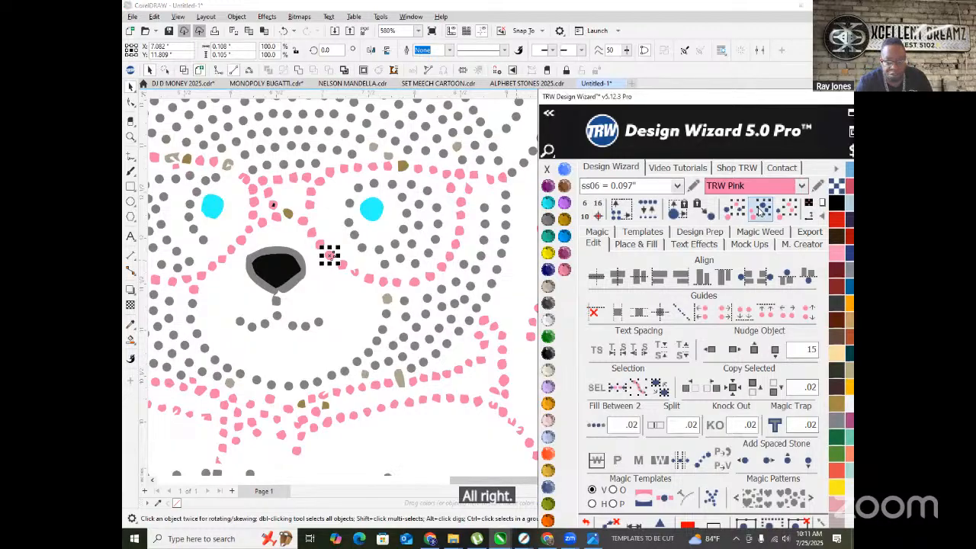
click(644, 209)
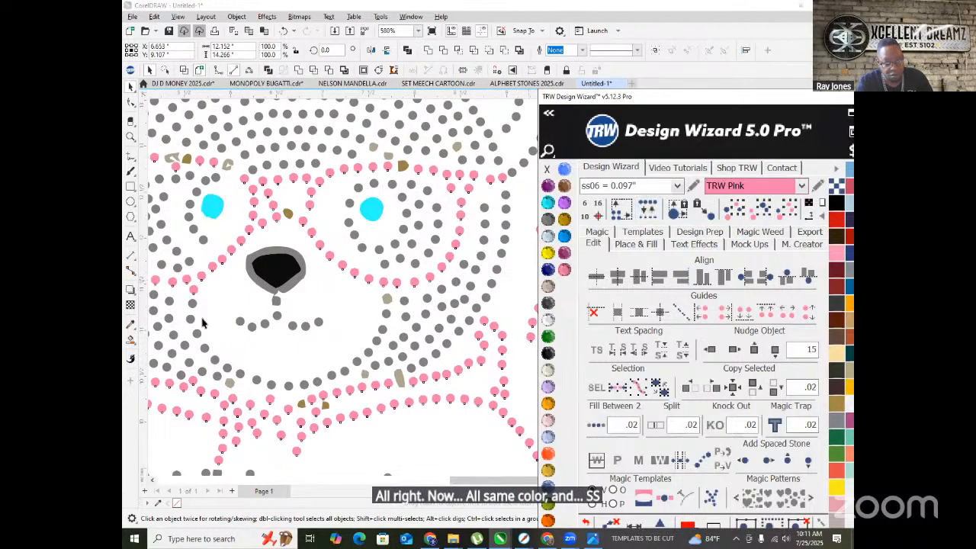
click(343, 323)
- Convert the small brown stone below the face into a round pink stone
scroll(305, 396, up, 1)
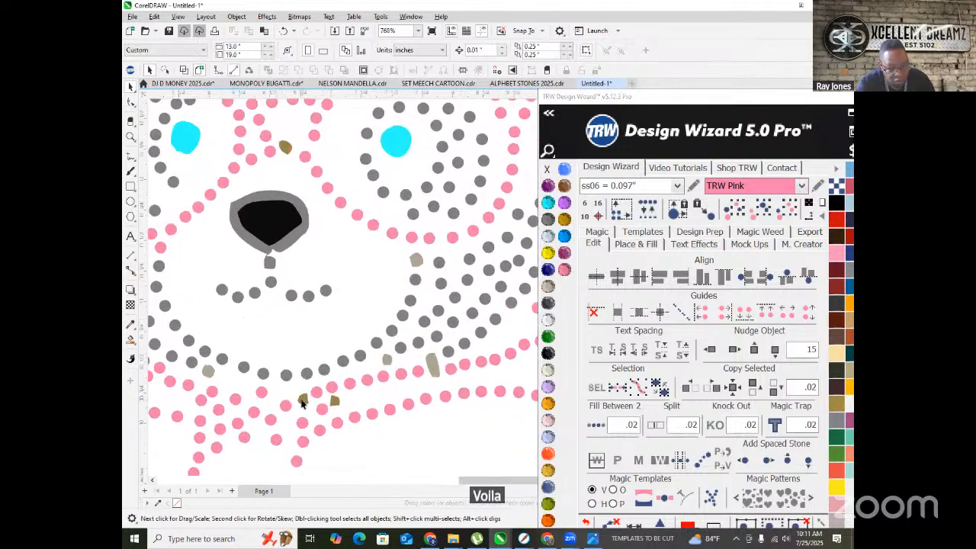
click(302, 401)
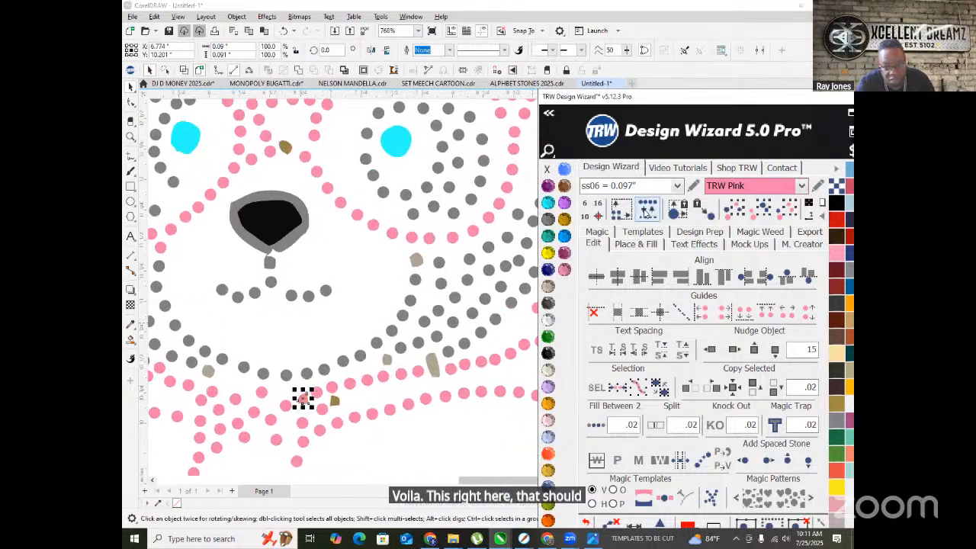
click(645, 210)
click(368, 446)
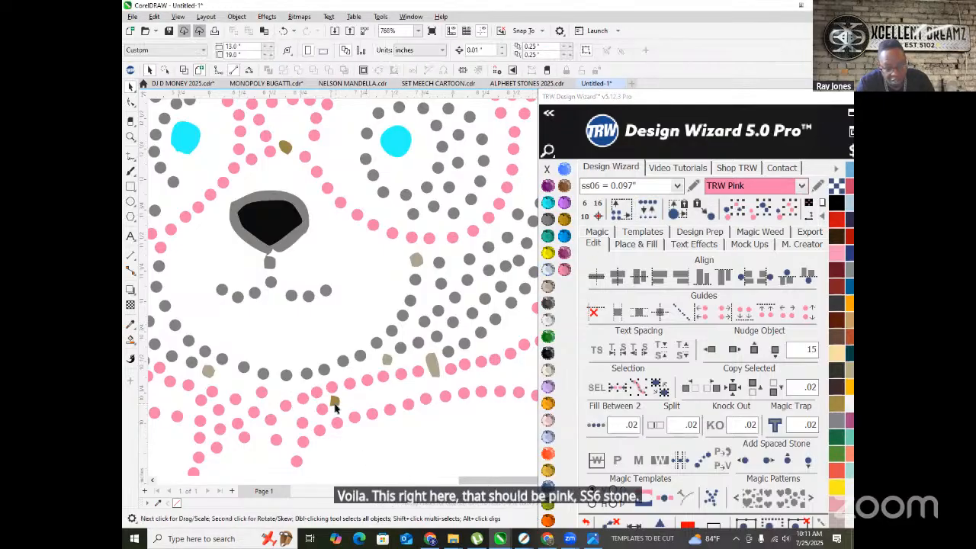
- Fill the three stray beige and brown pieces pink
click(334, 402)
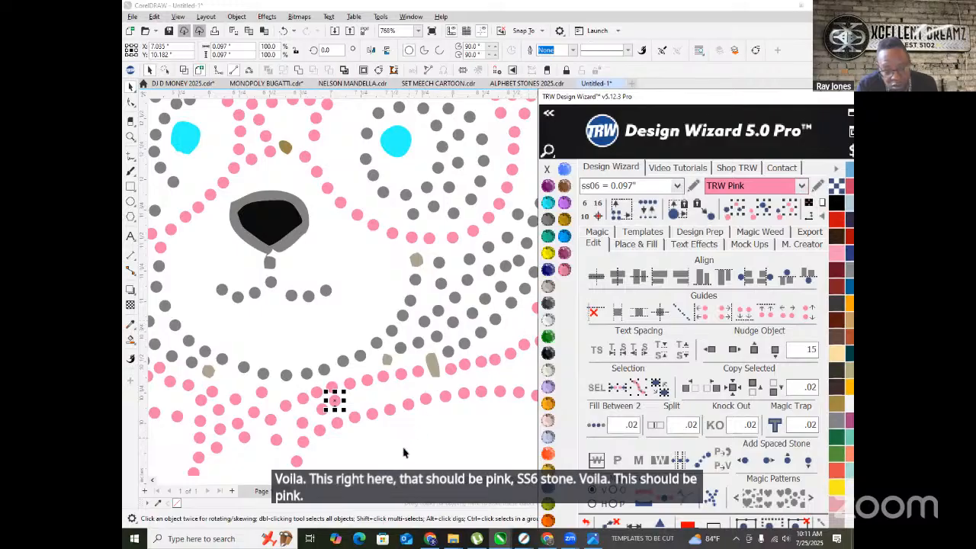
scroll(364, 320, down, 4)
scroll(364, 321, down, 2)
scroll(305, 259, up, 6)
scroll(297, 261, up, 2)
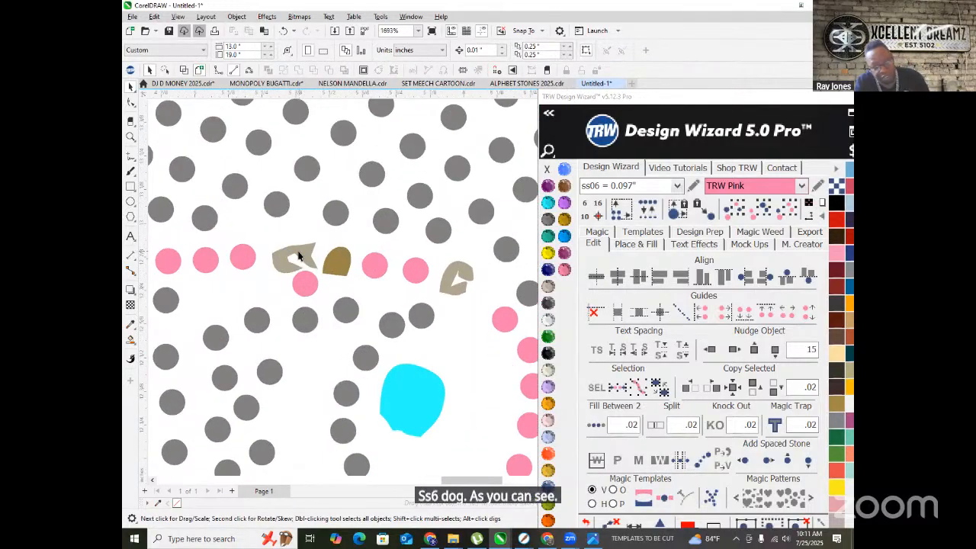
click(295, 259)
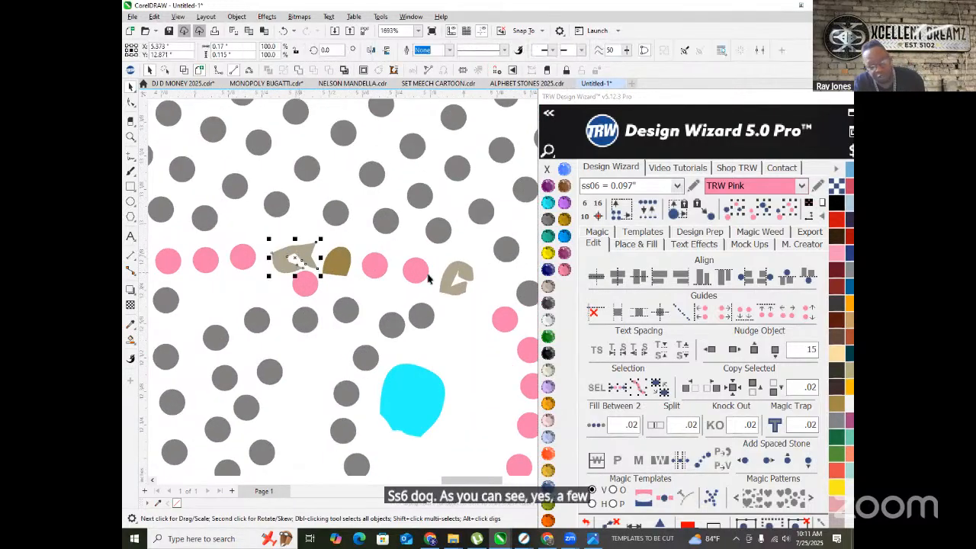
click(564, 269)
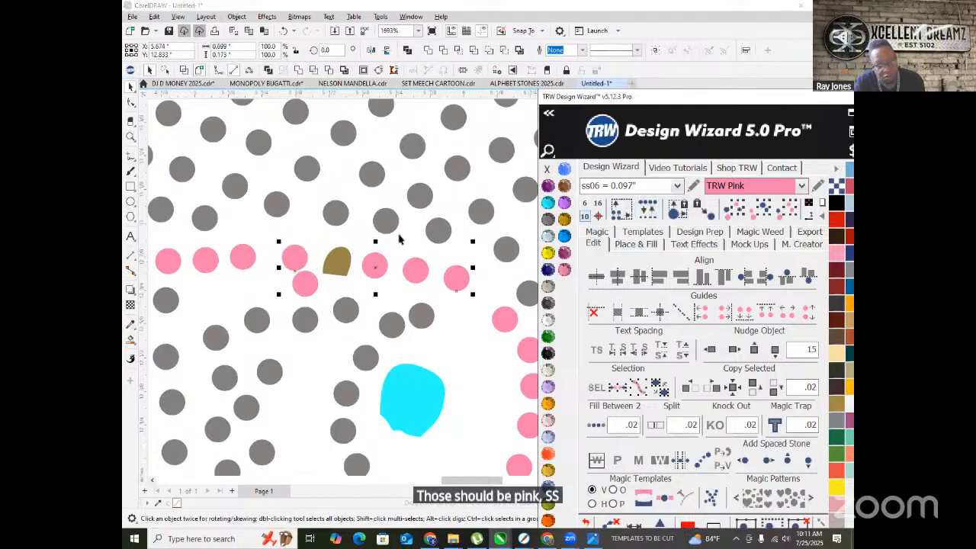
scroll(286, 260, up, 2)
- Replace a brown teardrop with a round pink SS6 stone
click(317, 311)
scroll(317, 311, down, 2)
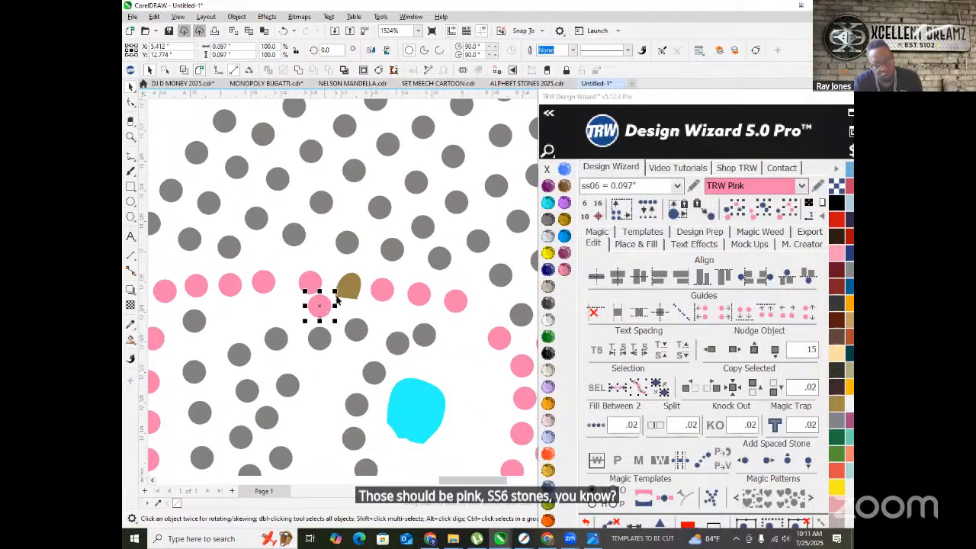
click(647, 209)
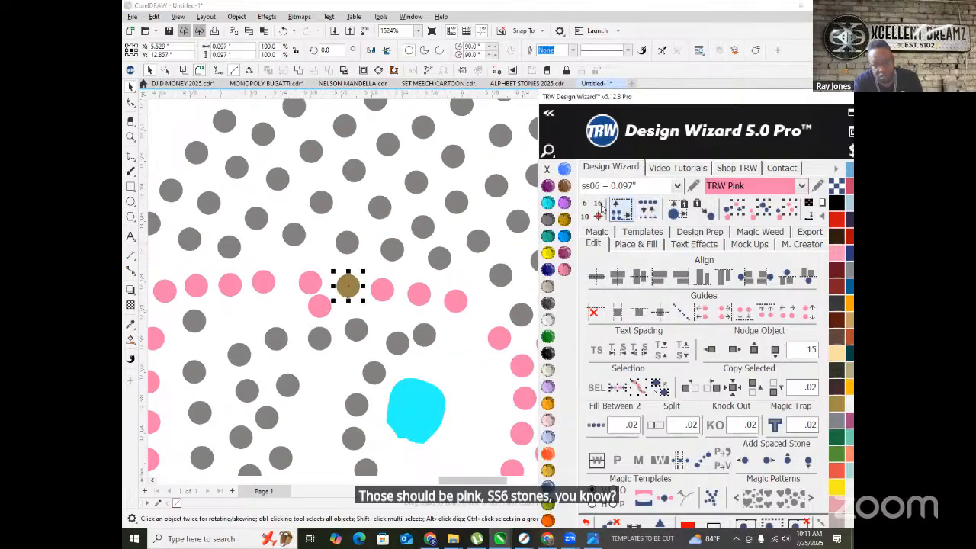
click(564, 269)
- Convert the stray brown piece by the ear into a round ss06 stone
scroll(381, 251, down, 4)
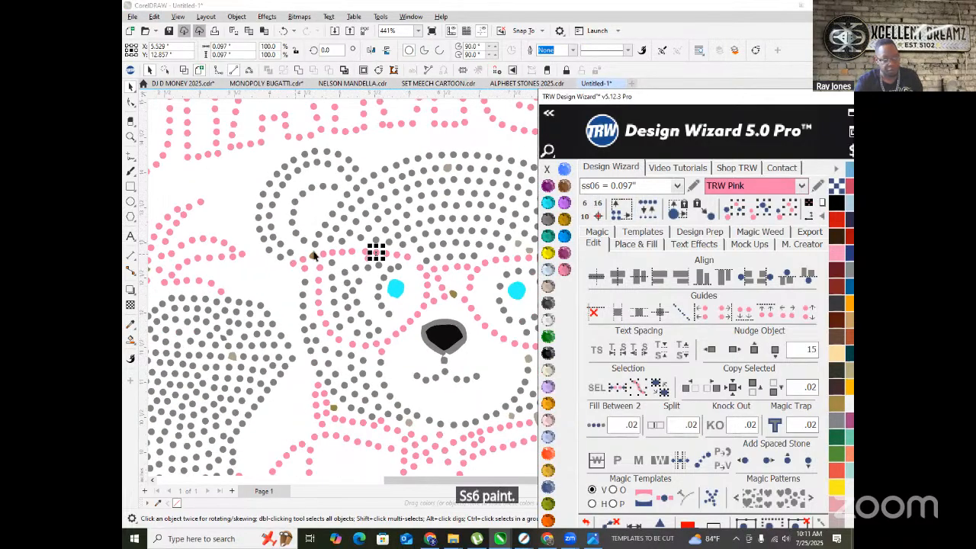
click(312, 257)
scroll(305, 247, up, 4)
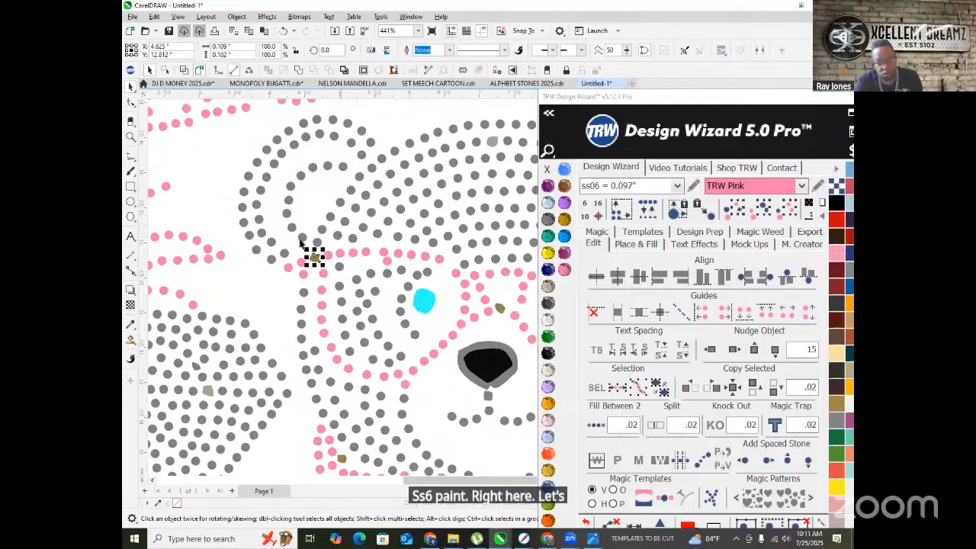
click(648, 214)
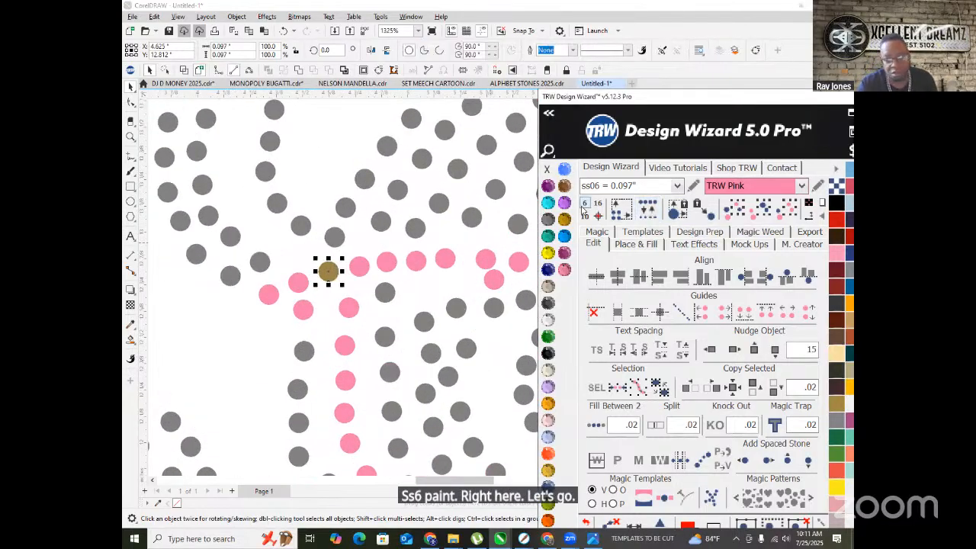
scroll(343, 263, down, 7)
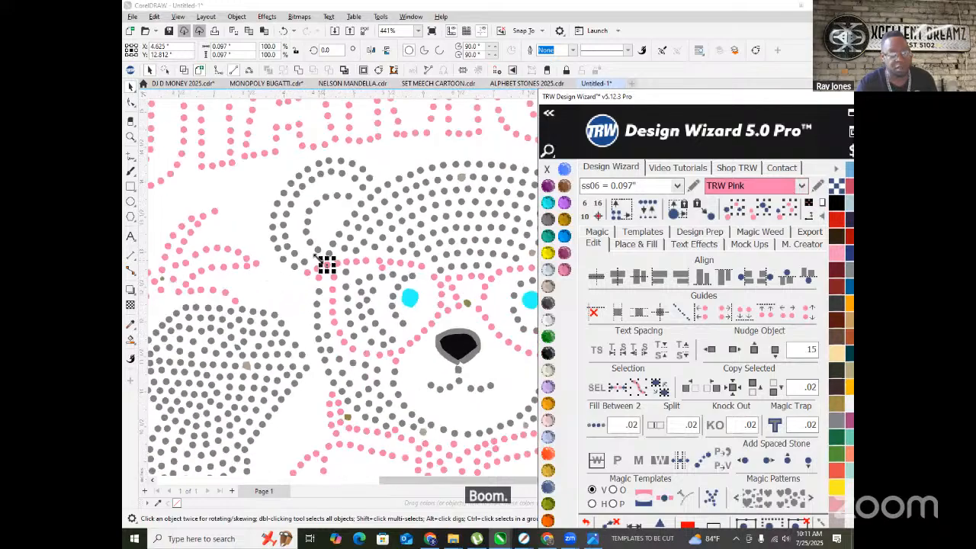
scroll(351, 259, down, 4)
click(275, 323)
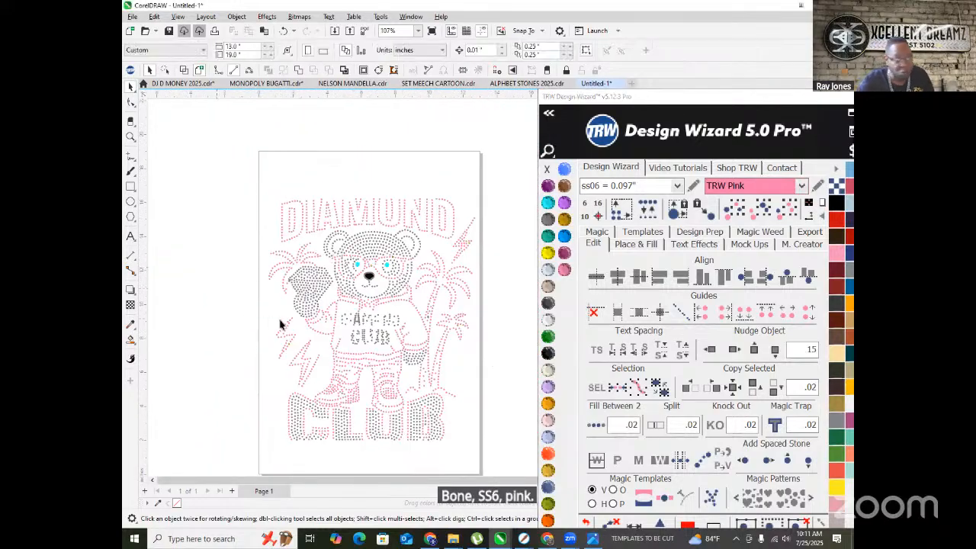
scroll(347, 312, up, 4)
scroll(347, 314, down, 1)
scroll(396, 344, up, 3)
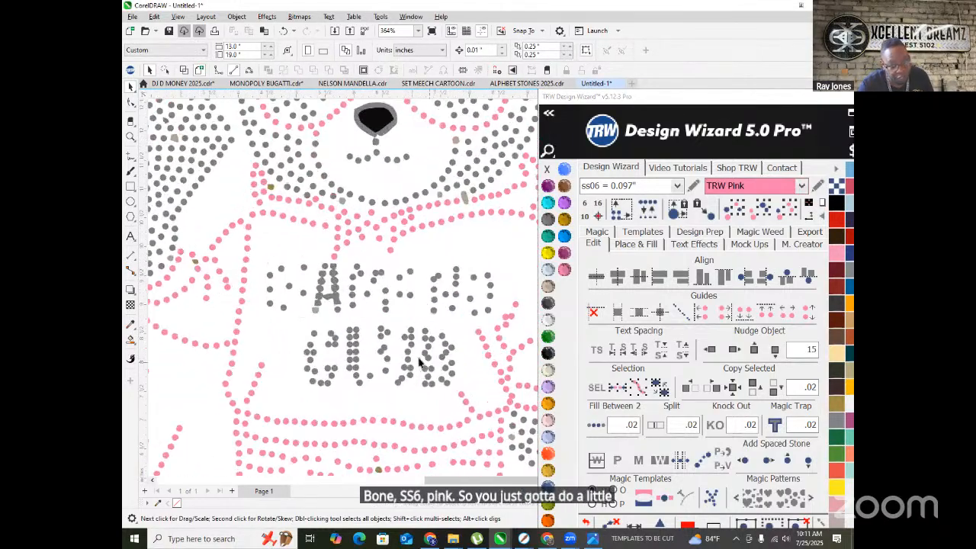
scroll(238, 246, down, 2)
- Delete all the CAMPING CLUB lettering stones from the bear's shirt
drag(214, 224, 375, 342)
key(Delete)
drag(364, 227, 412, 280)
key(Delete)
drag(205, 228, 264, 288)
key(Delete)
- Type DIAMOND across the shirt, scale it to about 40 pt, and open the font list
click(131, 236)
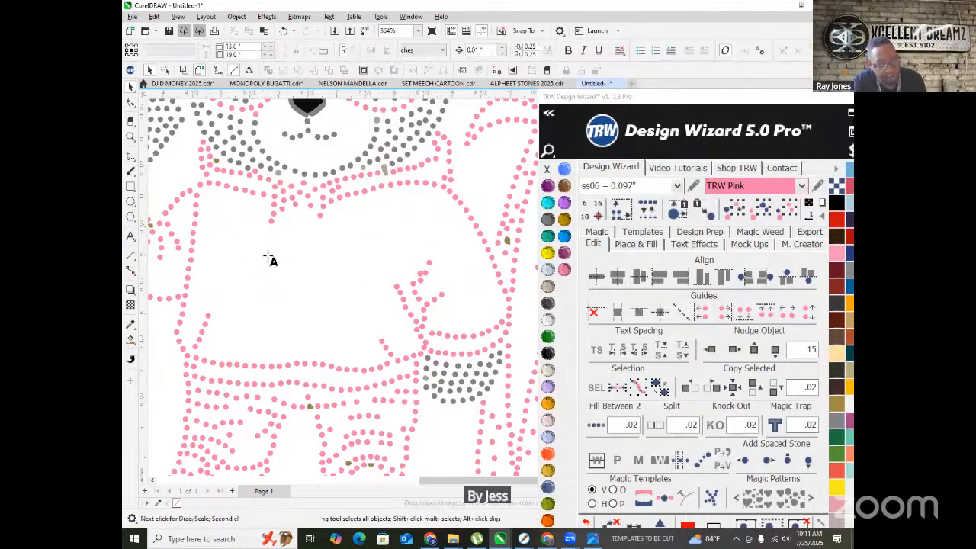
click(252, 257)
text(DIAMOND)
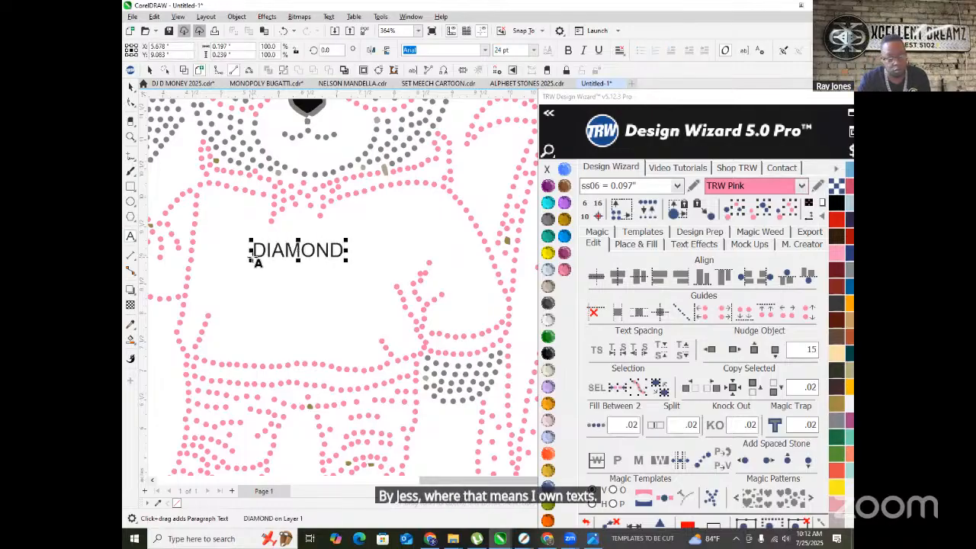
drag(340, 256, 427, 265)
drag(413, 226, 404, 225)
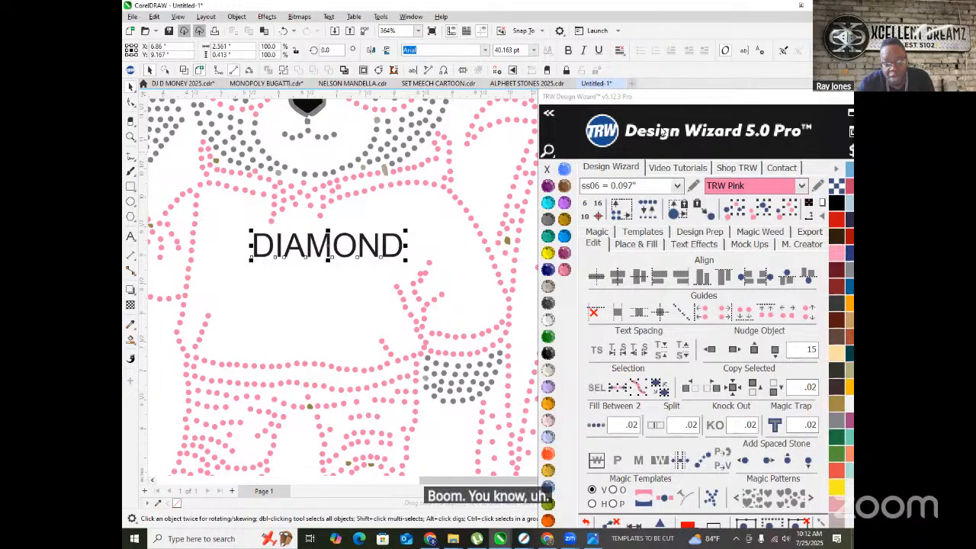
click(548, 113)
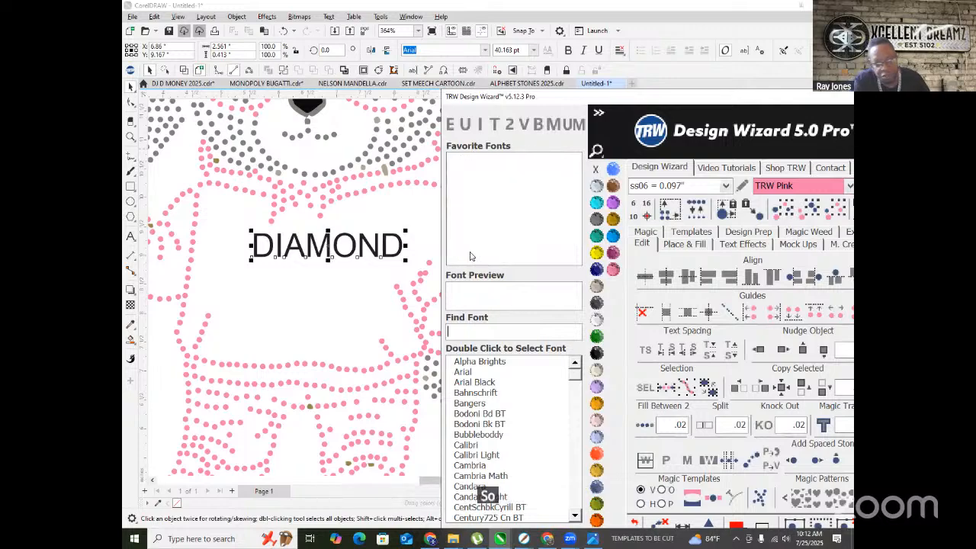
- Set DIAMOND in Milanello Free and shift it slightly left
click(472, 251)
click(478, 241)
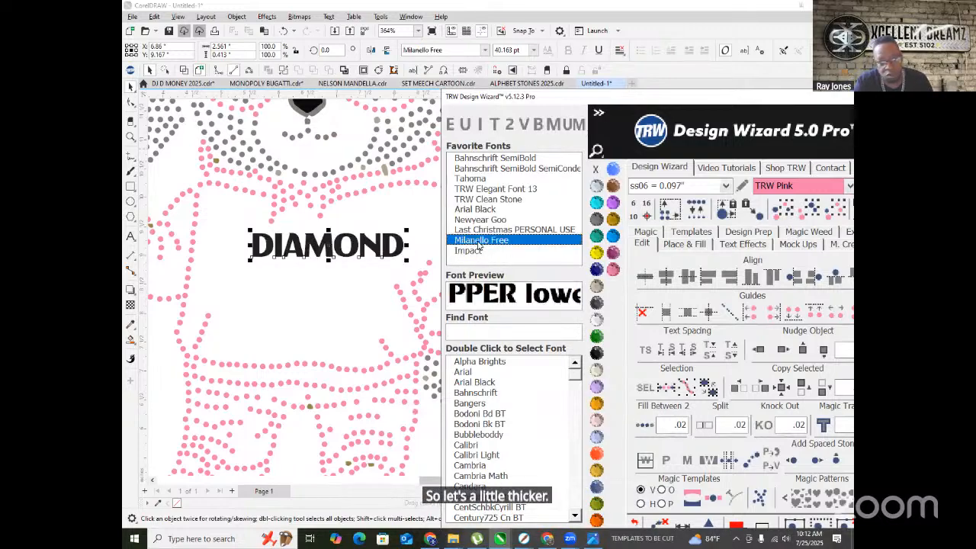
click(480, 230)
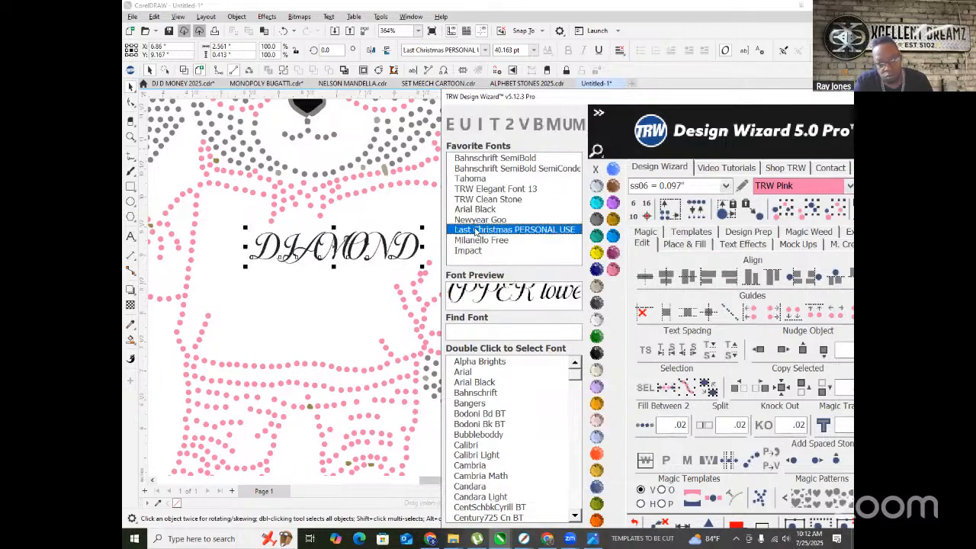
click(471, 241)
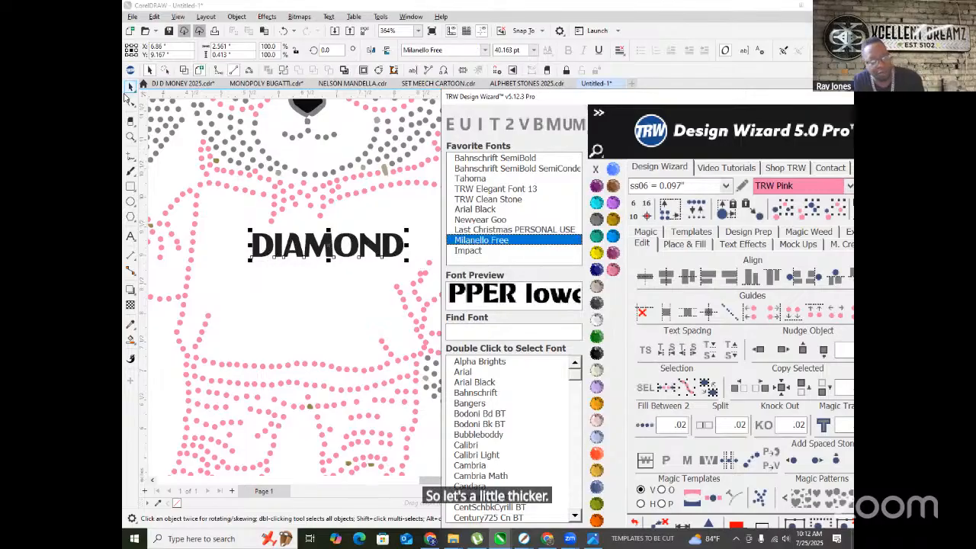
drag(334, 244, 309, 270)
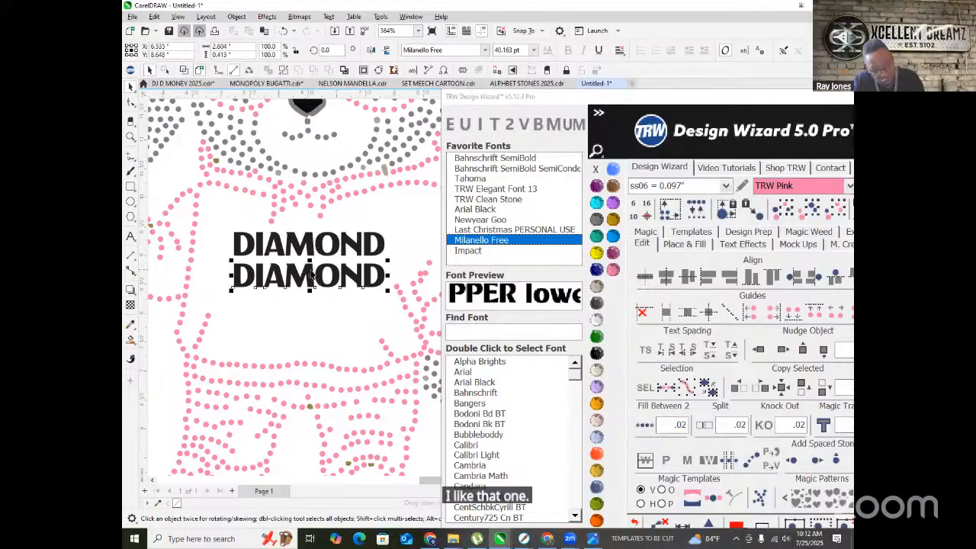
- Add CLUB beneath DIAMOND, letter-spaced to span DIAMOND's width
double_click(309, 272)
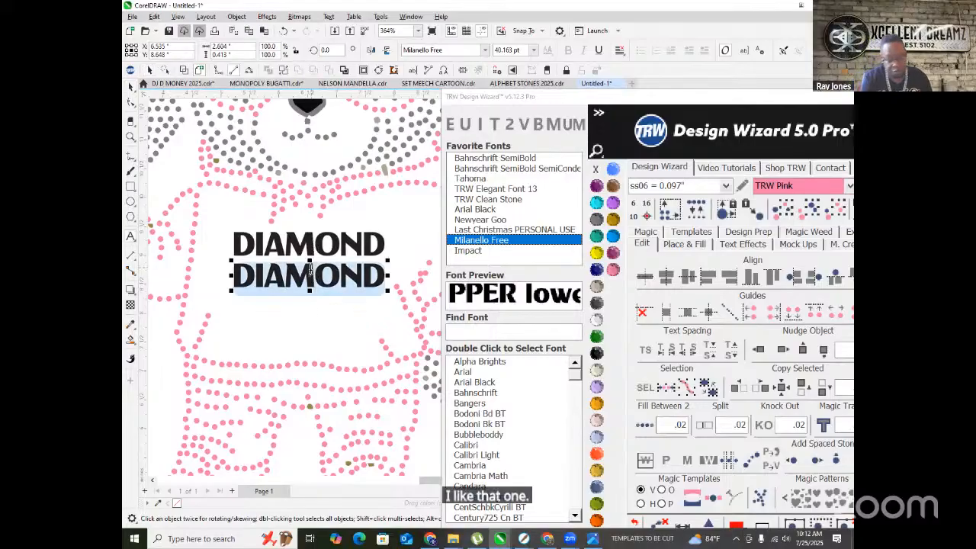
text(CLUB)
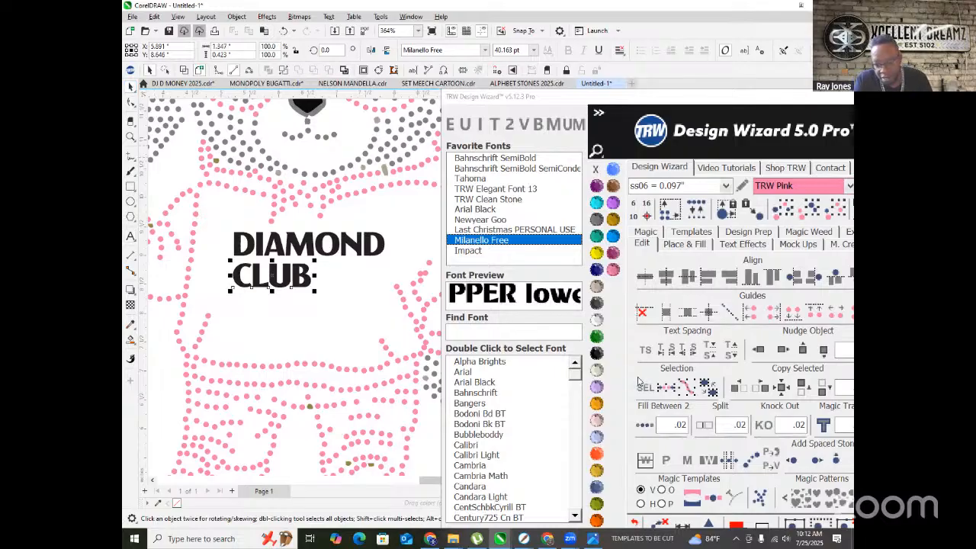
click(646, 352)
drag(316, 292, 382, 294)
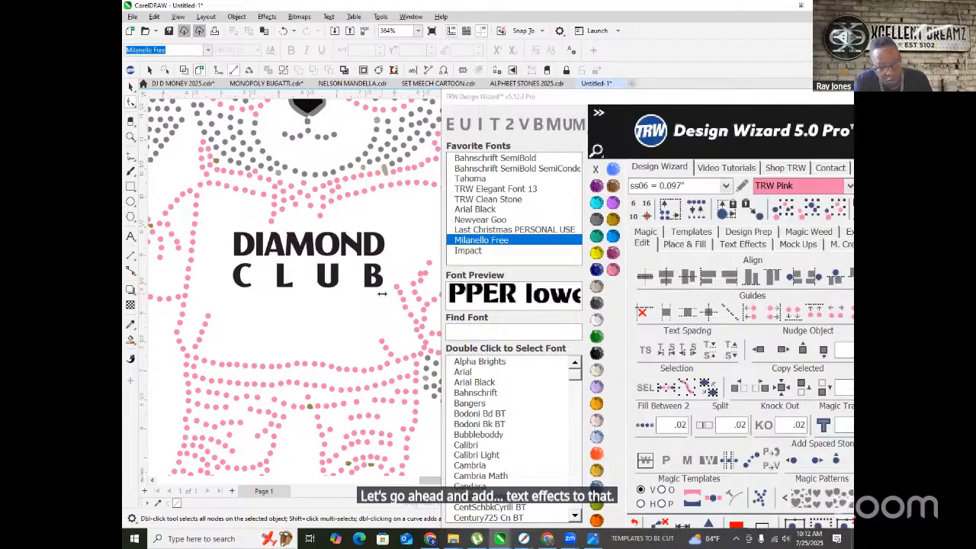
scroll(322, 193, down, 5)
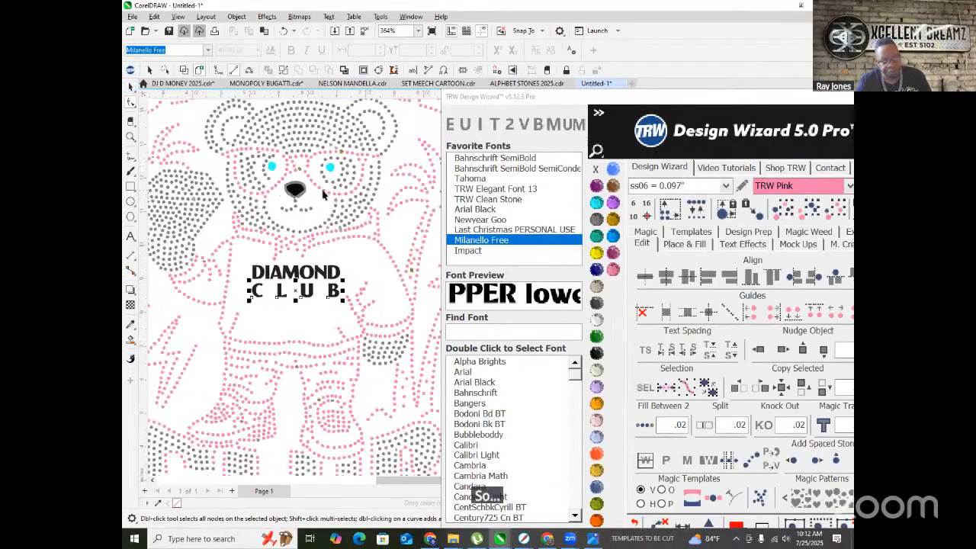
- Rotate the DIAMOND CLUB shirt text to about 354.5°
key(space)
click(176, 222)
scroll(246, 252, up, 4)
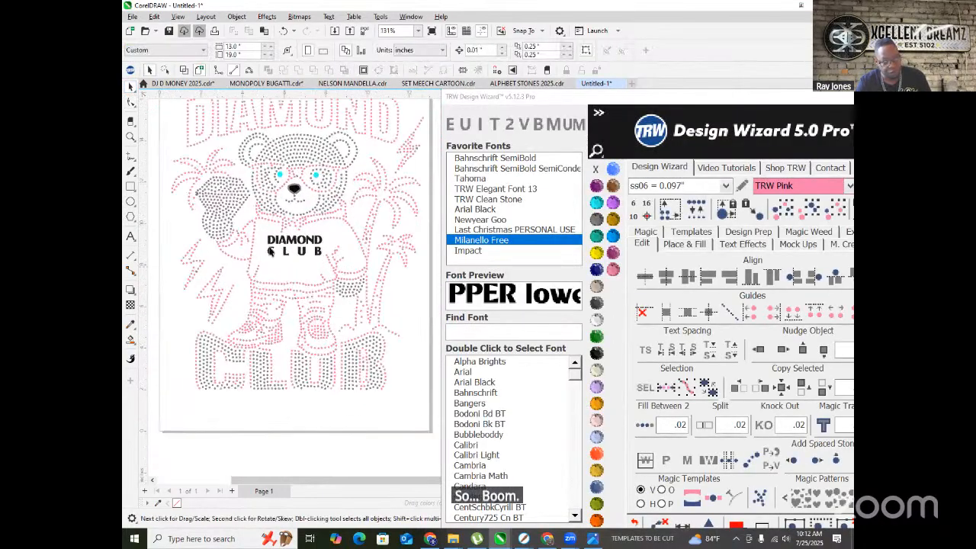
click(354, 237)
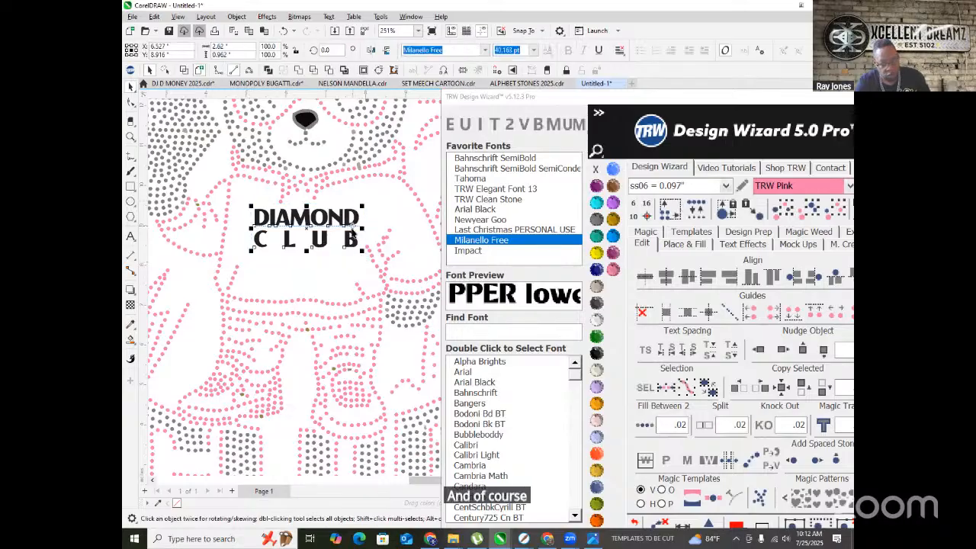
scroll(354, 238, up, 2)
drag(366, 202, 369, 212)
scroll(272, 214, up, 2)
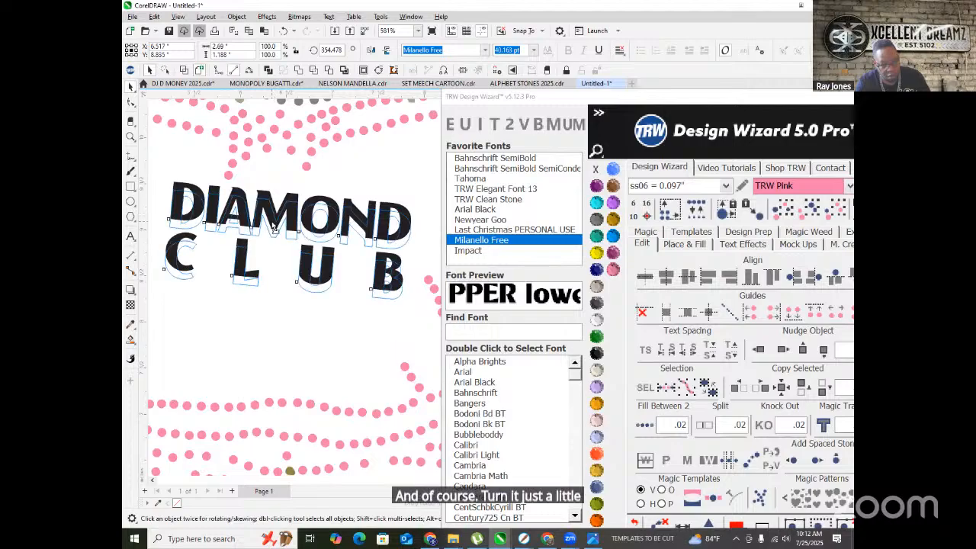
scroll(272, 214, down, 8)
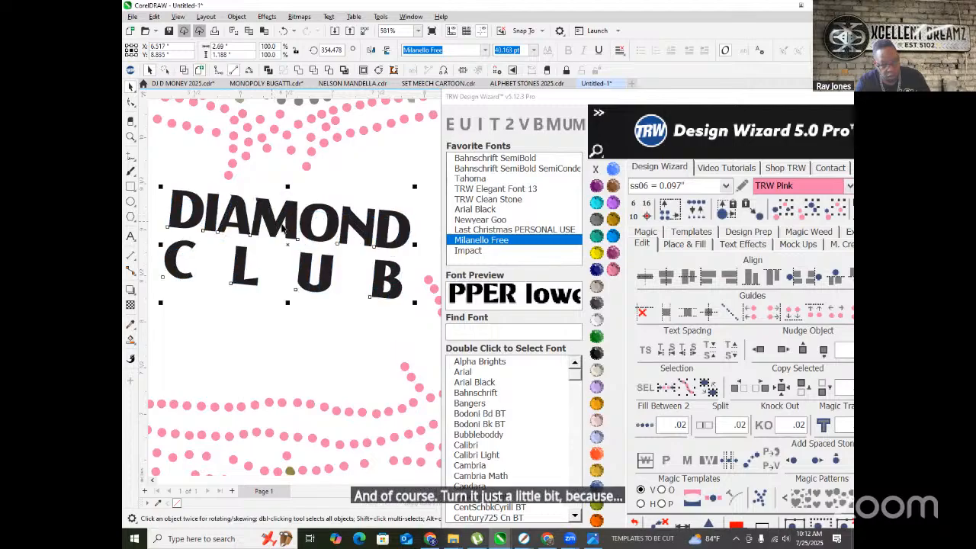
click(385, 360)
- Zoom in and out to review the whole rhinestone bear design
scroll(352, 280, down, 2)
scroll(372, 276, up, 2)
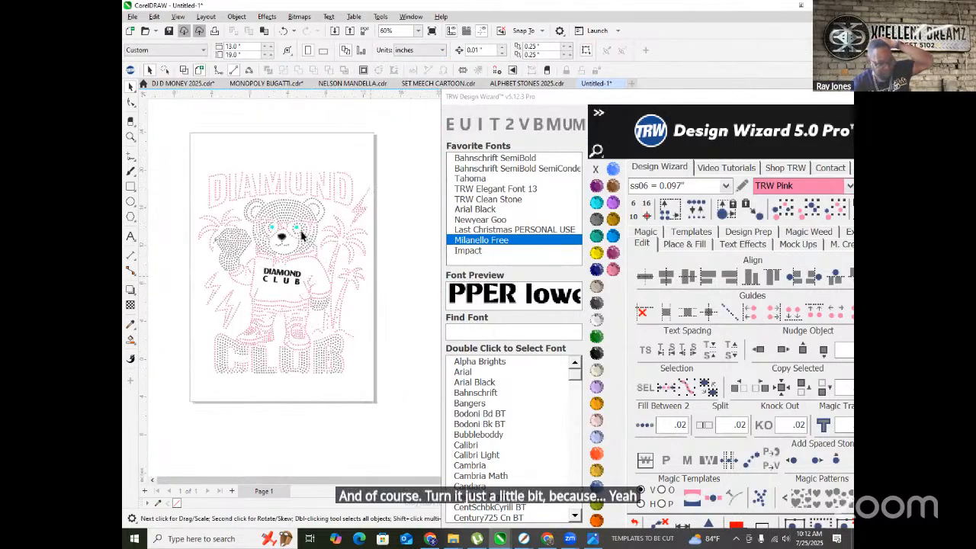
scroll(282, 366, up, 1)
scroll(277, 320, up, 3)
scroll(320, 331, down, 2)
scroll(330, 356, up, 1)
scroll(330, 356, up, 2)
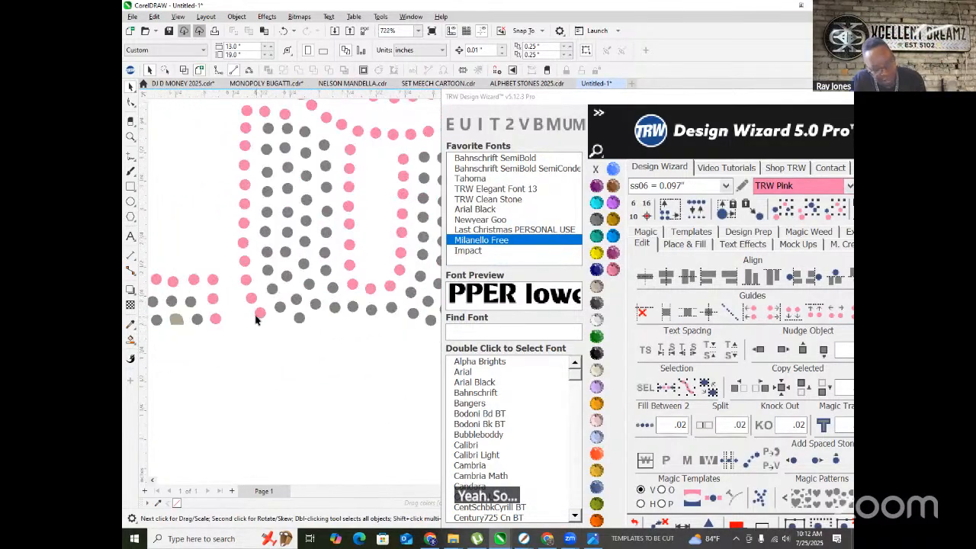
scroll(261, 327, down, 4)
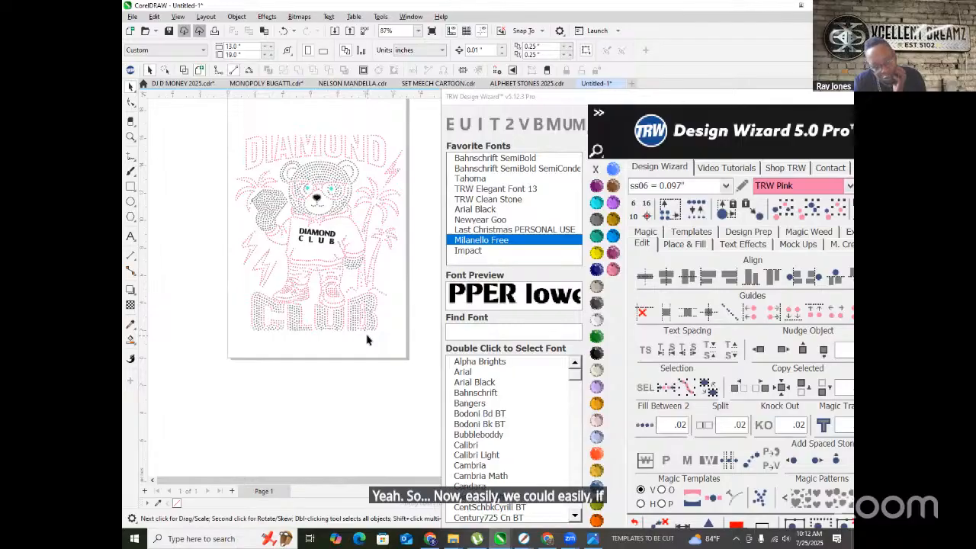
scroll(348, 335, up, 1)
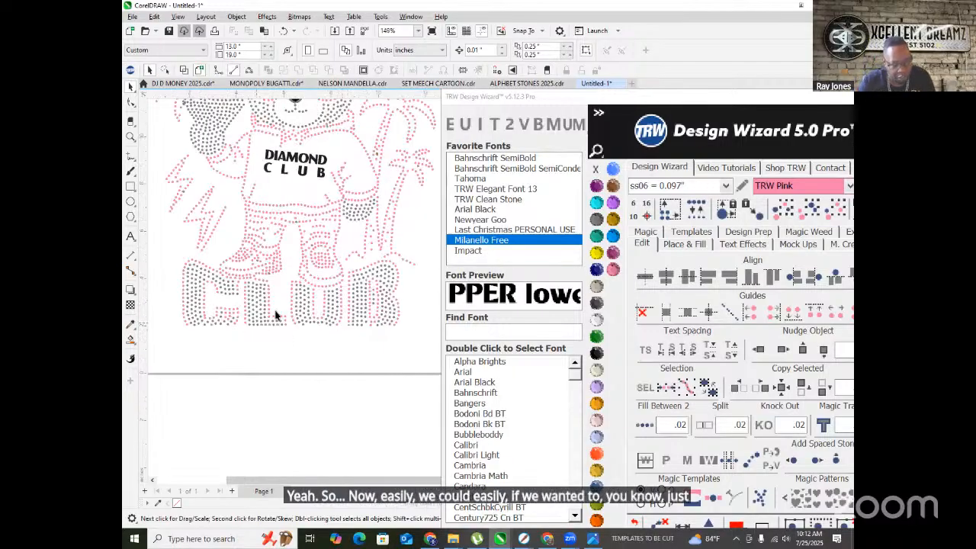
scroll(262, 326, down, 2)
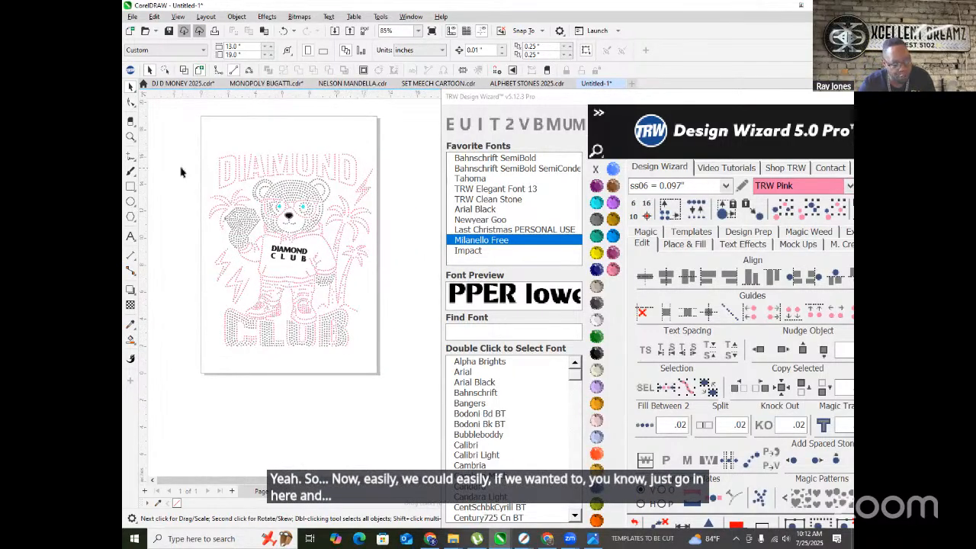
- Type a new DIAMOND line below the page and scale it up
click(131, 237)
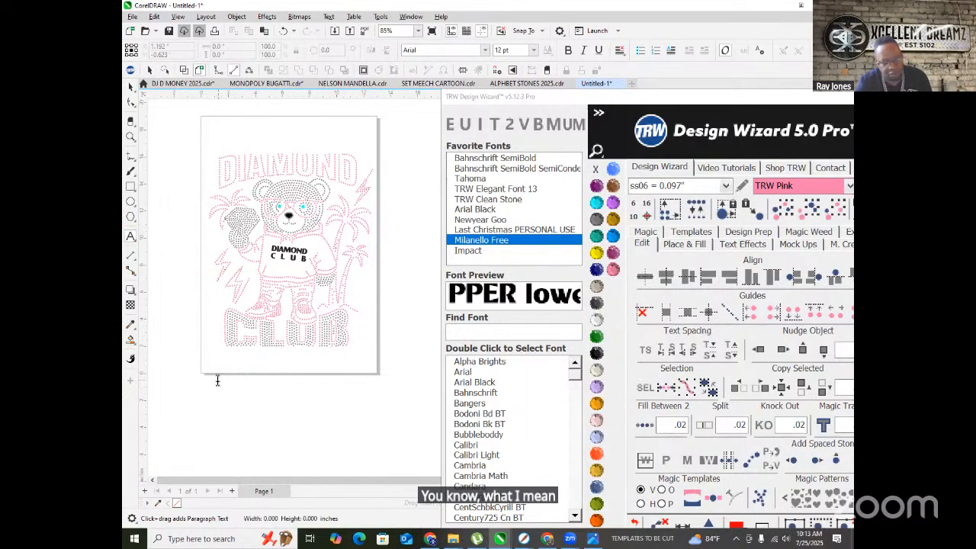
click(218, 380)
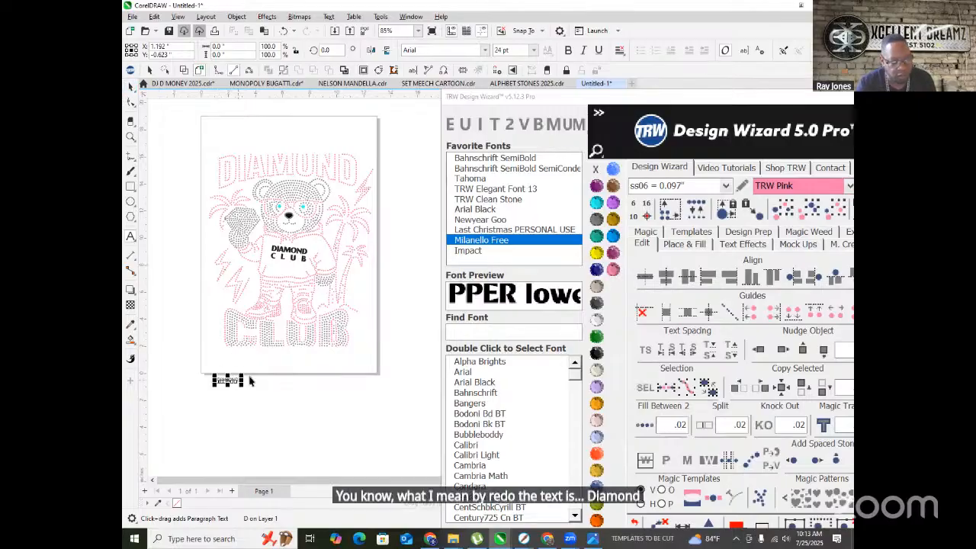
drag(241, 373, 358, 349)
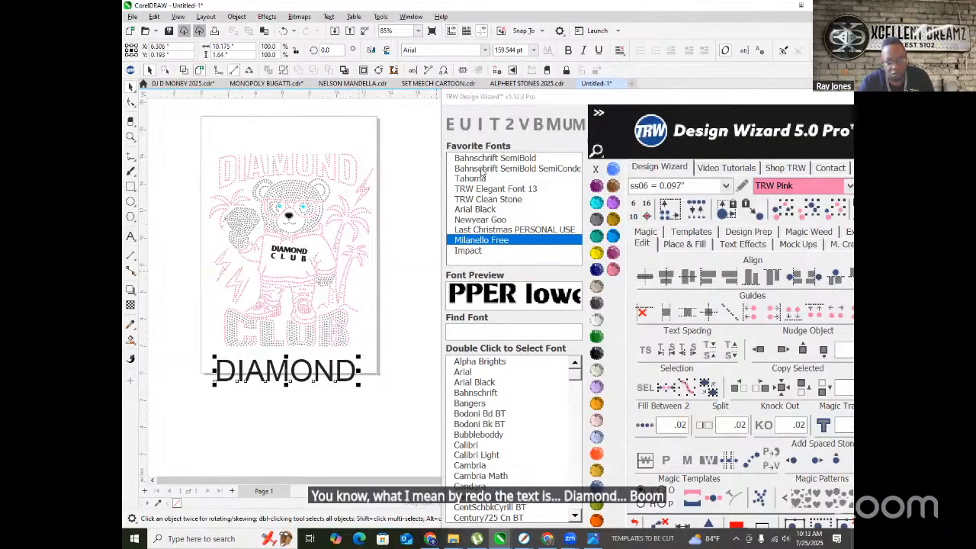
- Set the new DIAMOND in Impact and widen its letter spacing
click(473, 253)
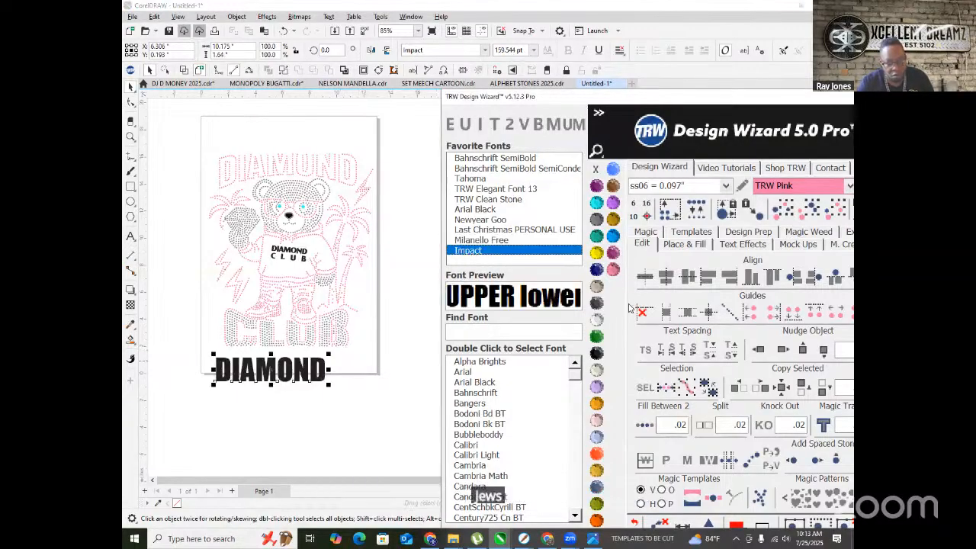
click(644, 351)
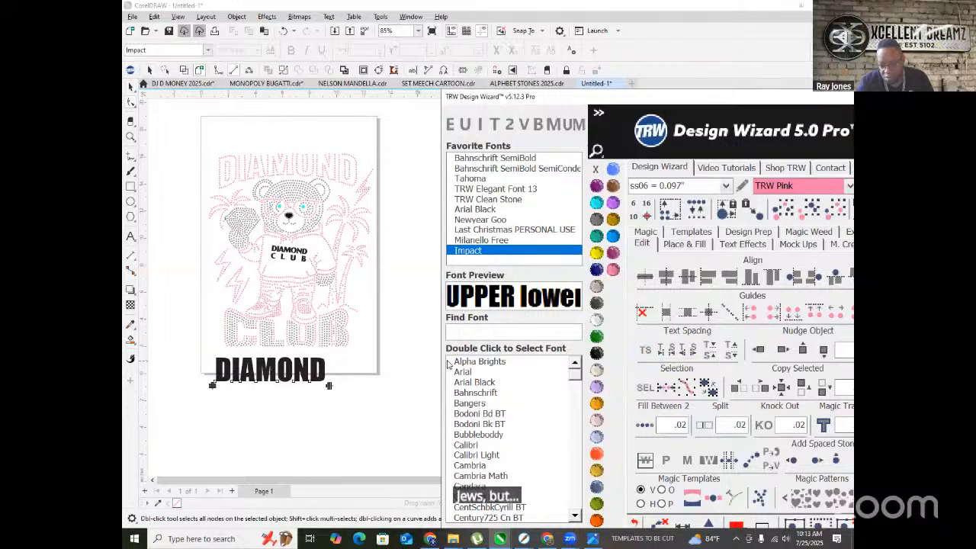
drag(328, 386, 350, 387)
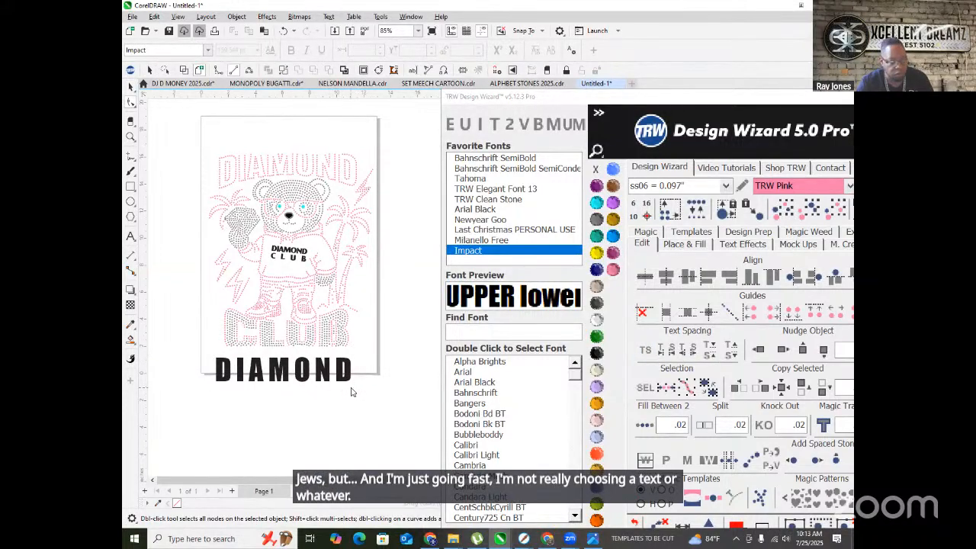
click(130, 88)
scroll(307, 332, down, 1)
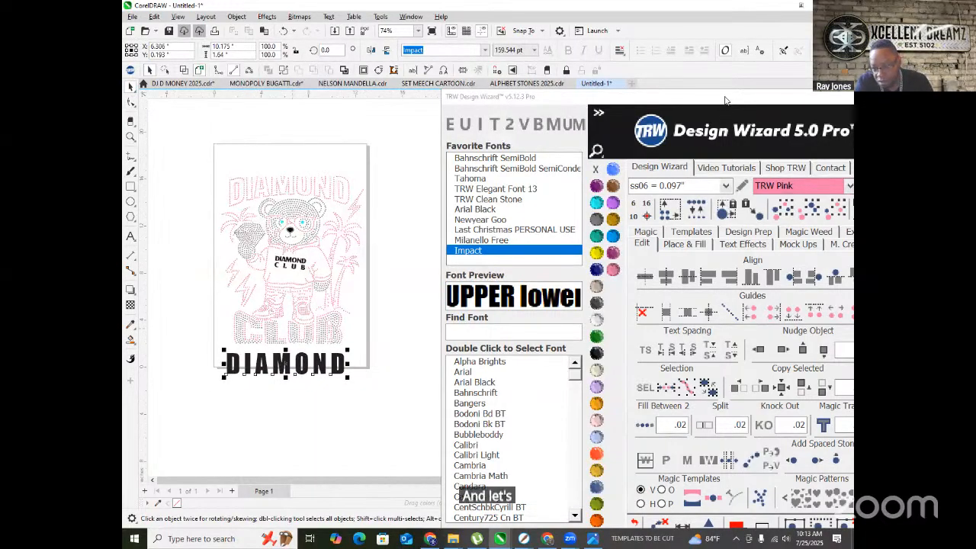
drag(724, 101, 610, 41)
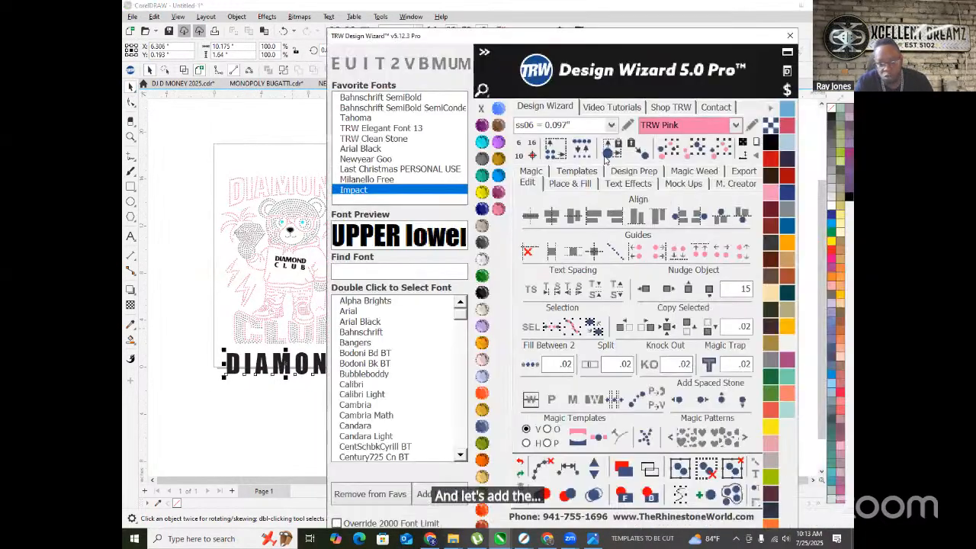
- Try the arch envelope on DIAMOND, then undo it back to straight text
click(628, 183)
click(557, 374)
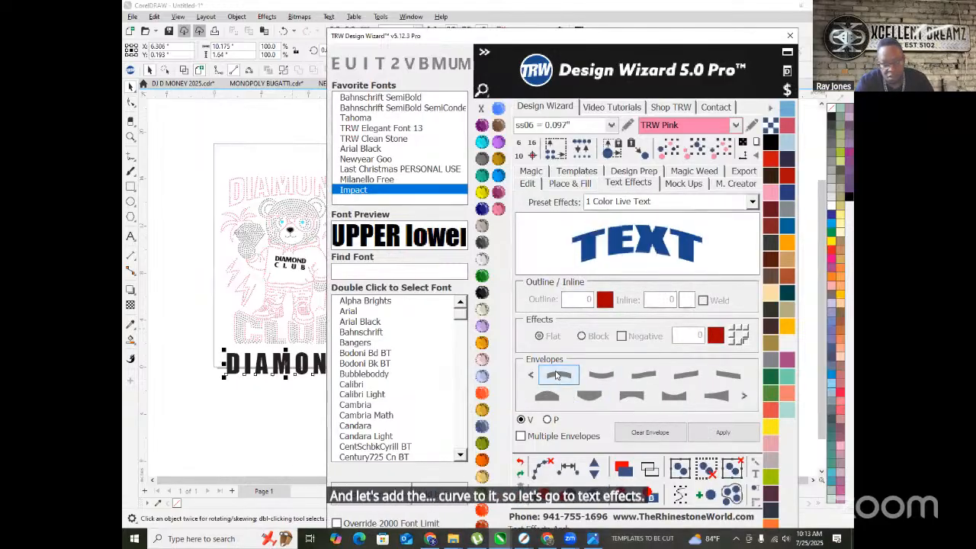
click(722, 432)
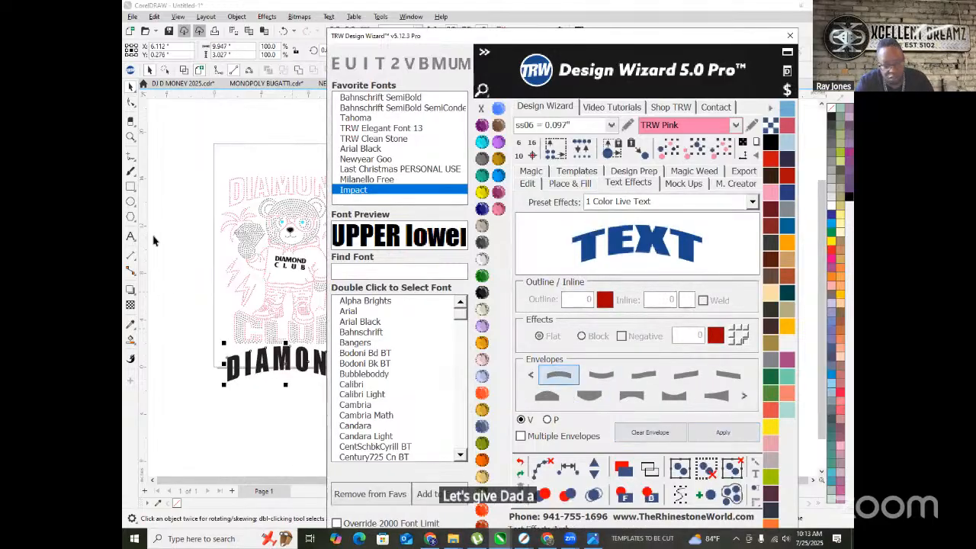
click(127, 89)
scroll(187, 147, down, 3)
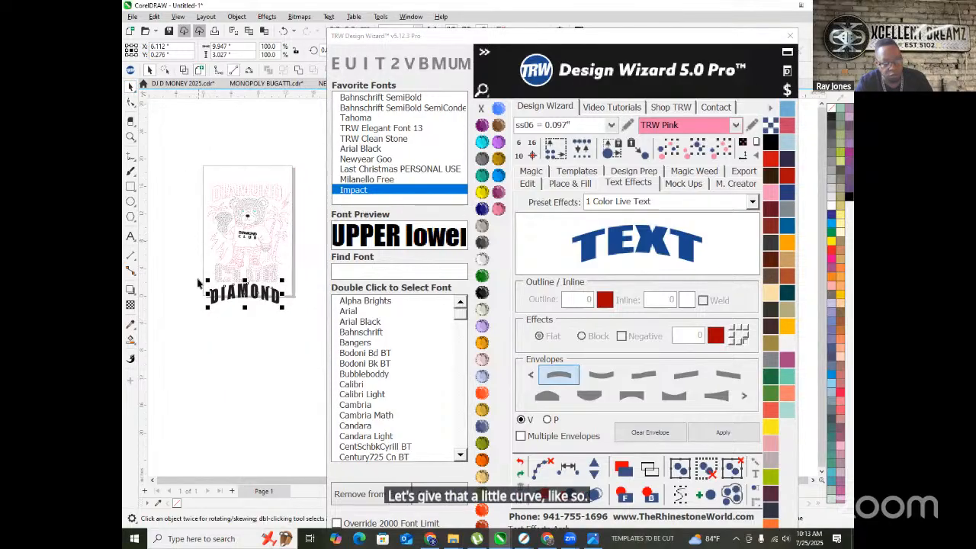
scroll(218, 316, up, 1)
click(229, 272)
scroll(251, 290, up, 1)
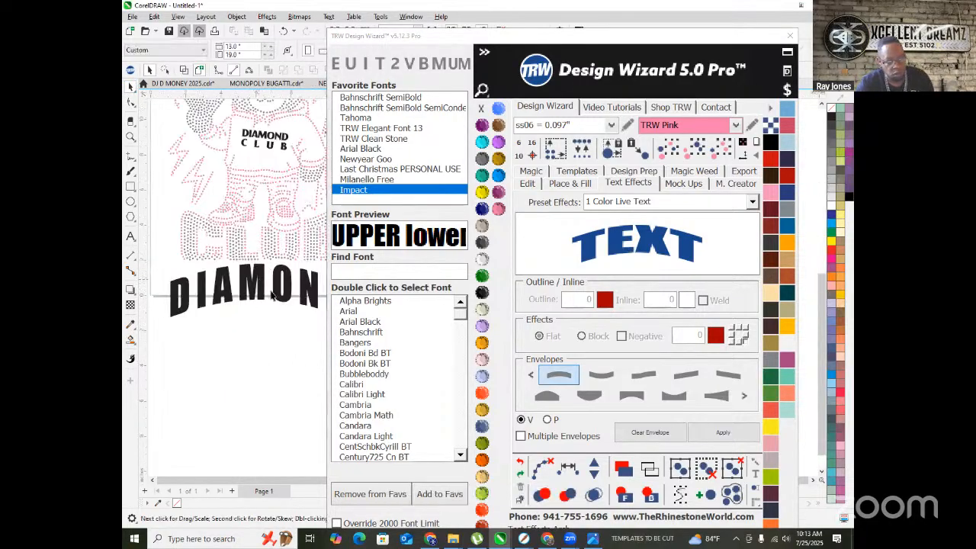
scroll(261, 297, down, 2)
key(ctrl+z)
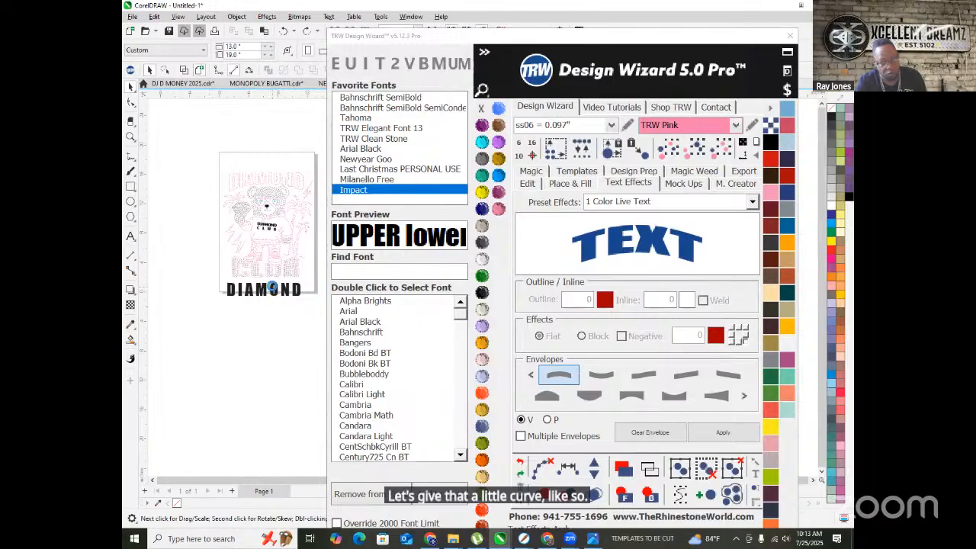
- Drag a duplicate of DIAMOND just below the original and start editing its text
scroll(271, 287, up, 2)
drag(267, 279, 273, 345)
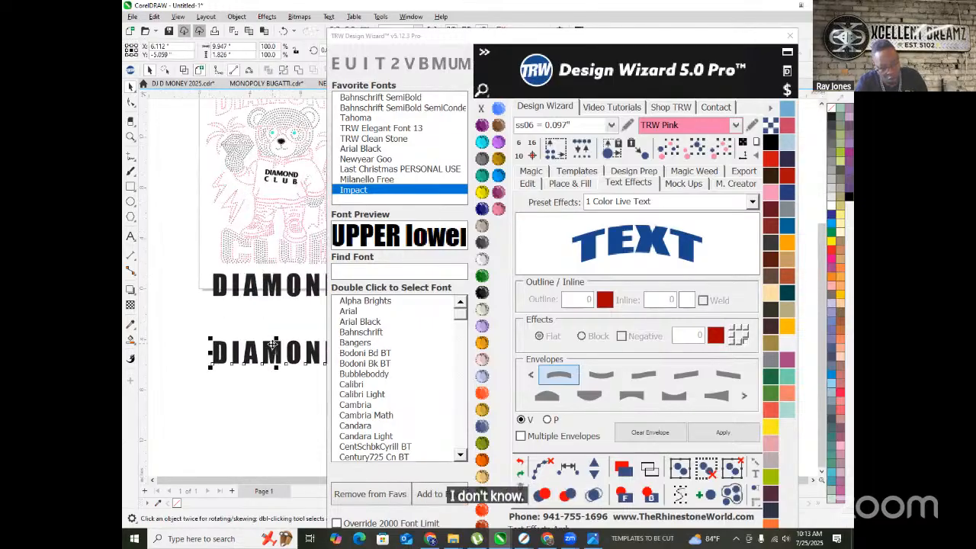
double_click(275, 349)
- Replace the copy's text so the lower line reads CLUB
key(ctrl+a)
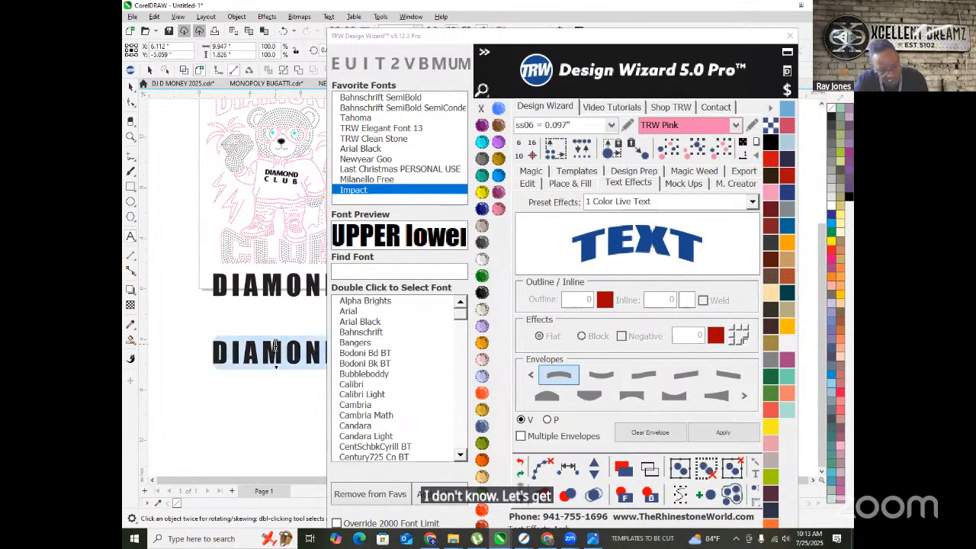
text(CLUB)
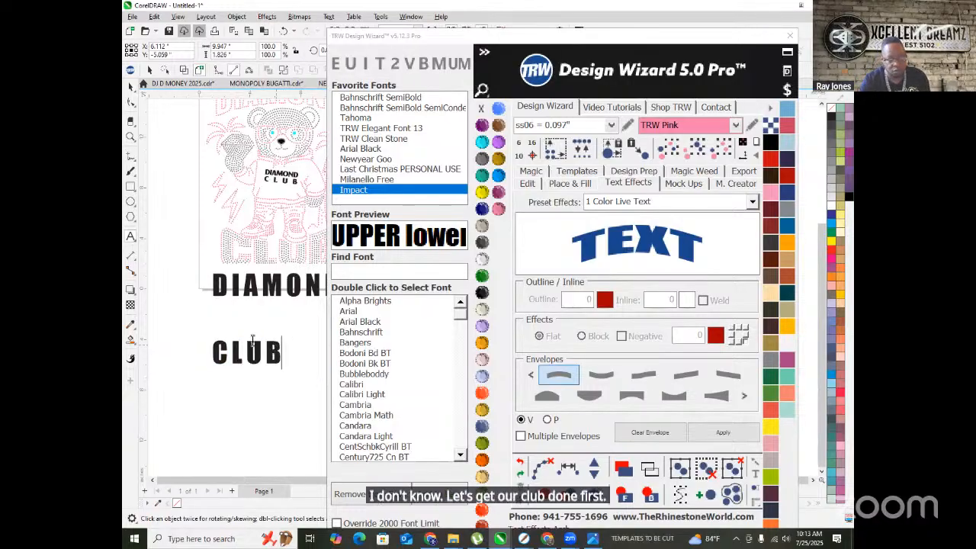
key(Escape)
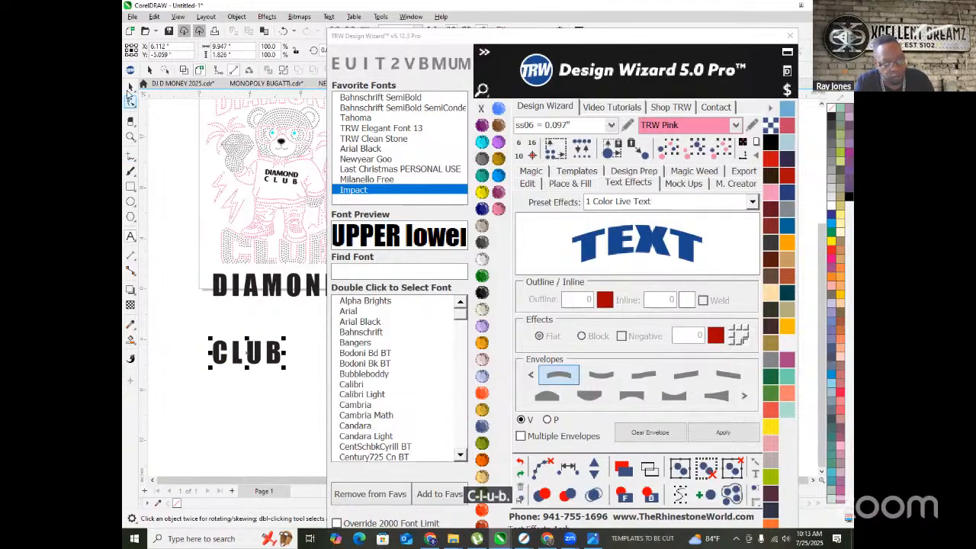
- Enlarge CLUB and widen its letter spacing to match DIAMOND
scroll(242, 307, down, 1)
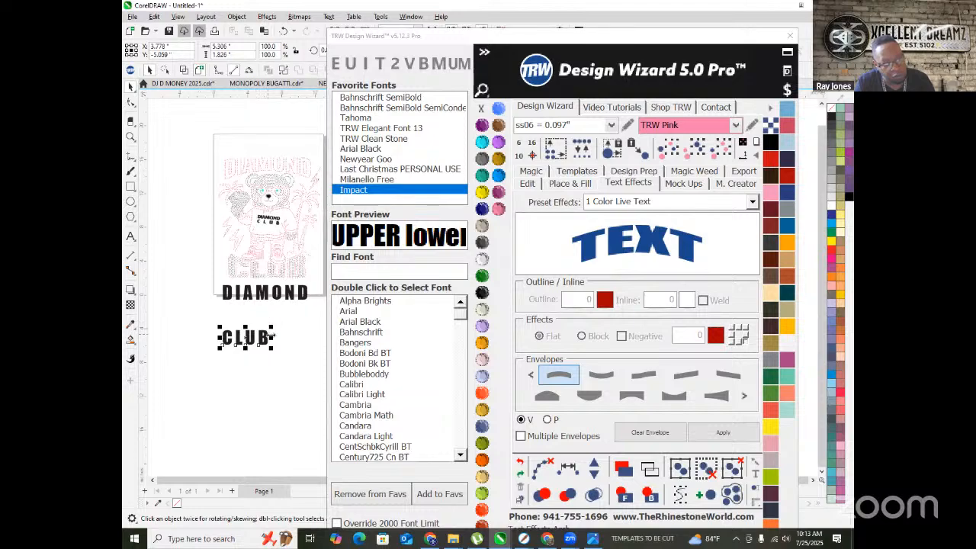
scroll(270, 335, up, 2)
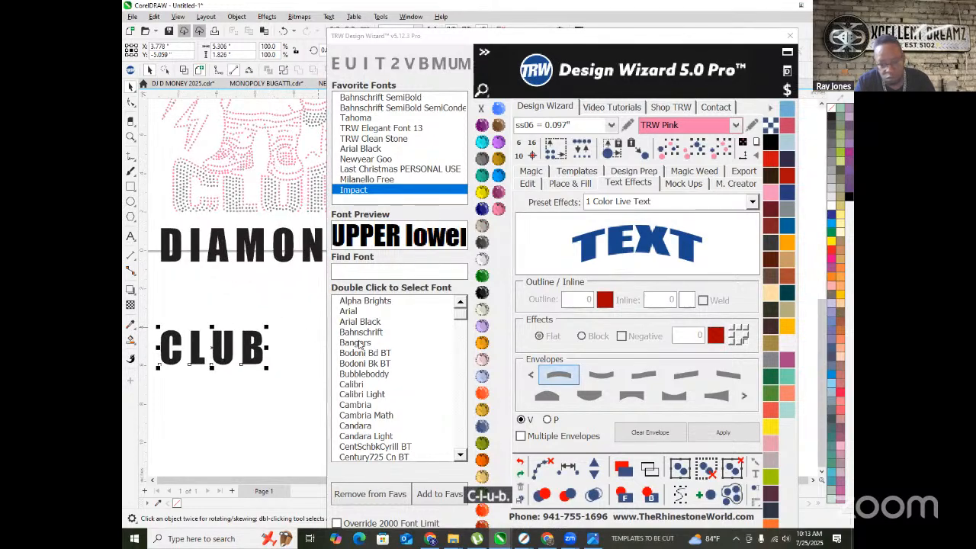
drag(269, 325, 297, 315)
click(533, 187)
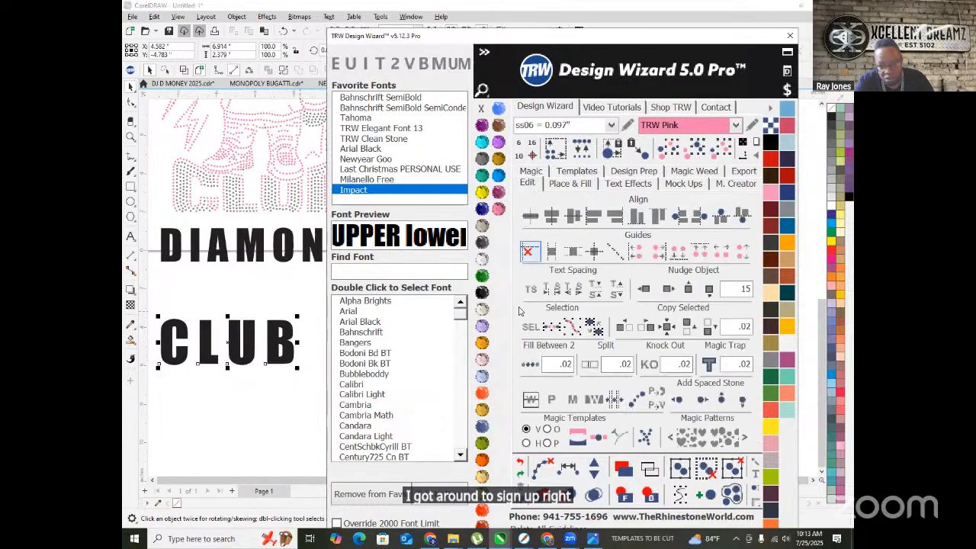
drag(297, 368, 343, 371)
scroll(271, 357, down, 1)
scroll(271, 357, down, 2)
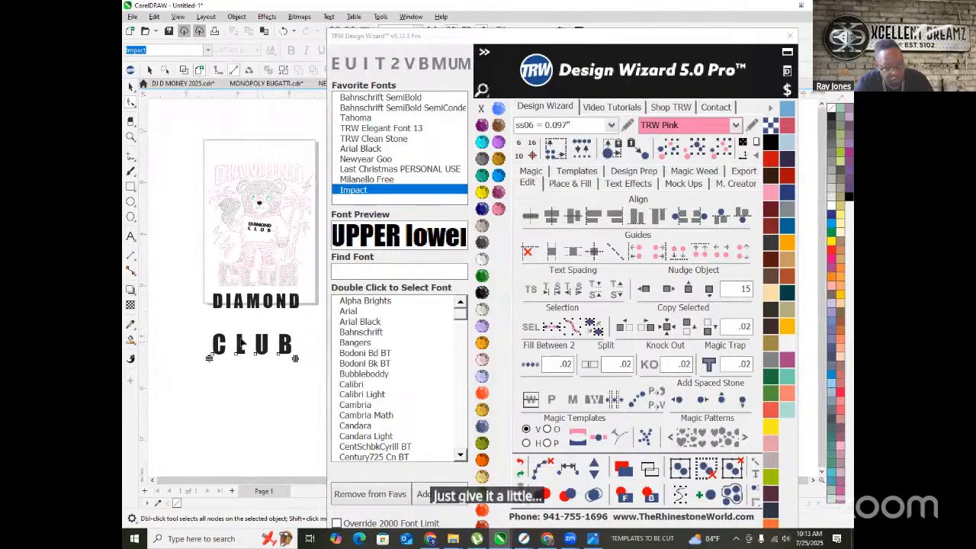
scroll(272, 357, up, 1)
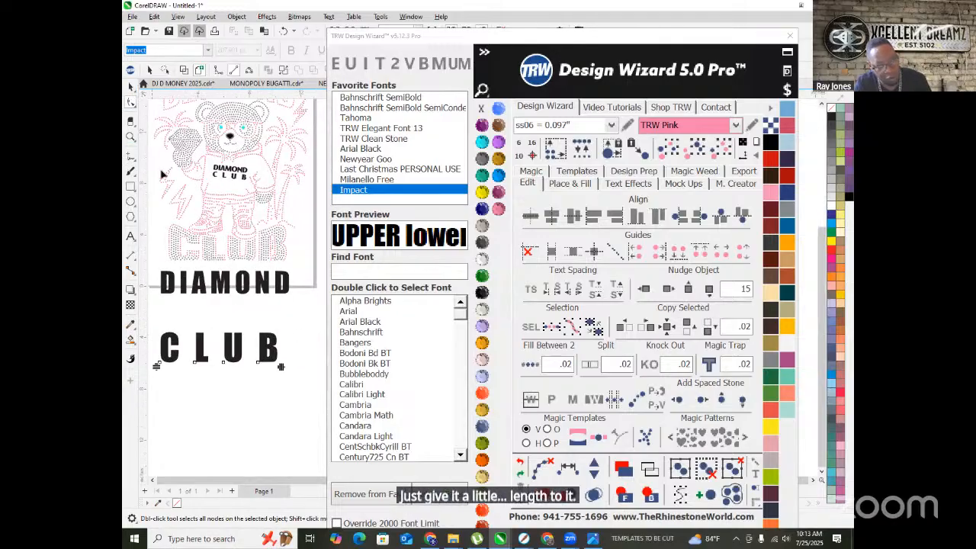
drag(282, 367, 295, 367)
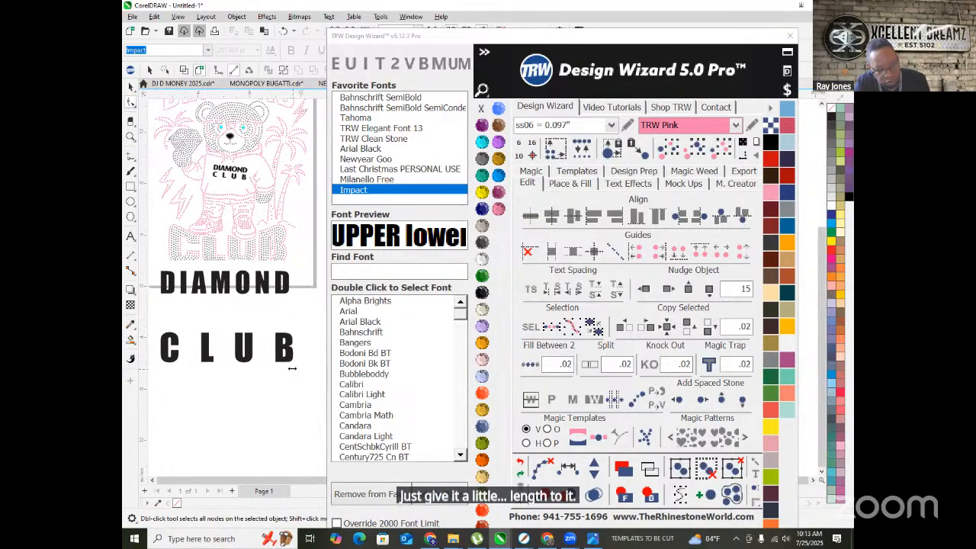
click(623, 183)
- Apply a curved envelope preset to CLUB and the arch envelope to DIAMOND
click(601, 376)
click(723, 432)
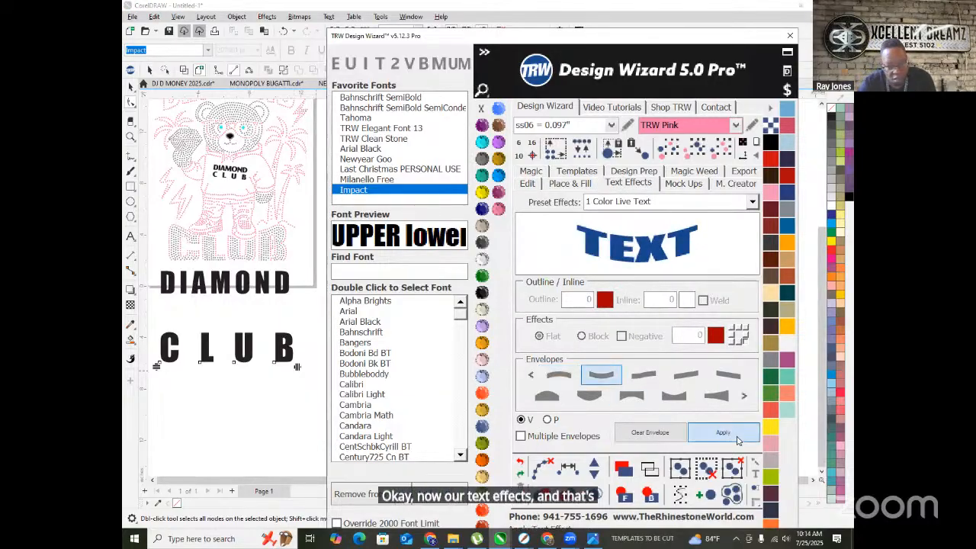
click(265, 274)
click(557, 374)
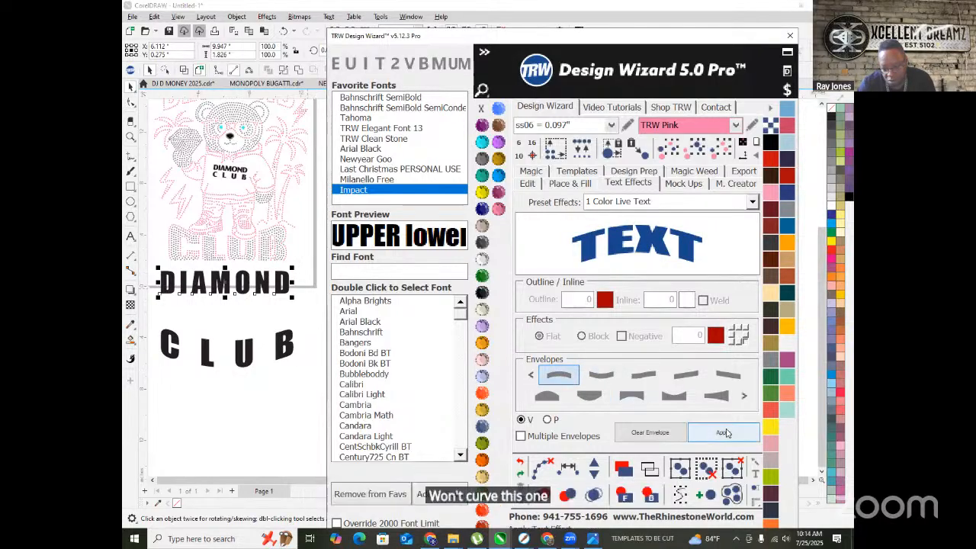
click(721, 433)
- Move the arched DIAMOND up to the top of the page
click(292, 410)
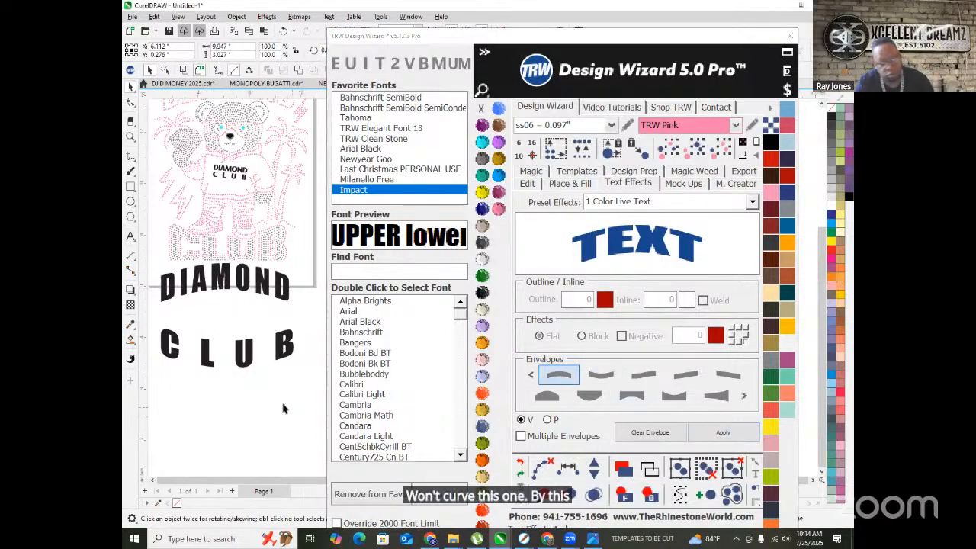
scroll(282, 346, down, 2)
drag(237, 310, 237, 197)
scroll(237, 196, up, 5)
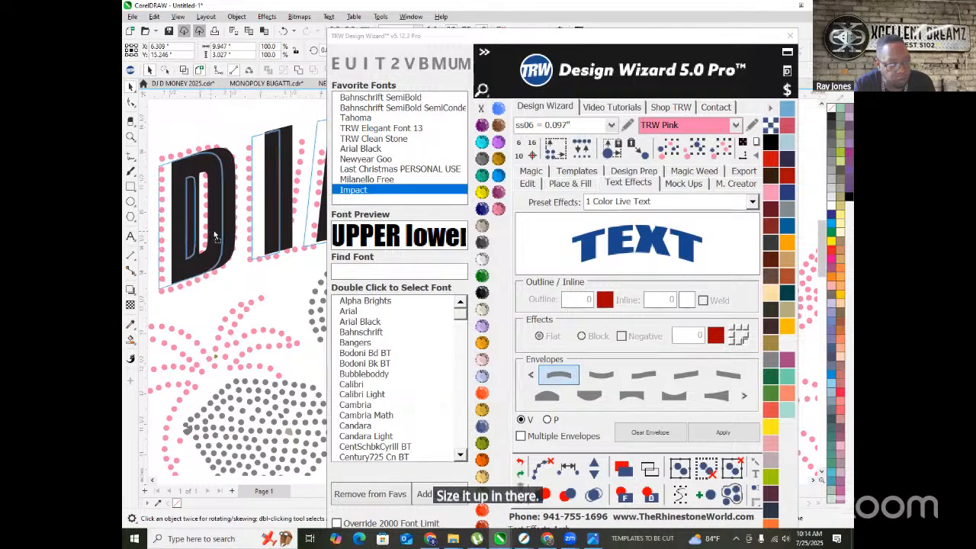
scroll(211, 244, down, 5)
scroll(211, 252, down, 2)
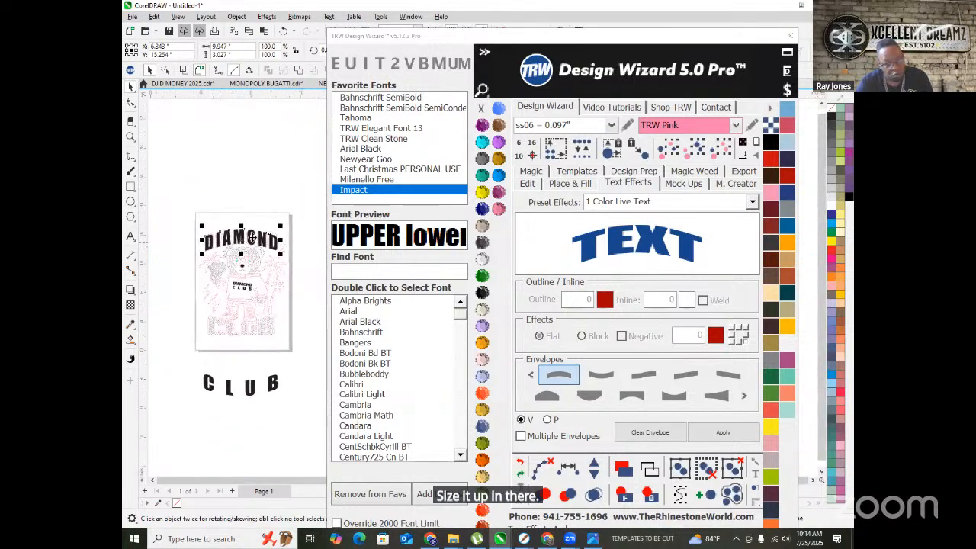
scroll(251, 243, up, 2)
scroll(251, 244, down, 1)
scroll(258, 444, up, 2)
- Place CLUB over the bear's lower lettering, scaled to about 8.85 × 2.97 in
drag(257, 448, 264, 350)
scroll(319, 320, up, 3)
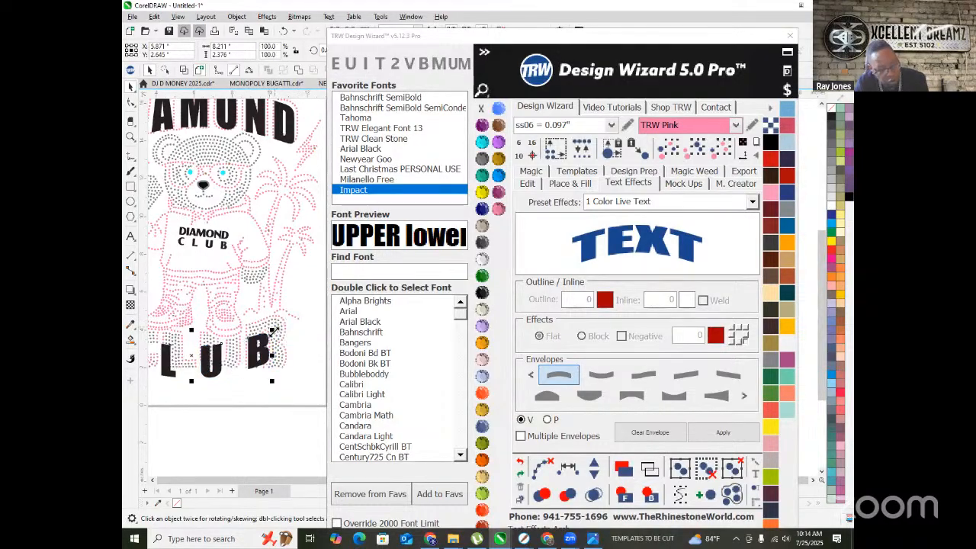
scroll(273, 328, down, 2)
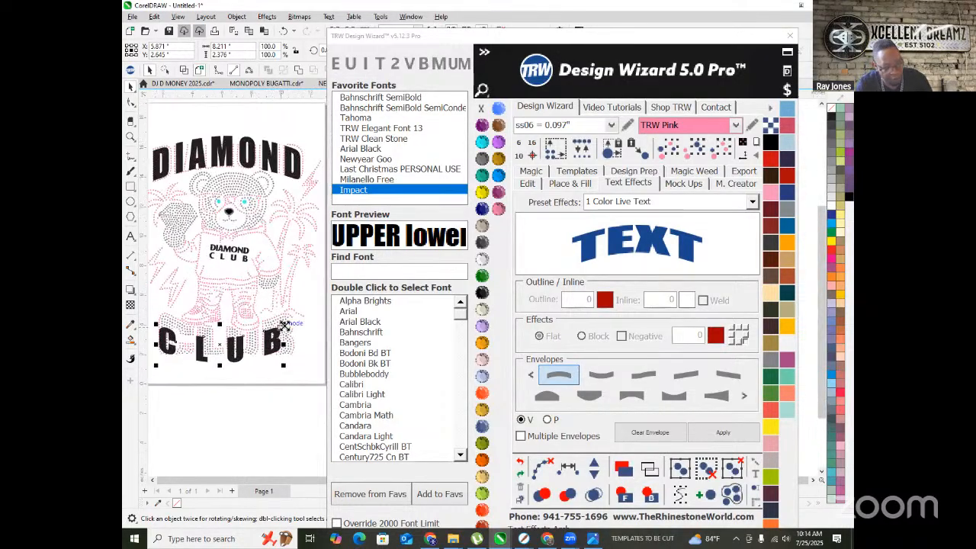
drag(289, 321, 297, 313)
scroll(284, 333, down, 1)
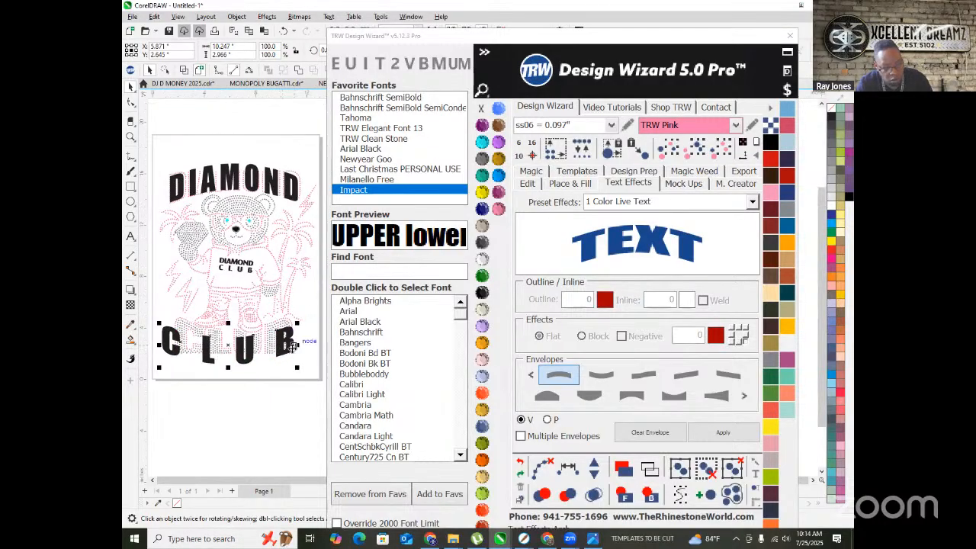
drag(280, 345, 279, 345)
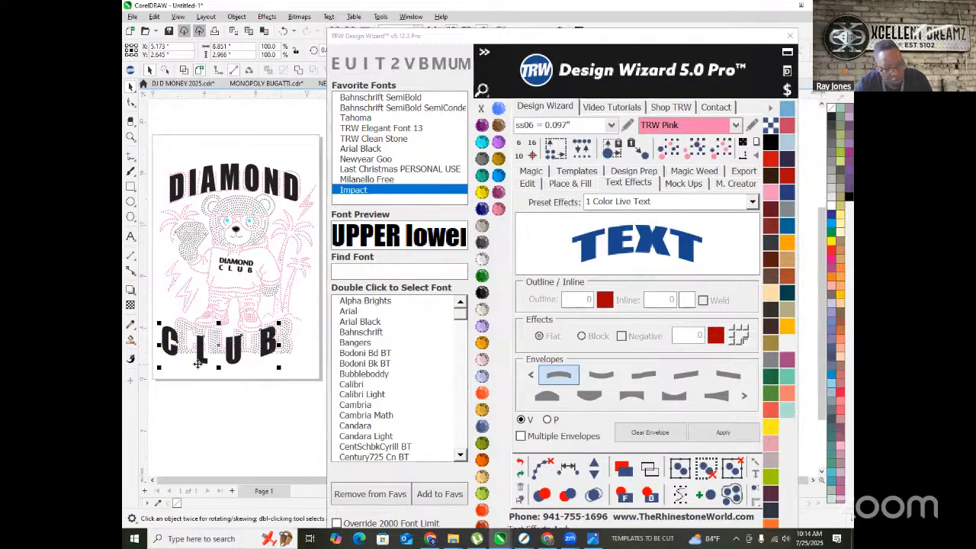
scroll(195, 360, up, 1)
drag(198, 357, 227, 349)
scroll(227, 349, down, 1)
scroll(259, 334, up, 1)
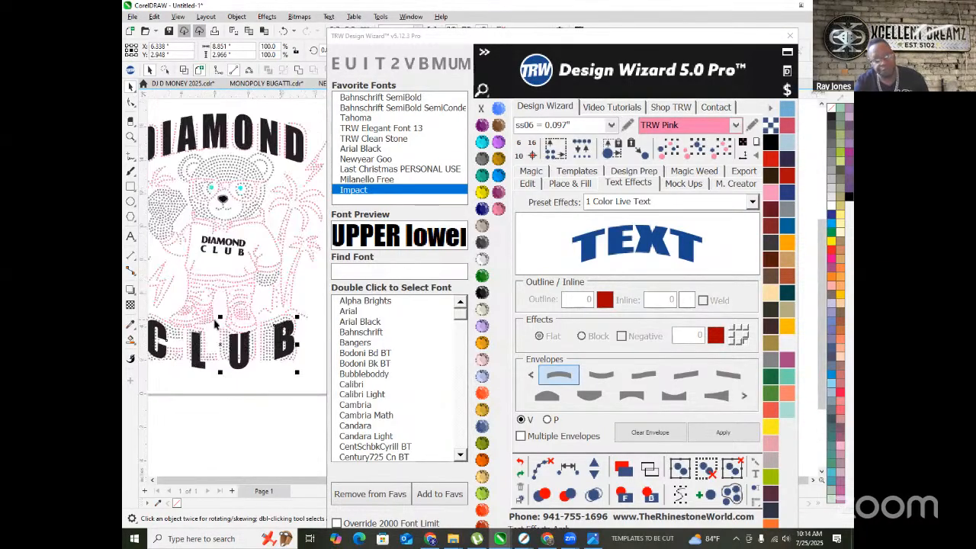
scroll(205, 330, down, 1)
click(568, 184)
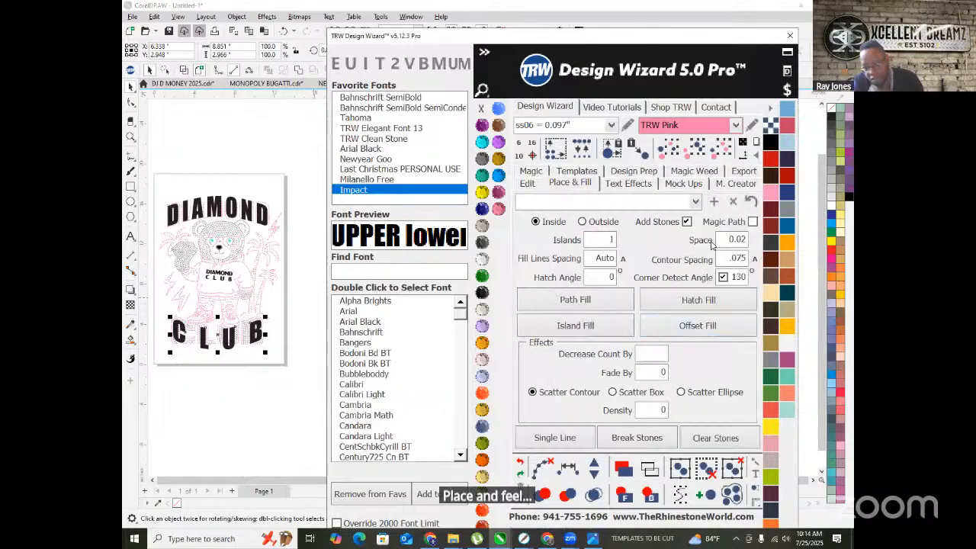
- Island-fill CLUB Outside with Add Stones off, colouring its outline Emerald
click(584, 221)
click(686, 222)
click(524, 324)
scroll(179, 326, up, 3)
scroll(251, 343, up, 3)
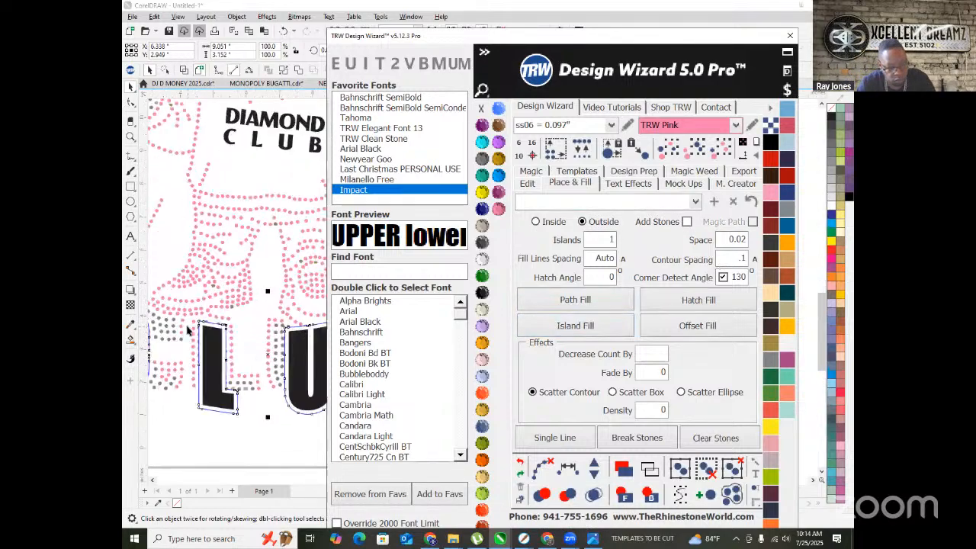
scroll(169, 321, down, 2)
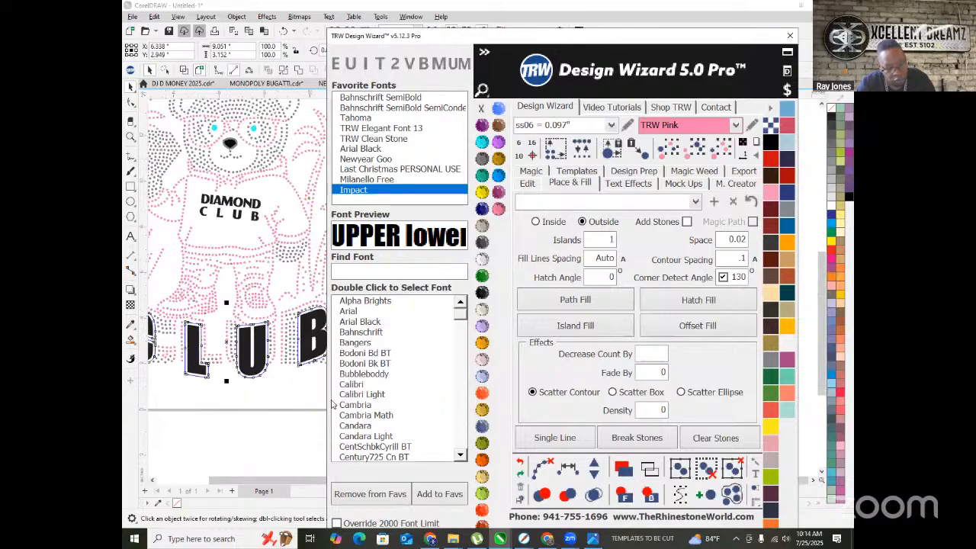
click(482, 275)
scroll(282, 163, down, 3)
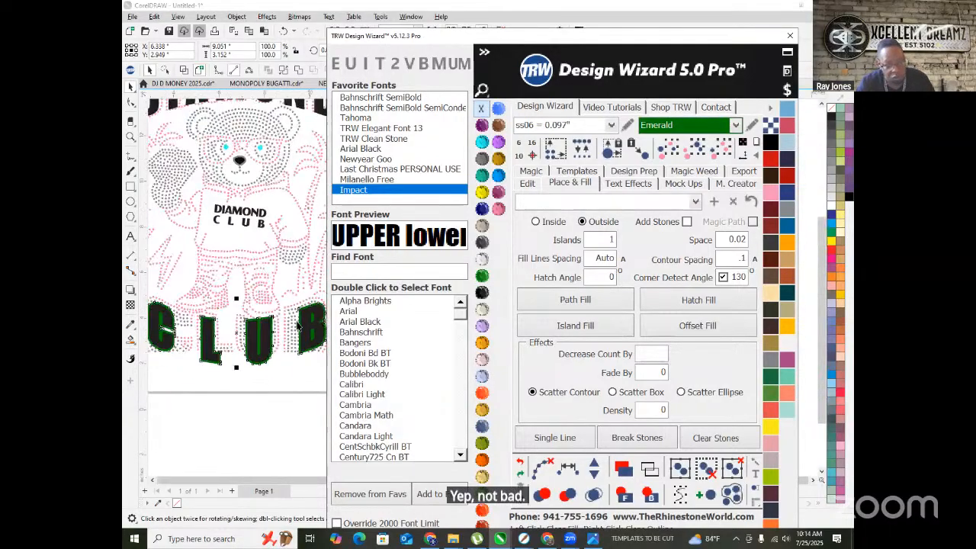
scroll(282, 164, up, 2)
- Island-fill an outside outline around DIAMOND in TRW Blue stones
click(282, 164)
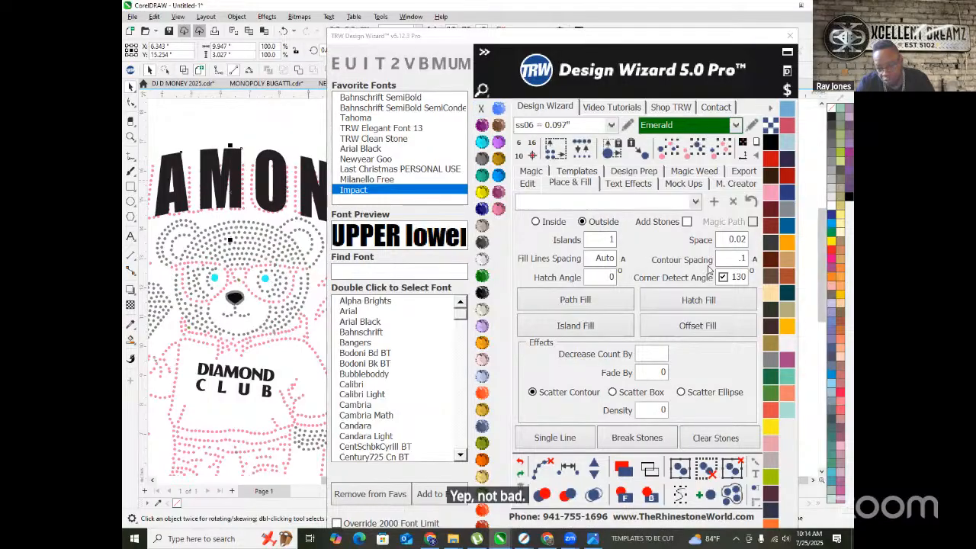
click(559, 326)
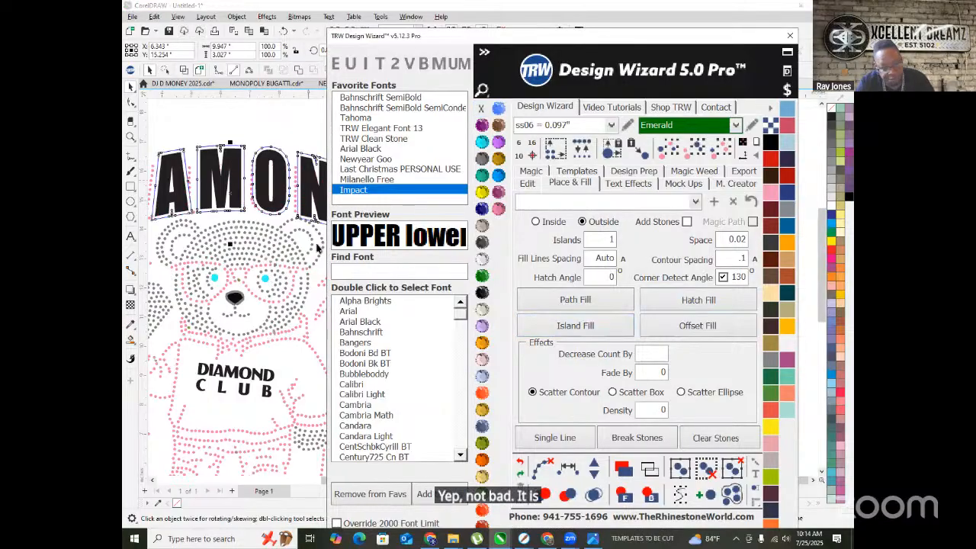
click(498, 176)
scroll(267, 197, down, 3)
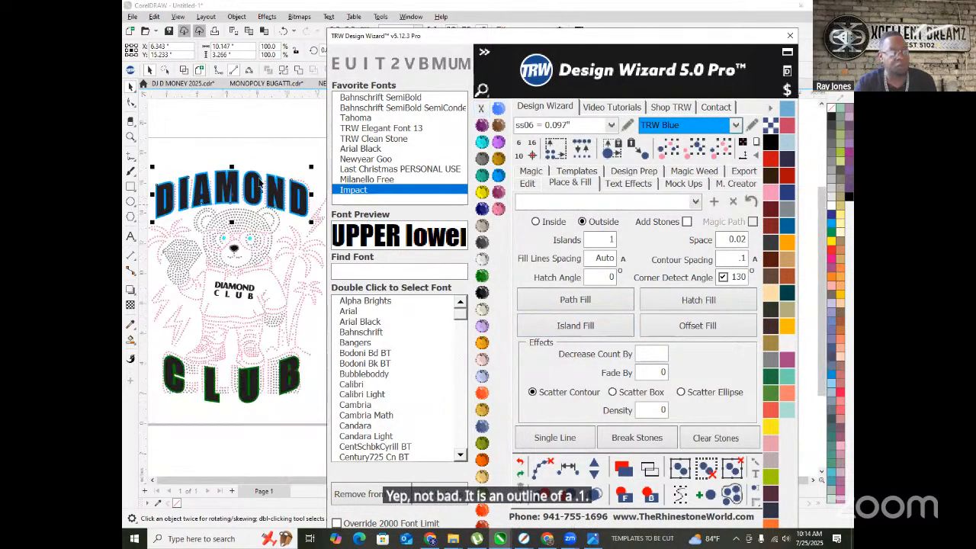
click(258, 143)
scroll(258, 143, down, 2)
- Island-fill DIAMOND inside with Citrine stones at .075 contour spacing
scroll(290, 125, up, 2)
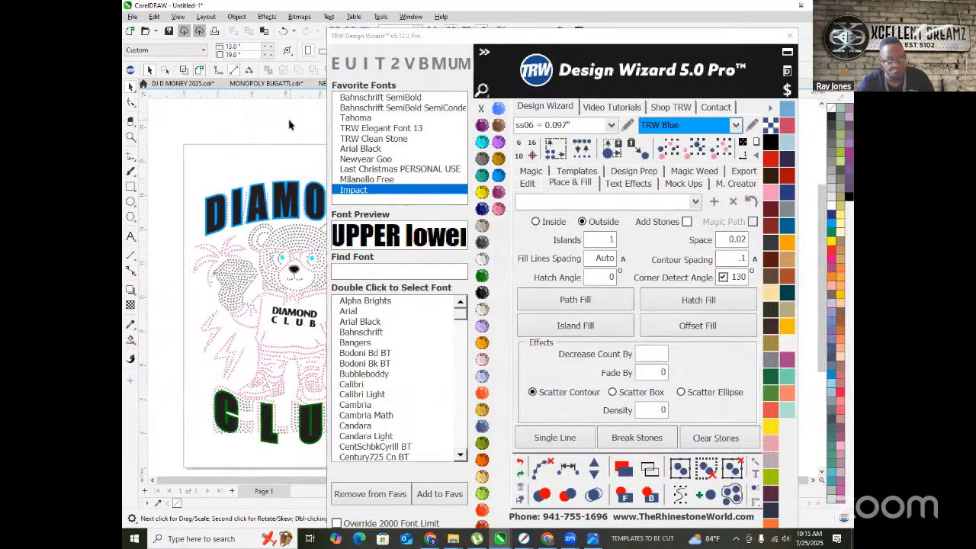
click(482, 192)
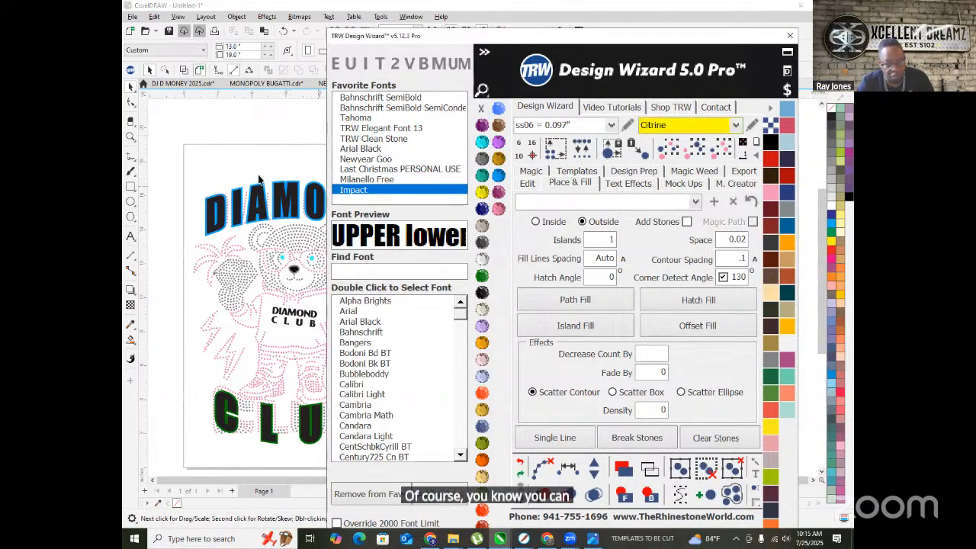
scroll(259, 200, up, 2)
click(260, 201)
click(536, 221)
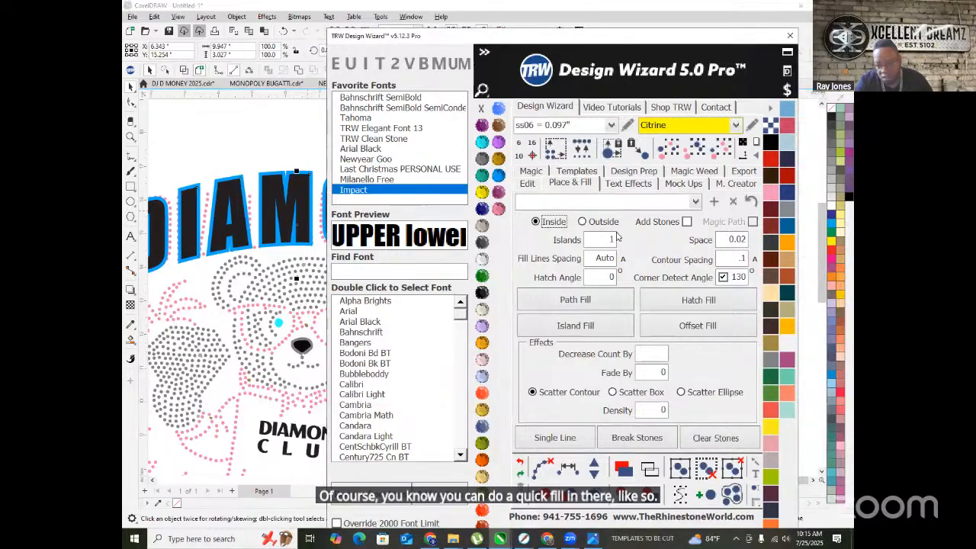
key(BackSpace)
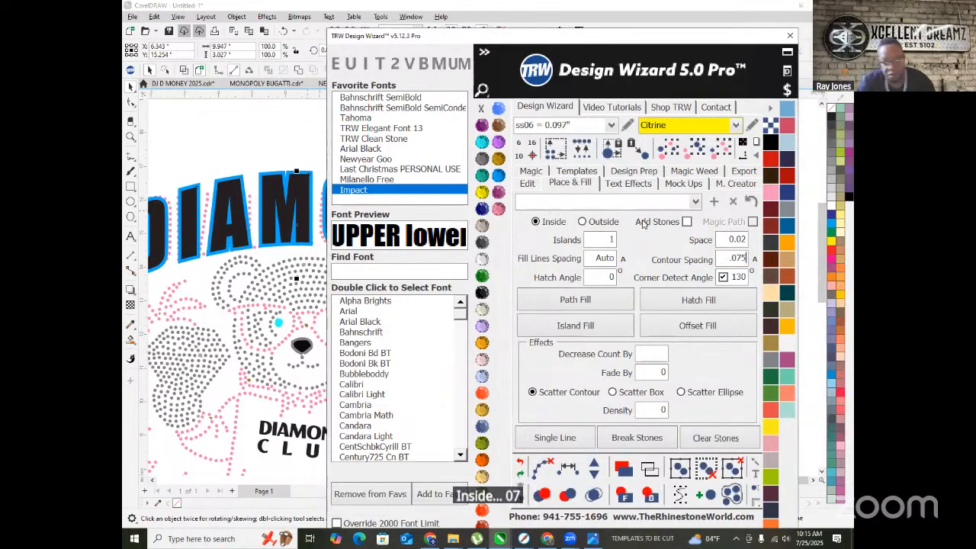
click(554, 326)
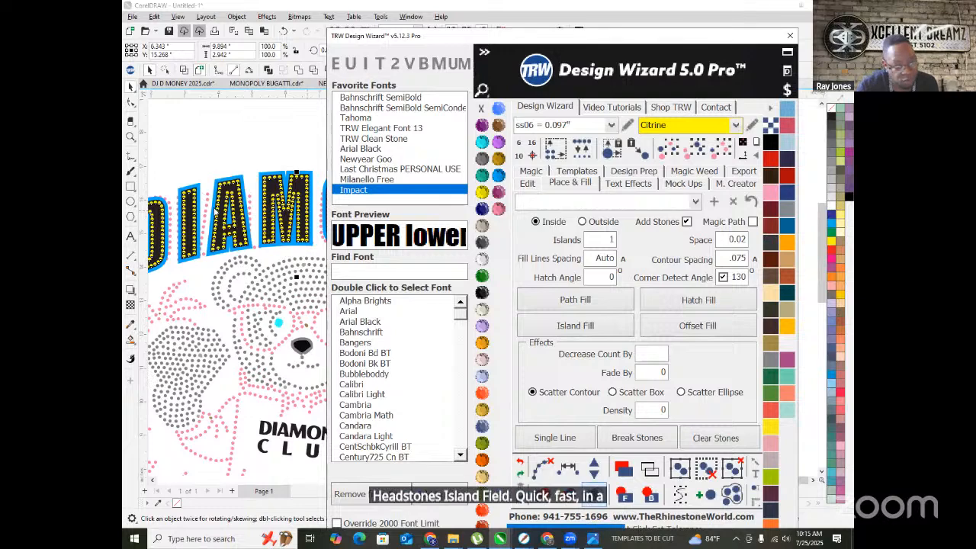
scroll(244, 223, down, 4)
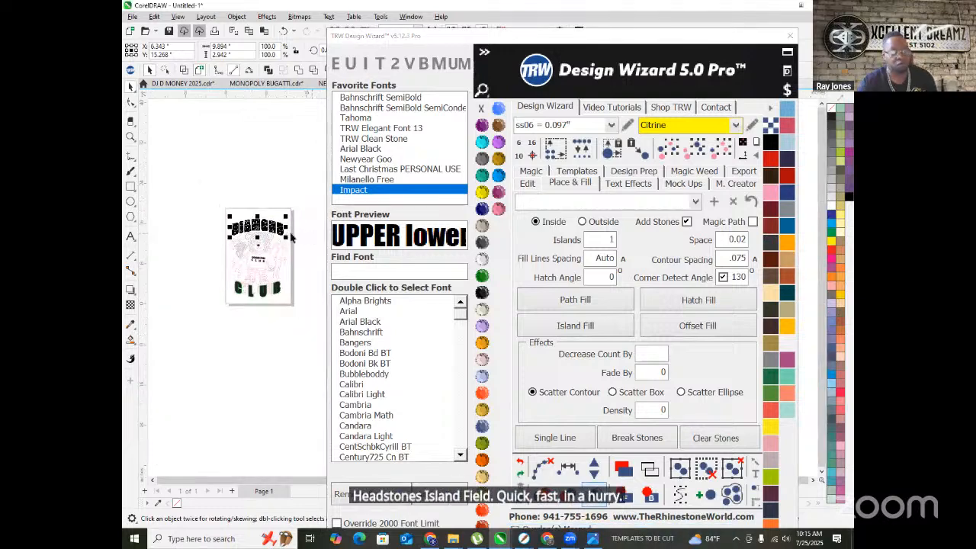
scroll(207, 228, up, 1)
- Nudge the DIAMOND stone fill and blue DIAMOND lettering left to line them up
click(527, 186)
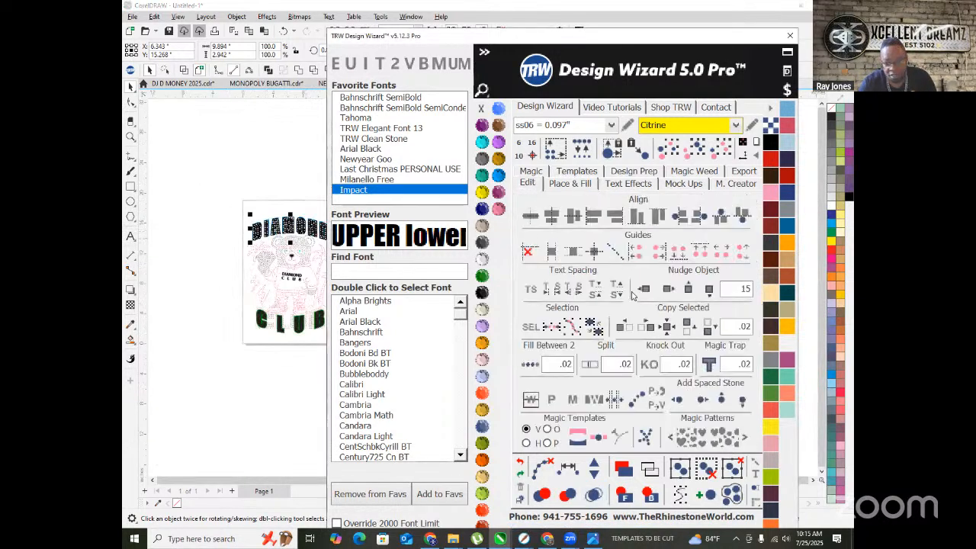
click(239, 204)
click(292, 232)
click(641, 289)
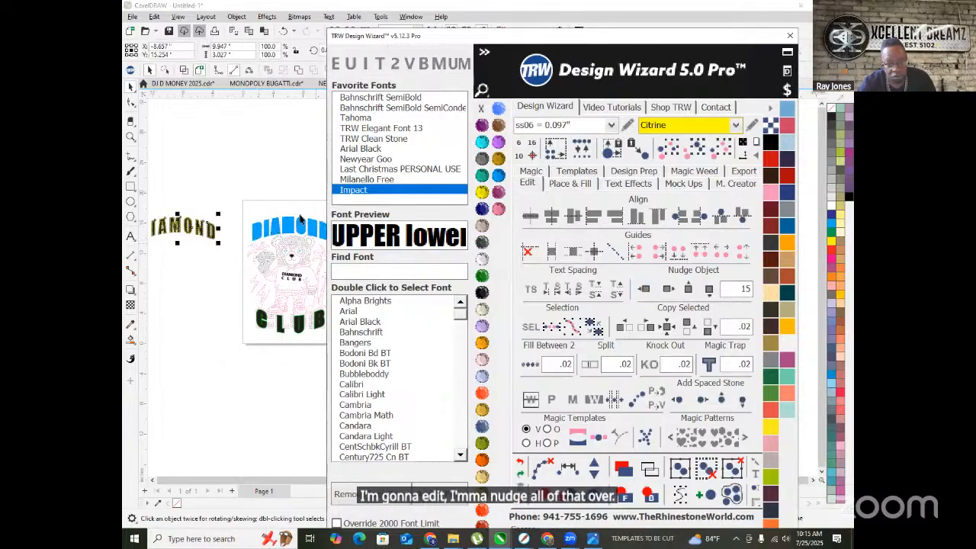
click(268, 232)
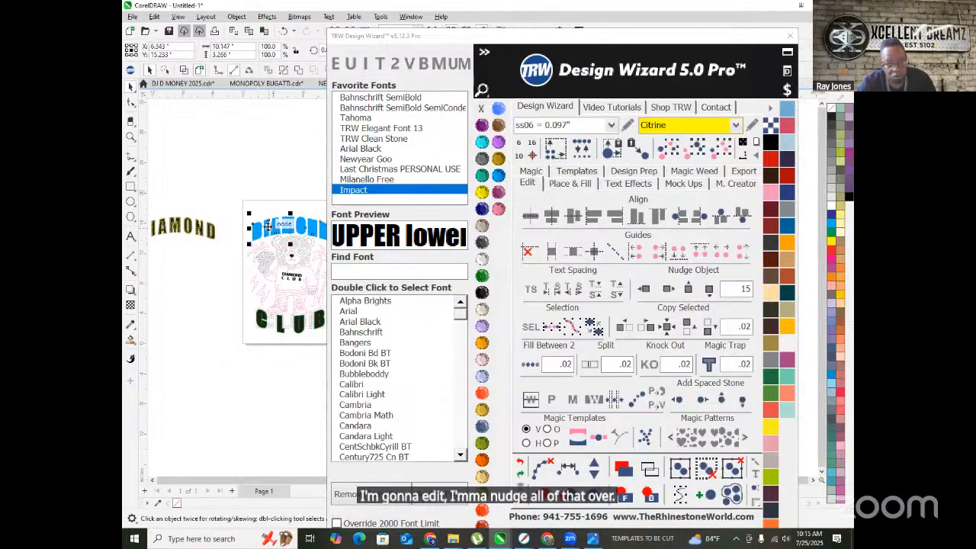
click(645, 289)
- Nudge the CLUB letter group left and move the green CLUB letters out of the design
scroll(280, 319, up, 3)
scroll(280, 319, up, 1)
click(291, 319)
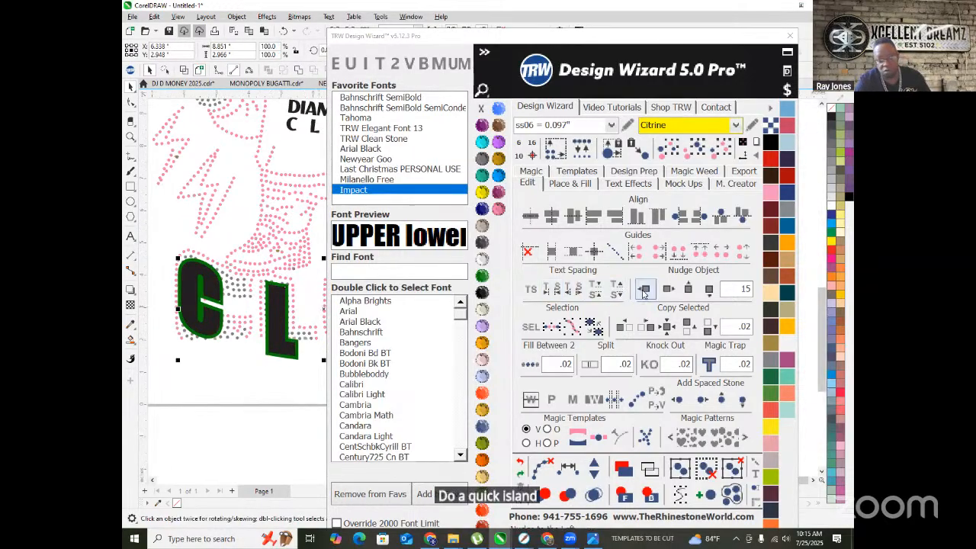
click(645, 289)
click(266, 324)
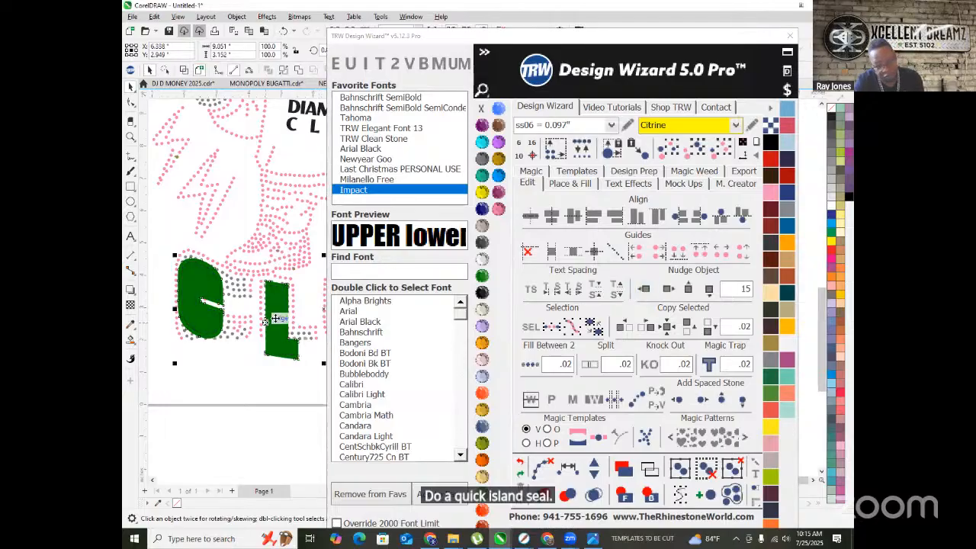
click(667, 289)
scroll(297, 315, down, 3)
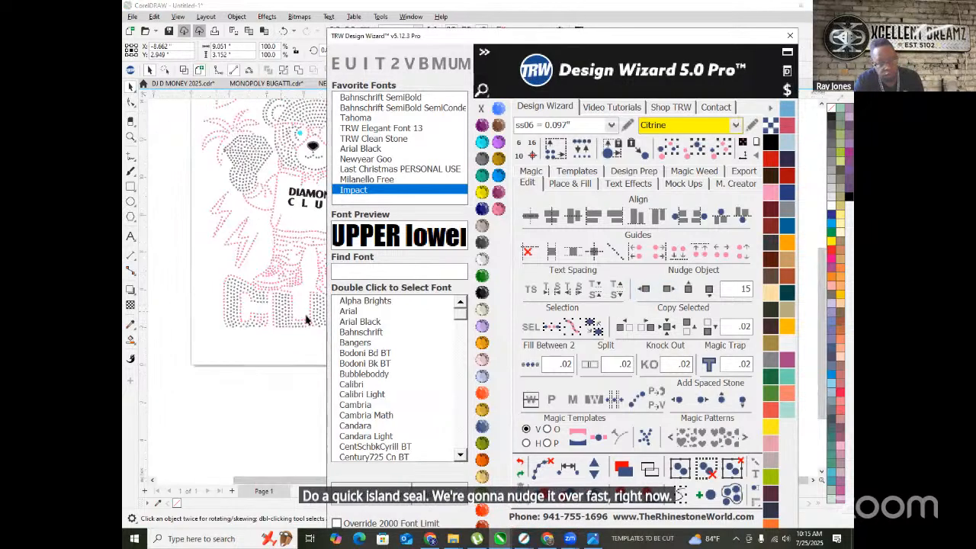
scroll(178, 319, up, 3)
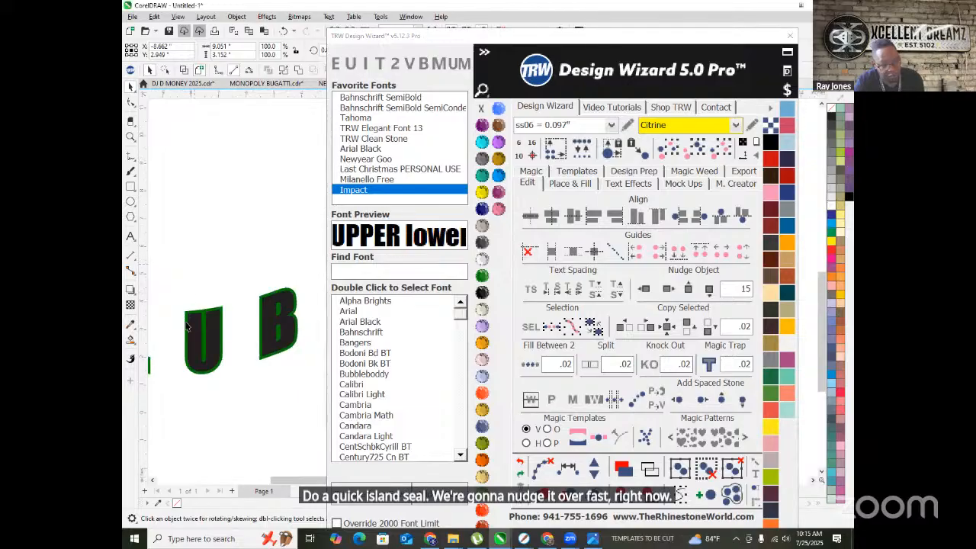
- Island-fill the CLUB letters with Citrine stones following their outlines
click(569, 184)
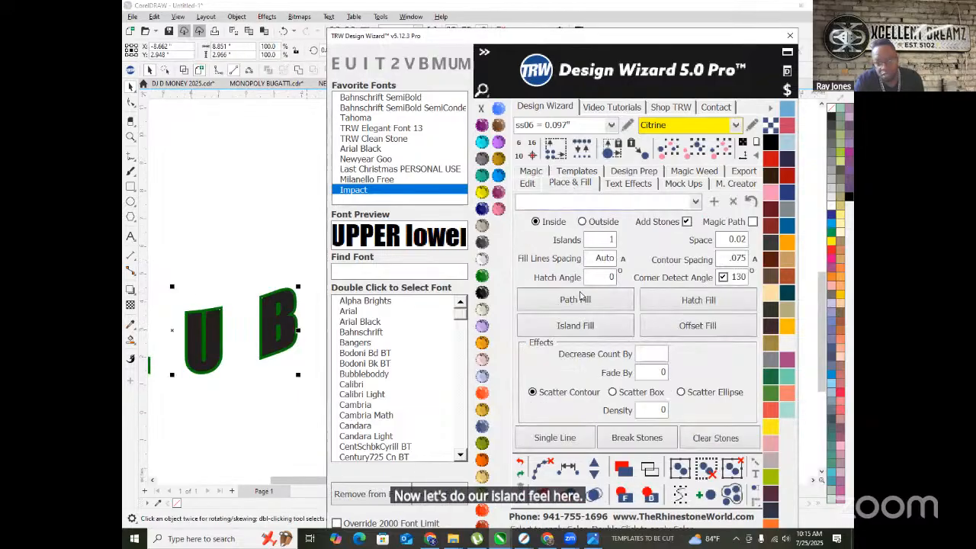
click(587, 325)
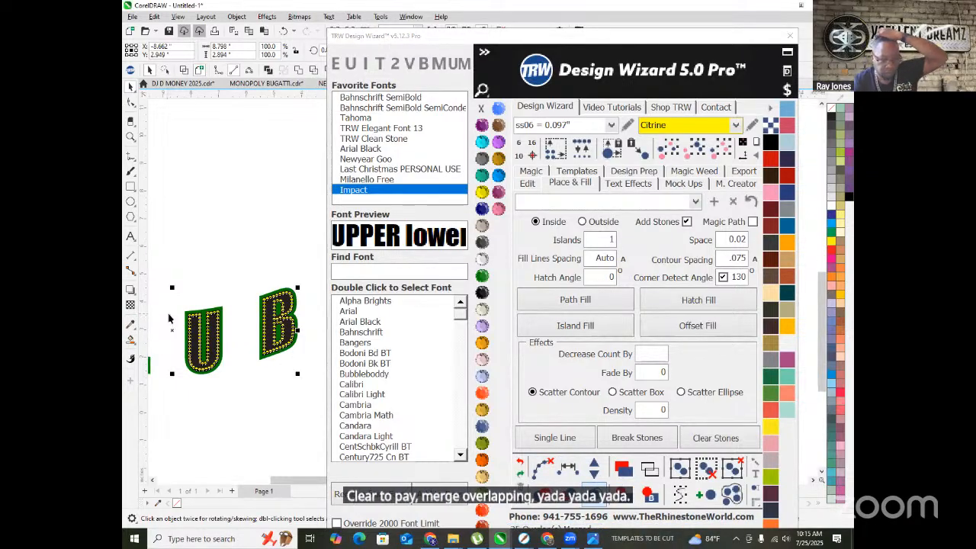
scroll(167, 316, down, 2)
scroll(217, 324, down, 2)
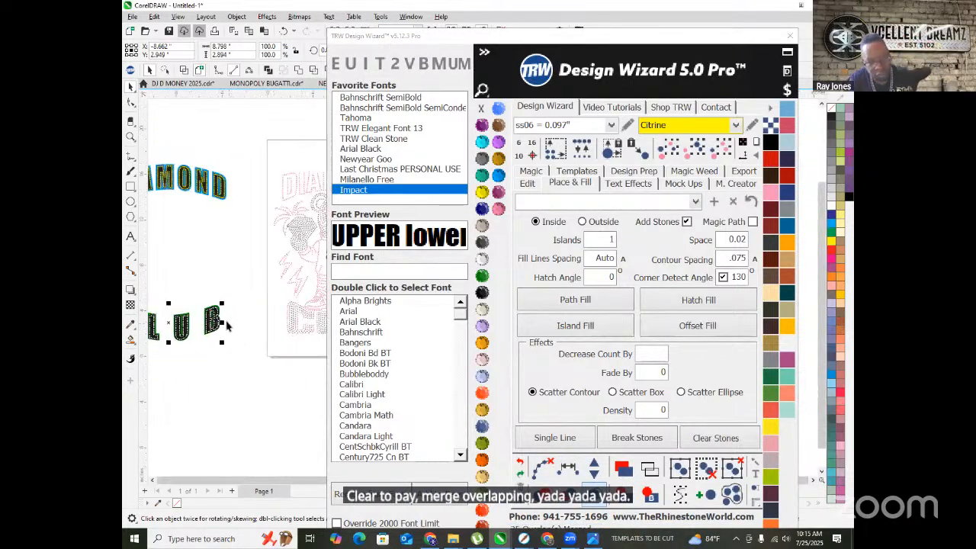
- Marquee-select the old rhinestone CLUB at the bottom of the page
click(192, 296)
scroll(293, 307, up, 4)
scroll(196, 305, down, 3)
scroll(277, 341, up, 3)
scroll(281, 340, down, 2)
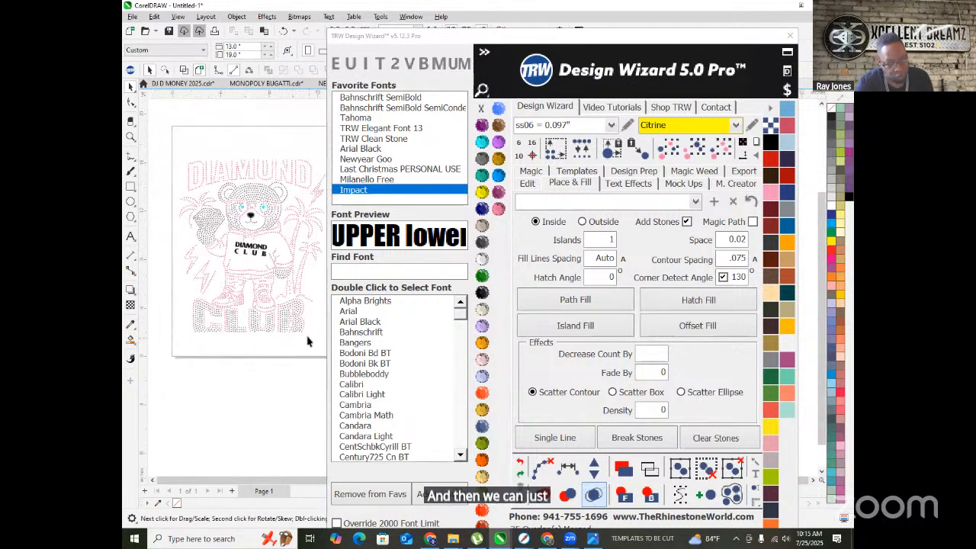
scroll(308, 342, up, 1)
scroll(152, 318, left, 3)
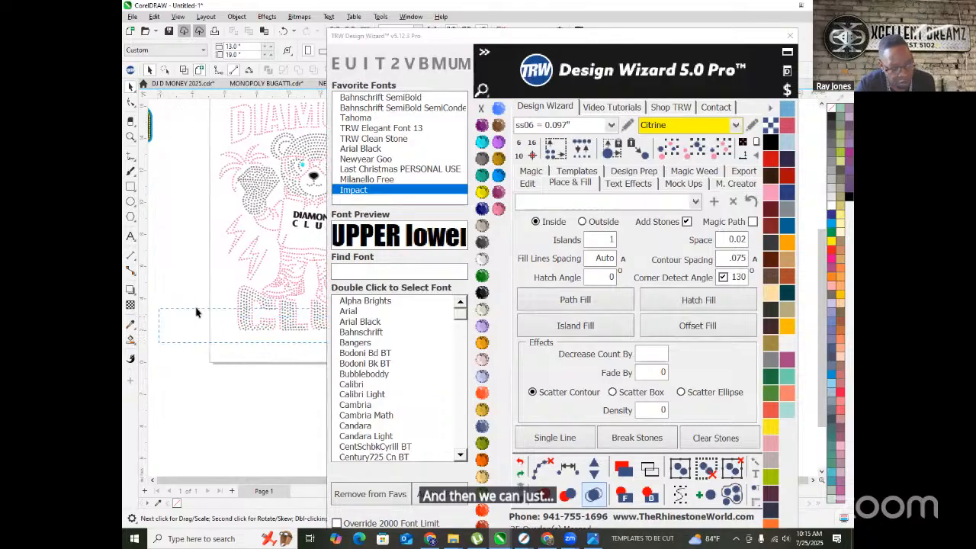
drag(123, 311, 204, 306)
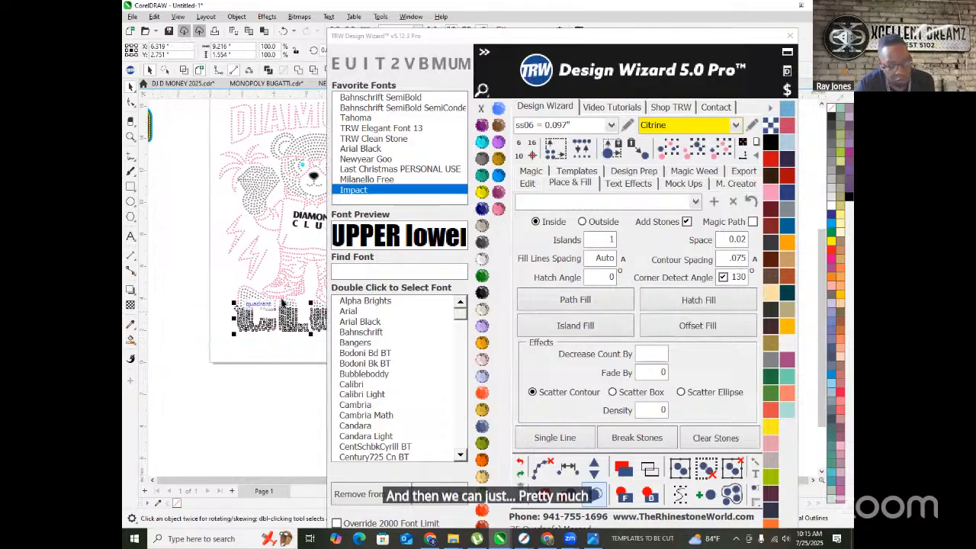
click(527, 183)
- Nudge the old CLUB stones, the grey stones below the bear and the left shoe sole right, off the design
click(667, 288)
scroll(213, 272, up, 3)
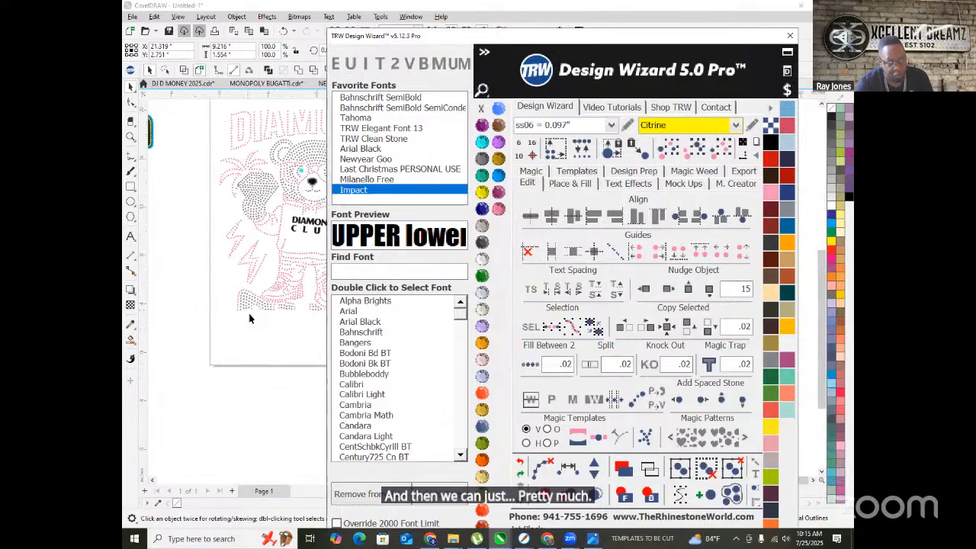
drag(188, 244, 279, 350)
click(668, 289)
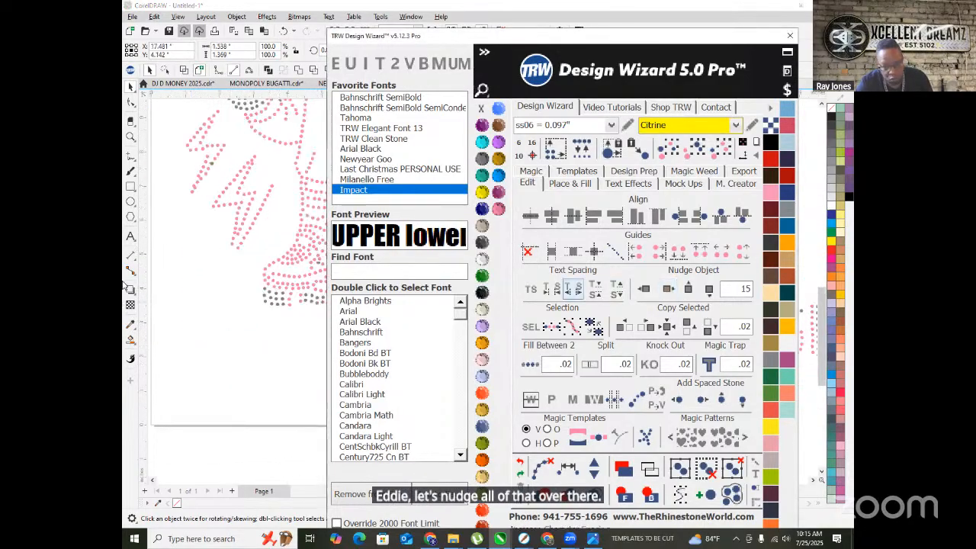
scroll(210, 298, down, 2)
scroll(218, 307, up, 1)
scroll(217, 307, up, 1)
drag(262, 314, 190, 309)
click(668, 289)
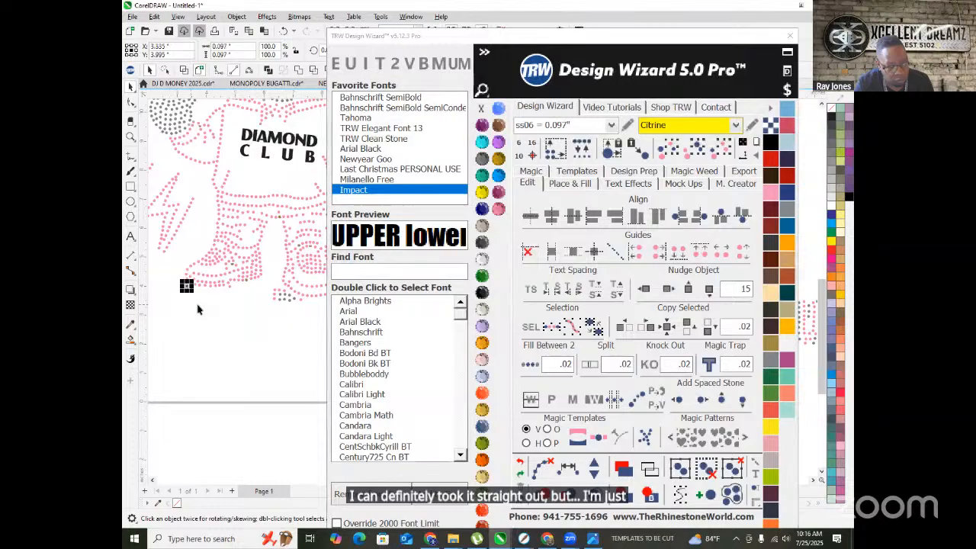
- Nudge the remaining grey stone clusters around the bear's feet right, out of the design
click(668, 289)
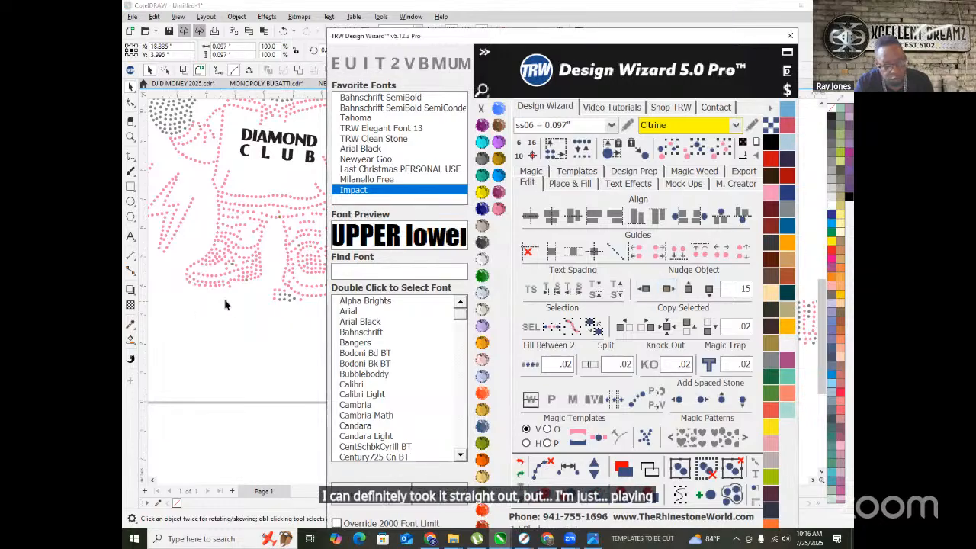
scroll(274, 307, up, 2)
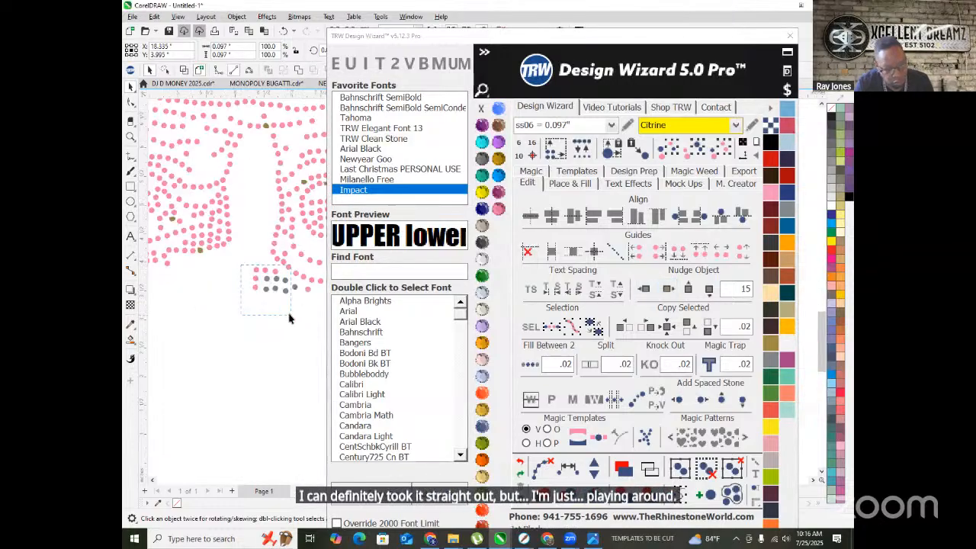
click(644, 288)
drag(292, 318, 277, 287)
click(667, 289)
click(673, 289)
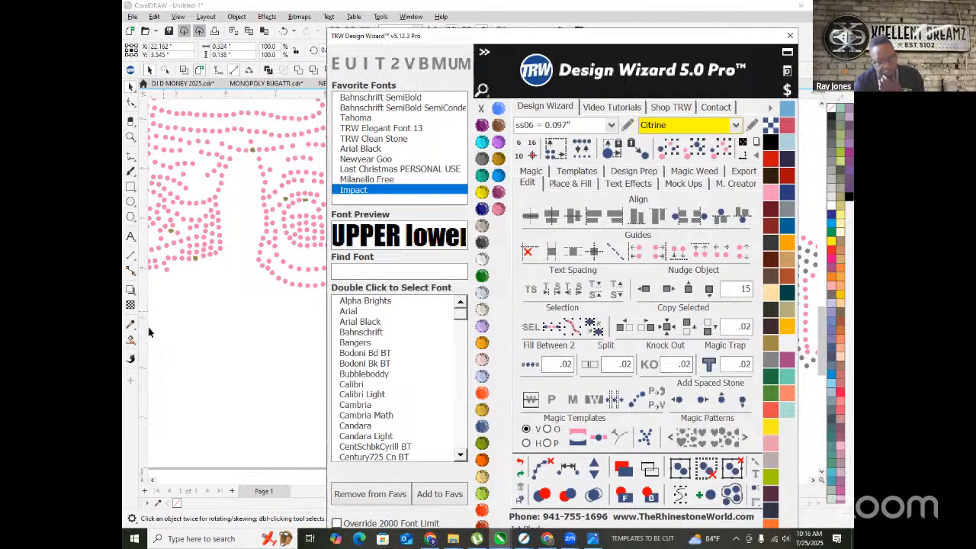
scroll(223, 337, down, 4)
scroll(279, 343, up, 4)
scroll(315, 351, up, 1)
drag(297, 337, 196, 262)
click(666, 290)
drag(212, 330, 174, 311)
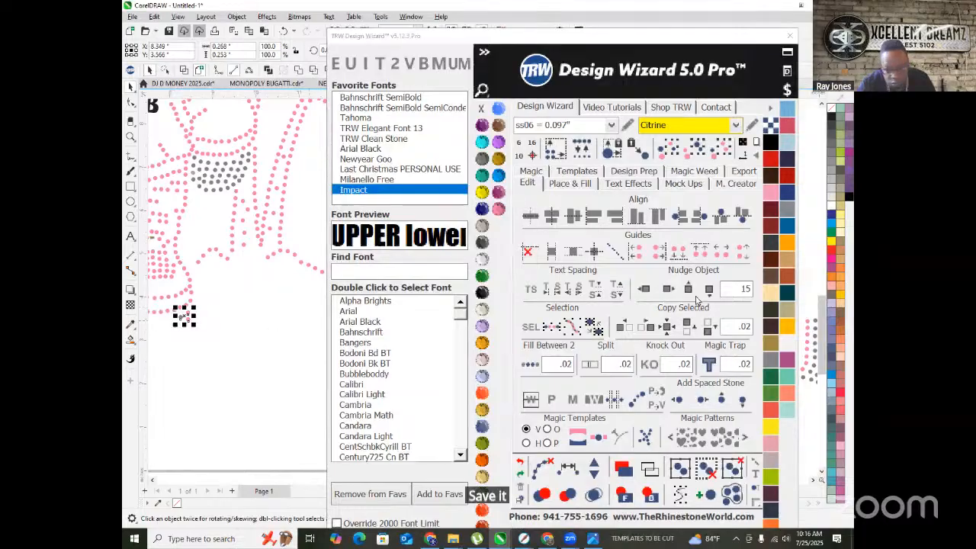
click(666, 288)
scroll(308, 308, down, 6)
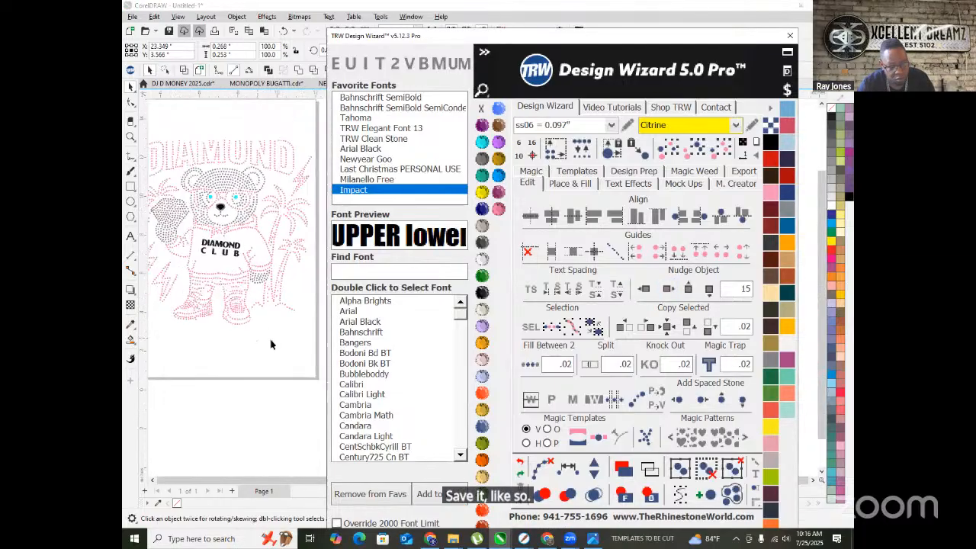
- Select the new rhinestone CLUB letters and nudge them 15 right, below the bear
drag(185, 311, 238, 364)
click(669, 290)
scroll(194, 363, up, 3)
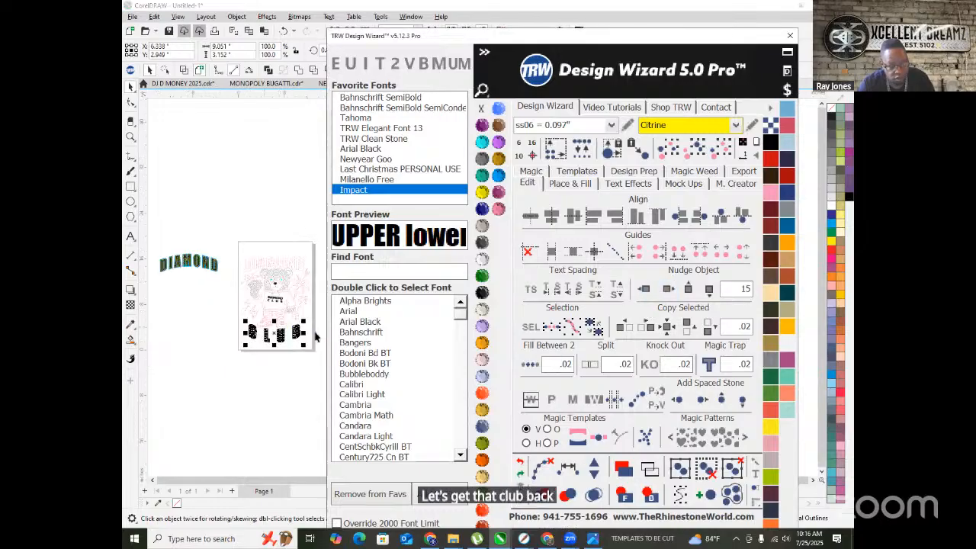
click(194, 362)
scroll(229, 350, up, 5)
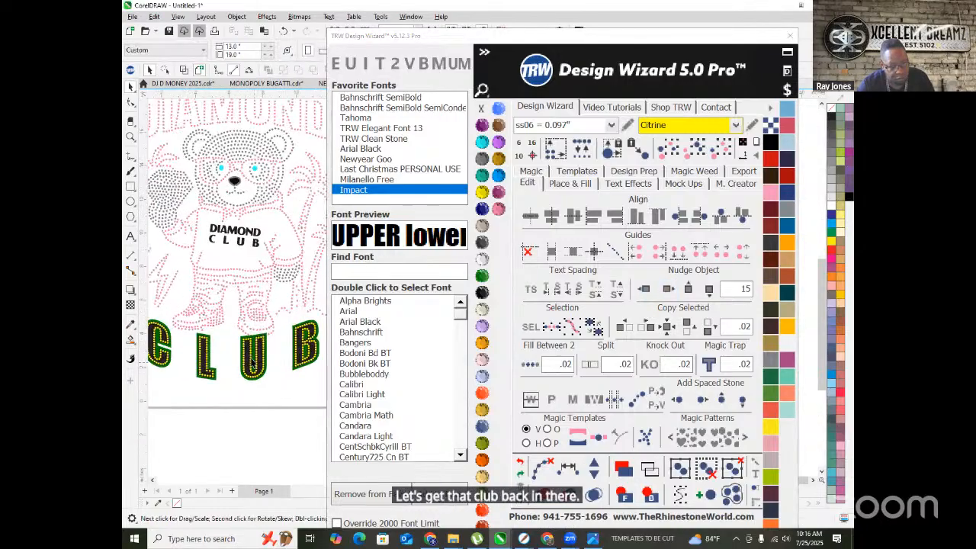
click(241, 346)
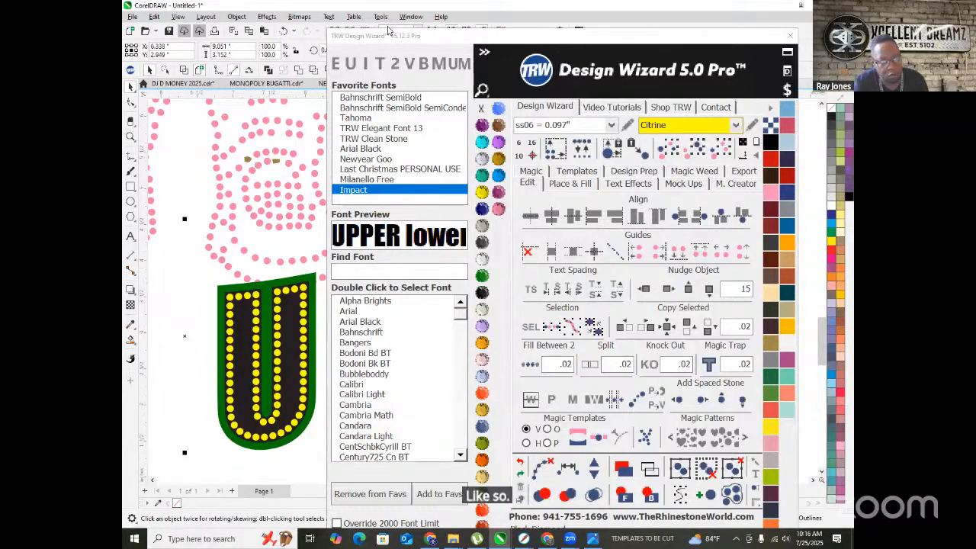
- Try welding the U letter's pieces, undo it, then Simplify the overlapping letter shapes
click(298, 70)
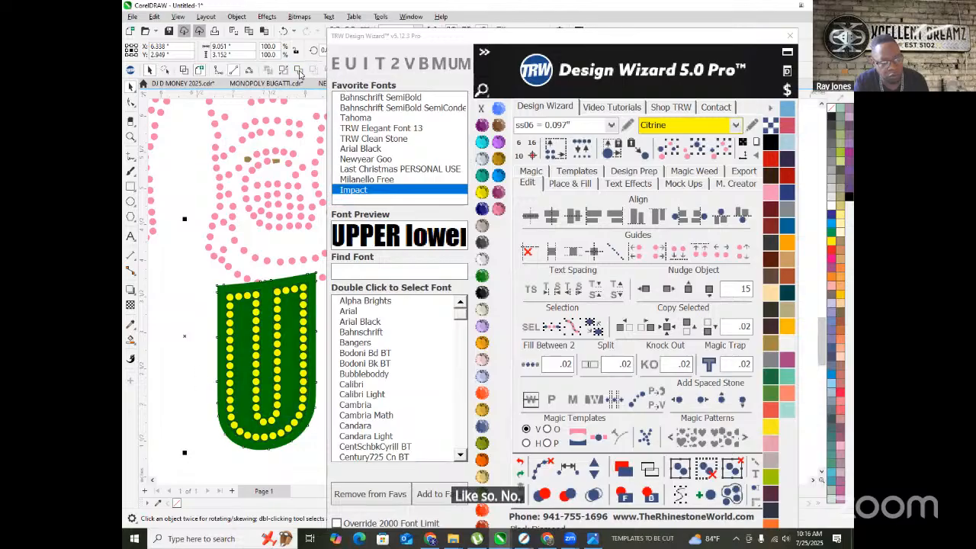
click(519, 463)
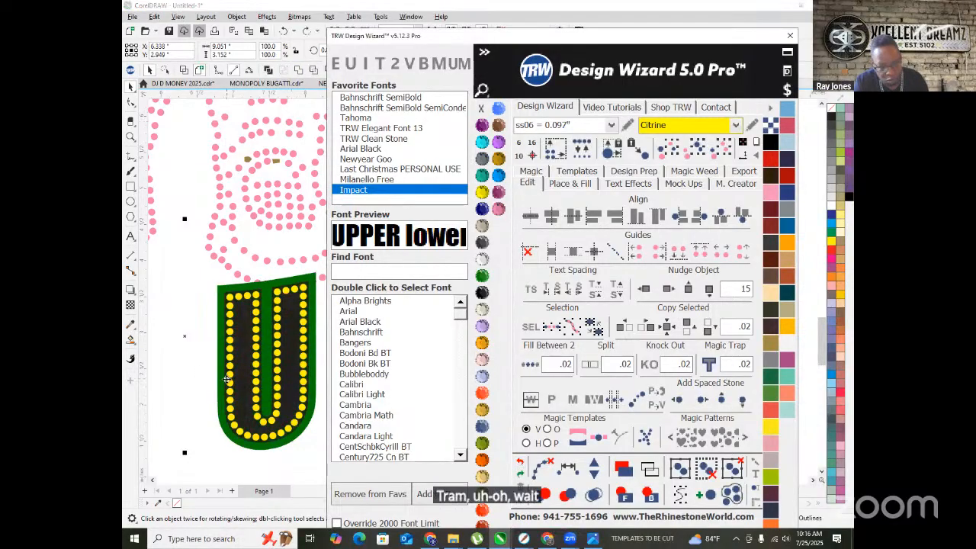
click(256, 329)
click(256, 329)
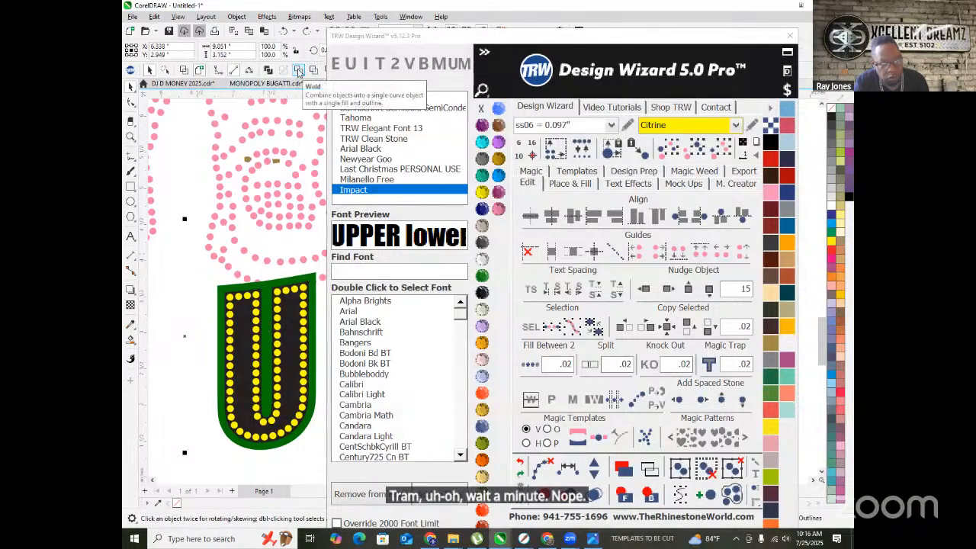
drag(432, 39, 493, 60)
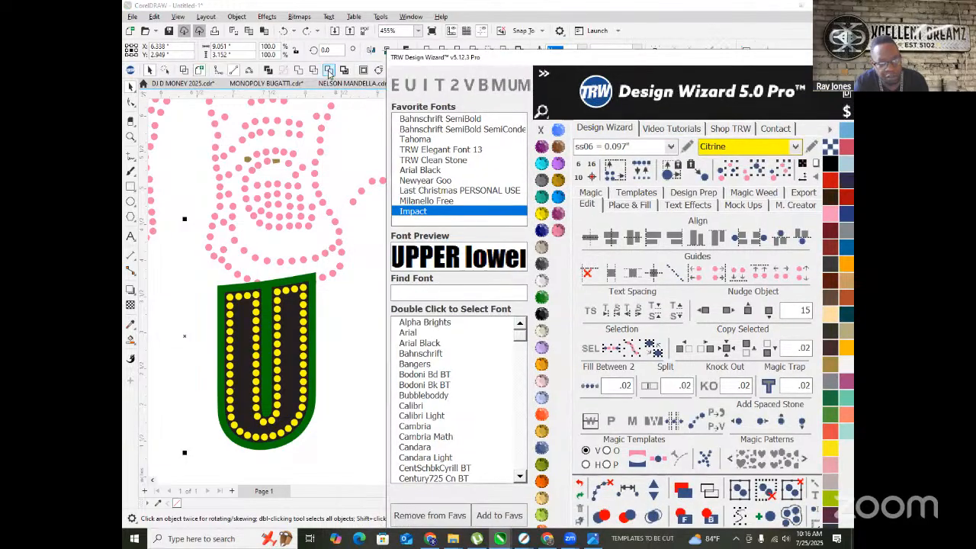
click(329, 71)
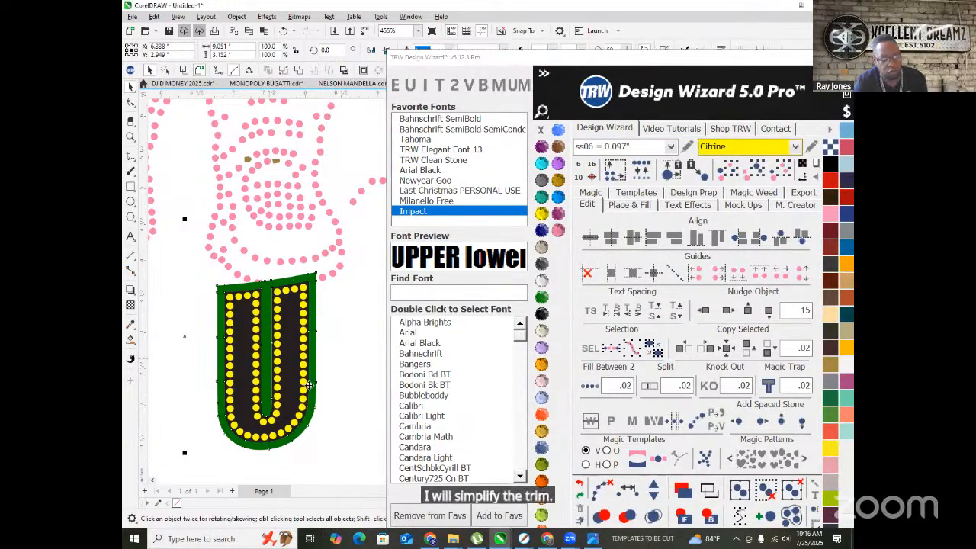
- Drag the letters' black inner shapes downward, then undo that move
click(293, 322)
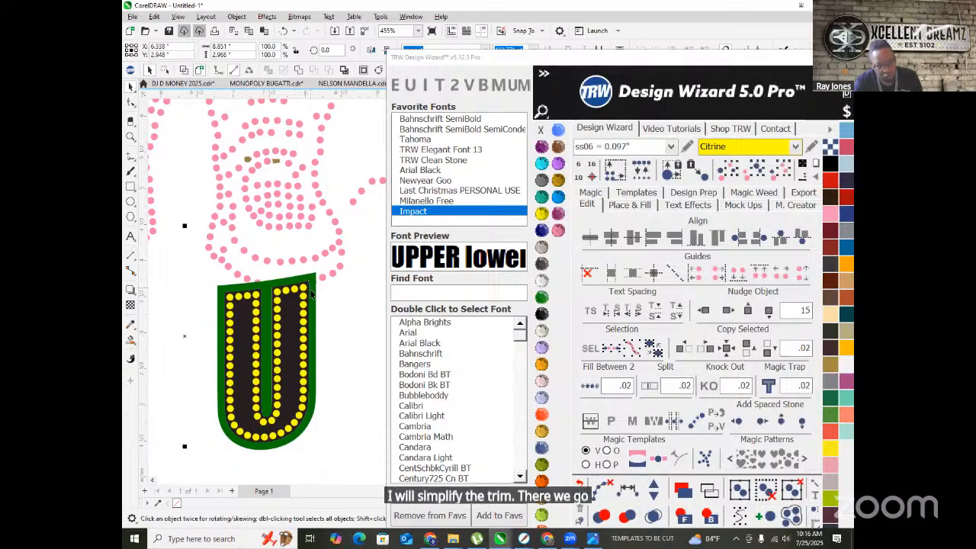
drag(281, 328, 249, 408)
scroll(287, 335, down, 2)
key(ctrl+z)
scroll(287, 318, up, 1)
scroll(293, 336, down, 8)
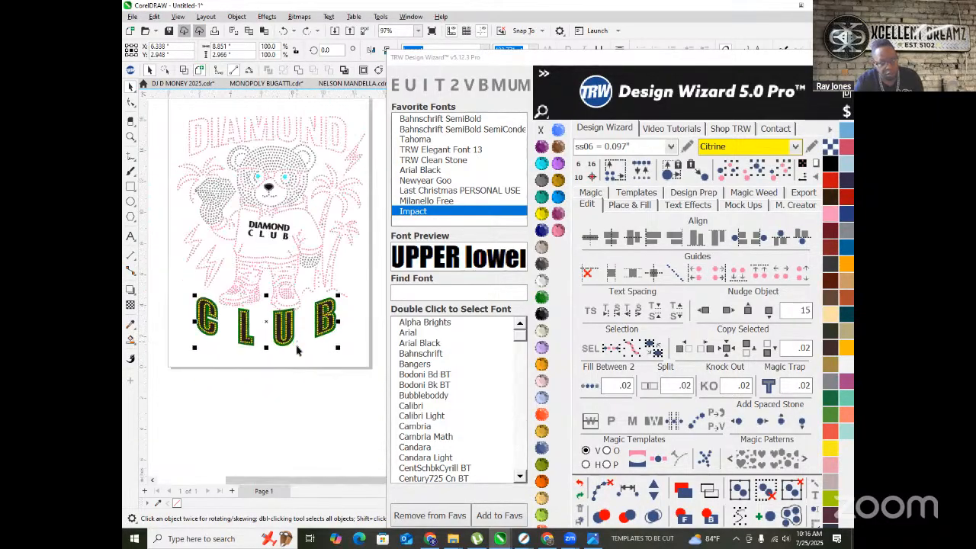
- Select all similar pink rhinestone dots on the bear and bring them to front
click(313, 362)
scroll(308, 353, up, 2)
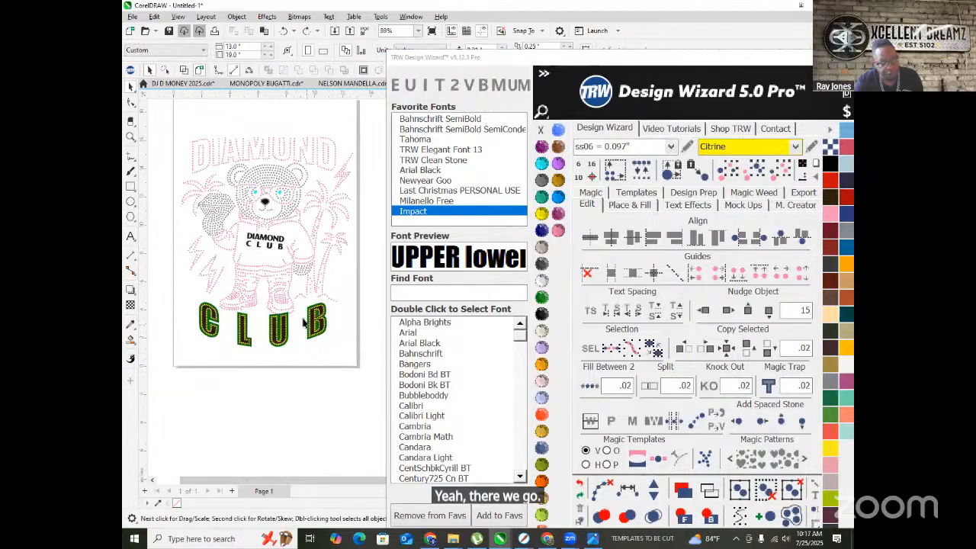
scroll(307, 326, up, 5)
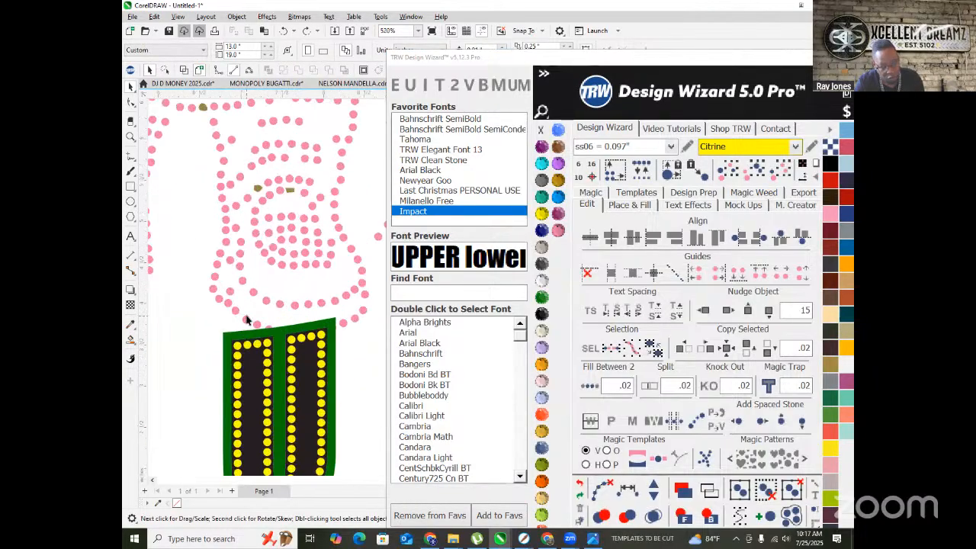
click(246, 320)
click(773, 176)
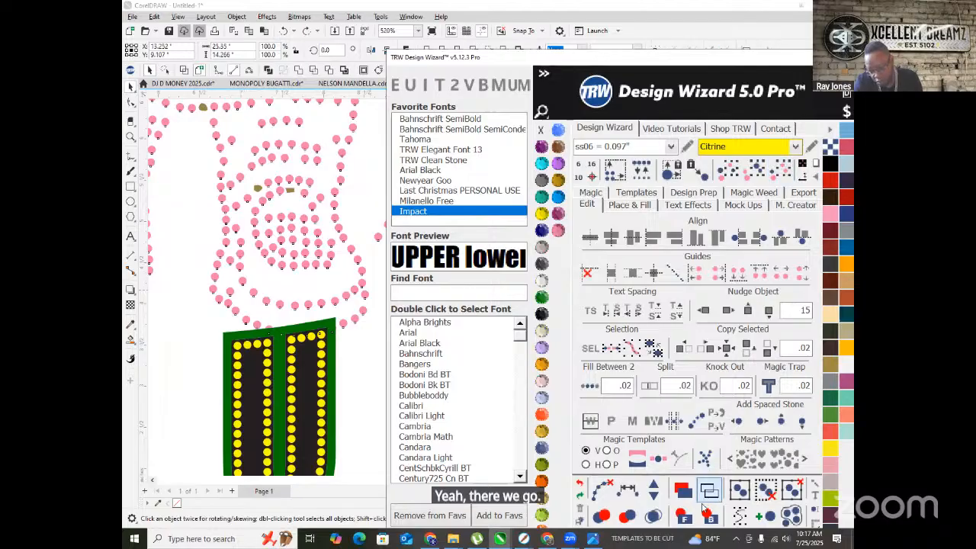
click(679, 514)
click(359, 364)
- Zoom out to view the whole page, then switch to the ChatGPT browser window
scroll(296, 264, down, 2)
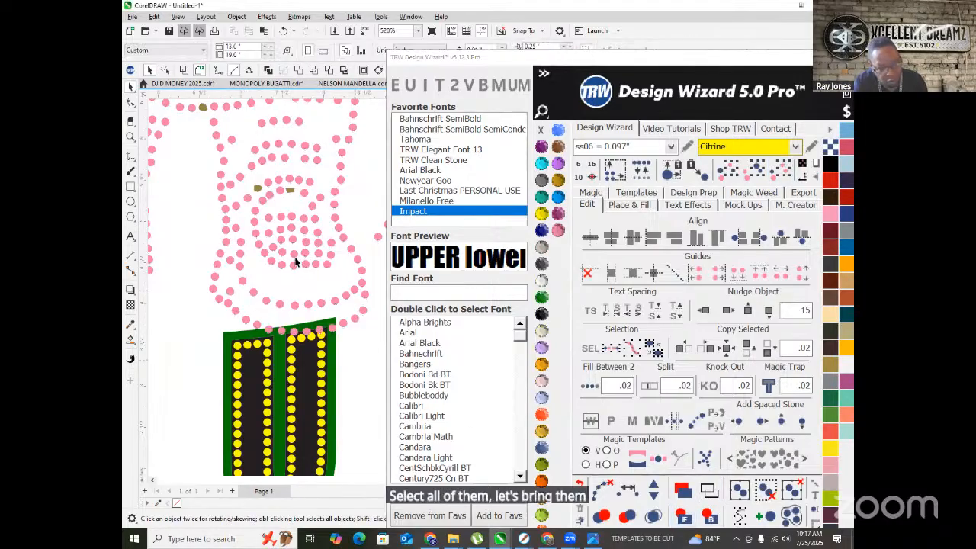
scroll(340, 320, down, 2)
scroll(289, 367, down, 2)
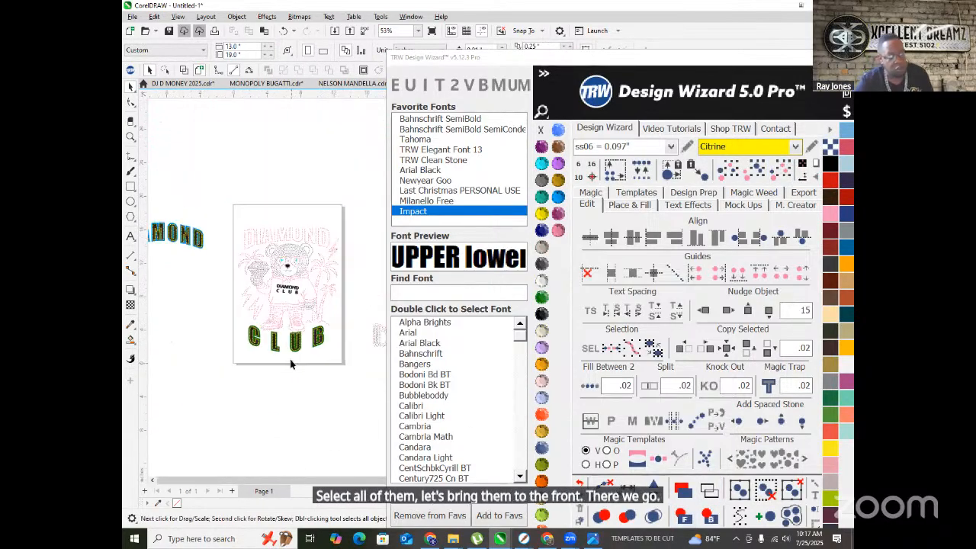
scroll(276, 295, down, 2)
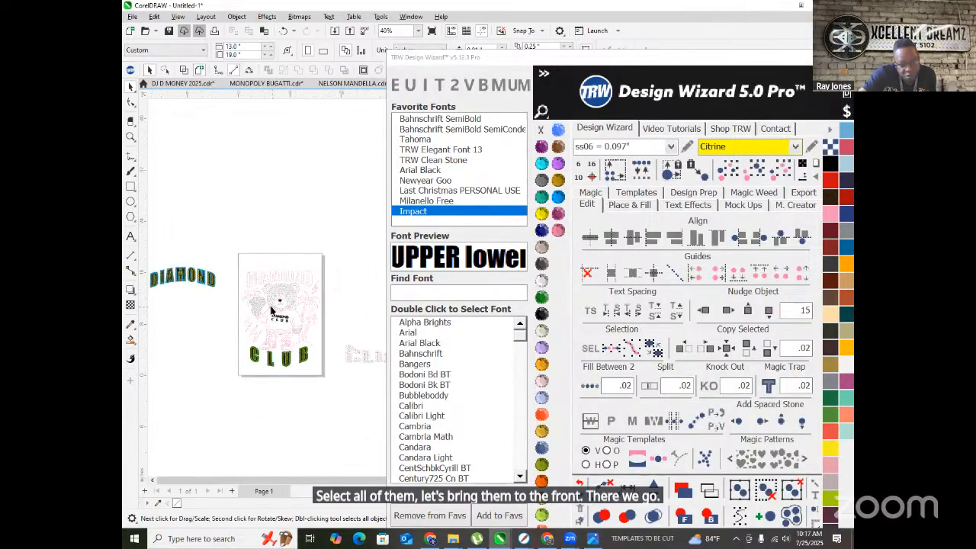
scroll(272, 291, up, 1)
scroll(238, 274, up, 2)
mouse_move(546, 541)
click(526, 448)
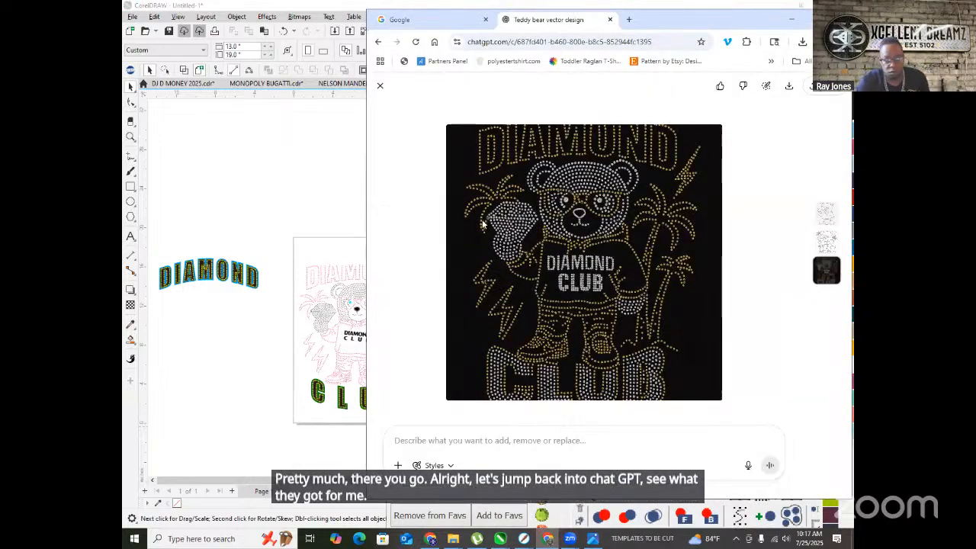
- Maximize Chrome, close the image view and open the Create vector line art chat
scroll(495, 216, up, 2)
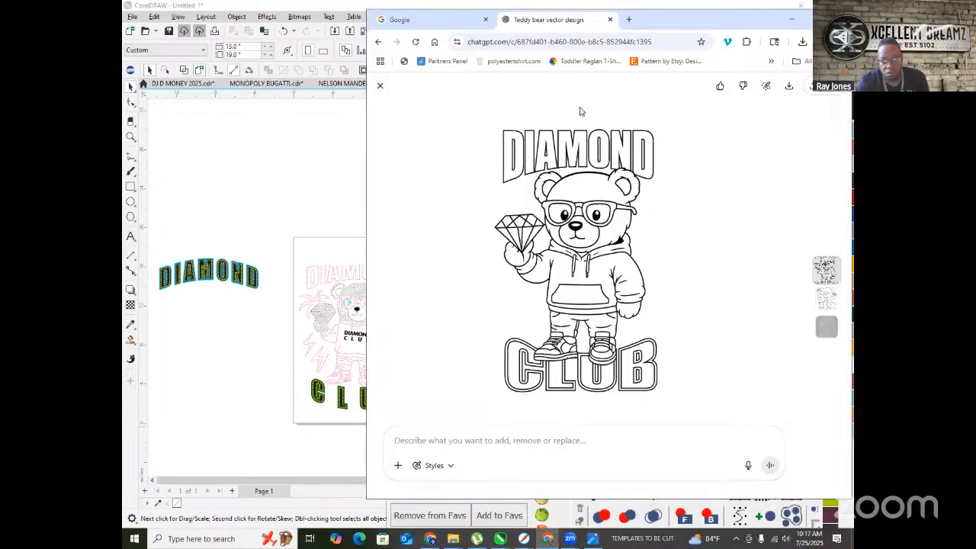
click(813, 19)
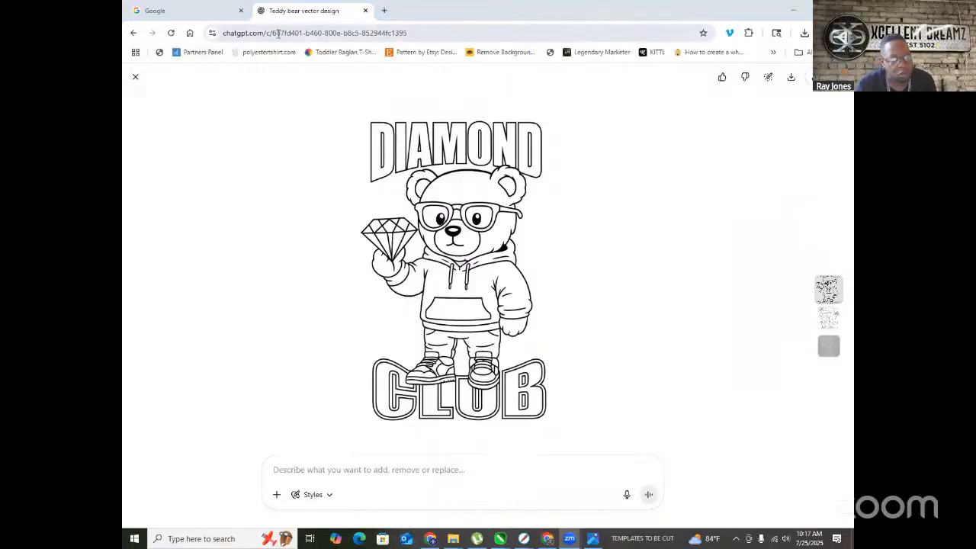
click(133, 78)
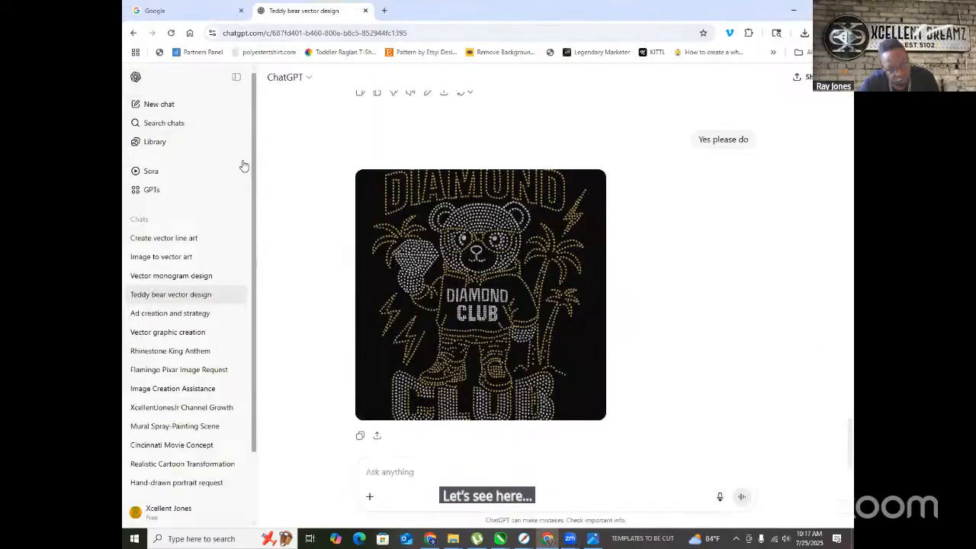
click(163, 238)
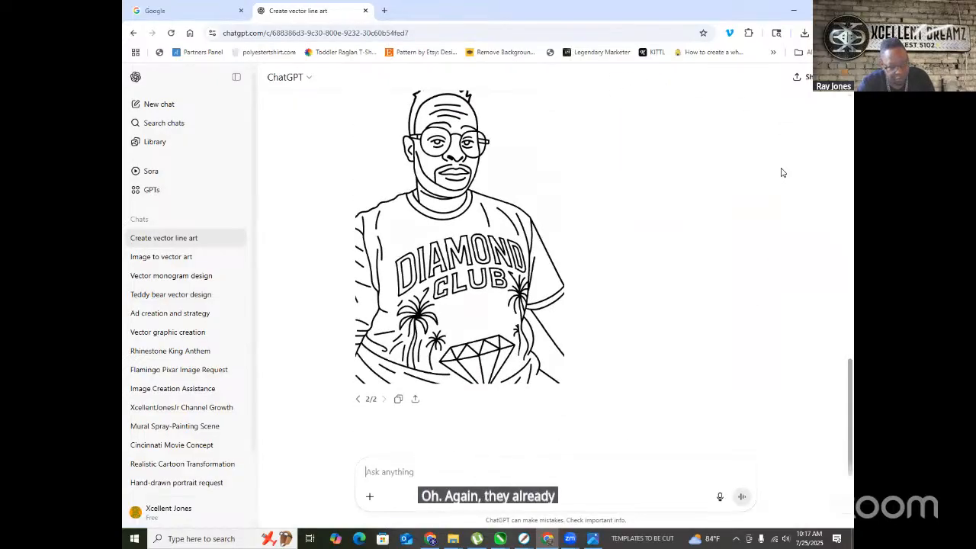
- Browse older chats, from Flamingo Pixar Image Request through Realistic Cartoon Transformation
click(157, 373)
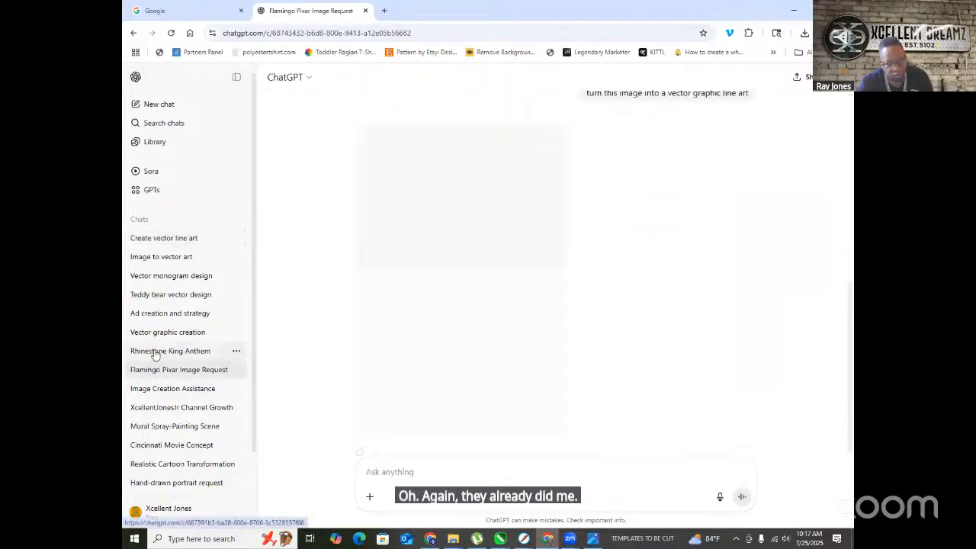
click(154, 352)
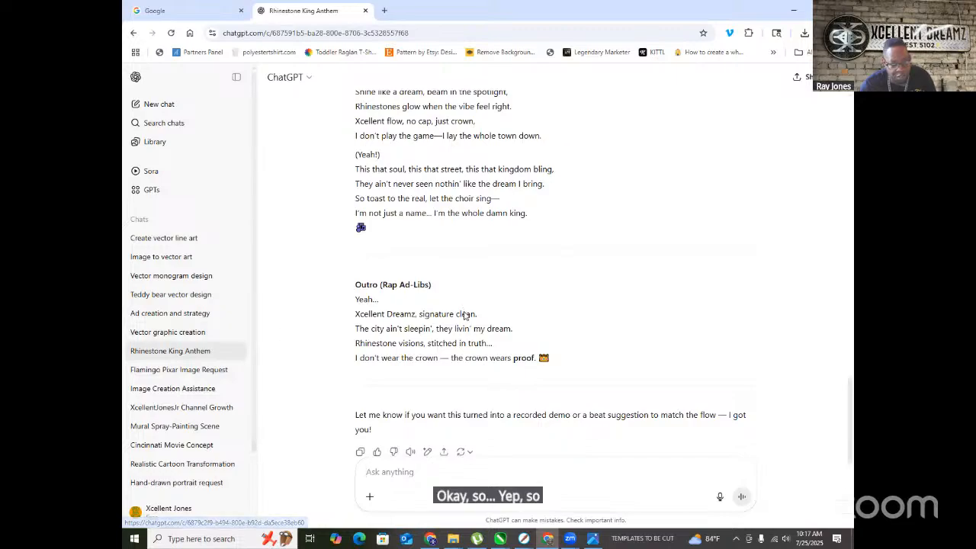
click(137, 331)
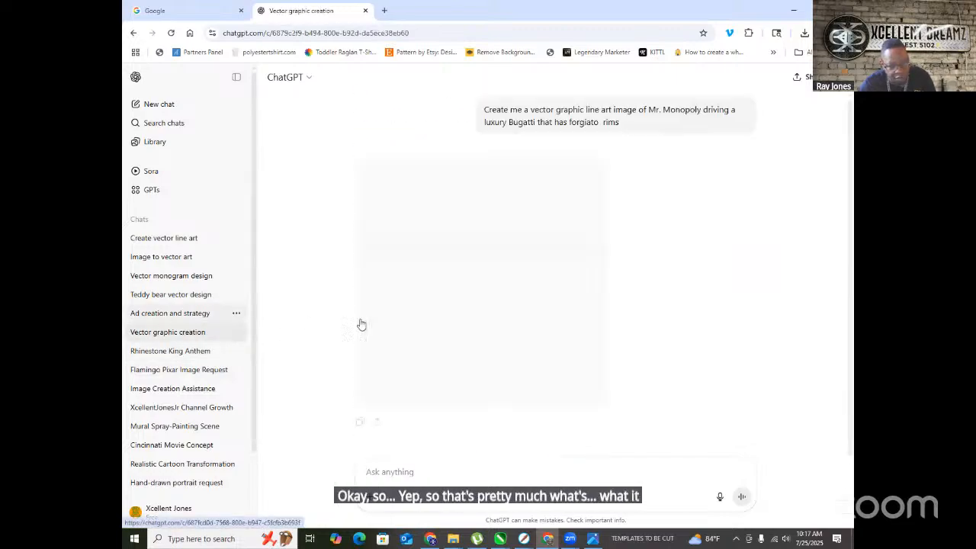
click(187, 313)
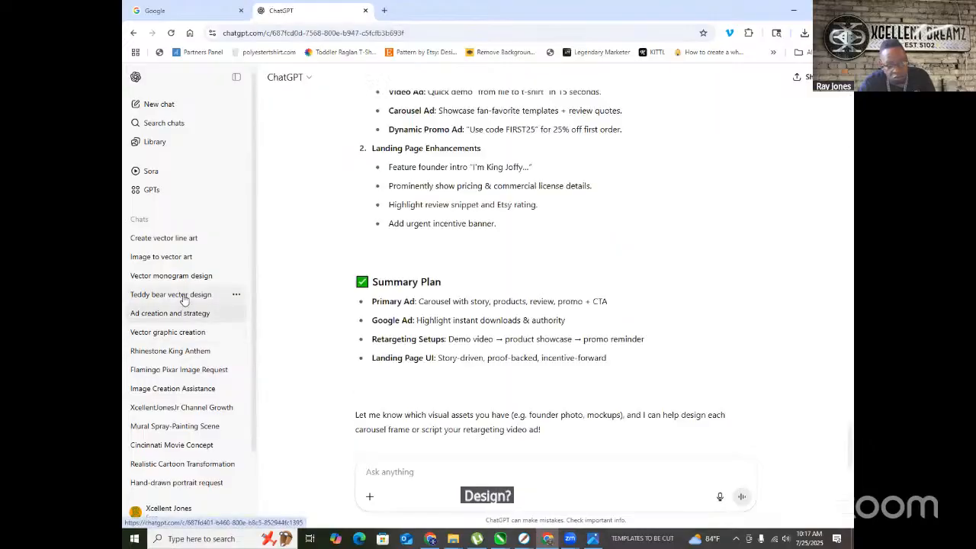
click(183, 296)
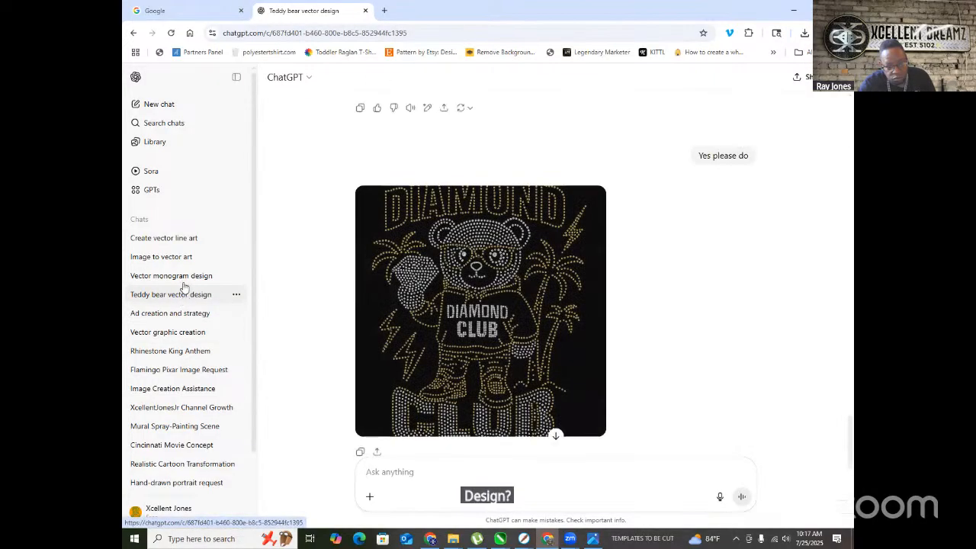
click(191, 278)
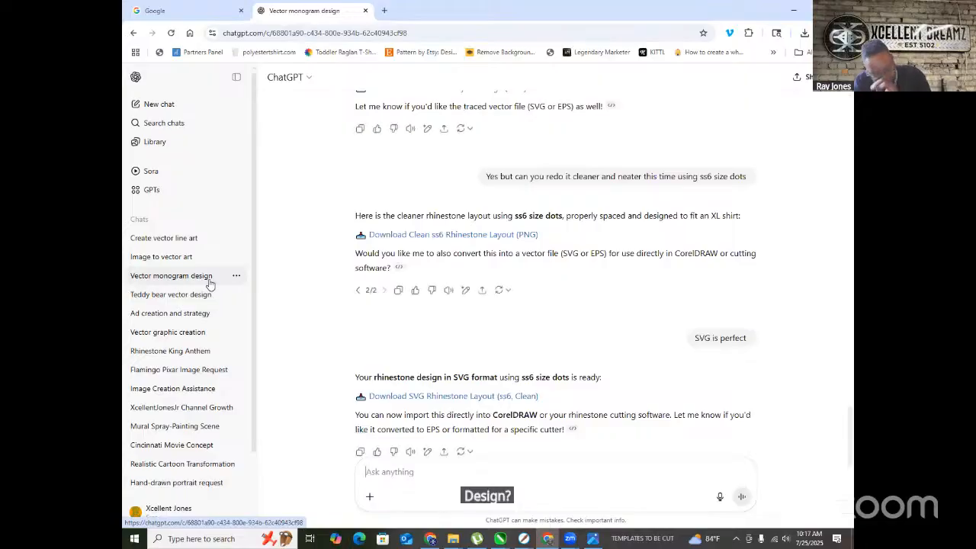
scroll(190, 365, down, 1)
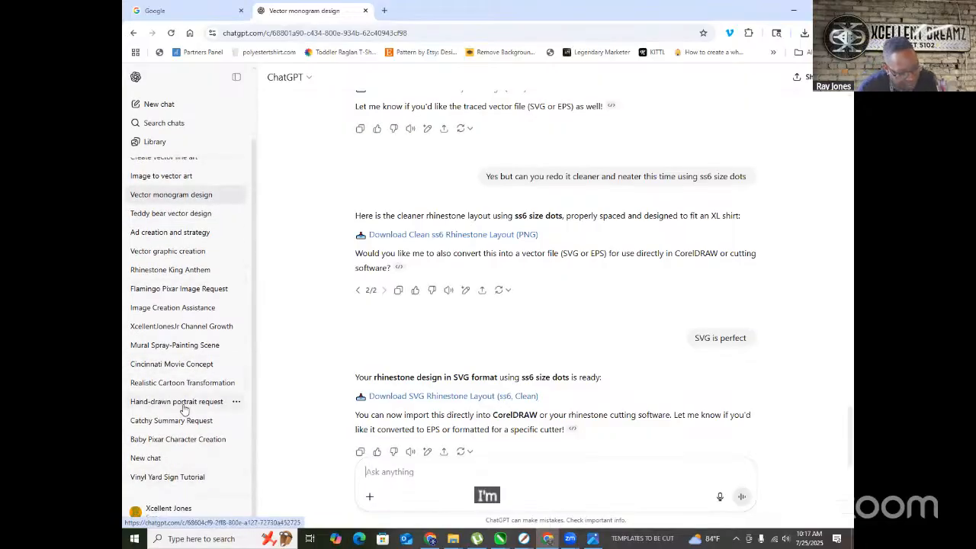
click(175, 445)
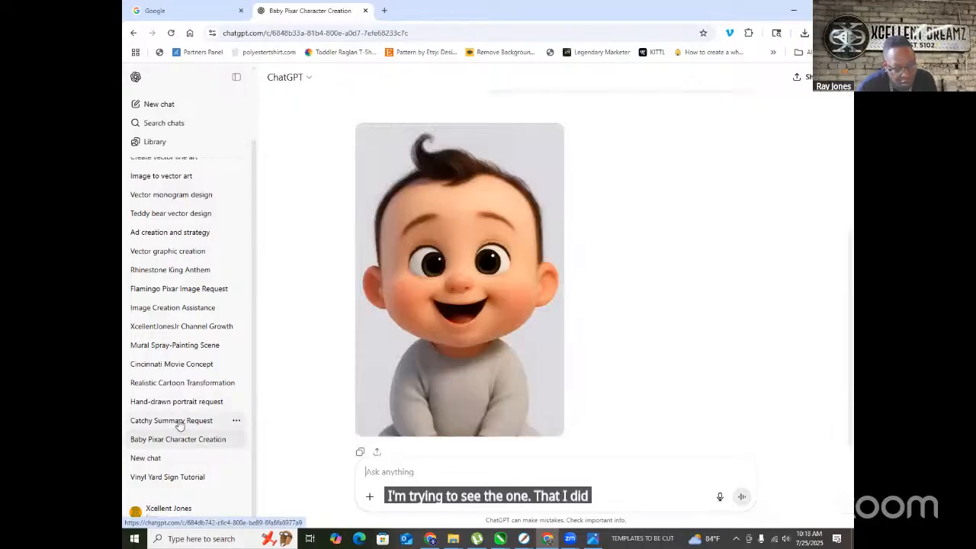
click(180, 420)
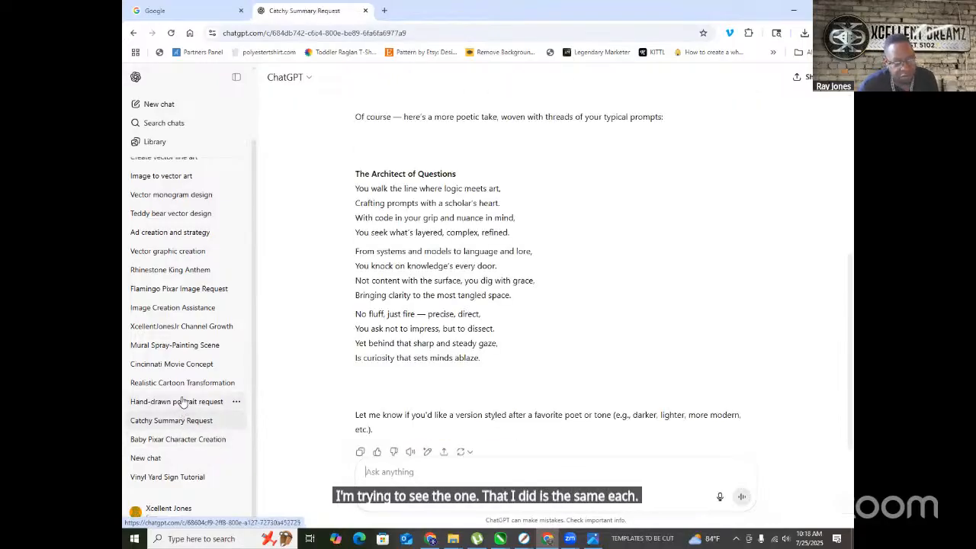
click(182, 402)
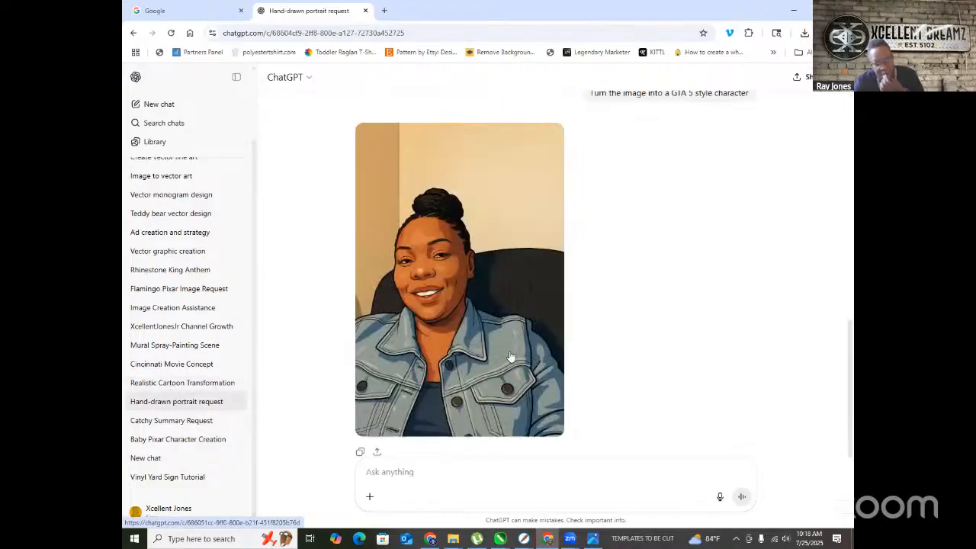
click(186, 381)
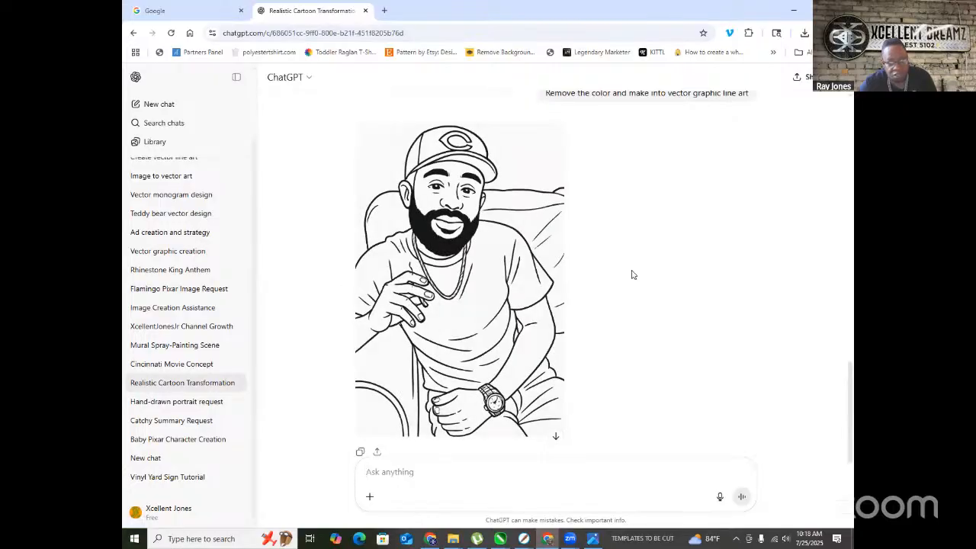
- Return to the Create vector line art chat, then start a new empty chat
scroll(664, 285, up, 4)
scroll(664, 286, up, 5)
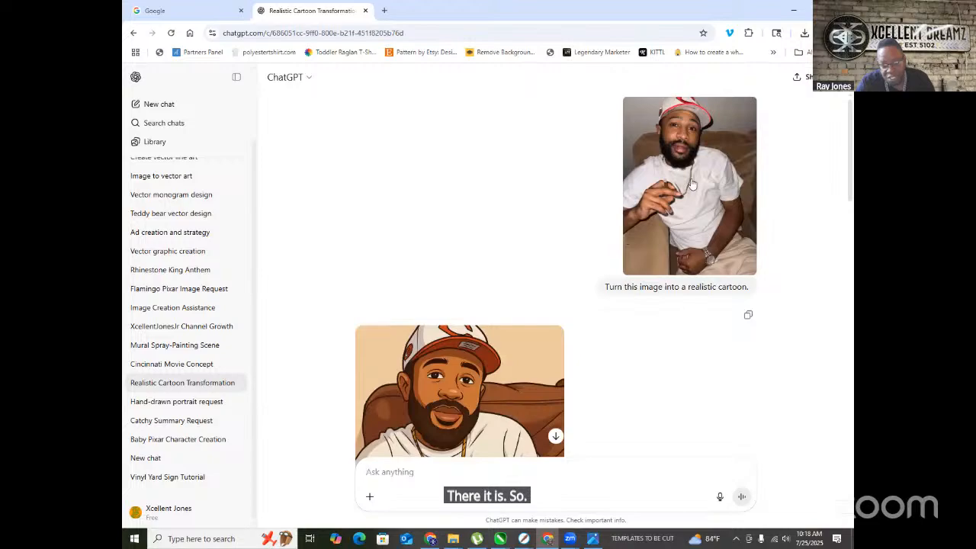
scroll(679, 251, down, 2)
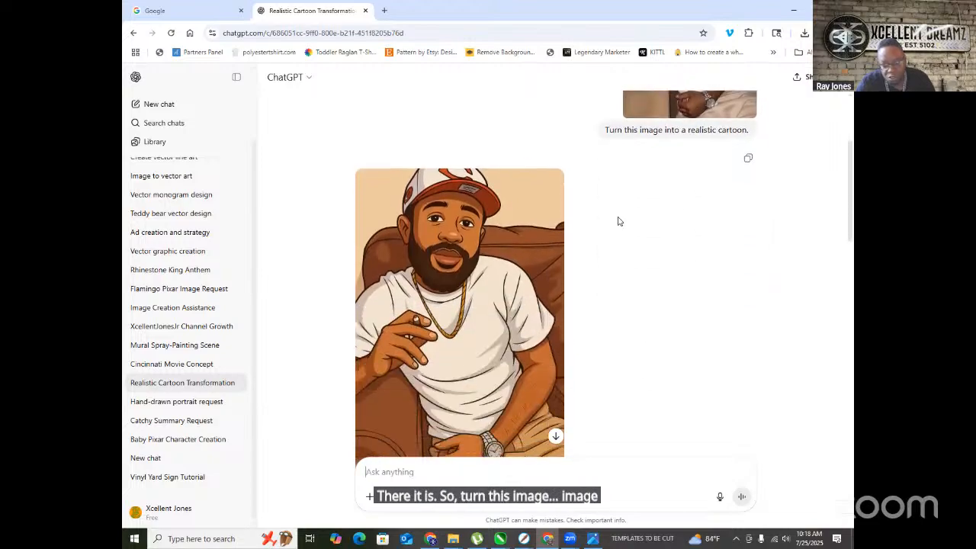
scroll(625, 282, up, 2)
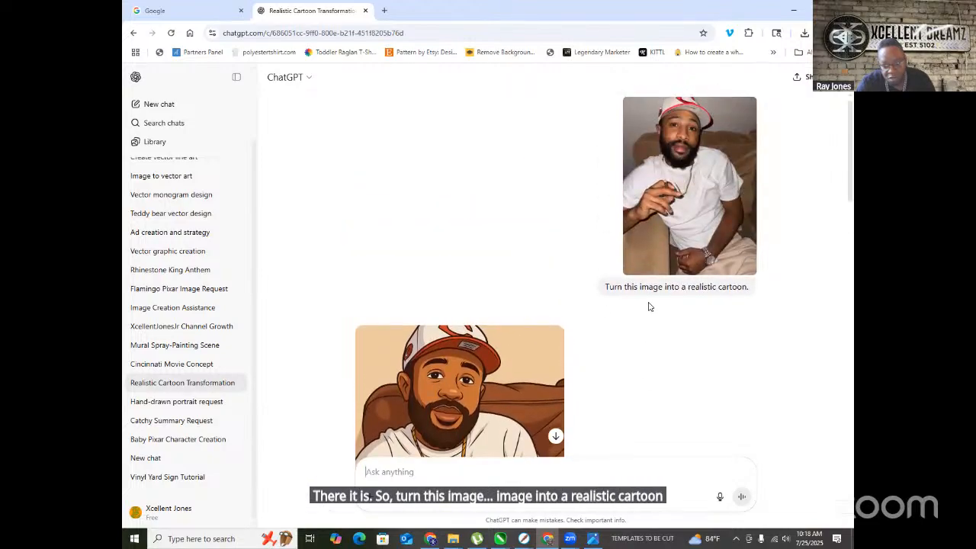
scroll(164, 251, up, 2)
click(185, 241)
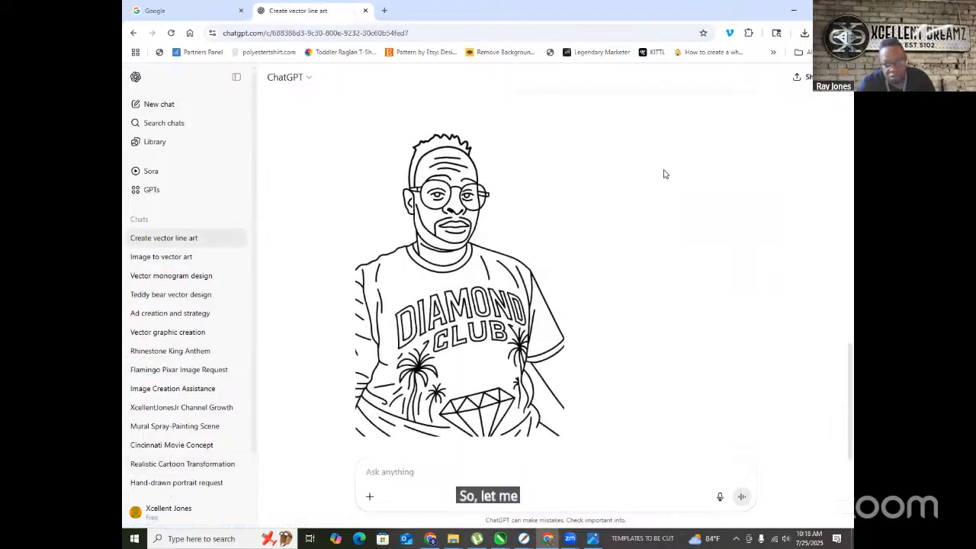
click(151, 104)
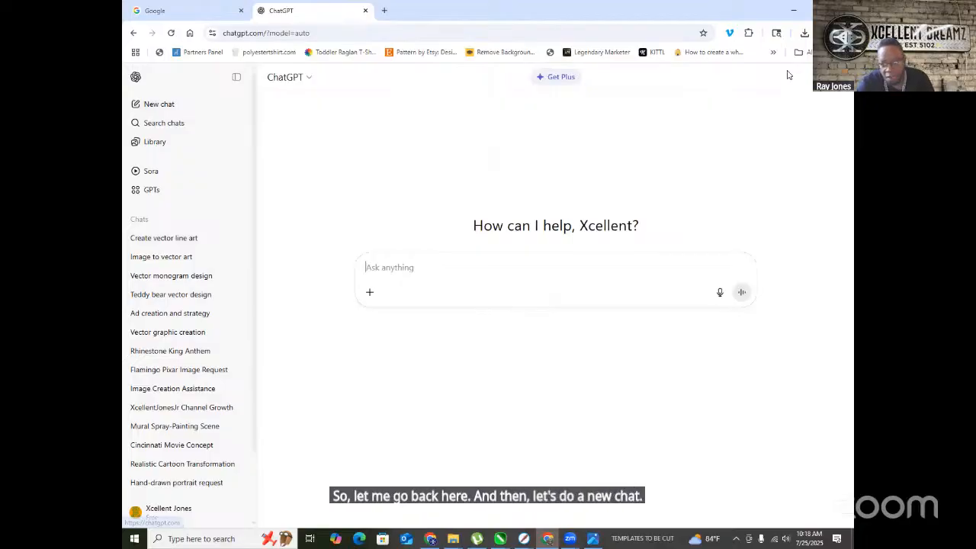
- Attach ME DC CLUB.jpeg and send 'Turn this image into a Realistic Cartoon.'
click(804, 33)
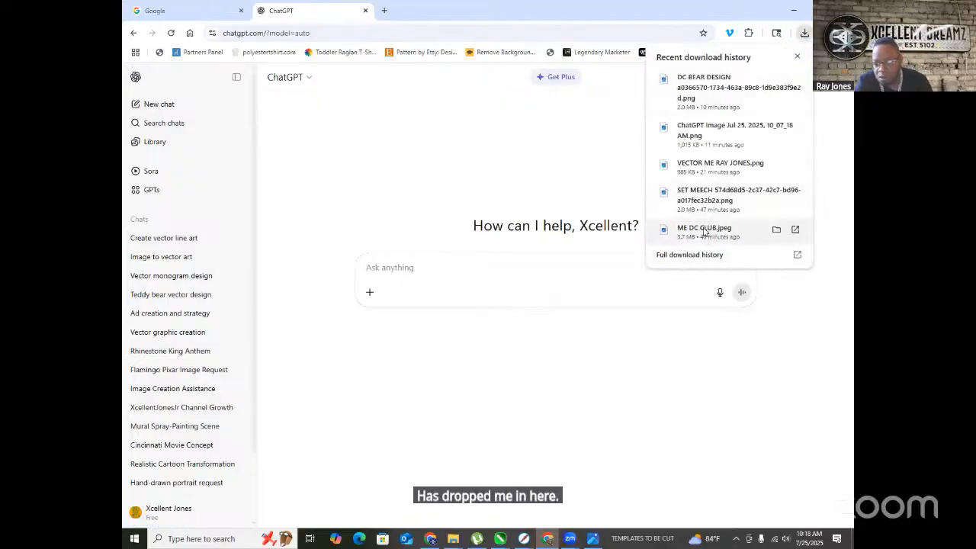
drag(705, 233, 520, 266)
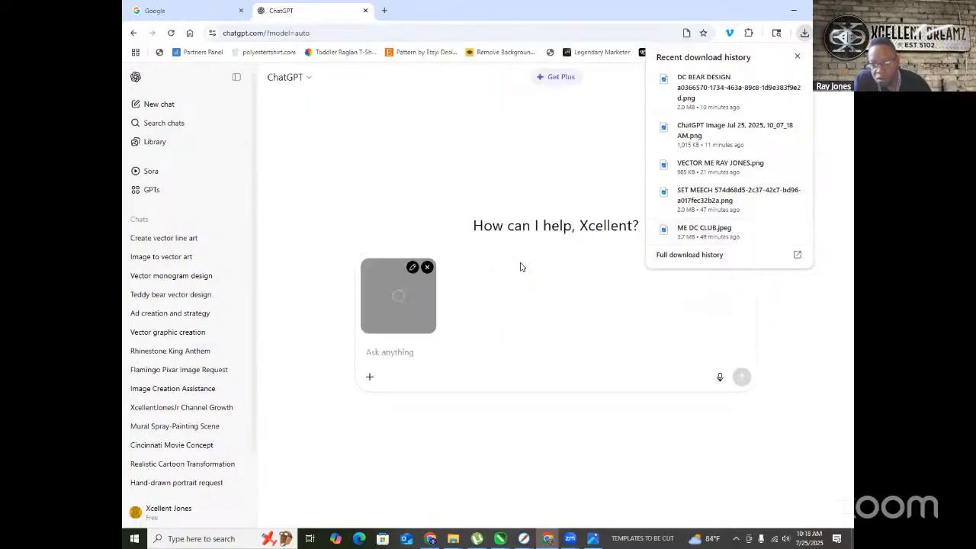
click(378, 355)
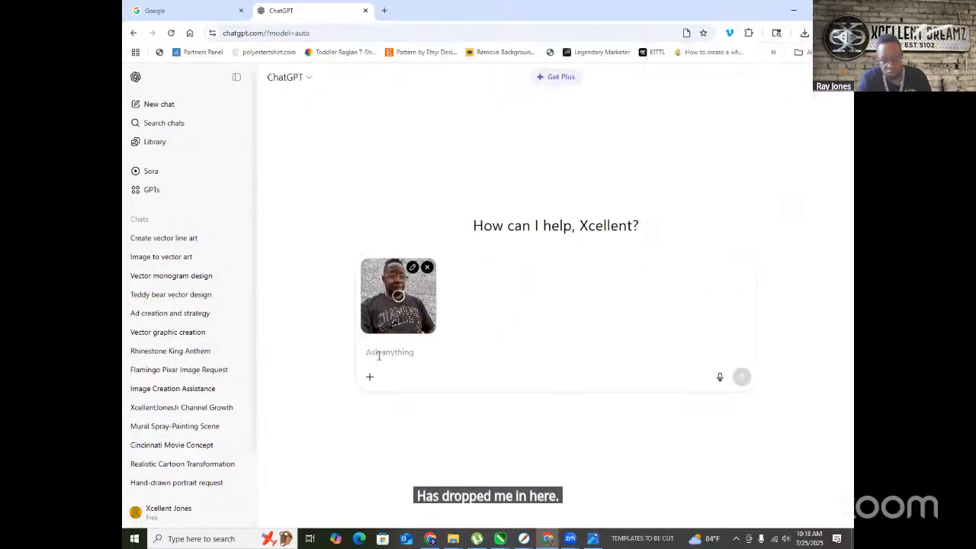
text(tURN)
key(BackSpace)
key(BackSpace)
key(BackSpace)
key(BackSpace)
key(BackSpace)
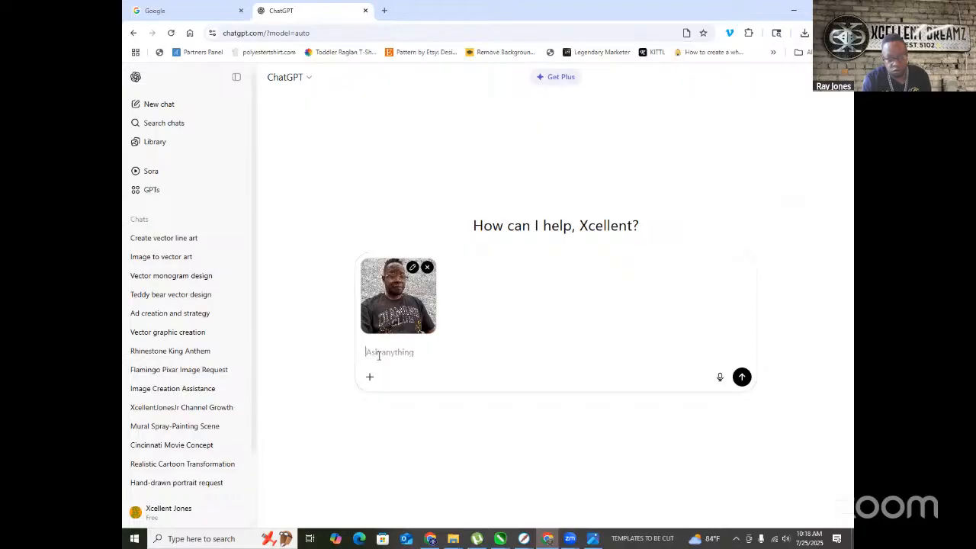
text(Turn this)
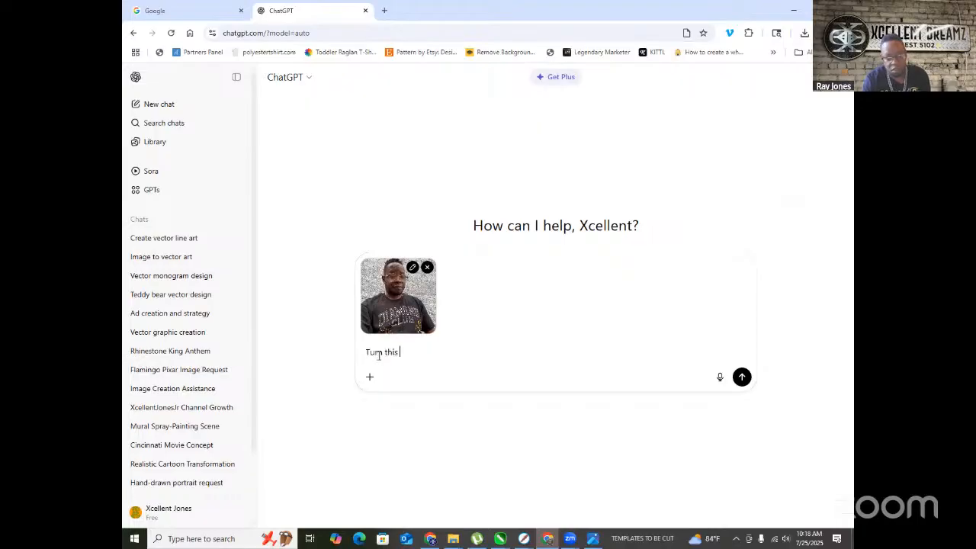
text( image into )
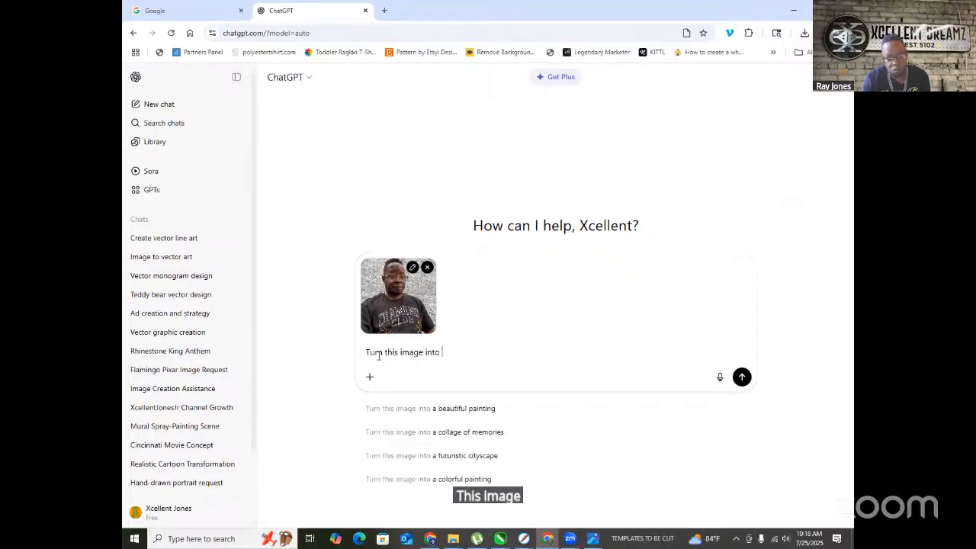
text(a Realistic Cartoon)
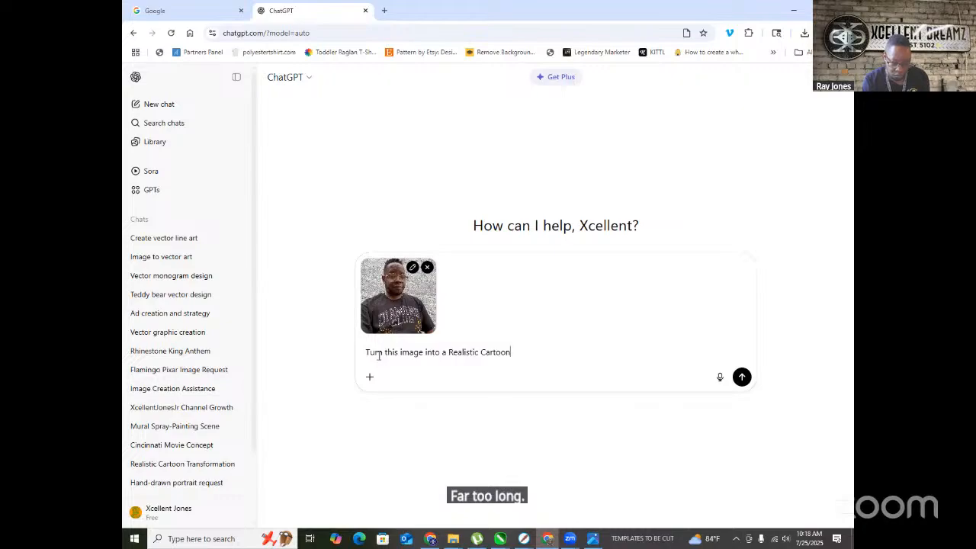
text(.)
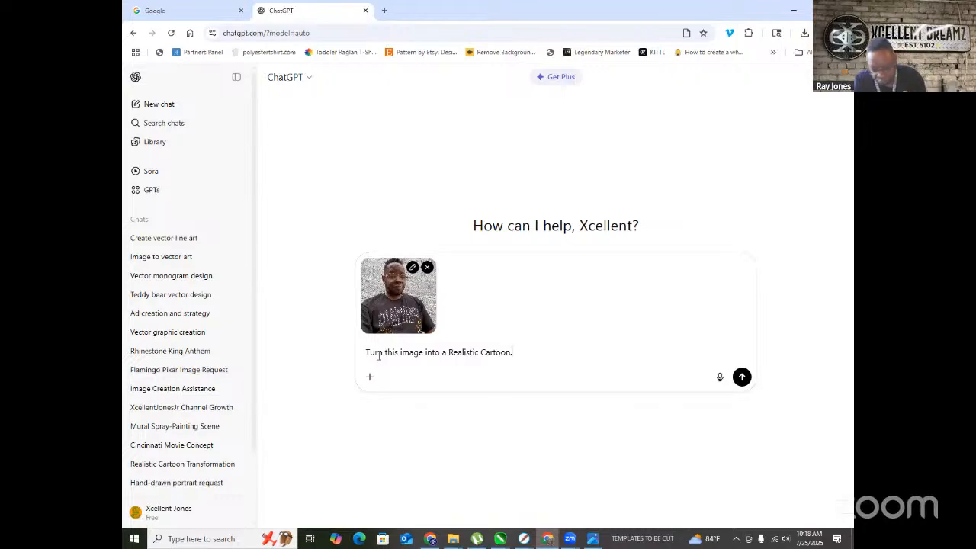
click(741, 378)
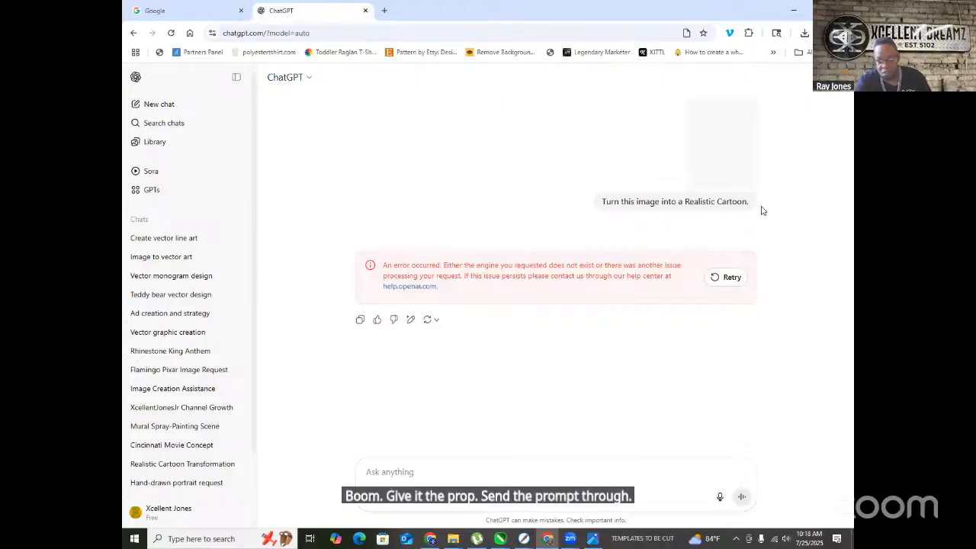
- Highlight the sent cartoon prompt and Retry the errored response
drag(749, 204, 599, 202)
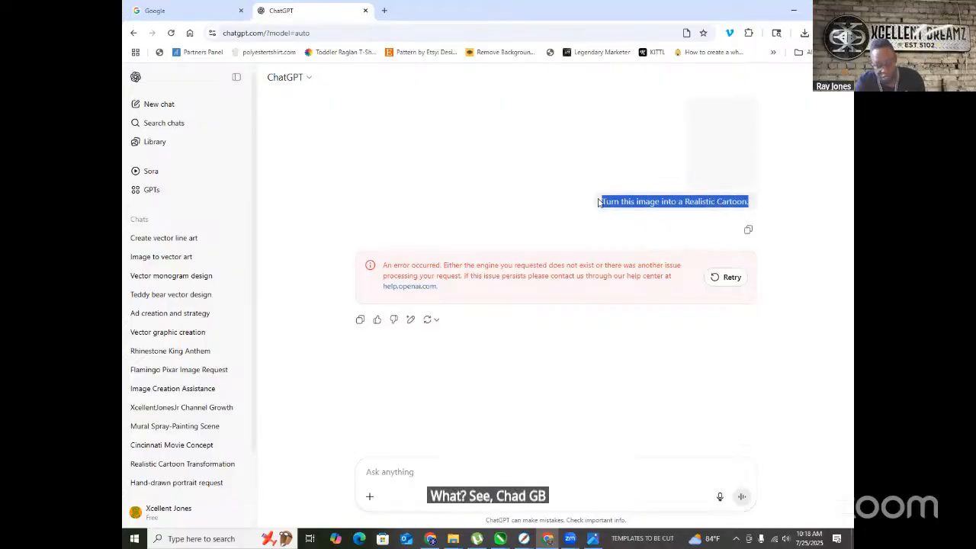
click(726, 278)
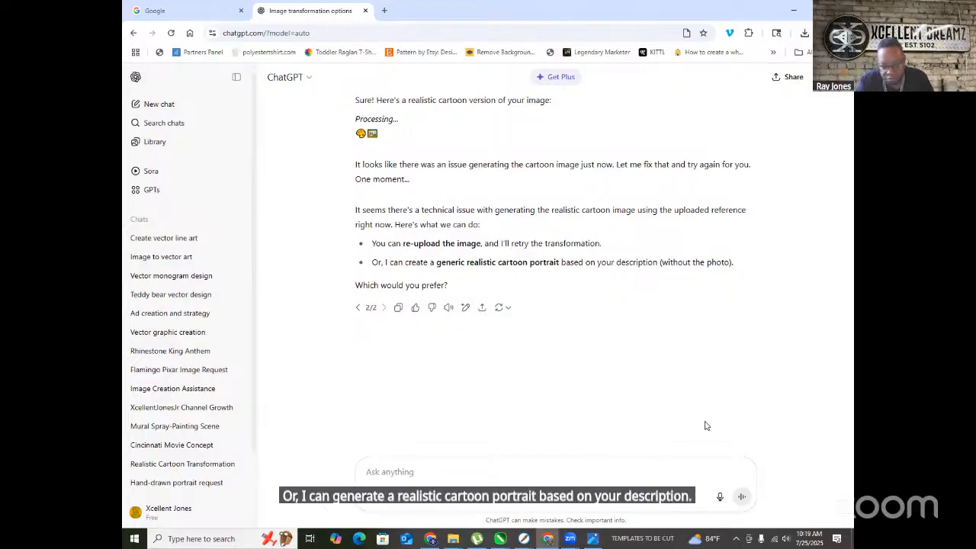
- Drag ME DC CLUB.jpeg from Chrome's downloads into the chat
click(804, 33)
drag(718, 231, 444, 398)
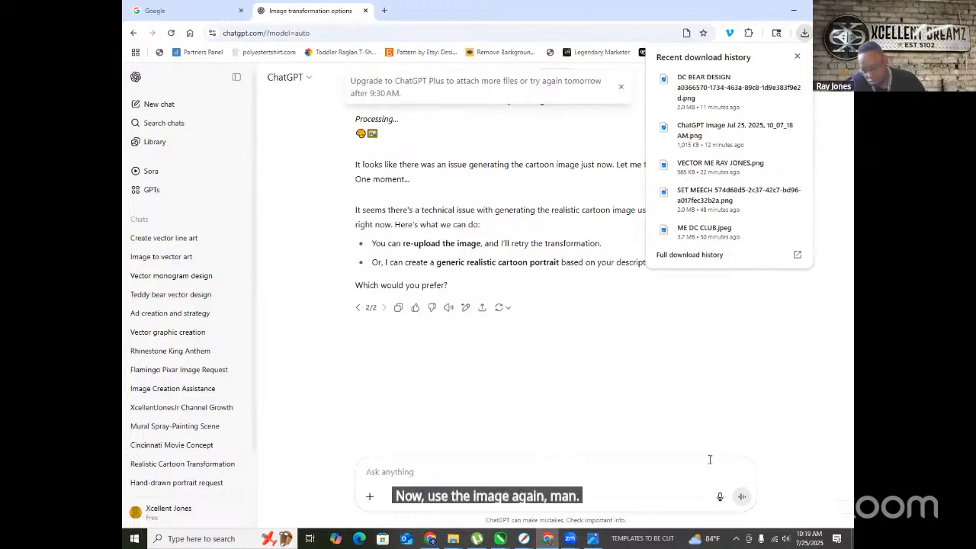
click(609, 327)
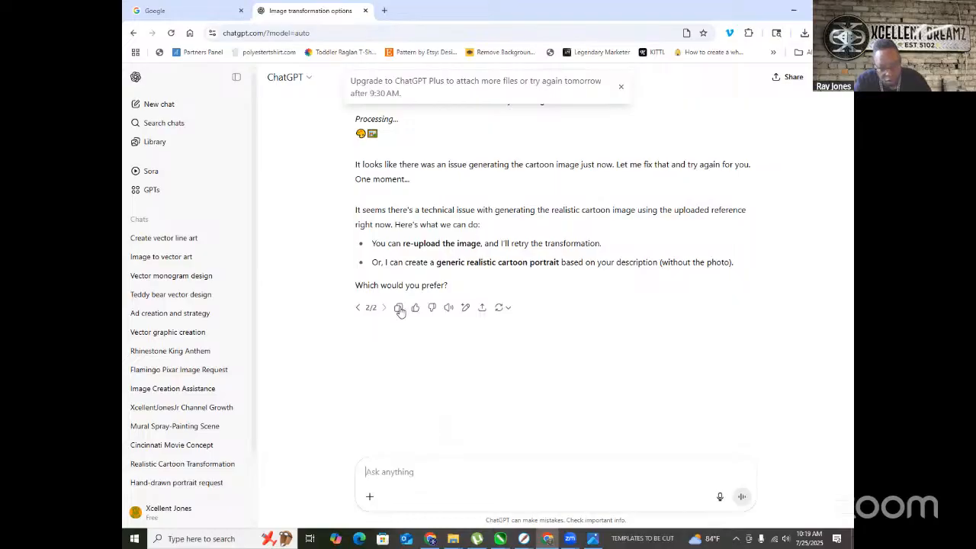
- Switch to Create image and send the message 'reuploading the image'
click(369, 496)
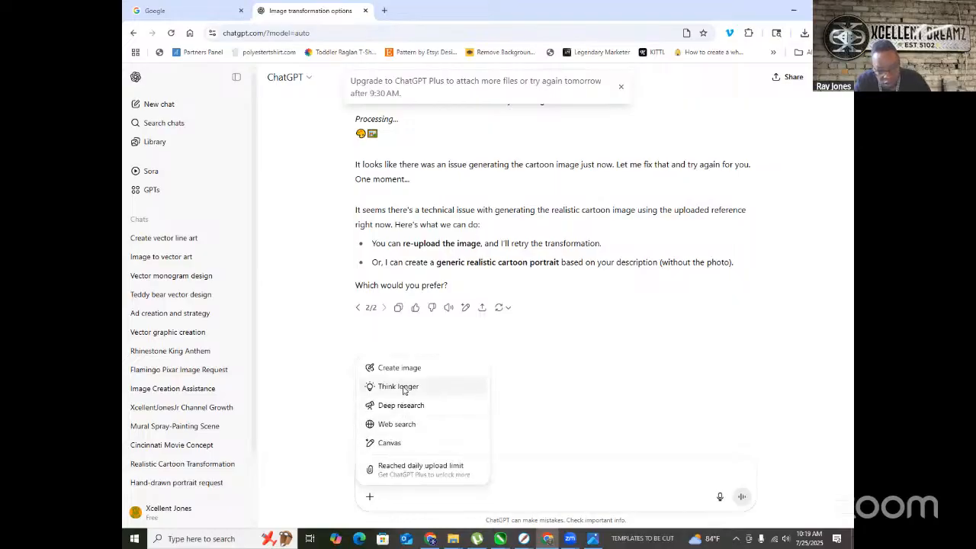
click(412, 368)
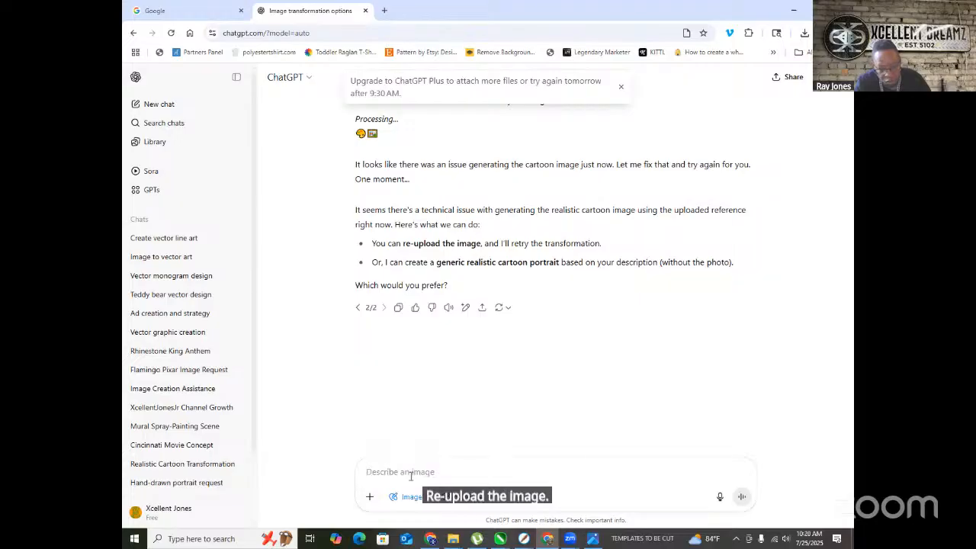
text(re)
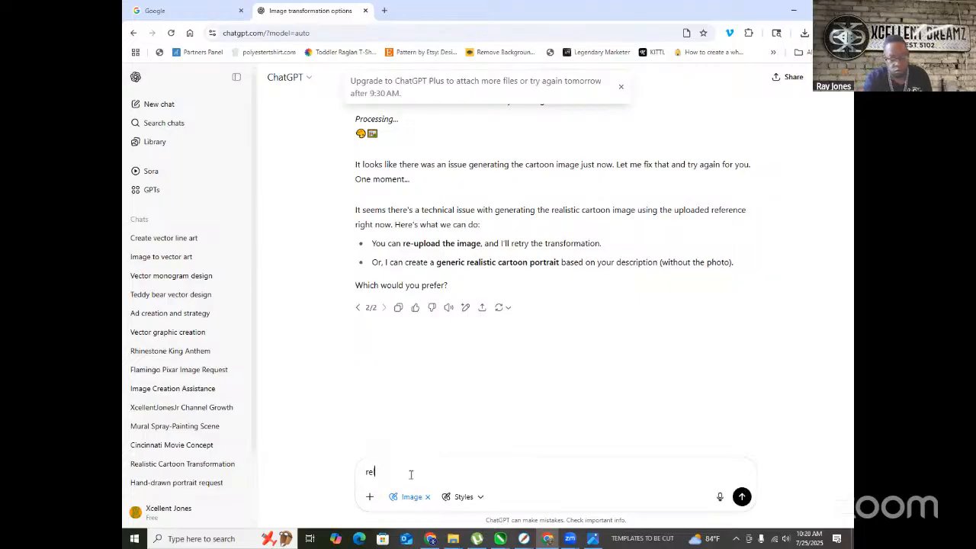
text(u)
text(0p)
key(BackSpace)
key(BackSpace)
text(ploa)
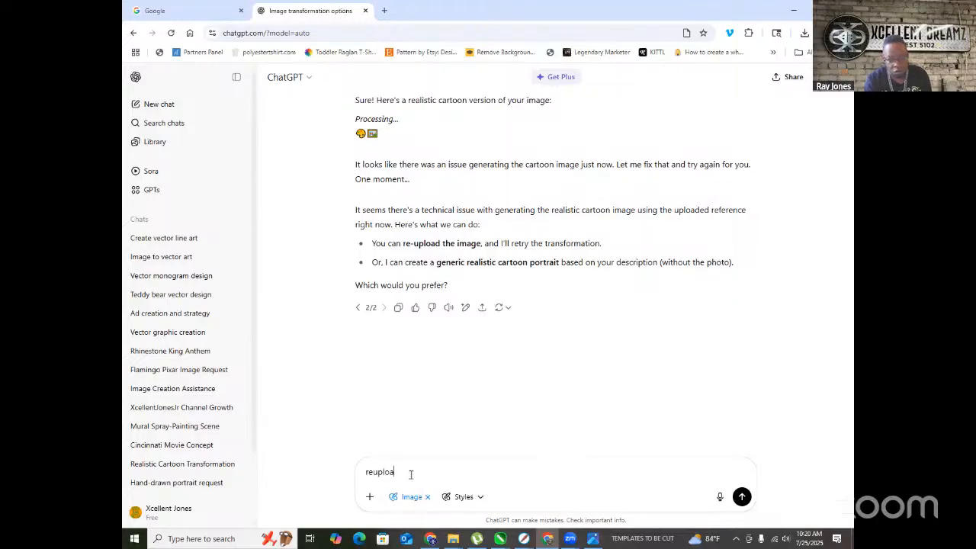
text(ding the imag)
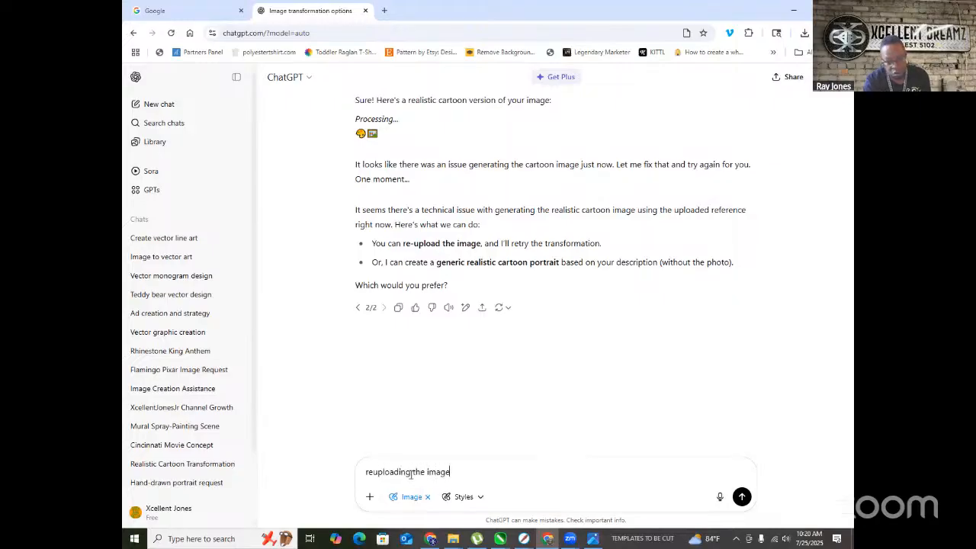
text(e)
key(Return)
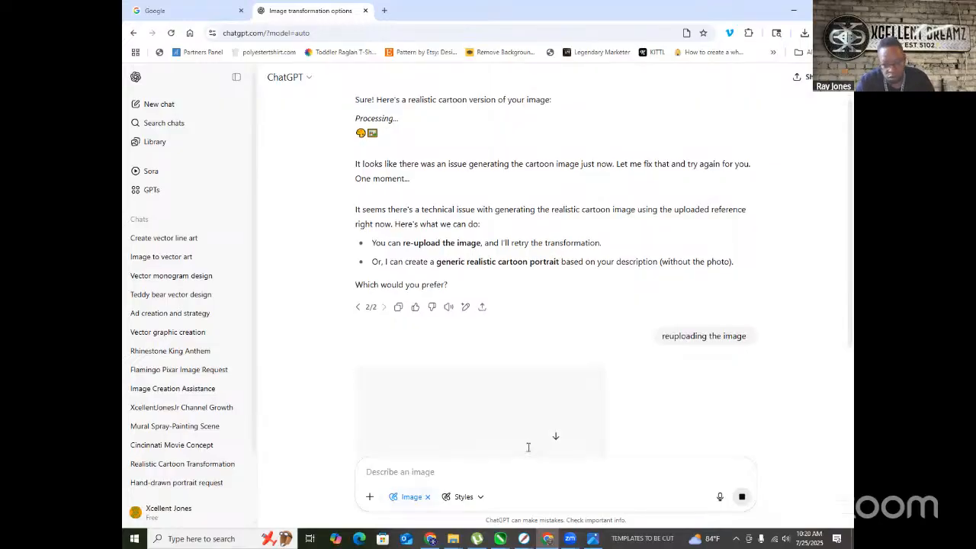
- Wait for the cartoon portrait to generate, then show Chrome's recent downloads
scroll(513, 387, down, 3)
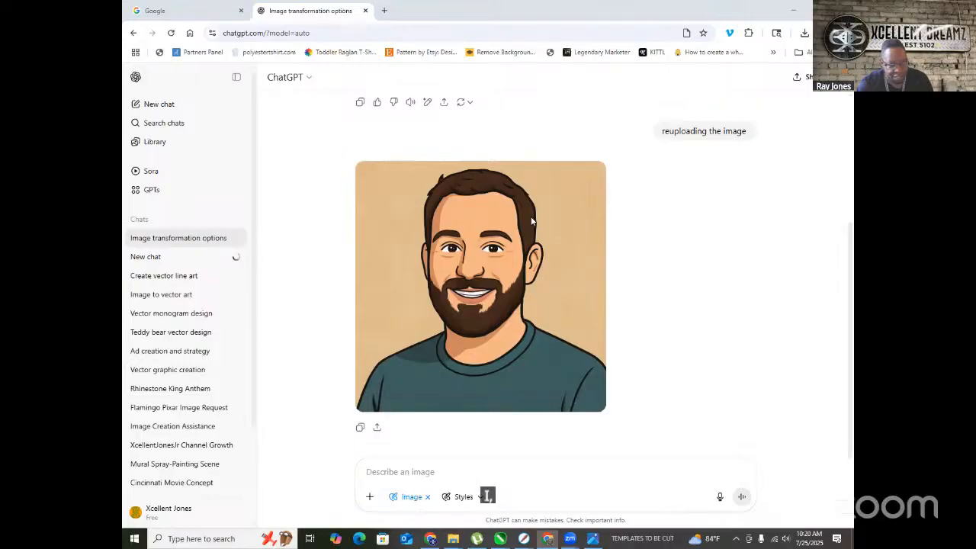
scroll(534, 222, up, 3)
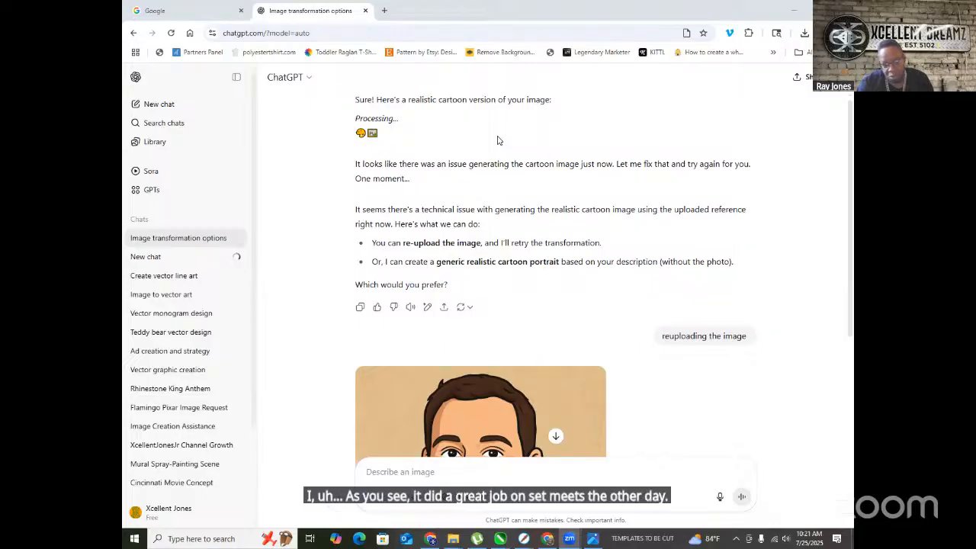
scroll(577, 240, down, 3)
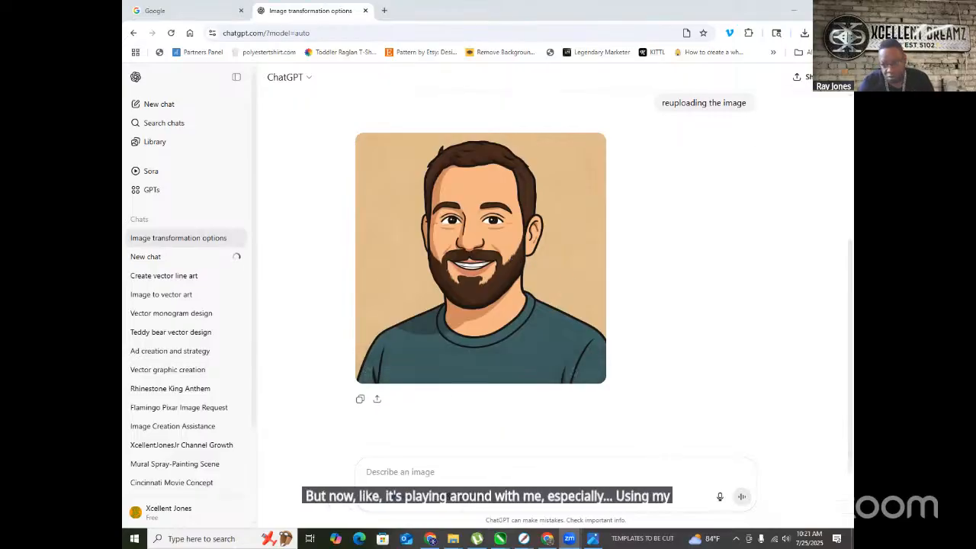
click(805, 34)
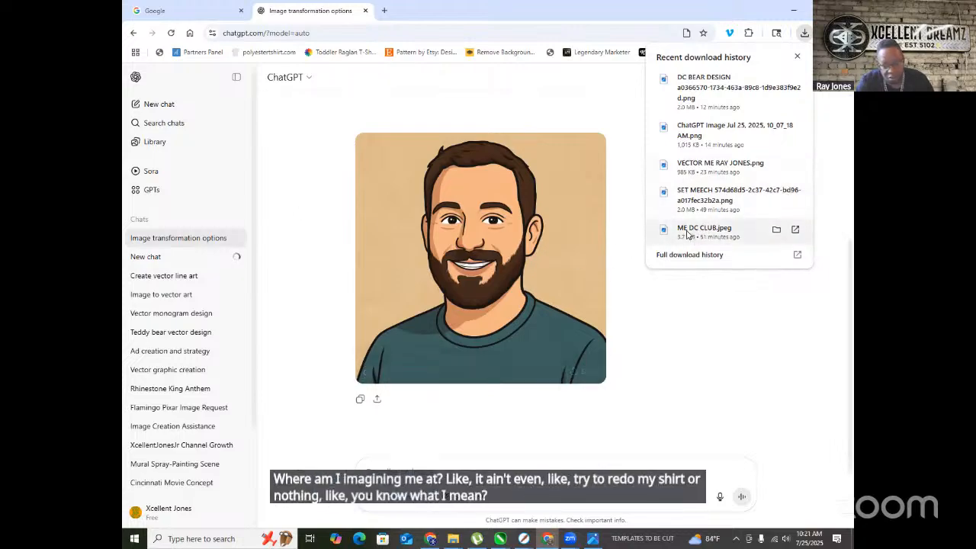
- Open ME DC CLUB.jpeg in Photos, resize it beside the cartoon, then close it
click(712, 236)
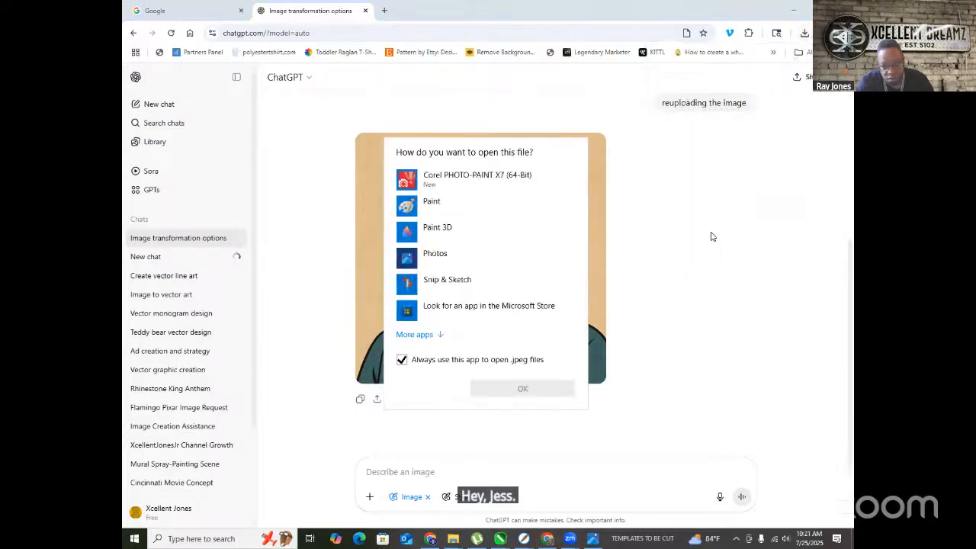
click(432, 260)
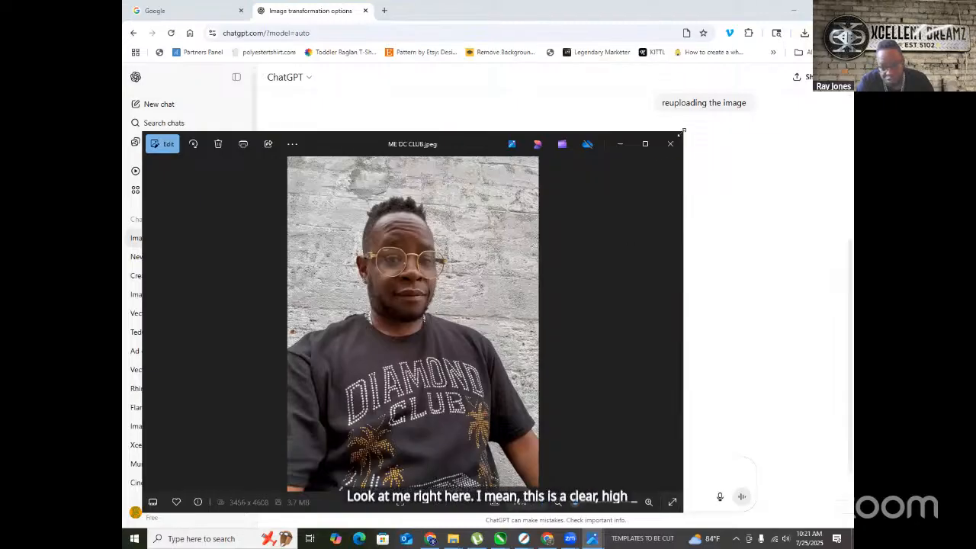
drag(682, 132, 404, 147)
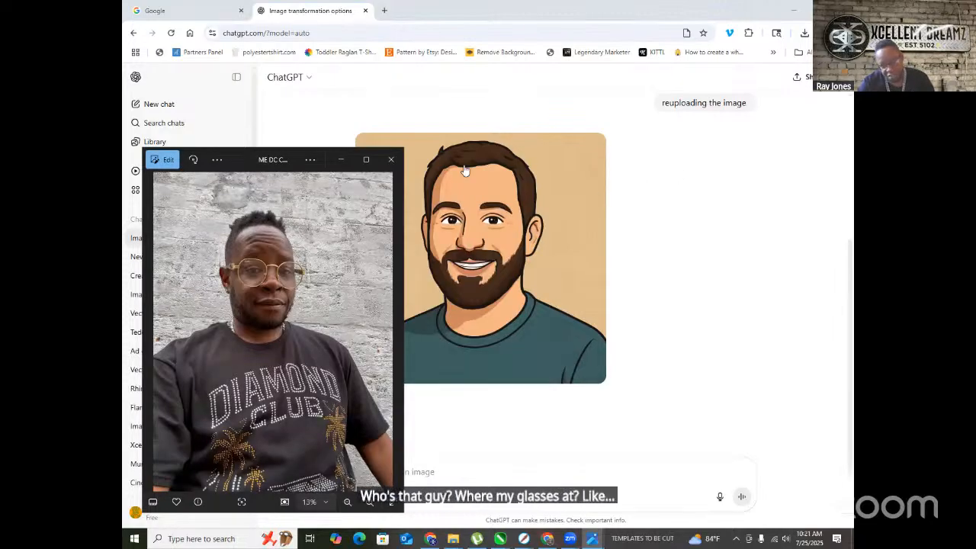
click(390, 160)
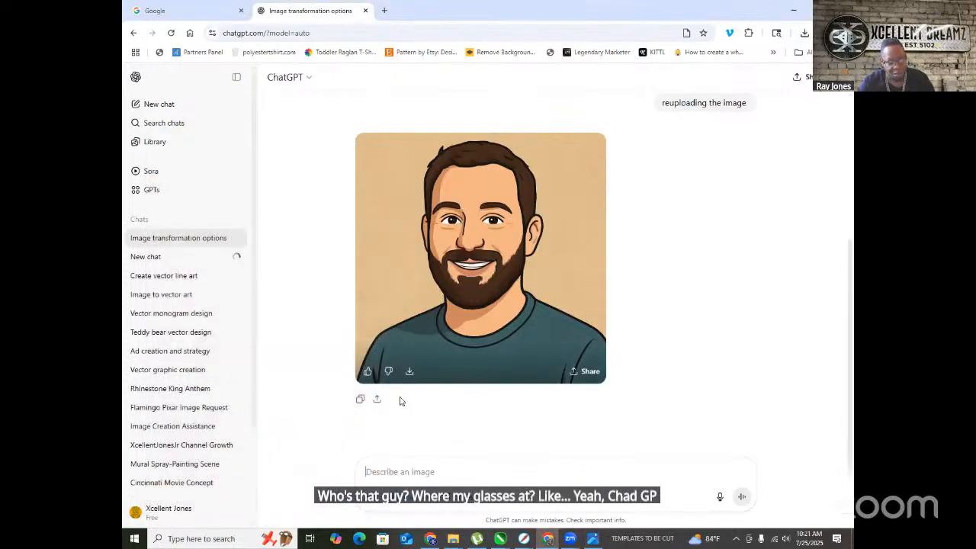
scroll(602, 305, up, 3)
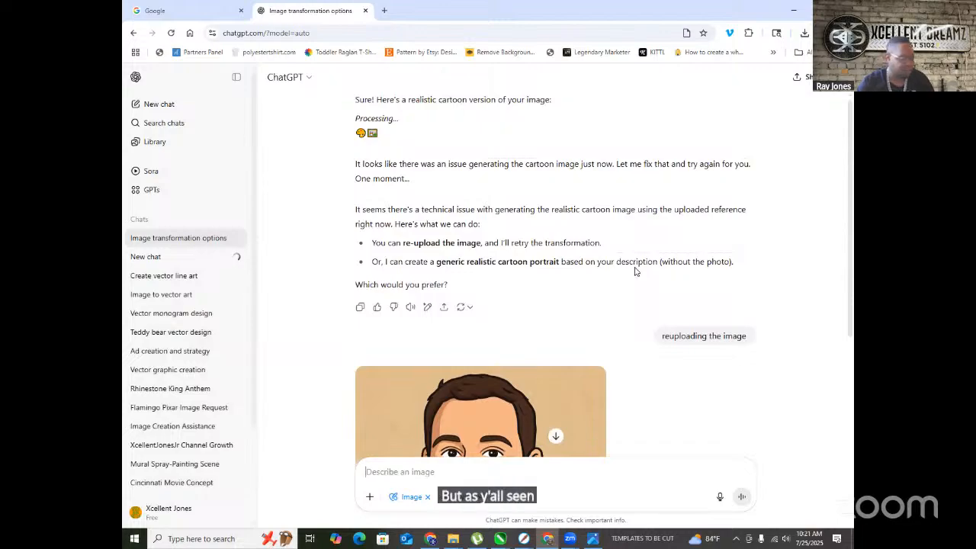